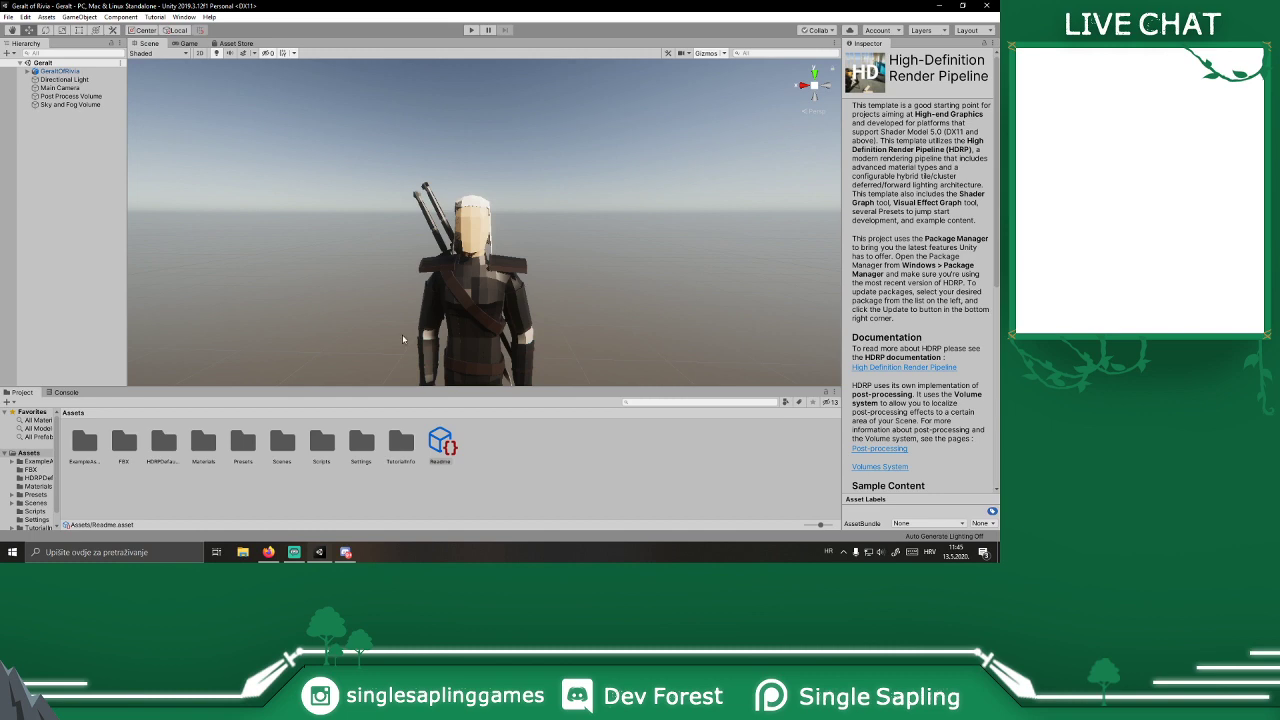
# Step: Minimise the Unity window and launch Blender from the desktop
pyautogui.click(940, 6)
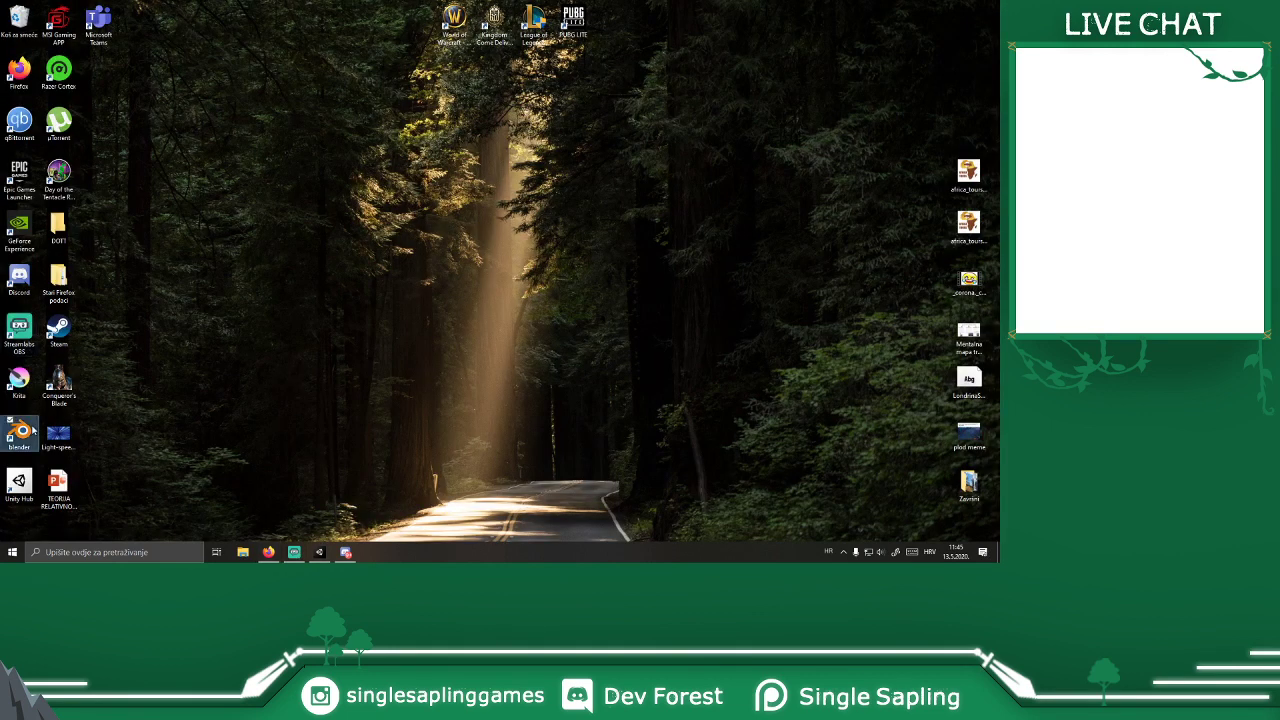
pyautogui.doubleClick(34, 425)
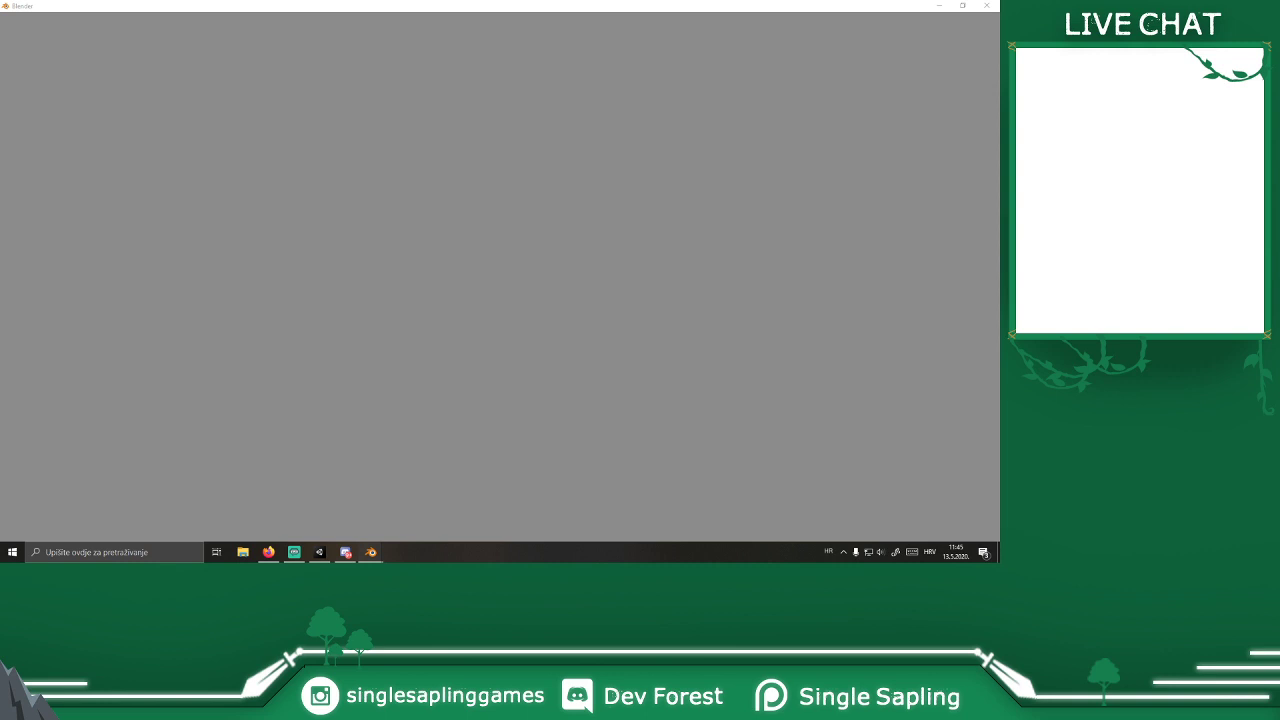
# Step: Quit all Razer apps and Steam running in the background
pyautogui.click(843, 552)
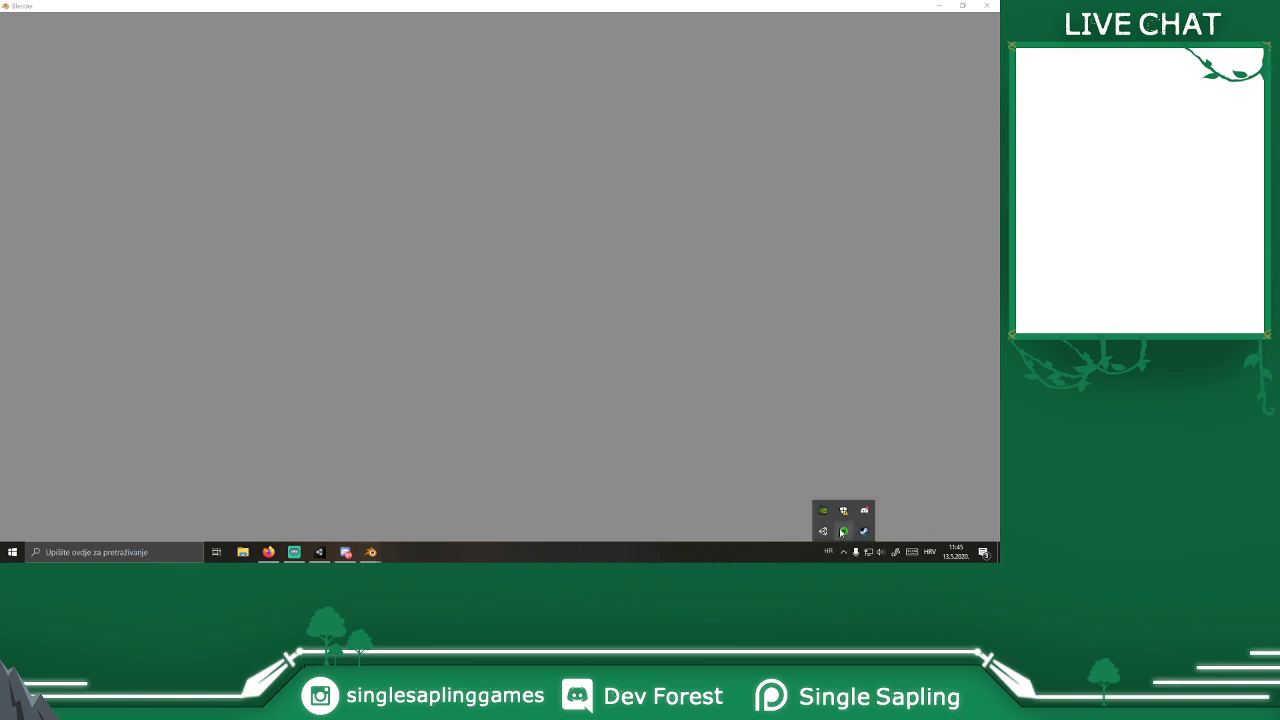
pyautogui.rightClick(845, 533)
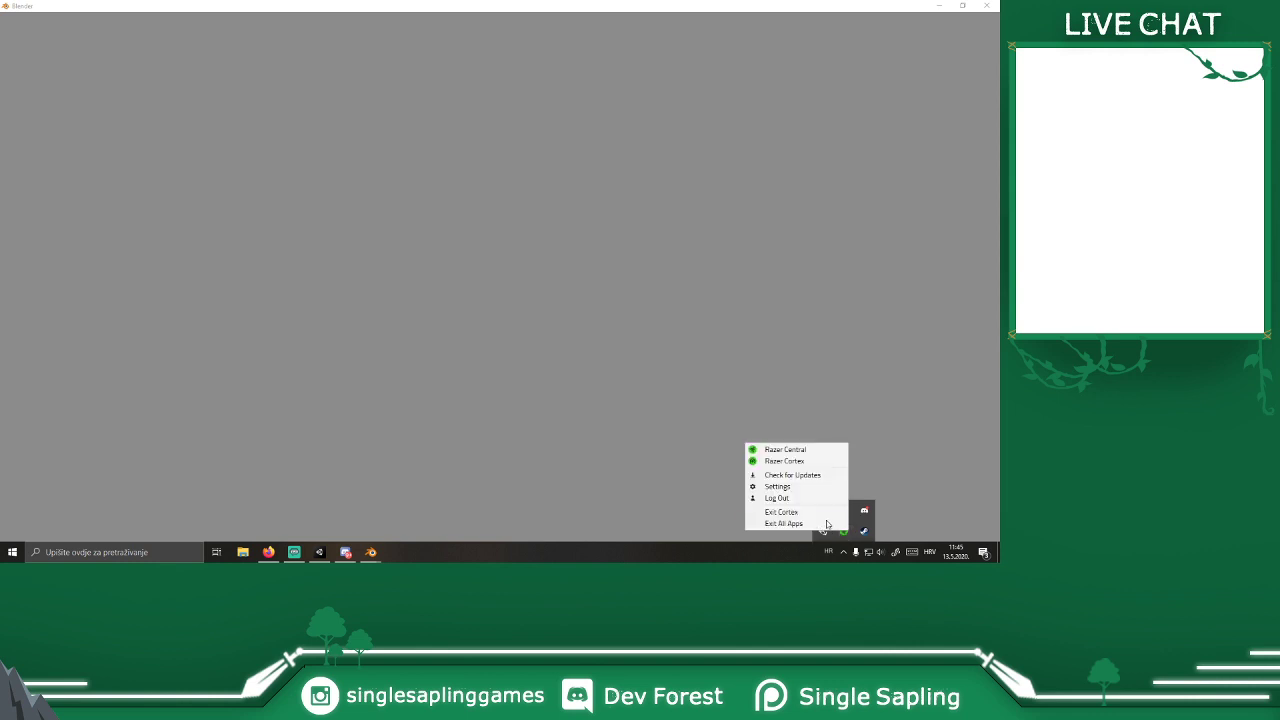
pyautogui.click(822, 524)
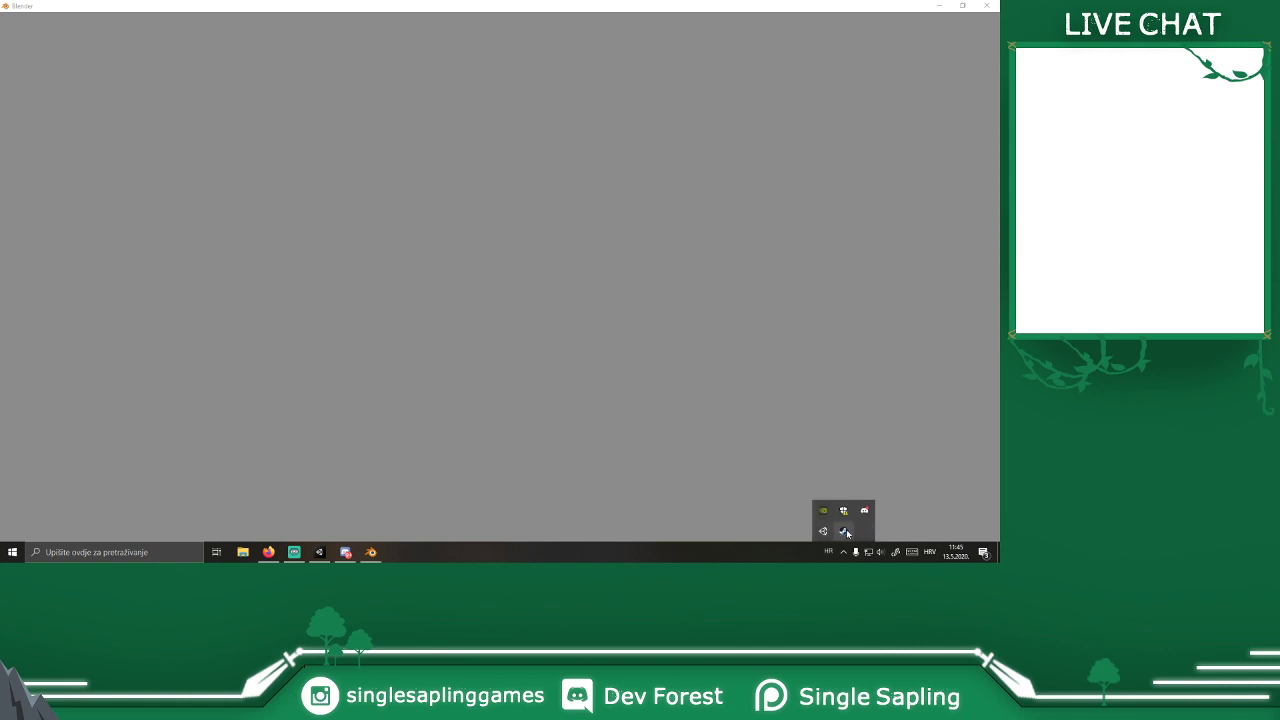
pyautogui.rightClick(843, 531)
pyautogui.click(861, 523)
pyautogui.click(843, 554)
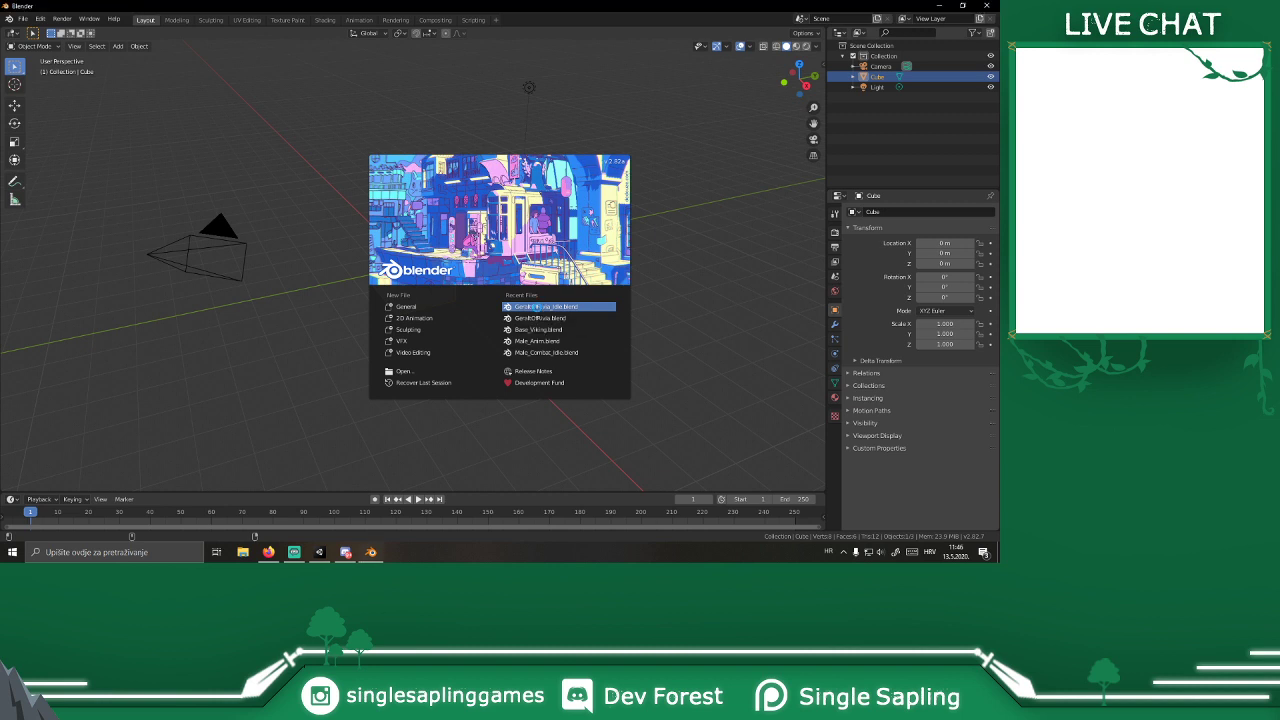
# Step: Open the recent file GeraltOfRivia_Idle.blend and bring the whole armature into view from the front
pyautogui.click(541, 306)
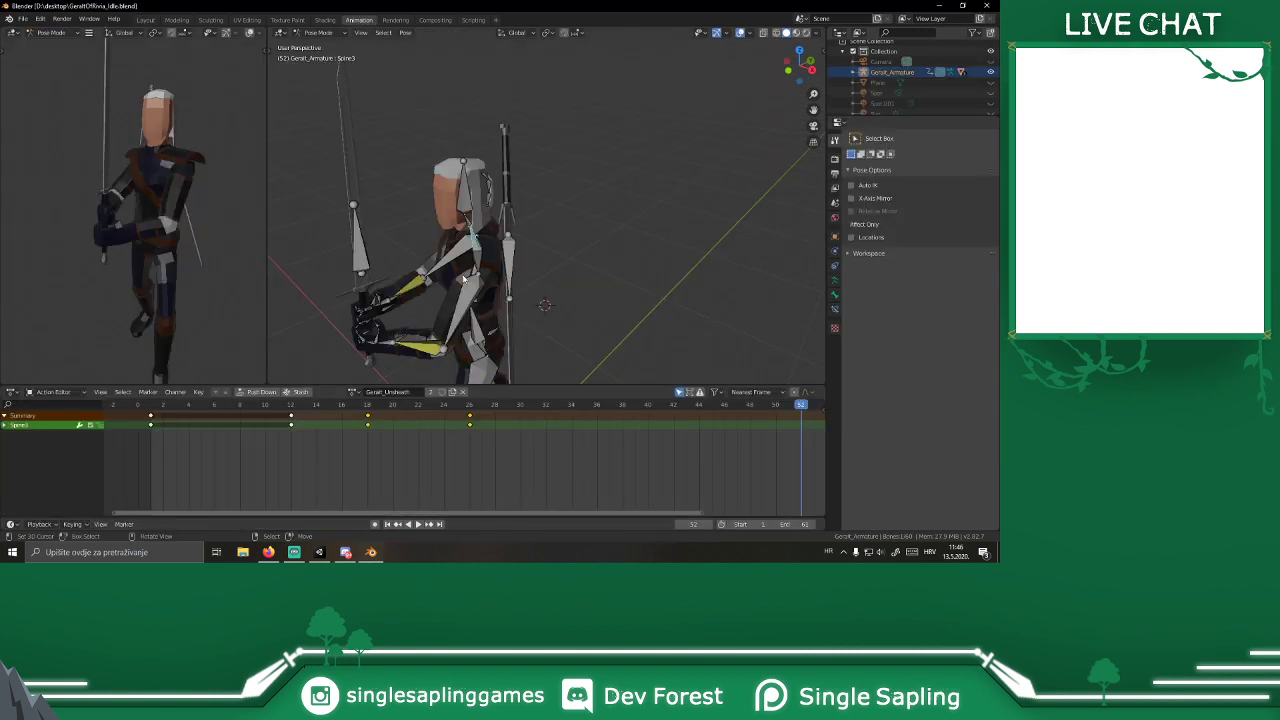
pyautogui.moveTo(537, 259); pyautogui.dragTo(488, 247, button='middle')
pyautogui.scroll(-5, 450, 290)
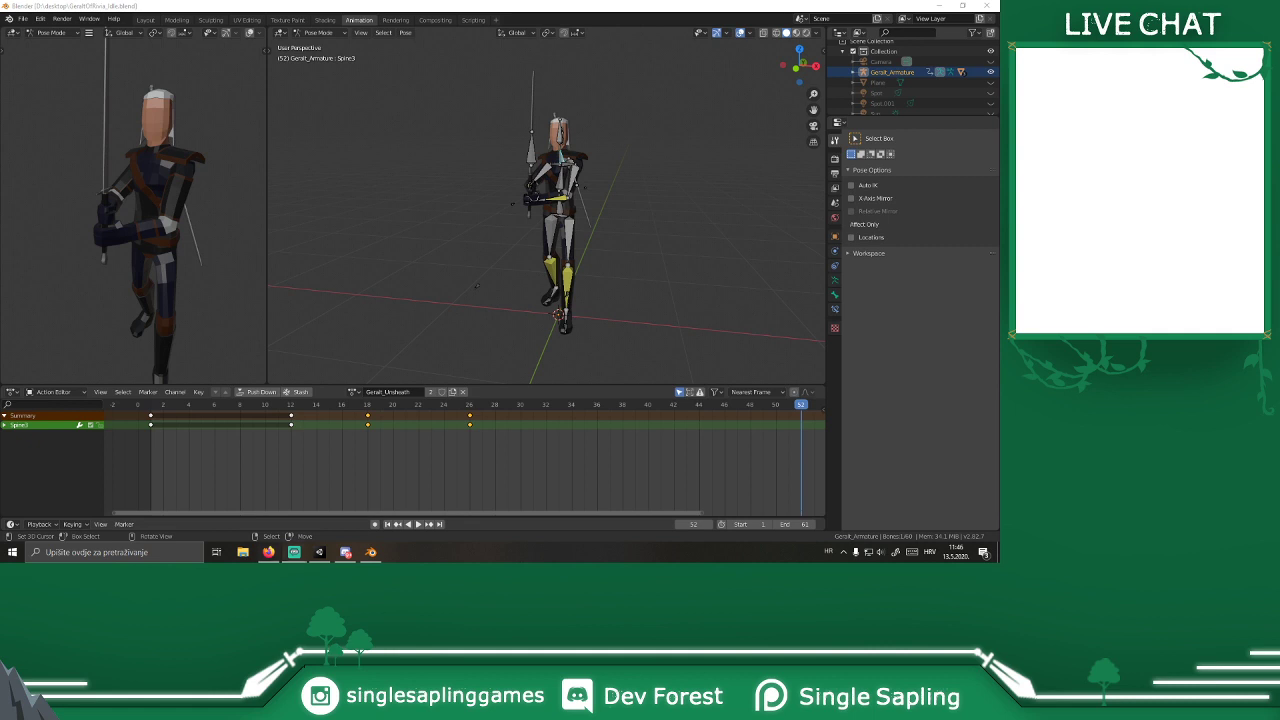
pyautogui.click(524, 5)
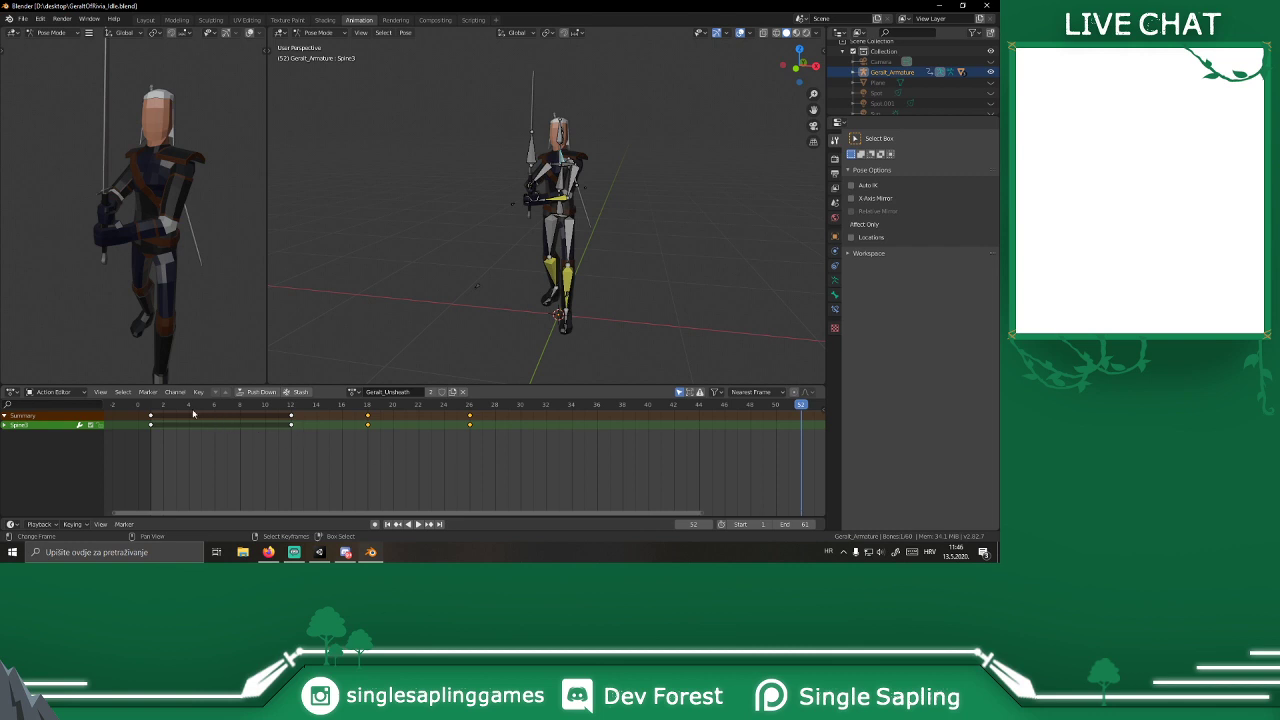
# Step: Play back the Geralt_Unsheath action, view it from different angles and examine its final keyframes
pyautogui.hotkey('shift', 'Left')
pyautogui.press('space')
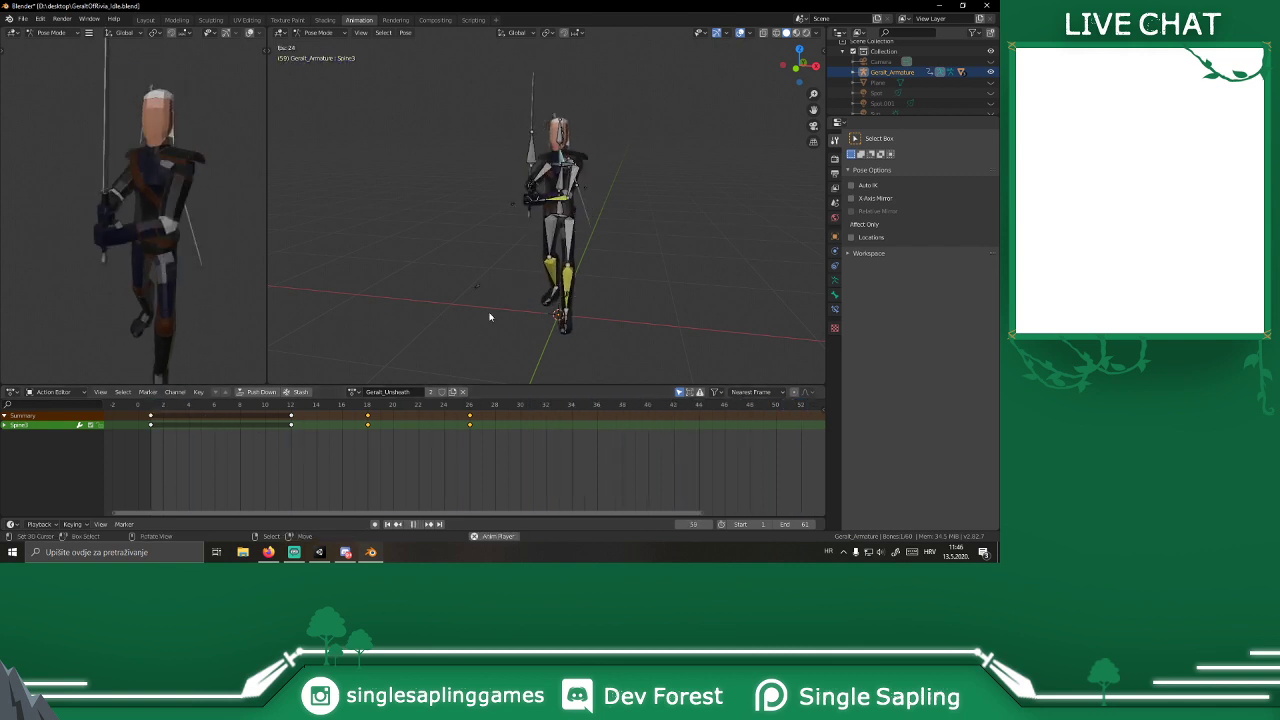
pyautogui.press('space')
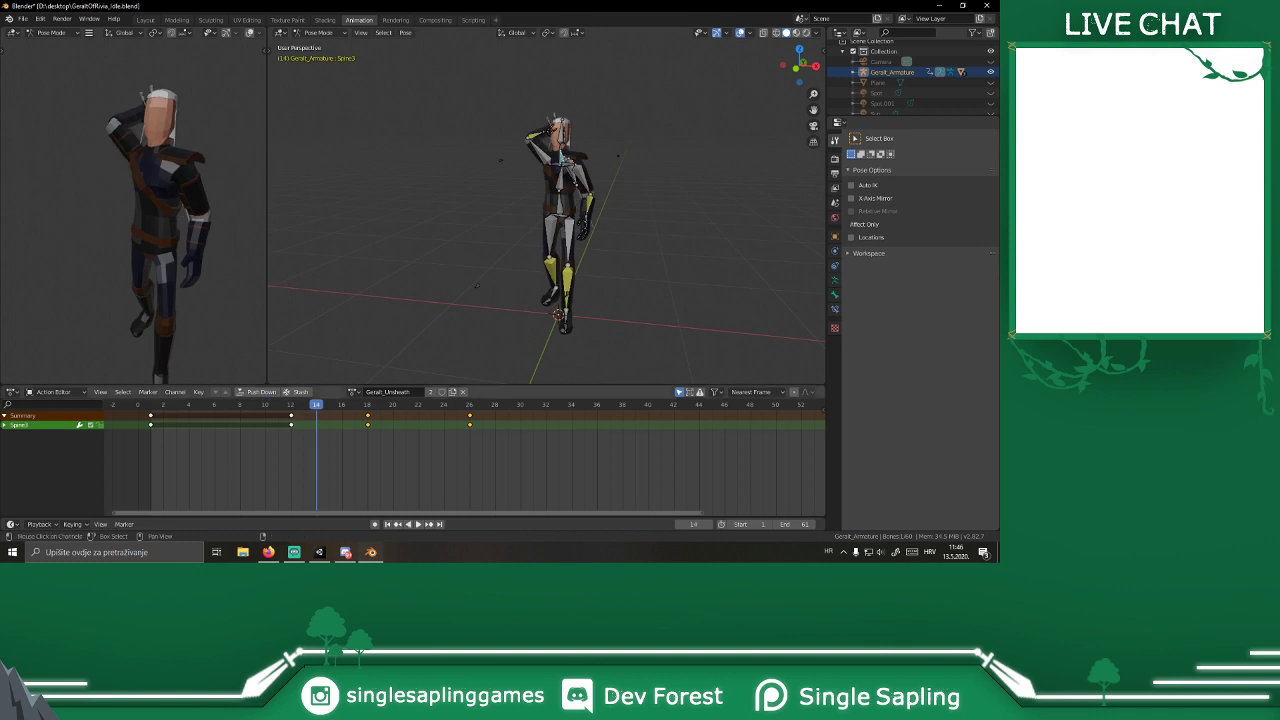
pyautogui.hotkey('alt', 'Tab')
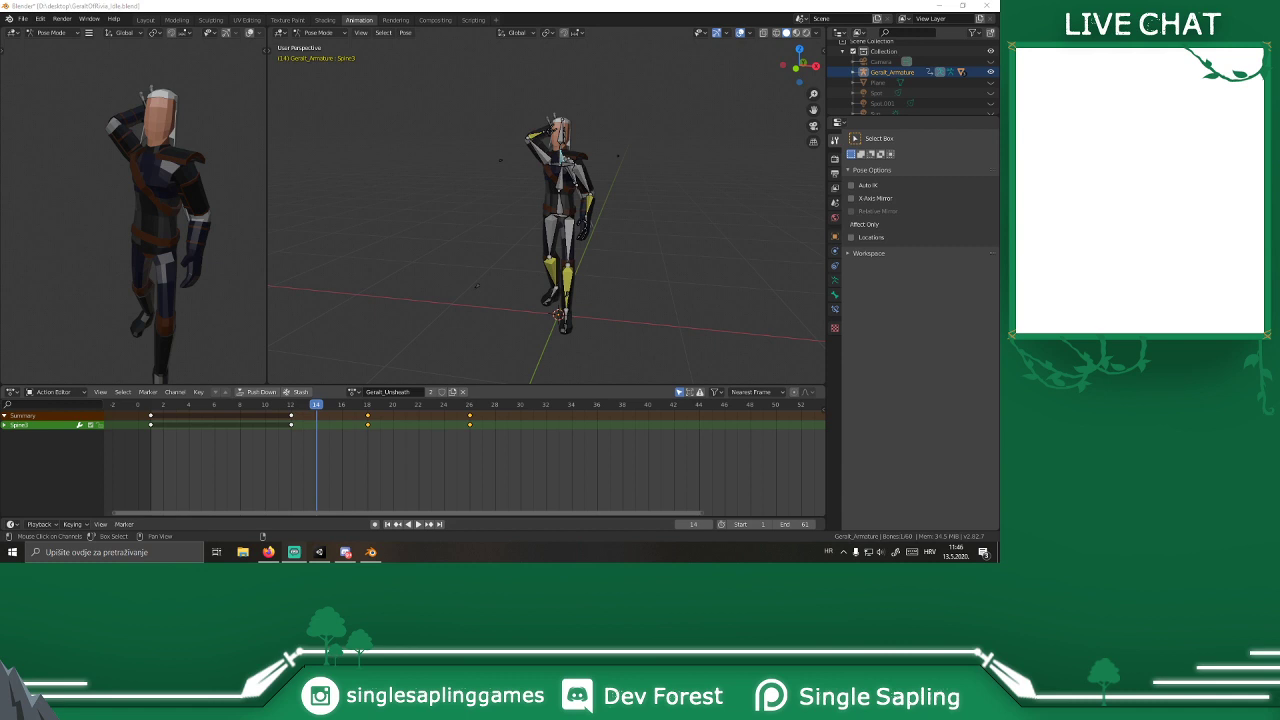
pyautogui.click(604, 8)
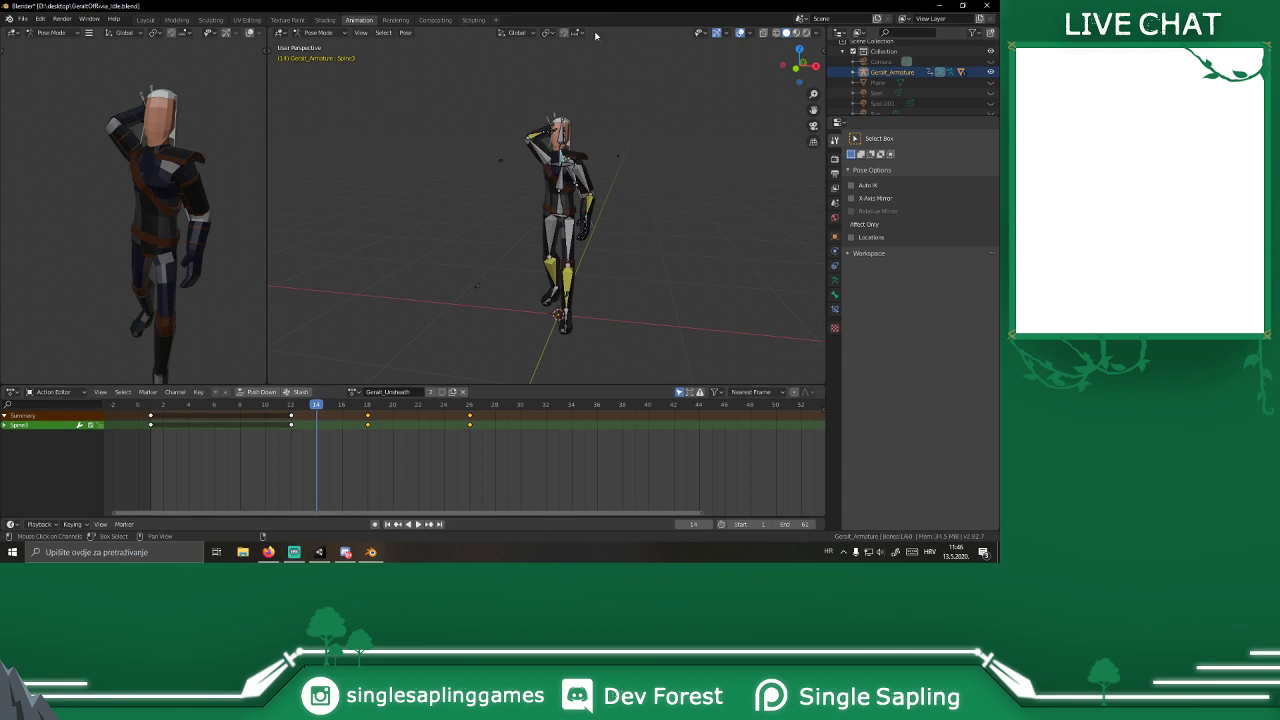
pyautogui.moveTo(597, 116); pyautogui.dragTo(579, 105, button='middle')
pyautogui.moveTo(180, 122); pyautogui.dragTo(171, 114, button='middle')
pyautogui.press('space')
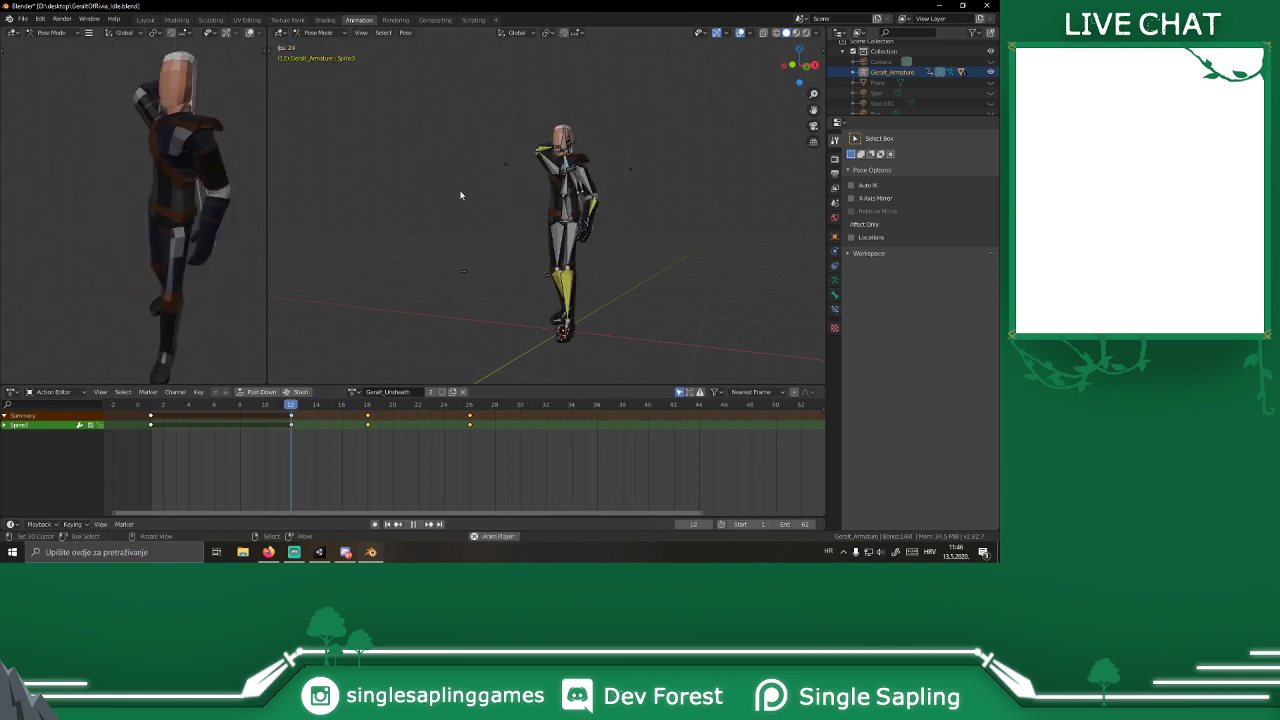
pyautogui.press('space')
pyautogui.moveTo(722, 448); pyautogui.dragTo(508, 424)
pyautogui.press('a')
pyautogui.moveTo(646, 434); pyautogui.dragTo(549, 420)
pyautogui.press('space')
# Step: Try to lower the Spine1 bone about 0.023 m along global Z at frame 34 and keyframe it
pyautogui.moveTo(790, 412); pyautogui.dragTo(572, 418)
pyautogui.keyDown('shift'); pyautogui.moveTo(594, 190); pyautogui.dragTo(571, 169, button='middle'); pyautogui.keyUp('shift')
pyautogui.scroll(3, 585, 167)
pyautogui.click(548, 193)
pyautogui.press('g')
pyautogui.press('z')
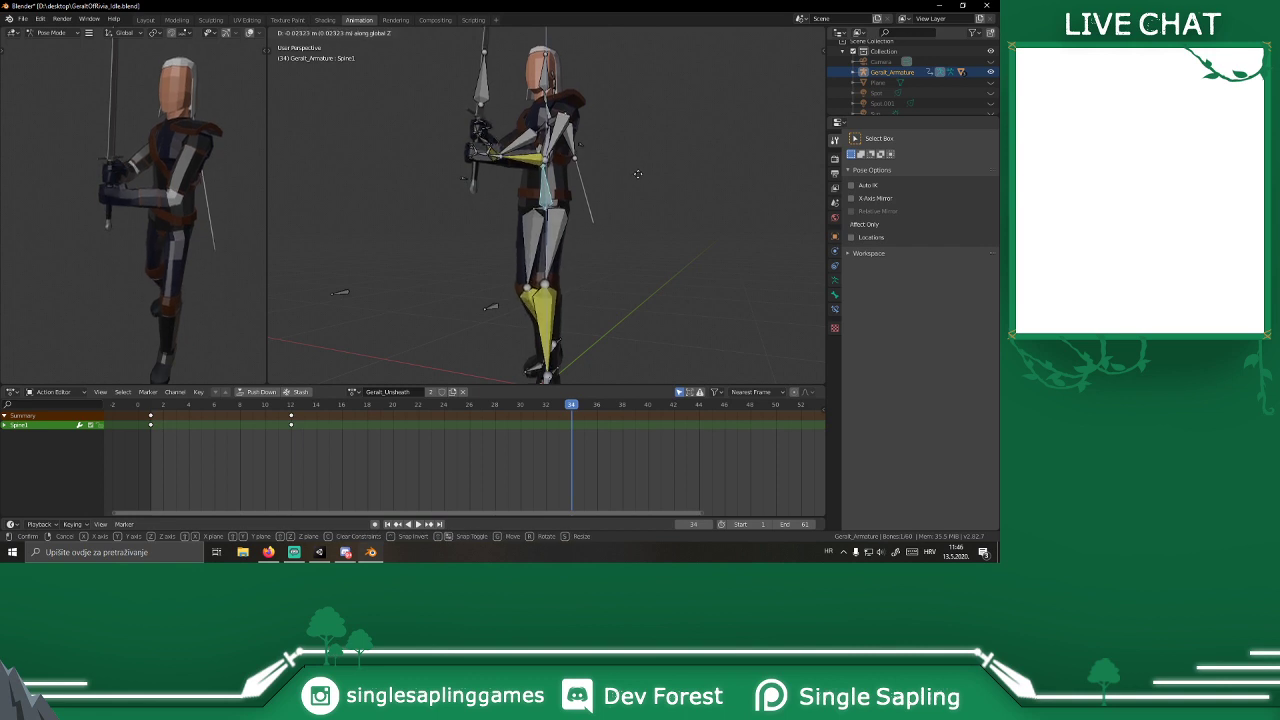
pyautogui.click(637, 174)
pyautogui.moveTo(634, 180); pyautogui.dragTo(674, 223, button='middle')
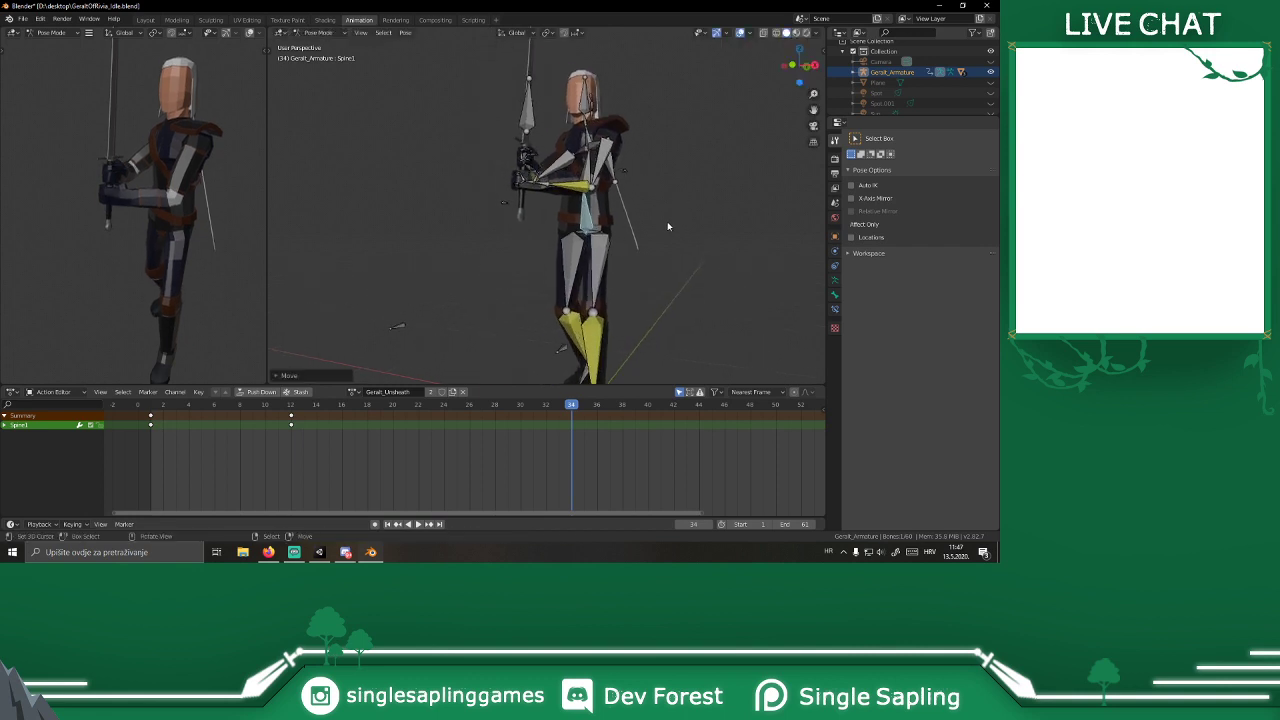
pyautogui.press('i')
pyautogui.press('space')
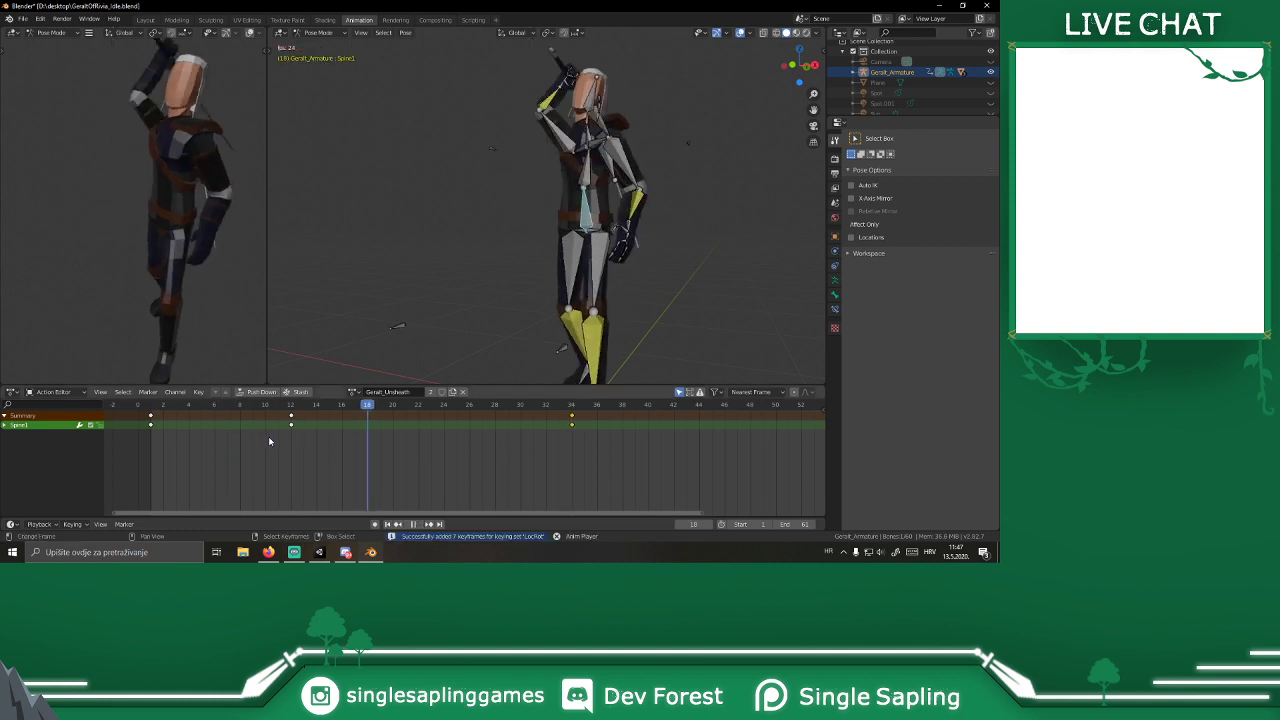
pyautogui.press('Escape')
# Step: Insert a keyframe for the Spine1 bone at frame 31, keeping its current pose
pyautogui.click(515, 410)
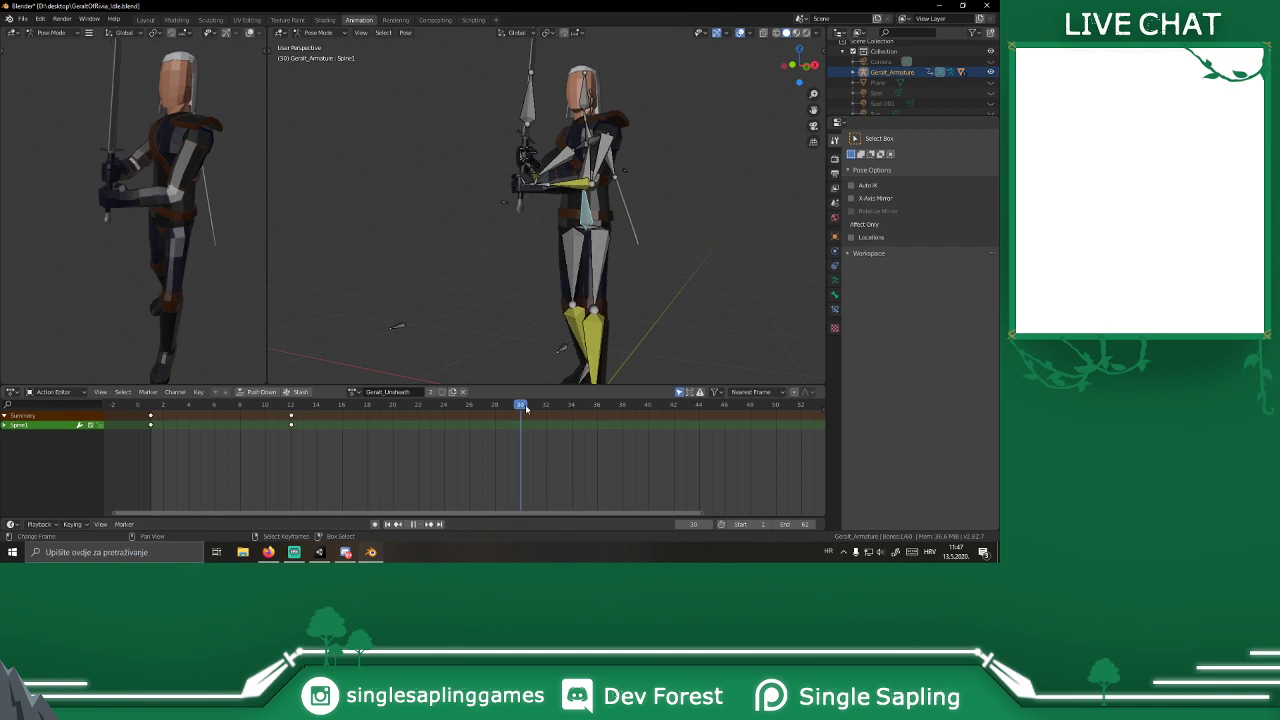
pyautogui.press('a')
pyautogui.click(561, 407)
pyautogui.click(536, 407)
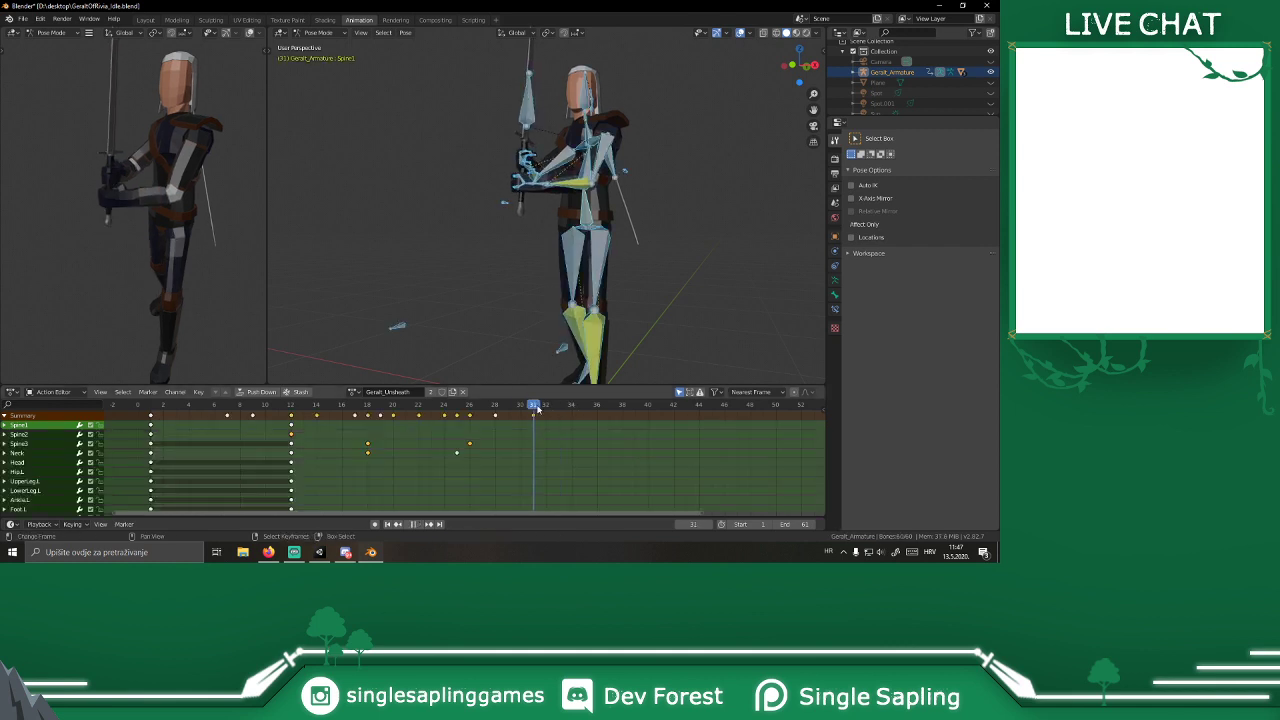
pyautogui.click(592, 215)
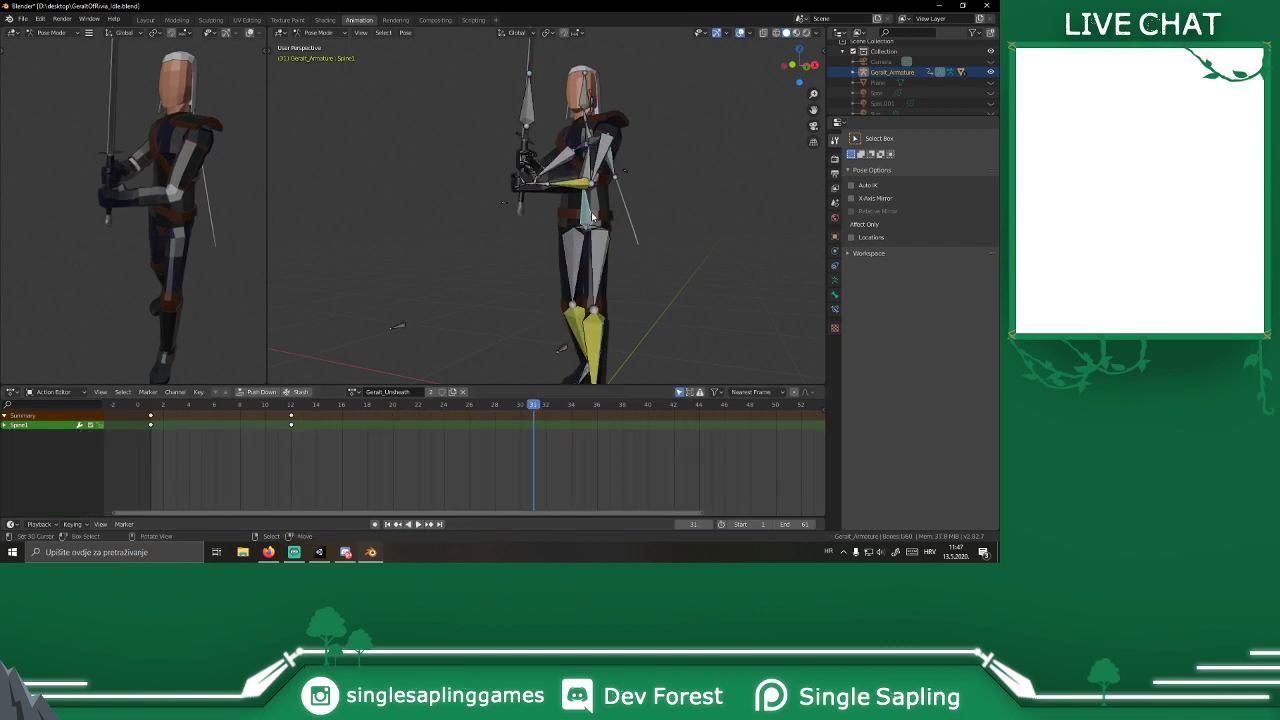
pyautogui.press('i')
# Step: Lower the Spine1 bone slightly at frame 36 and insert a keyframe for it
pyautogui.press('Right')
pyautogui.press('Right')
pyautogui.press('Right')
pyautogui.press('Right')
pyautogui.press('Right')
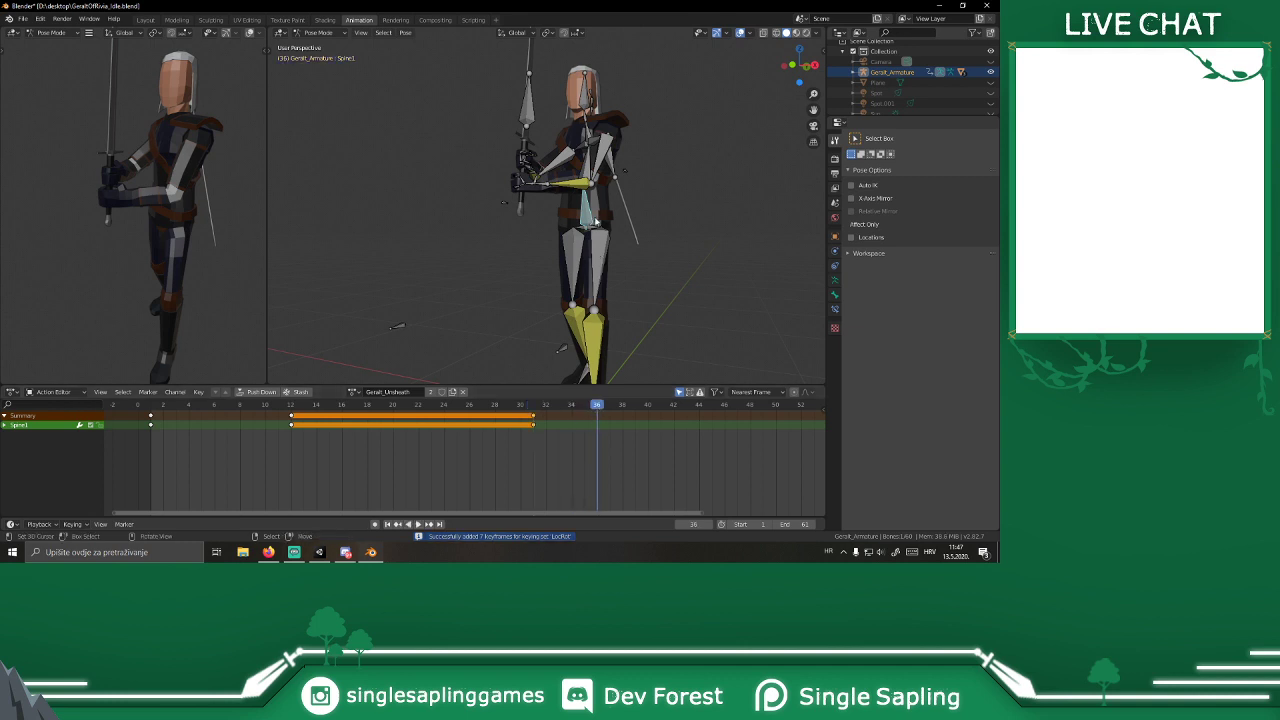
pyautogui.press('g')
pyautogui.click(601, 218)
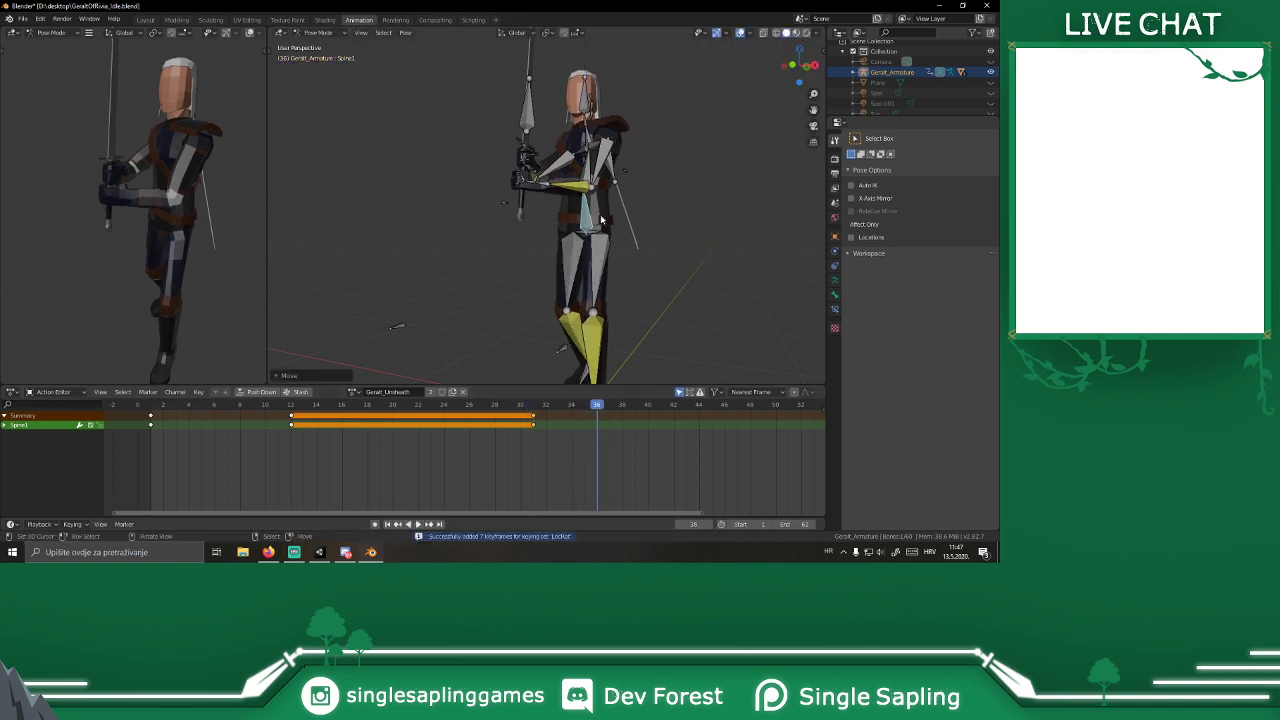
pyautogui.press('i')
# Step: Play back the unsheath animation to check the spine motion, then save the Blender file
pyautogui.press('space')
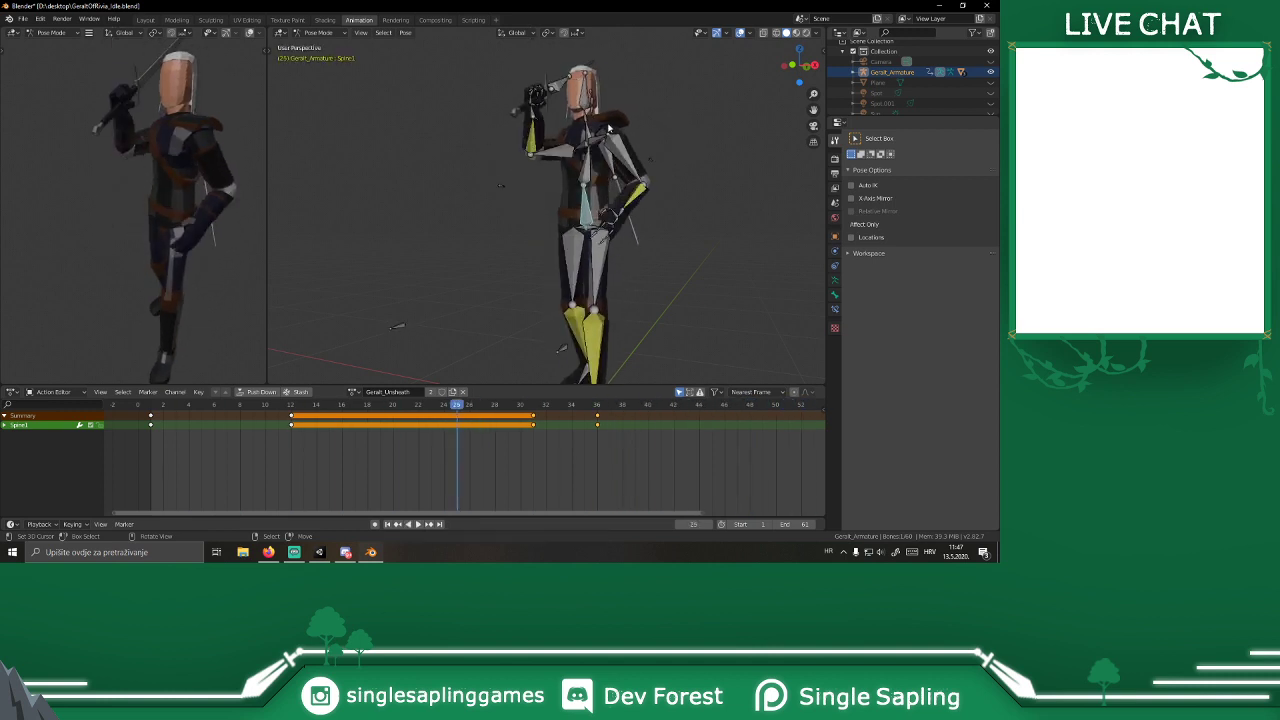
pyautogui.press('space')
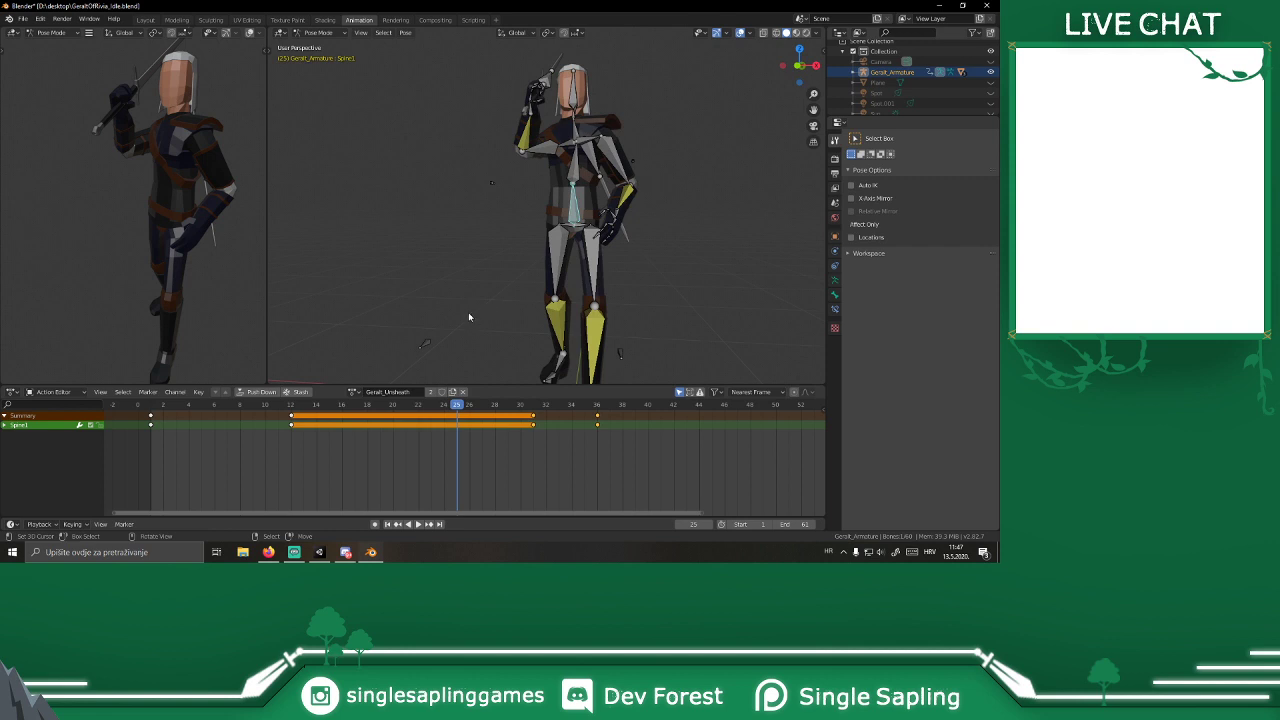
pyautogui.hotkey('ctrl', 's')
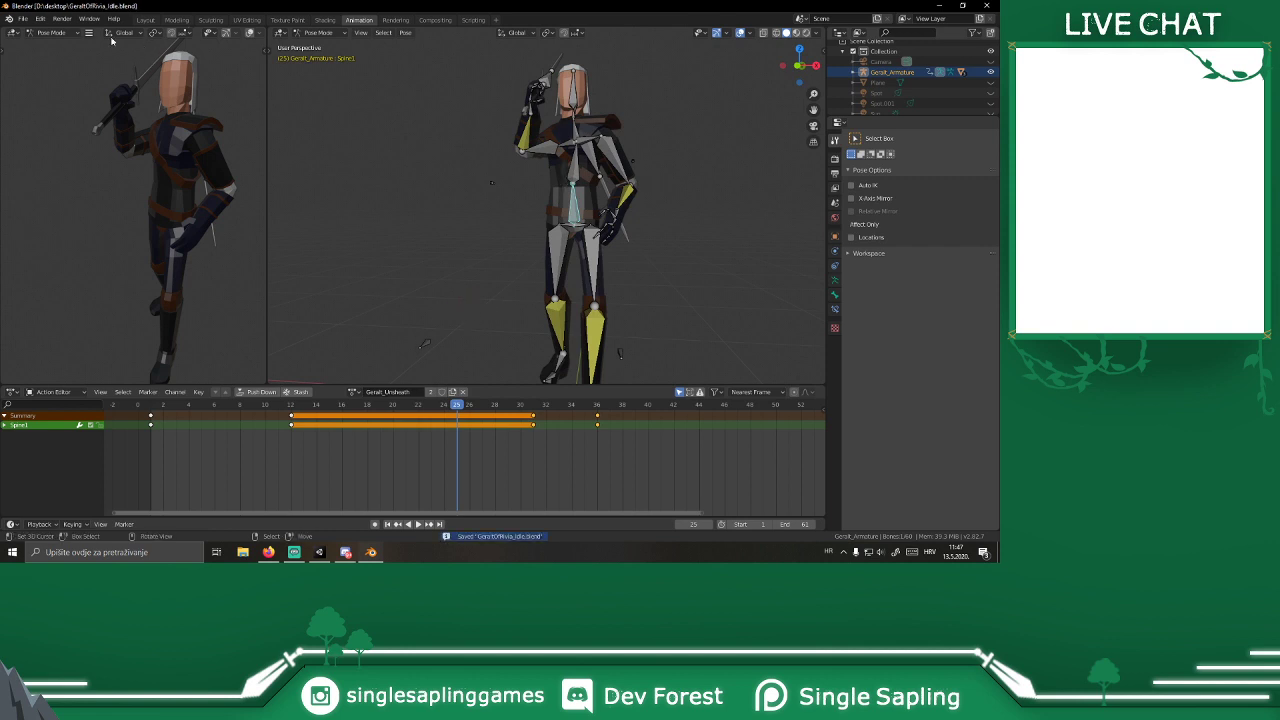
pyautogui.click(22, 19)
pyautogui.moveTo(40, 169)
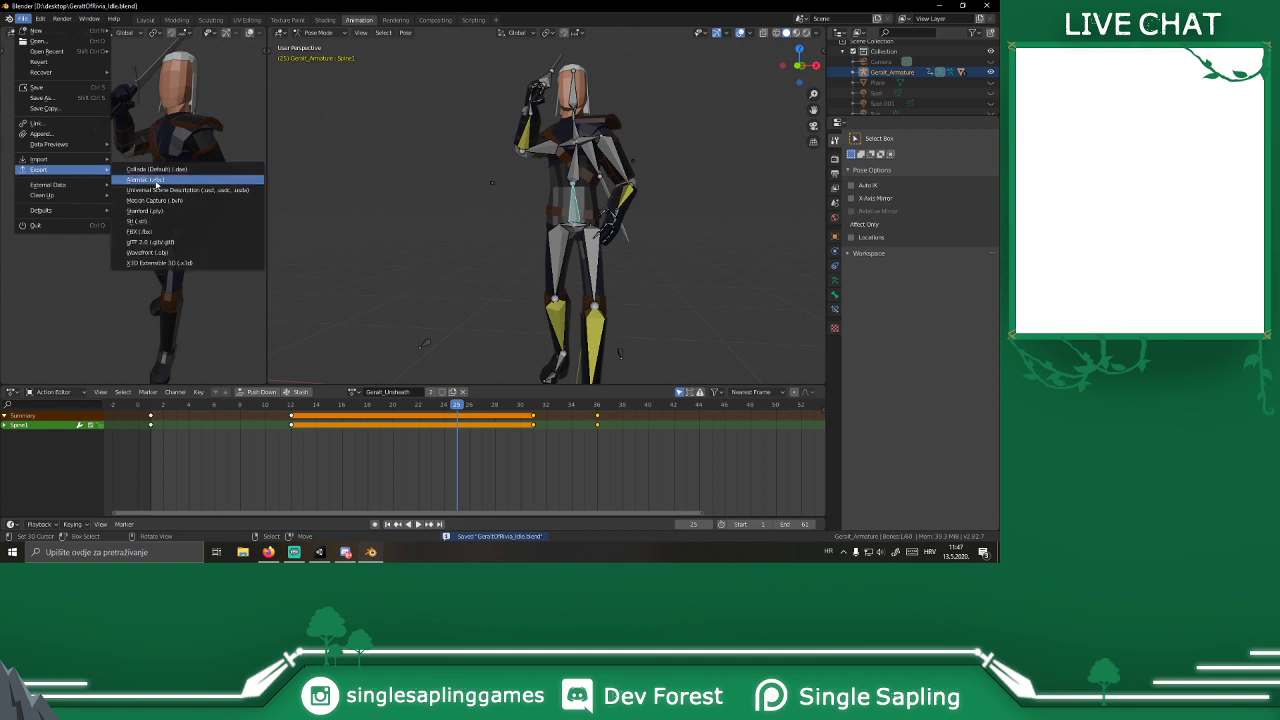
pyautogui.click(140, 220)
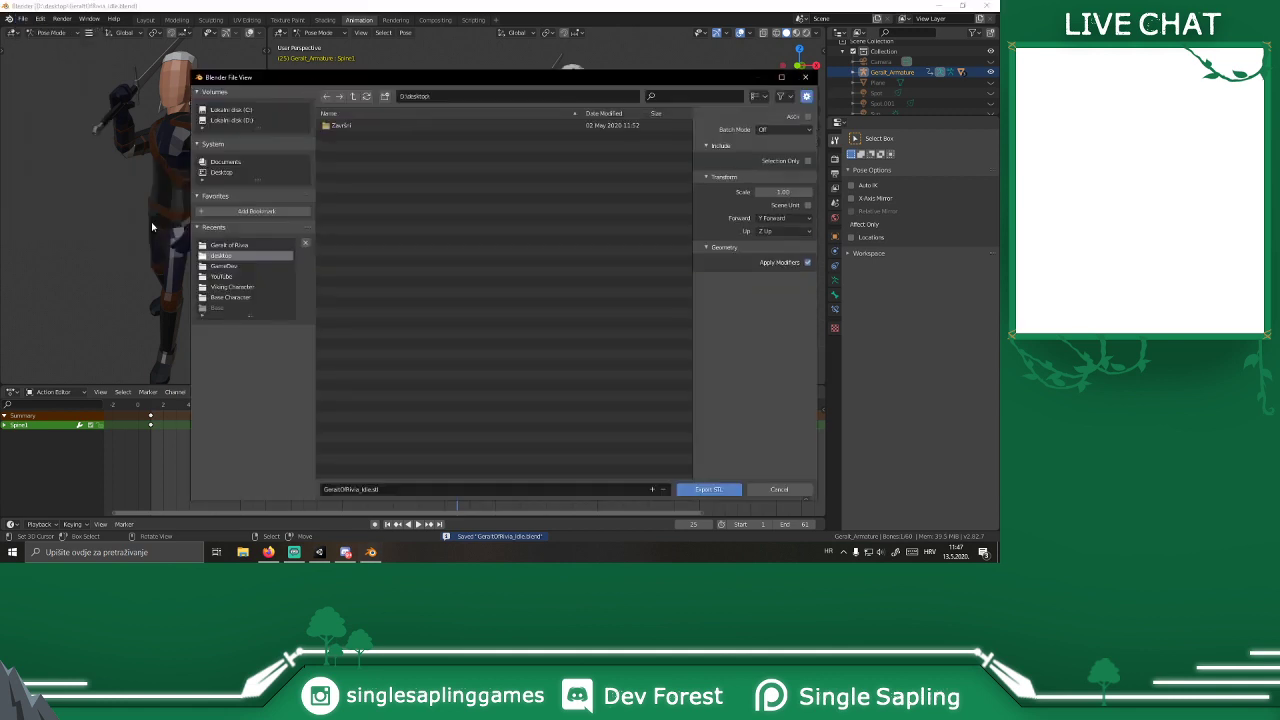
pyautogui.click(805, 77)
# Step: Start an FBX export and set its destination to the D:\GameDev\Geralt of Rivia folder
pyautogui.click(22, 19)
pyautogui.moveTo(40, 172)
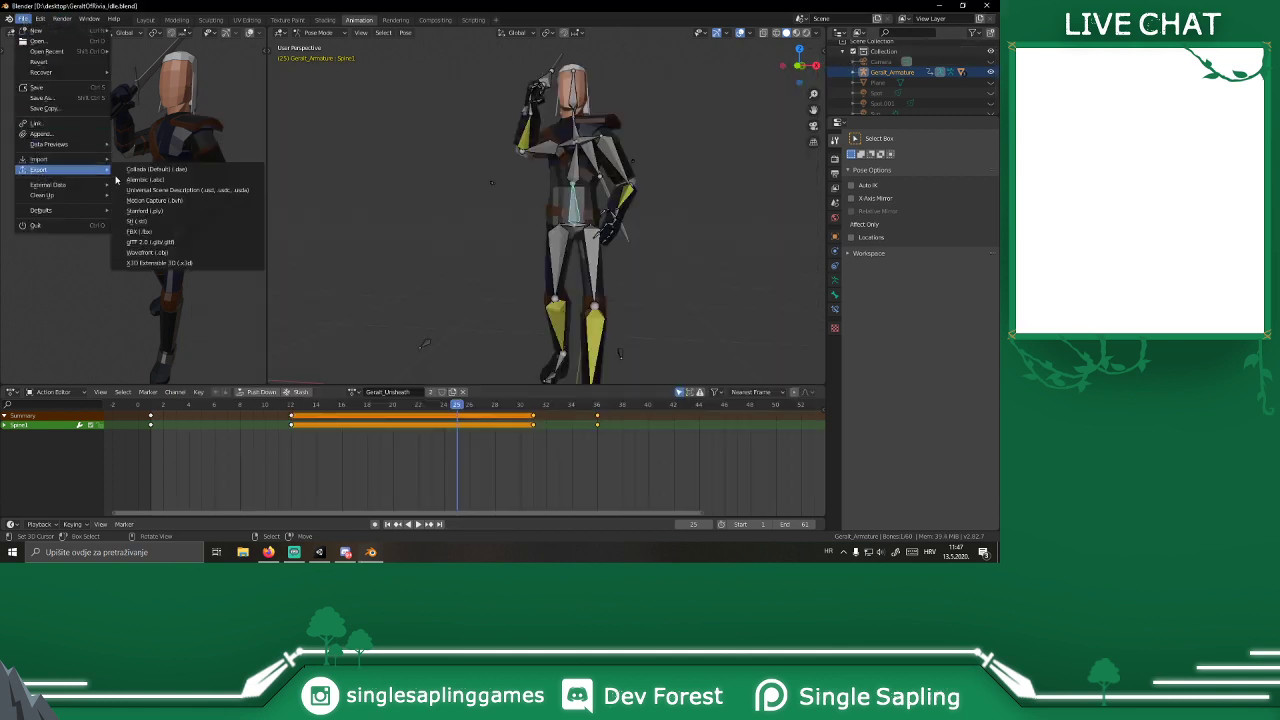
pyautogui.click(140, 231)
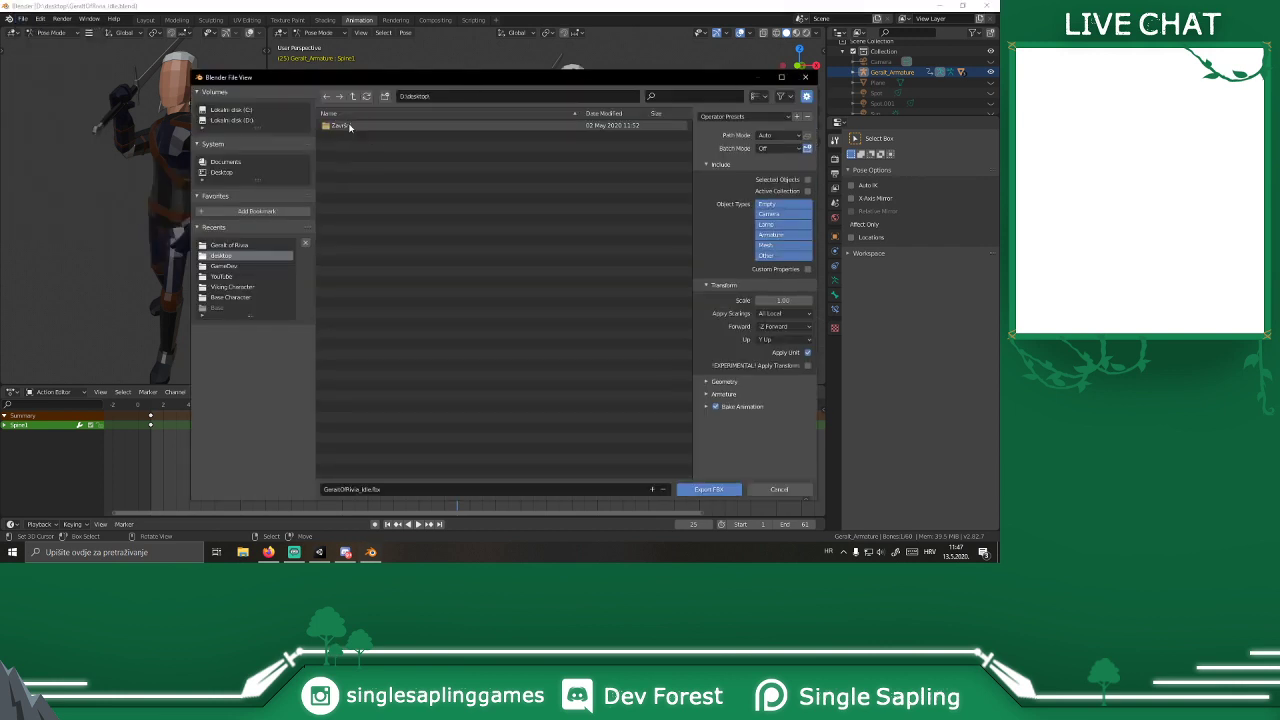
pyautogui.click(238, 121)
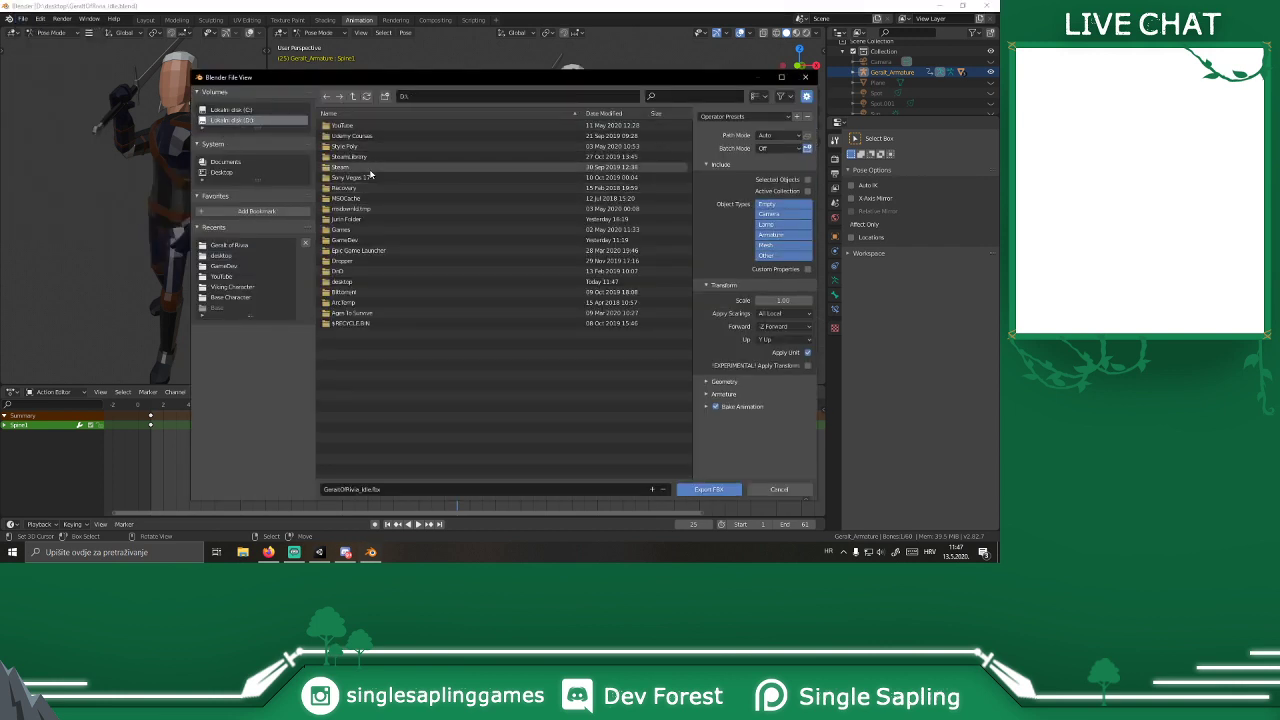
pyautogui.doubleClick(360, 240)
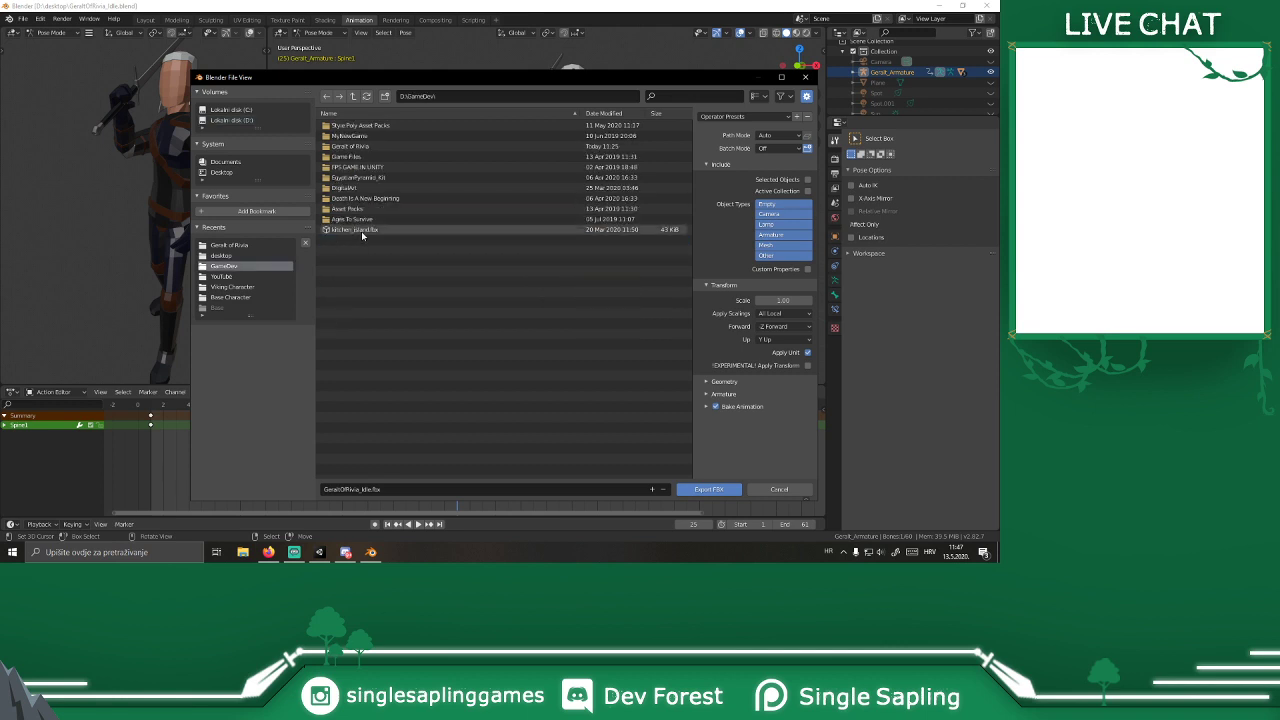
pyautogui.doubleClick(360, 146)
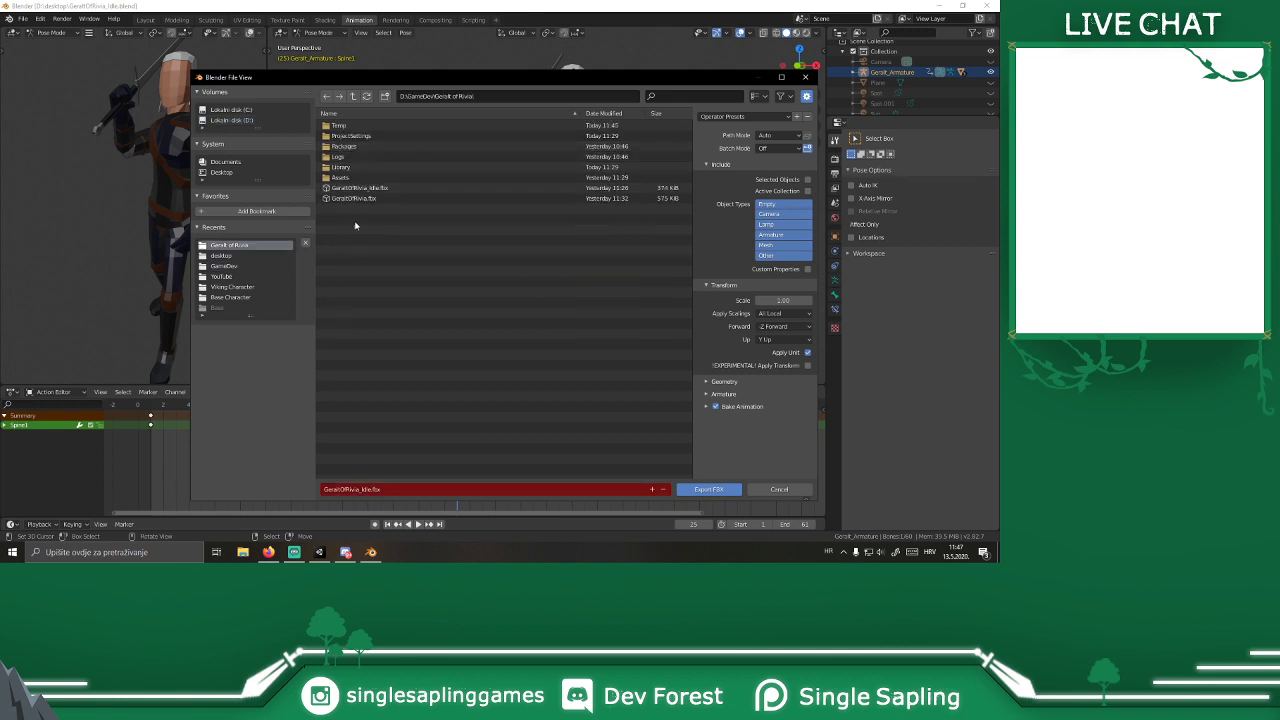
# Step: Name the file GeraltOfRivia_Unsheath.fbx, limit the export to selected objects and export it
pyautogui.doubleClick(365, 489)
pyautogui.press('Right')
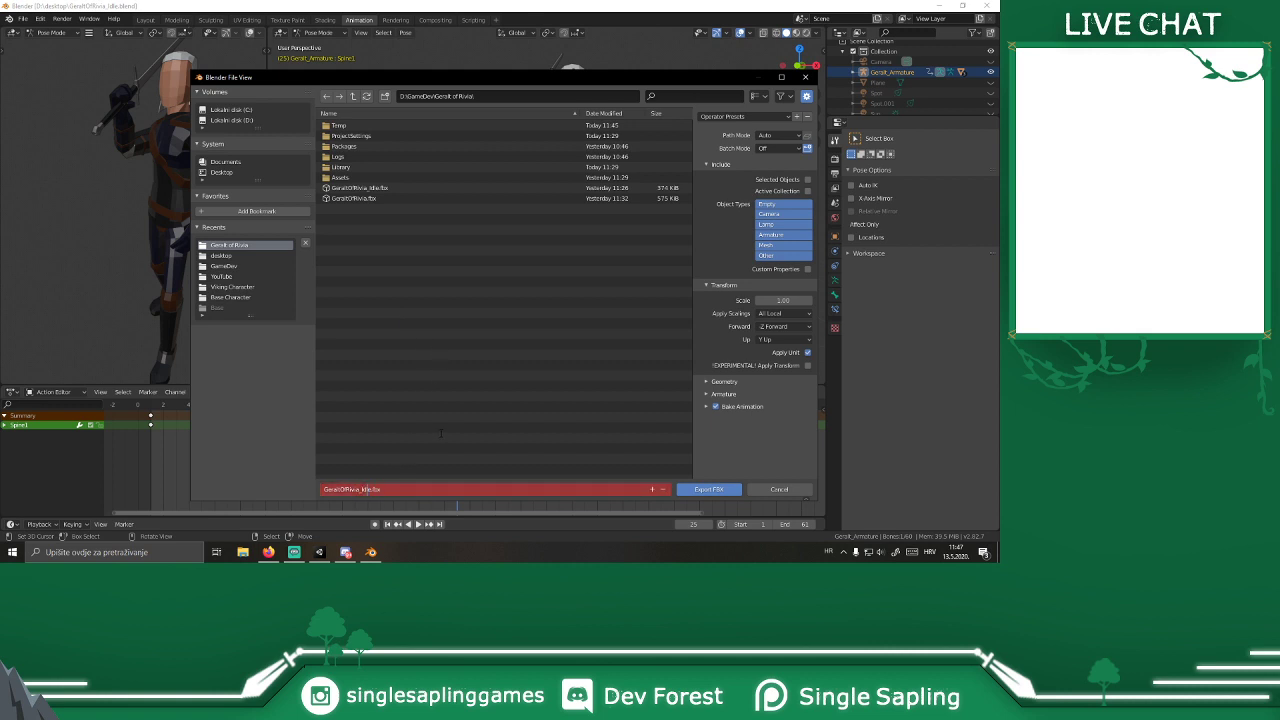
pyautogui.press('BackSpace')
pyautogui.press('BackSpace')
pyautogui.press('BackSpace')
pyautogui.press('BackSpace')
pyautogui.write('Unsheath')
pyautogui.press('Return')
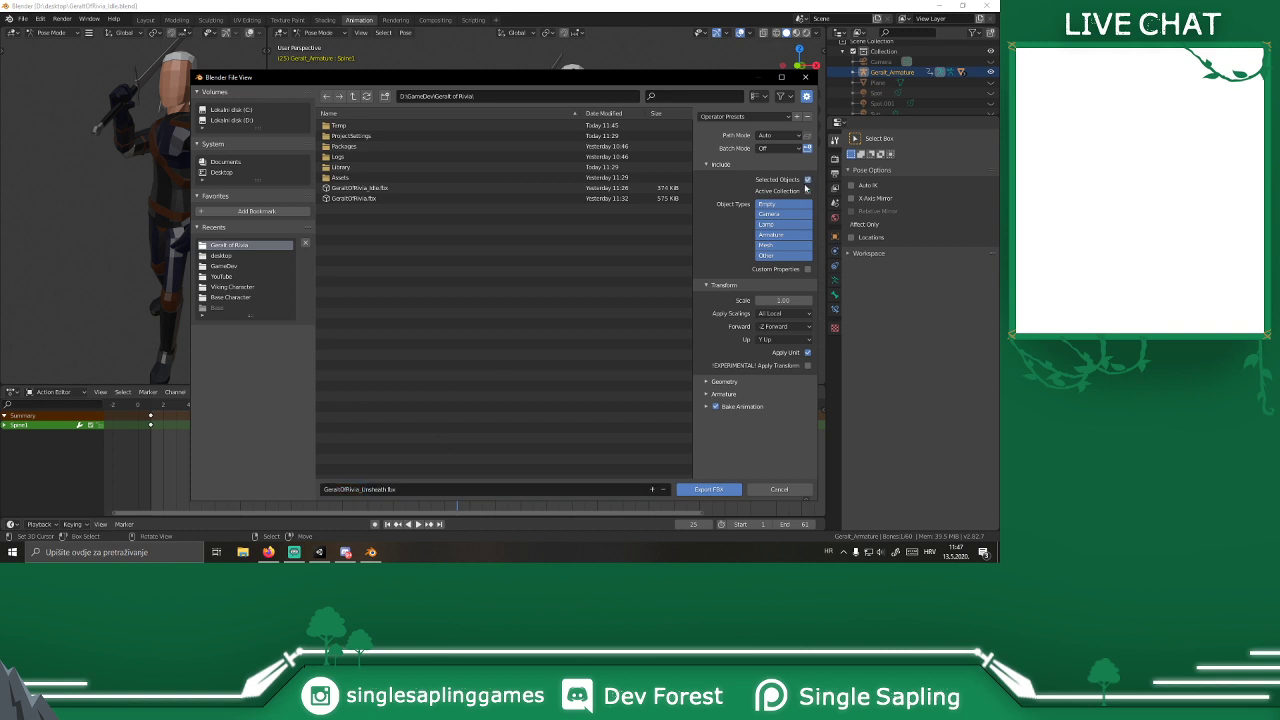
pyautogui.click(709, 489)
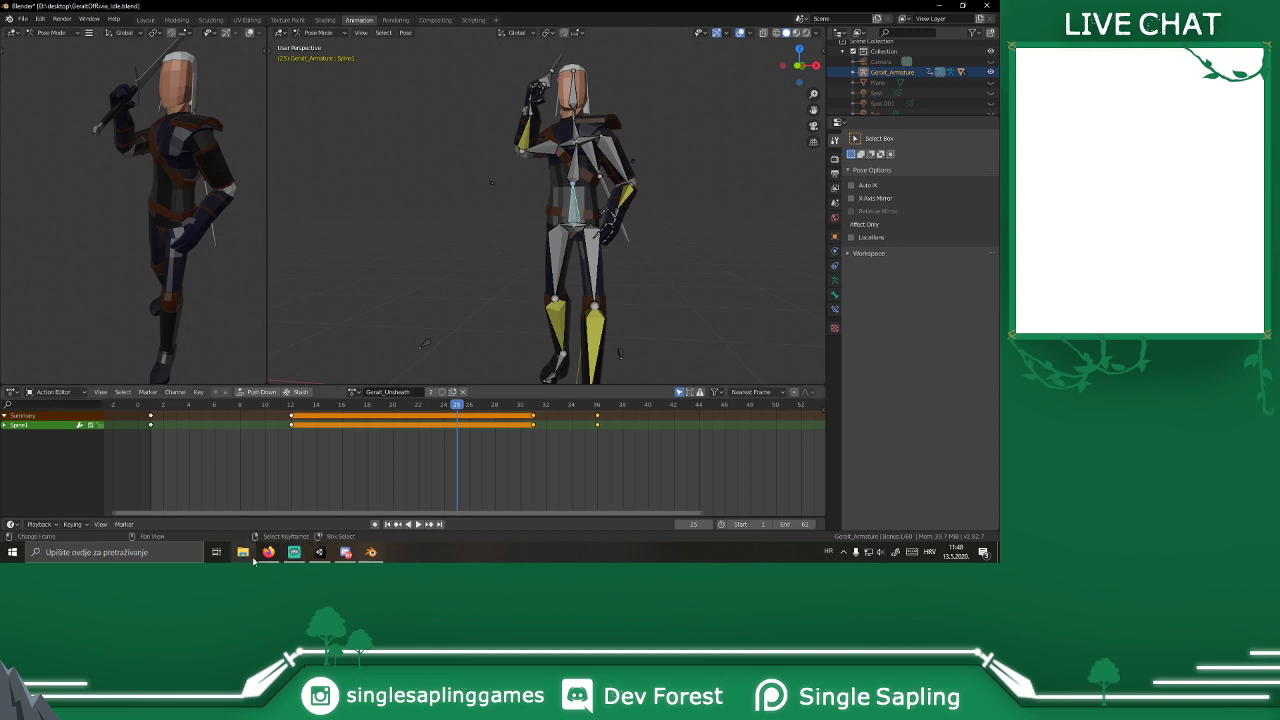
# Step: Switch to Unity and import GeraltOfRivia_Unsheath from D:\GameDev\Geralt of Rivia into the Assets/FBX folder
pyautogui.click(341, 557)
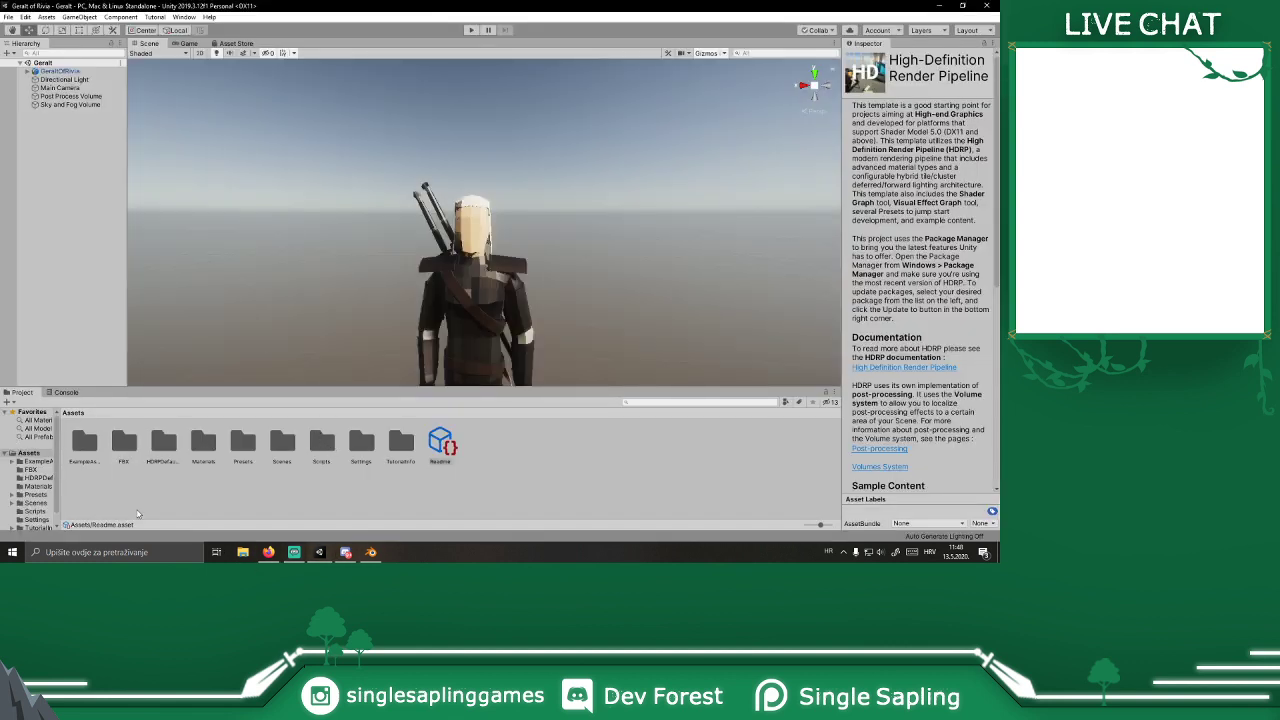
pyautogui.doubleClick(128, 438)
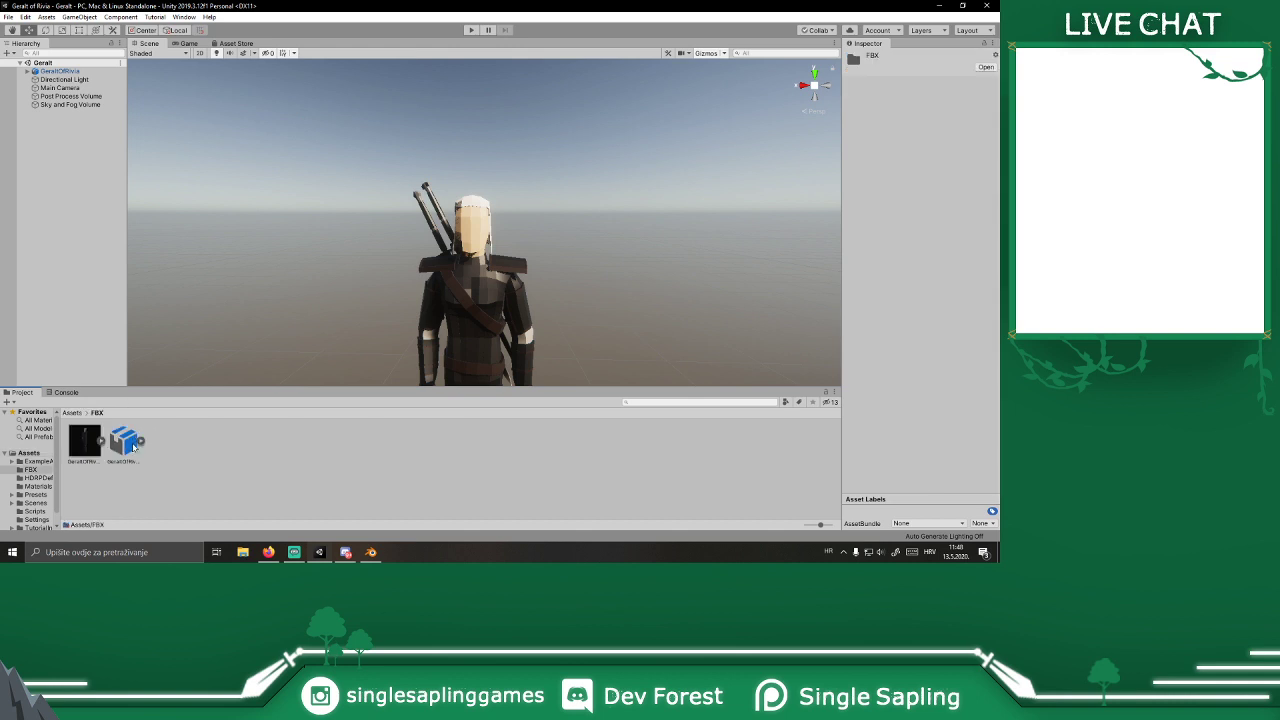
pyautogui.click(244, 555)
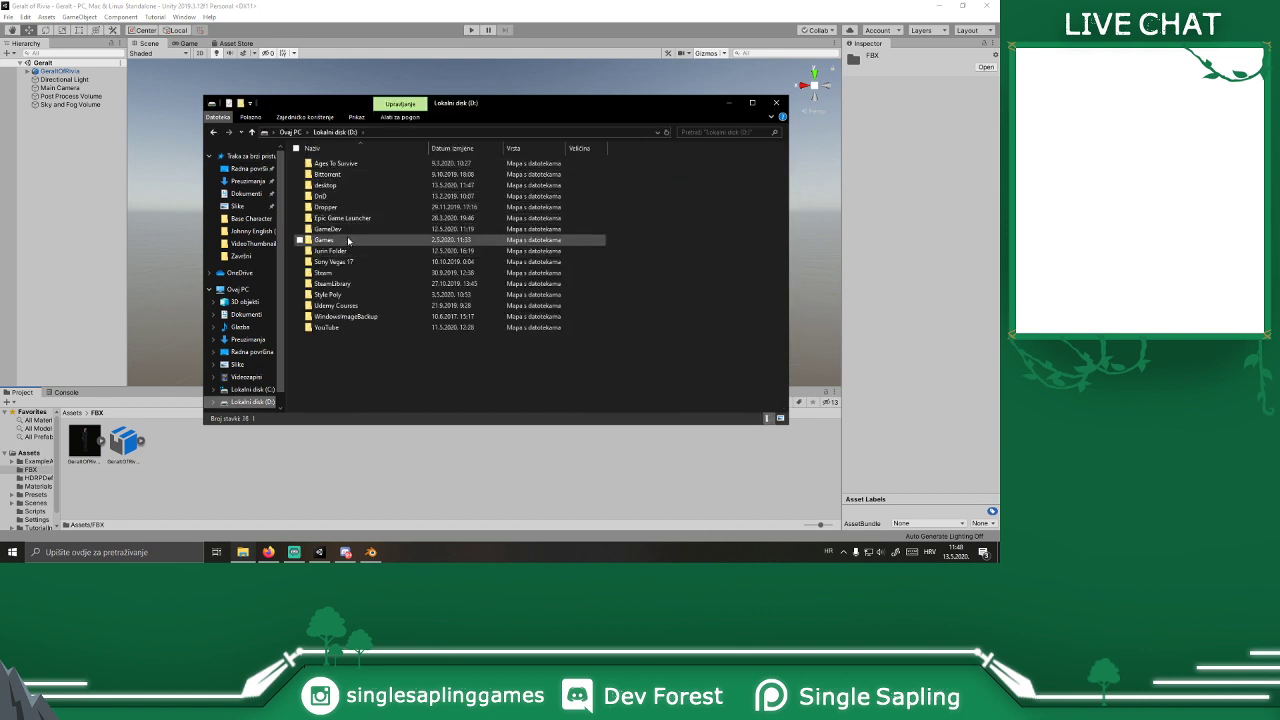
pyautogui.doubleClick(345, 229)
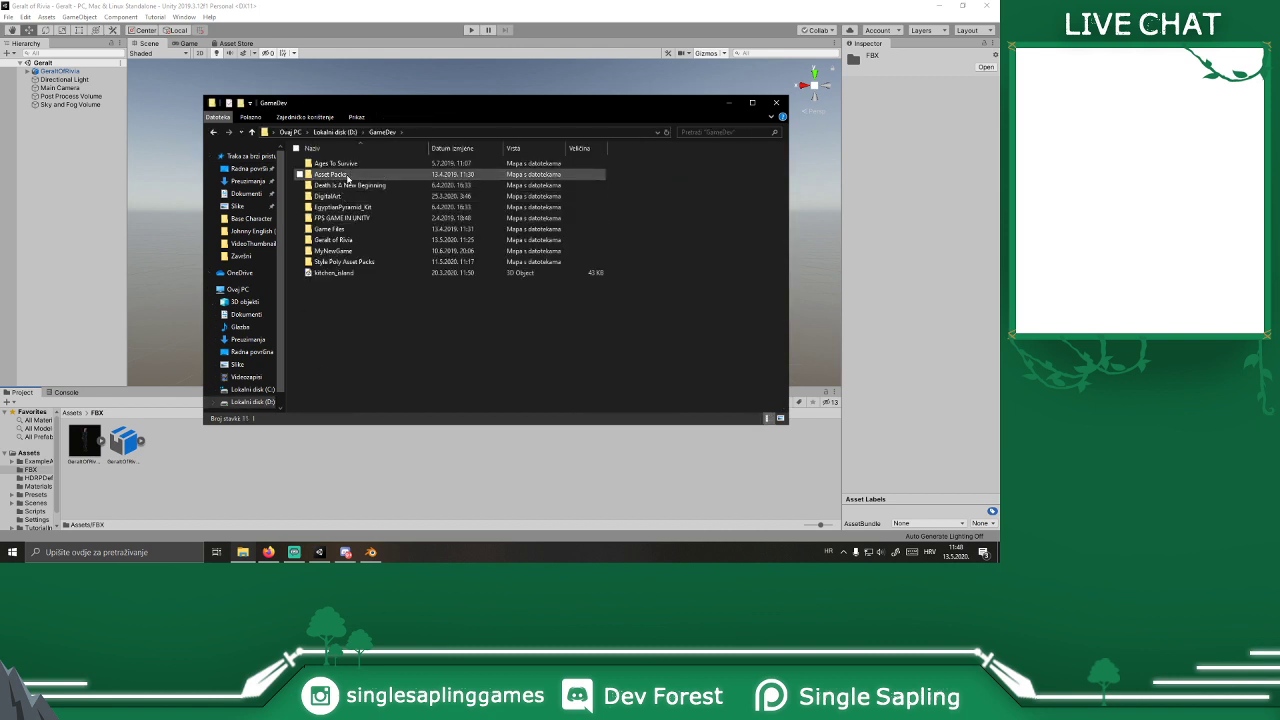
pyautogui.doubleClick(335, 240)
pyautogui.moveTo(366, 254); pyautogui.dragTo(220, 501)
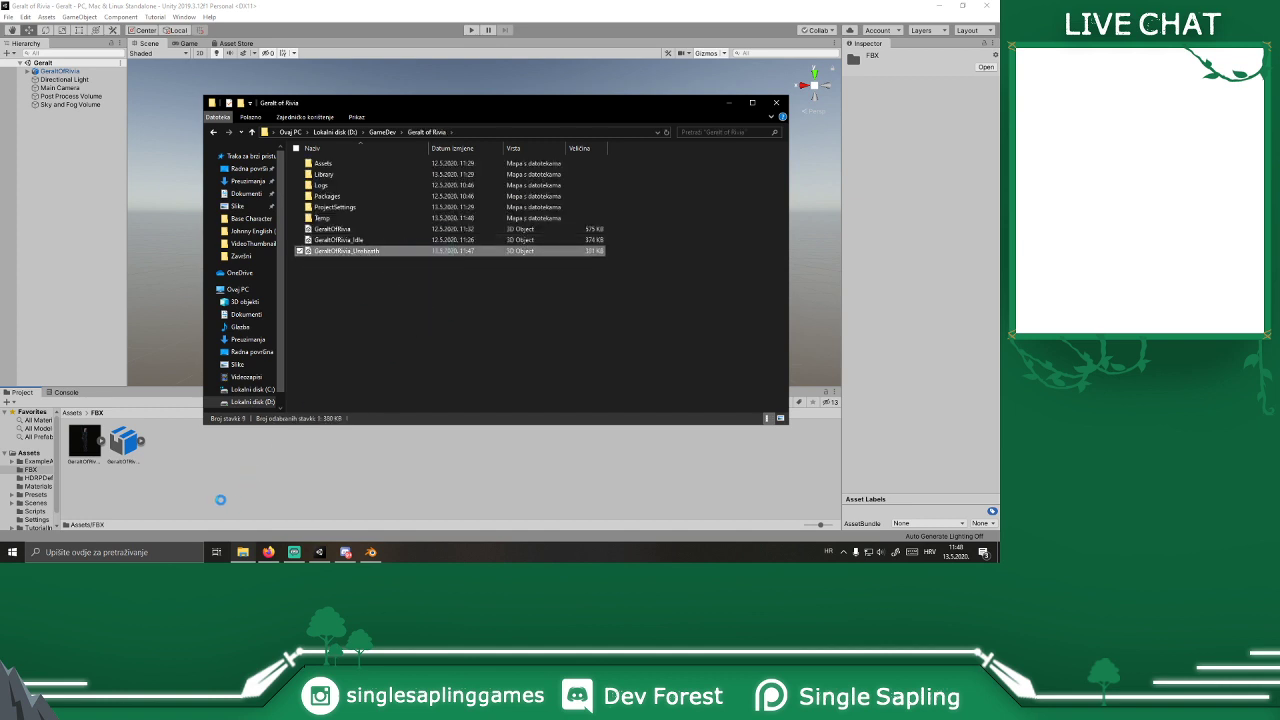
pyautogui.click(188, 489)
pyautogui.click(171, 455)
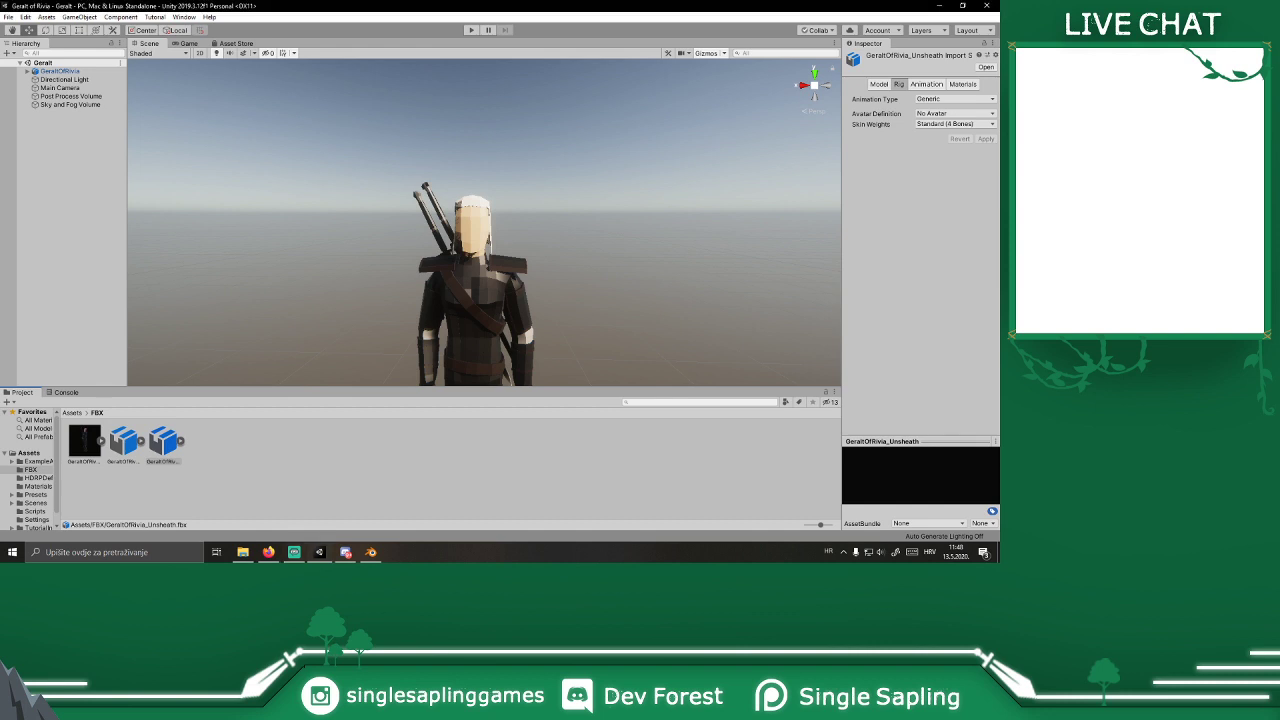
# Step: Set the rig of the idle and unsheath models to Humanoid with the avatar definition Copy From Other Avatar
pyautogui.click(162, 463)
pyautogui.keyDown('ctrl'); pyautogui.click(137, 452); pyautogui.keyUp('ctrl')
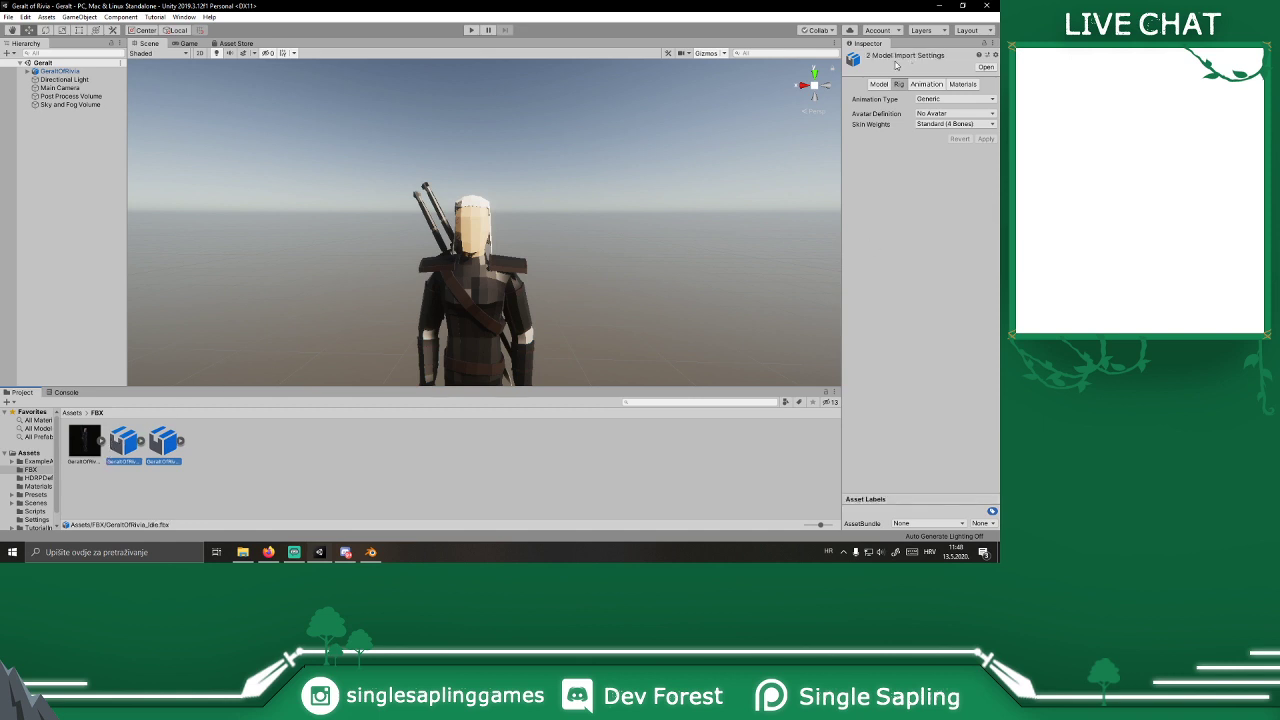
pyautogui.click(945, 100)
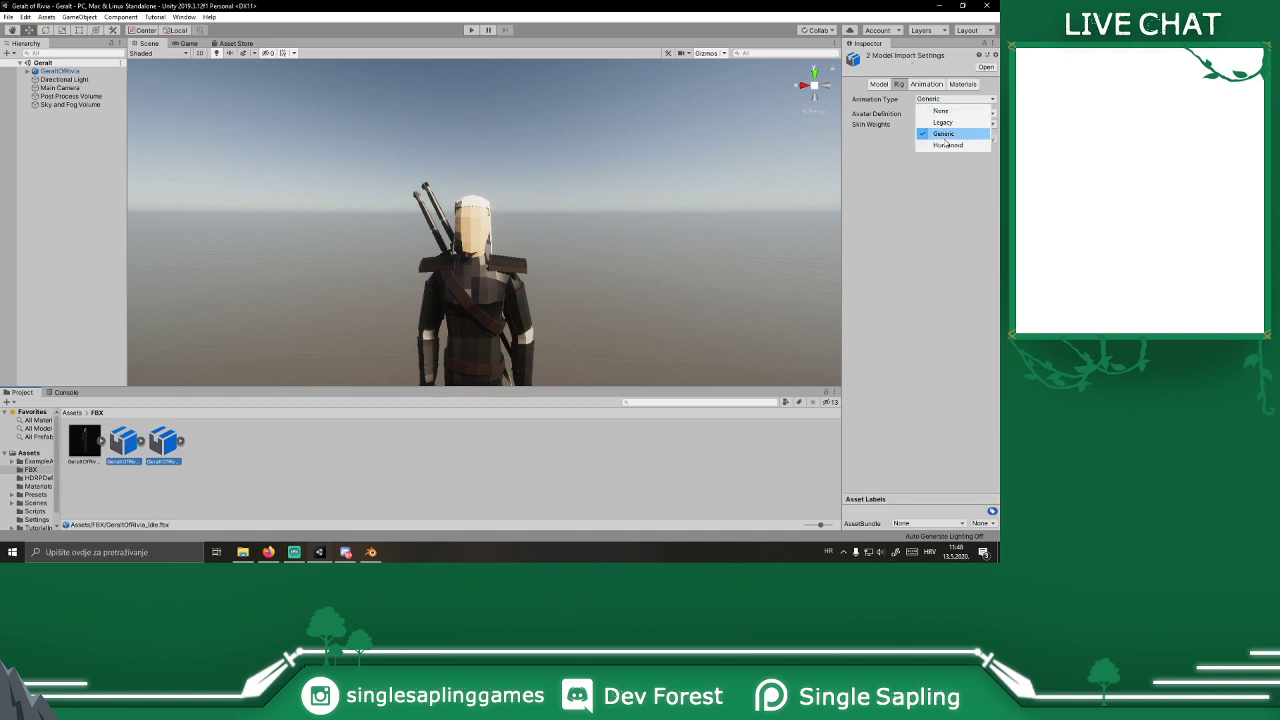
pyautogui.click(950, 114)
pyautogui.click(935, 149)
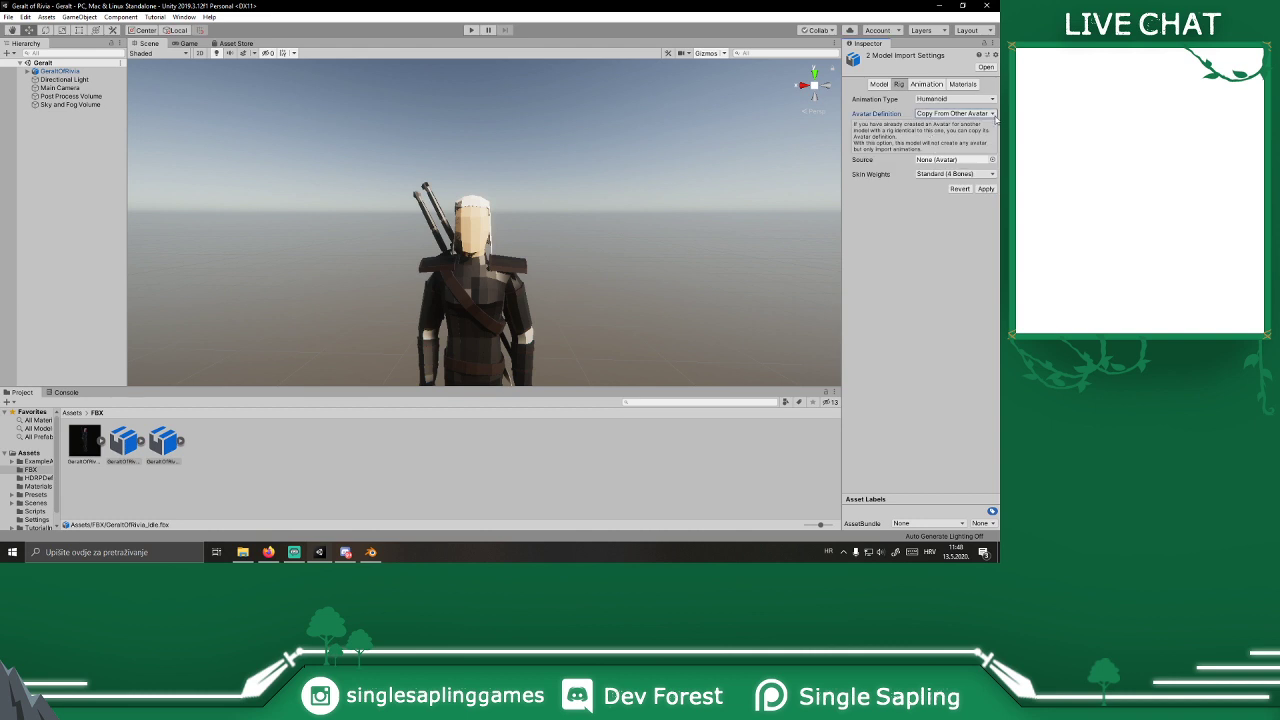
pyautogui.click(991, 159)
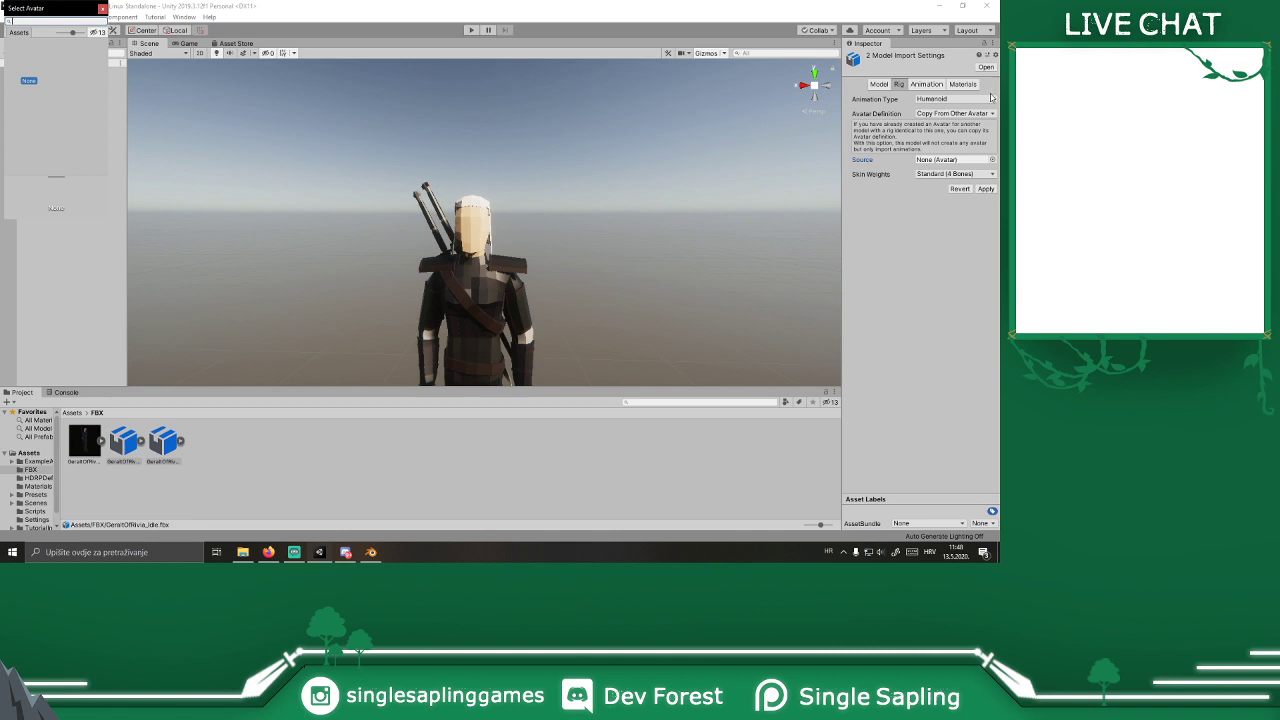
pyautogui.click(992, 161)
pyautogui.moveTo(82, 9); pyautogui.dragTo(500, 115)
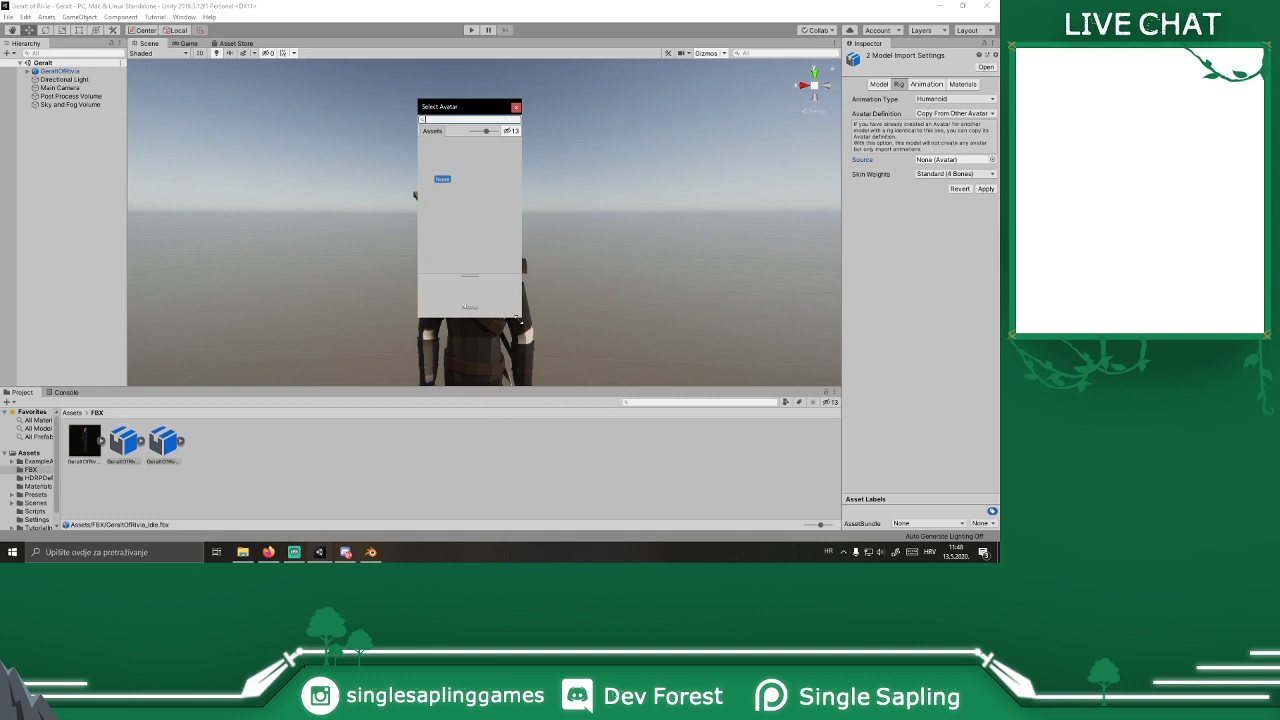
pyautogui.moveTo(519, 319); pyautogui.dragTo(697, 313)
pyautogui.click(693, 108)
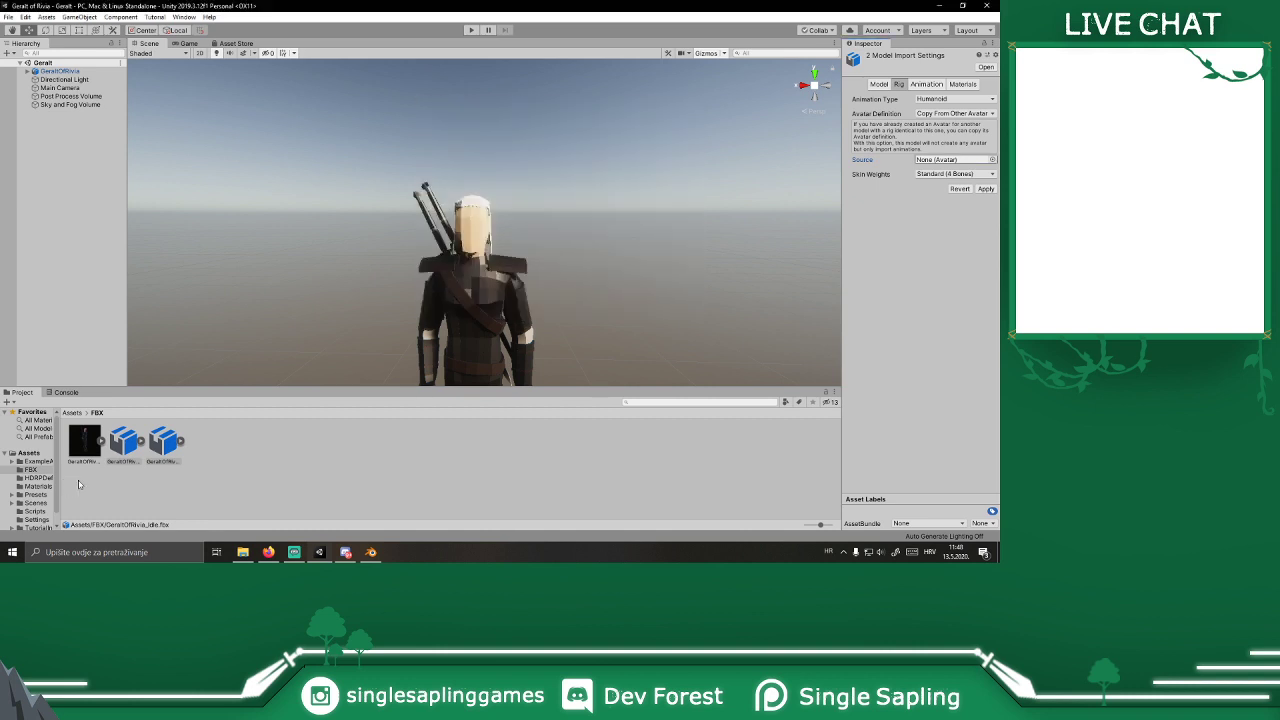
# Step: Apply the pending import changes, then set the base GeraltOfRivia model's animation type to Humanoid and apply it
pyautogui.click(83, 450)
pyautogui.click(488, 297)
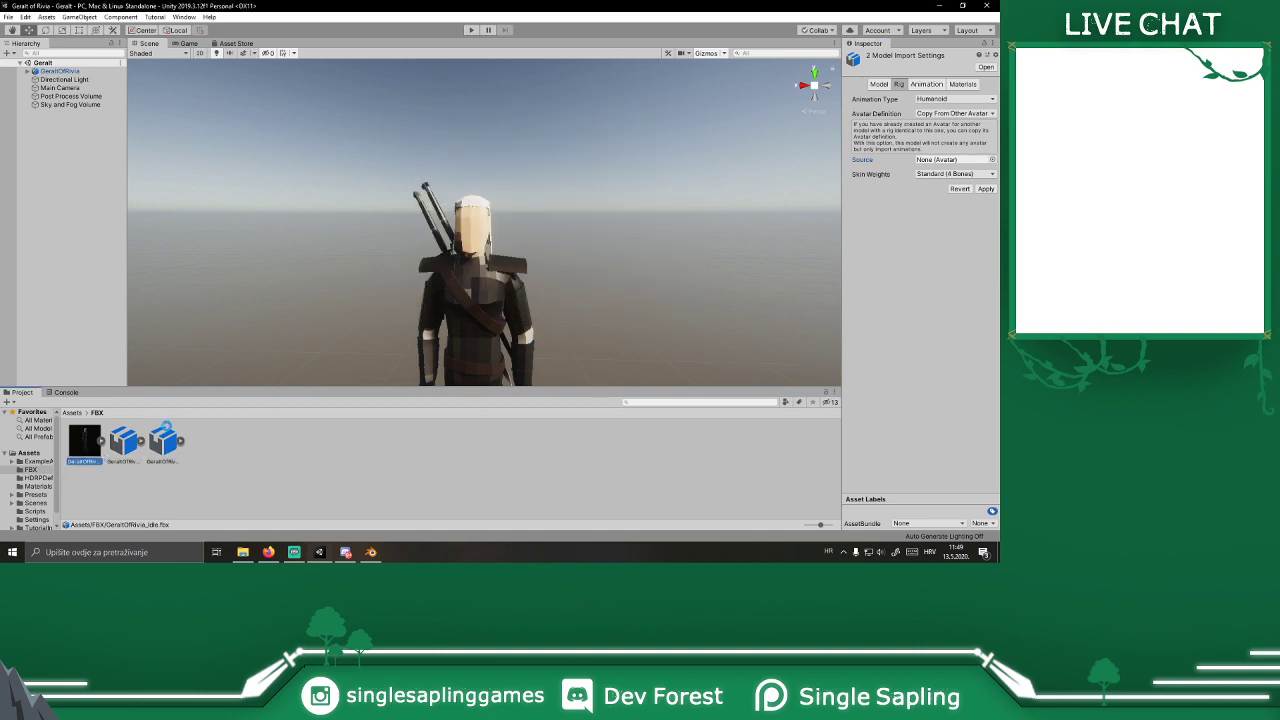
pyautogui.click(948, 99)
pyautogui.click(937, 146)
pyautogui.click(985, 181)
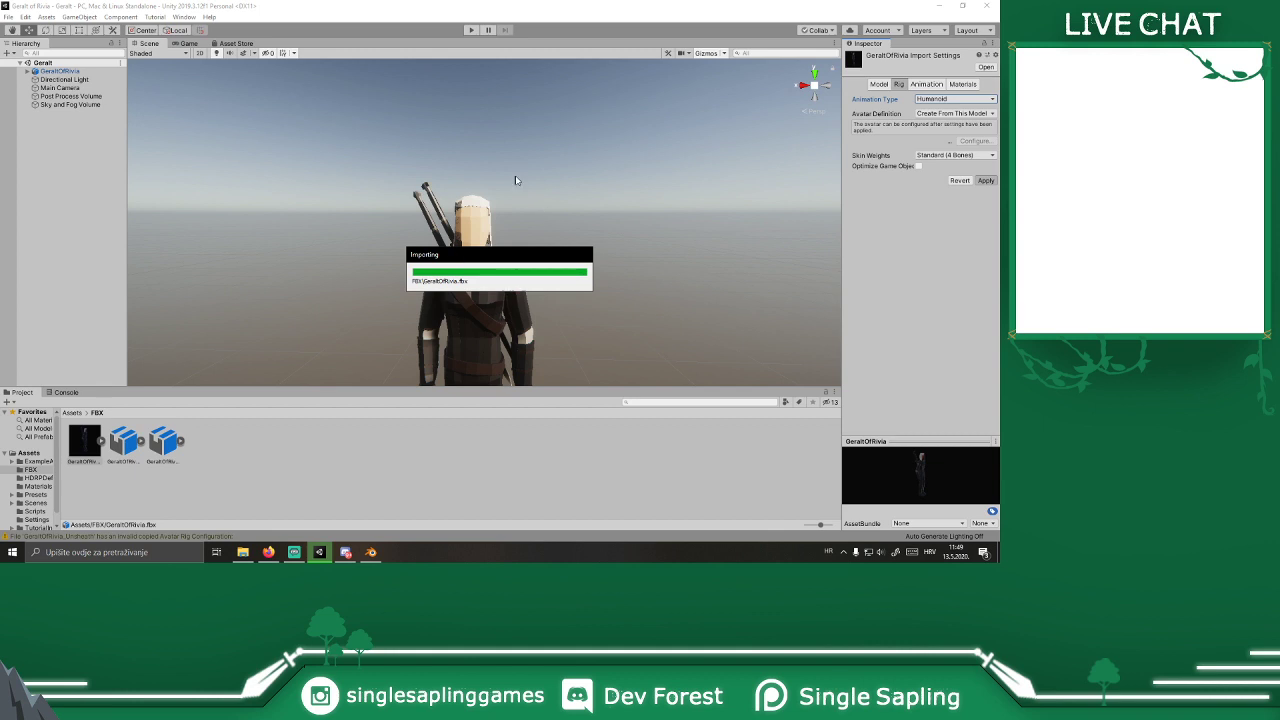
# Step: Assign GeraltOfRiviaAvatar as the source avatar for both the idle and unsheath models and apply the import settings
pyautogui.click(131, 449)
pyautogui.keyDown('ctrl'); pyautogui.click(160, 446); pyautogui.keyUp('ctrl')
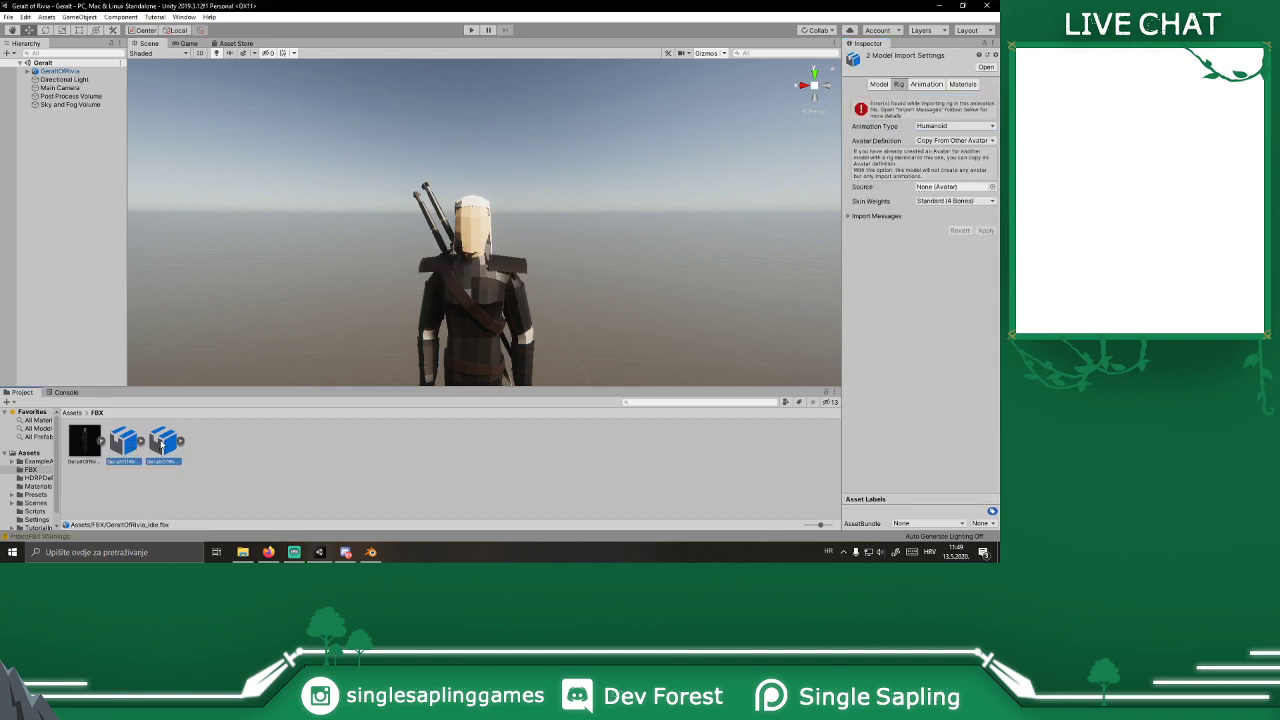
pyautogui.click(992, 187)
pyautogui.doubleClick(475, 153)
pyautogui.click(986, 231)
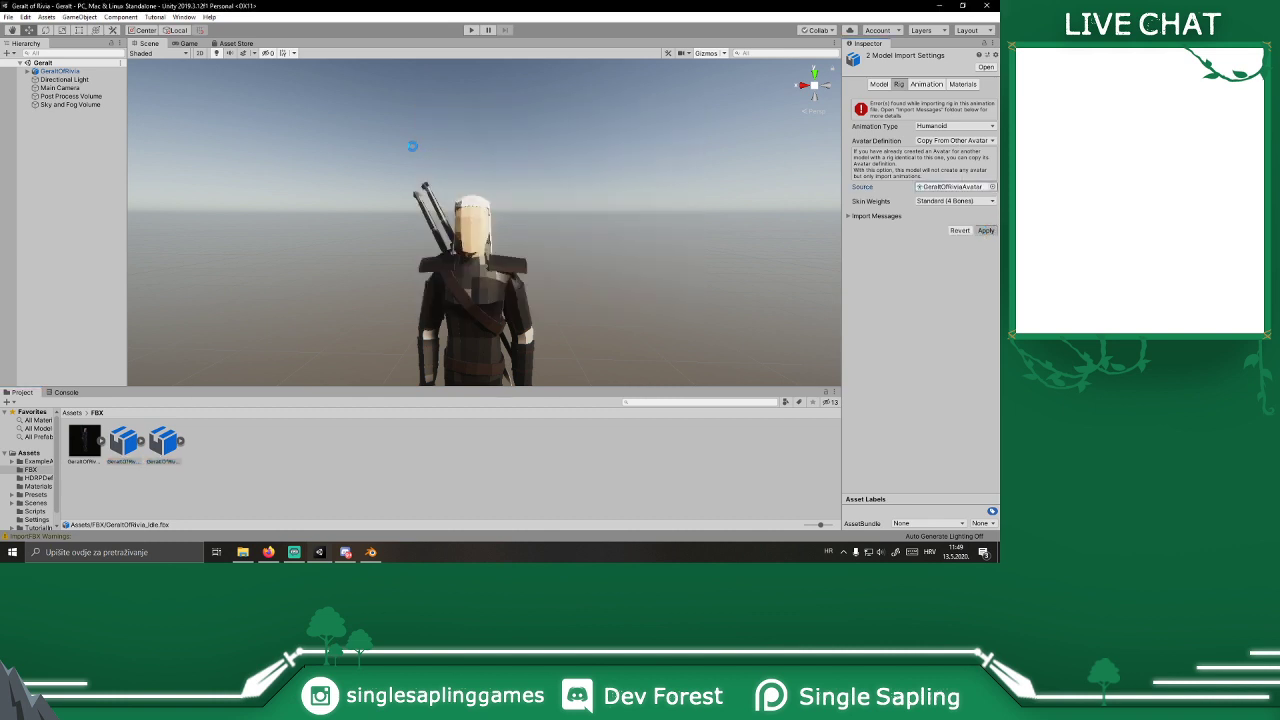
# Step: Enlarge the animation preview of the GeraltOfRivia_Idle model and play its clip
pyautogui.click(126, 450)
pyautogui.moveTo(928, 440); pyautogui.dragTo(928, 118)
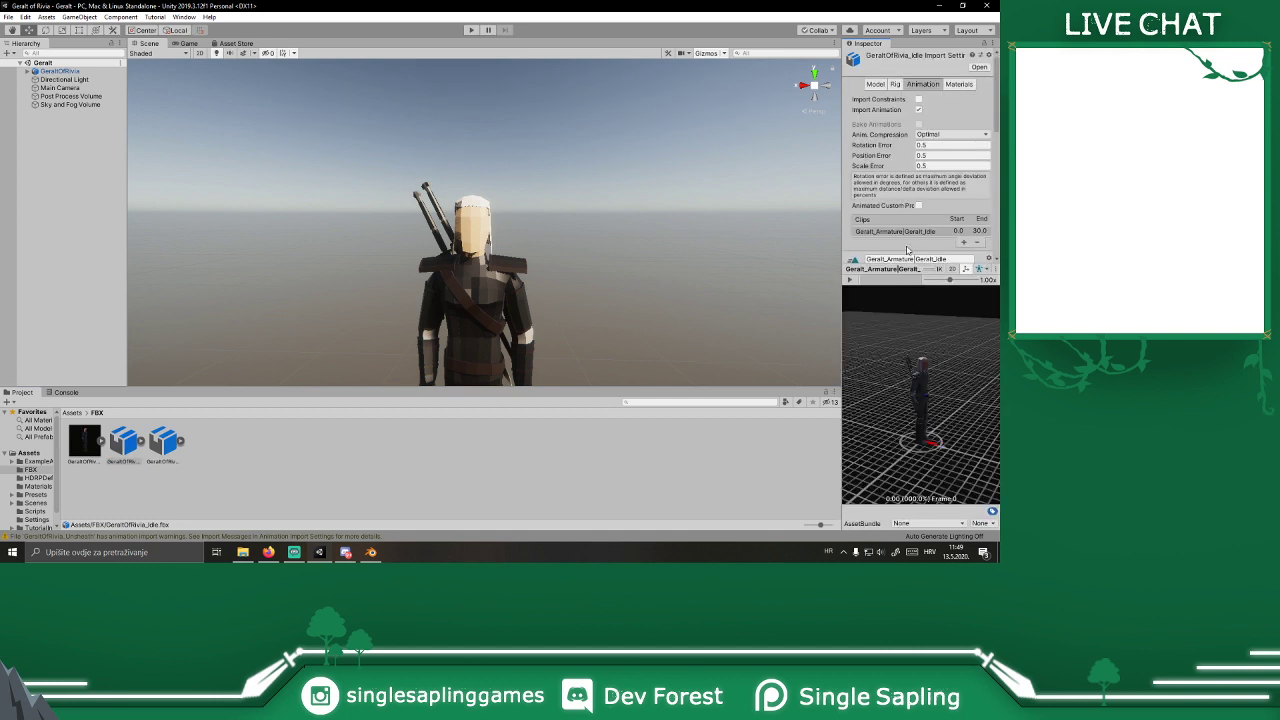
pyautogui.click(850, 280)
# Step: Preview the GeraltOfRivia_Unsheath clip and review its root transform import settings
pyautogui.click(165, 444)
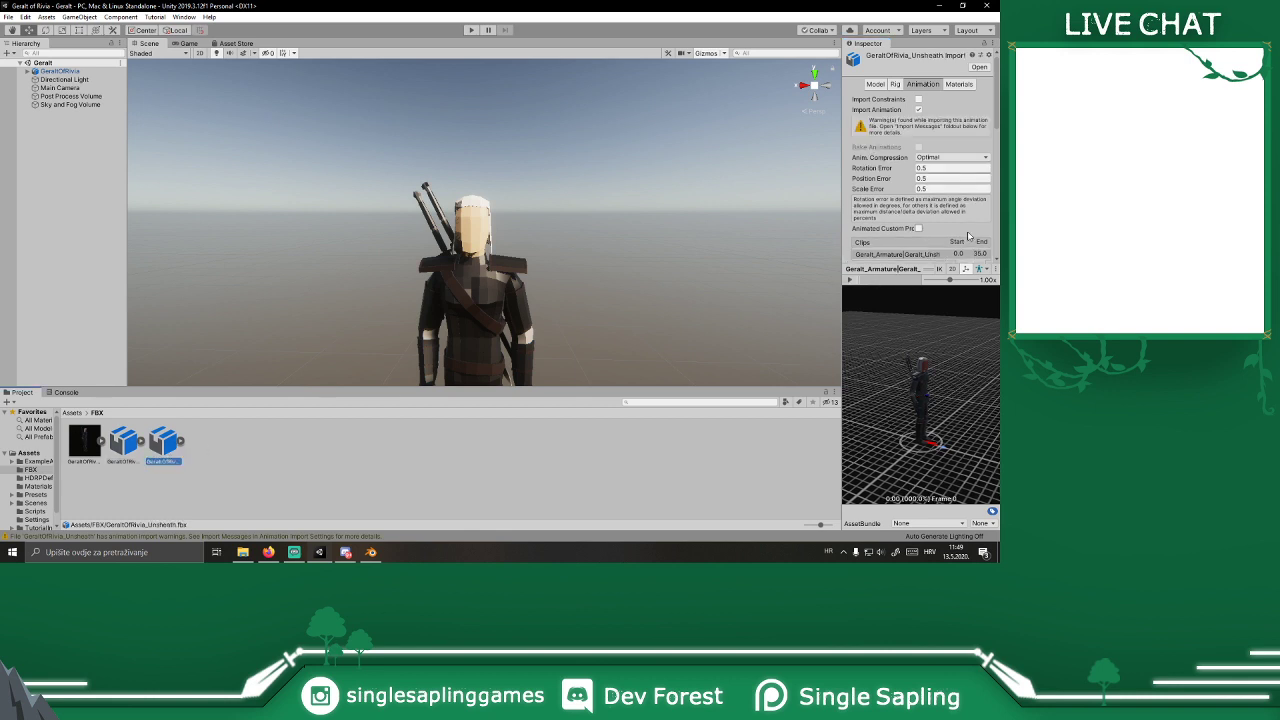
pyautogui.scroll(-5, 908, 255)
pyautogui.click(849, 281)
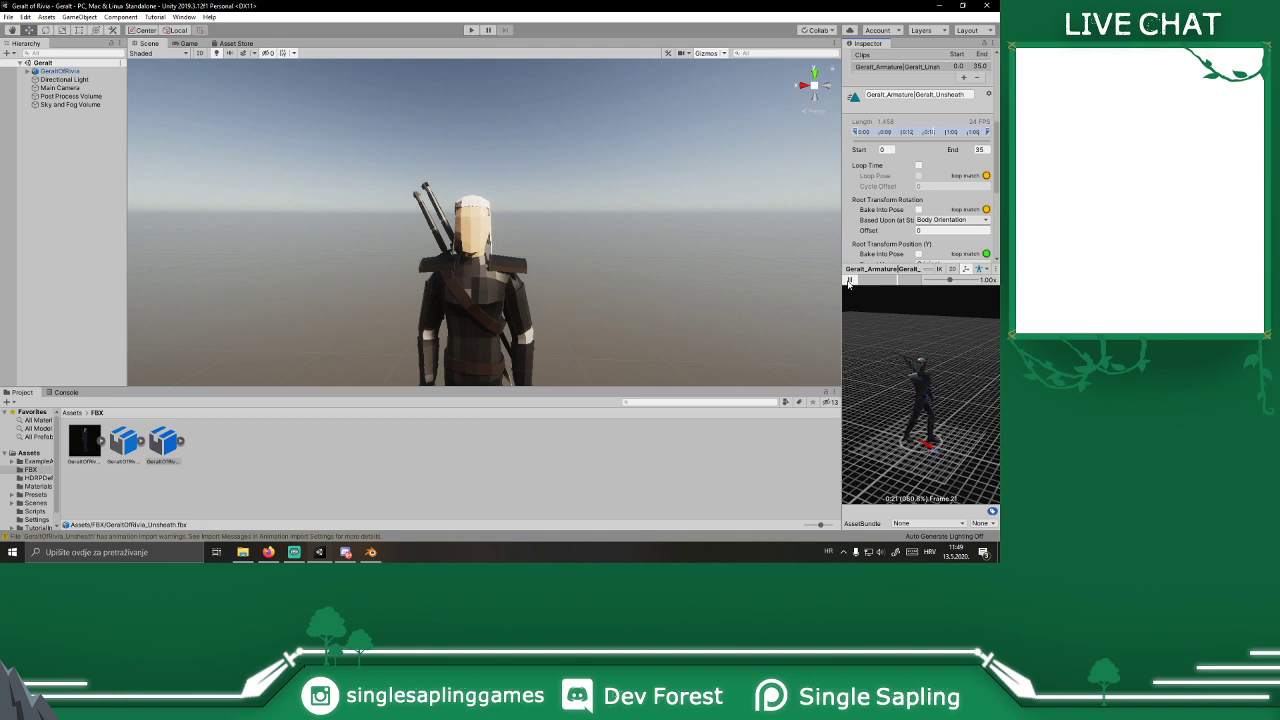
pyautogui.click(849, 281)
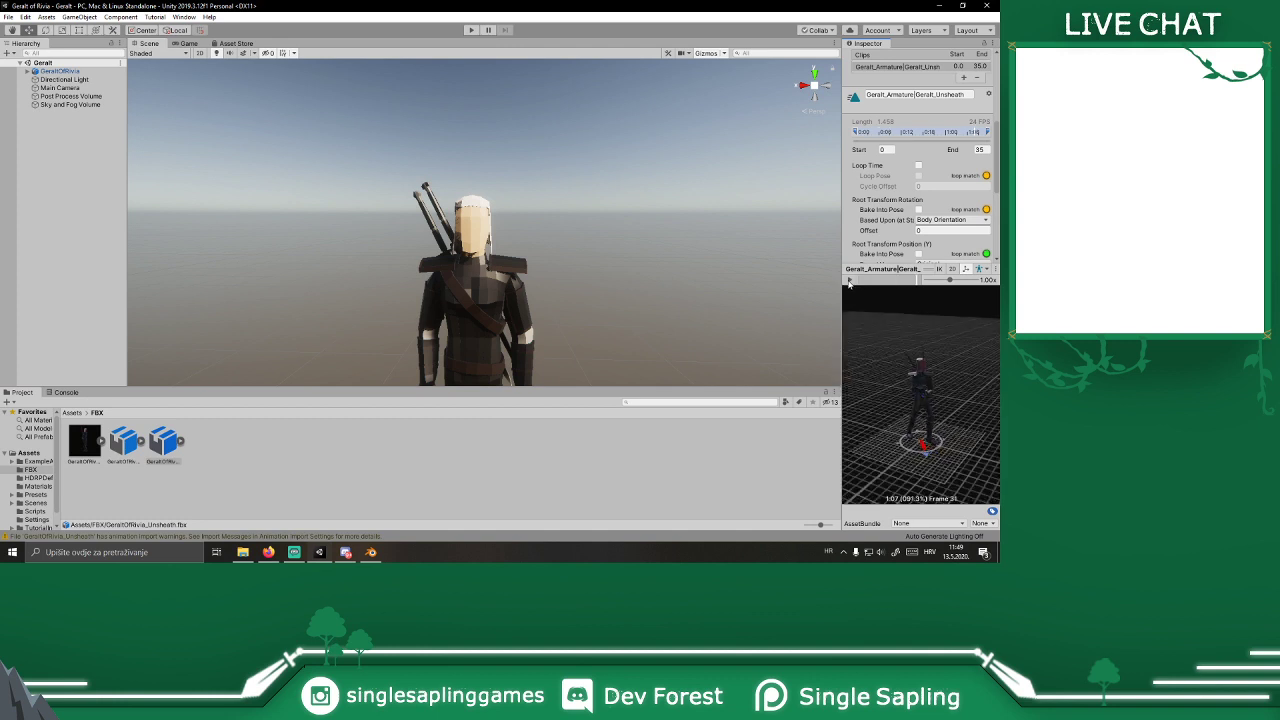
pyautogui.click(998, 198)
pyautogui.scroll(3, 923, 223)
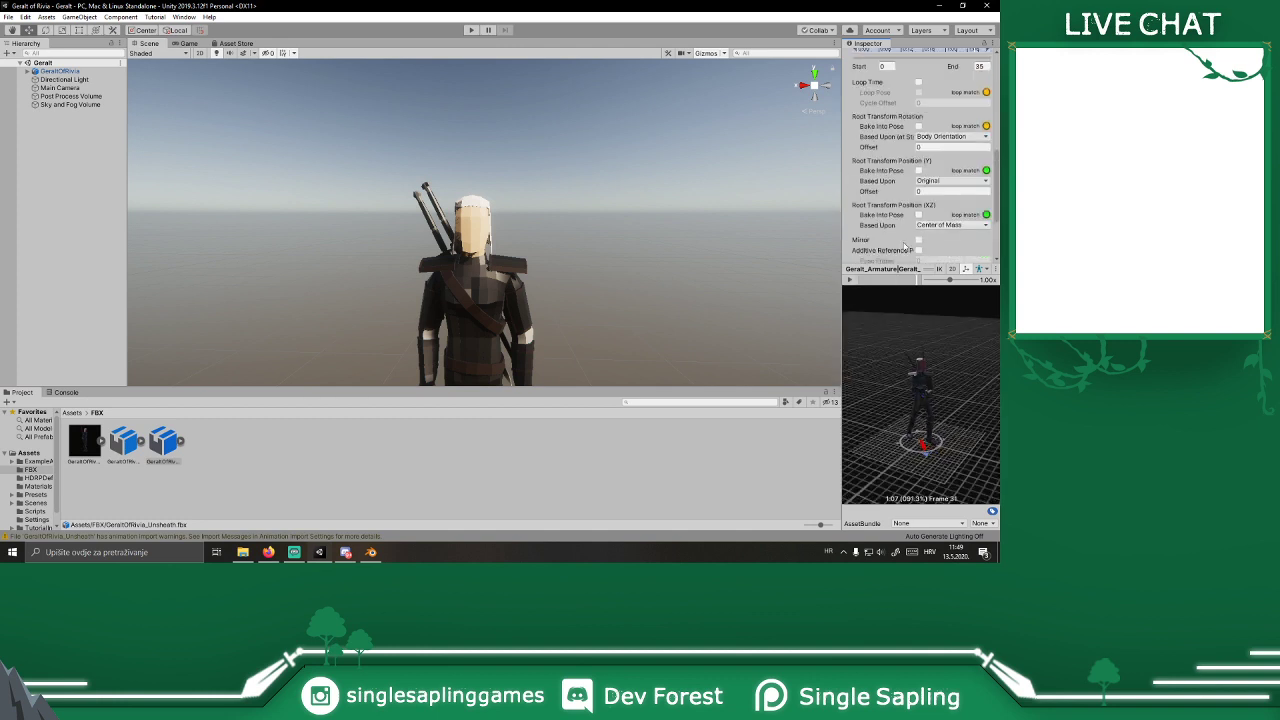
pyautogui.click(849, 281)
pyautogui.click(849, 281)
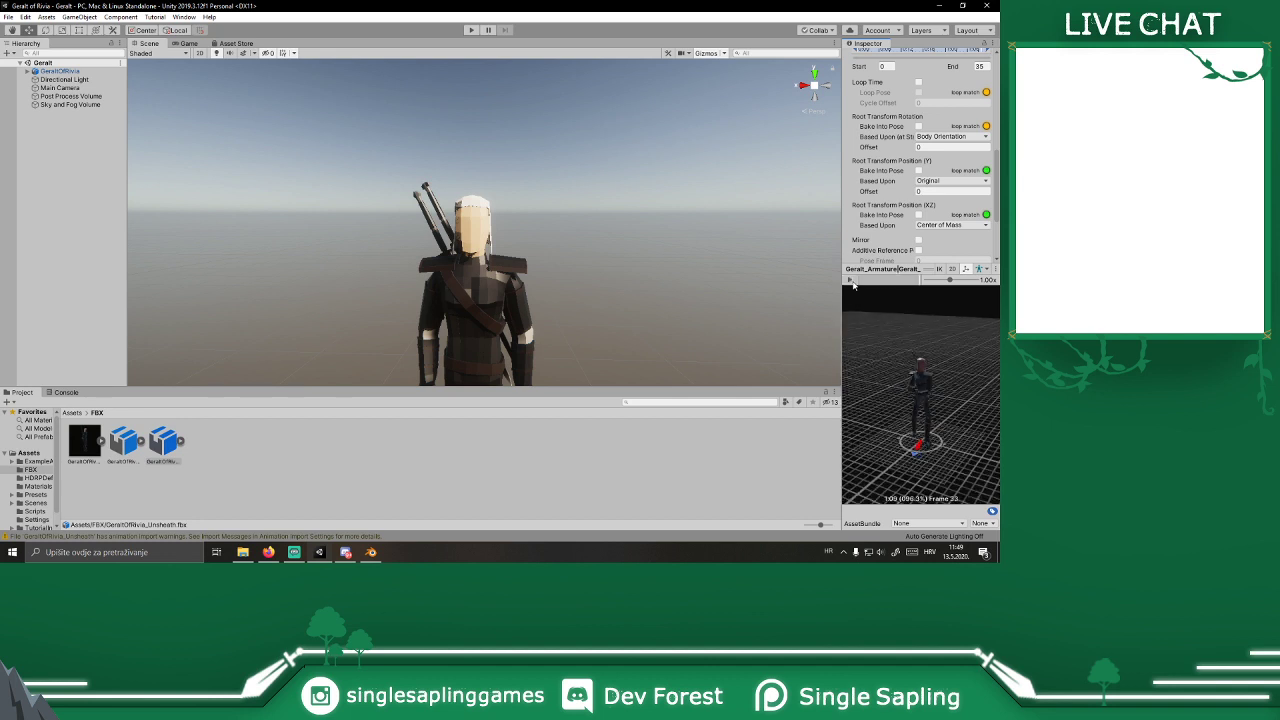
# Step: Switch to Blender, select all bones at frame 36 and create a copy of the unsheath action named Geralt_Unsheath_Idle
pyautogui.click(370, 552)
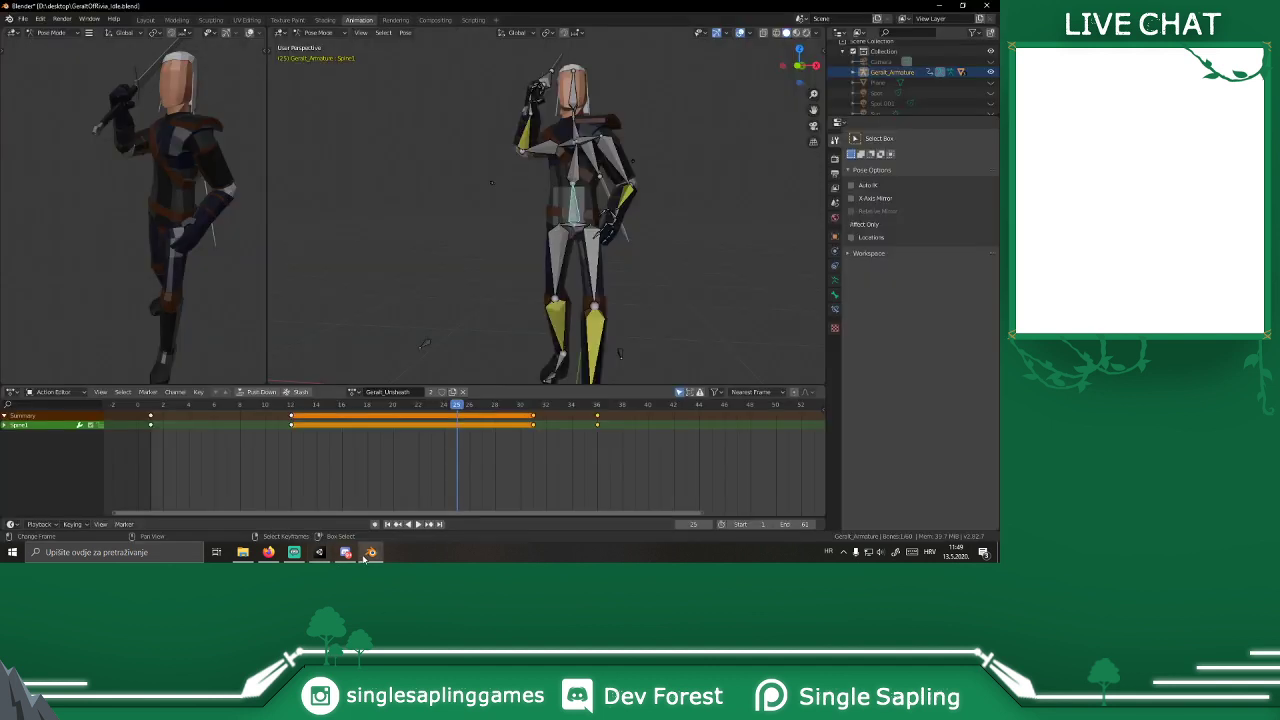
pyautogui.click(597, 404)
pyautogui.moveTo(406, 203); pyautogui.dragTo(463, 177, button='middle')
pyautogui.press('a')
pyautogui.moveTo(624, 184); pyautogui.dragTo(541, 186, button='middle')
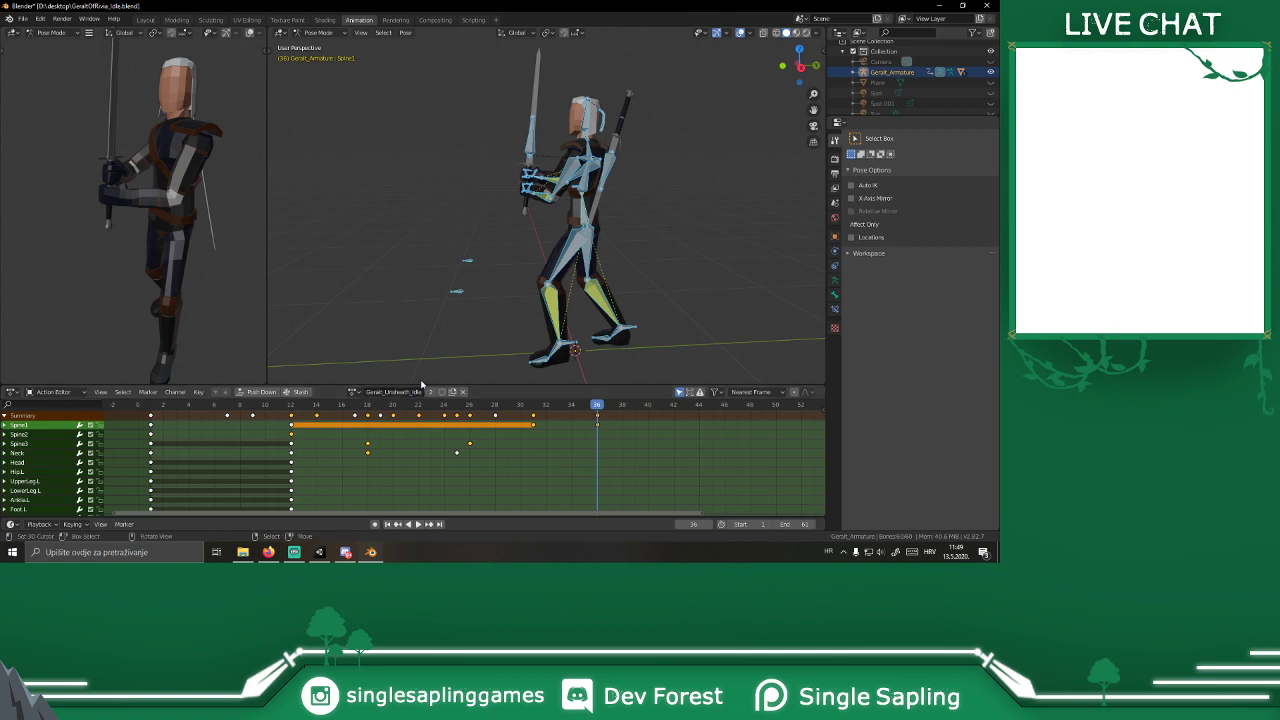
# Step: Set the animation's end frame to 31
pyautogui.keyDown('shift'); pyautogui.moveTo(641, 244); pyautogui.dragTo(676, 213, button='middle'); pyautogui.keyUp('shift')
pyautogui.scroll(-2, 445, 443)
pyautogui.doubleClick(800, 524)
pyautogui.write('31')
pyautogui.press('Return')
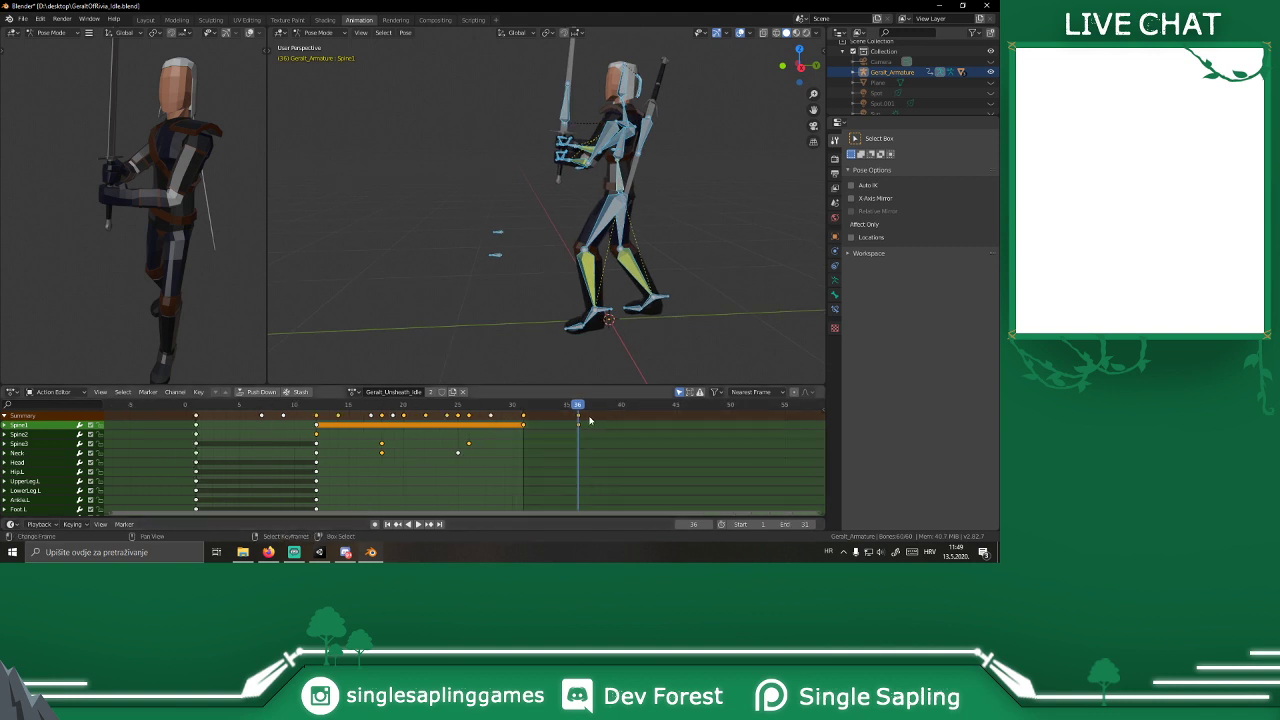
# Step: Delete all bone keyframes from frame 1 through frame 31, keeping the pose at frame 36
pyautogui.press('c')
pyautogui.moveTo(520, 420); pyautogui.dragTo(178, 420)
pyautogui.rightClick(179, 422)
pyautogui.press('x')
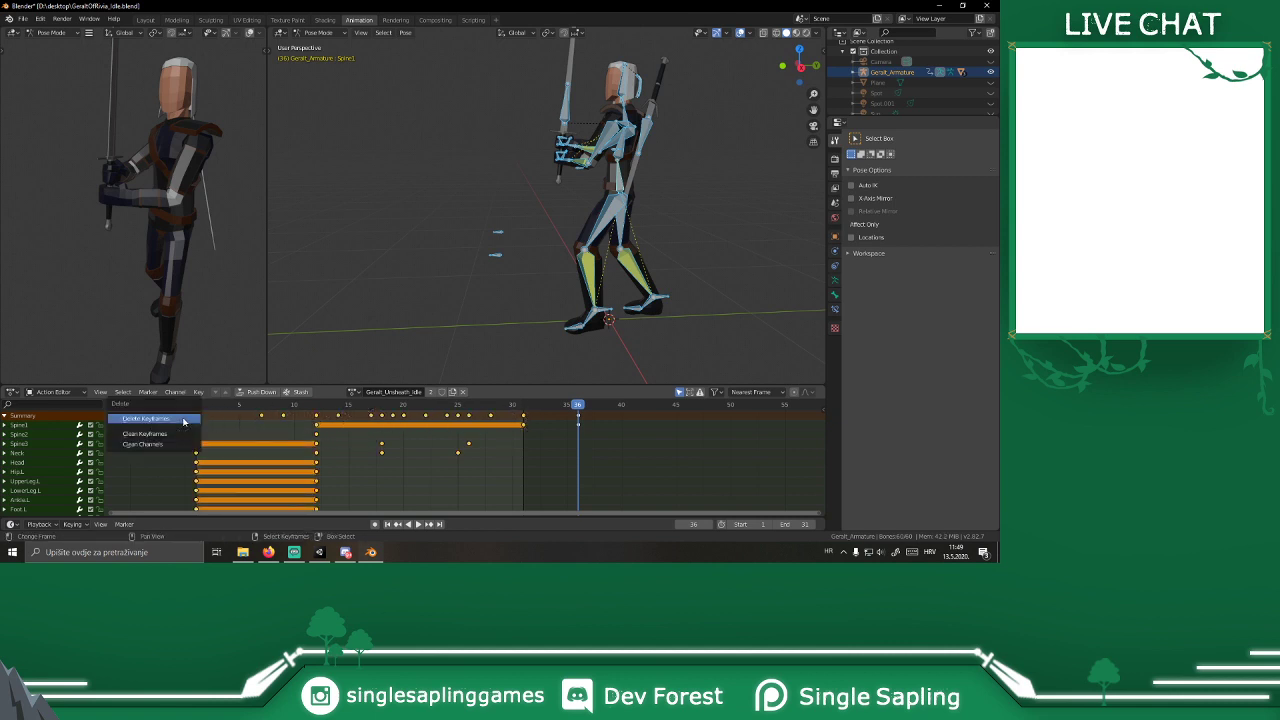
pyautogui.click(185, 421)
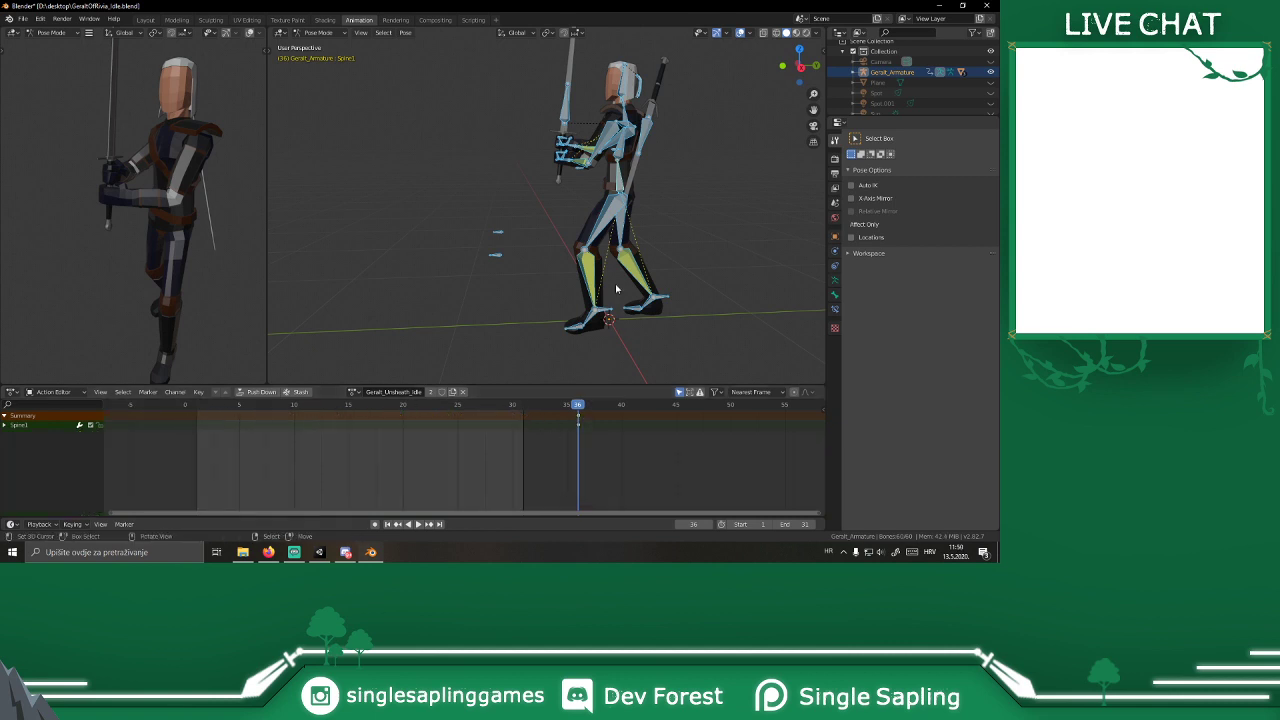
# Step: Move the frame 36 keyframe to frame 1 and insert keyframes for all bones there
pyautogui.press('g')
pyautogui.click(199, 449)
pyautogui.click(196, 405)
pyautogui.press('i')
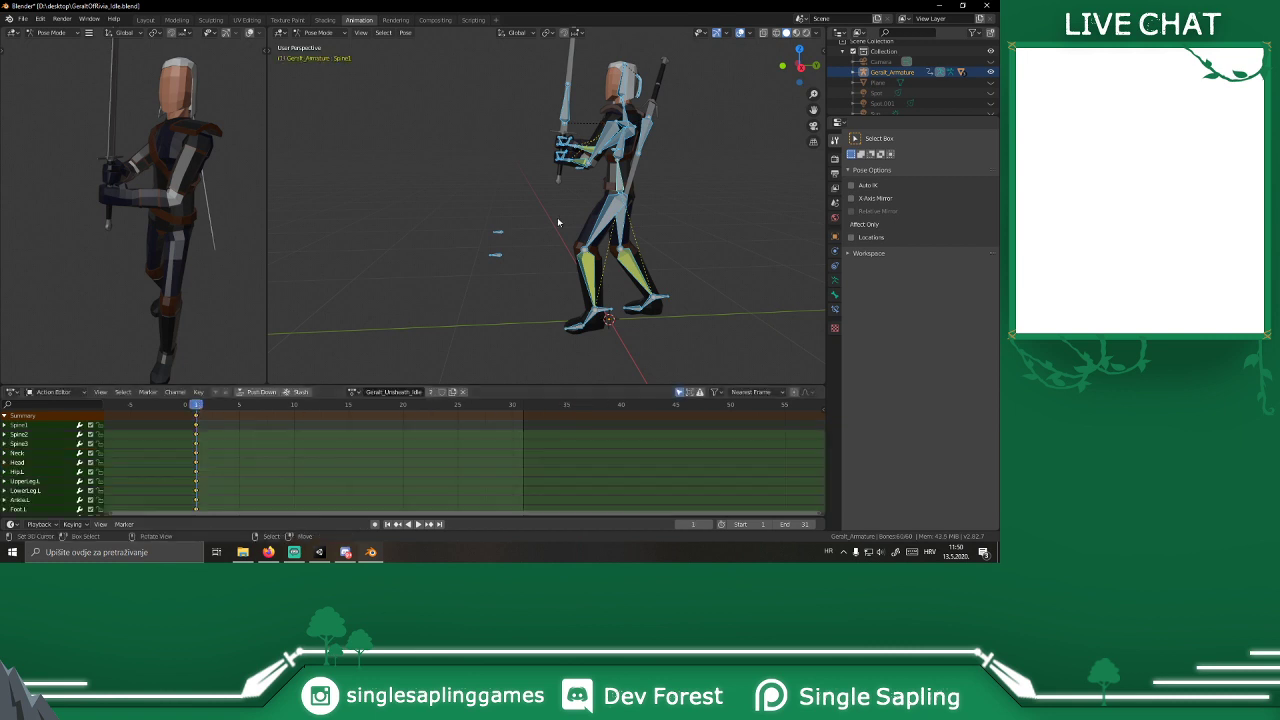
# Step: Insert keyframes for all bones at frame 31 with the same pose, then move the playhead to frame 16
pyautogui.keyDown('shift'); pyautogui.moveTo(548, 240); pyautogui.dragTo(554, 184, button='middle'); pyautogui.keyUp('shift')
pyautogui.moveTo(480, 421); pyautogui.dragTo(524, 420)
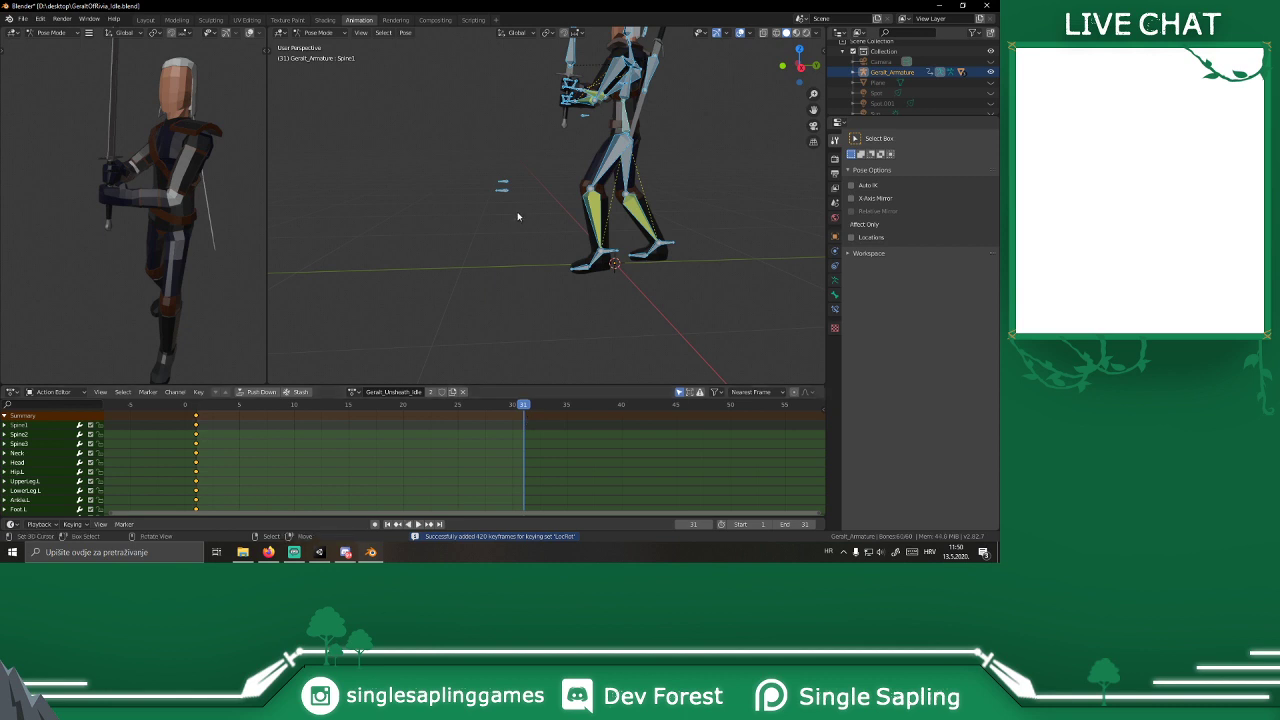
pyautogui.press('i')
pyautogui.moveTo(370, 448); pyautogui.dragTo(362, 441)
pyautogui.moveTo(609, 213); pyautogui.dragTo(540, 215, button='middle')
pyautogui.click(497, 125)
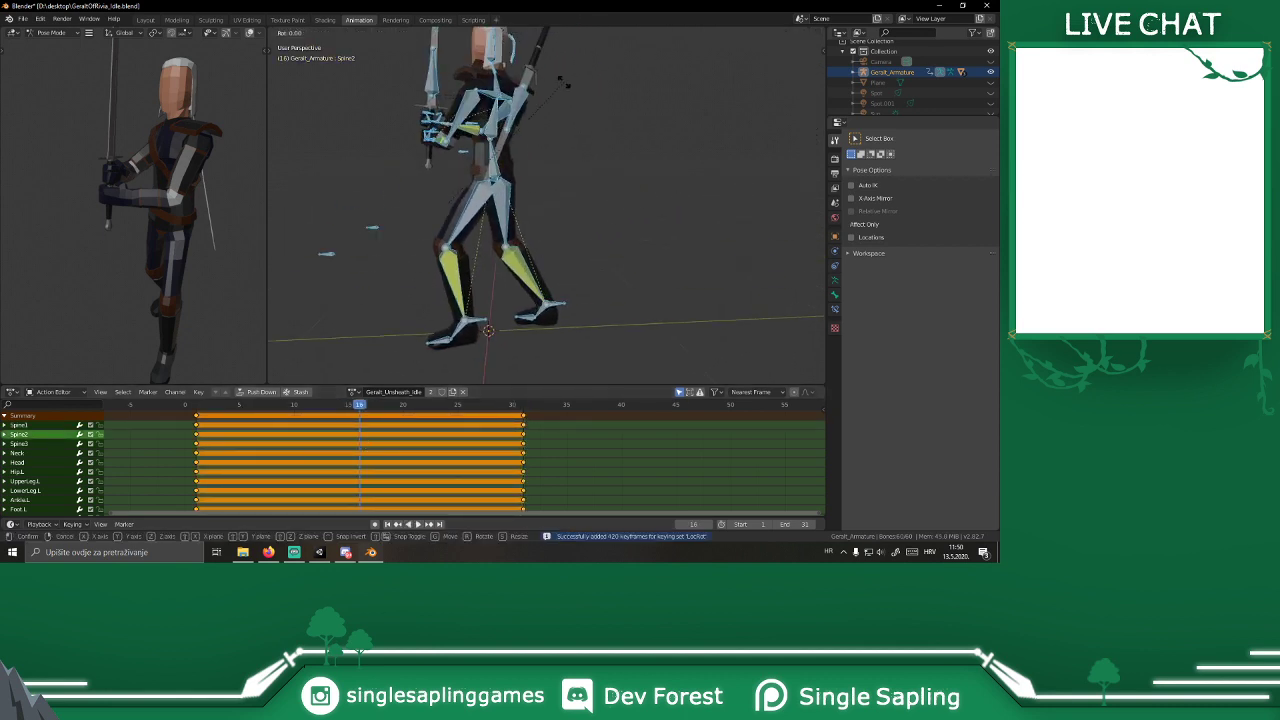
pyautogui.press('r')
pyautogui.press('x')
pyautogui.press('Escape')
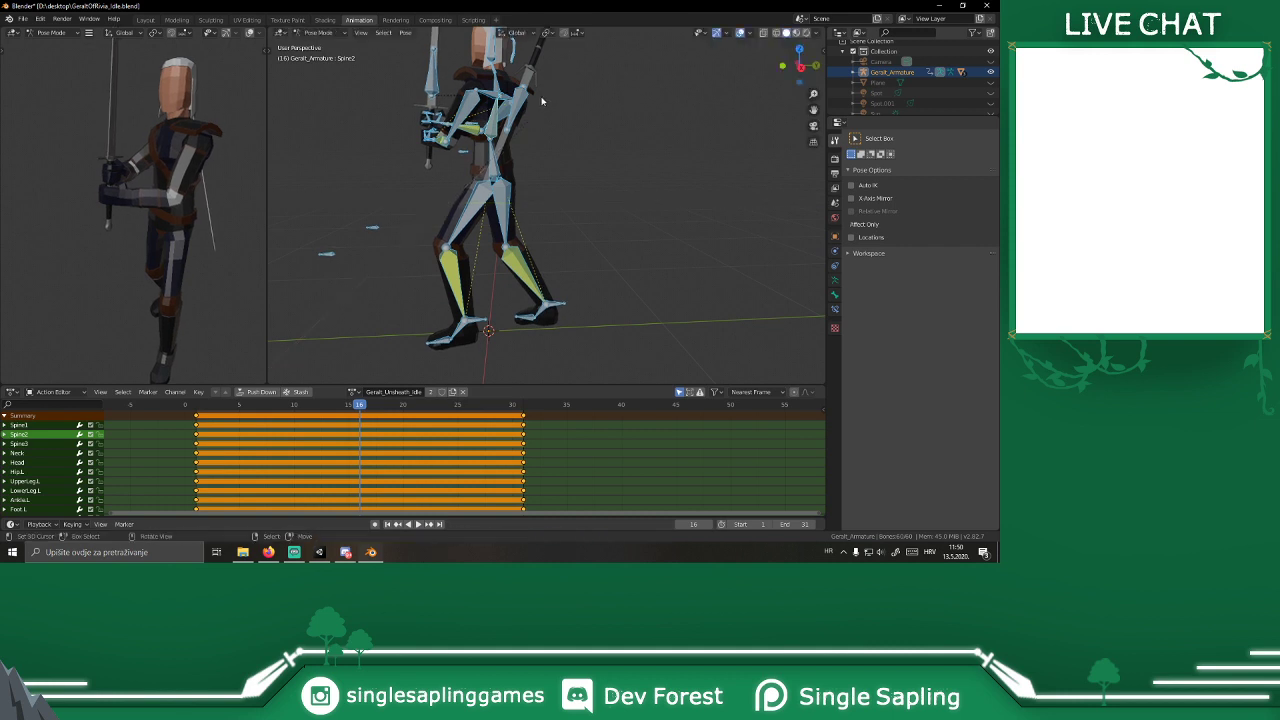
# Step: Rotate only the Spine2 bone about -1.35 degrees around global X at frame 16, keyframe it and play back the motion
pyautogui.rightClick(488, 130)
pyautogui.press('r')
pyautogui.press('x')
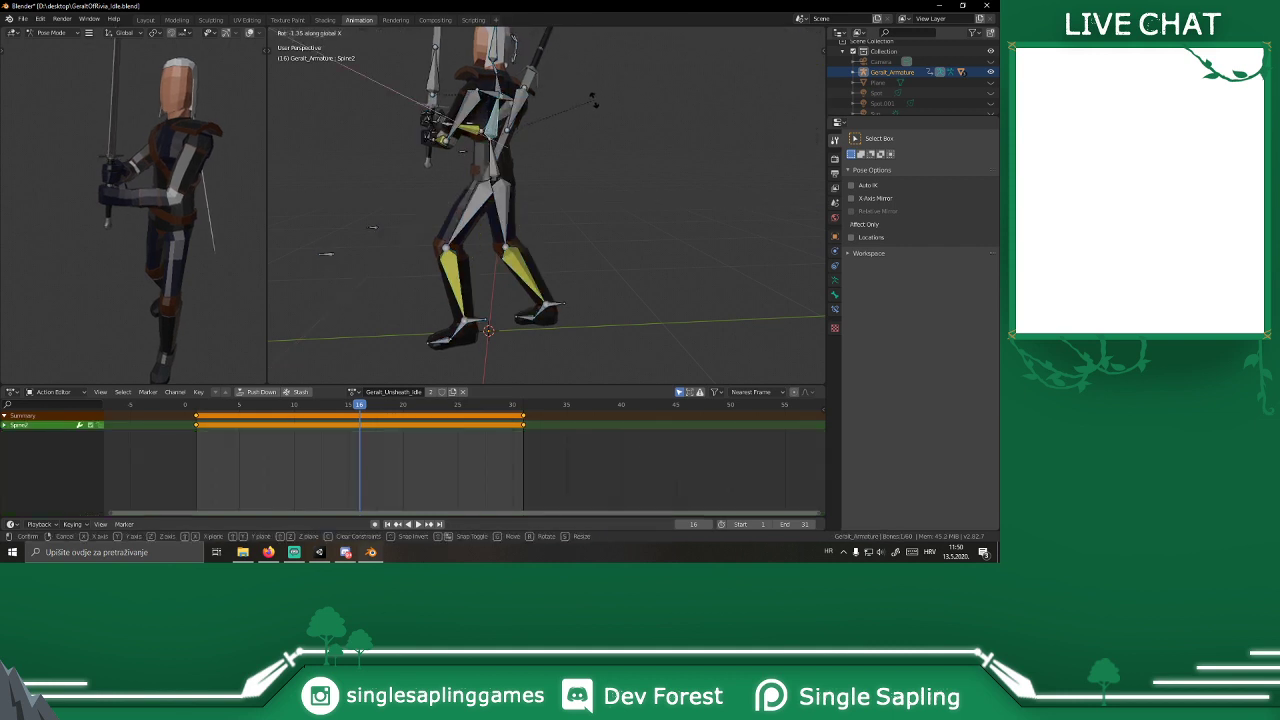
pyautogui.click(595, 104)
pyautogui.press('i')
pyautogui.press('space')
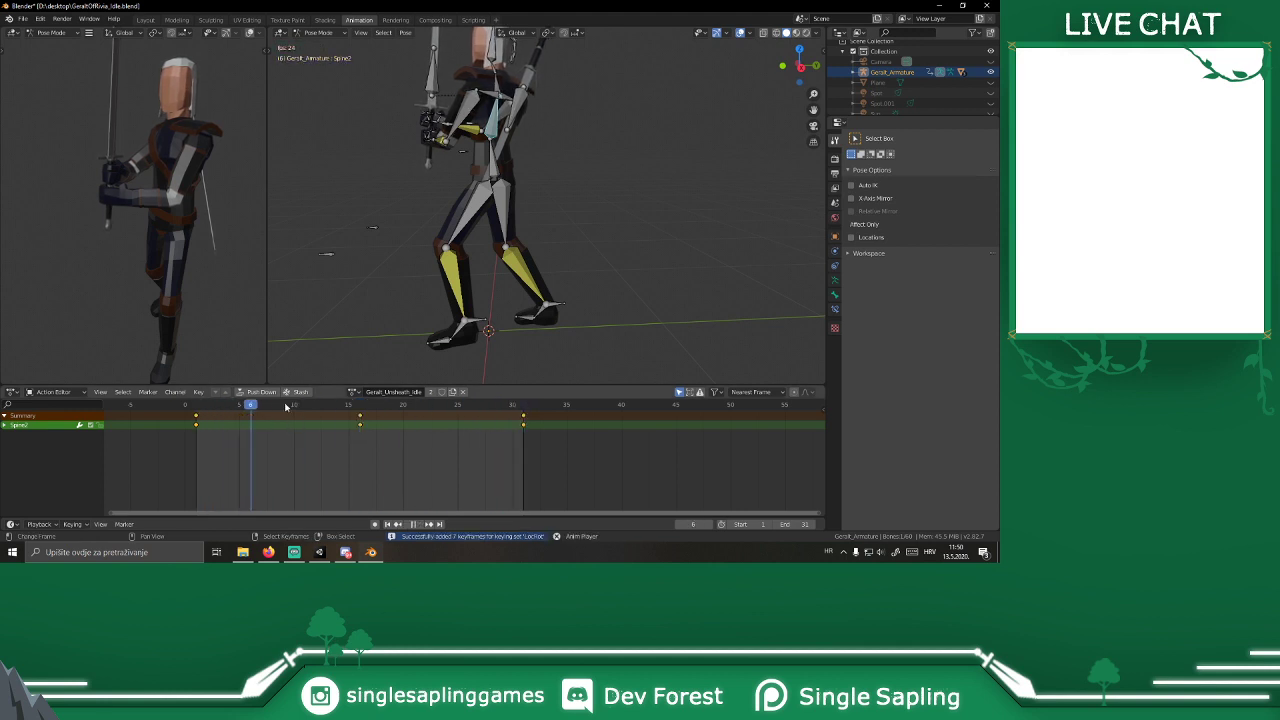
pyautogui.press('space')
# Step: Rotate the Neck bone slightly around global X at frame 16, insert a keyframe and play back the idle
pyautogui.keyDown('shift'); pyautogui.moveTo(521, 152); pyautogui.dragTo(516, 222, button='middle'); pyautogui.keyUp('shift')
pyautogui.click(360, 411)
pyautogui.click(499, 186)
pyautogui.press('r')
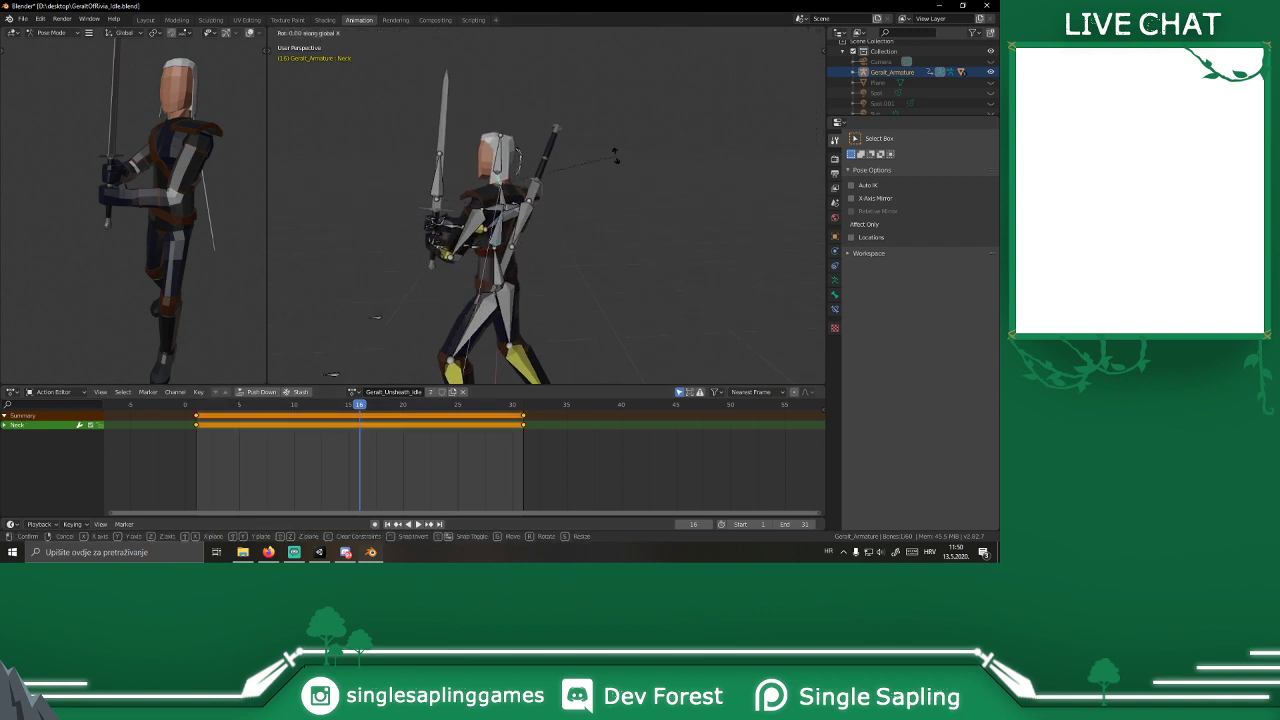
pyautogui.click(607, 149)
pyautogui.press('i')
pyautogui.press('space')
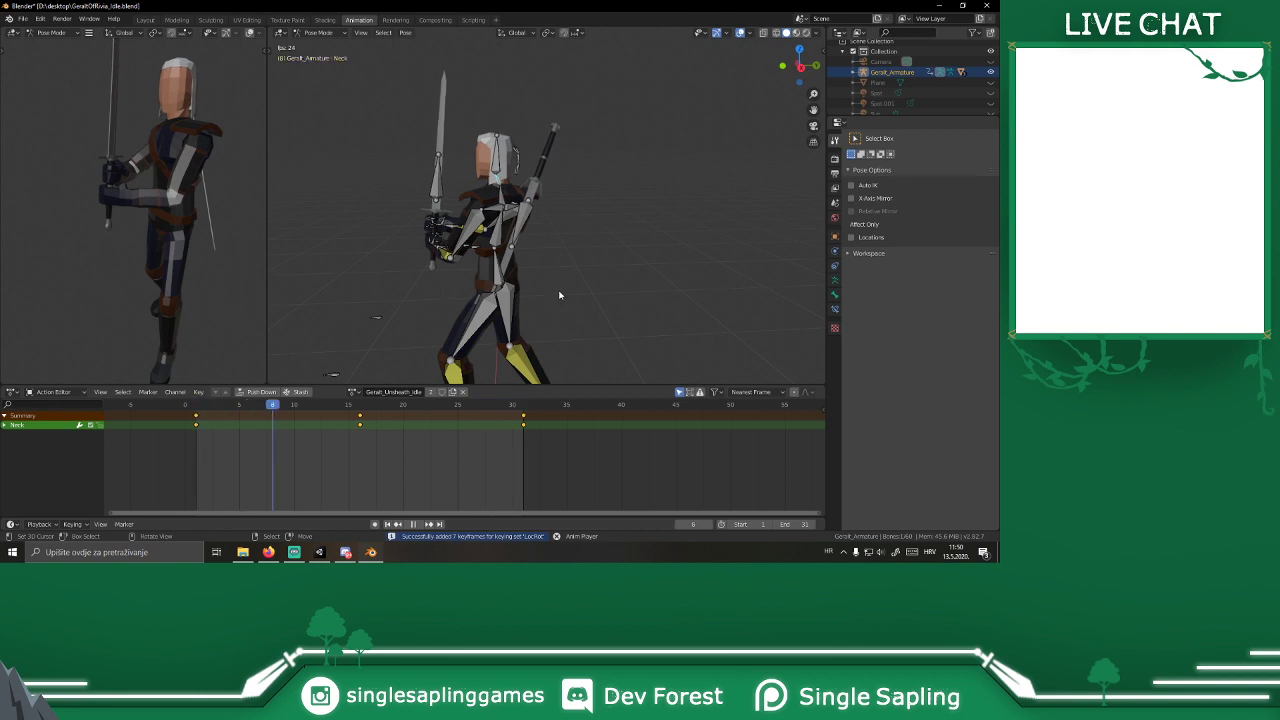
# Step: Stop the idle playback and save the current Blender file
pyautogui.press('space')
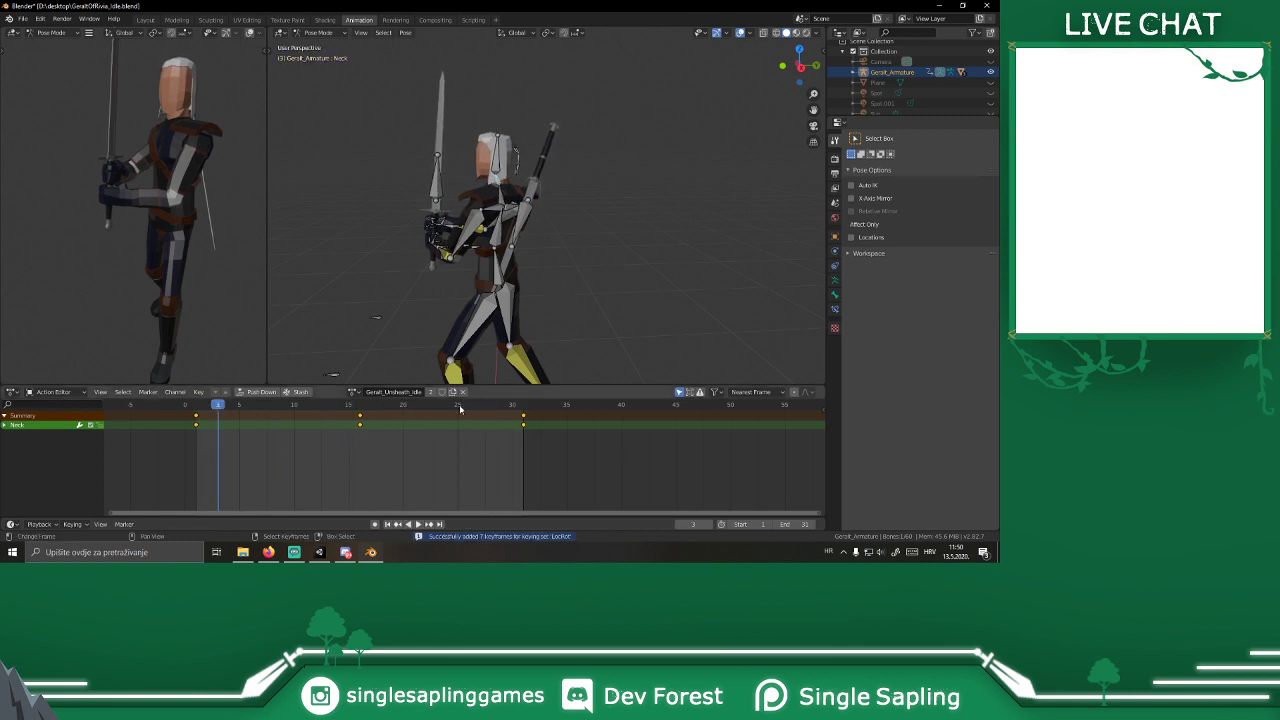
pyautogui.click(23, 19)
pyautogui.click(50, 175)
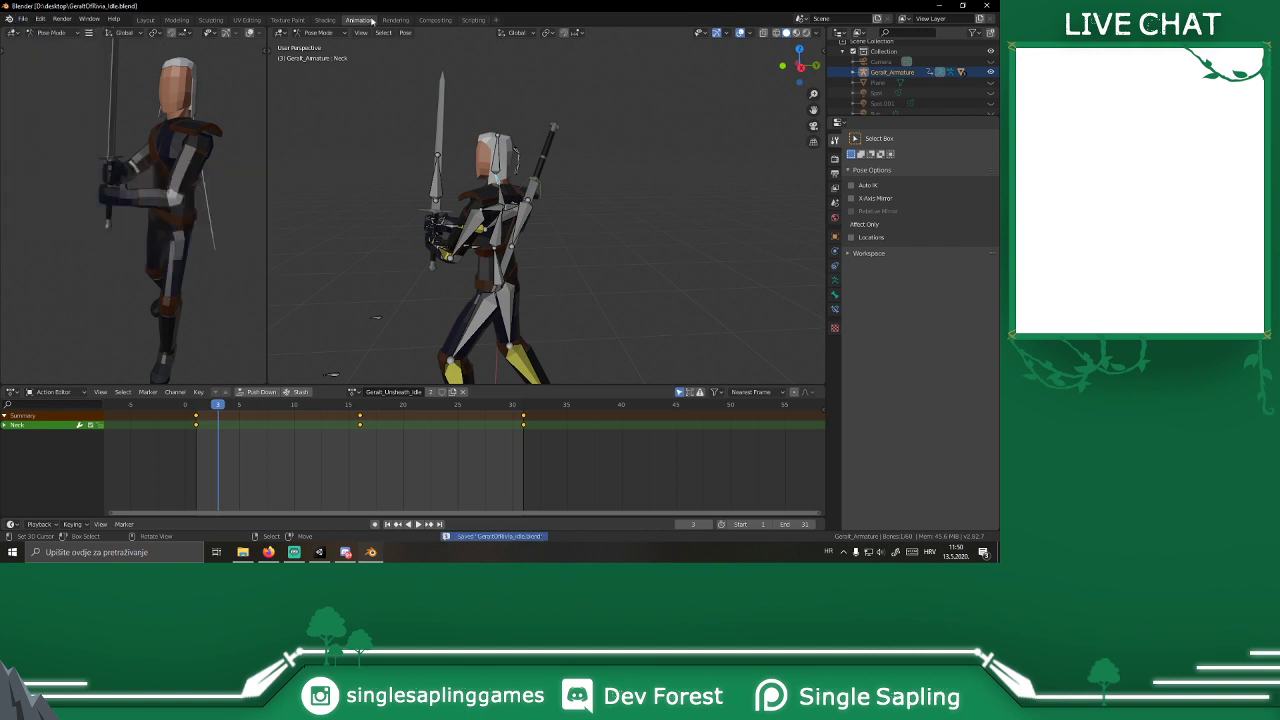
# Step: Export the animation as an FBX named GeraltOfRivia_Unsheath_Idle.fbx in the Geralt of Rivia project folder
pyautogui.click(21, 19)
pyautogui.moveTo(47, 175)
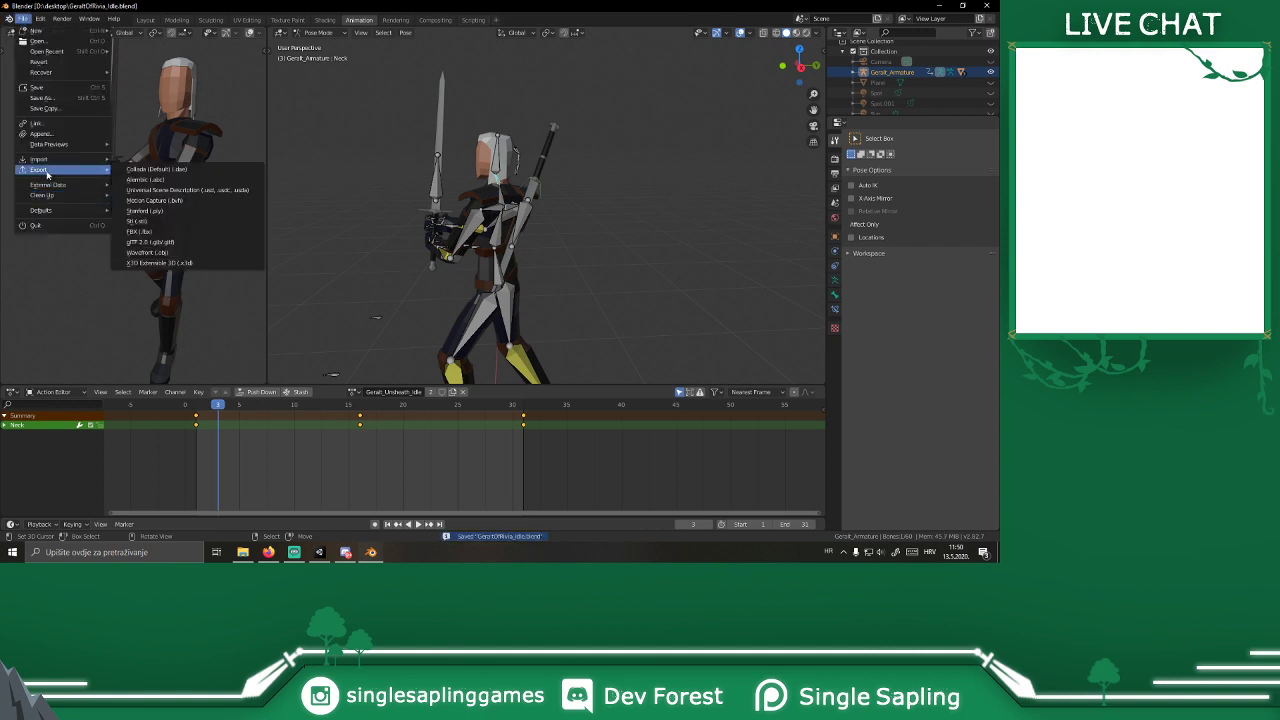
pyautogui.click(21, 19)
pyautogui.click(150, 231)
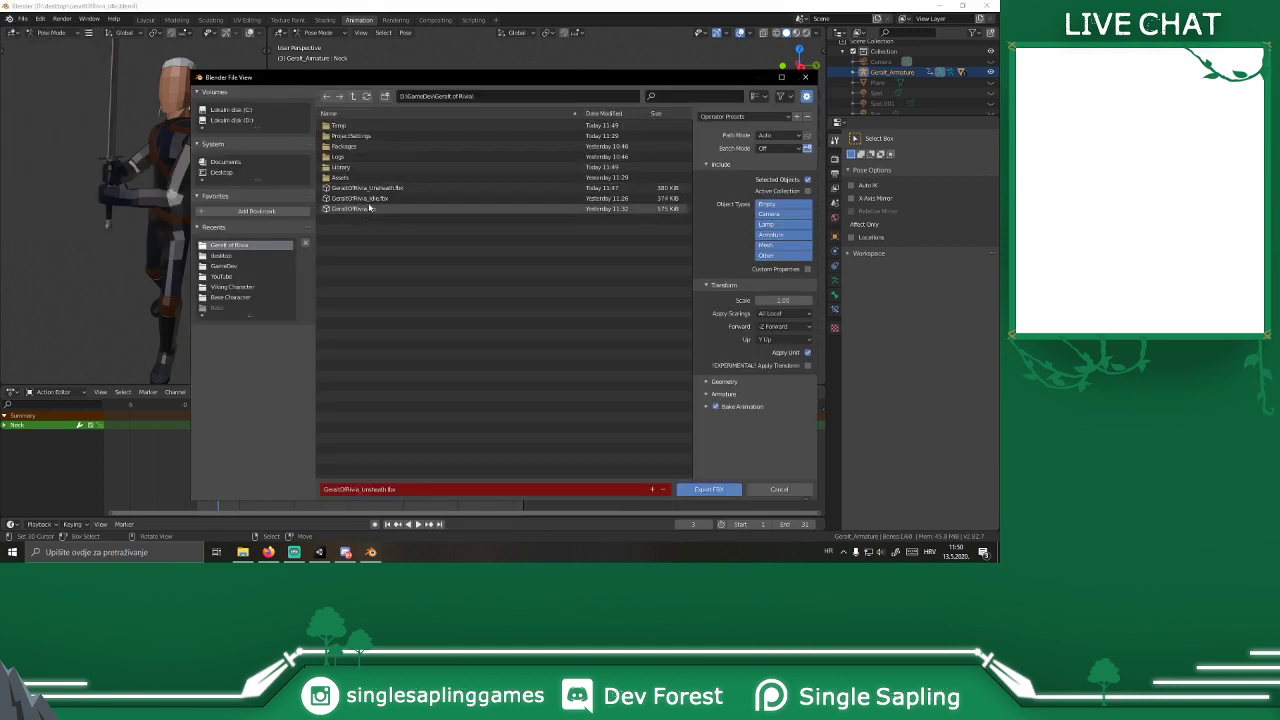
pyautogui.click(382, 188)
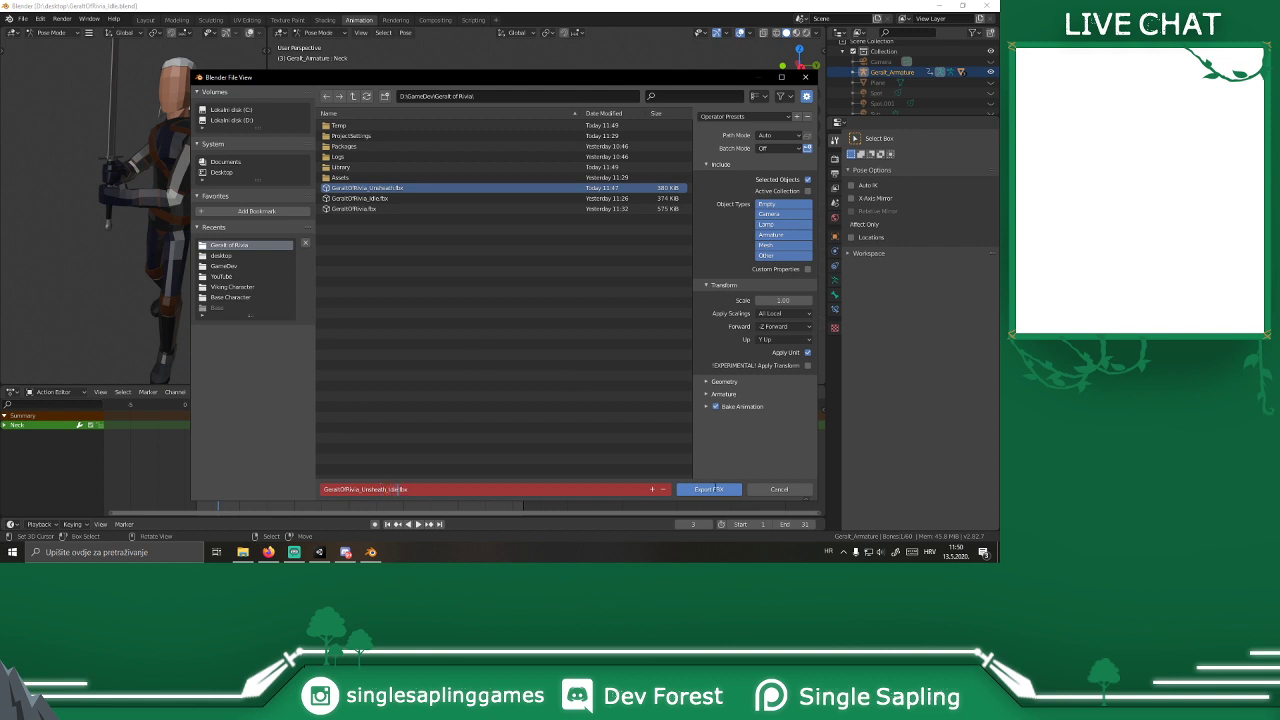
pyautogui.click(712, 488)
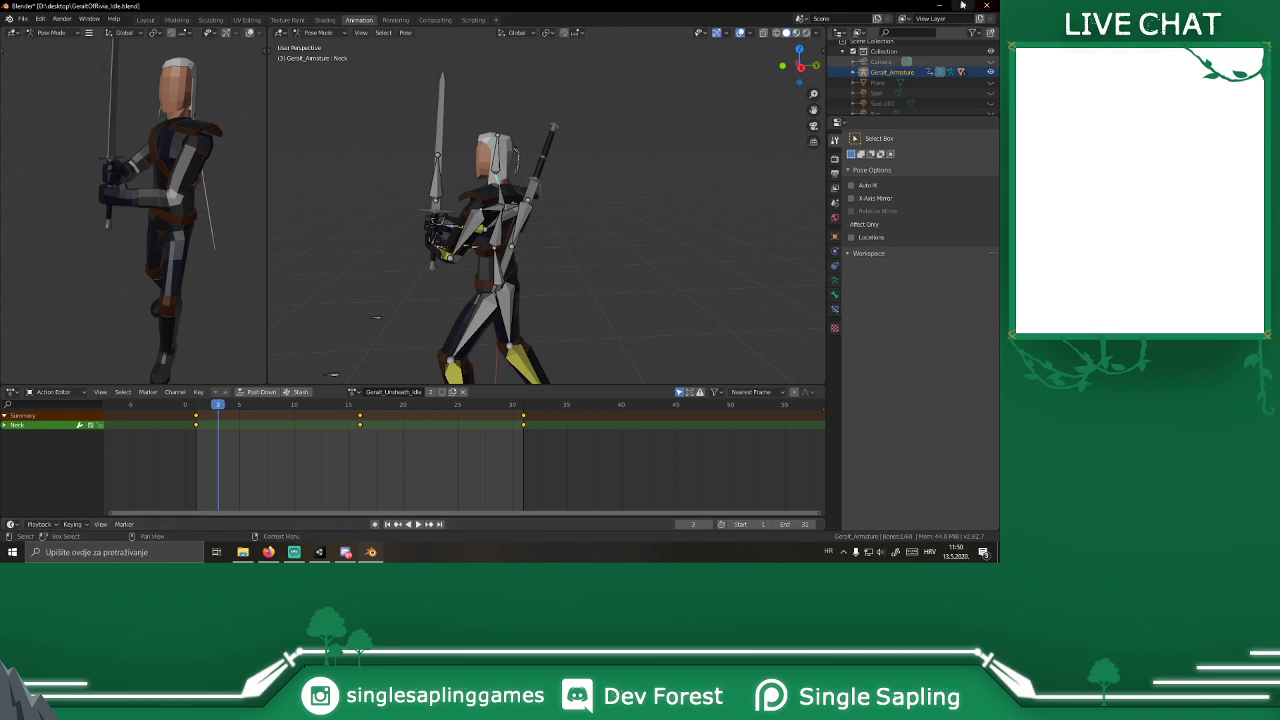
# Step: Switch to Unity and import GeraltOfRivia_Unsheath_Idle from File Explorer into the Assets/FBX folder, then select it
pyautogui.click(939, 5)
pyautogui.click(242, 552)
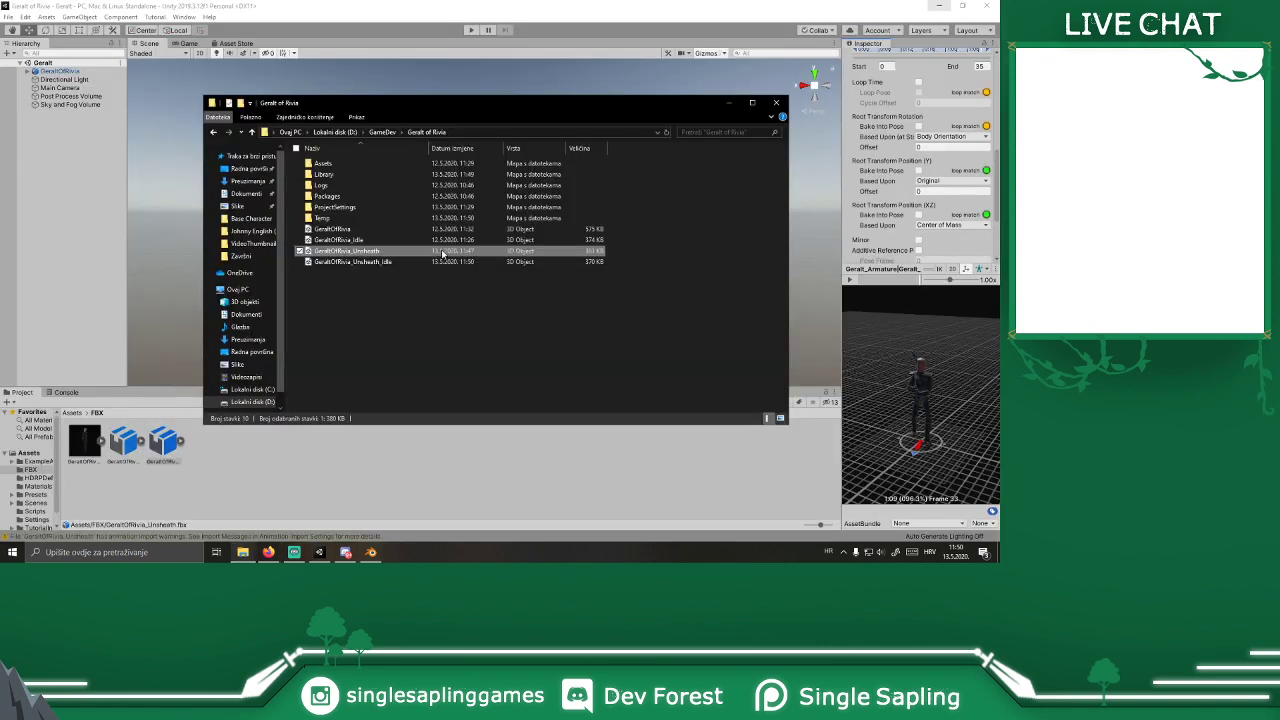
pyautogui.moveTo(389, 261); pyautogui.dragTo(300, 483)
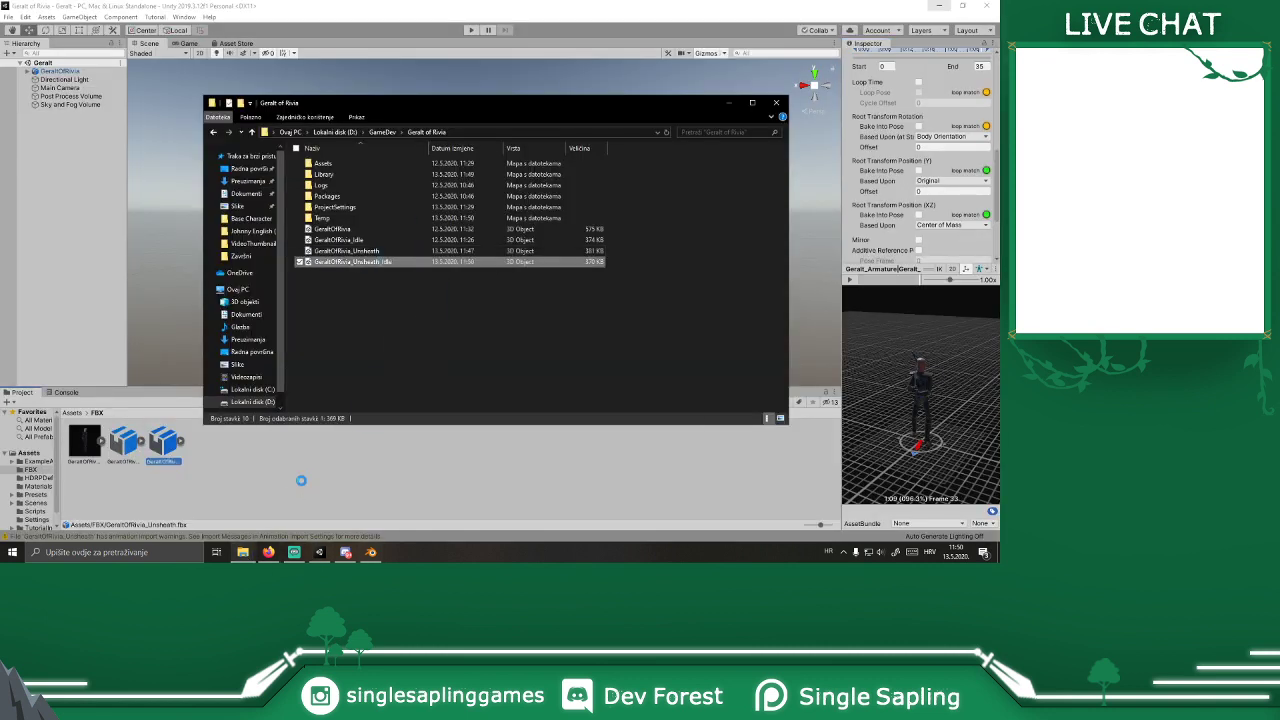
pyautogui.click(206, 450)
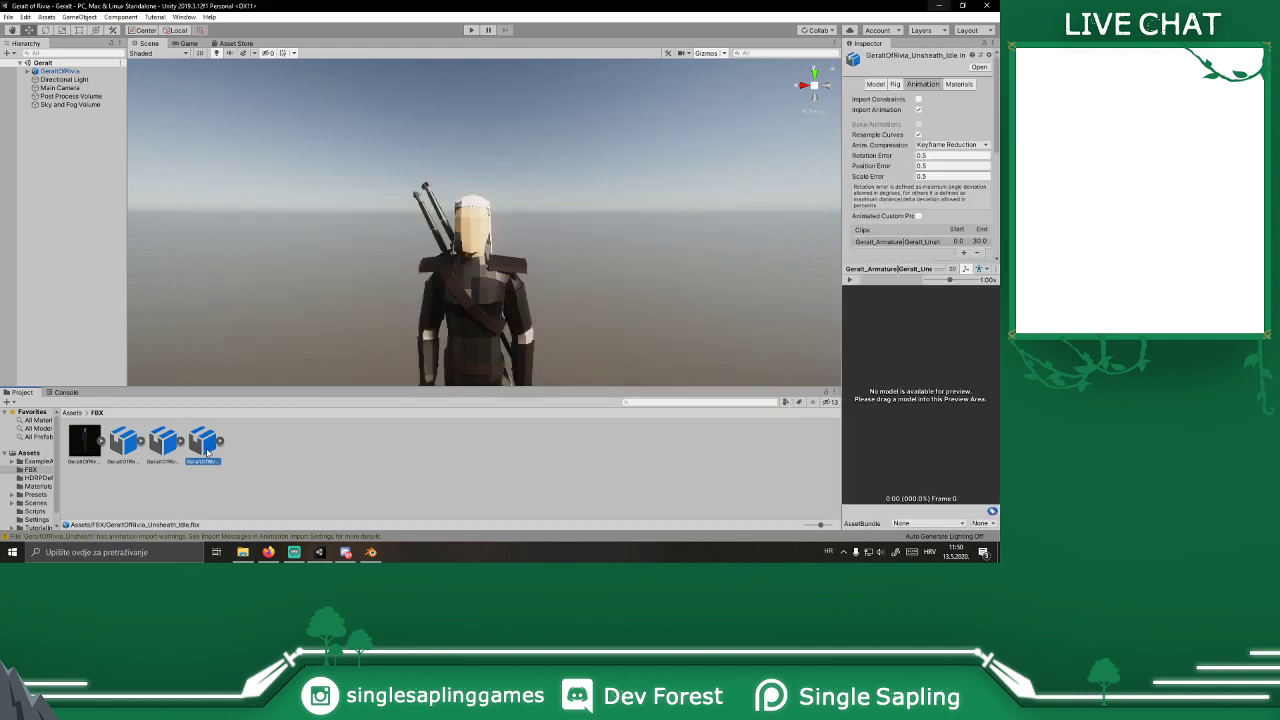
# Step: Set the model's rig to Humanoid with its avatar copied from GeraltOfRiviaAvatar and apply the import settings
pyautogui.click(896, 84)
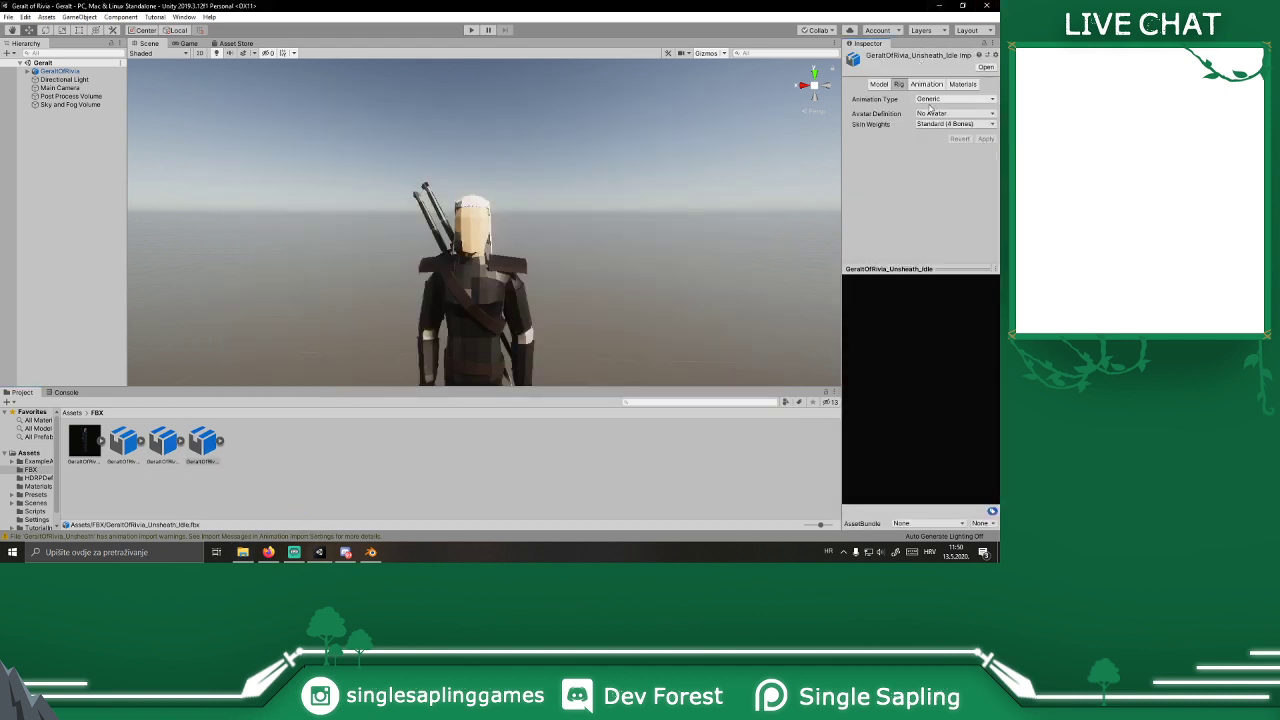
pyautogui.click(952, 98)
pyautogui.click(930, 147)
pyautogui.click(940, 113)
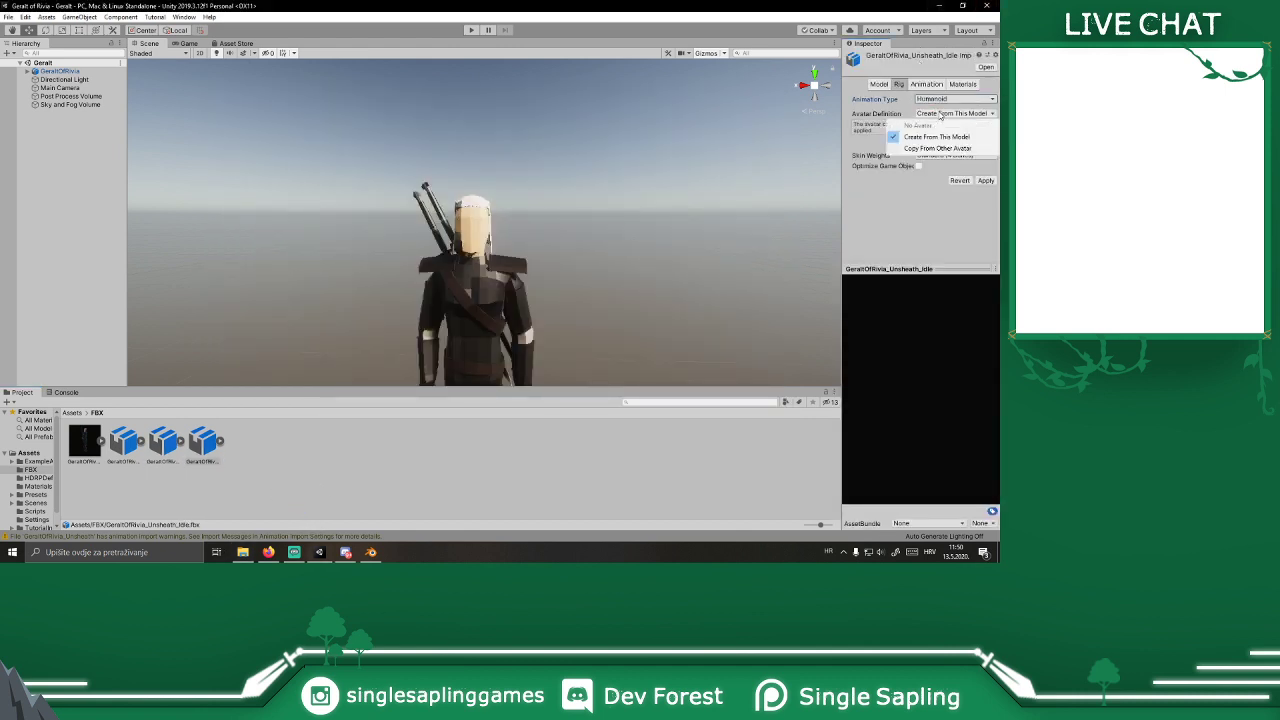
pyautogui.click(937, 148)
pyautogui.click(992, 160)
pyautogui.doubleClick(514, 151)
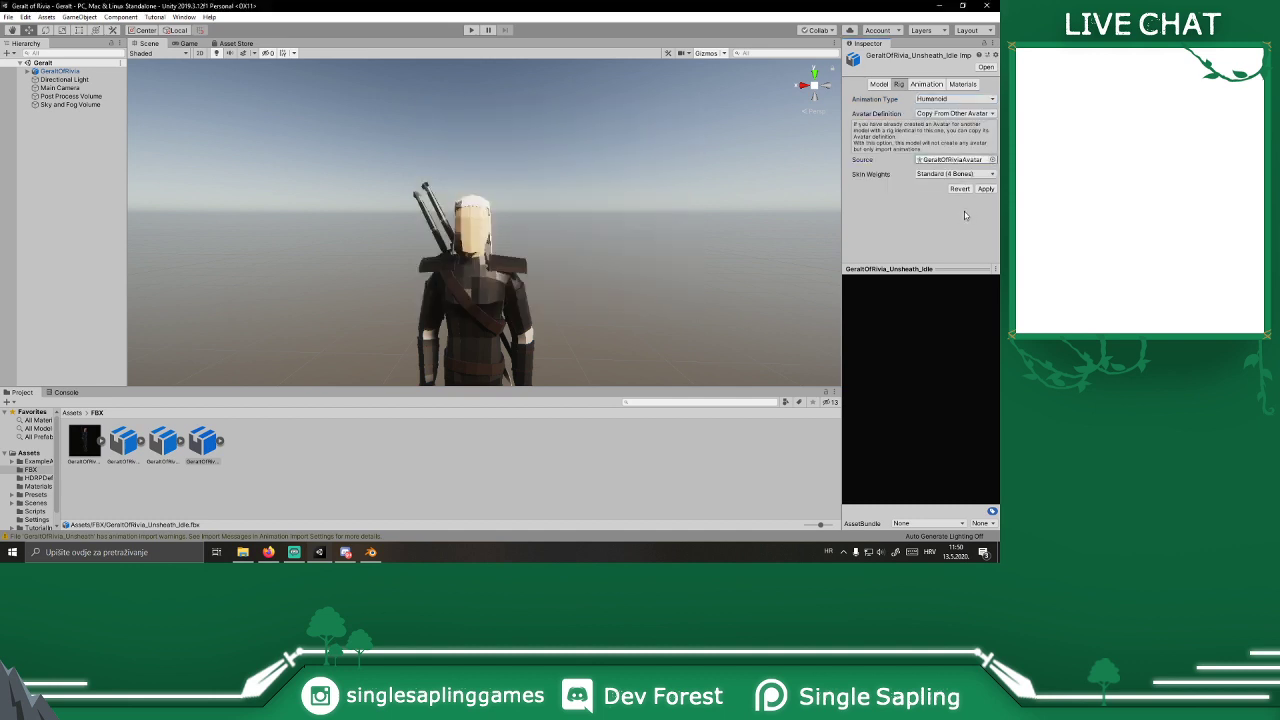
pyautogui.click(986, 188)
# Step: Preview the imported Unsheath_Idle clip from another angle, then collapse the preview to view the clip settings
pyautogui.moveTo(942, 277); pyautogui.dragTo(942, 300)
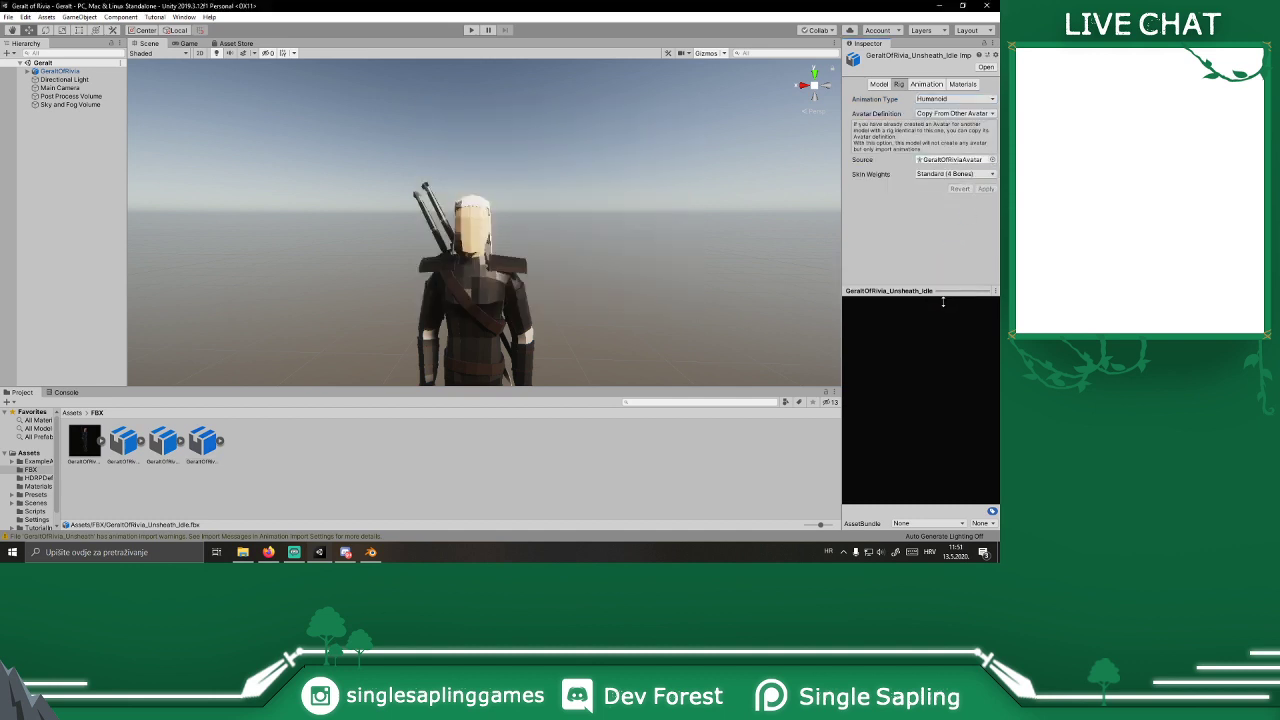
pyautogui.click(926, 84)
pyautogui.click(851, 317)
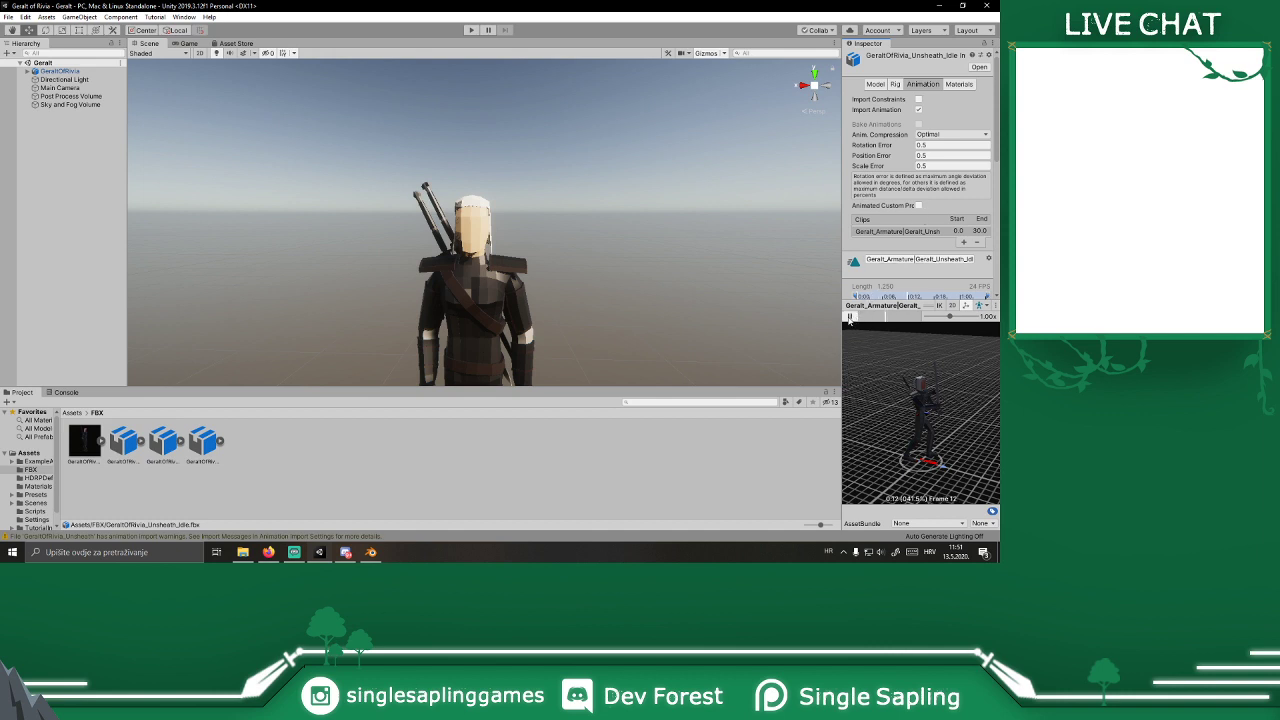
pyautogui.moveTo(908, 395); pyautogui.dragTo(931, 367)
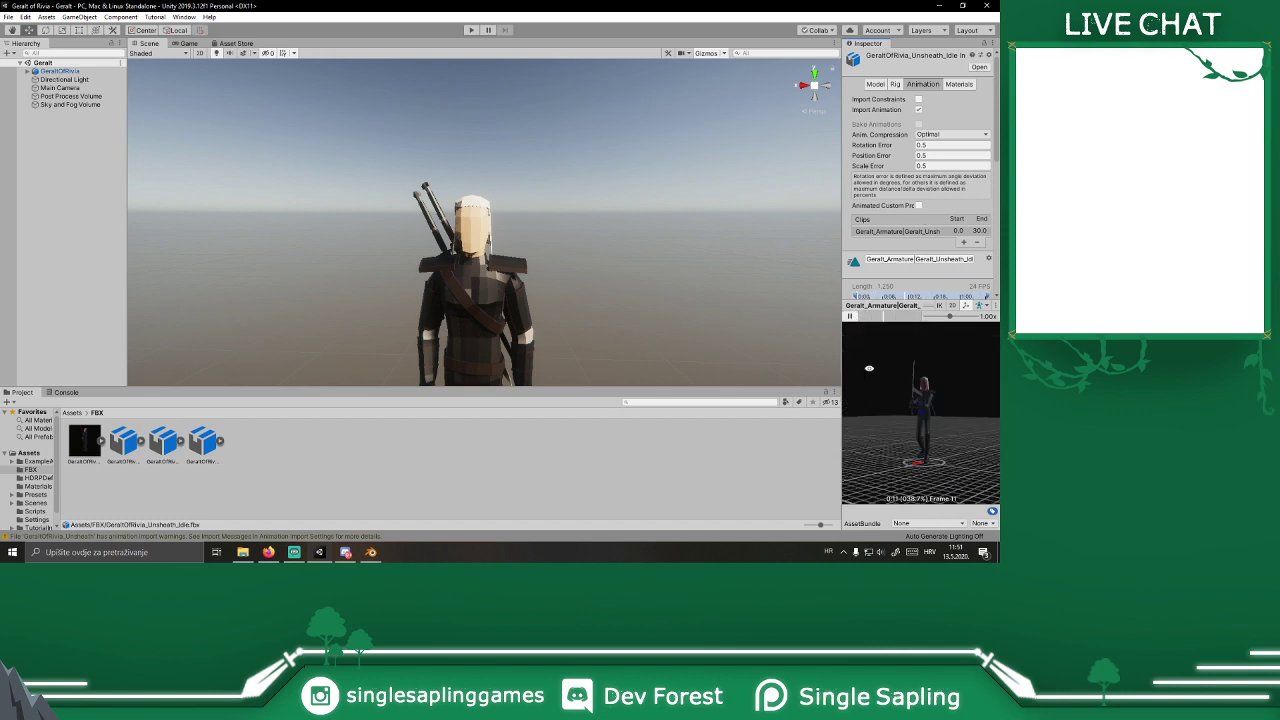
pyautogui.click(856, 310)
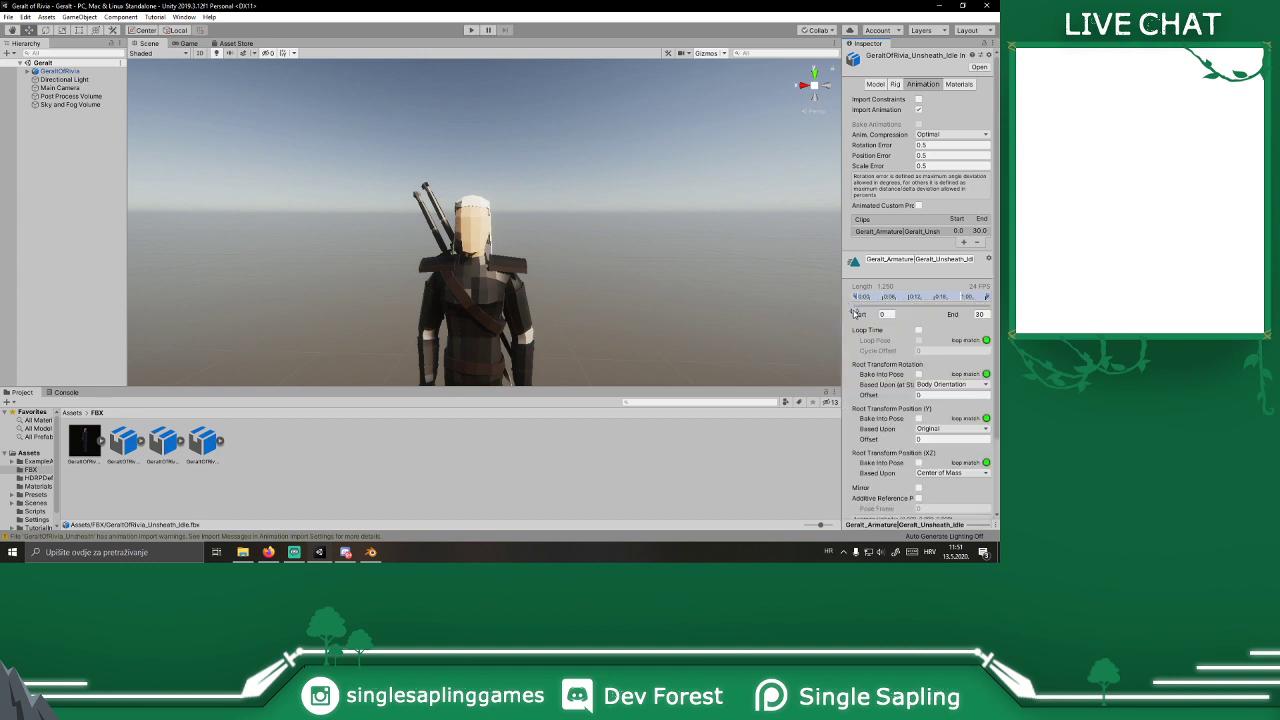
# Step: Delete the Readme asset from the project's Assets folder
pyautogui.click(58, 71)
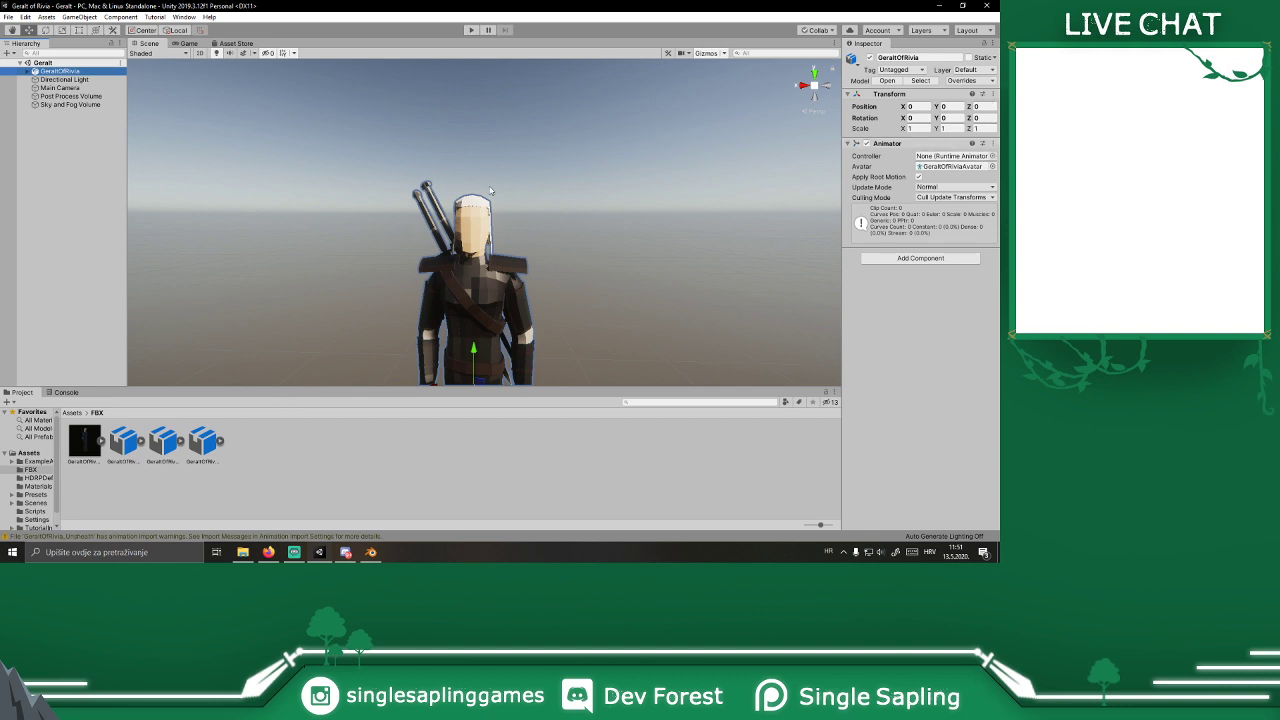
pyautogui.click(270, 446)
pyautogui.rightClick(270, 446)
pyautogui.click(25, 459)
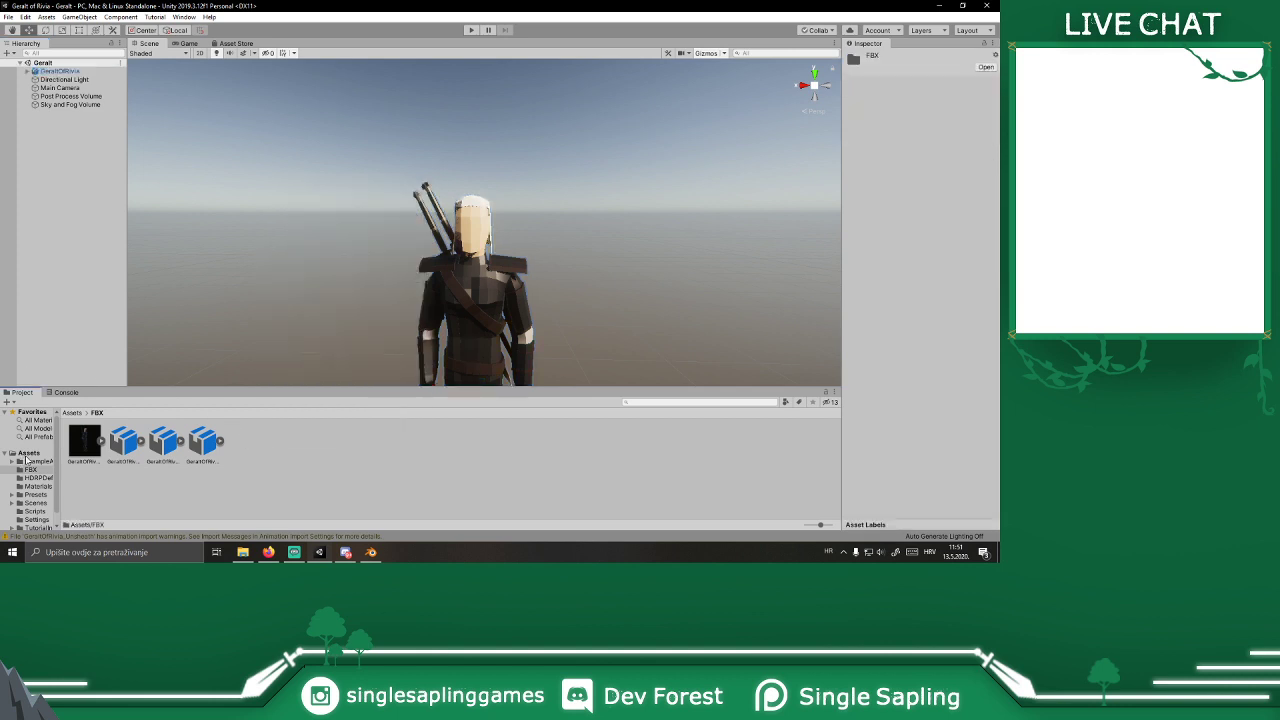
pyautogui.click(29, 454)
pyautogui.rightClick(500, 443)
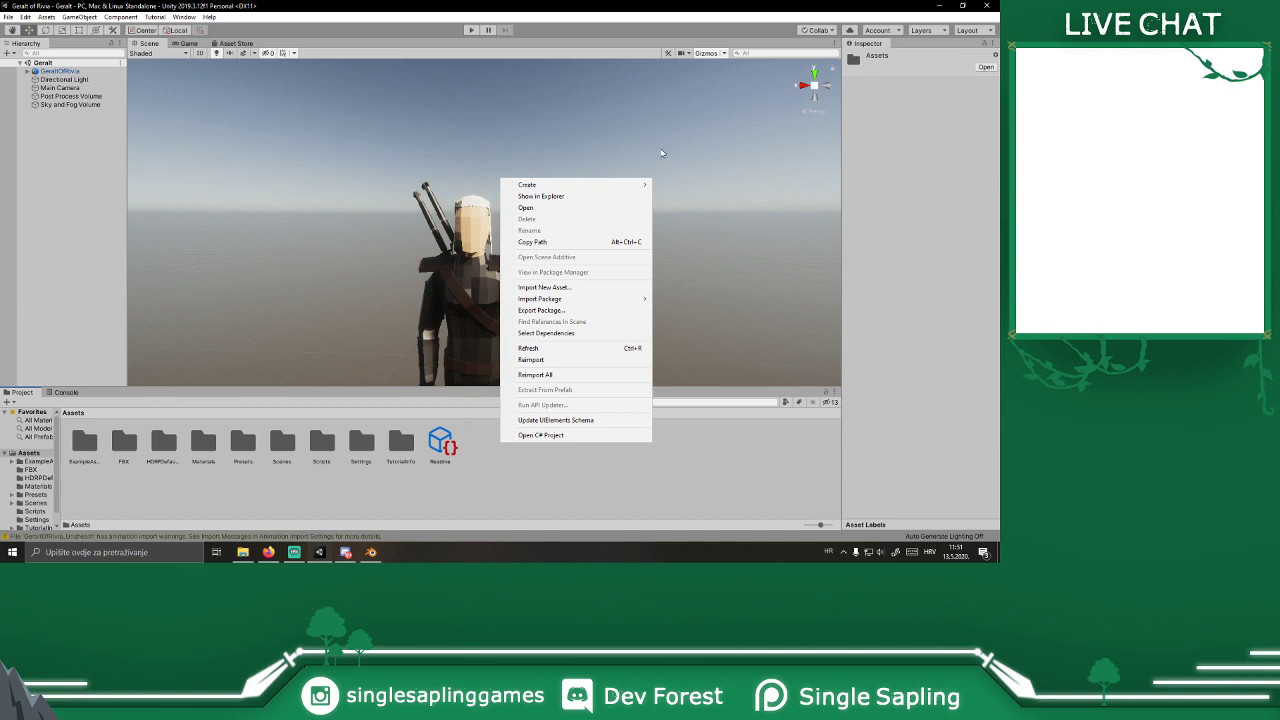
pyautogui.click(441, 443)
pyautogui.press('Delete')
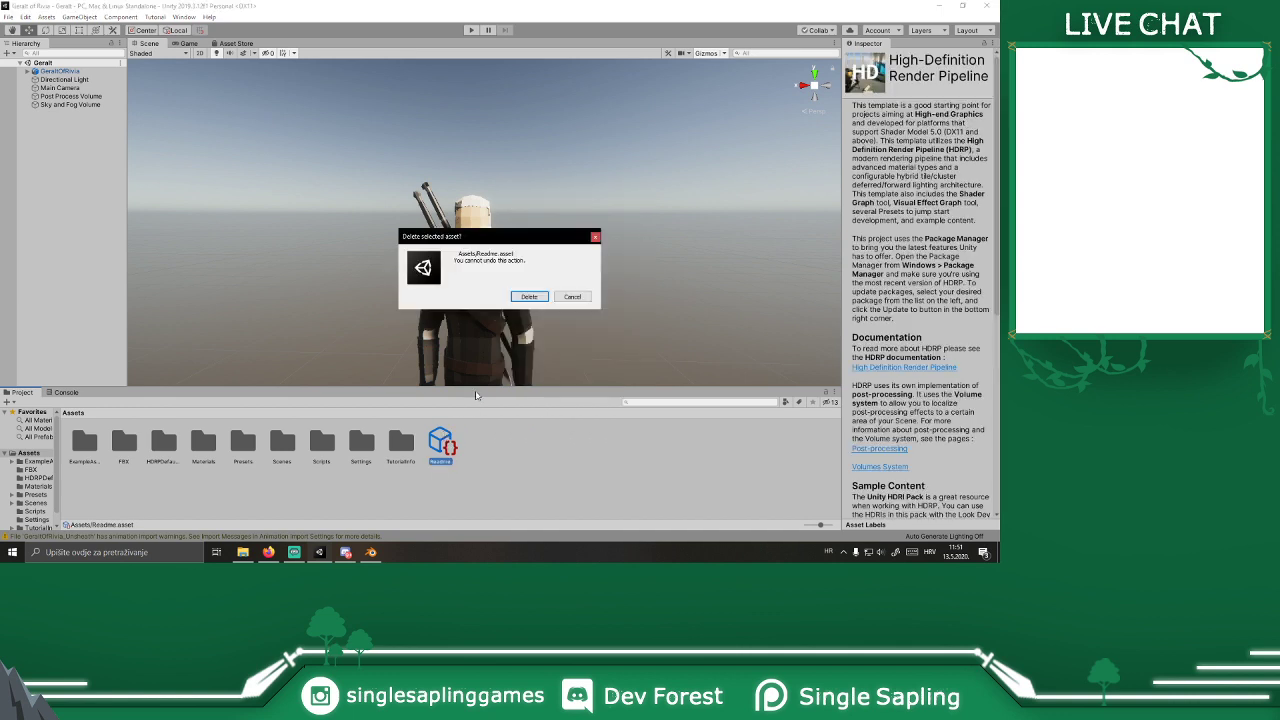
pyautogui.click(531, 296)
# Step: Create an Animator Controller named GeraltAnimator in the Assets folder
pyautogui.rightClick(478, 450)
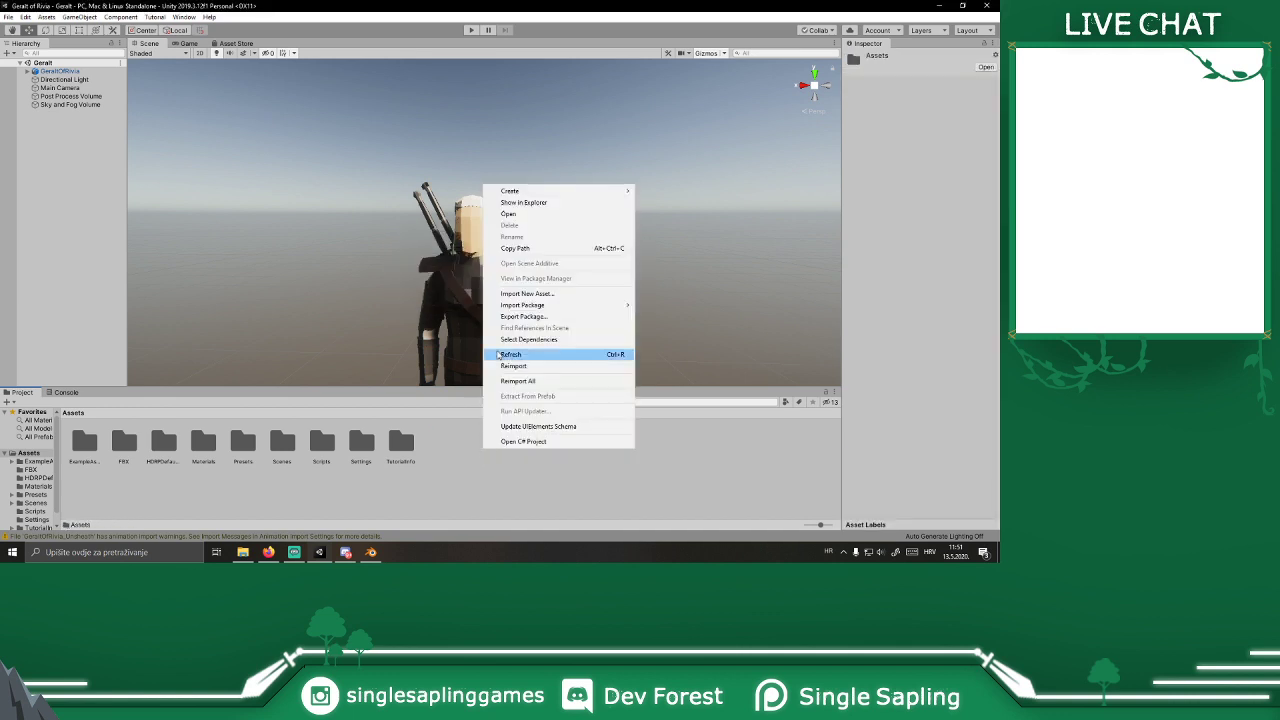
pyautogui.moveTo(530, 191)
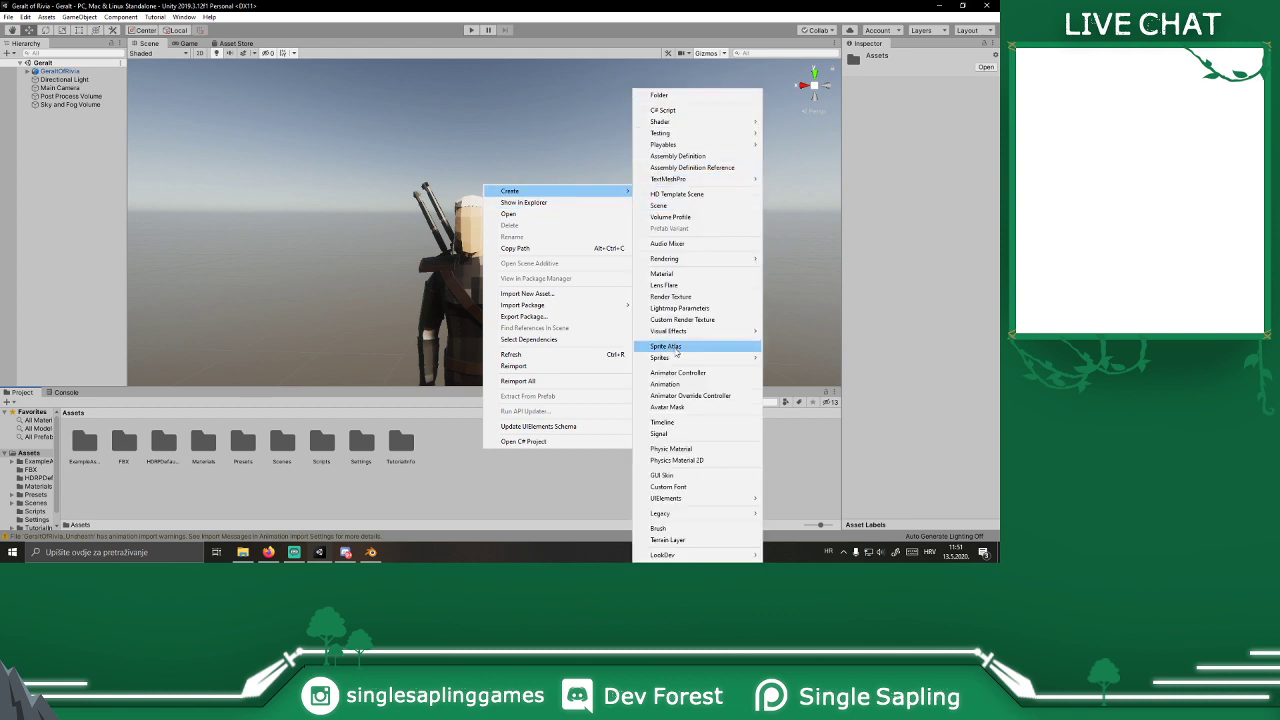
pyautogui.click(680, 374)
pyautogui.write('GeraltAnimator')
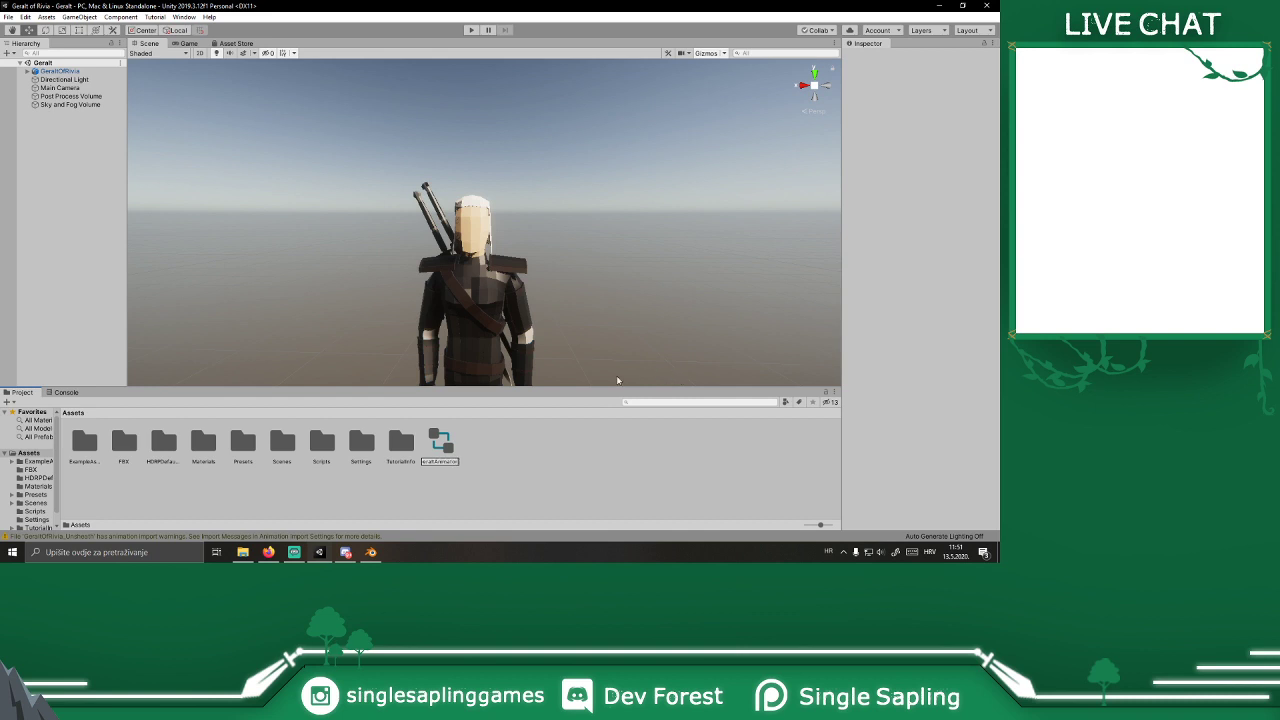
# Step: Open GeraltAnimator and add the Geralt_Idle animation from the FBX folder as the default state directly below Entry
pyautogui.doubleClick(441, 443)
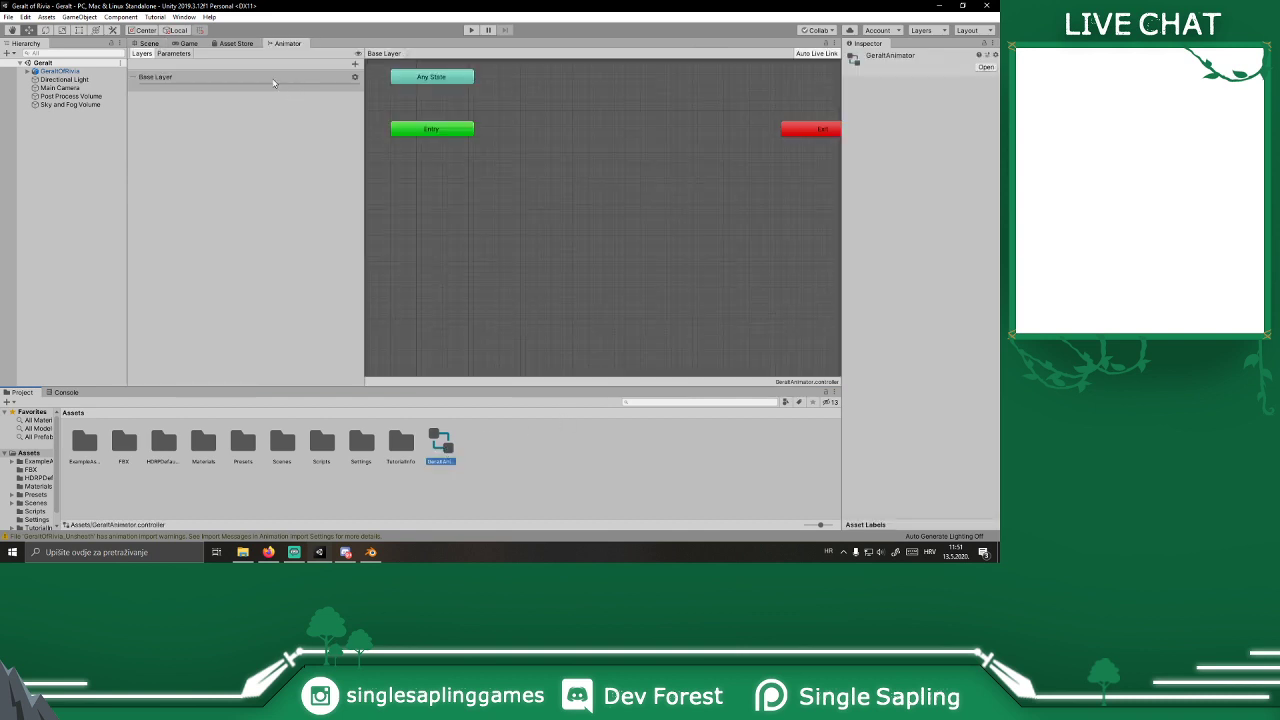
pyautogui.moveTo(364, 153); pyautogui.dragTo(205, 153)
pyautogui.moveTo(415, 155); pyautogui.dragTo(537, 261)
pyautogui.moveTo(457, 202); pyautogui.dragTo(556, 254, button='middle')
pyautogui.doubleClick(123, 444)
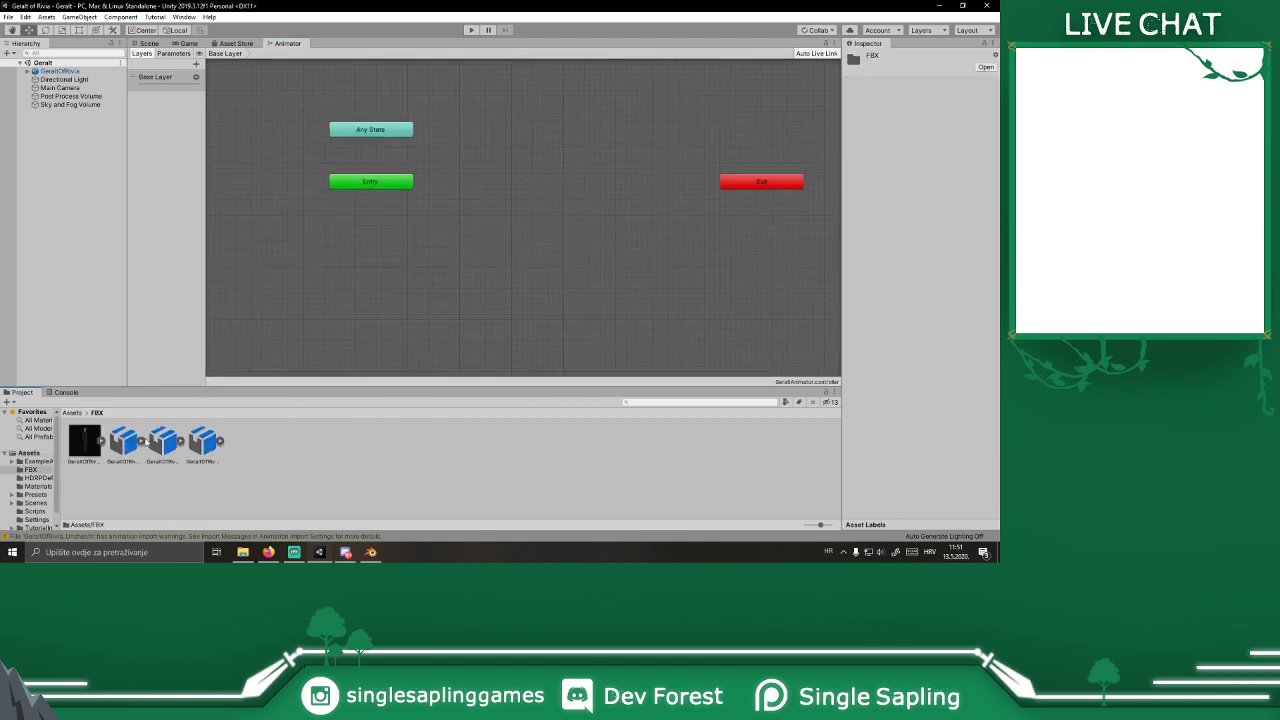
pyautogui.click(131, 452)
pyautogui.moveTo(131, 452); pyautogui.dragTo(407, 222)
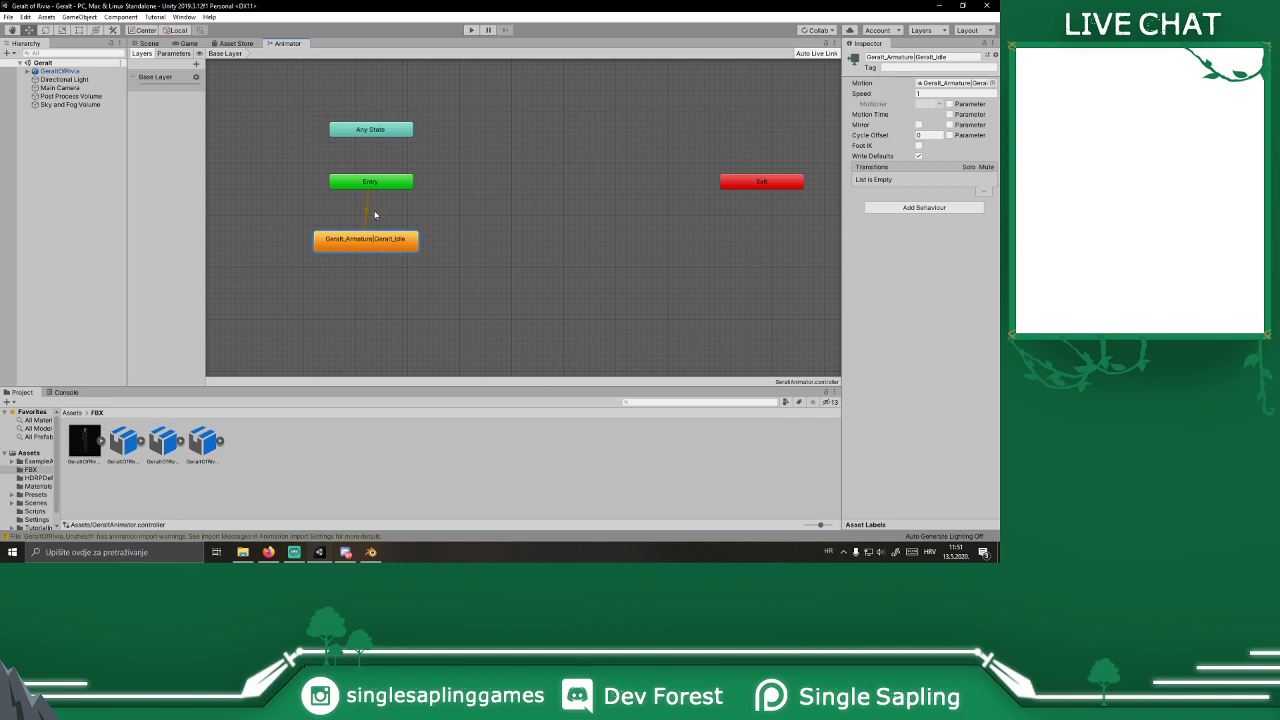
pyautogui.moveTo(386, 248); pyautogui.dragTo(392, 241)
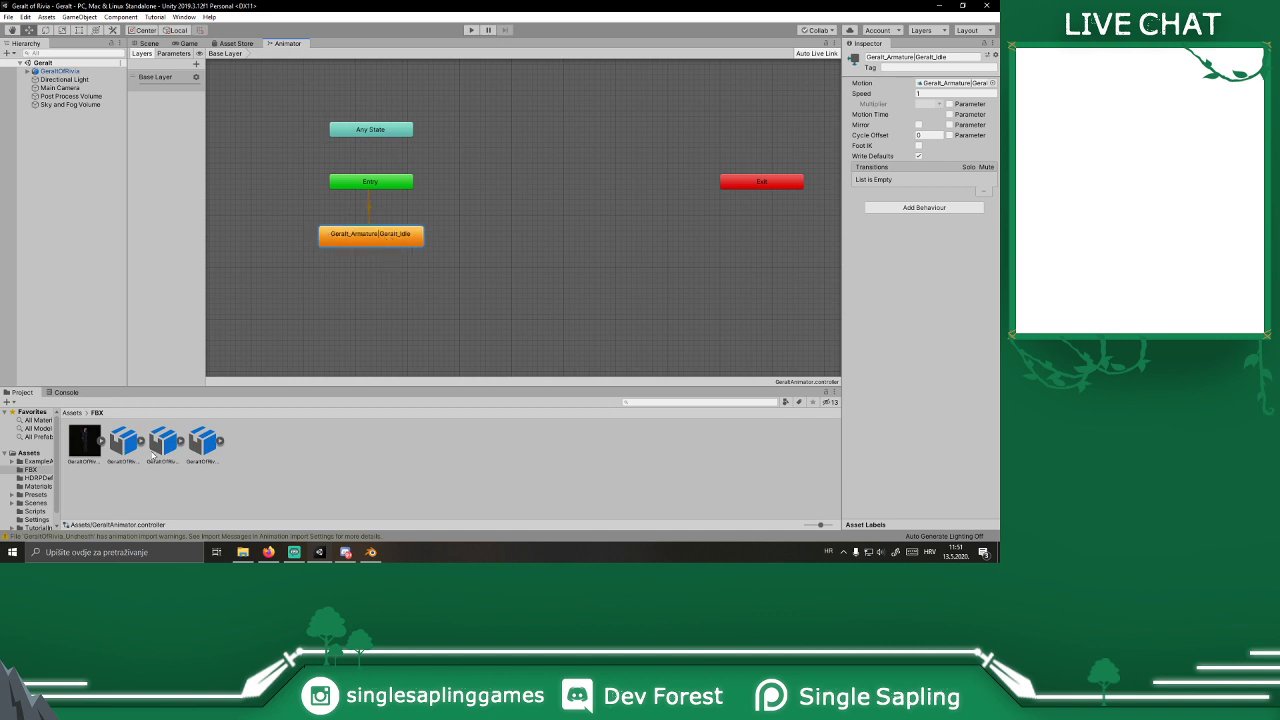
# Step: Add the Geralt_Unsheath animation as a state below Geralt_Idle and make a transition from Geralt_Idle to it
pyautogui.click(163, 442)
pyautogui.moveTo(193, 411); pyautogui.dragTo(318, 293)
pyautogui.rightClick(378, 243)
pyautogui.click(396, 248)
pyautogui.moveTo(332, 291)
pyautogui.mouseDown()
pyautogui.moveTo(349, 285)
pyautogui.moveTo(333, 290)
pyautogui.mouseUp()
# Step: Add the Geralt_Unsheath_Idle state with a transition from Geralt_Unsheath, and align both states in a column under Geralt_Idle
pyautogui.click(203, 441)
pyautogui.moveTo(335, 345); pyautogui.dragTo(303, 352)
pyautogui.rightClick(328, 291)
pyautogui.click(350, 298)
pyautogui.click(350, 348)
pyautogui.moveTo(355, 289); pyautogui.dragTo(403, 292)
pyautogui.moveTo(390, 352); pyautogui.dragTo(411, 344)
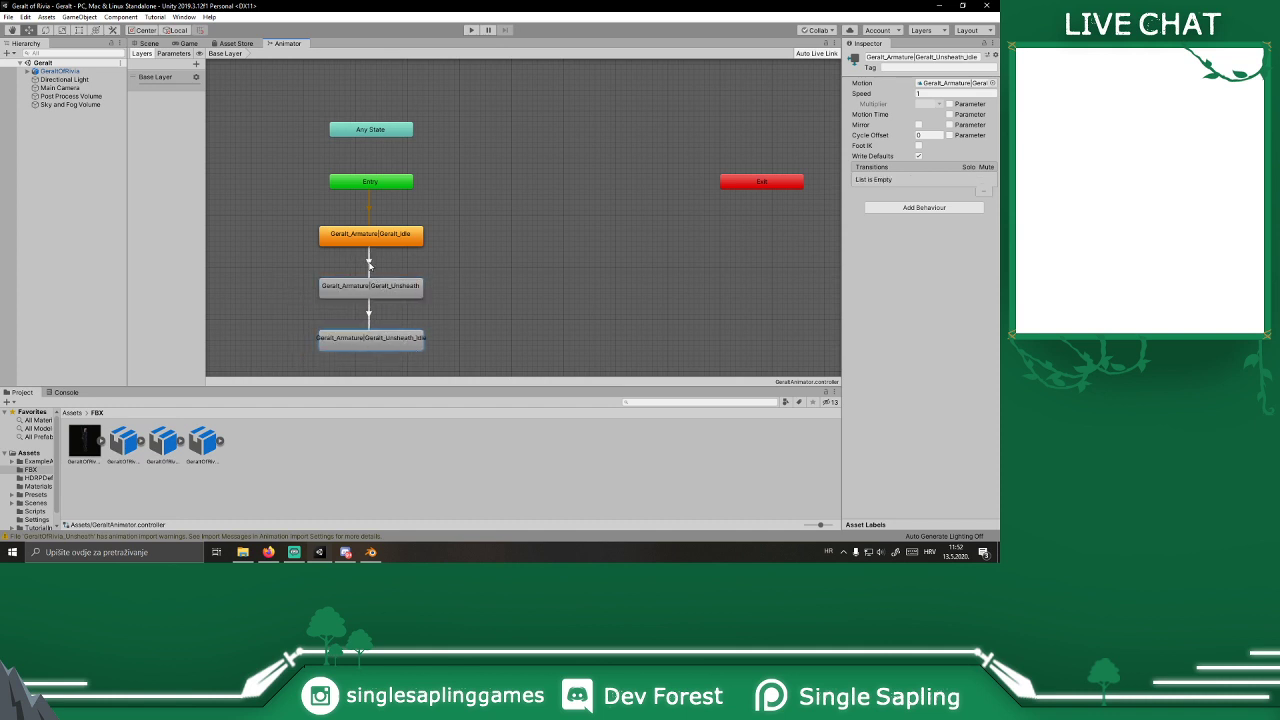
# Step: Turn off Has Exit Time for the transition from Geralt_Idle to Geralt_Unsheath
pyautogui.click(369, 262)
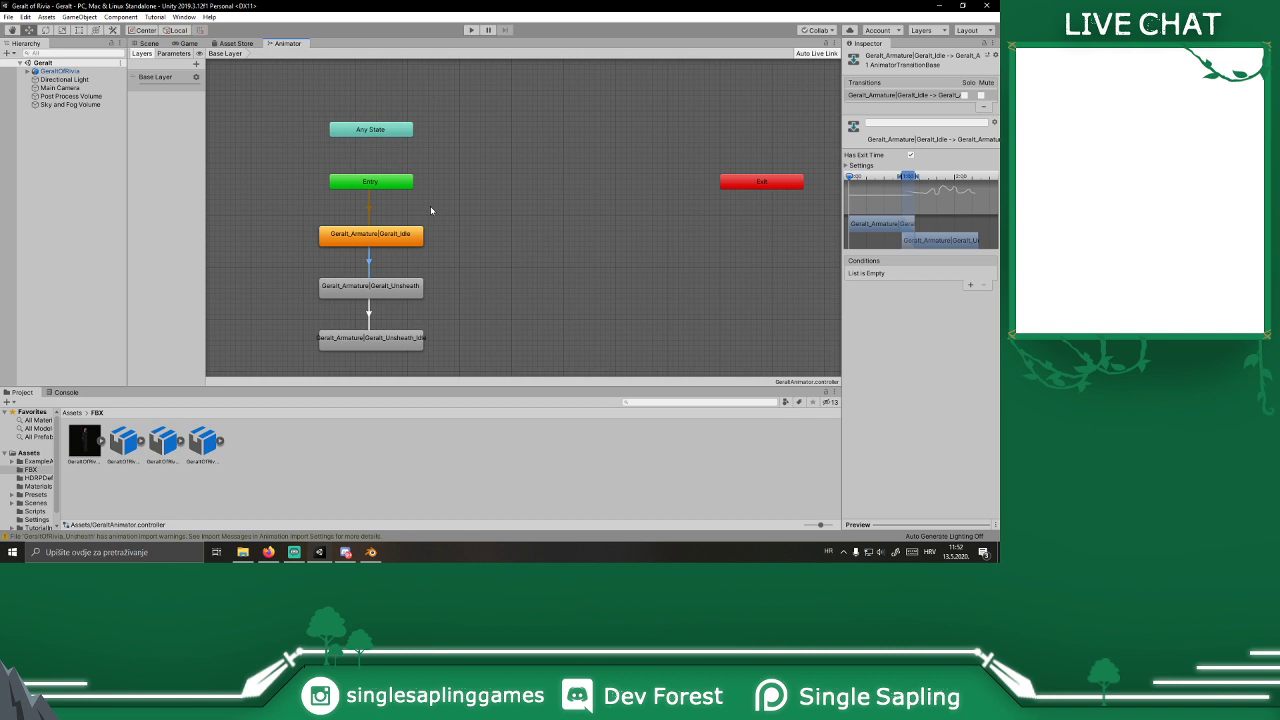
pyautogui.click(377, 341)
pyautogui.click(369, 313)
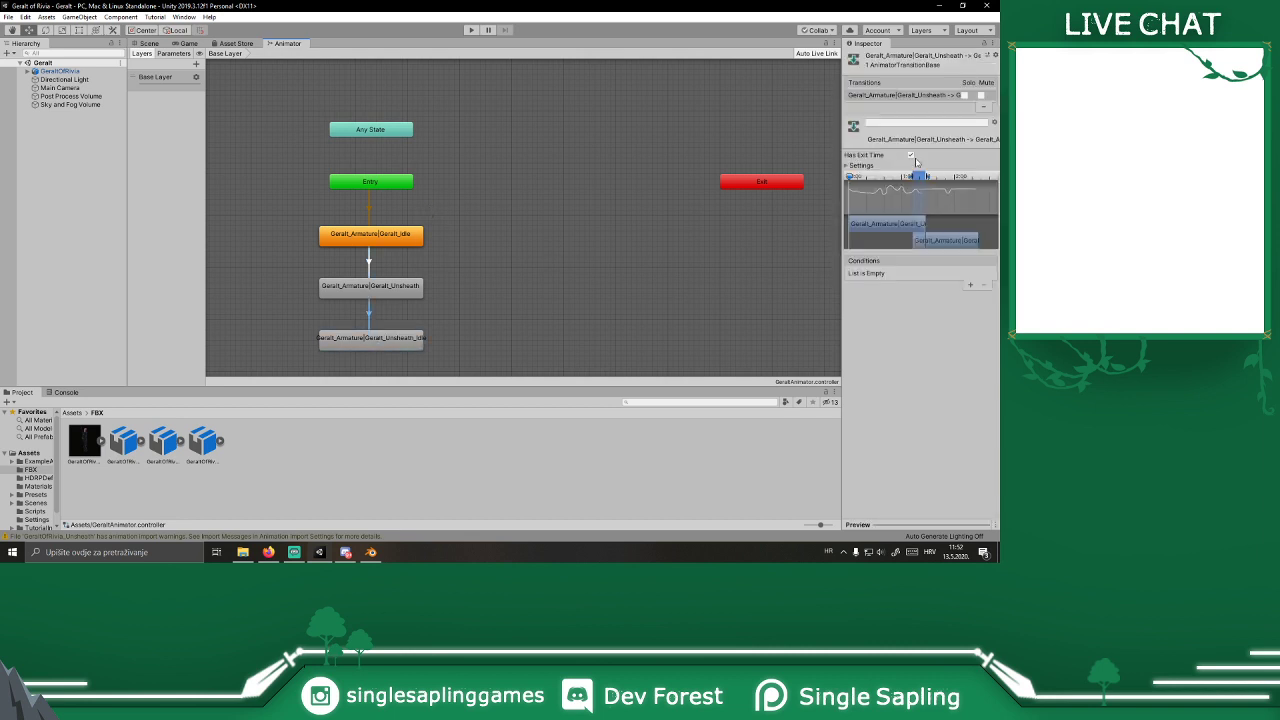
pyautogui.click(369, 263)
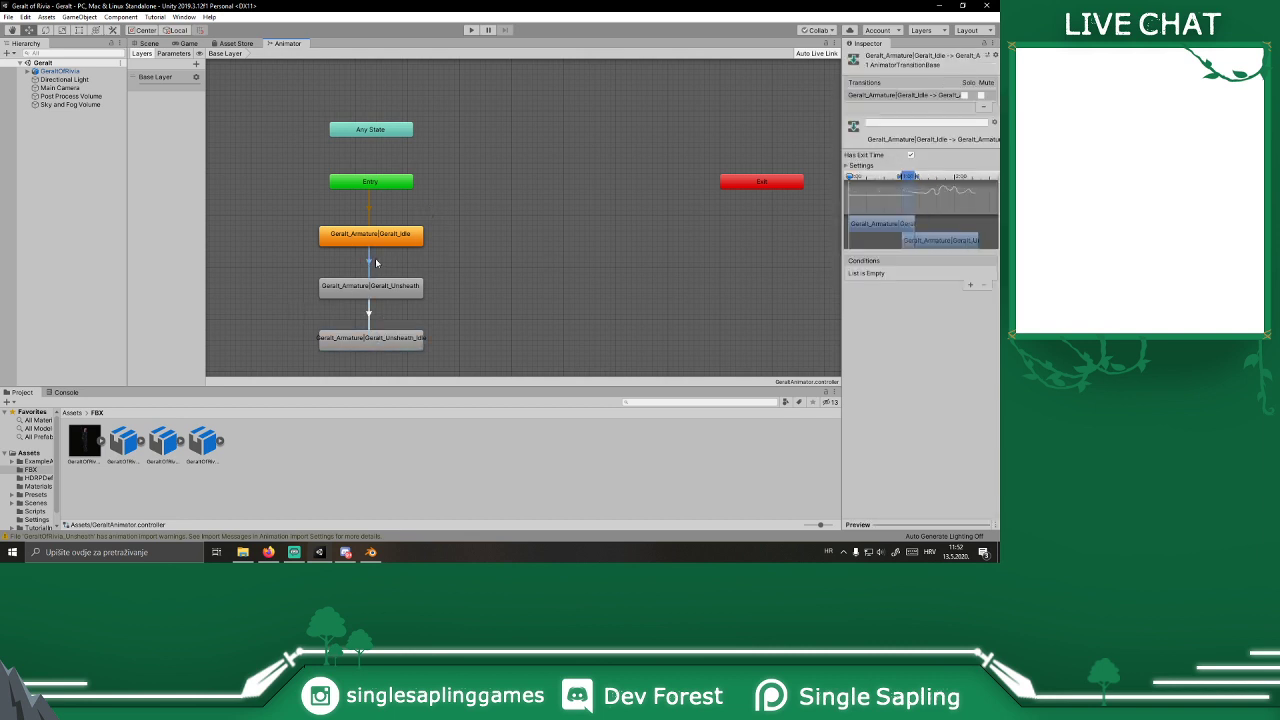
pyautogui.click(910, 155)
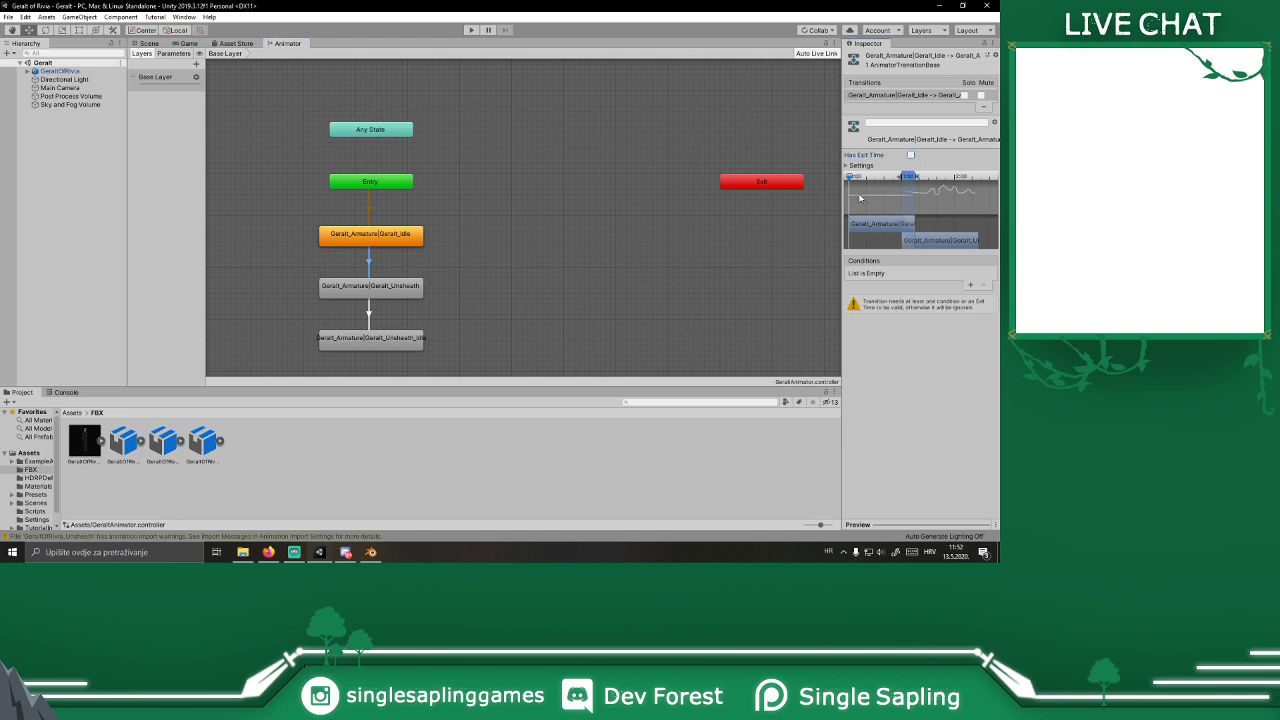
# Step: Add a Trigger parameter named sheathTrigger to the animator controller
pyautogui.click(178, 54)
pyautogui.click(197, 64)
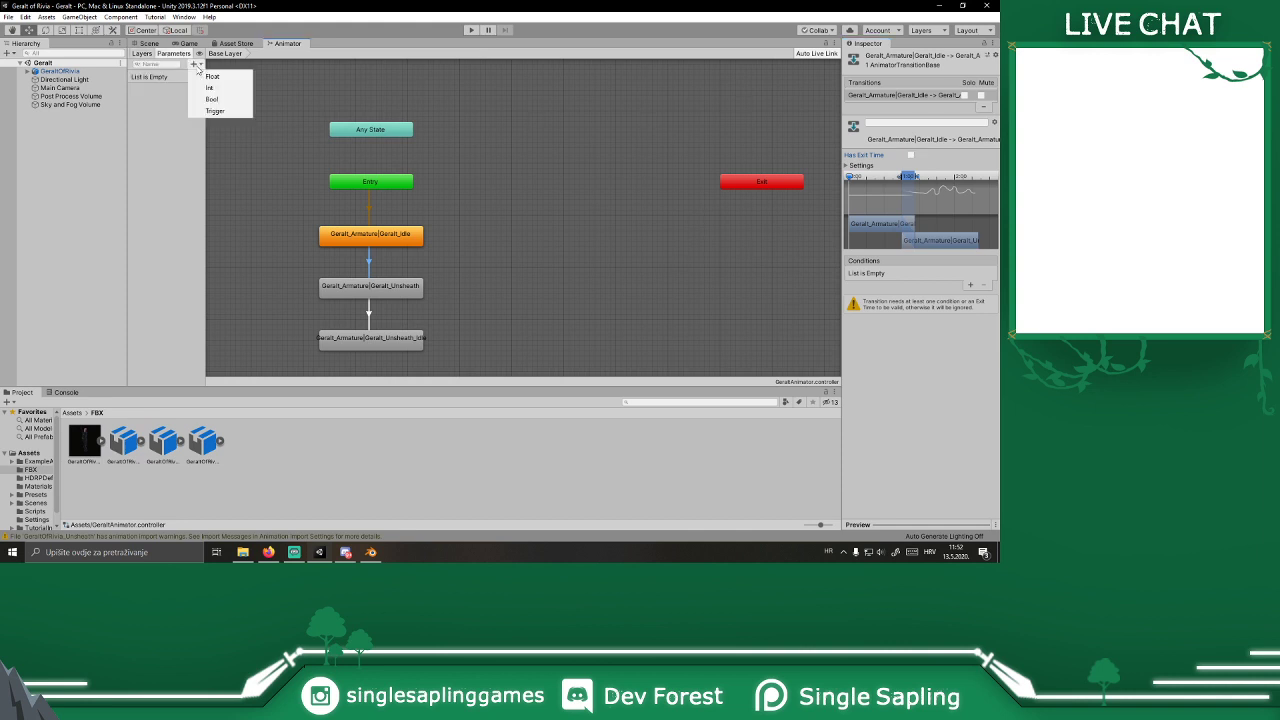
pyautogui.click(231, 111)
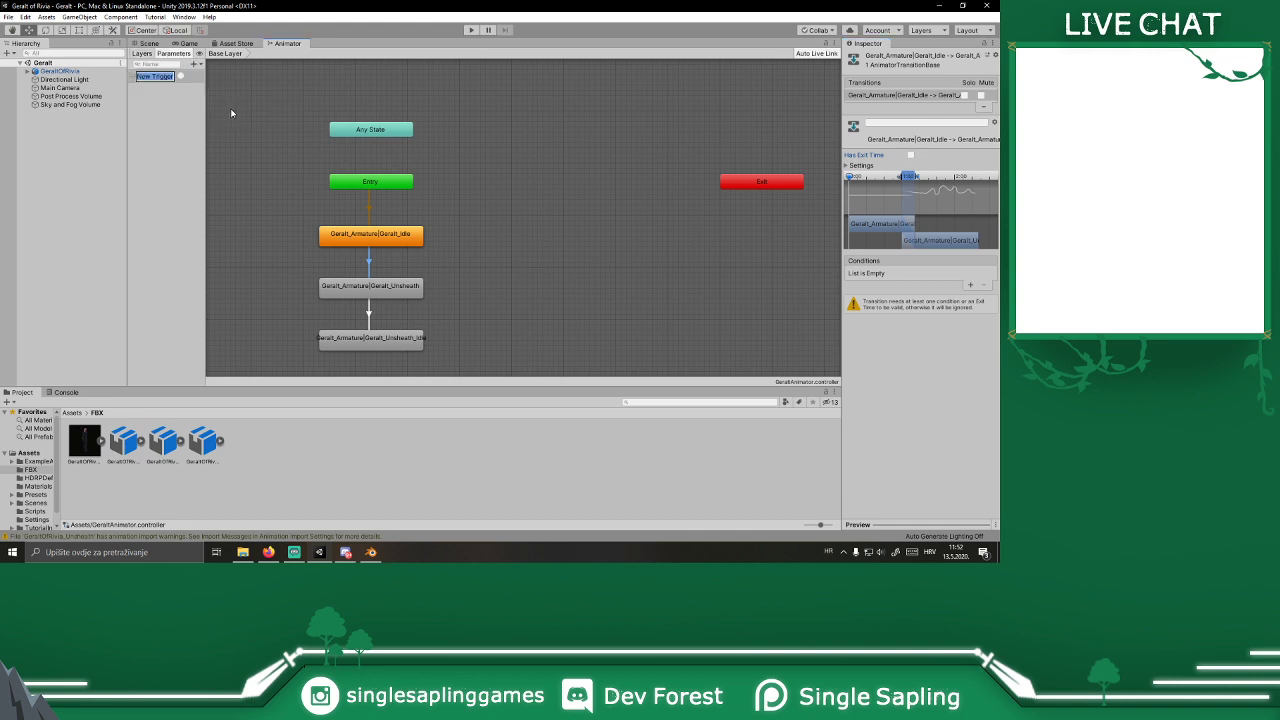
pyautogui.write('sheathTrigger')
pyautogui.press('Return')
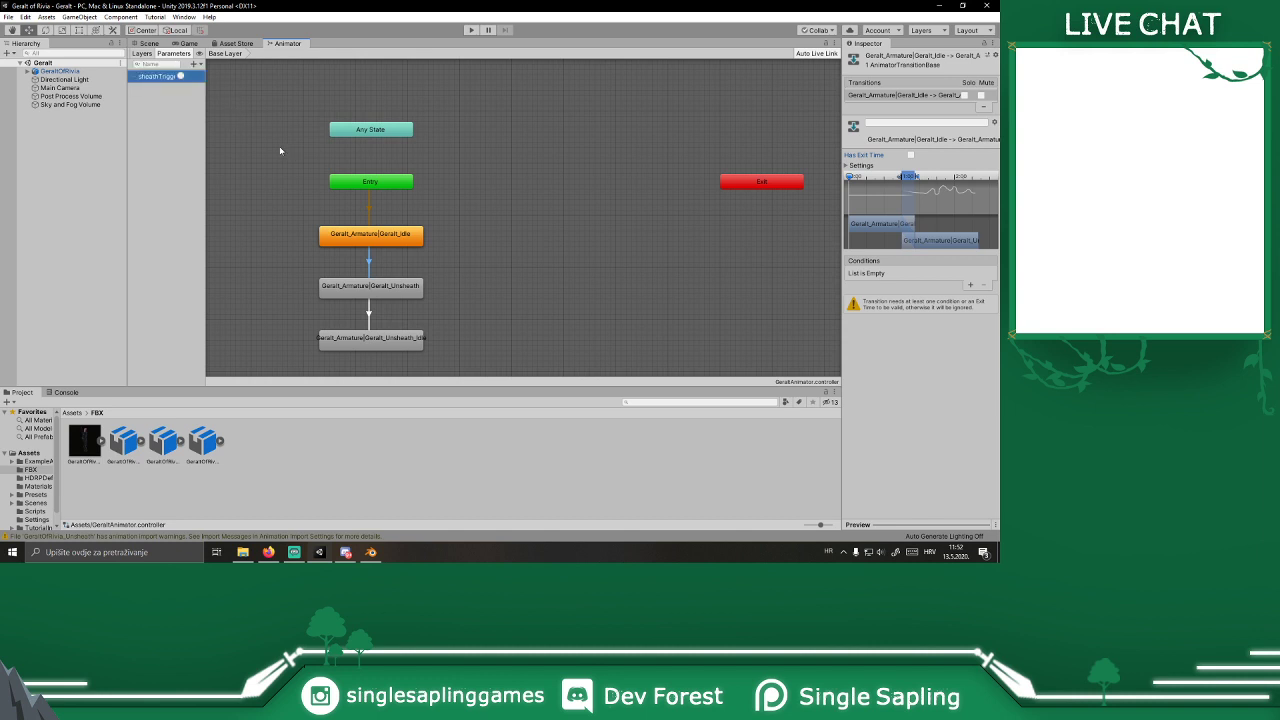
# Step: Add sheathTrigger as a condition on the Geralt_Idle to Geralt_Unsheath transition, and check the transition to Geralt_Unsheath_Idle
pyautogui.click(969, 285)
pyautogui.click(903, 274)
pyautogui.click(951, 357)
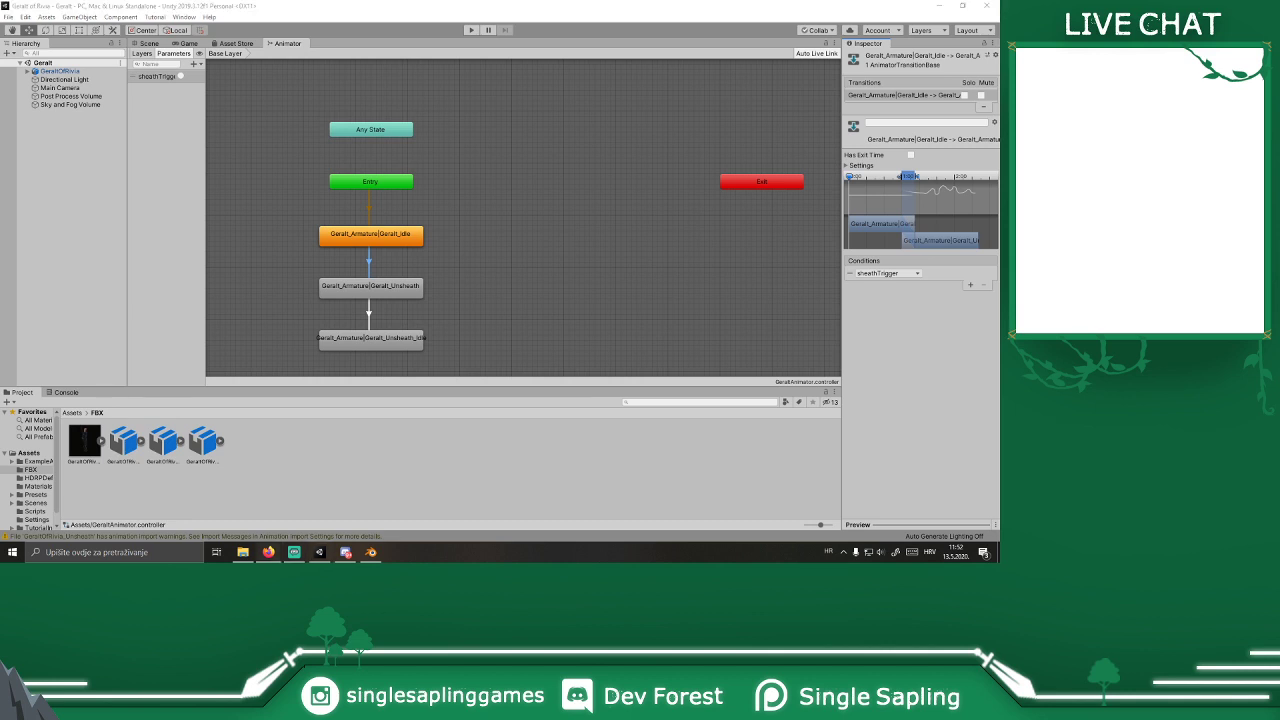
pyautogui.click(372, 4)
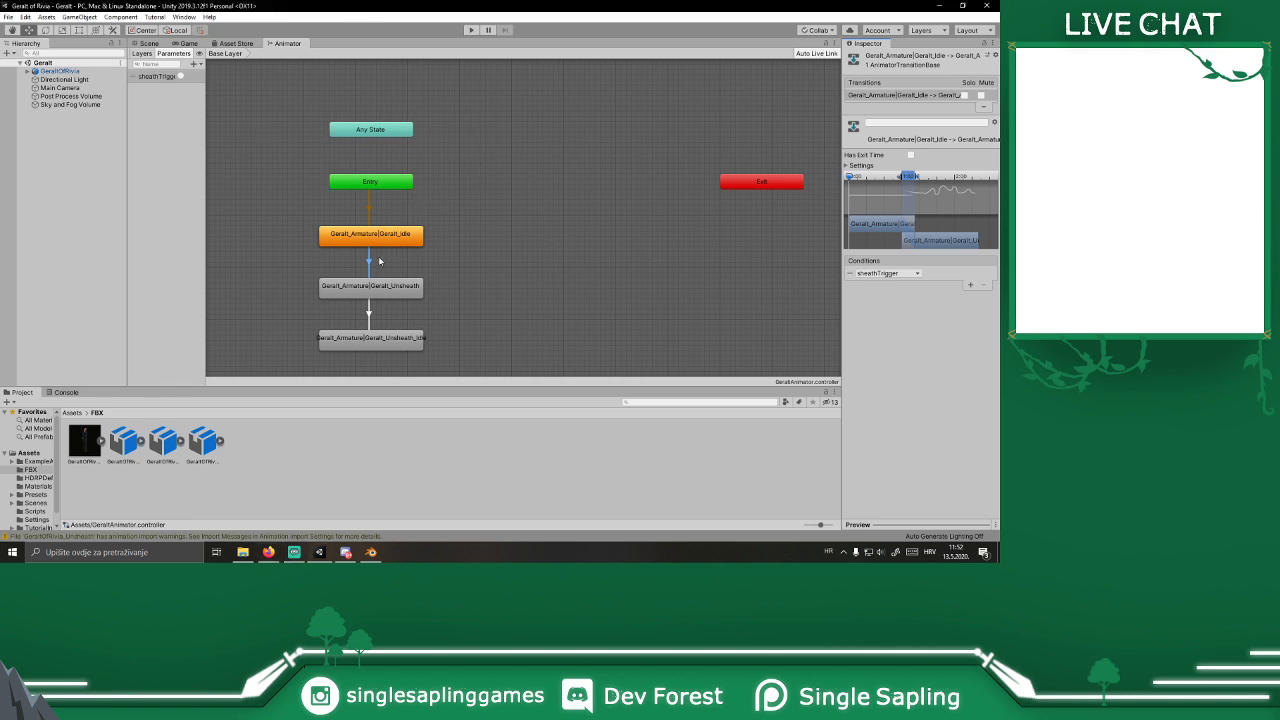
pyautogui.click(380, 289)
pyautogui.click(368, 263)
pyautogui.click(368, 308)
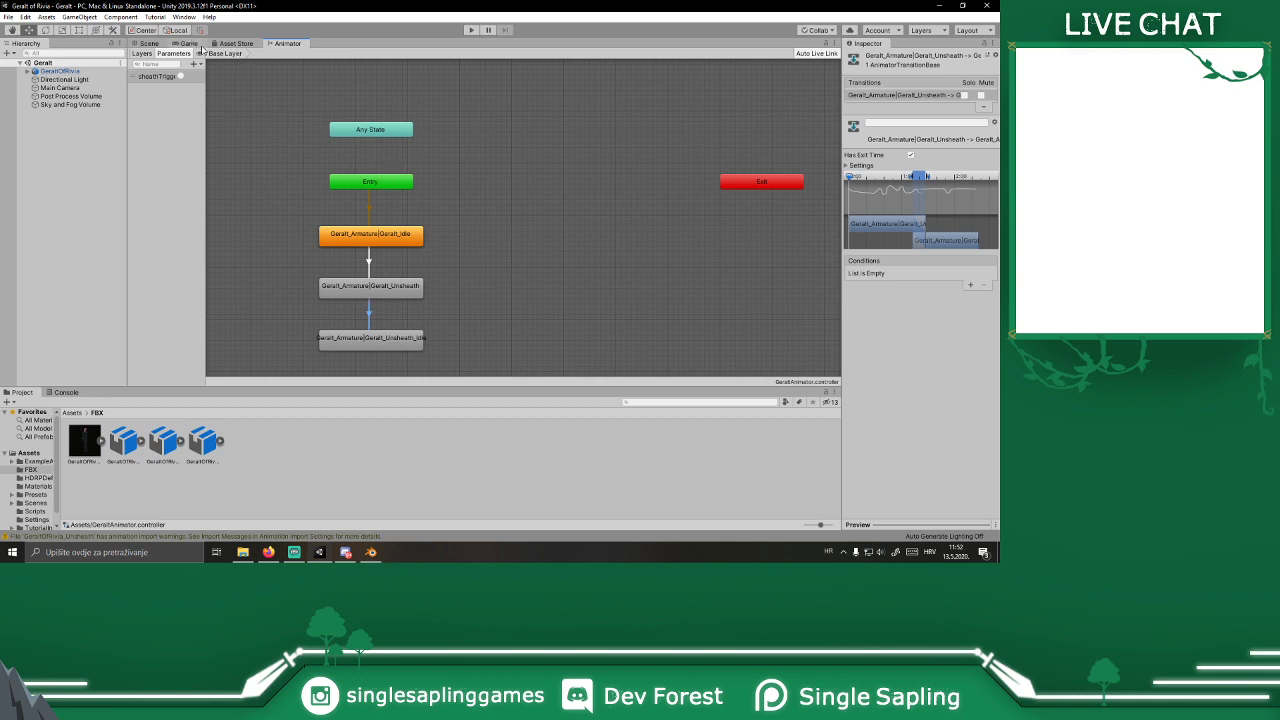
# Step: Assign GeraltAnimator as the Animator controller of the GeraltOfRivia object in the scene
pyautogui.click(148, 44)
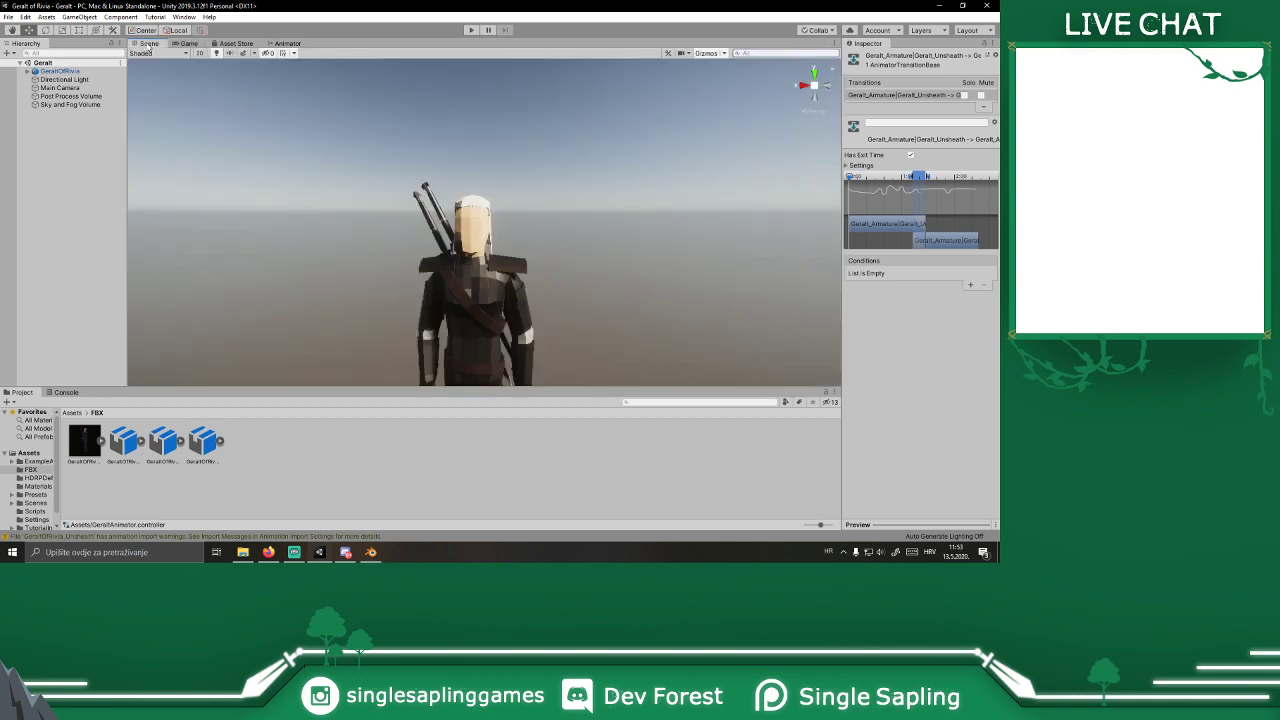
pyautogui.click(66, 72)
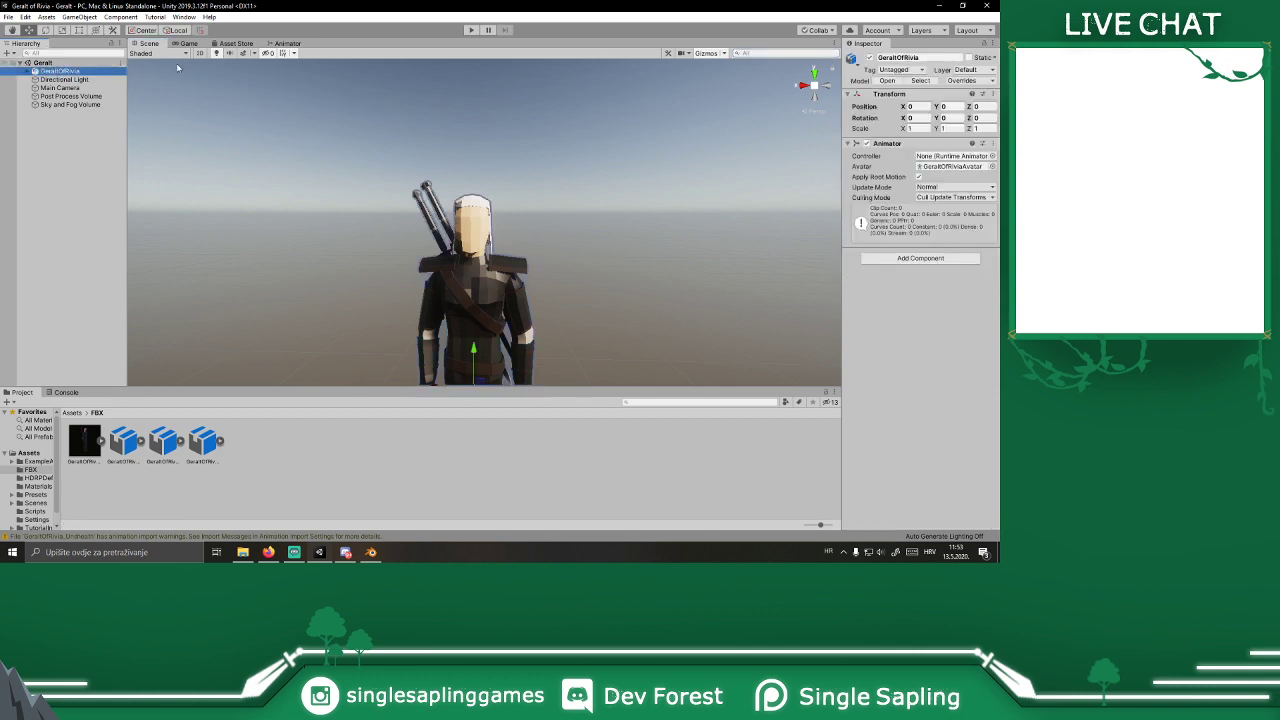
pyautogui.click(992, 156)
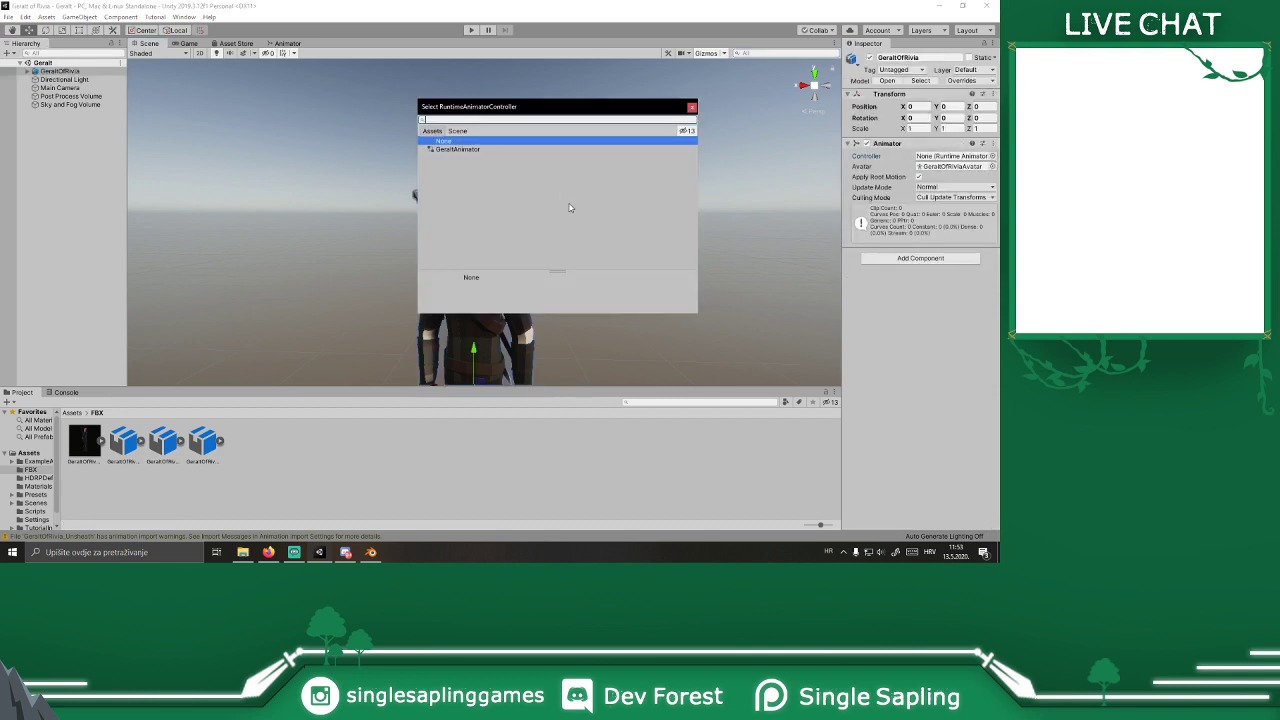
pyautogui.doubleClick(492, 151)
pyautogui.click(300, 445)
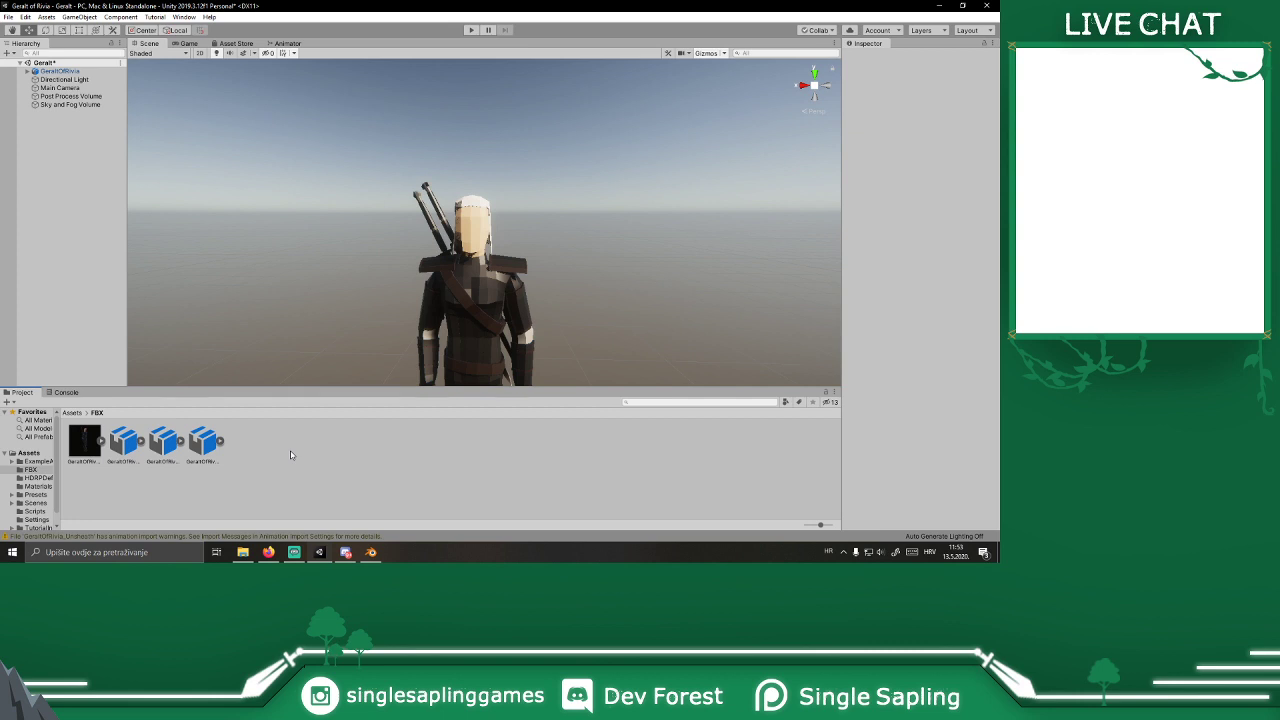
# Step: Create a new folder in the project's Assets and name it Scripts
pyautogui.click(32, 454)
pyautogui.rightClick(200, 498)
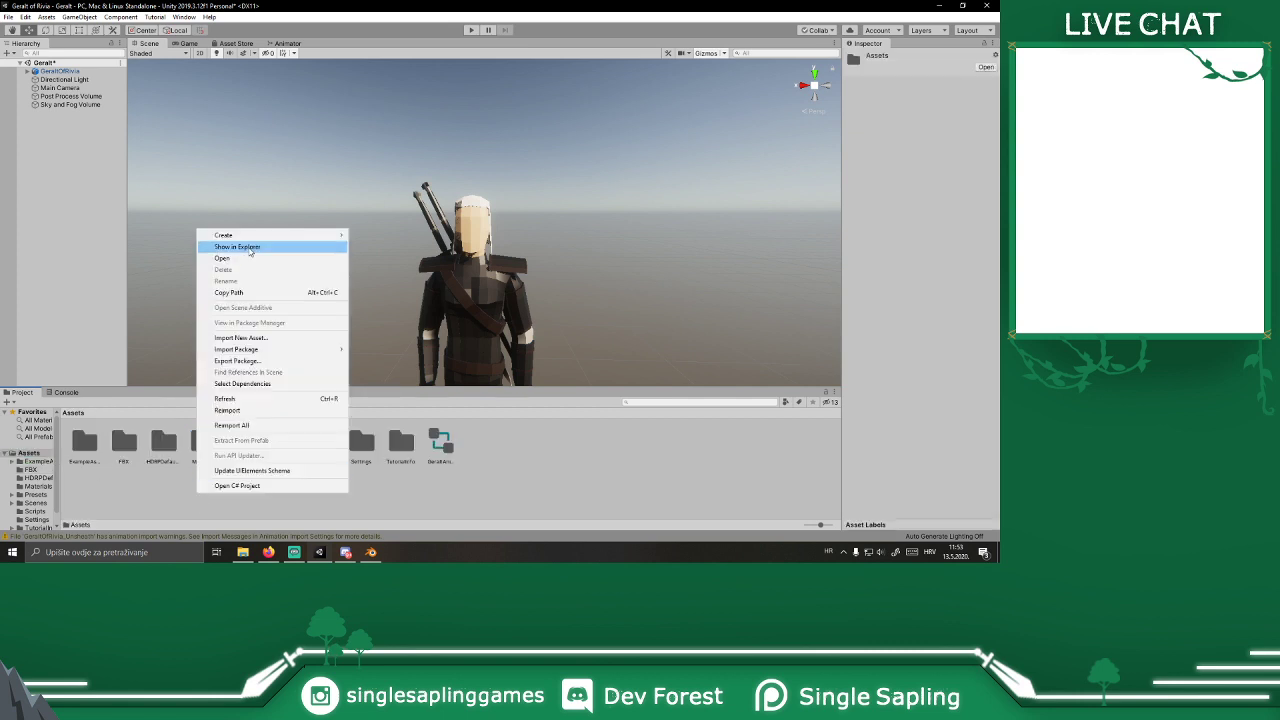
pyautogui.moveTo(242, 240)
pyautogui.click(382, 97)
pyautogui.write('Scripts')
pyautogui.press('Return')
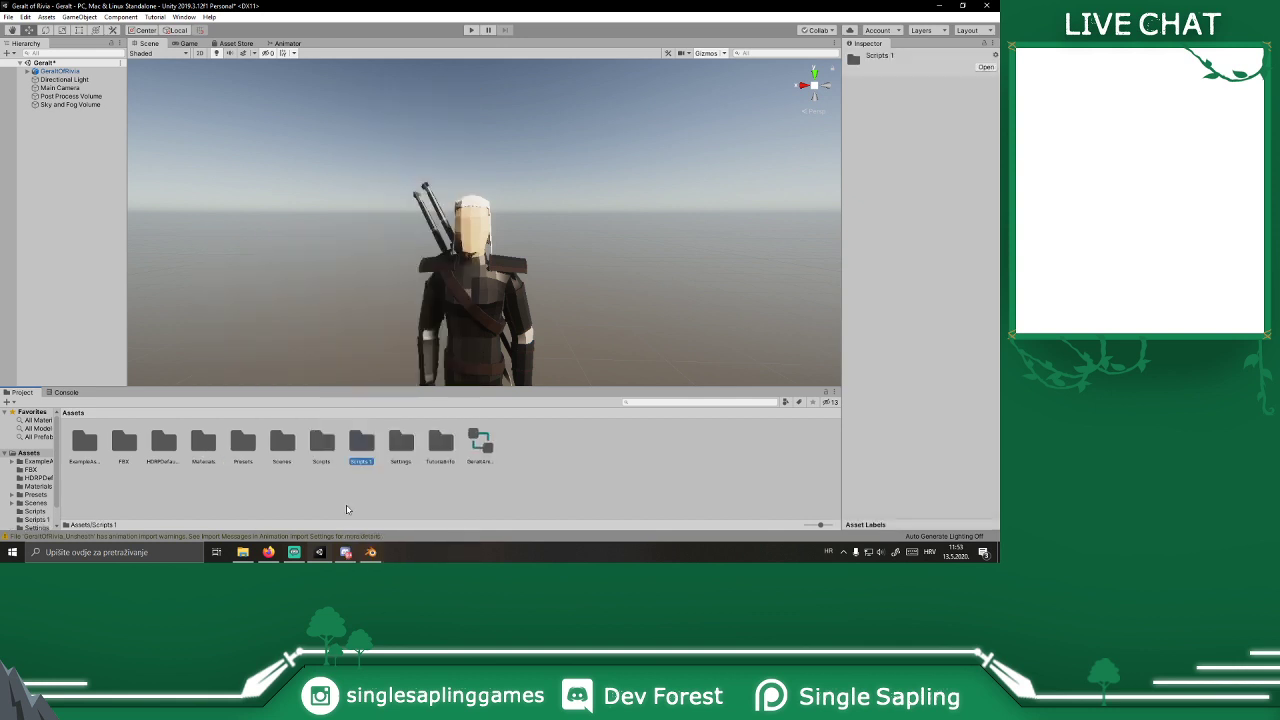
# Step: Create a C# script named GeraltAnimation inside the new Scripts 1 folder
pyautogui.doubleClick(367, 448)
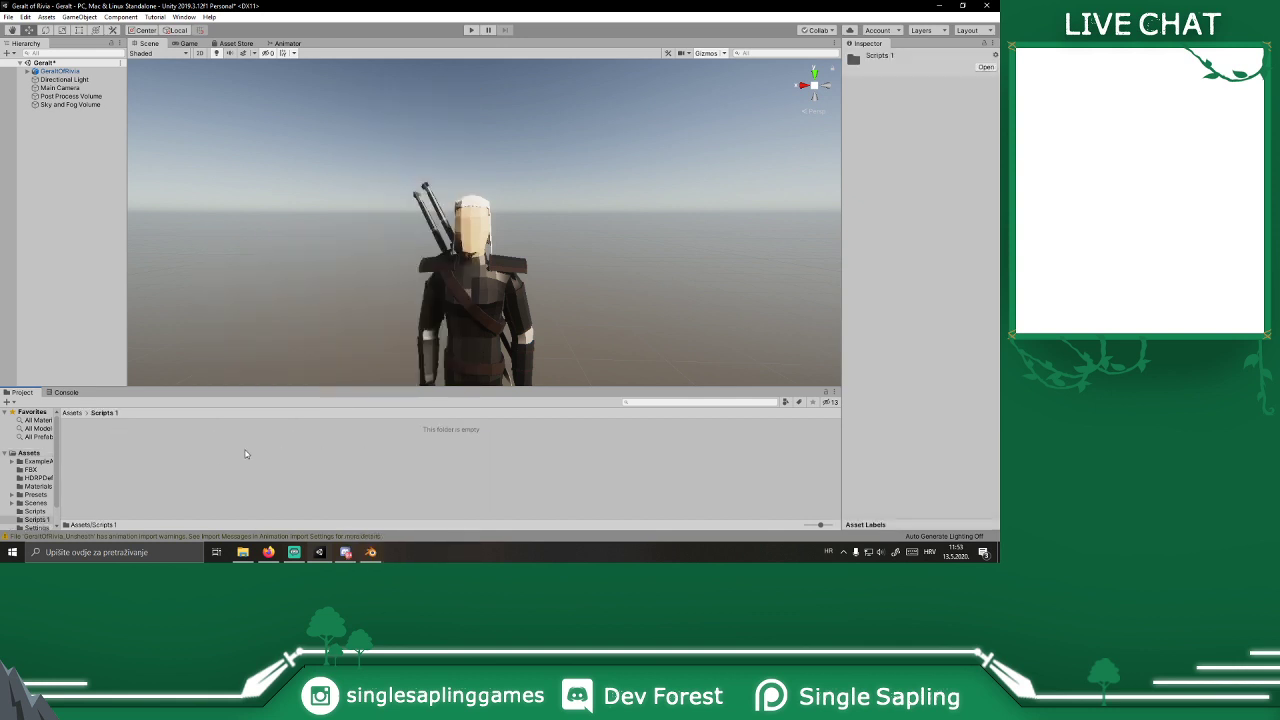
pyautogui.rightClick(192, 455)
pyautogui.moveTo(228, 193)
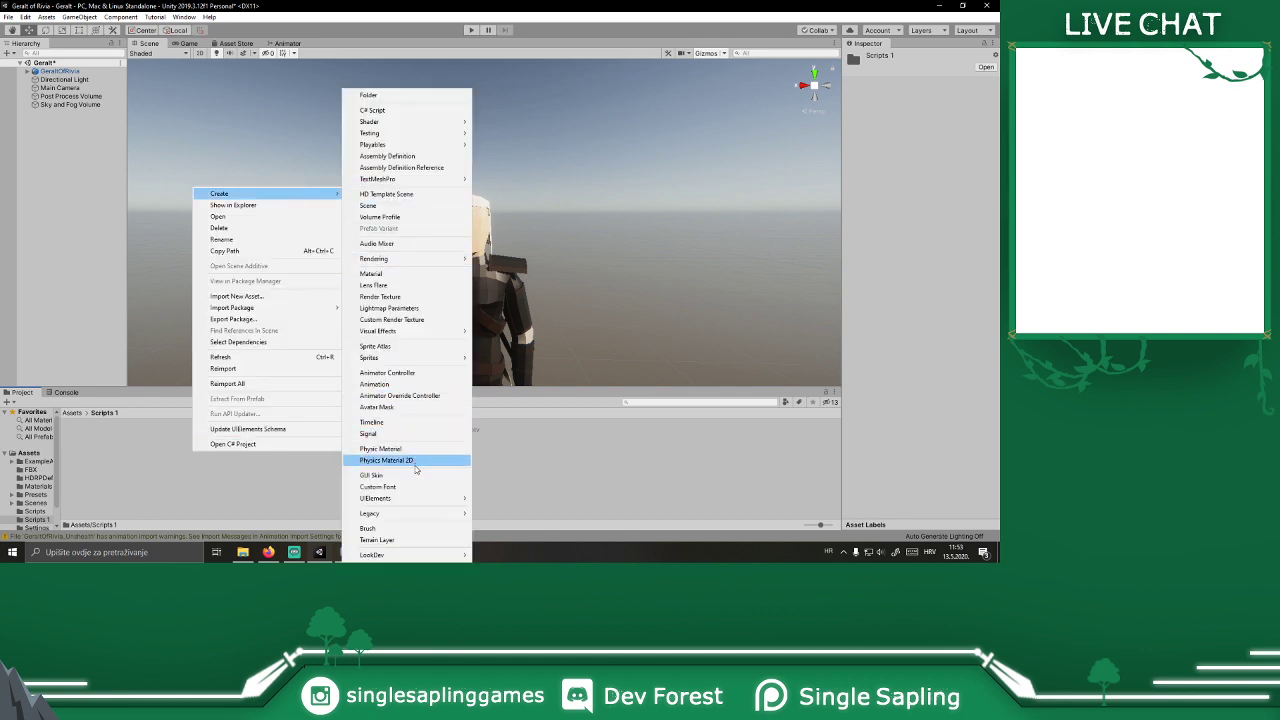
pyautogui.click(444, 111)
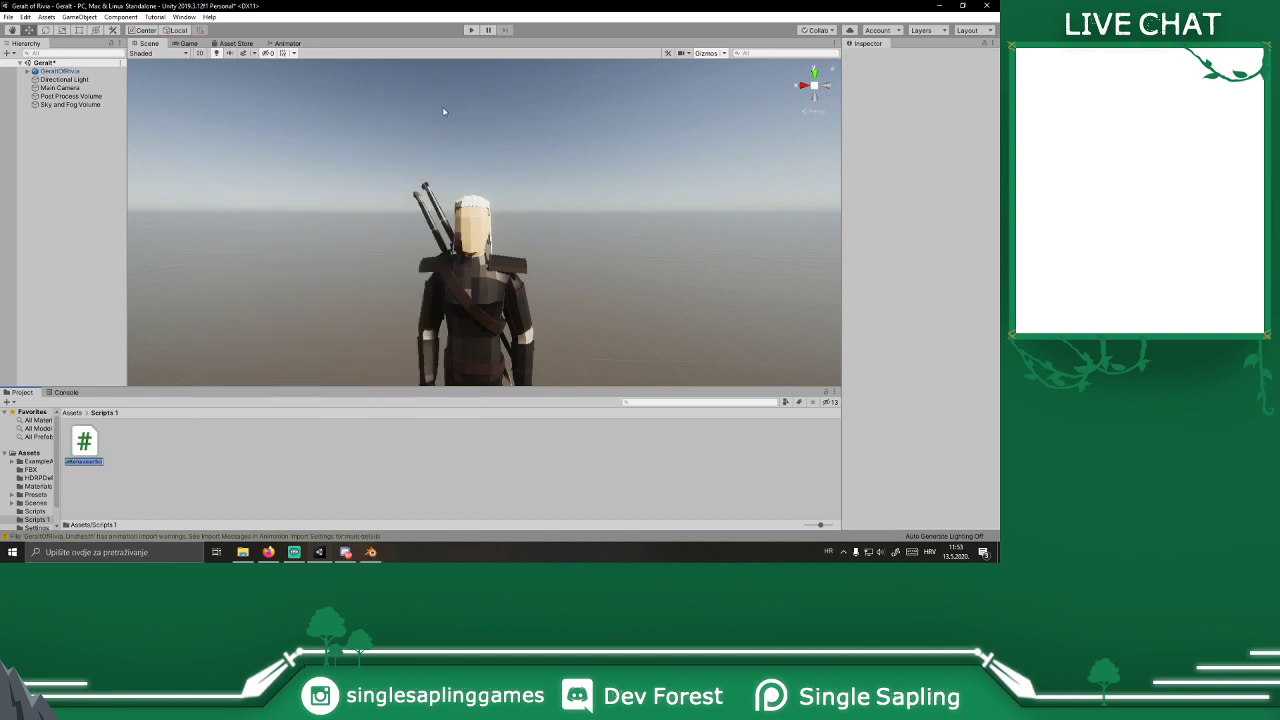
pyautogui.write('GeraltAnimation')
pyautogui.press('Return')
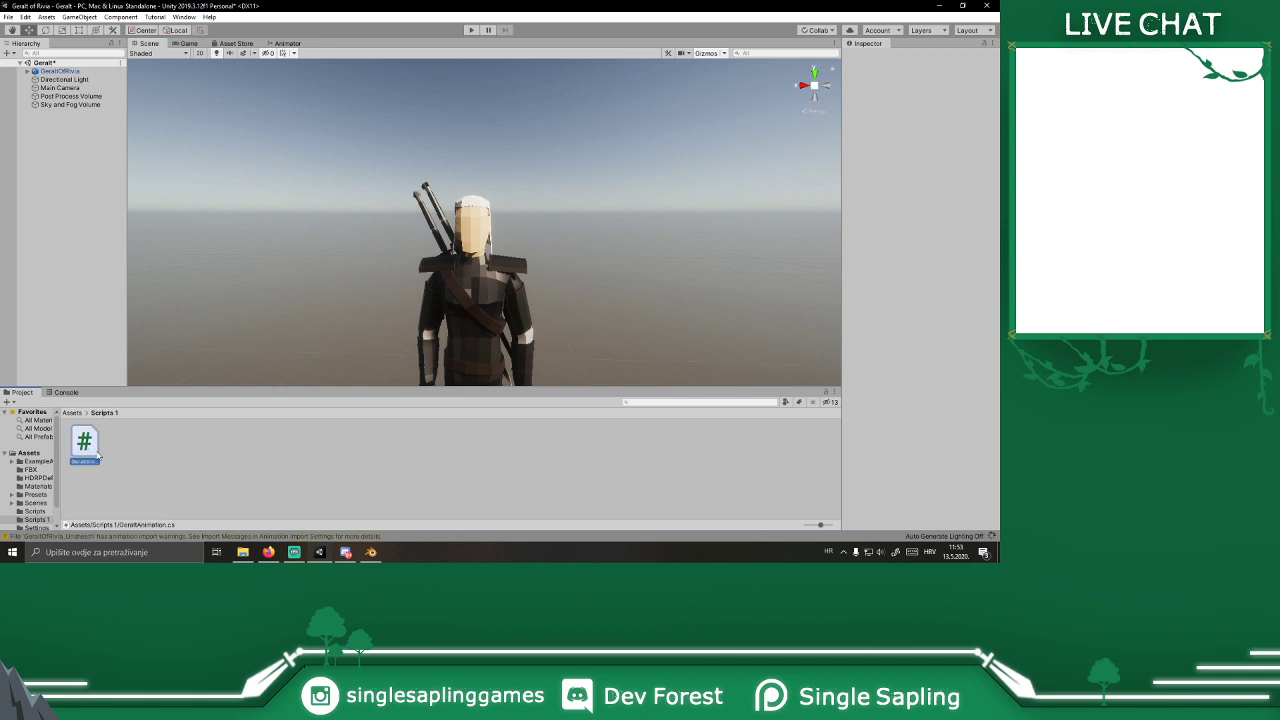
pyautogui.doubleClick(96, 452)
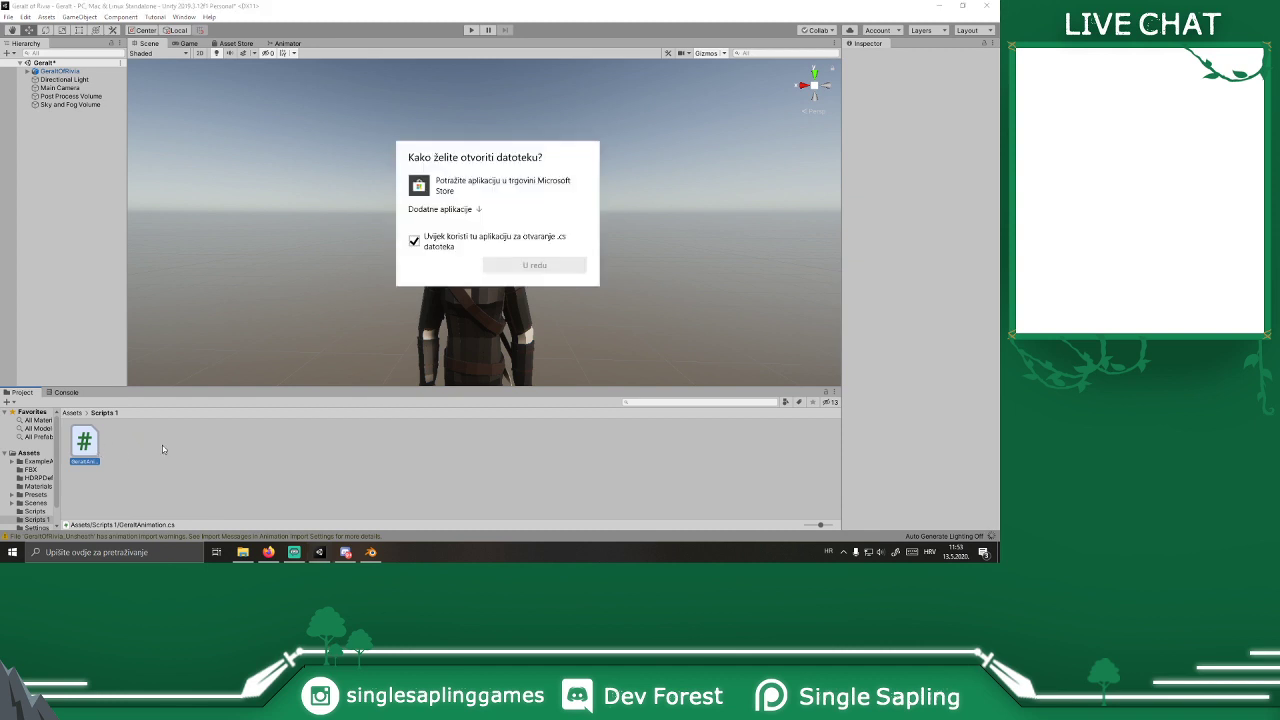
pyautogui.click(472, 208)
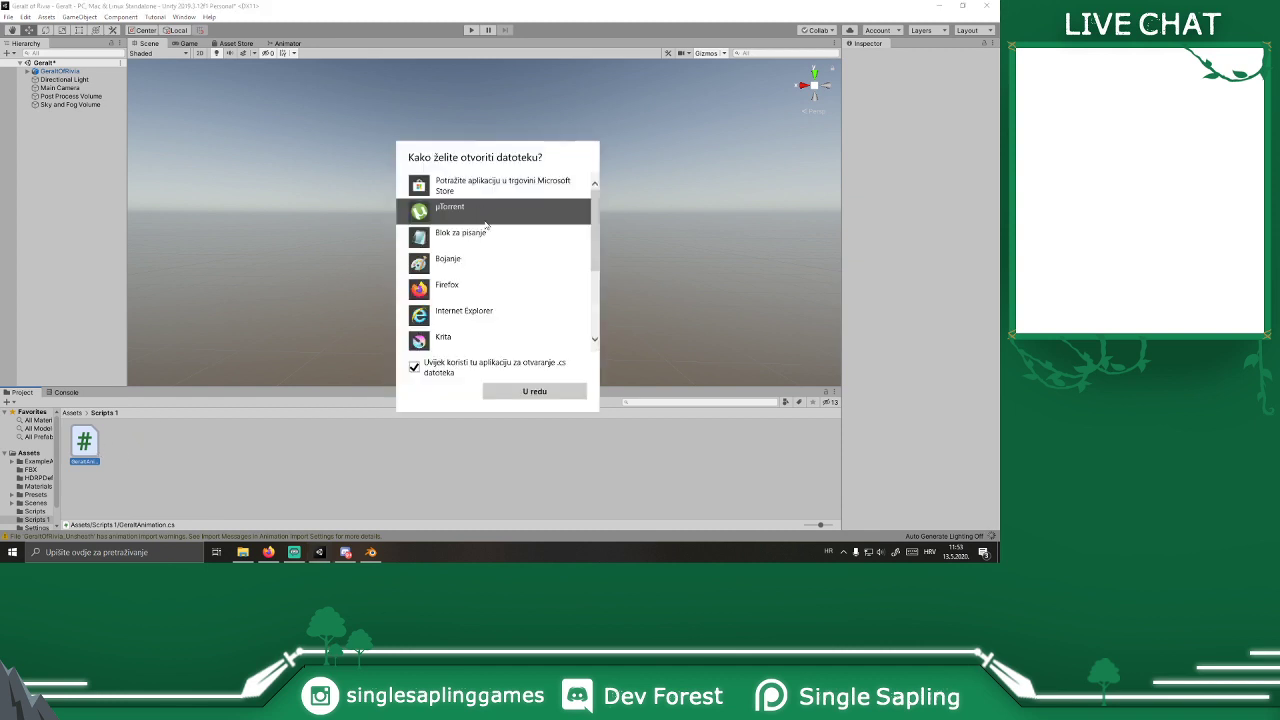
pyautogui.scroll(-3, 531, 306)
pyautogui.scroll(3, 587, 293)
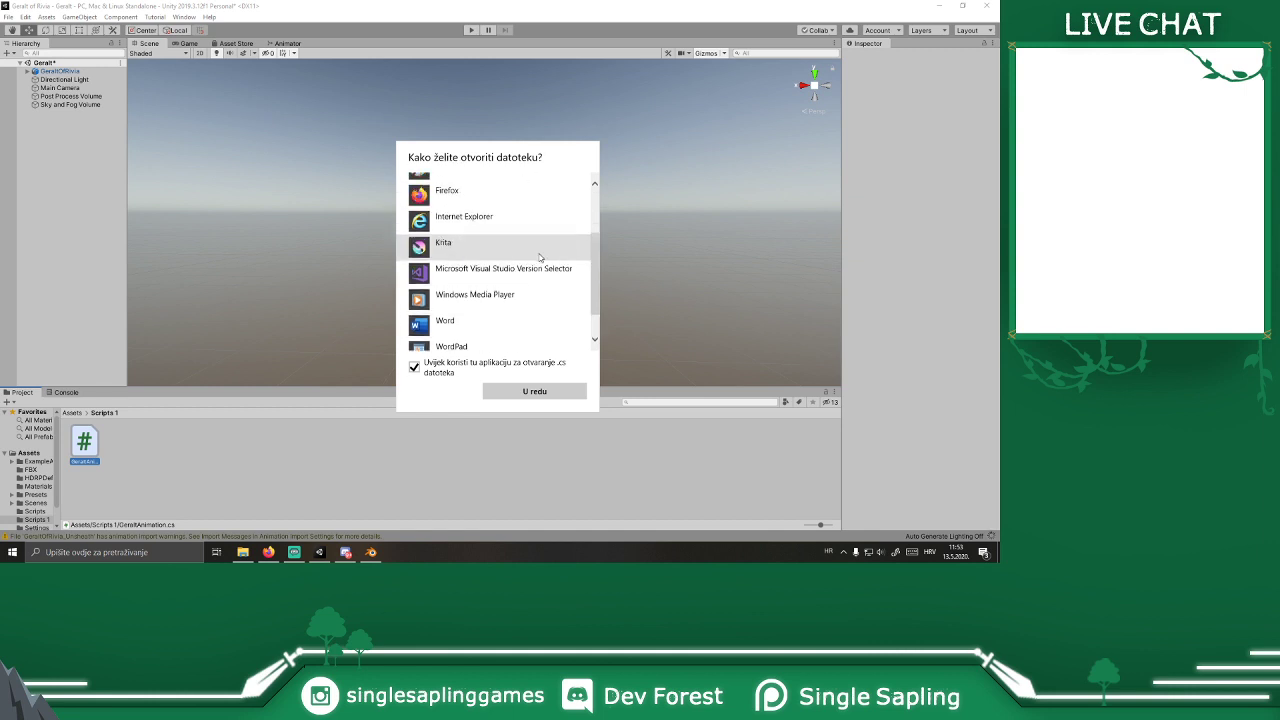
pyautogui.scroll(-2, 522, 284)
pyautogui.click(522, 284)
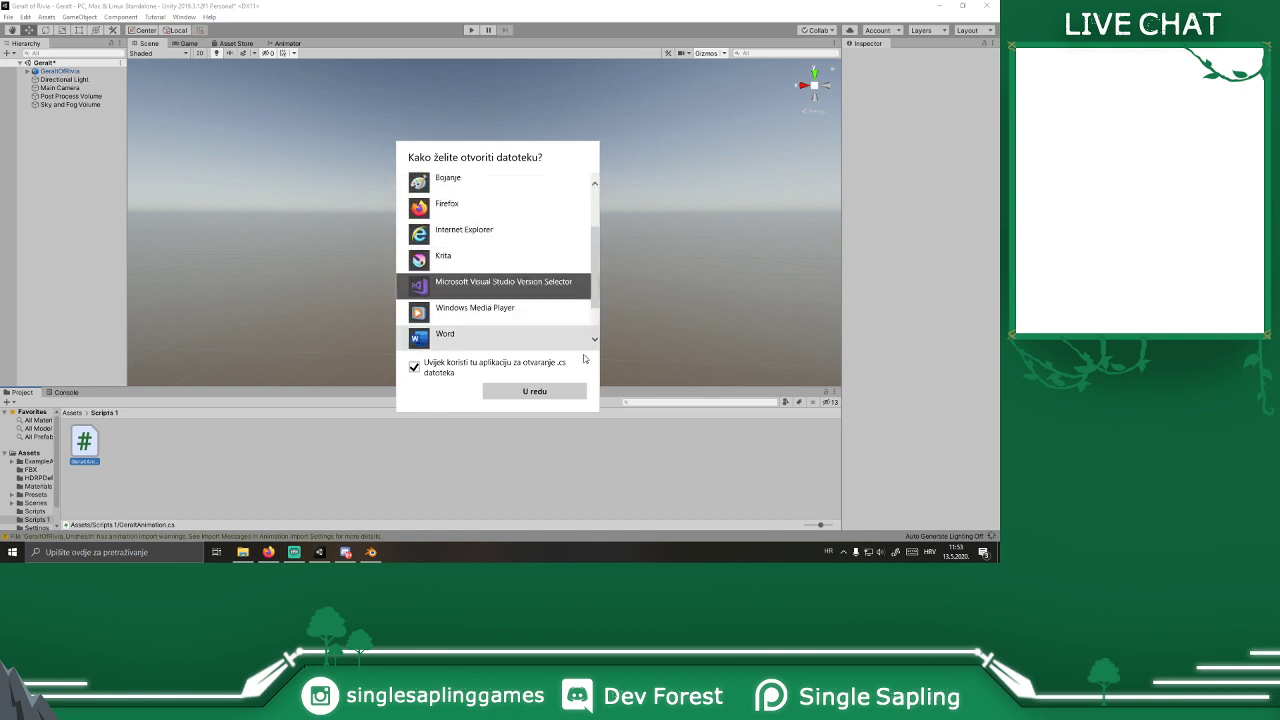
pyautogui.scroll(2, 517, 300)
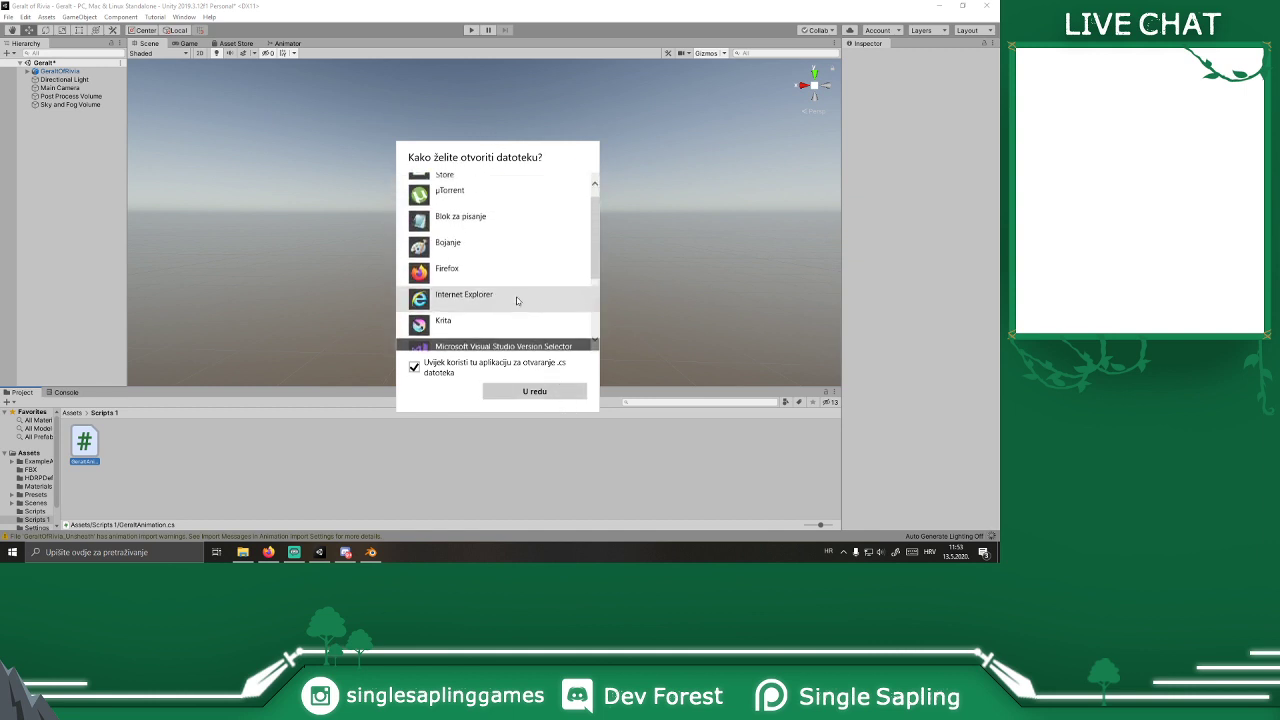
pyautogui.click(494, 77)
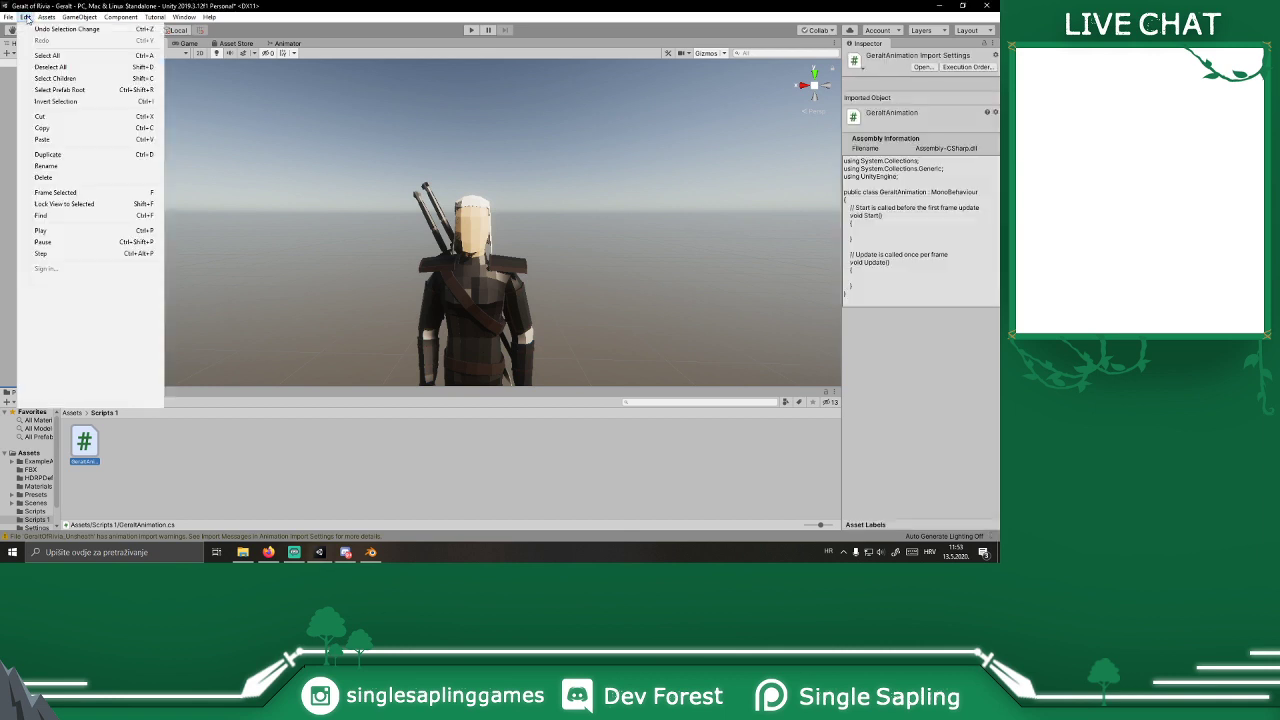
# Step: Look through Preferences and the Project Settings pages for the setting that chooses the script editor
pyautogui.click(27, 18)
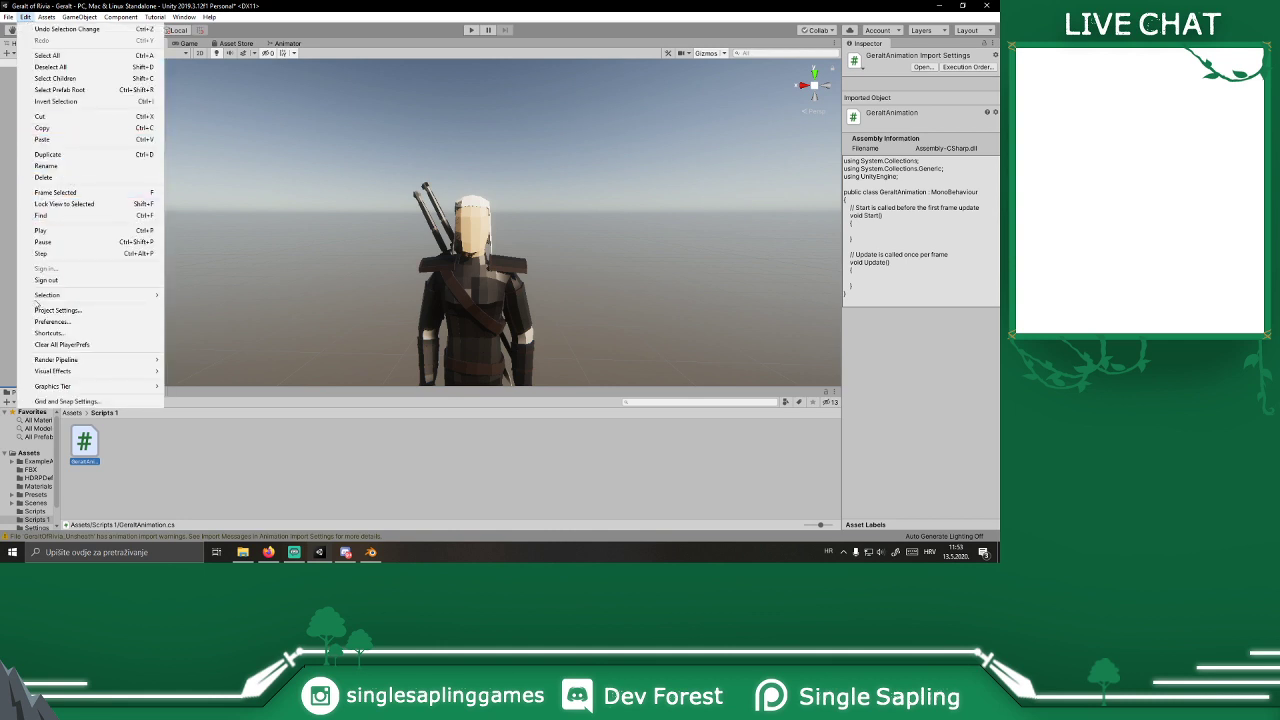
pyautogui.click(66, 321)
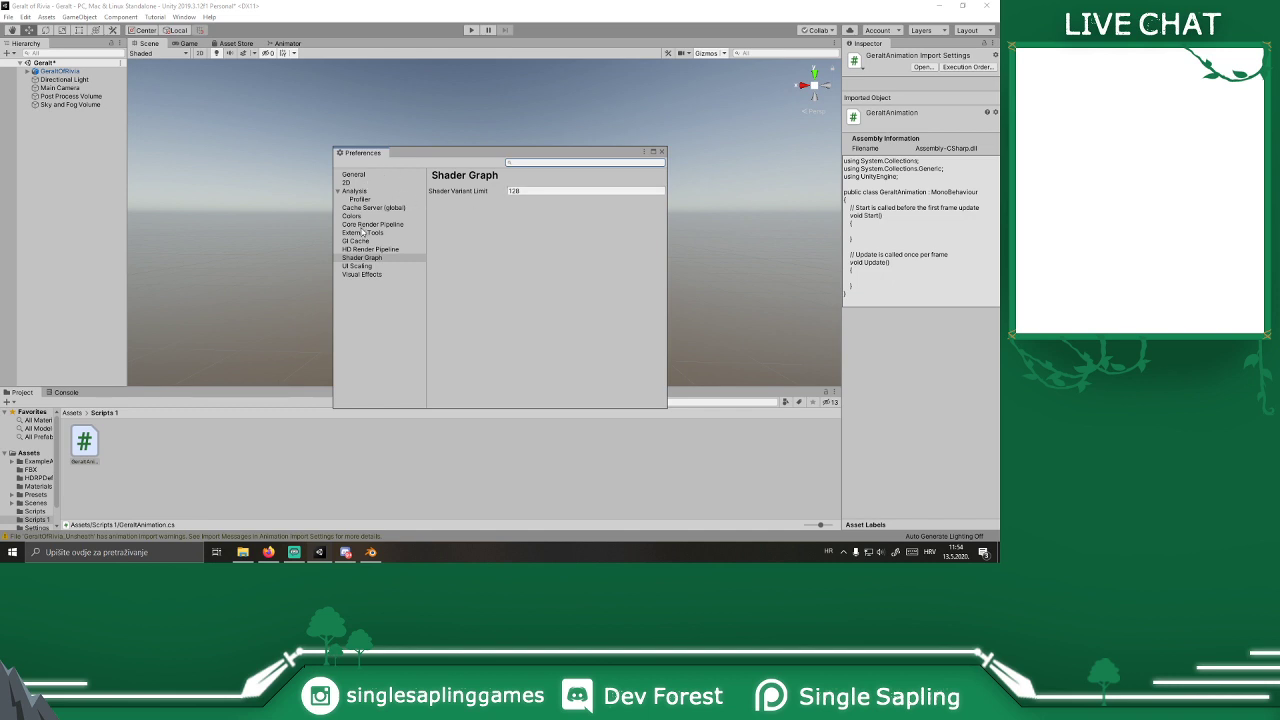
pyautogui.click(662, 151)
pyautogui.click(8, 17)
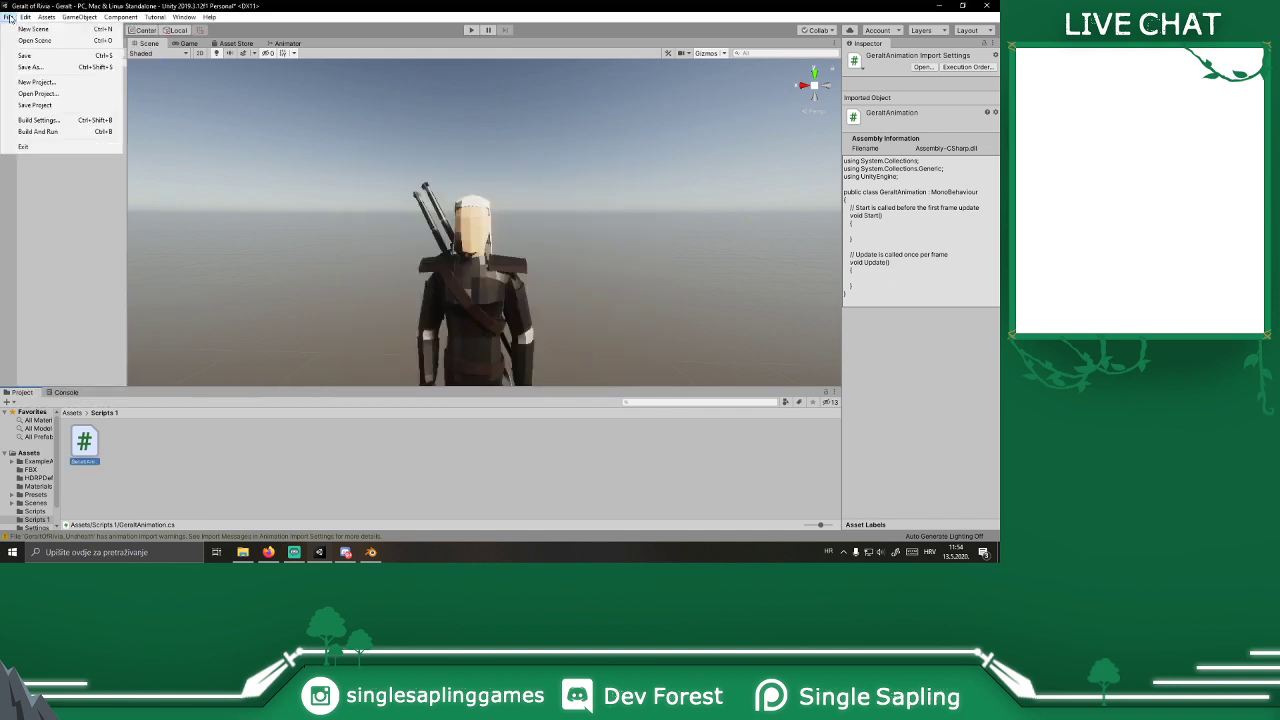
pyautogui.moveTo(25, 17)
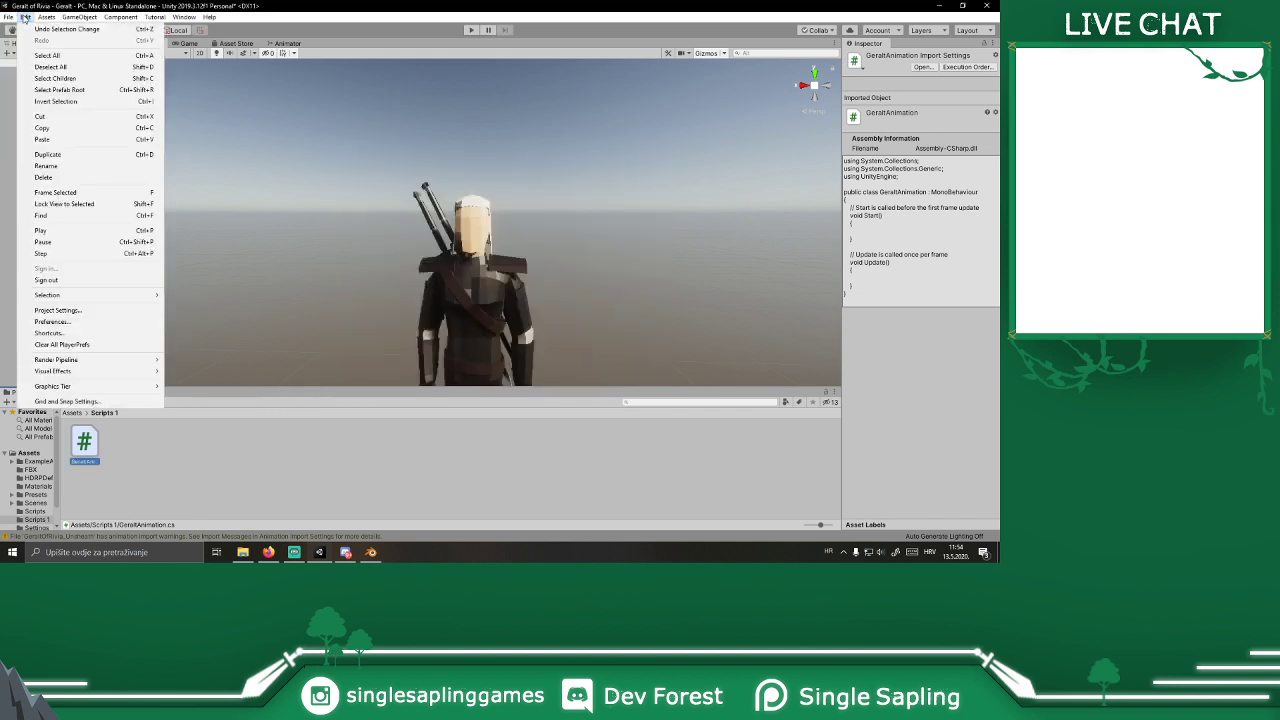
pyautogui.click(95, 313)
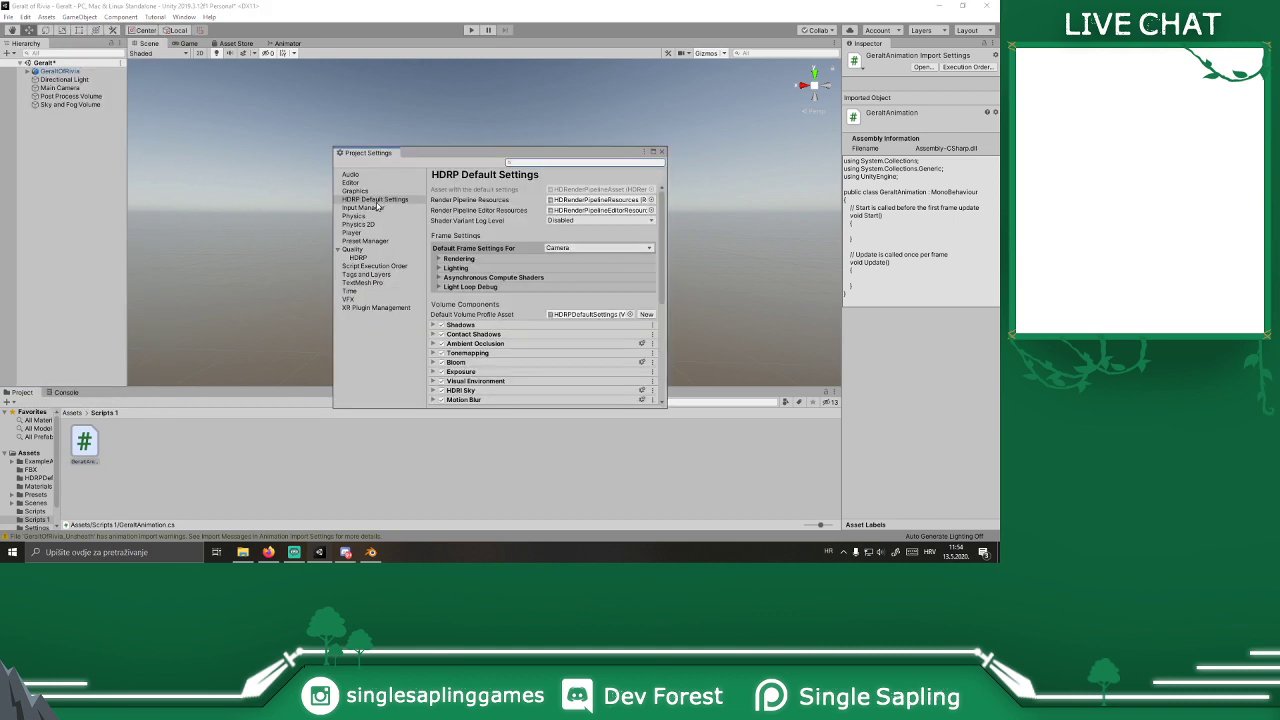
pyautogui.click(377, 208)
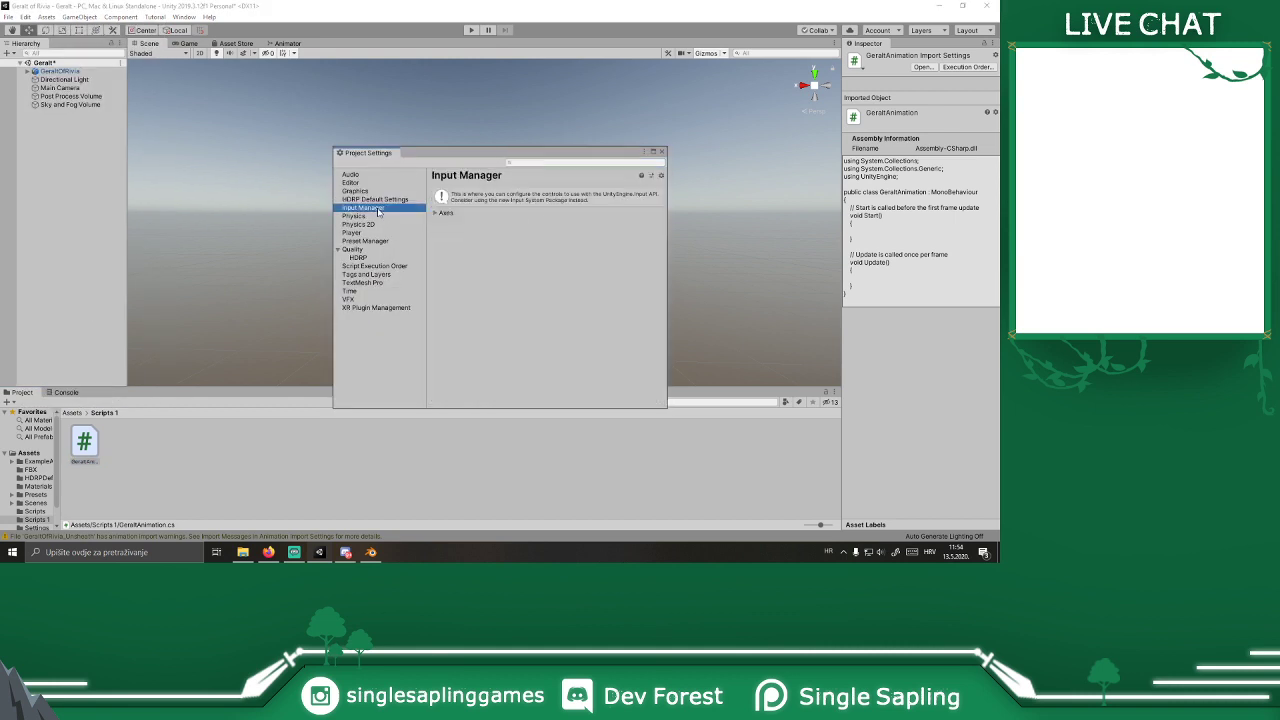
pyautogui.click(374, 266)
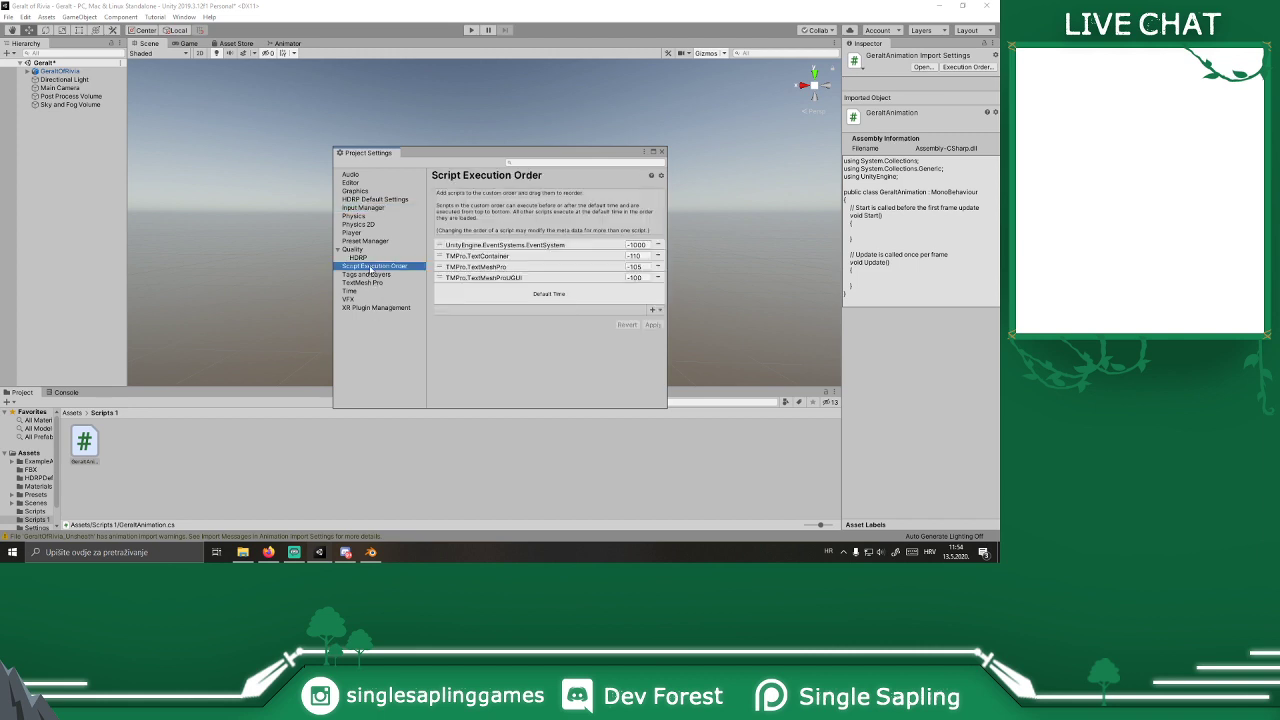
pyautogui.click(366, 182)
pyautogui.click(364, 191)
pyautogui.click(368, 199)
pyautogui.click(364, 207)
pyautogui.click(368, 216)
pyautogui.click(370, 224)
pyautogui.click(370, 242)
pyautogui.click(370, 283)
pyautogui.click(372, 291)
pyautogui.click(370, 308)
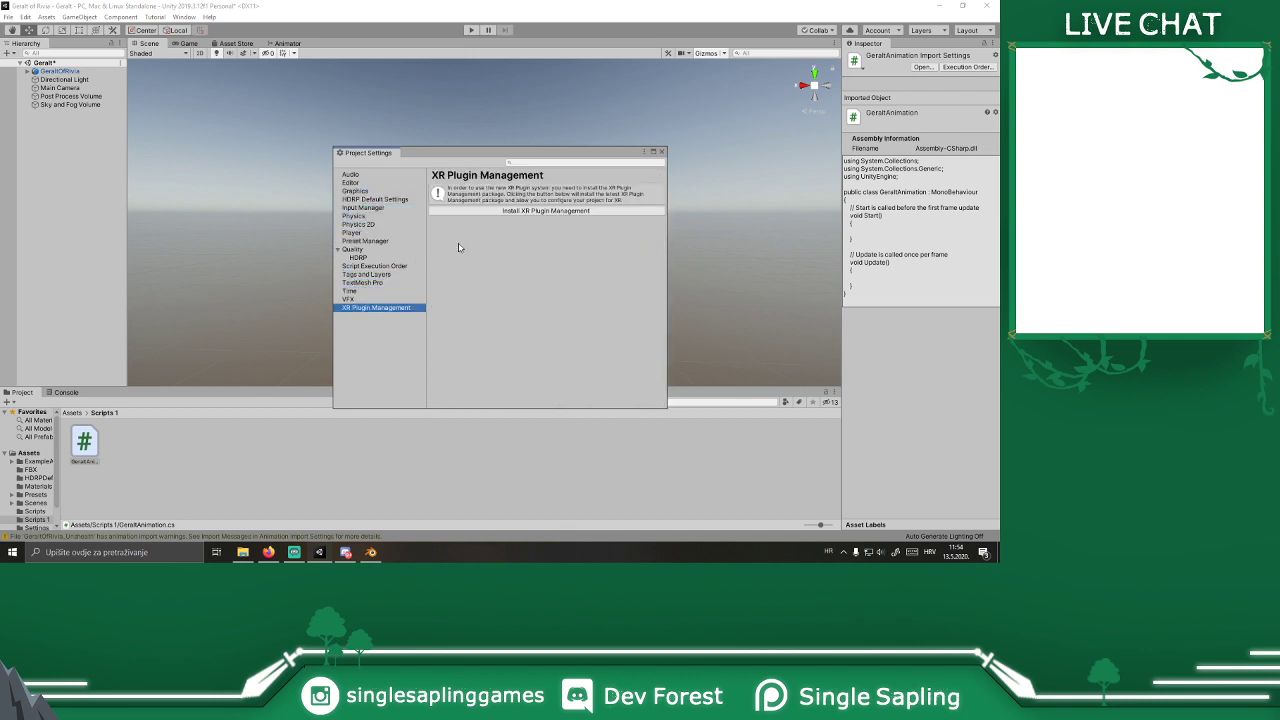
pyautogui.click(661, 152)
# Step: Show the External Tools settings in Preferences
pyautogui.click(26, 17)
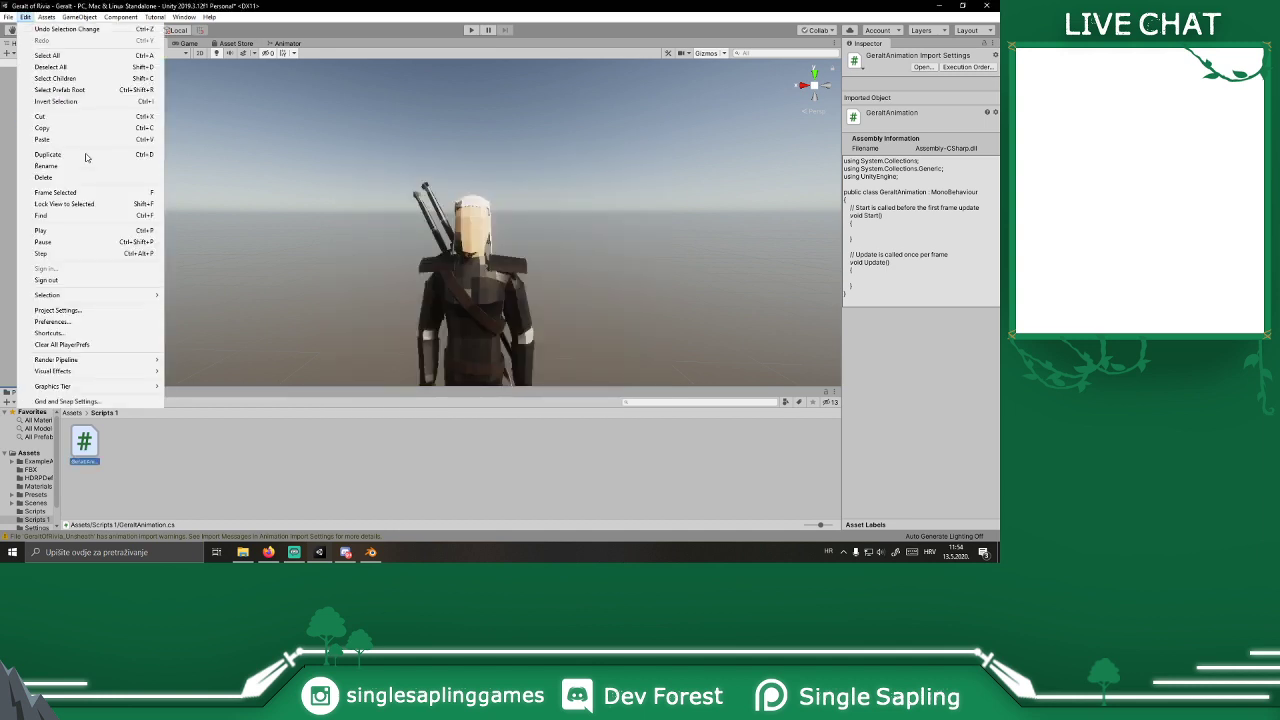
pyautogui.click(78, 322)
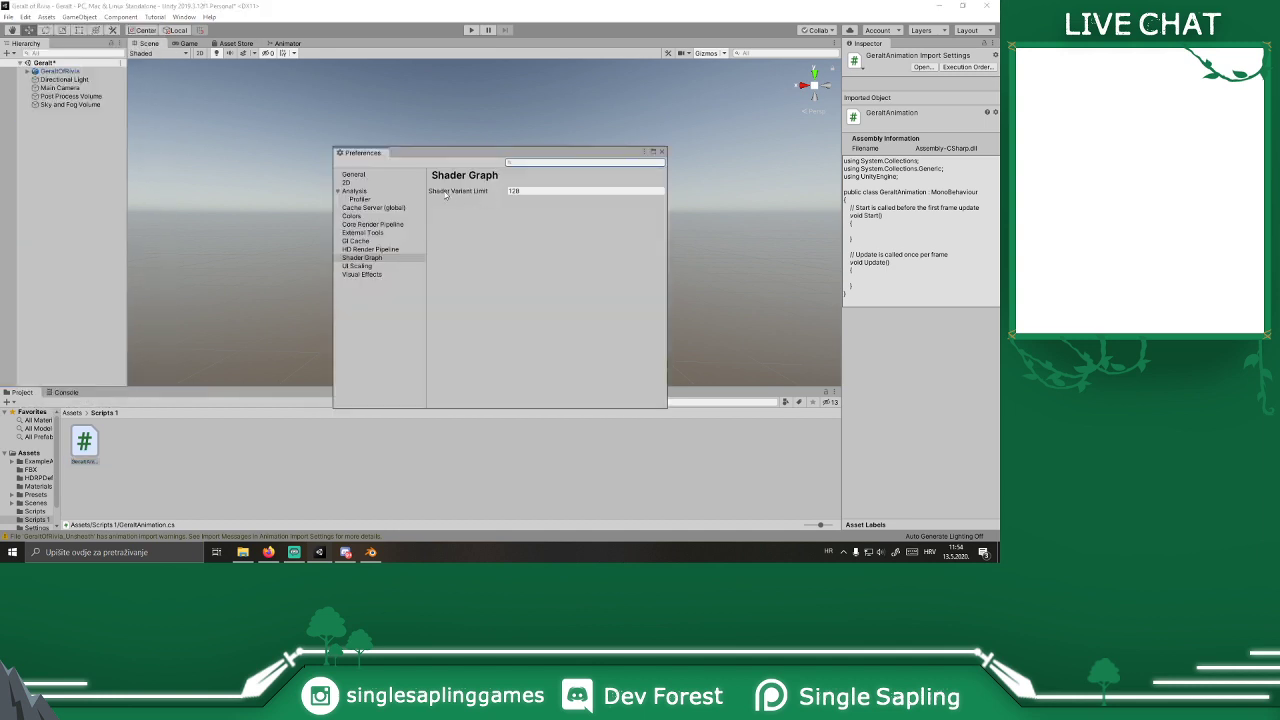
pyautogui.click(370, 207)
pyautogui.click(368, 216)
pyautogui.click(370, 224)
pyautogui.click(372, 232)
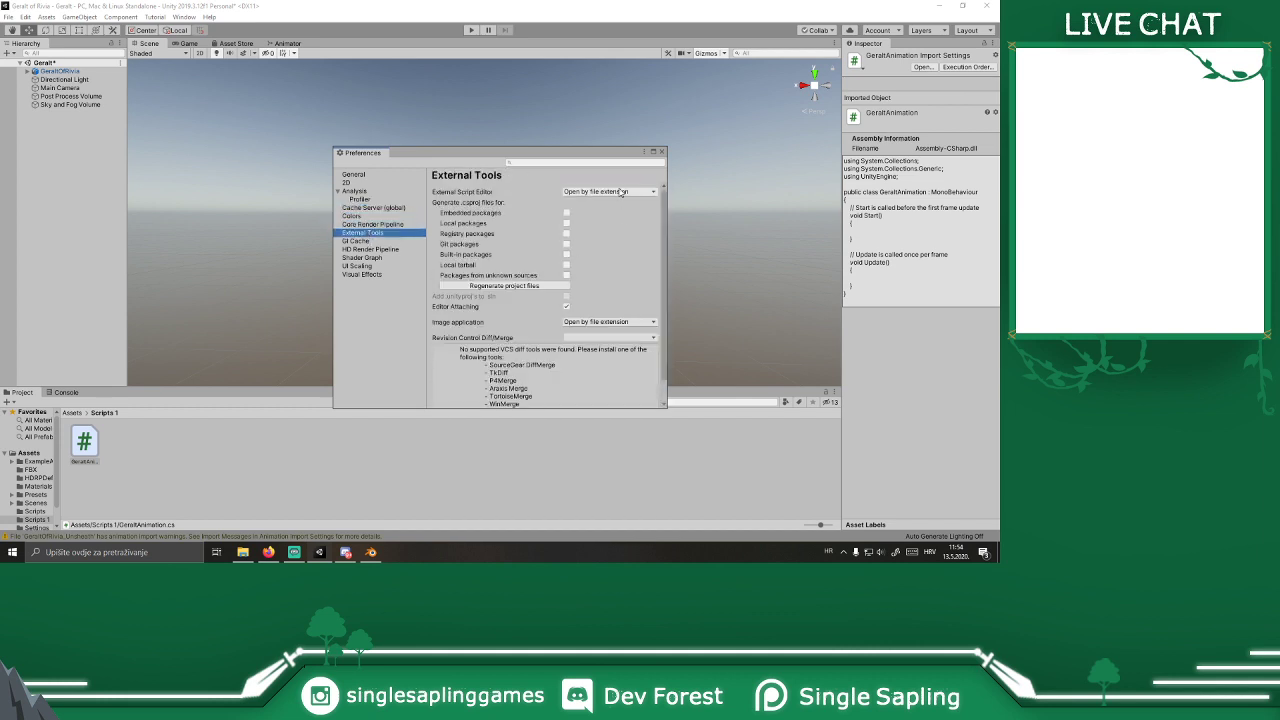
# Step: Examine the available External Script Editor choices and the remaining External Tools options
pyautogui.scroll(-1, 549, 241)
pyautogui.scroll(1, 549, 241)
pyautogui.click(614, 192)
pyautogui.click(613, 196)
pyautogui.click(626, 193)
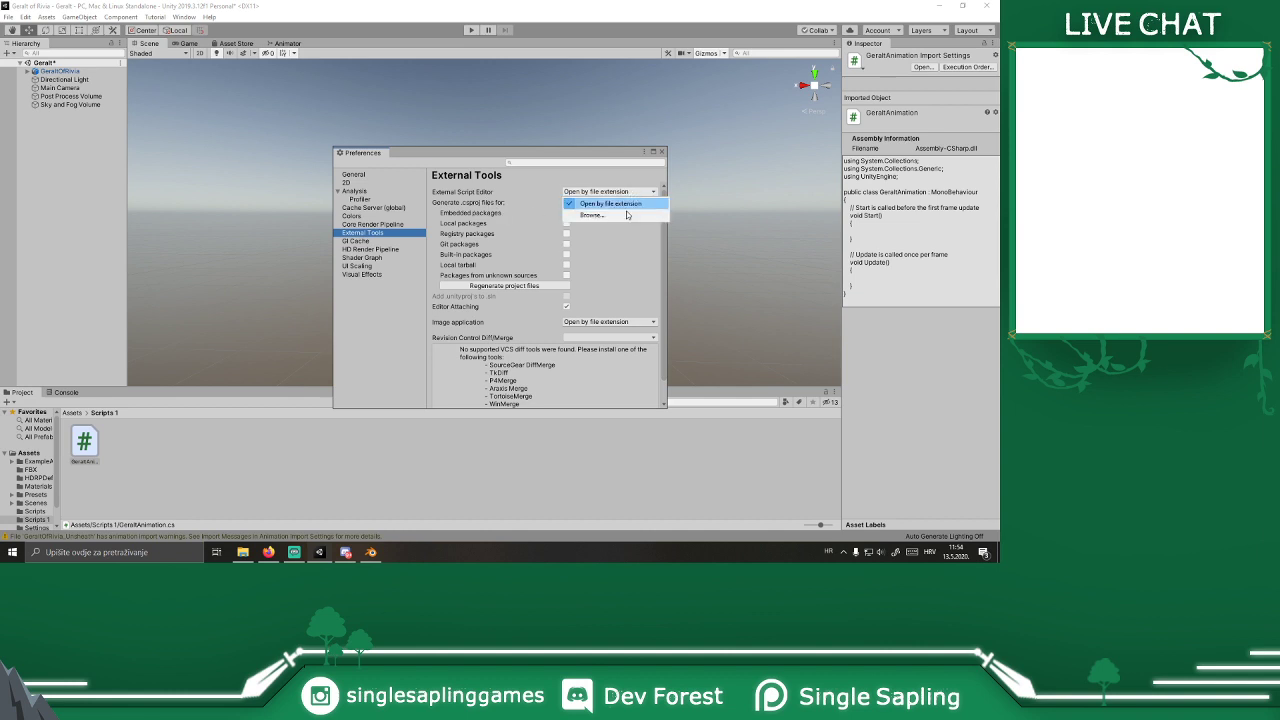
pyautogui.click(648, 289)
pyautogui.scroll(-1, 614, 297)
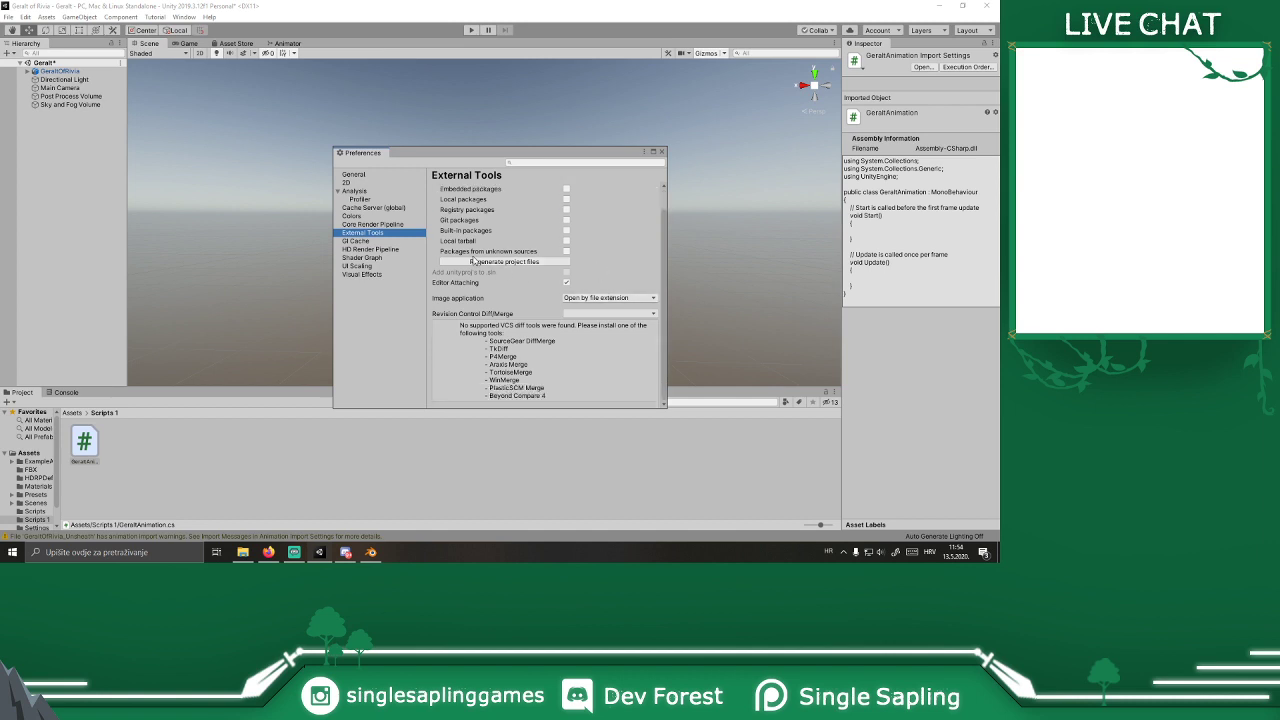
pyautogui.scroll(1, 530, 307)
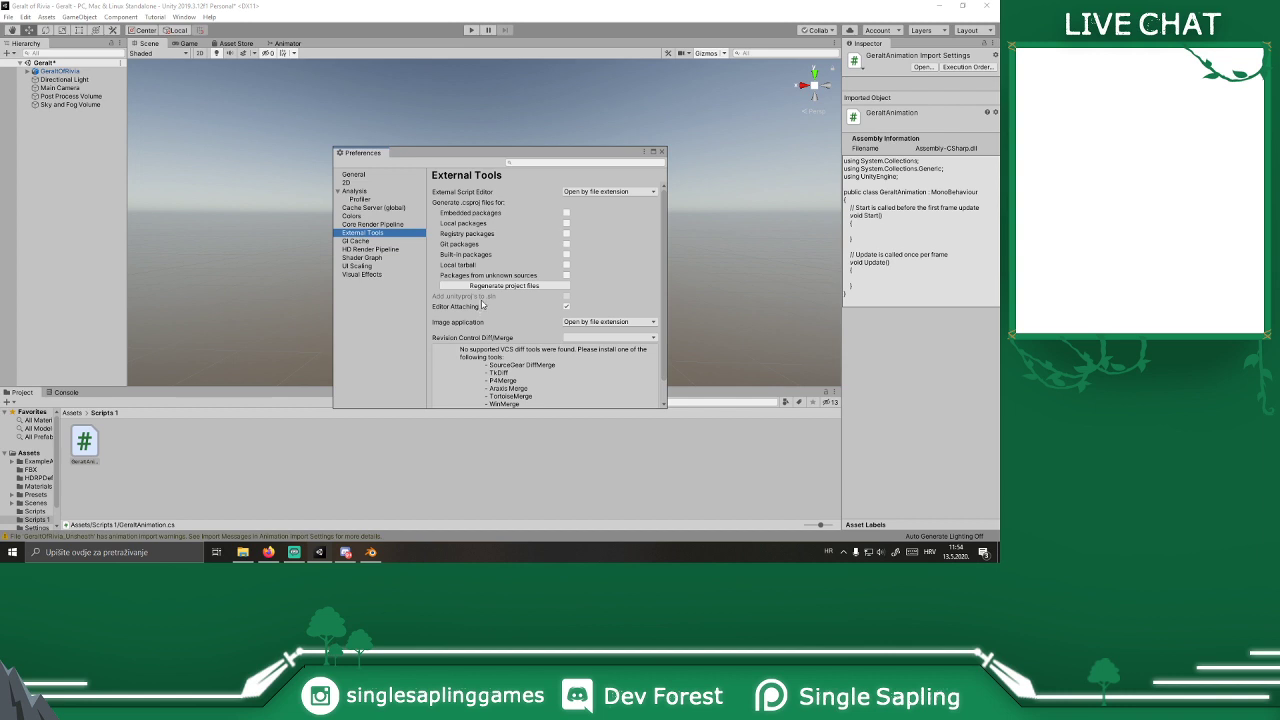
pyautogui.scroll(-1, 522, 312)
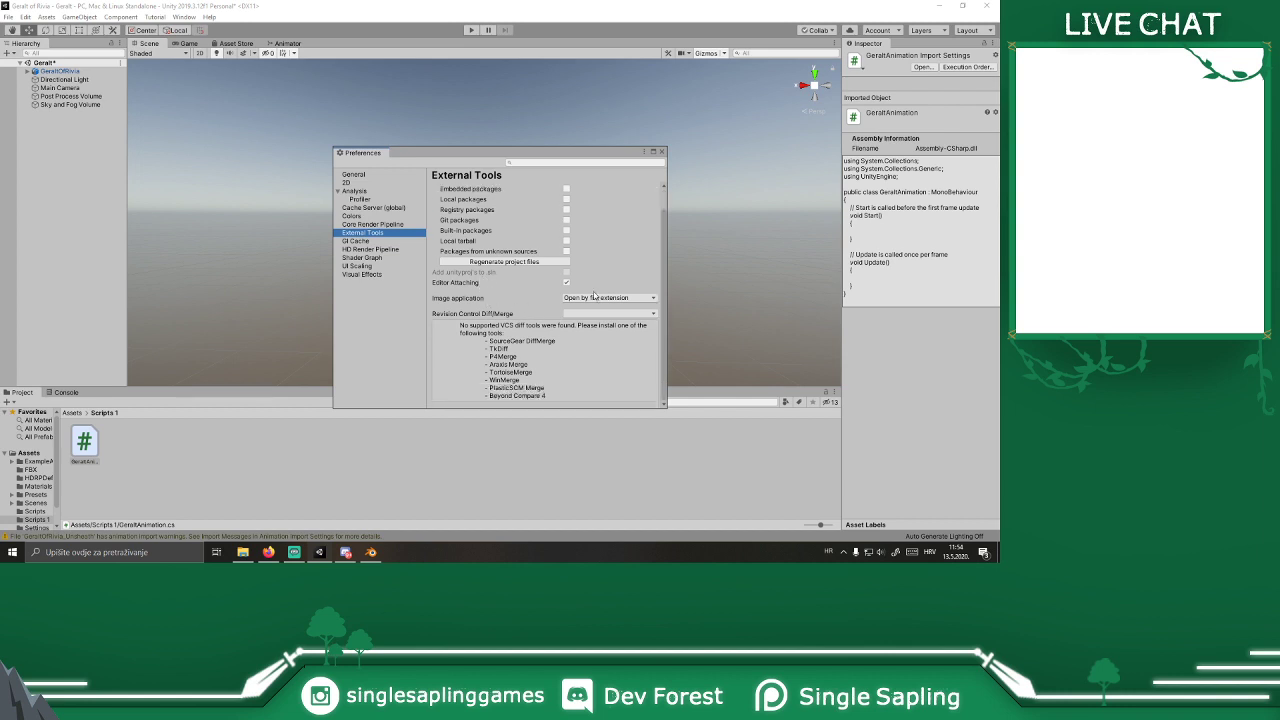
pyautogui.scroll(1, 605, 303)
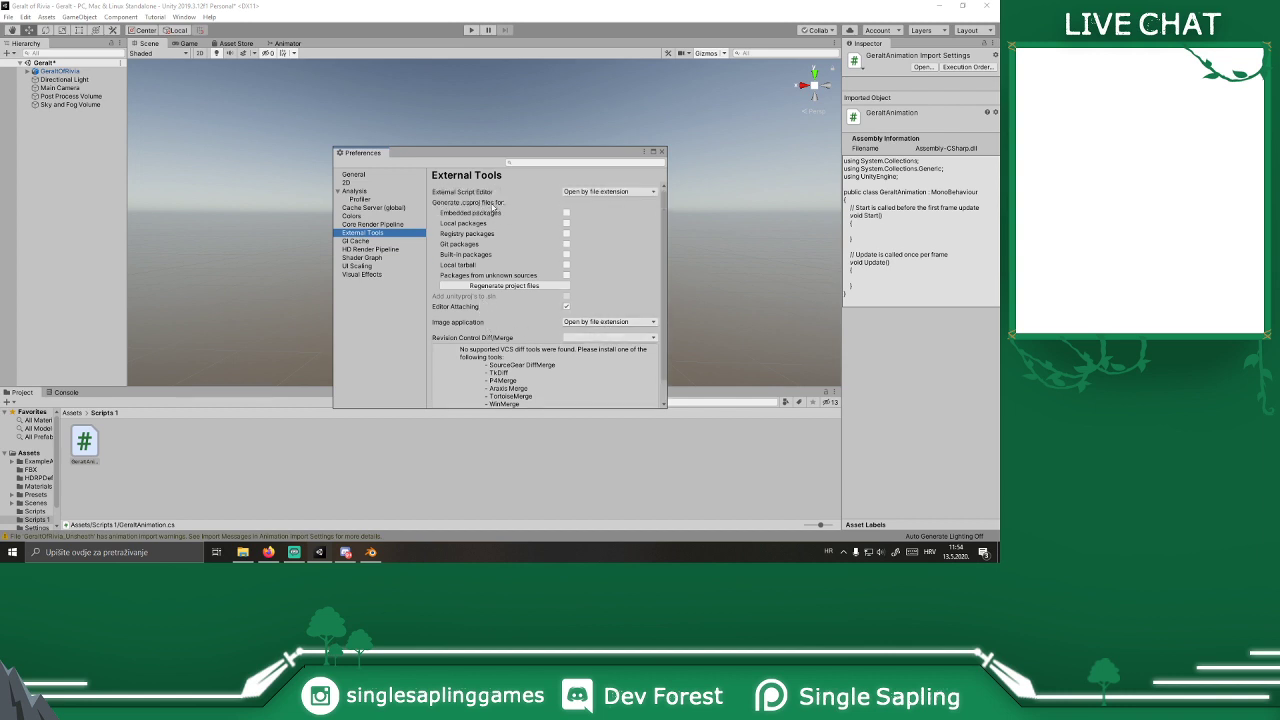
# Step: Browse for a custom External Script Editor application, going to the Program Files (x86) folder on drive C
pyautogui.click(624, 193)
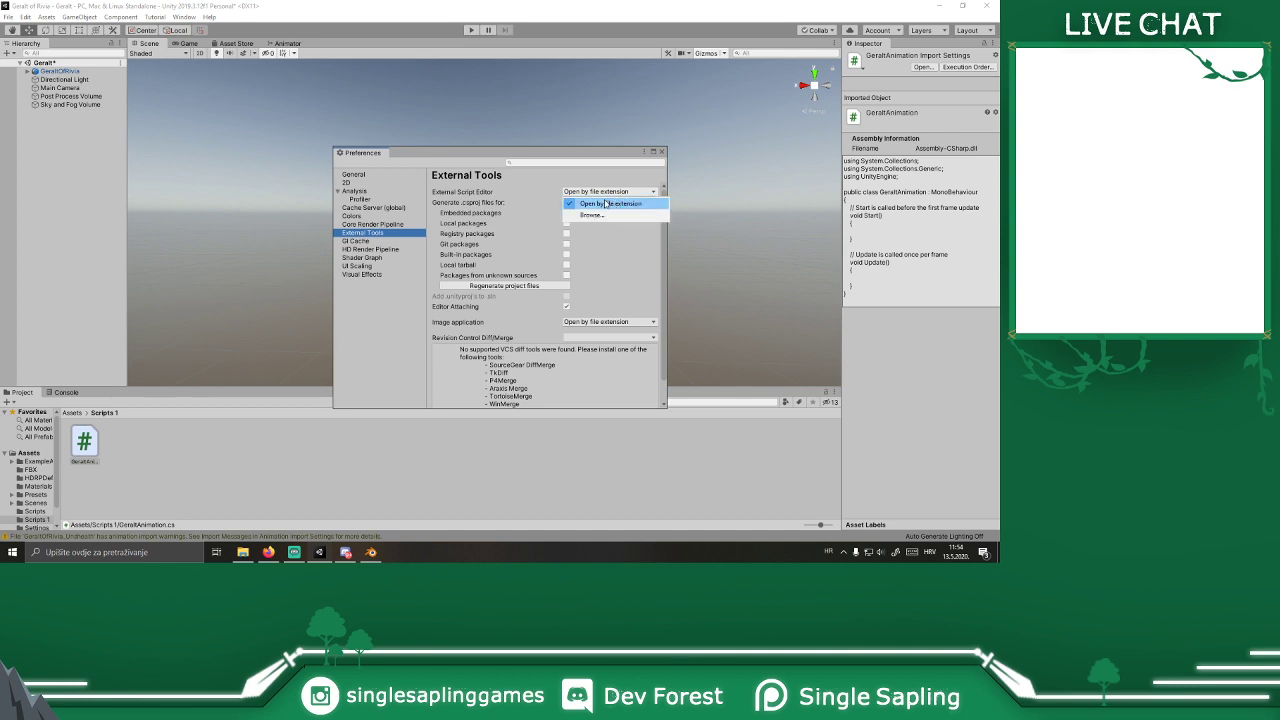
pyautogui.click(604, 204)
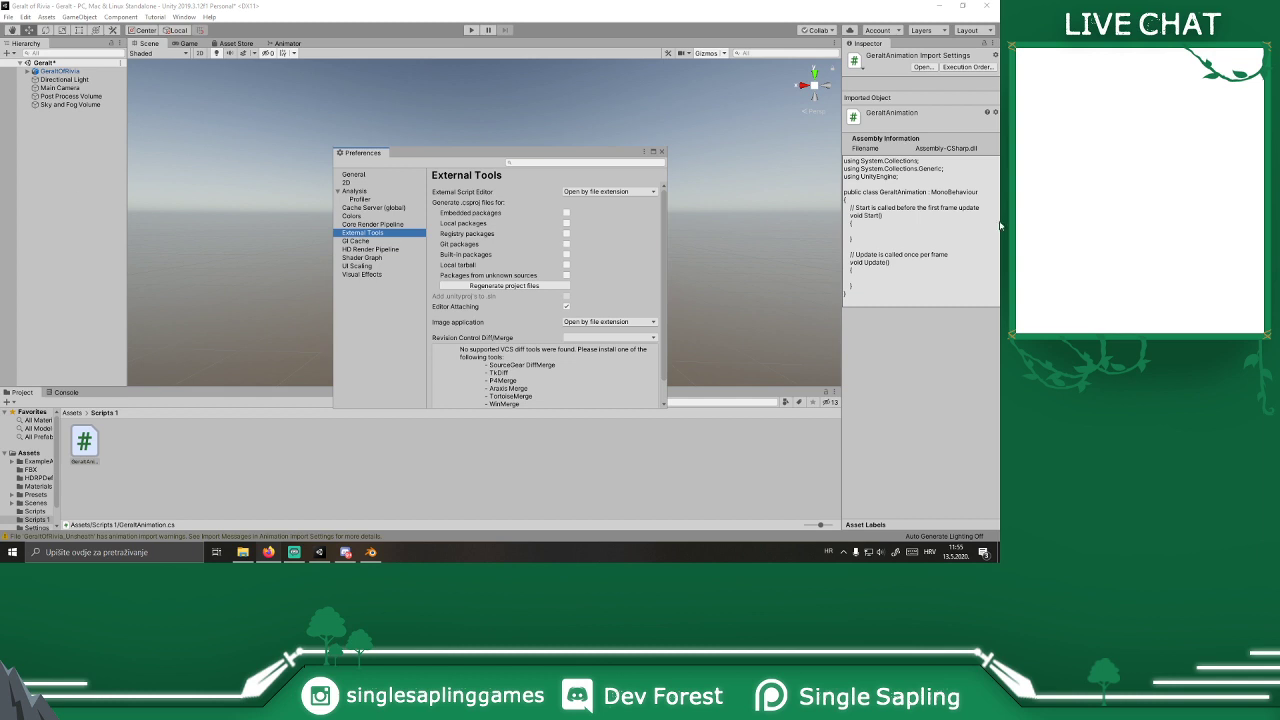
pyautogui.click(636, 191)
pyautogui.click(620, 212)
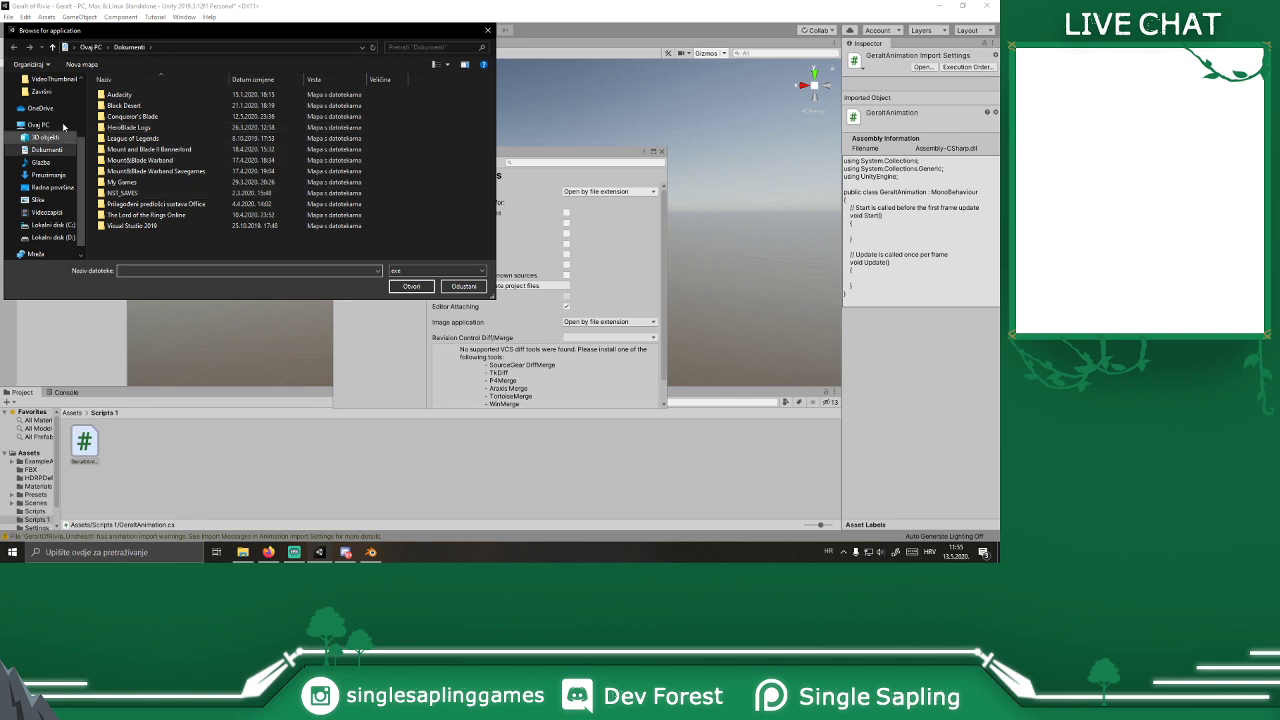
pyautogui.click(50, 225)
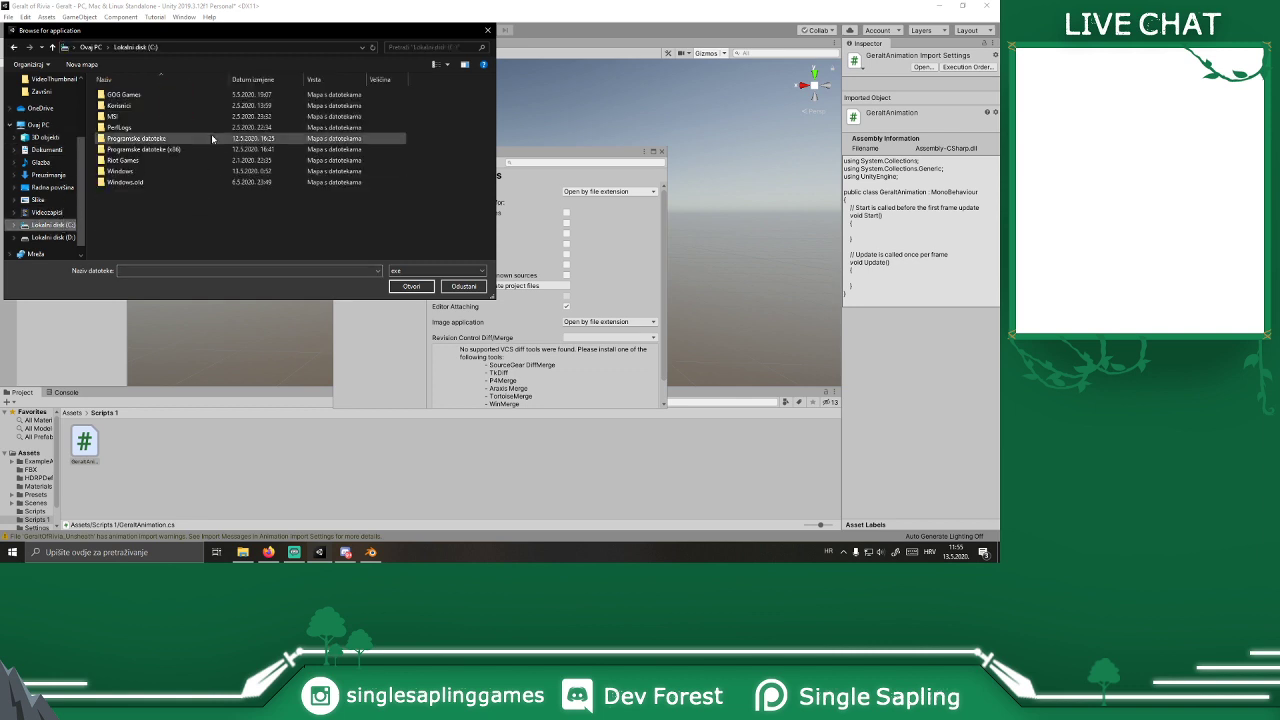
pyautogui.doubleClick(155, 149)
pyautogui.moveTo(239, 31); pyautogui.dragTo(439, 89)
pyautogui.scroll(-2, 385, 213)
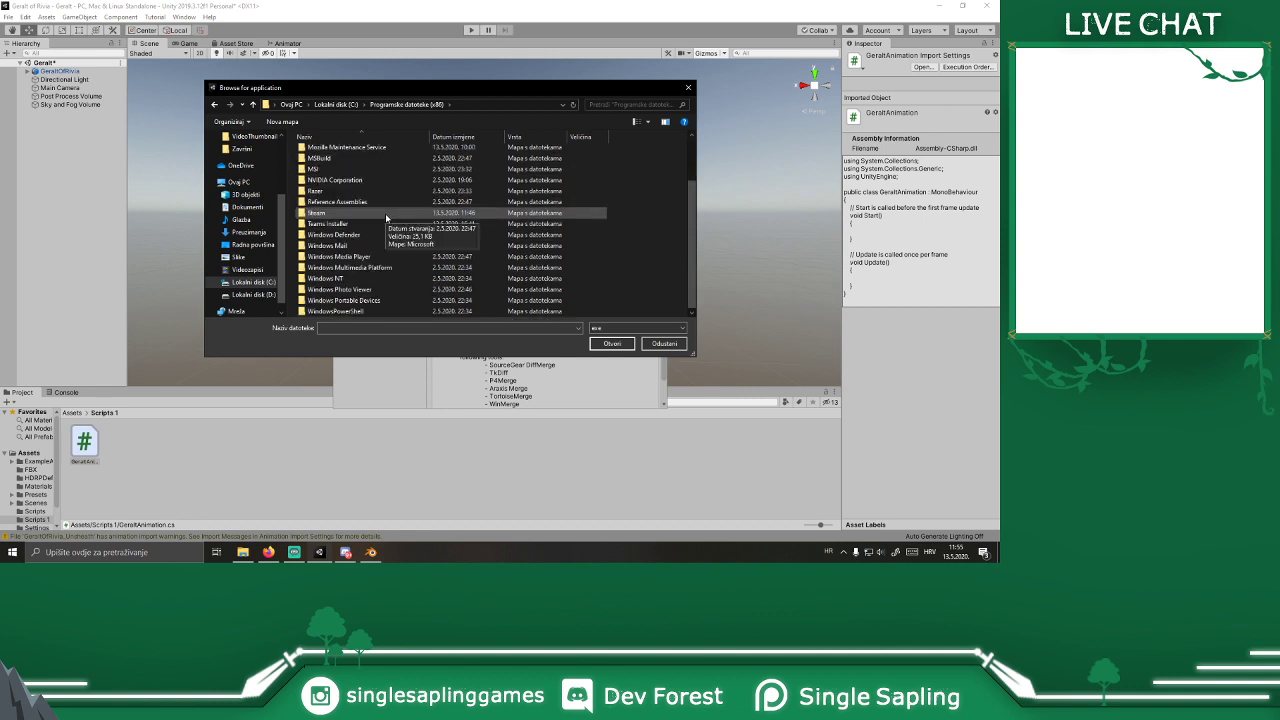
pyautogui.scroll(1, 386, 217)
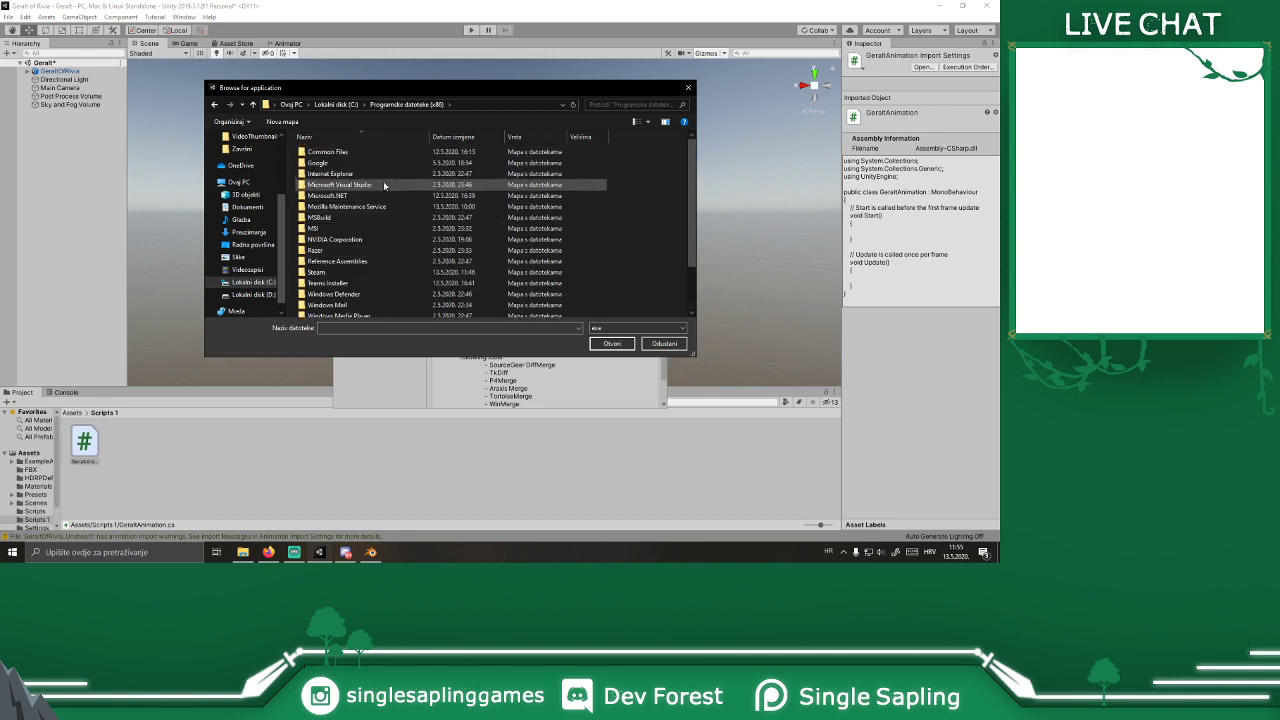
# Step: Set devenv from Microsoft Visual Studio/2019/Community/Common7/IDE as the External Script Editor and close Preferences
pyautogui.doubleClick(383, 176)
pyautogui.doubleClick(365, 152)
pyautogui.doubleClick(364, 153)
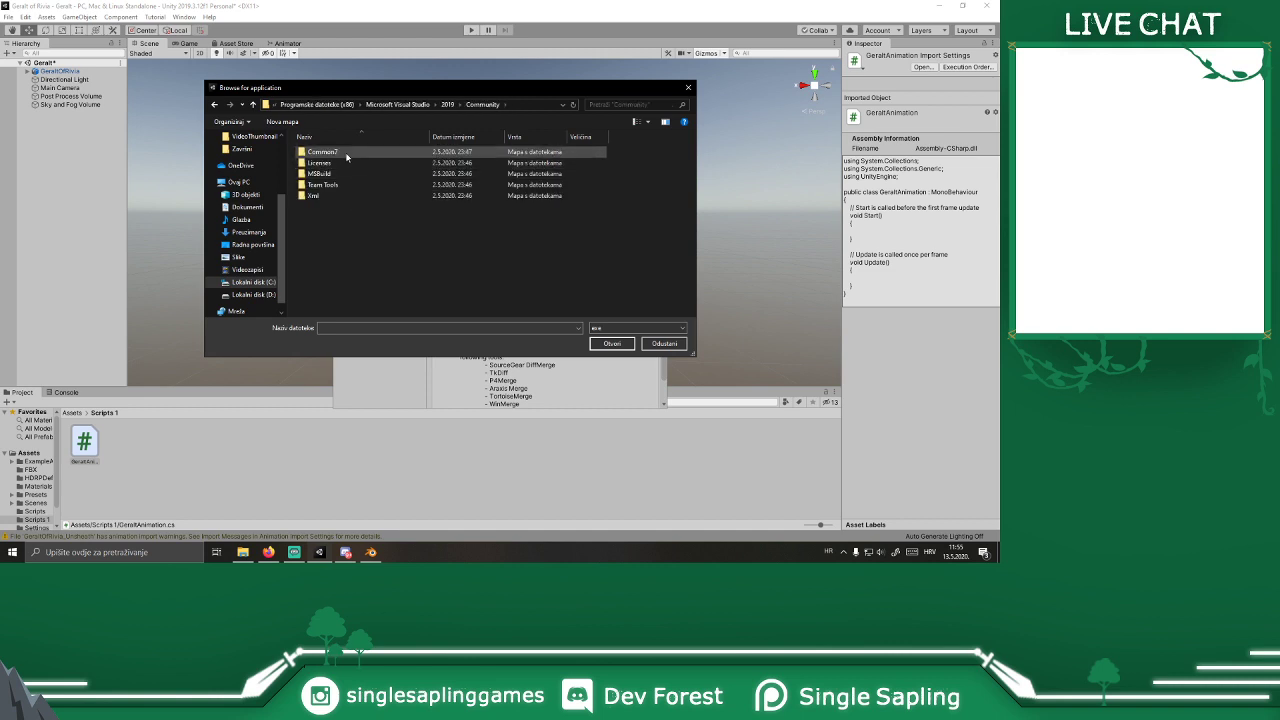
pyautogui.doubleClick(347, 153)
pyautogui.doubleClick(347, 153)
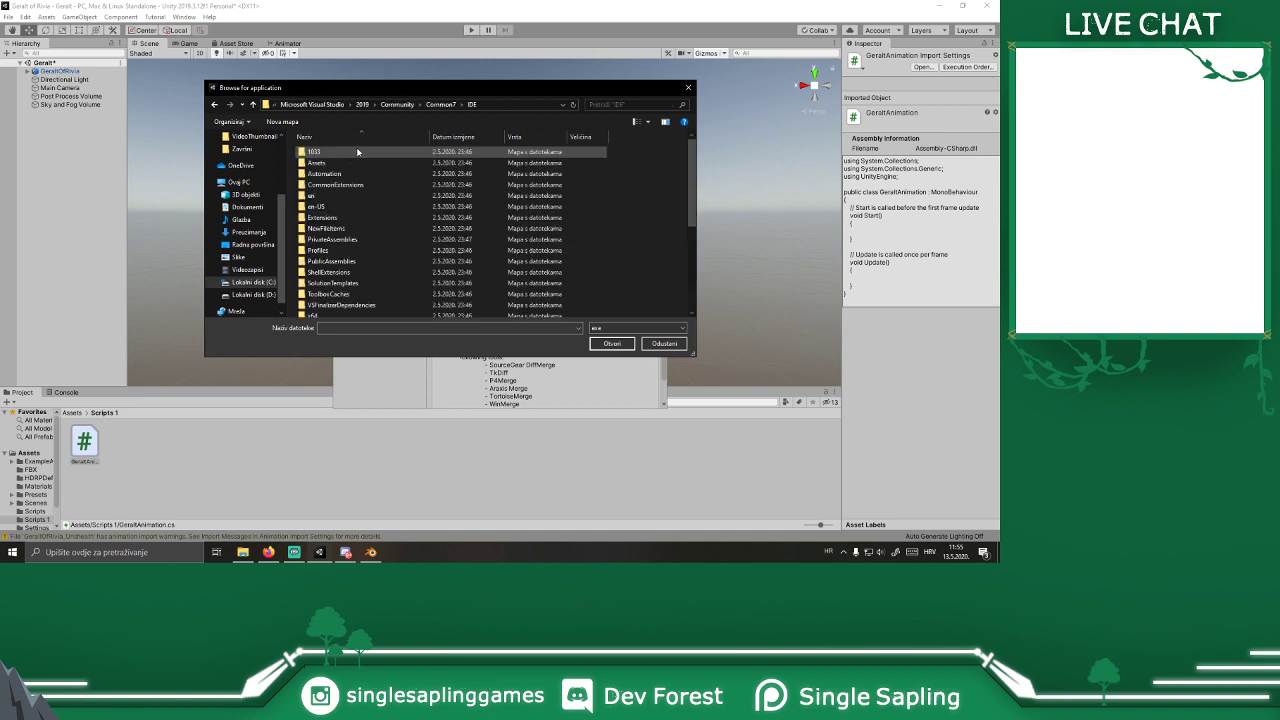
pyautogui.scroll(-10, 380, 225)
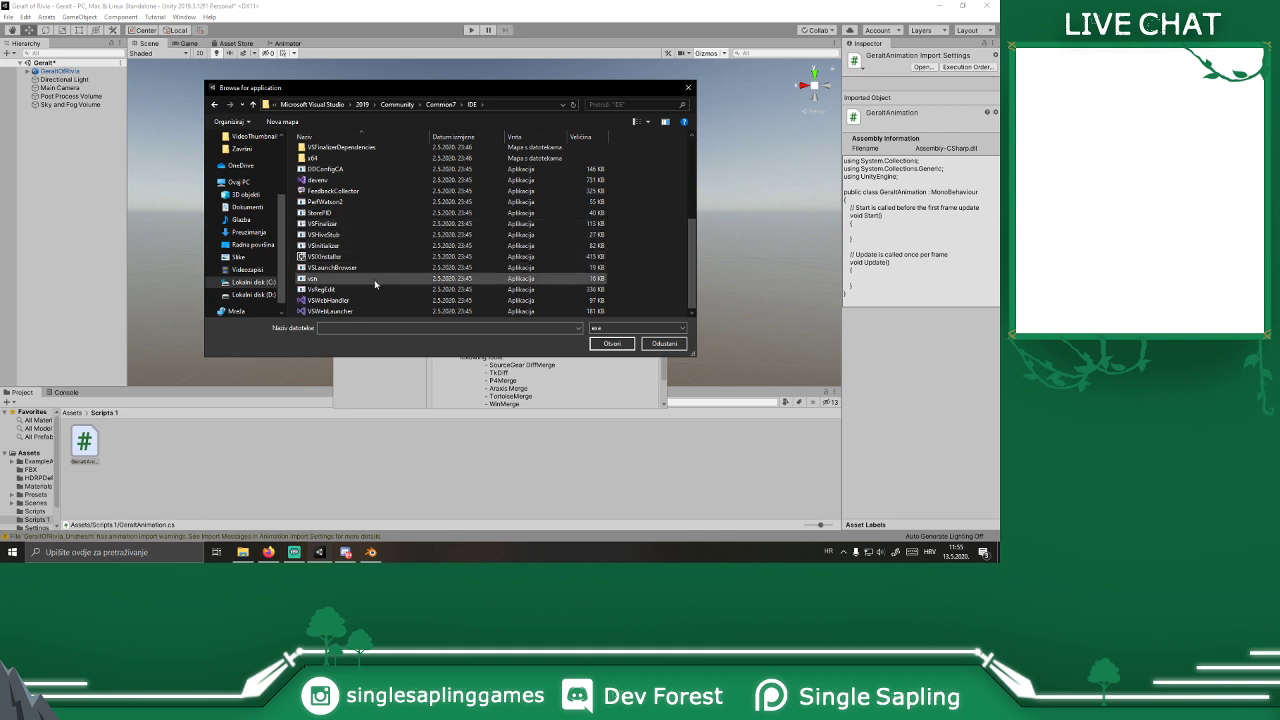
pyautogui.scroll(1, 396, 308)
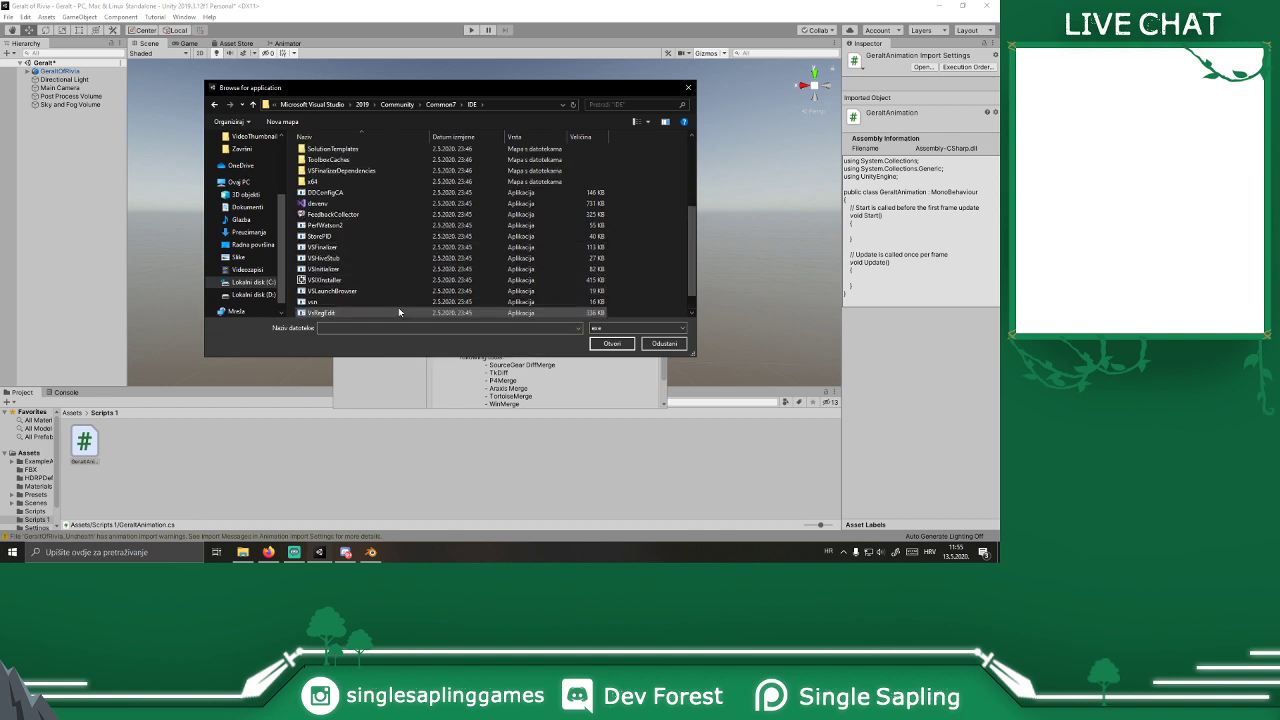
pyautogui.doubleClick(338, 203)
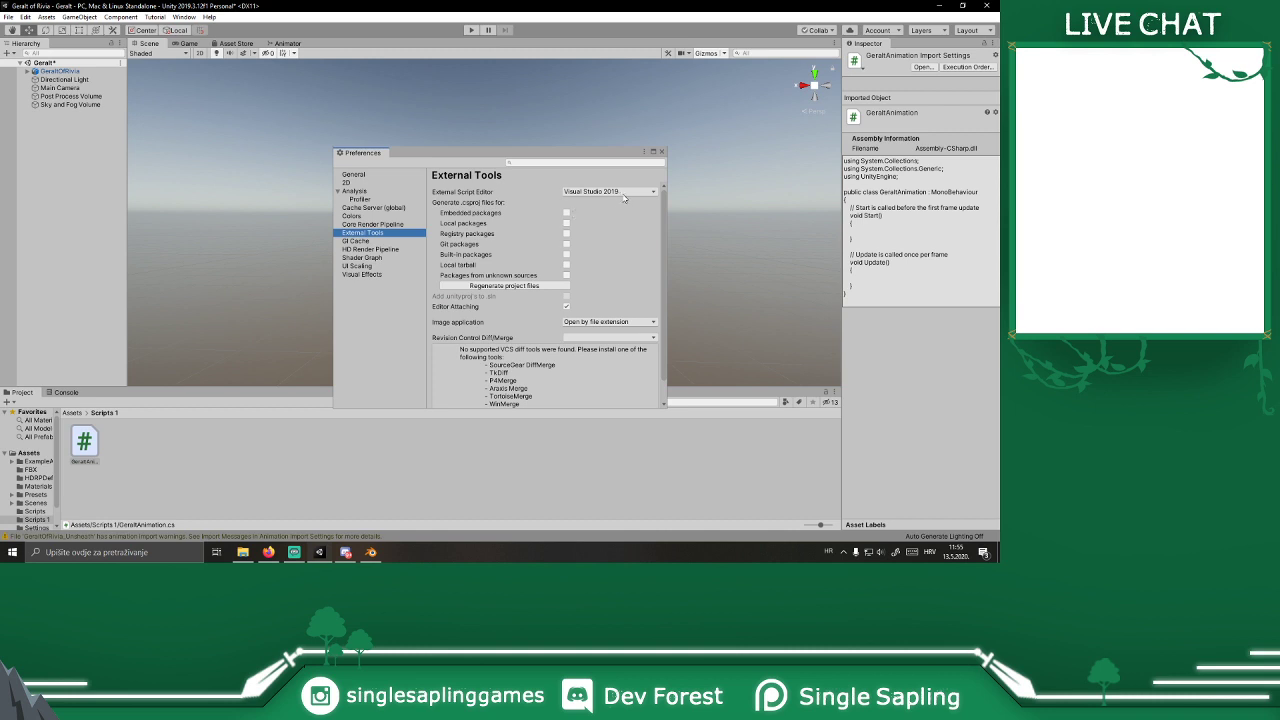
pyautogui.click(661, 153)
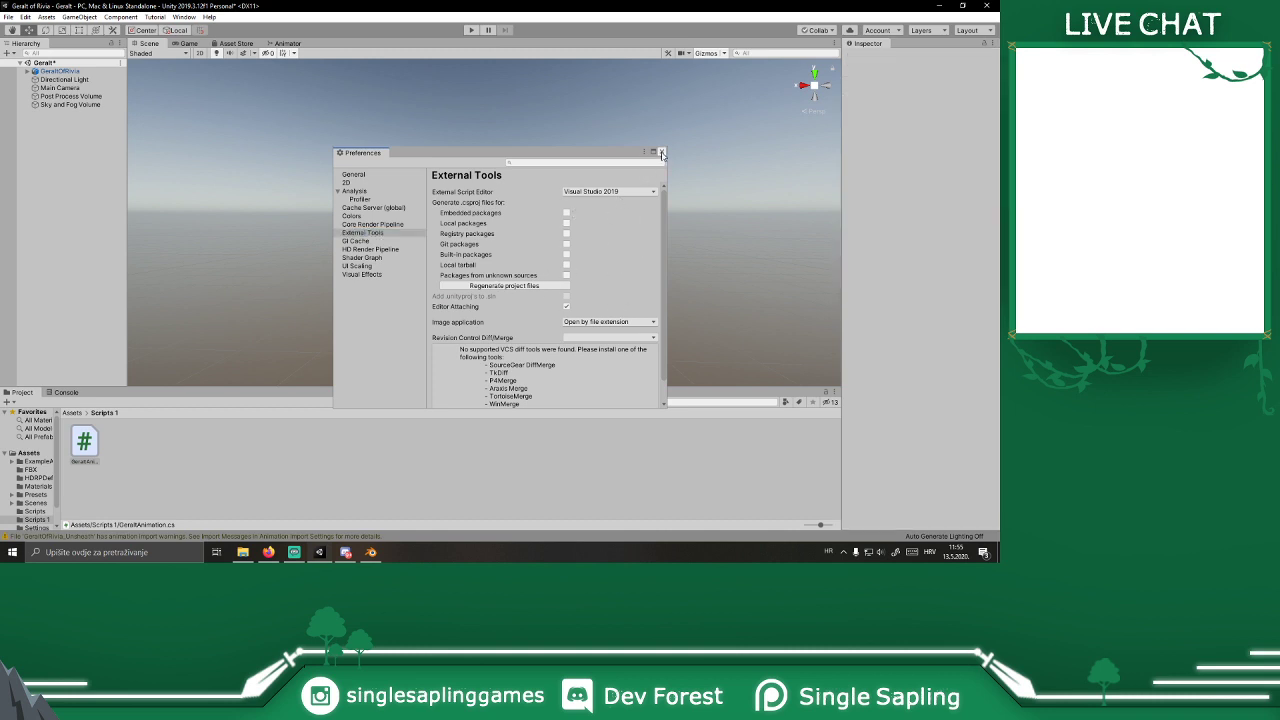
# Step: Open the GeraltAnimation script in Visual Studio, adjust the system volume and dismiss the setup error dialog
pyautogui.doubleClick(88, 445)
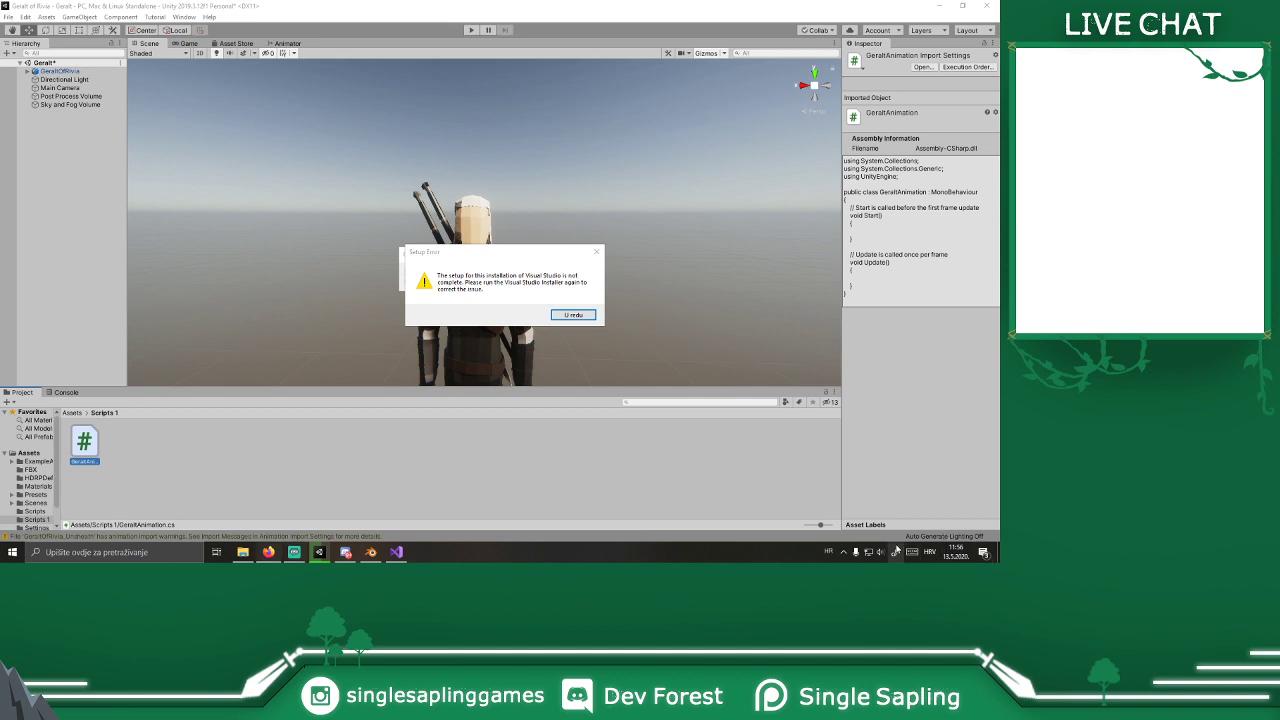
pyautogui.click(880, 552)
pyautogui.moveTo(870, 527); pyautogui.dragTo(968, 527)
pyautogui.click(643, 551)
pyautogui.click(574, 315)
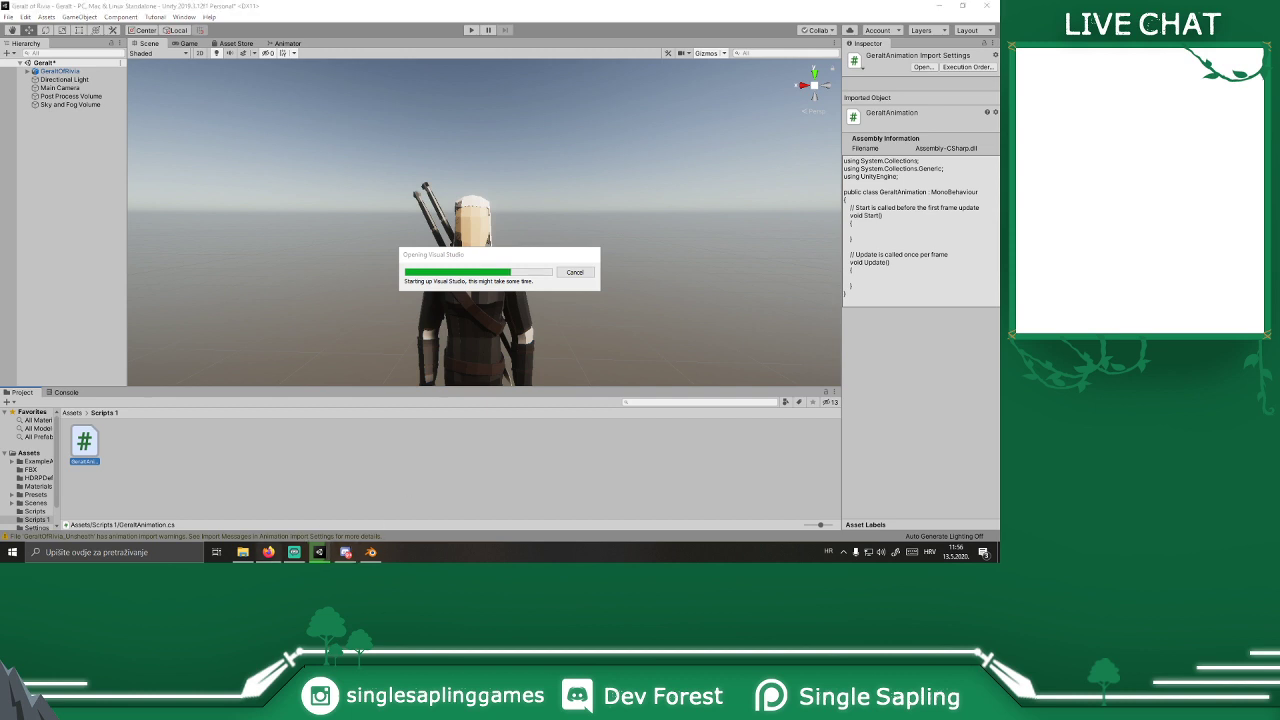
# Step: Switch to Firefox and search Google Images for "geralt in game"
pyautogui.moveTo(999, 8); pyautogui.dragTo(577, 8)
pyautogui.click(518, 28)
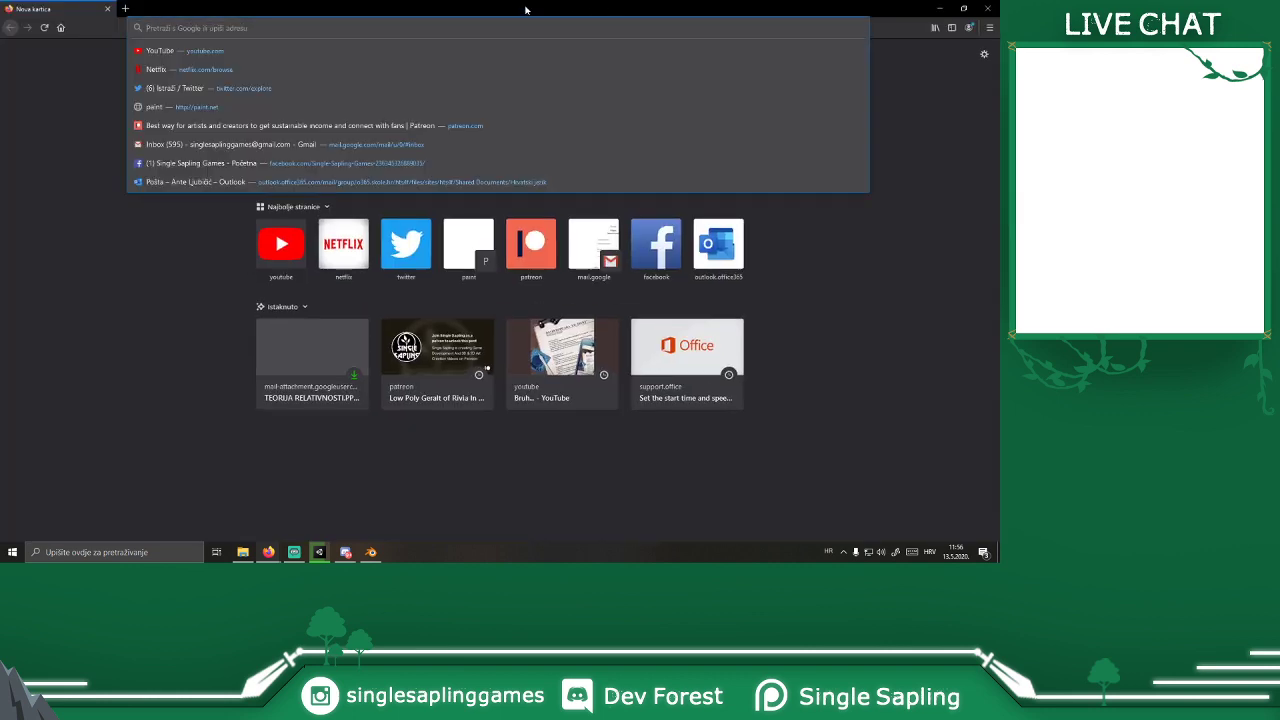
pyautogui.write('geralt in')
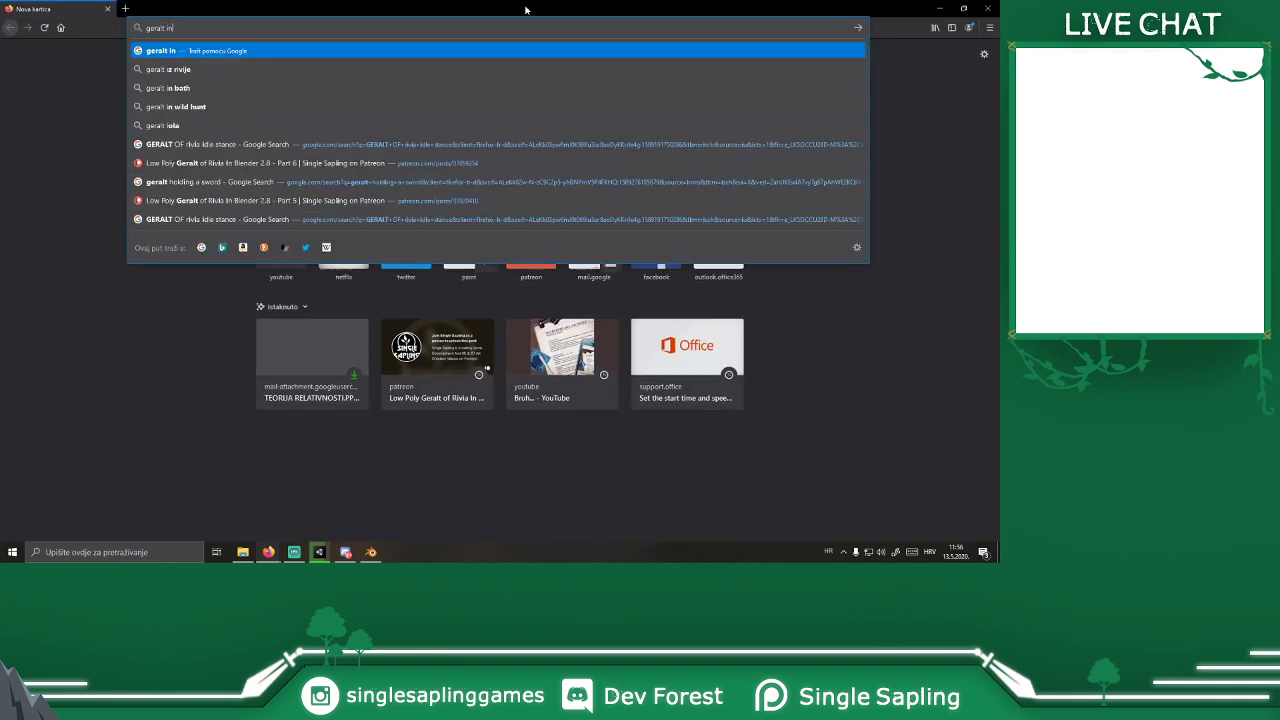
pyautogui.write(' game')
pyautogui.press('Return')
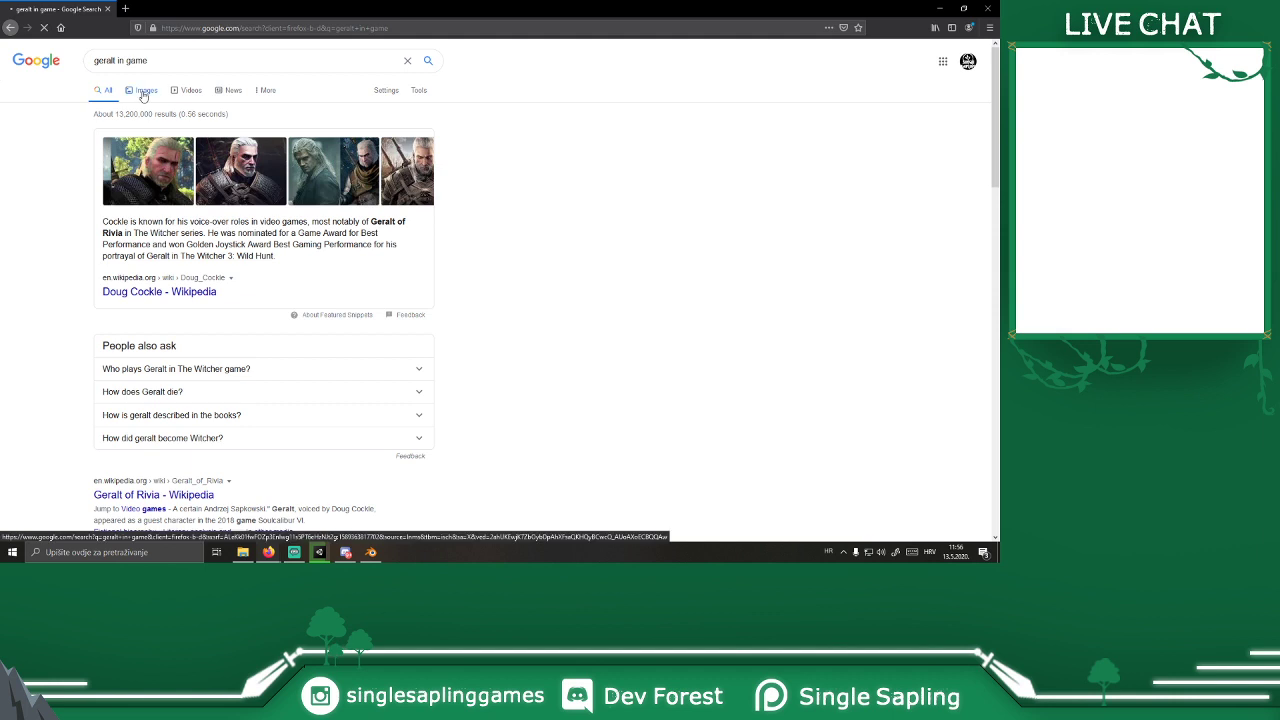
pyautogui.click(138, 90)
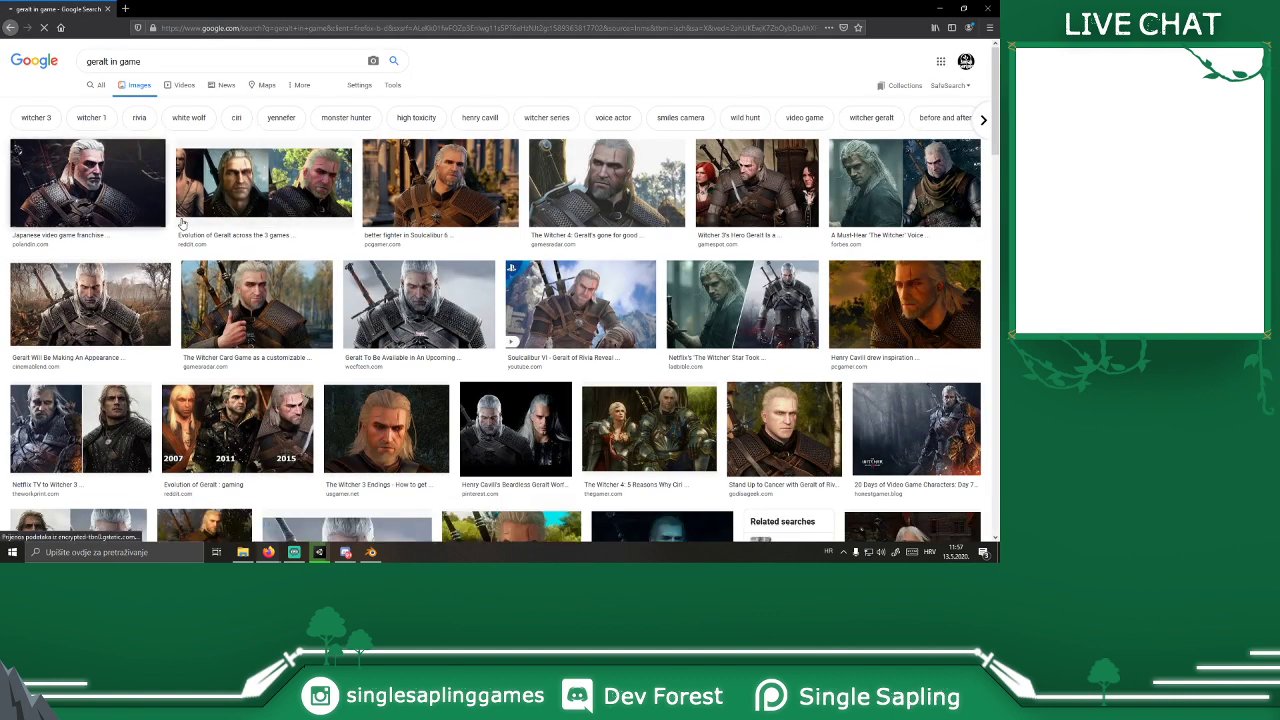
# Step: Examine the in-game Geralt pictures, previewing two PC Gamer results, and return to Unity
pyautogui.click(418, 180)
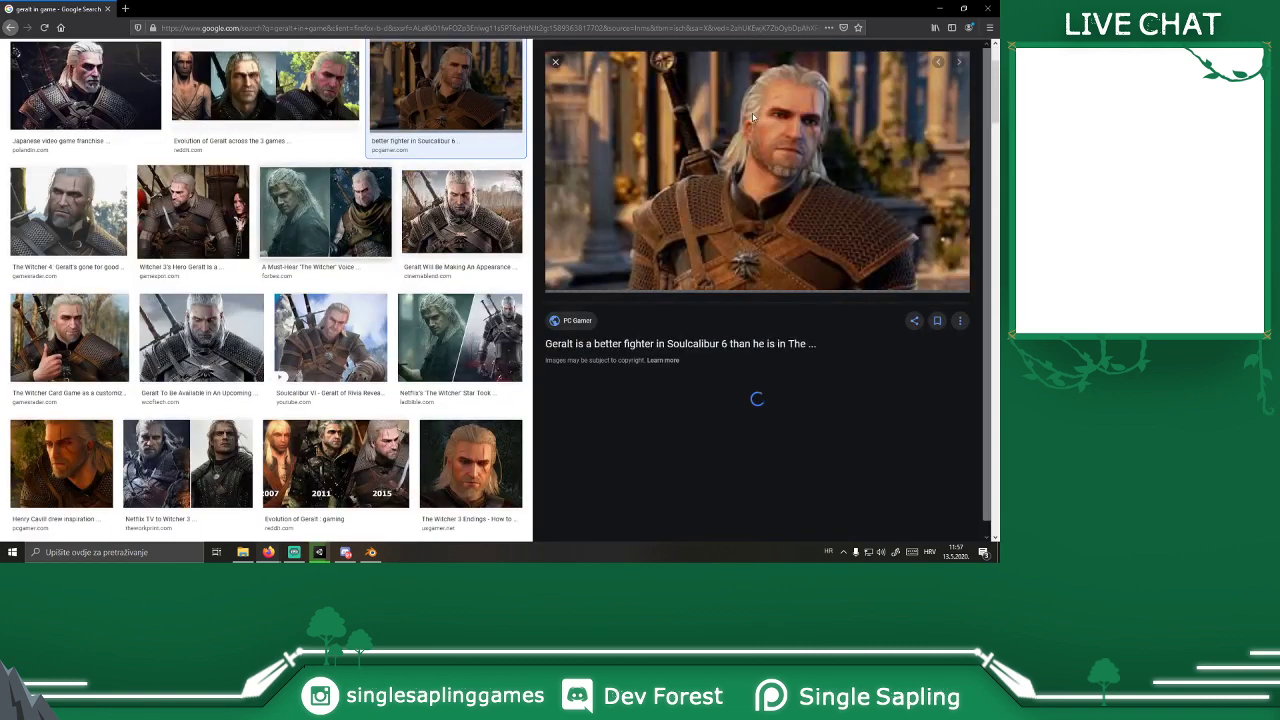
pyautogui.scroll(-2, 209, 222)
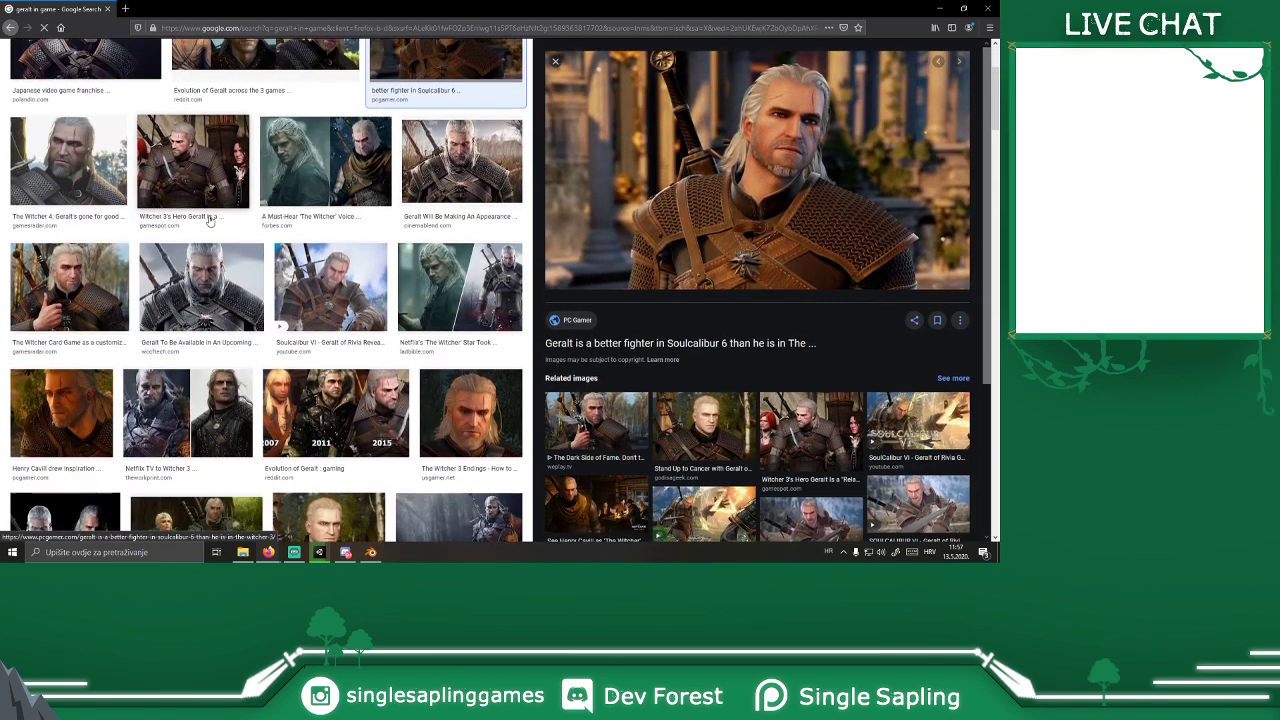
pyautogui.scroll(-4, 209, 222)
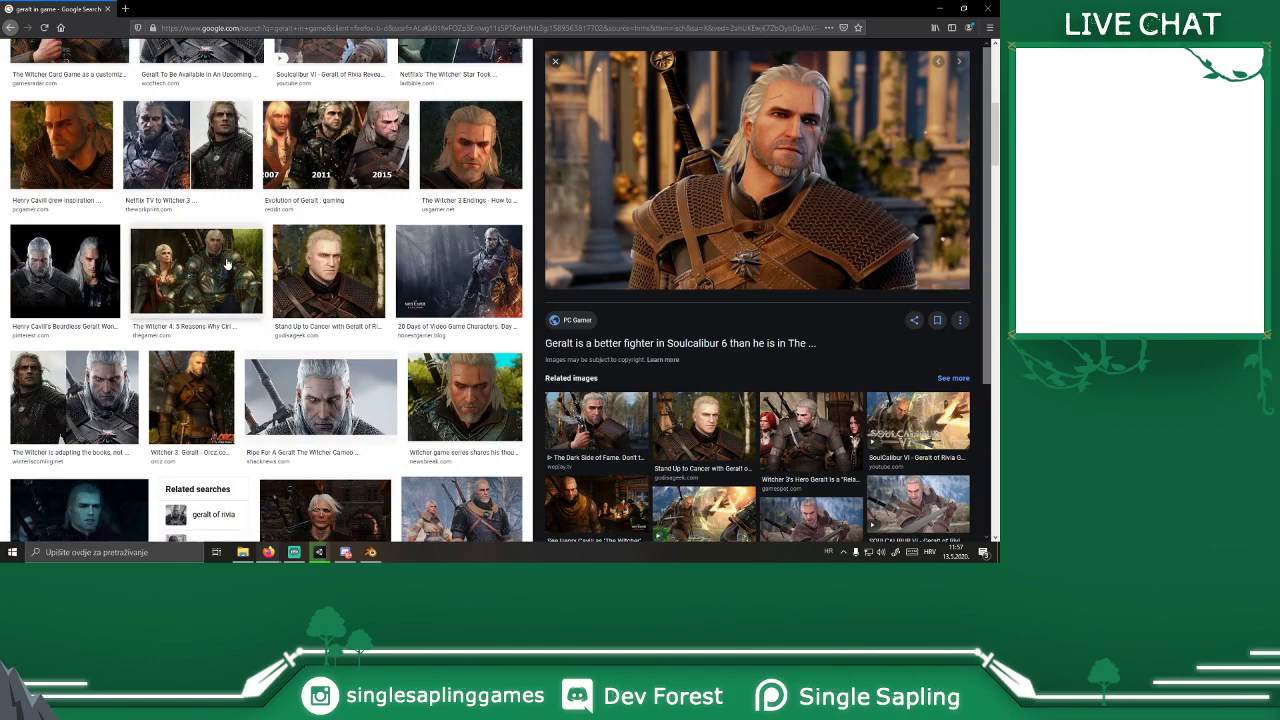
pyautogui.scroll(-2, 265, 330)
pyautogui.scroll(-4, 478, 306)
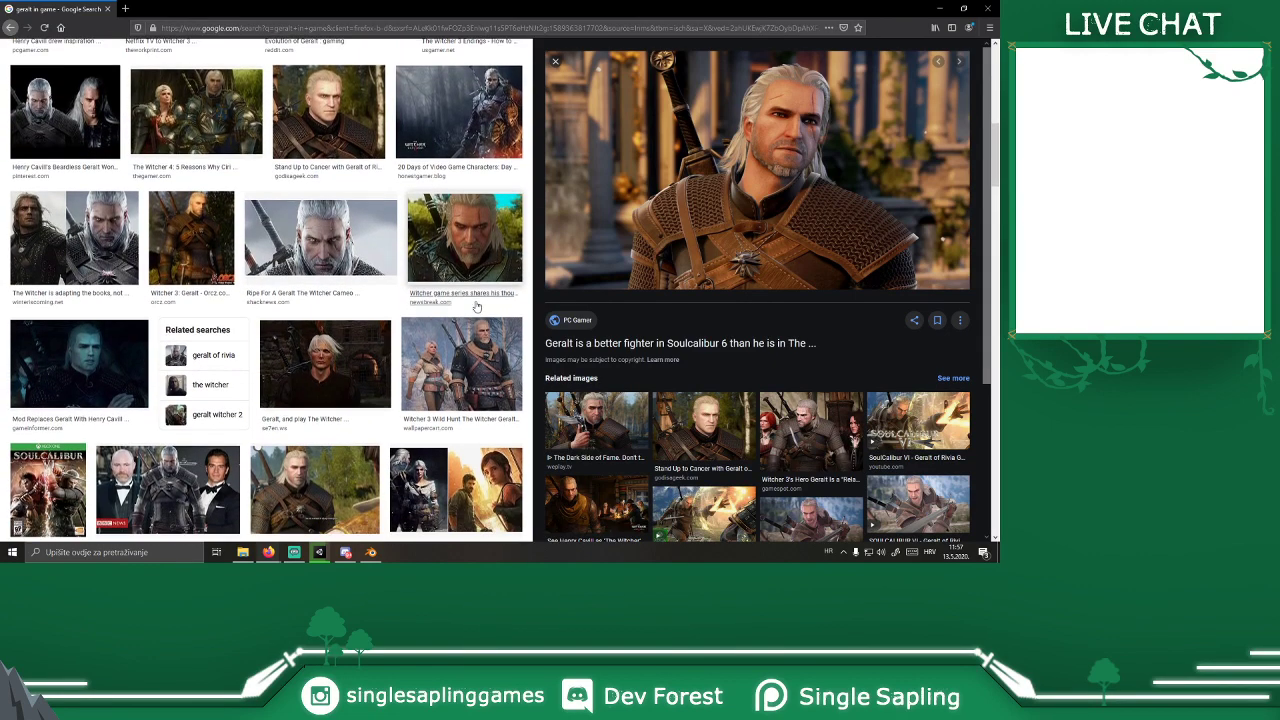
pyautogui.scroll(-5, 477, 308)
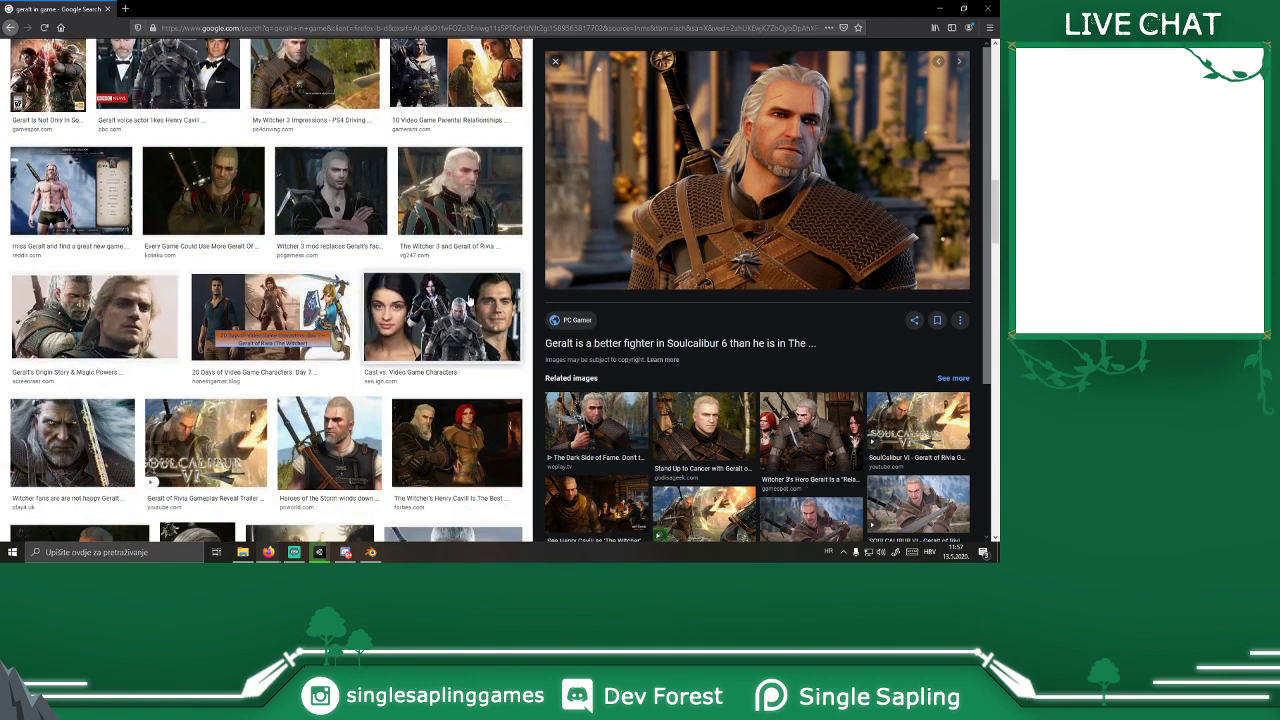
pyautogui.scroll(-5, 468, 302)
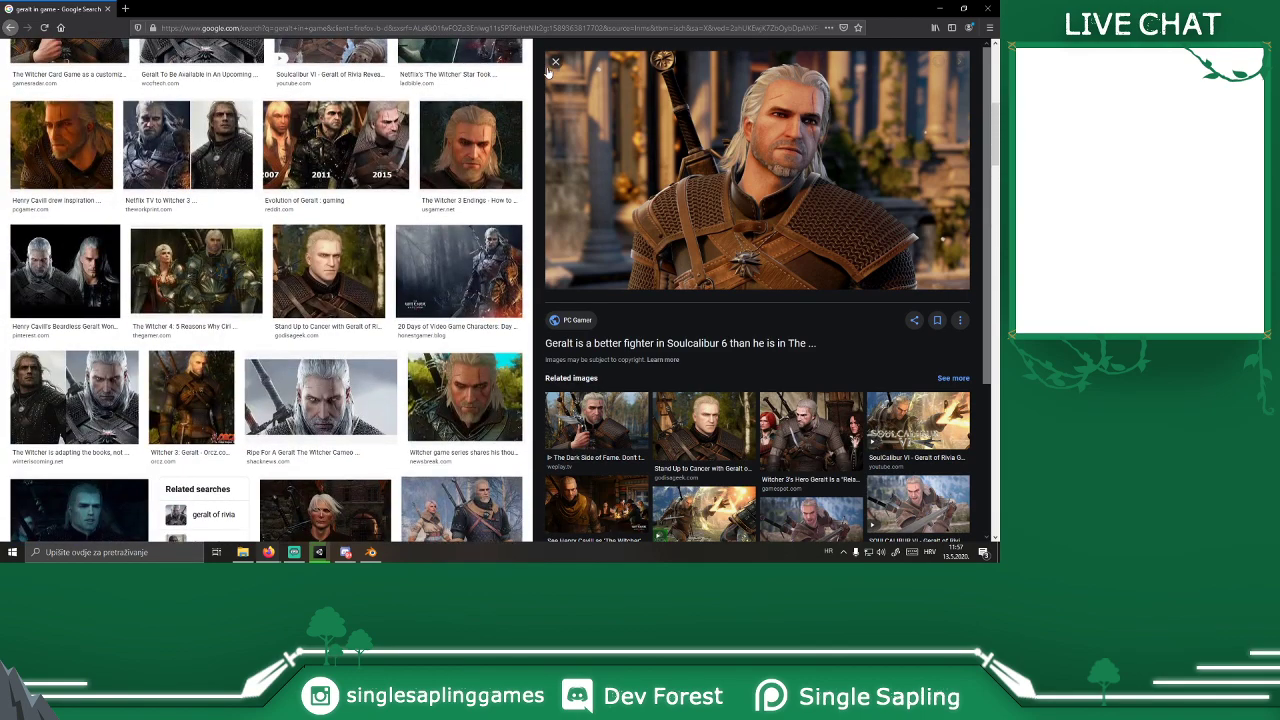
pyautogui.click(555, 63)
pyautogui.scroll(10, 707, 437)
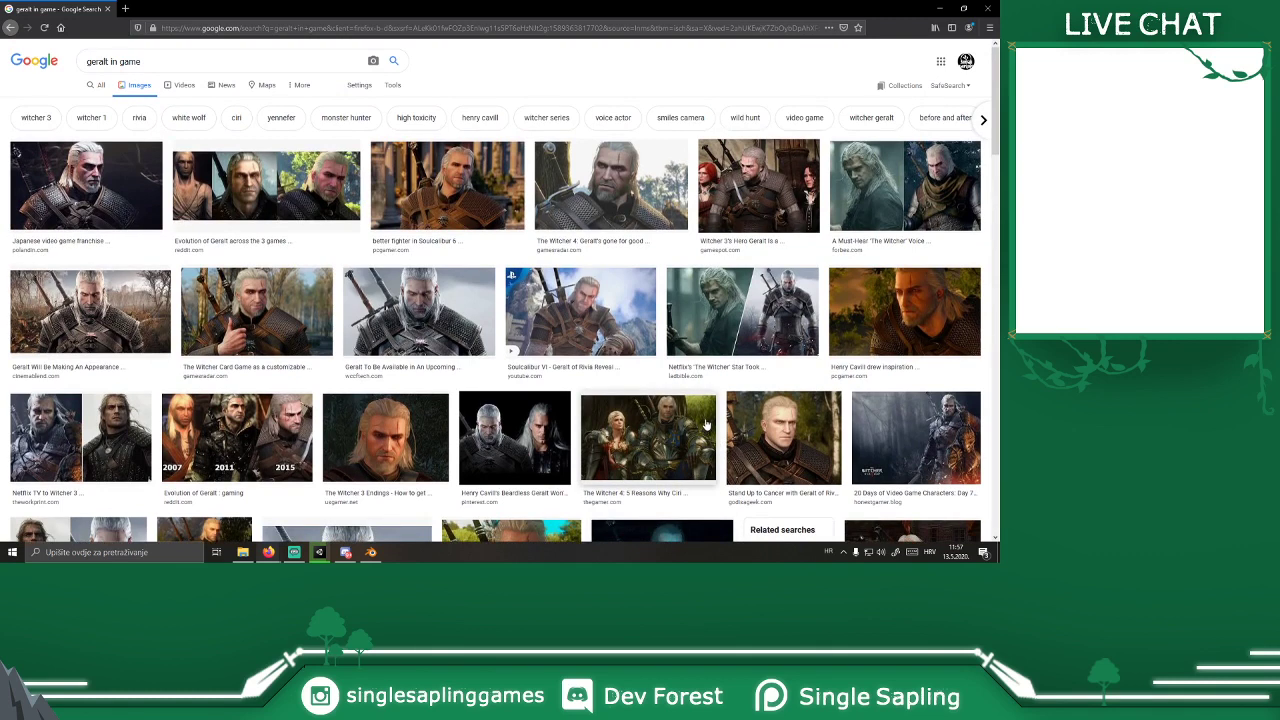
pyautogui.click(893, 342)
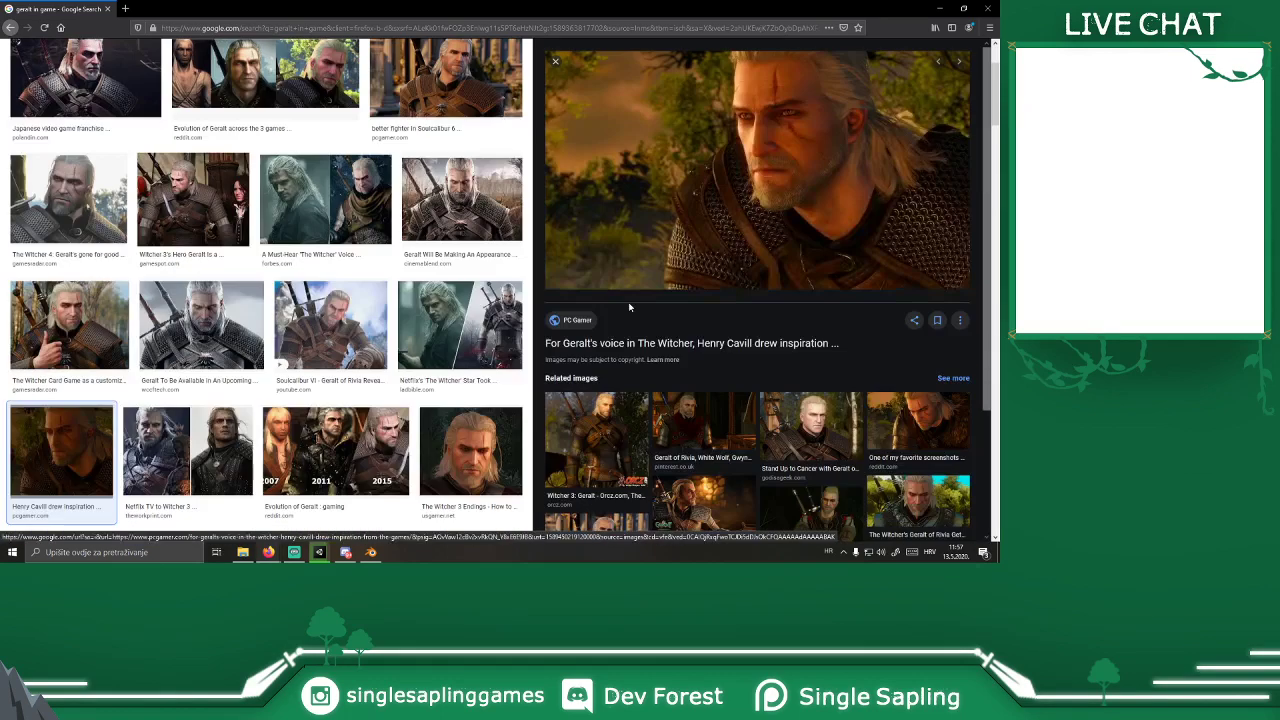
pyautogui.click(994, 6)
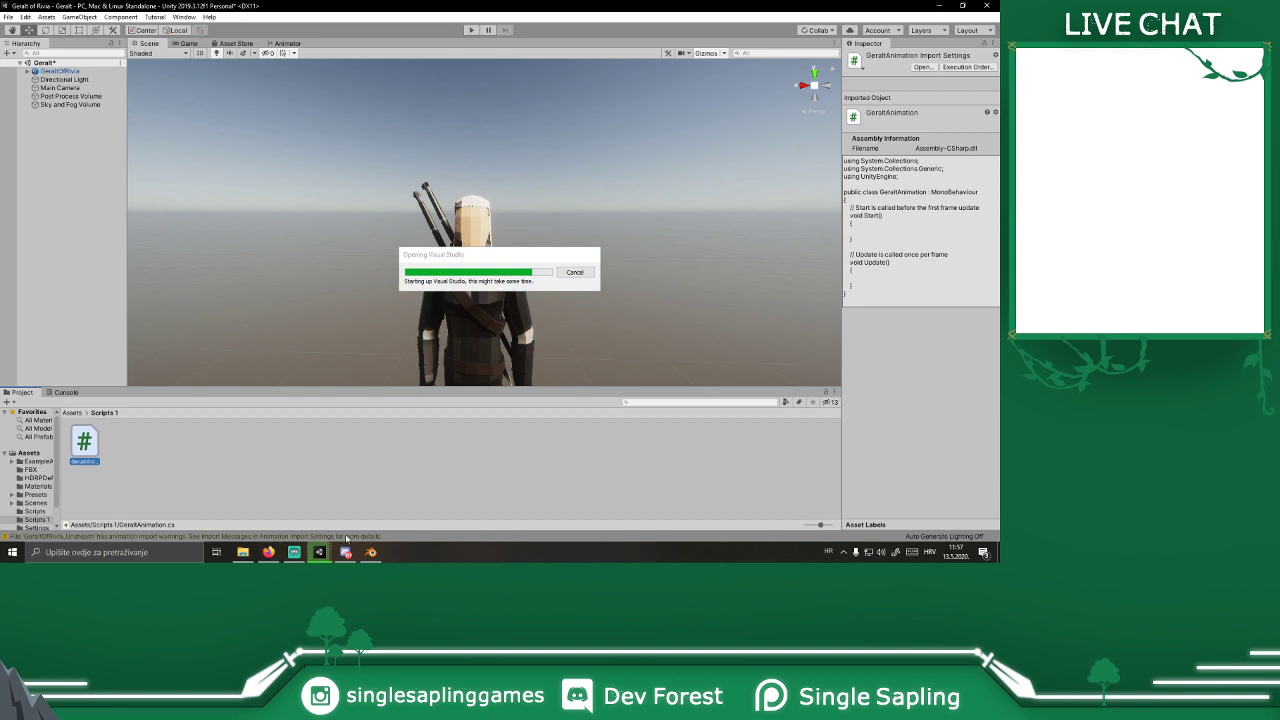
# Step: Switch to File Explorer and open the FBX folder in Ages To Survive/ATS Kits/ForestKit on drive D
pyautogui.click(242, 552)
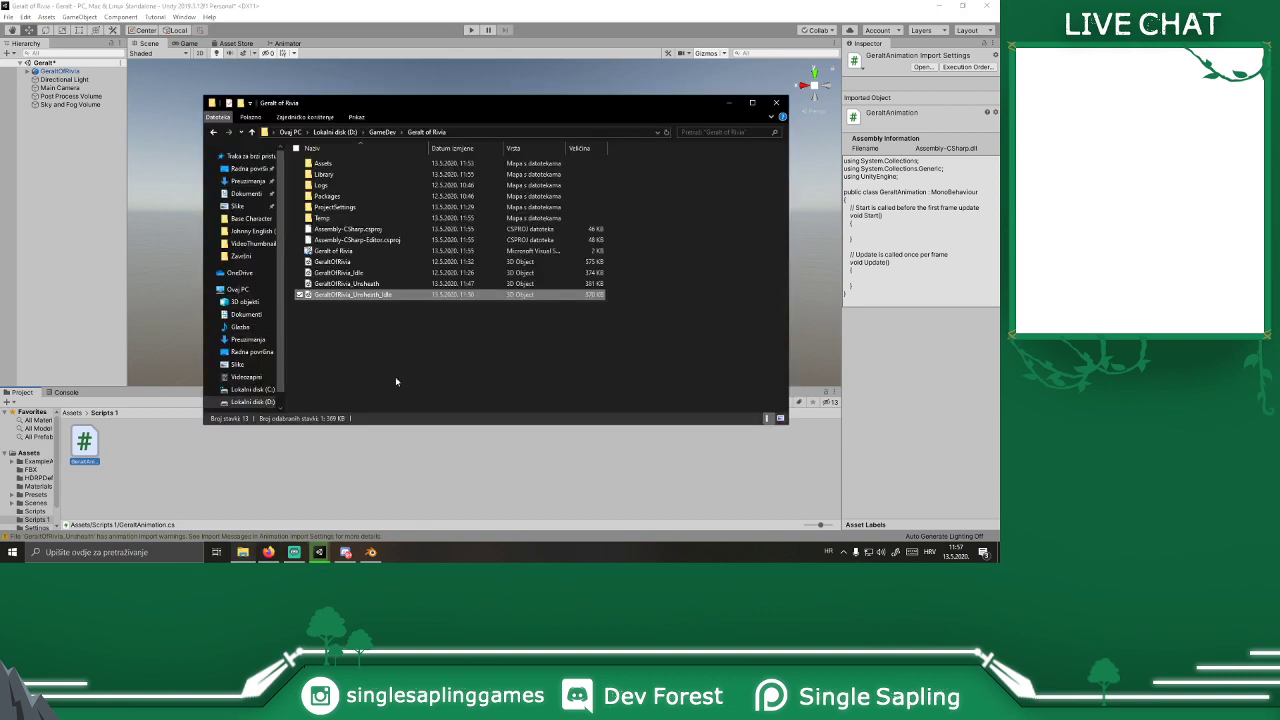
pyautogui.click(252, 402)
pyautogui.doubleClick(361, 164)
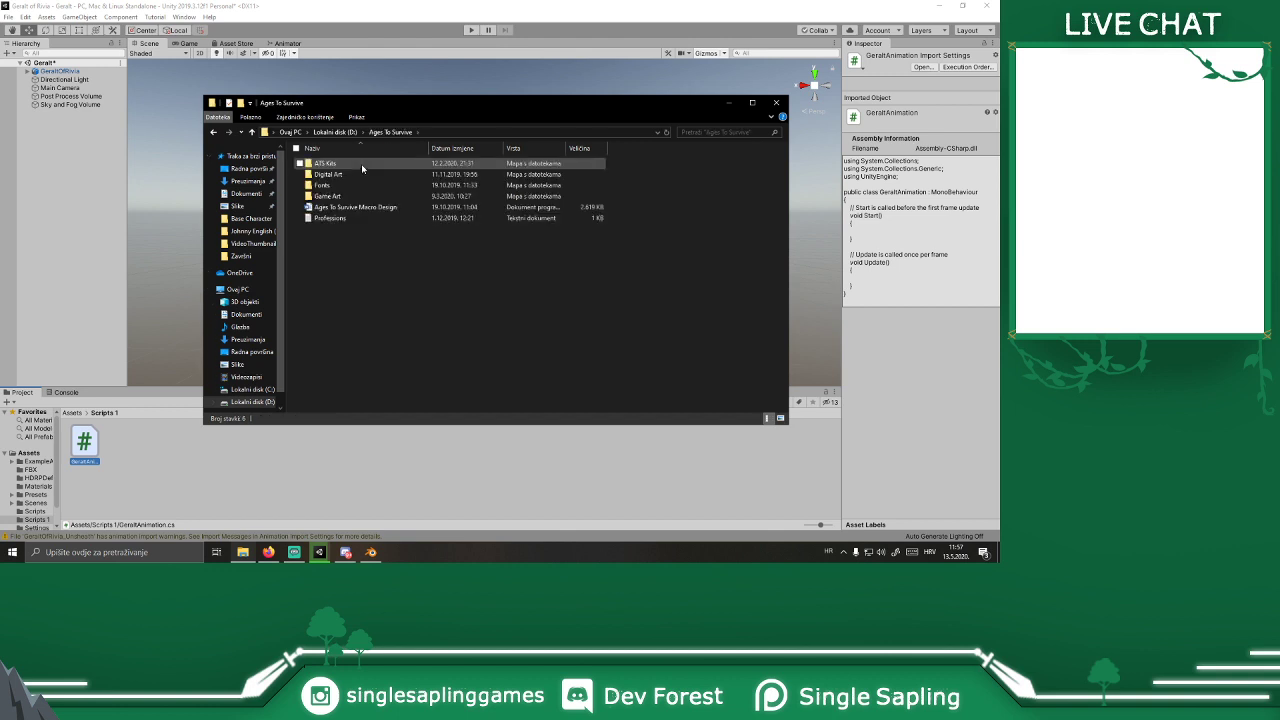
pyautogui.doubleClick(362, 175)
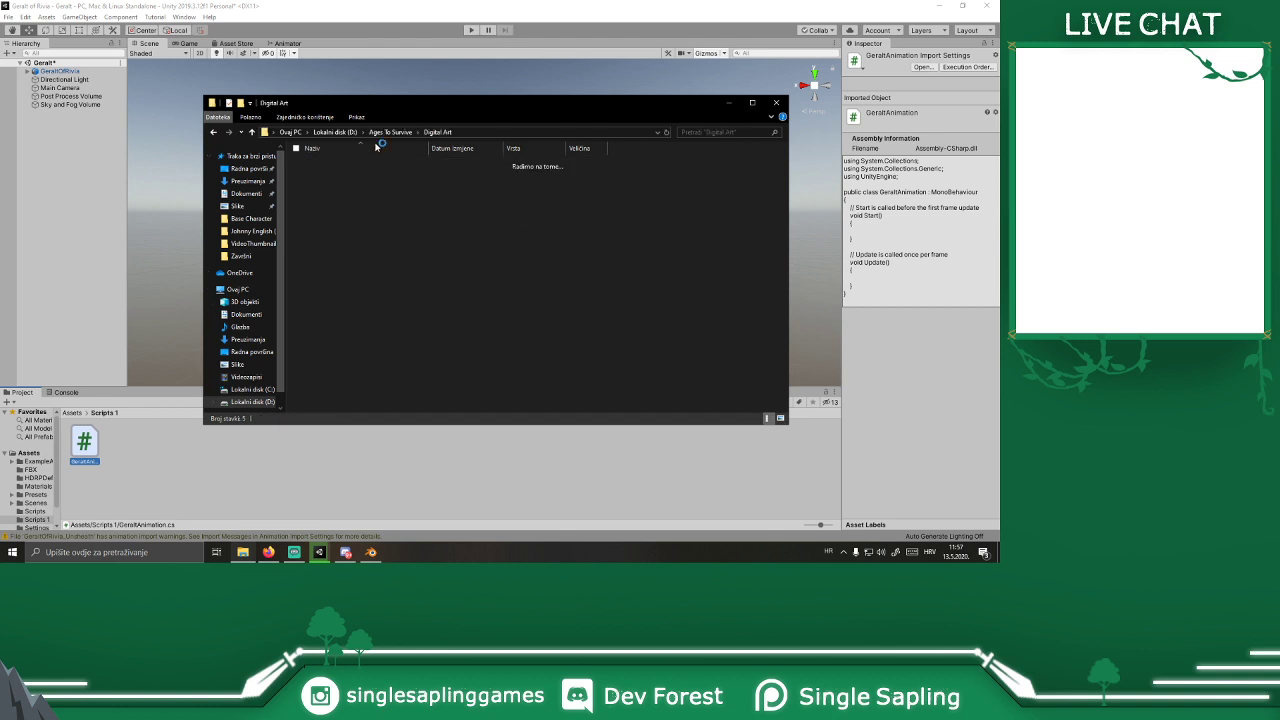
pyautogui.click(390, 132)
pyautogui.doubleClick(345, 164)
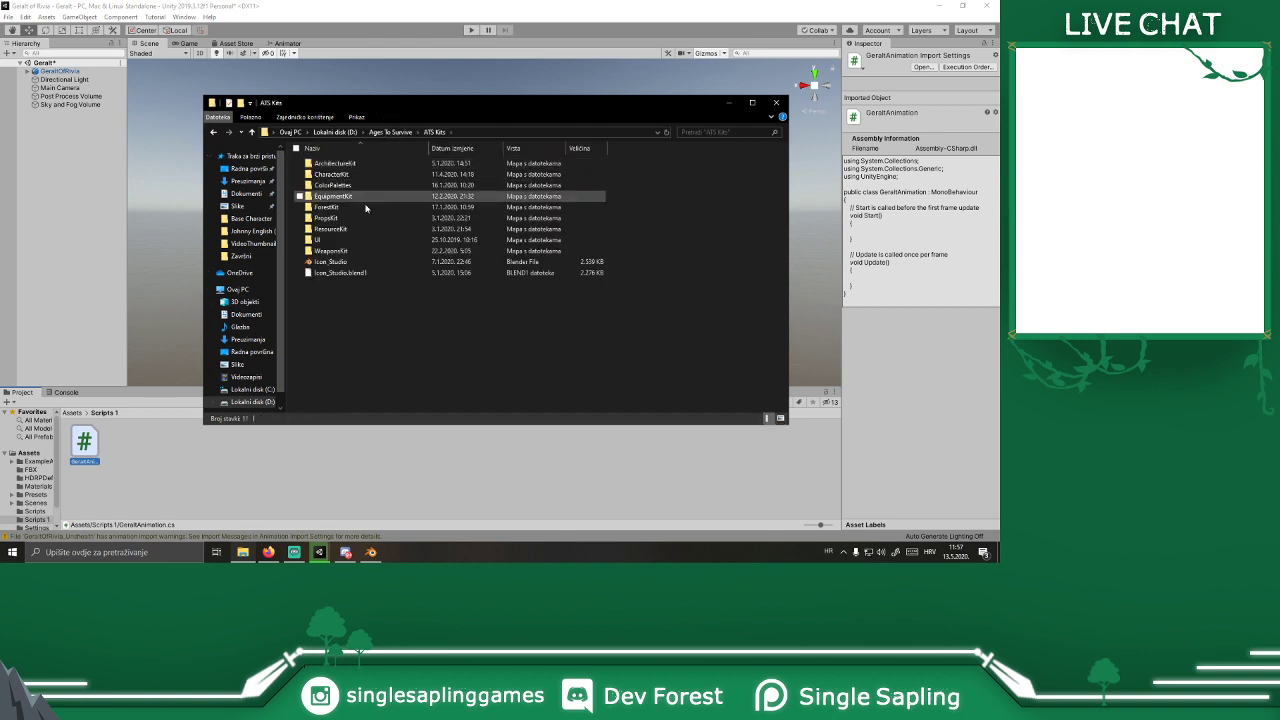
pyautogui.doubleClick(356, 207)
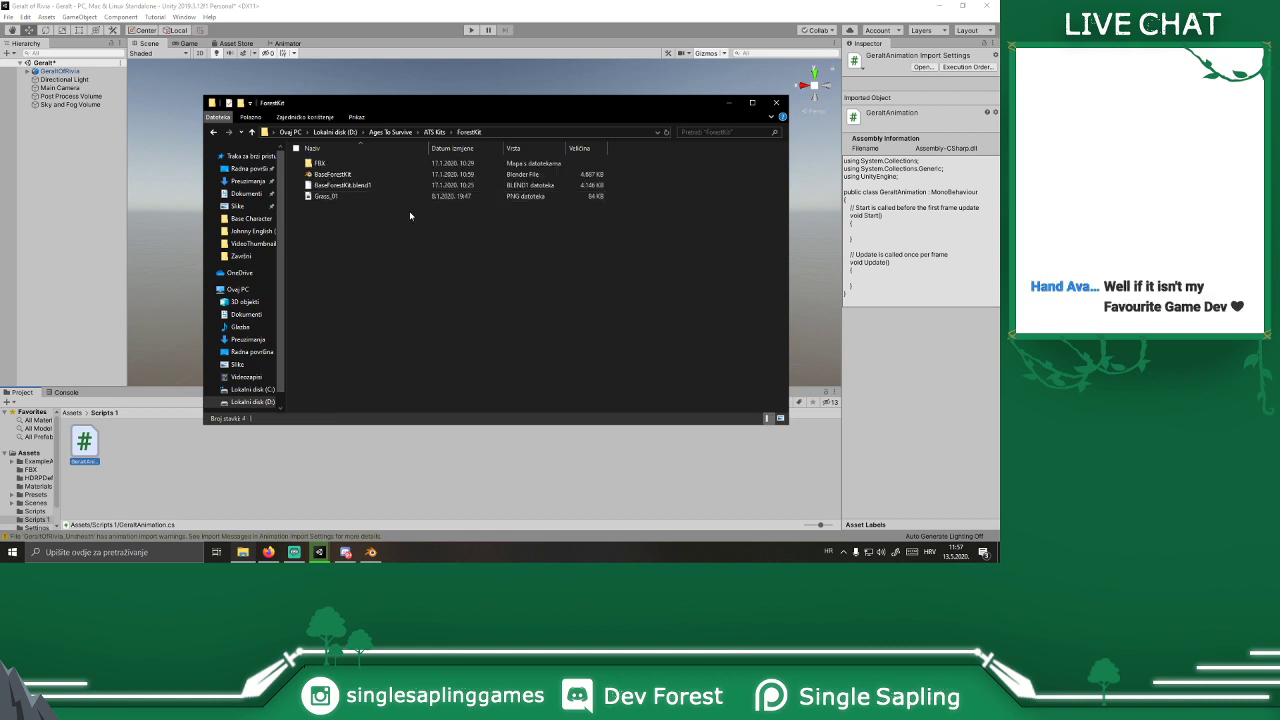
pyautogui.doubleClick(345, 170)
# Step: Look through the ForestKit model files and open the FBX assets folder in the Unity project
pyautogui.scroll(-9, 484, 286)
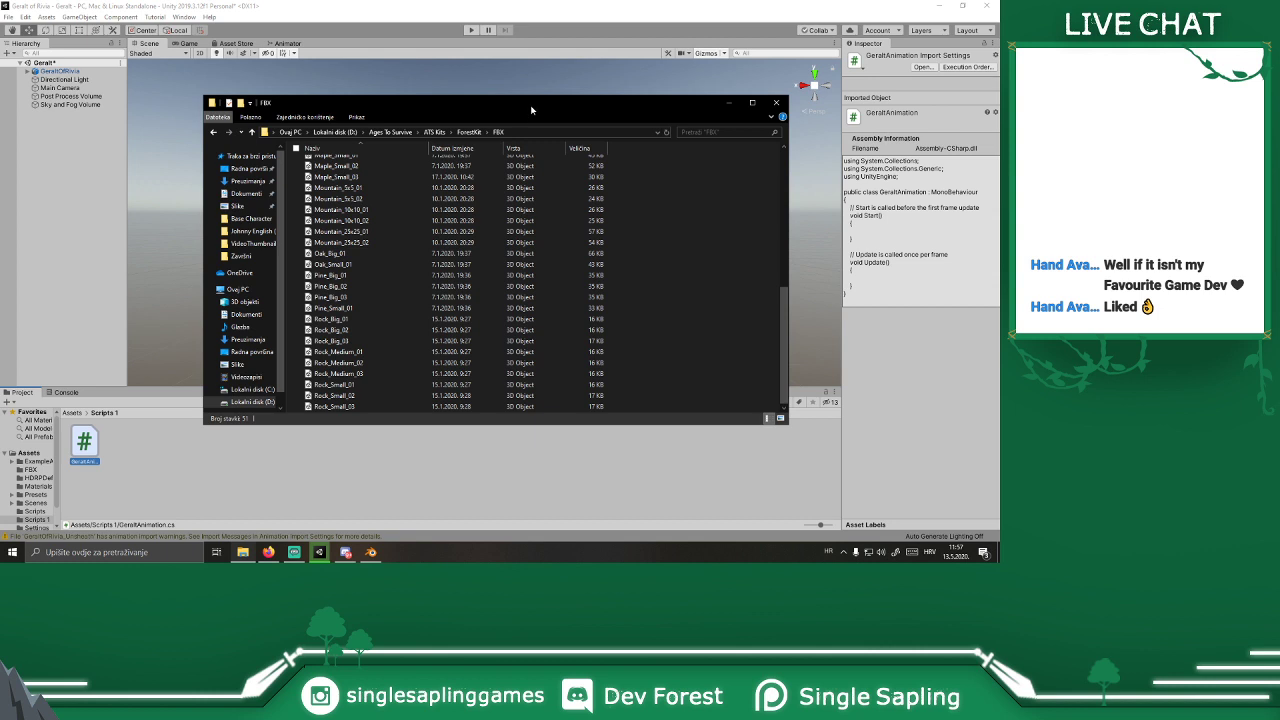
pyautogui.scroll(9, 420, 290)
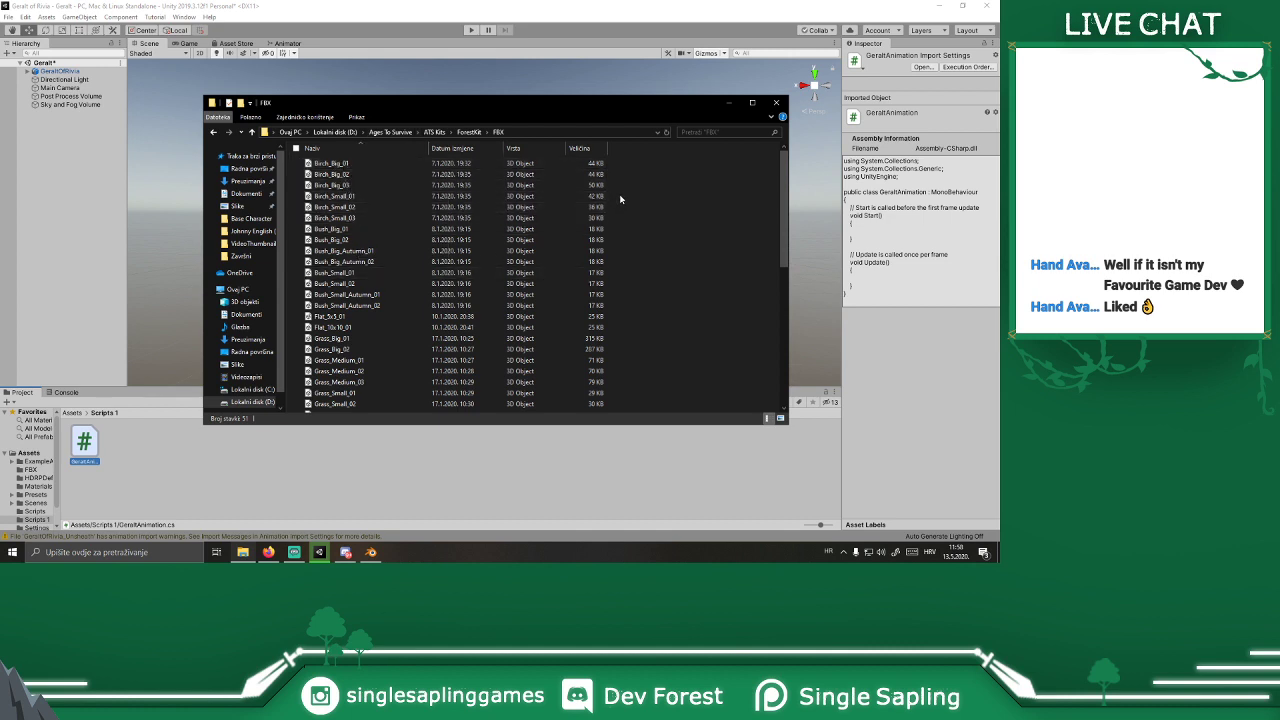
pyautogui.moveTo(609, 220); pyautogui.dragTo(28, 471)
pyautogui.click(30, 469)
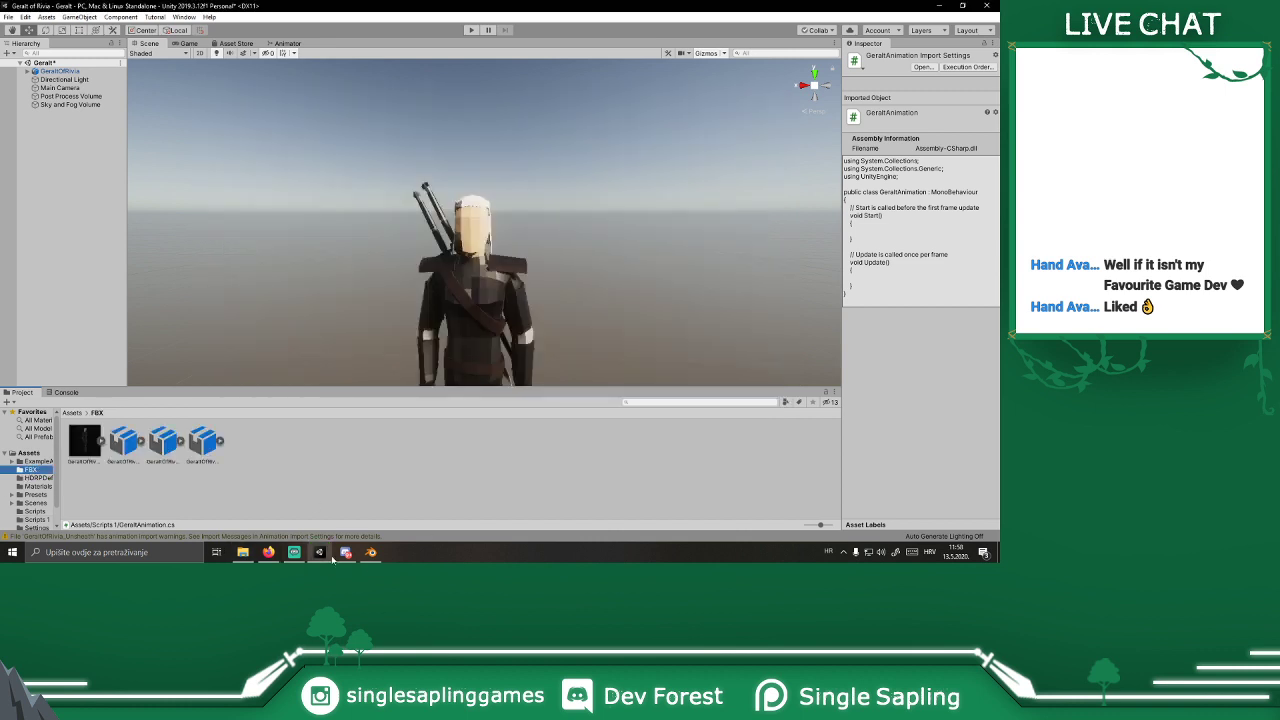
# Step: Import the six birch models plus Bush_Big_01, Bush_Big_02, Bush_Small_01 and Bush_Small_02 from the ForestKit folder into the project's FBX folder
pyautogui.click(243, 552)
pyautogui.moveTo(602, 160); pyautogui.dragTo(478, 226)
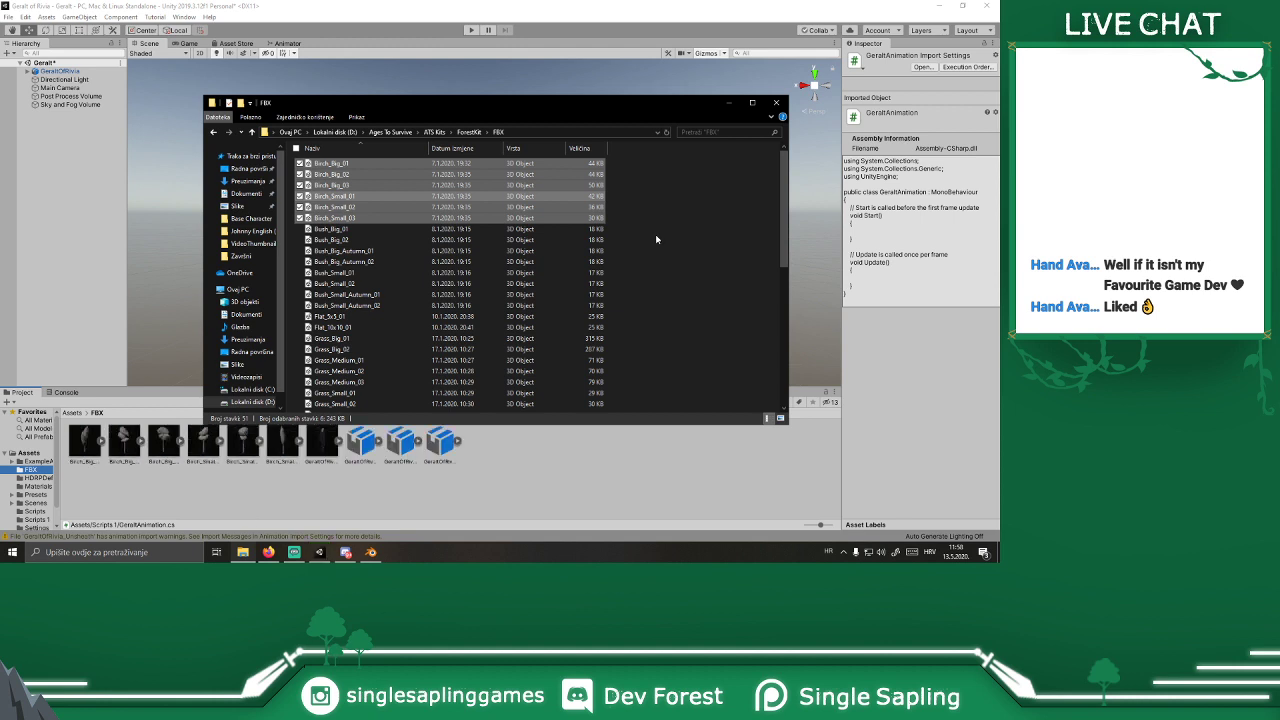
pyautogui.click(372, 229)
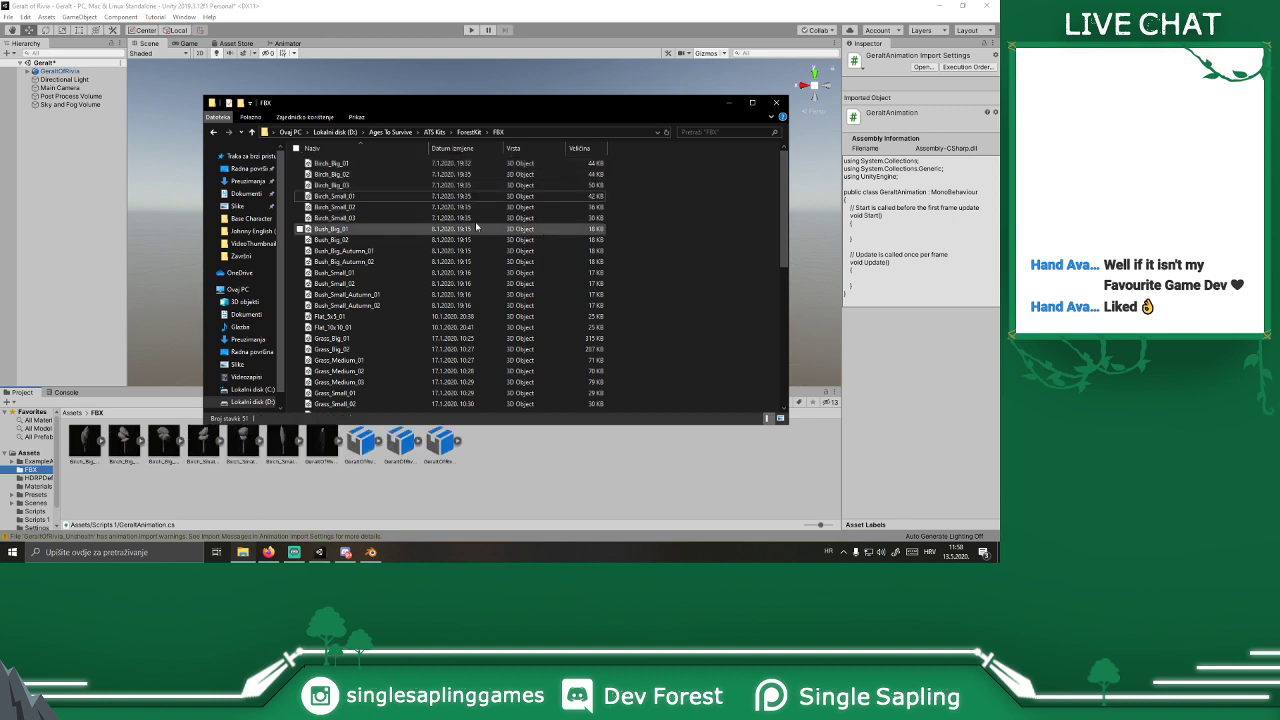
pyautogui.keyDown('ctrl'); pyautogui.click(376, 240); pyautogui.keyUp('ctrl')
pyautogui.keyDown('ctrl'); pyautogui.click(360, 272); pyautogui.keyUp('ctrl')
pyautogui.keyDown('ctrl'); pyautogui.click(365, 283); pyautogui.keyUp('ctrl')
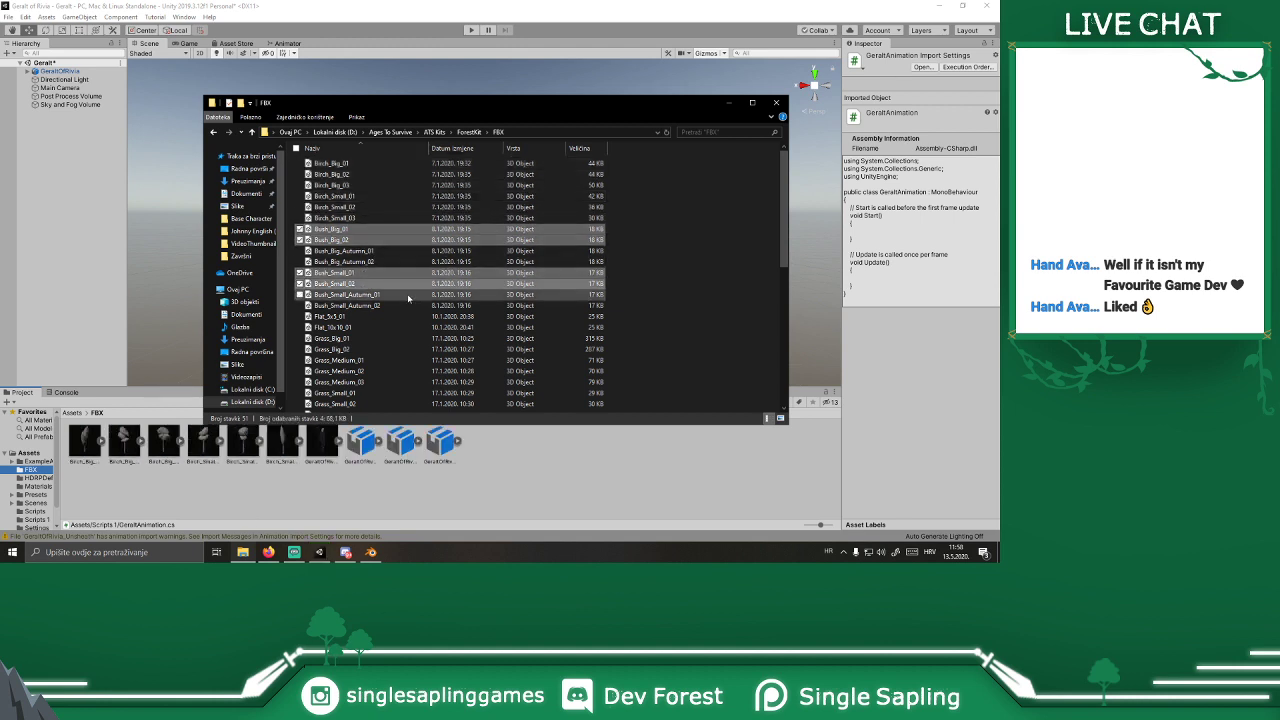
pyautogui.moveTo(343, 279); pyautogui.dragTo(535, 455)
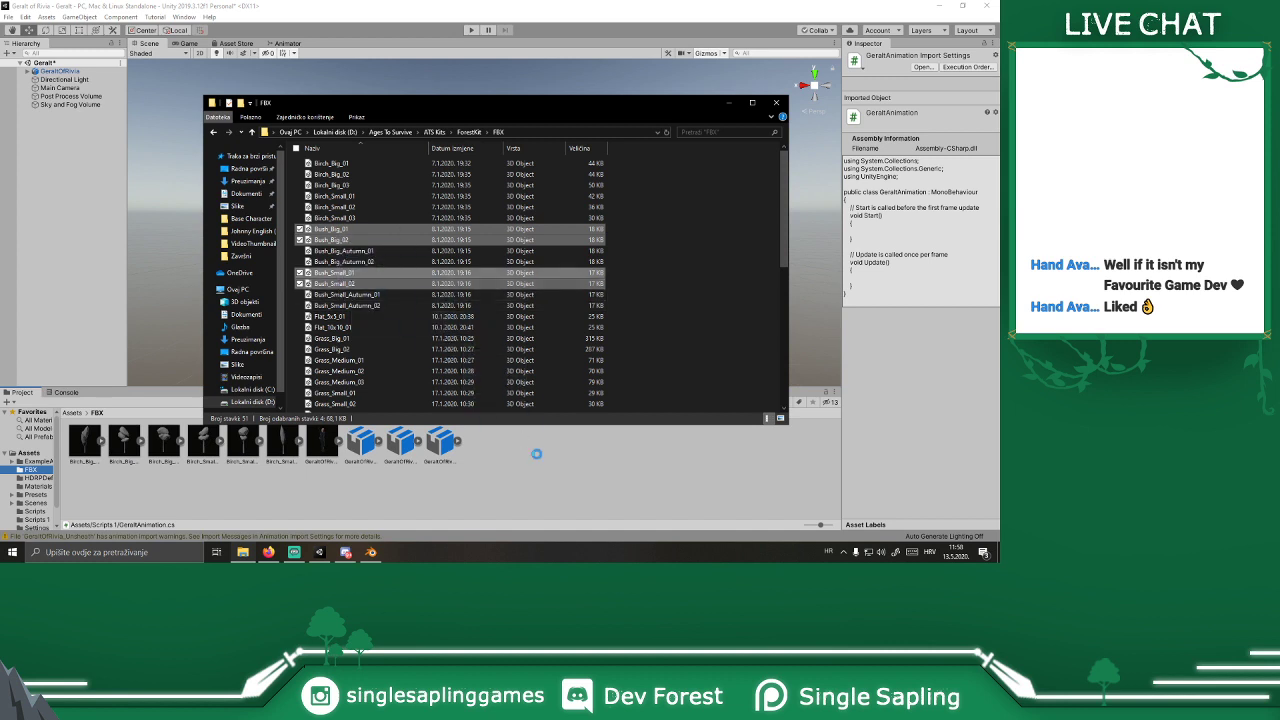
# Step: Check the model, rig and material import settings of the Bush_Small_02 asset
pyautogui.click(537, 503)
pyautogui.click(434, 464)
pyautogui.click(903, 86)
pyautogui.click(880, 84)
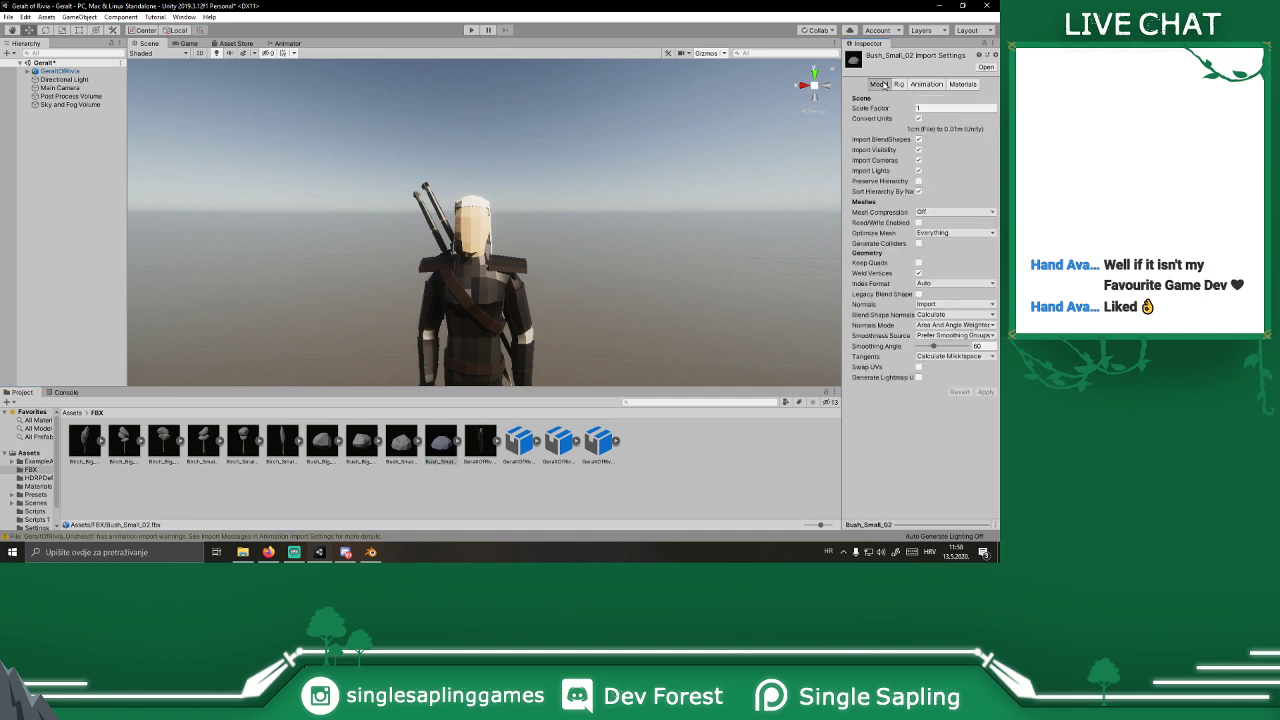
pyautogui.click(963, 85)
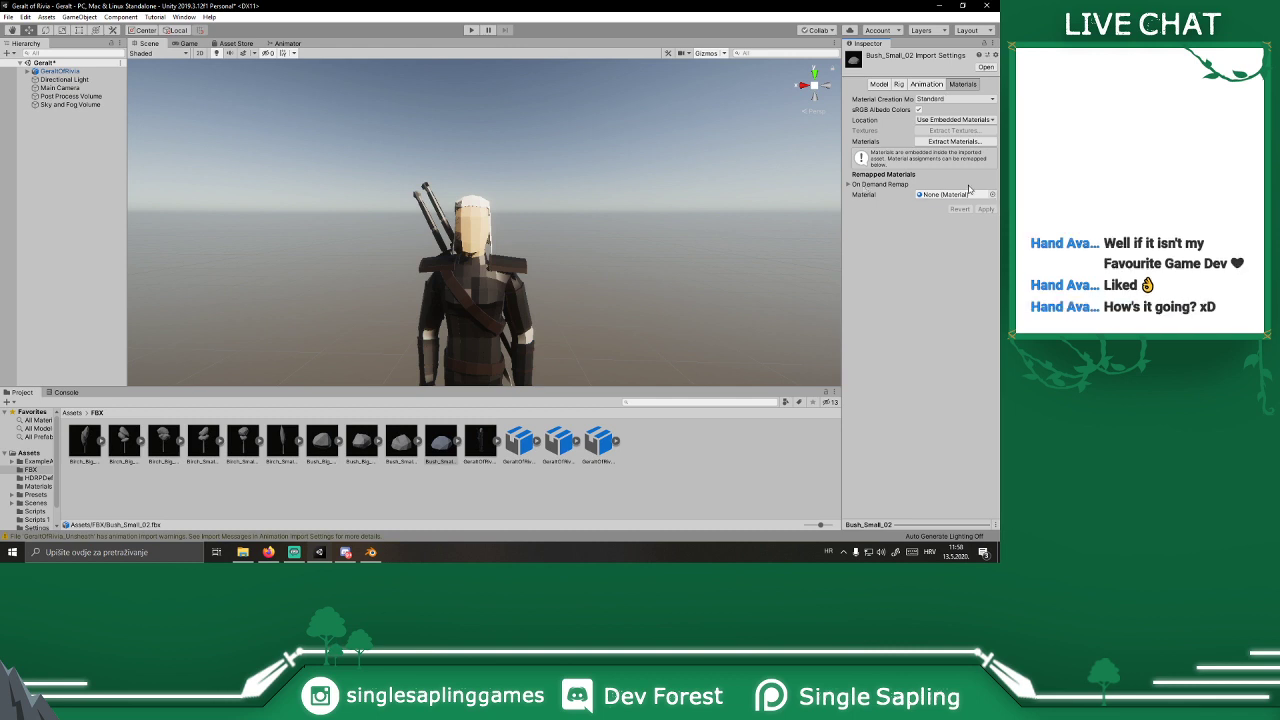
# Step: Switch to File Explorer, go up from ForestKit to the ATS Kits folder, and return to Unity
pyautogui.click(242, 552)
pyautogui.click(466, 132)
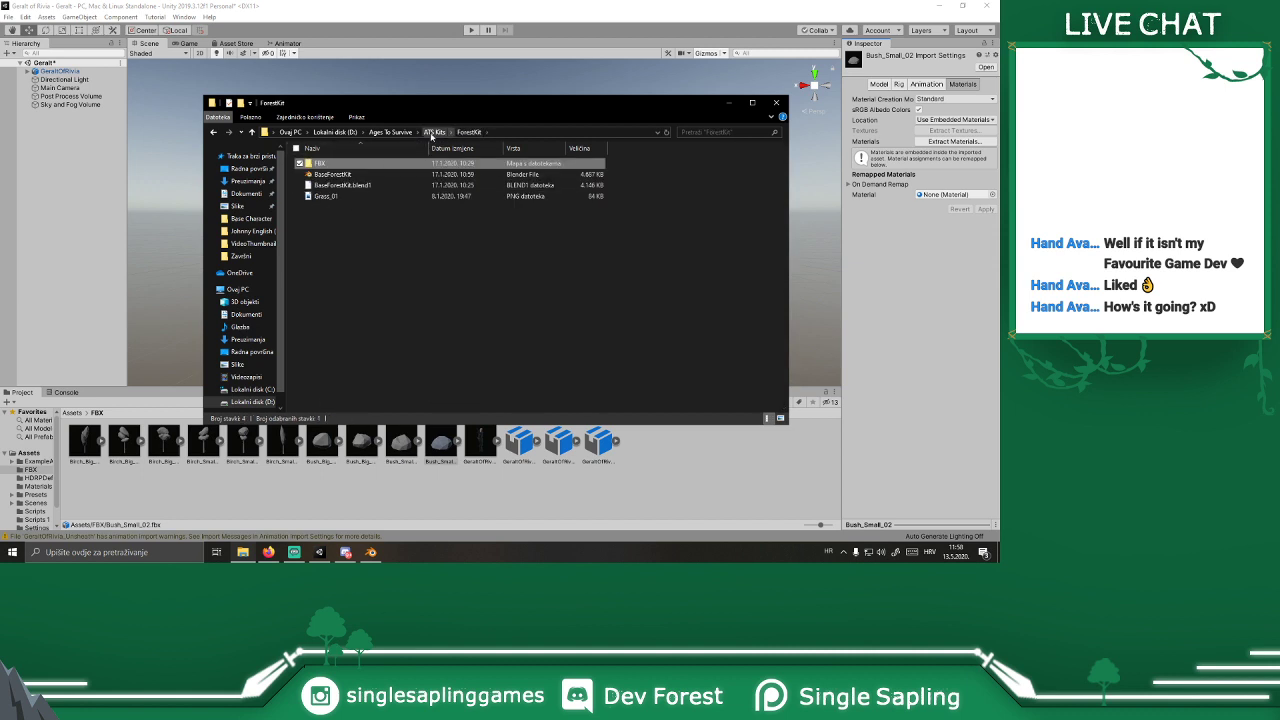
pyautogui.click(432, 132)
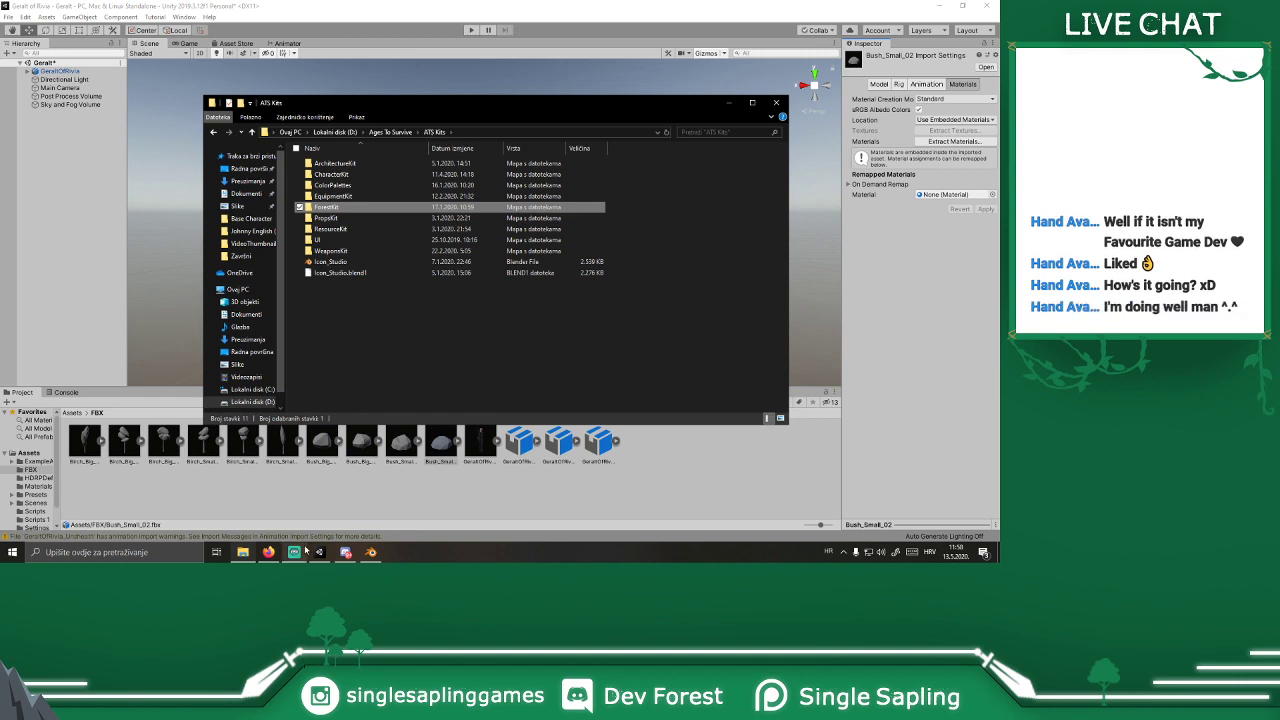
pyautogui.click(388, 500)
pyautogui.click(322, 557)
pyautogui.click(322, 557)
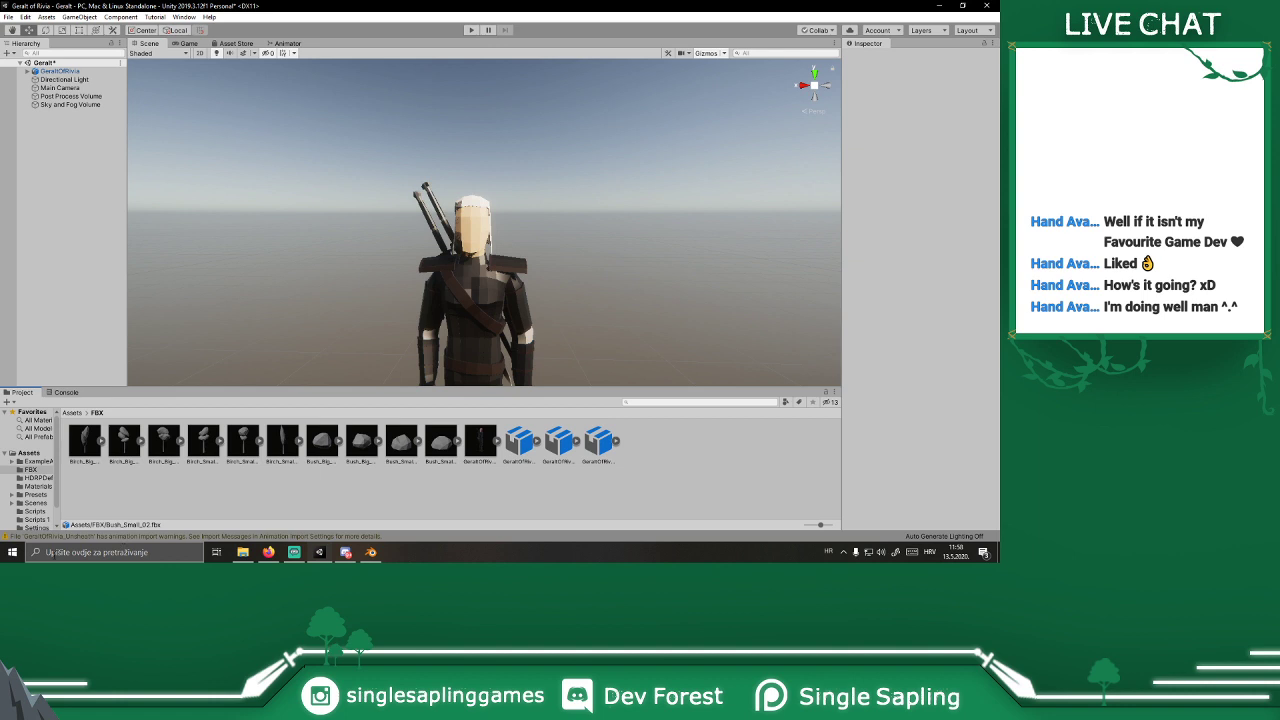
# Step: Launch Visual Studio 2019, resume the paused Visual Studio Community 2019 setup in the installer, and return to Unity
pyautogui.click(52, 553)
pyautogui.write('visual')
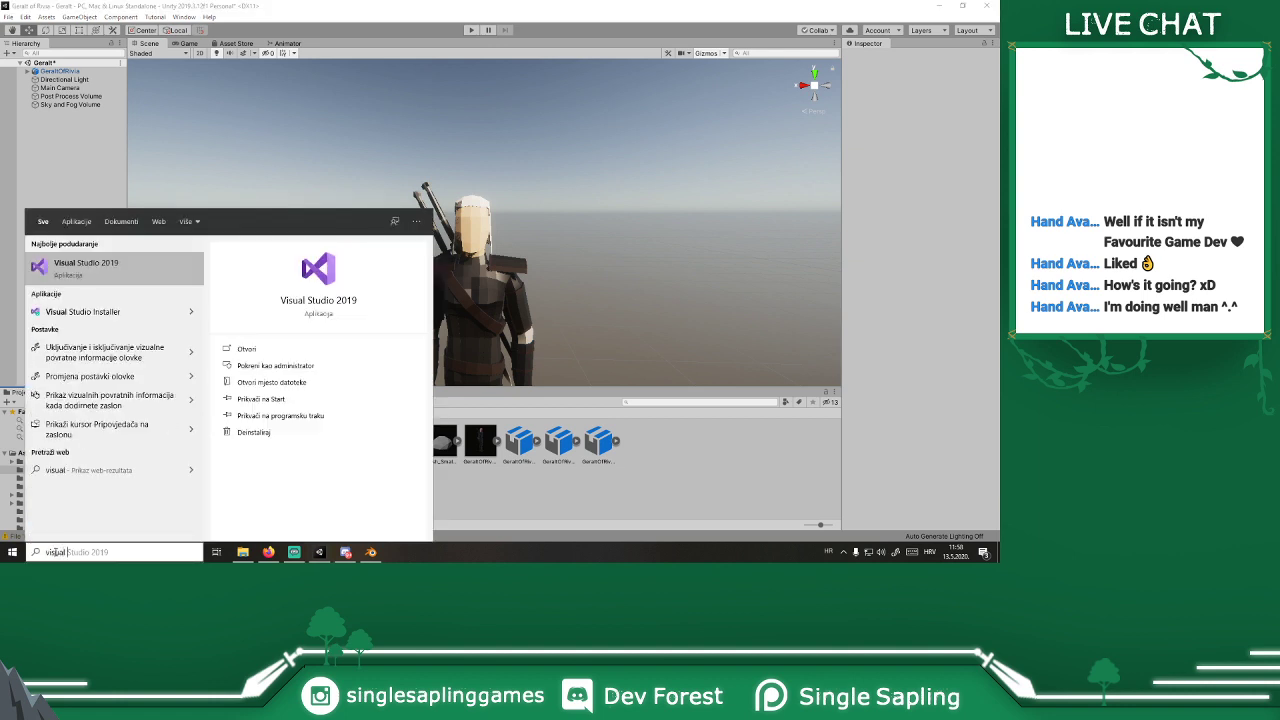
pyautogui.press('Return')
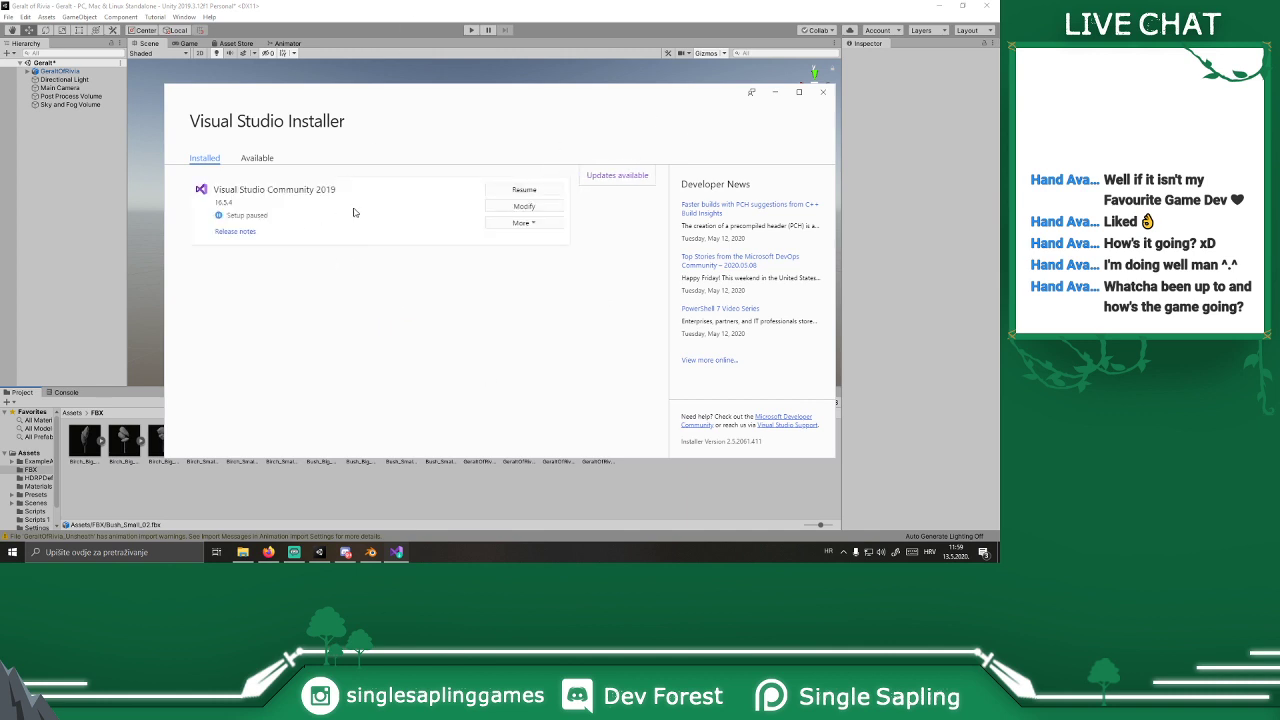
pyautogui.click(535, 192)
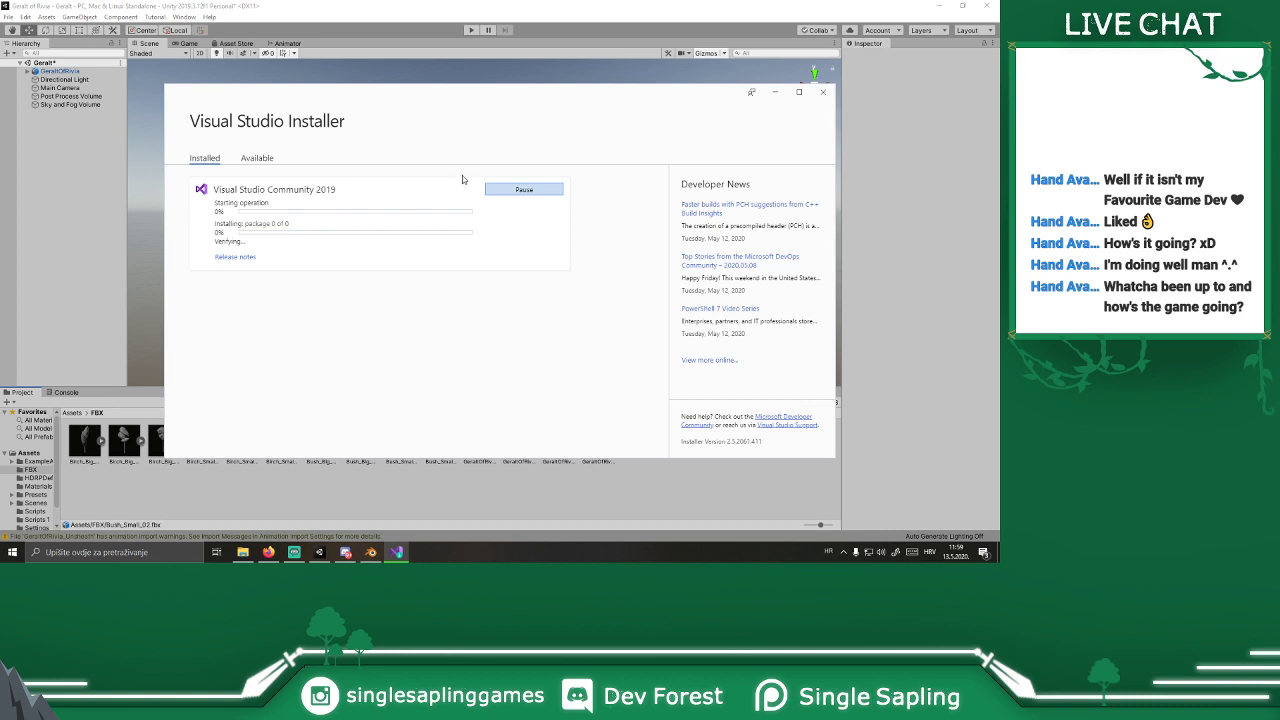
pyautogui.click(503, 5)
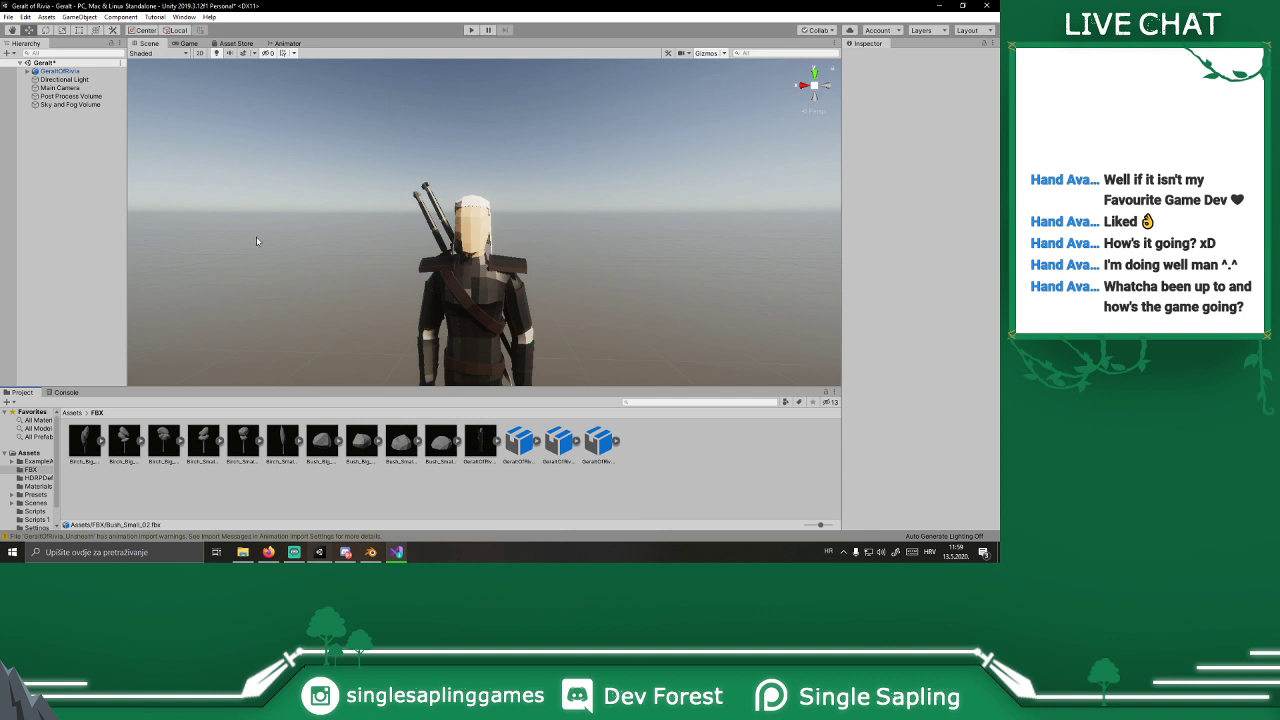
# Step: Look through the material import settings of the imported bush and birch models
pyautogui.click(448, 457)
pyautogui.press('Left')
pyautogui.press('Left')
pyautogui.press('Left')
pyautogui.press('Left')
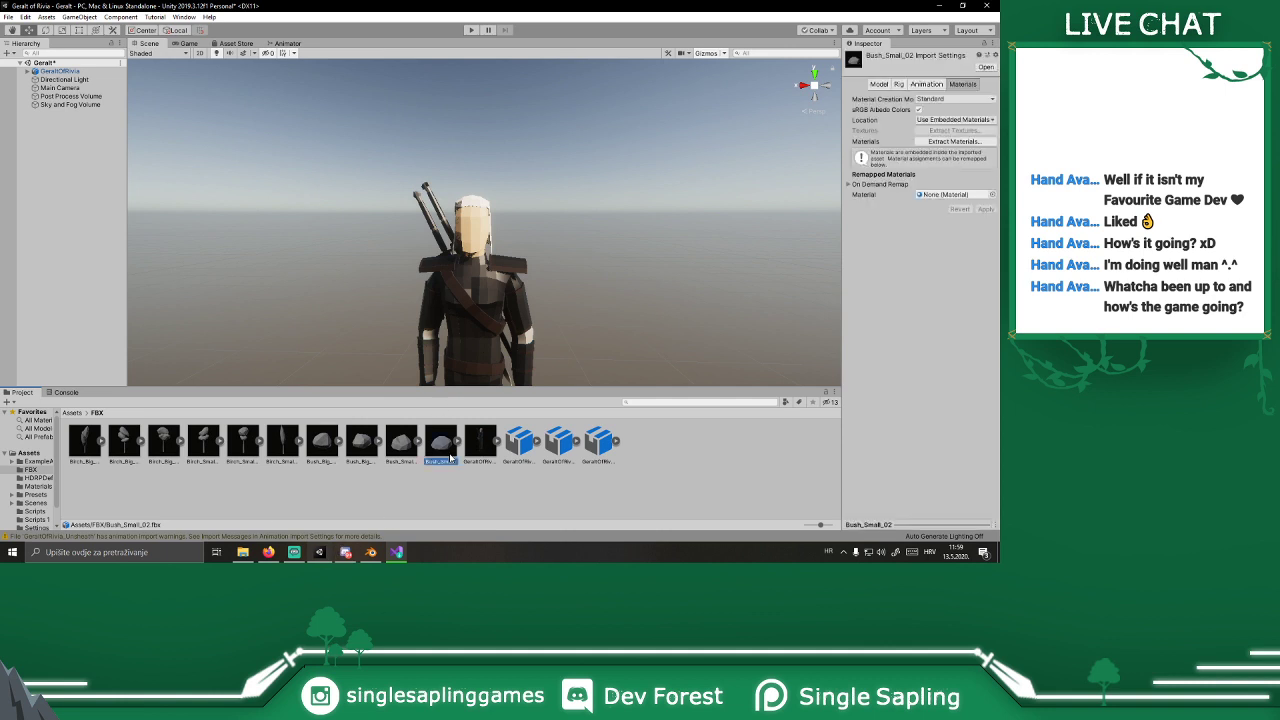
pyautogui.press('Left')
pyautogui.press('Left')
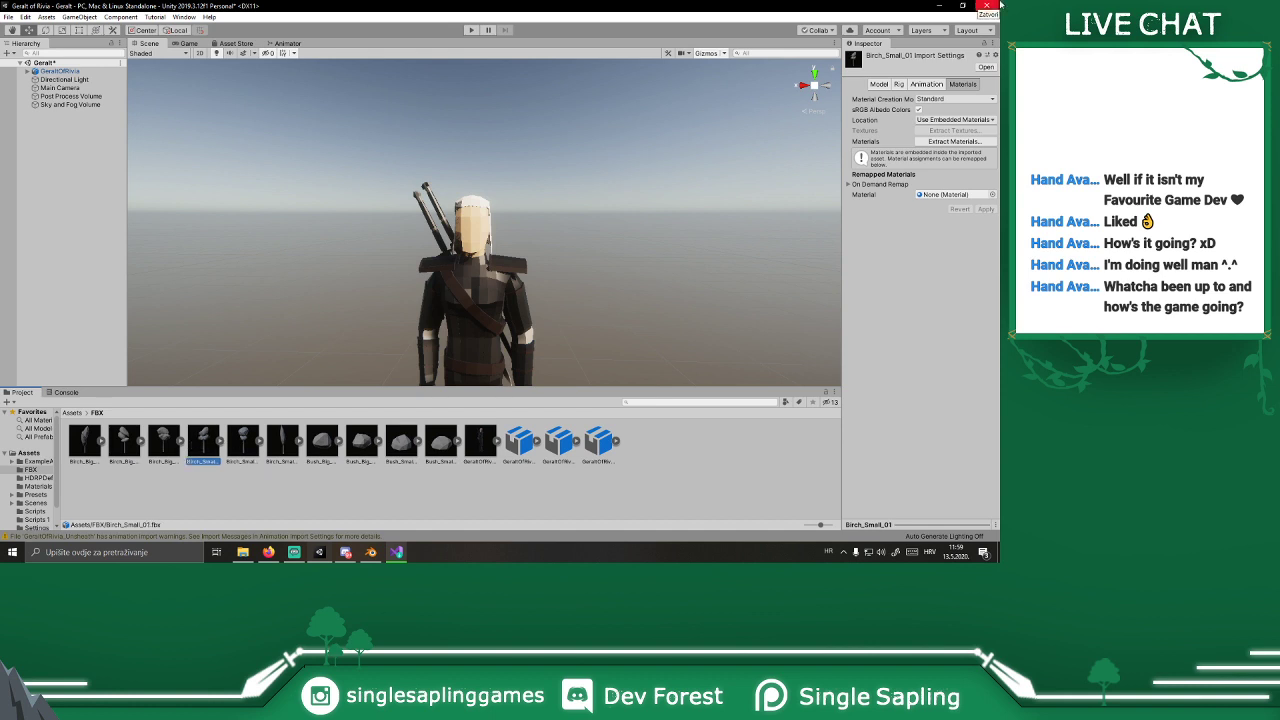
pyautogui.click(86, 442)
pyautogui.click(124, 440)
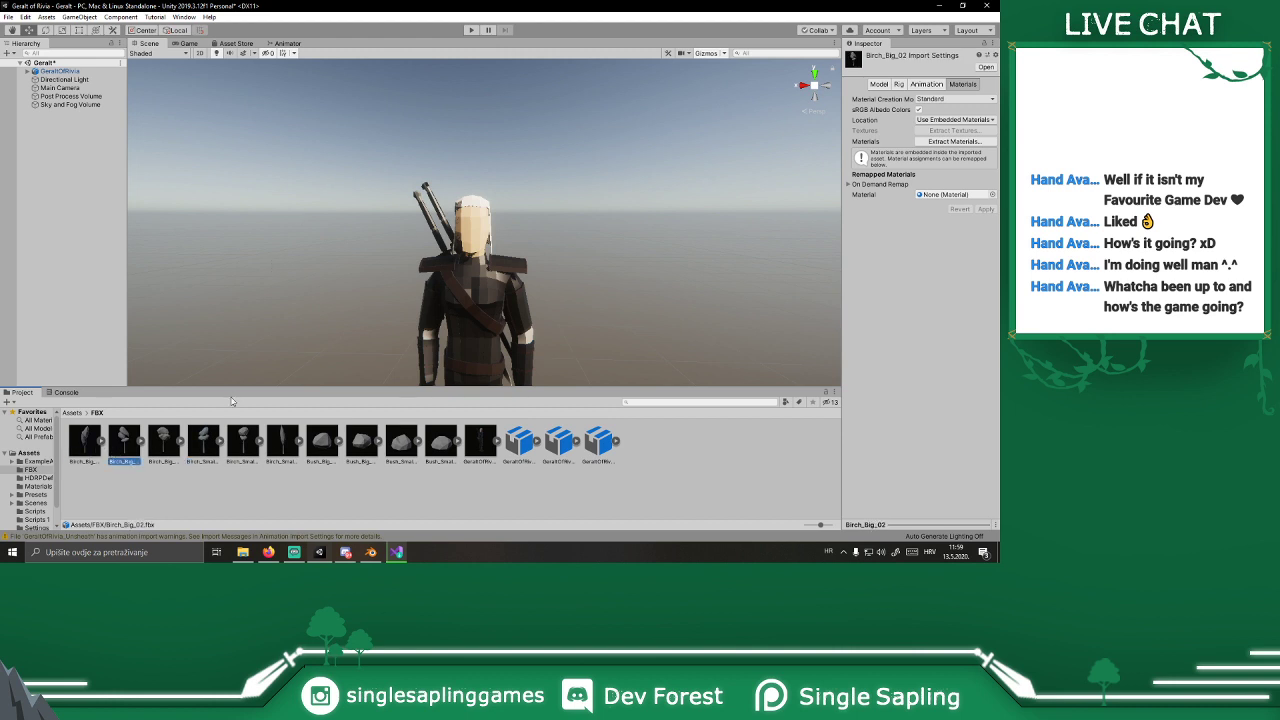
# Step: Import the BaseColorPalette image from the ColorPalettes folder in ATS Kits into the project's Assets folder
pyautogui.click(242, 552)
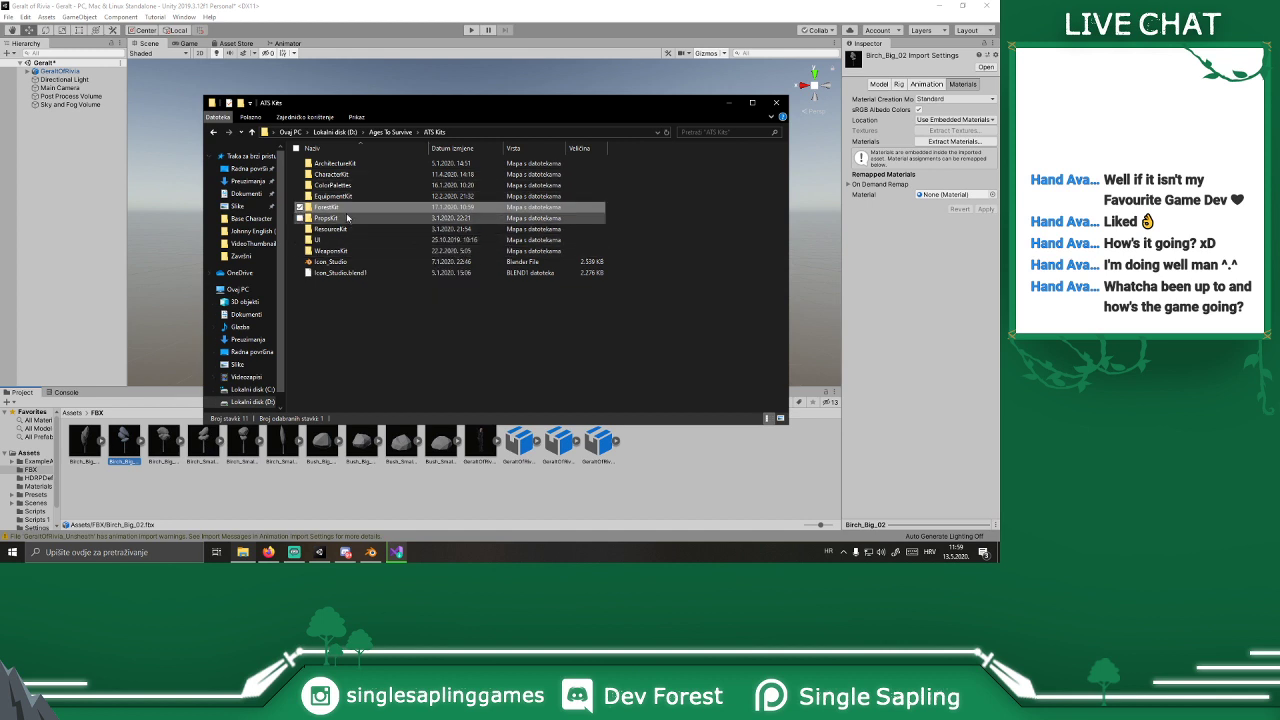
pyautogui.click(356, 186)
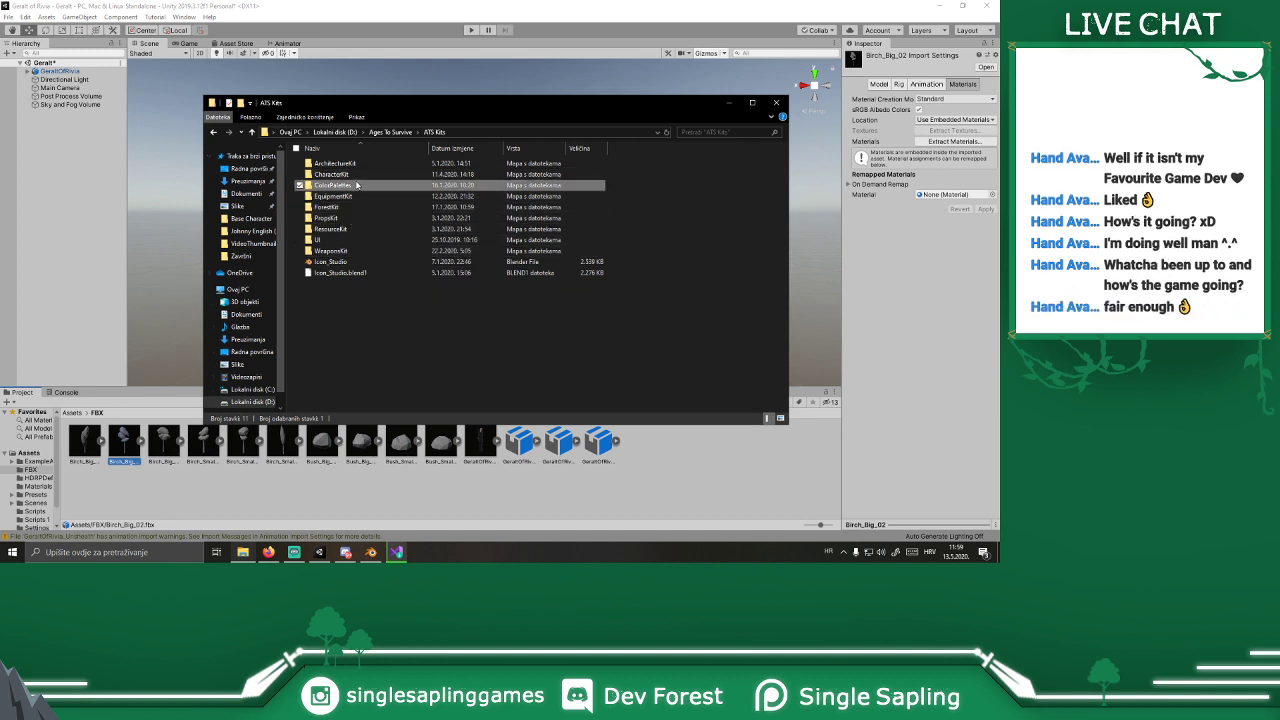
pyautogui.doubleClick(356, 186)
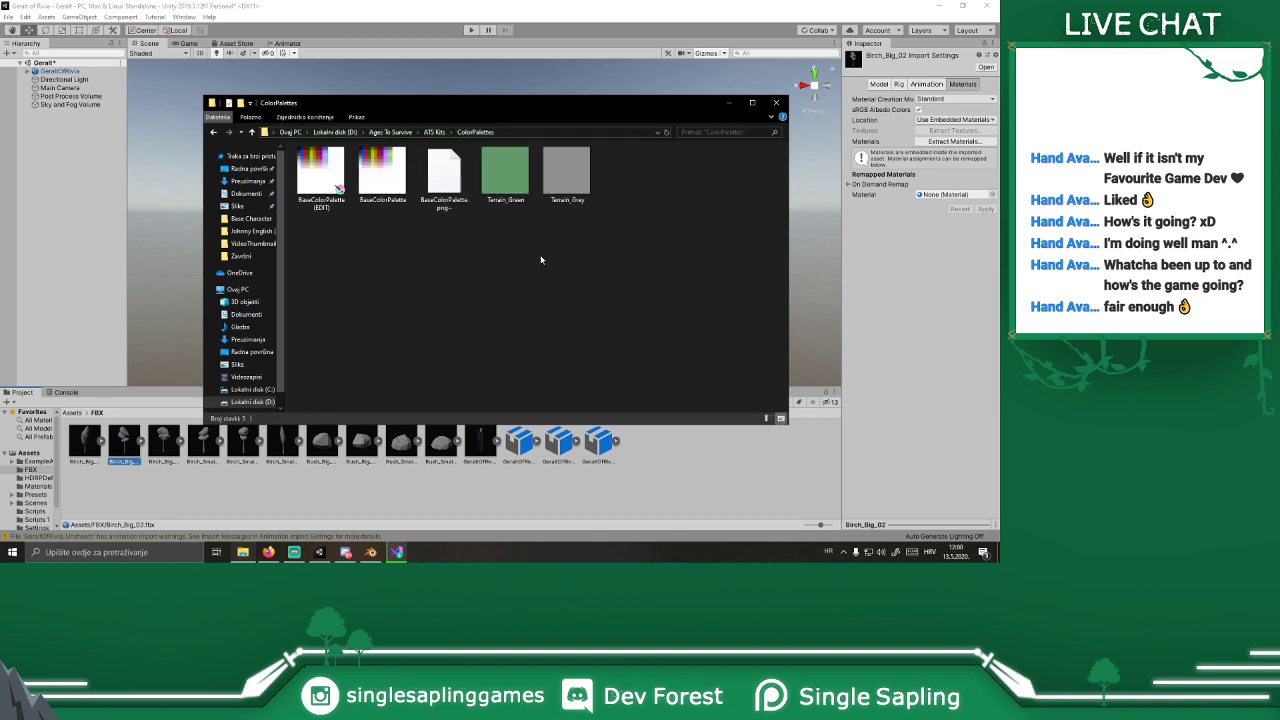
pyautogui.moveTo(388, 182); pyautogui.dragTo(33, 452)
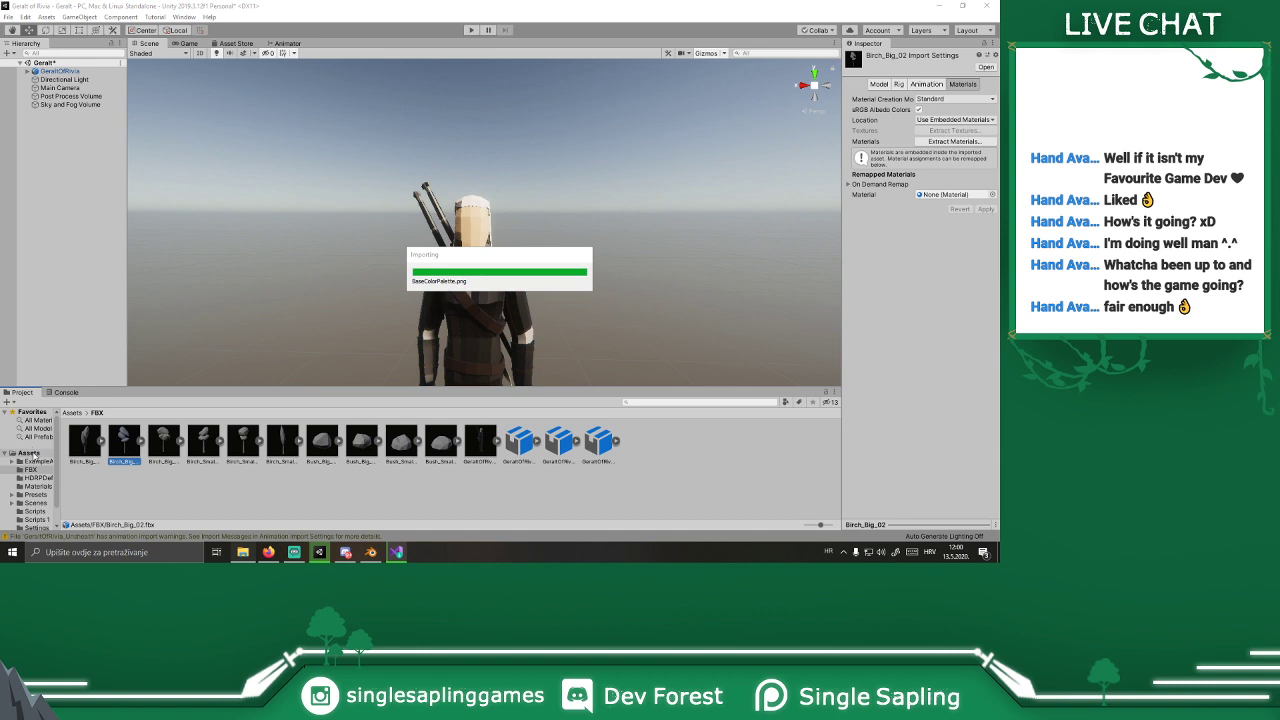
pyautogui.click(30, 453)
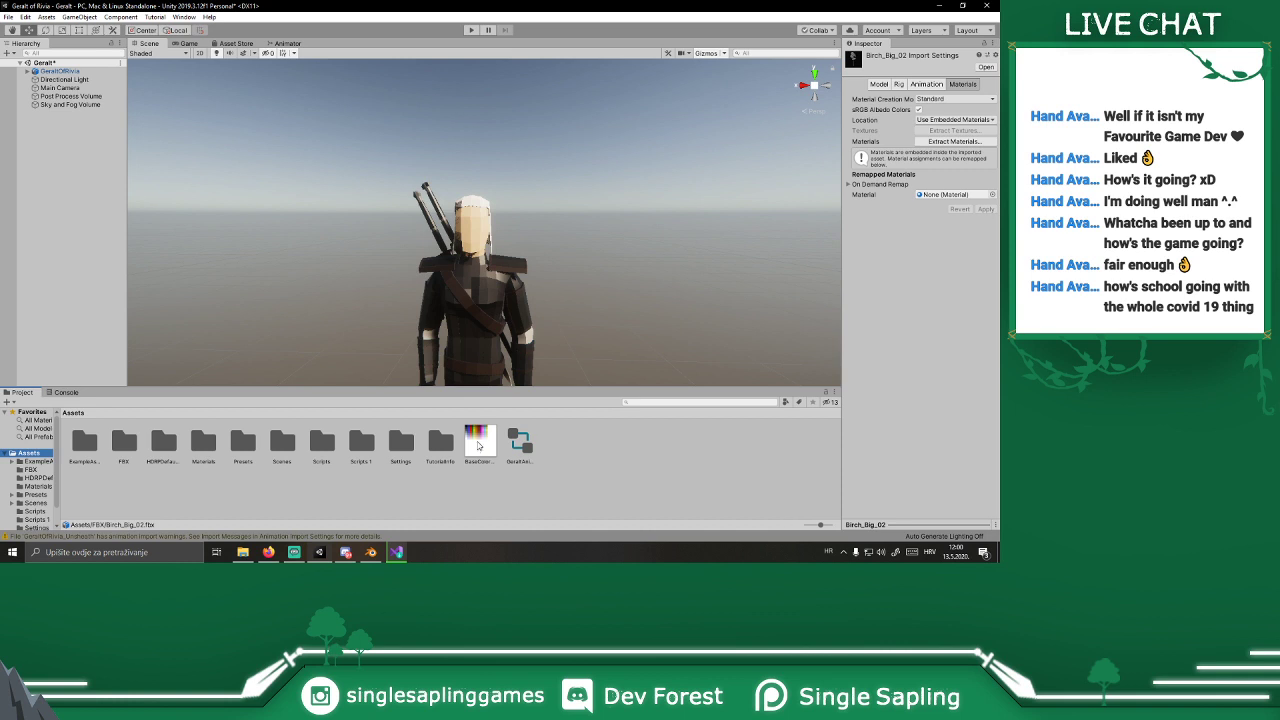
# Step: Create a material named baseColor in Assets with the BaseColorPalette texture as its base map and smoothness 0
pyautogui.rightClick(555, 435)
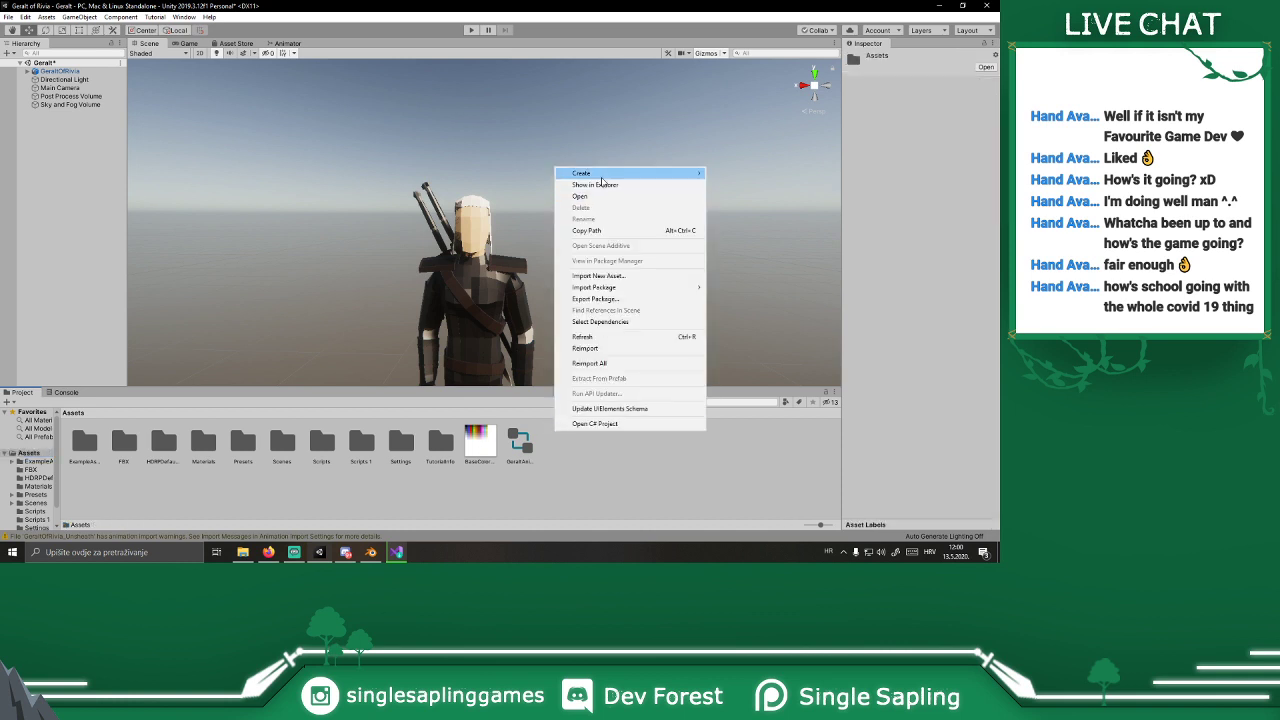
pyautogui.moveTo(603, 179)
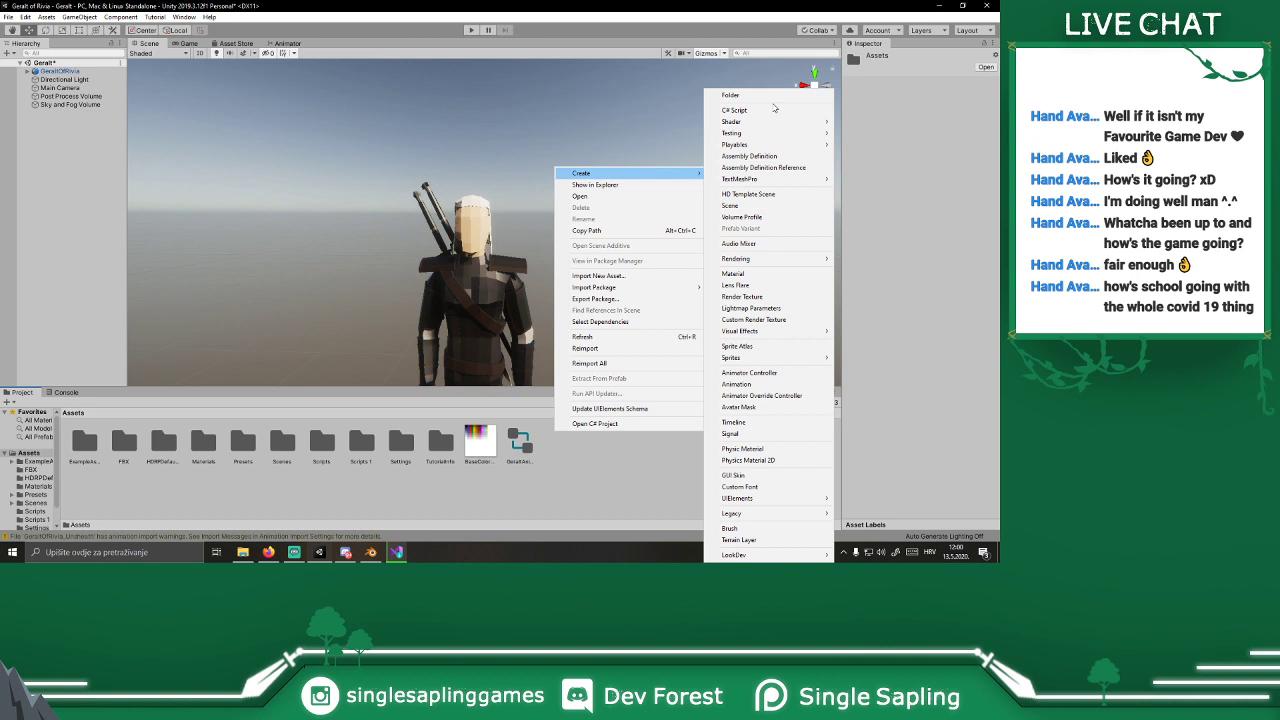
pyautogui.click(733, 273)
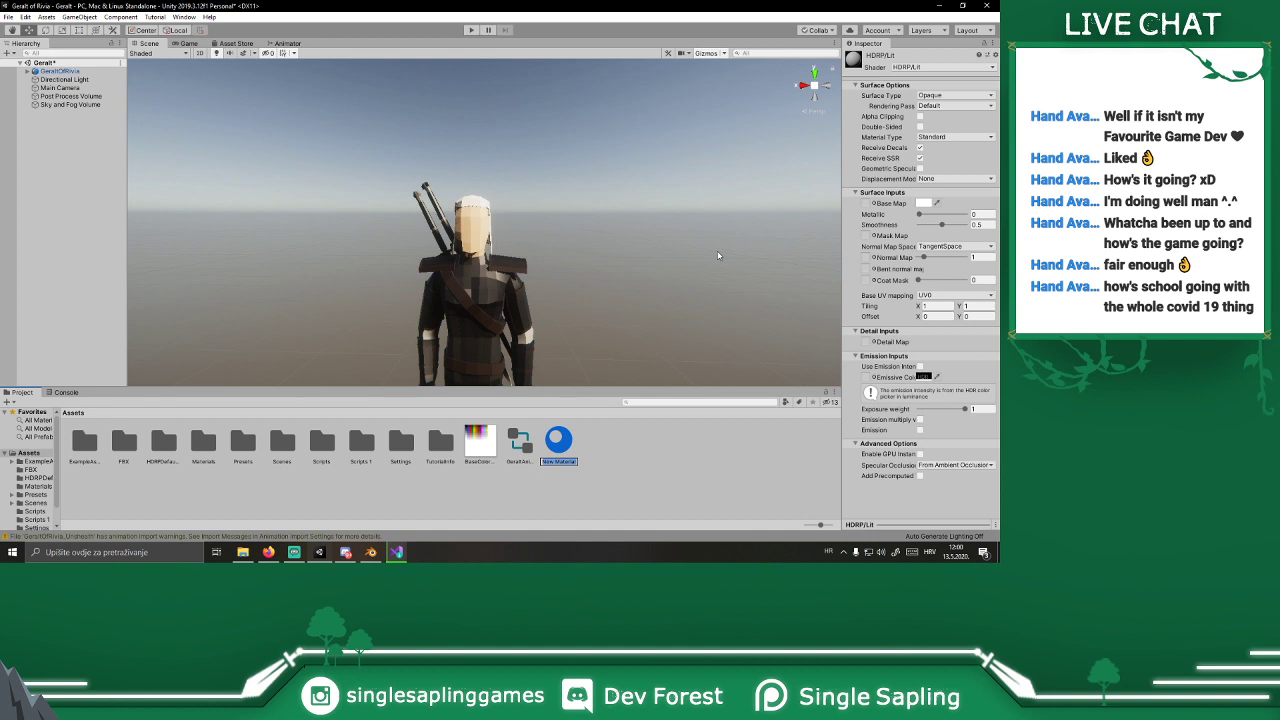
pyautogui.write('BaseColor')
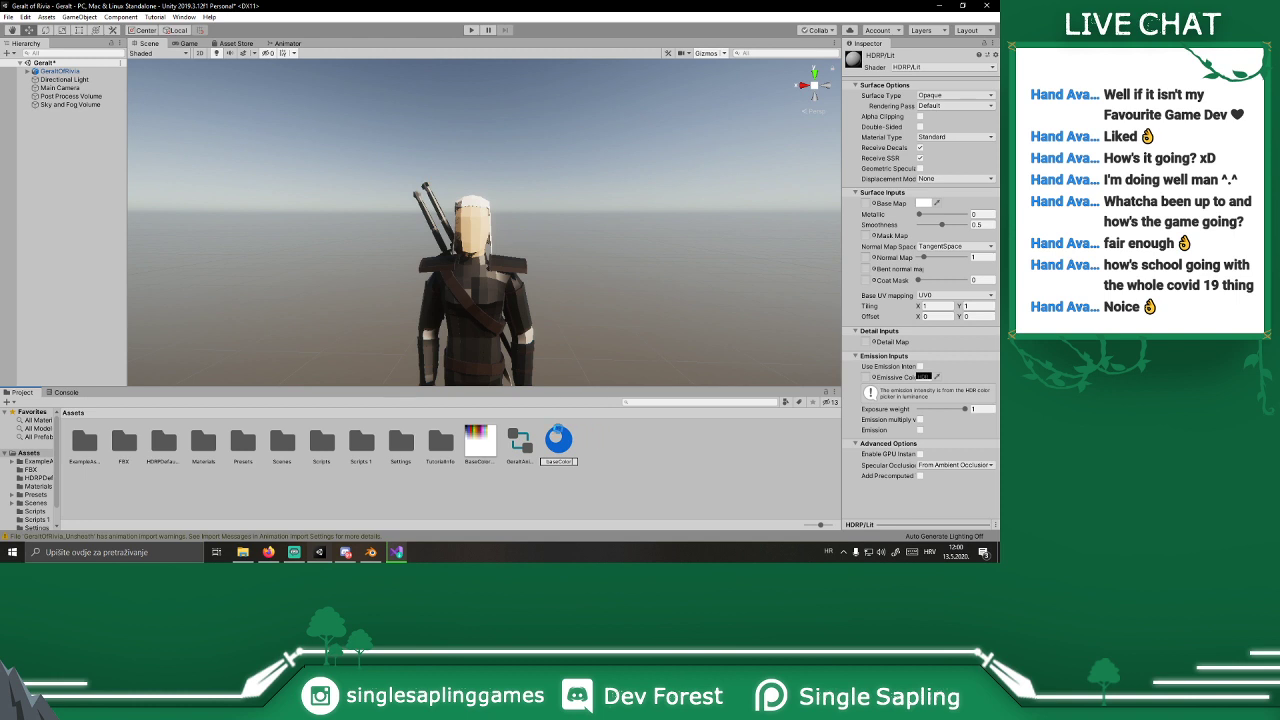
pyautogui.press('Return')
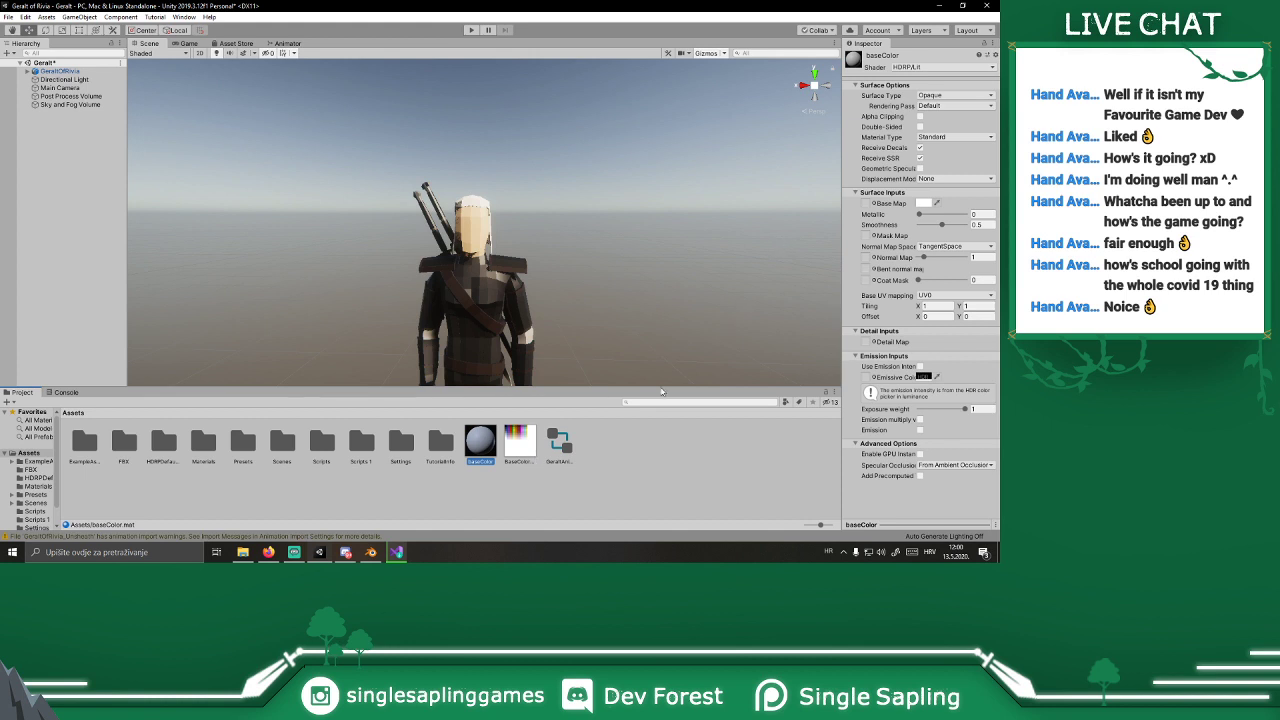
pyautogui.moveTo(526, 448); pyautogui.dragTo(932, 201)
pyautogui.moveTo(942, 224); pyautogui.dragTo(919, 224)
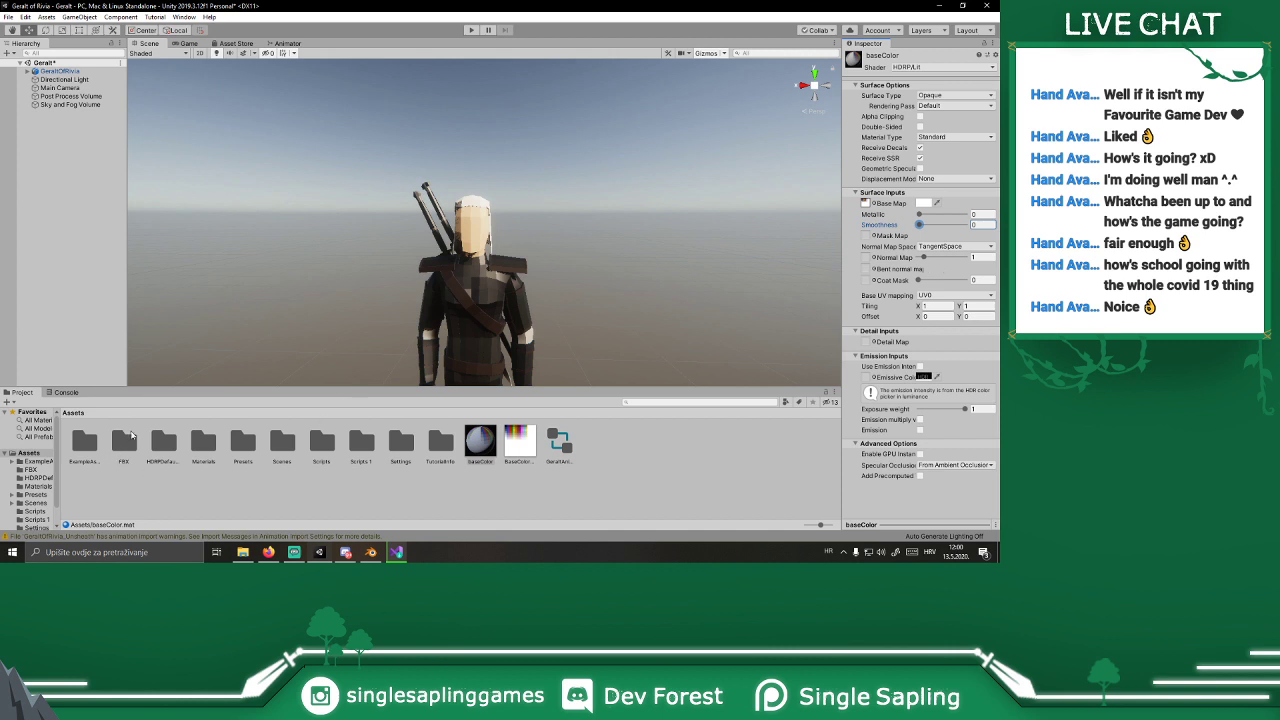
# Step: Place the three Birch_Big and three Birch_Small models from the FBX folder into the scene beside one another
pyautogui.doubleClick(127, 440)
pyautogui.moveTo(508, 142); pyautogui.dragTo(414, 271, button='right')
pyautogui.press('s')
pyautogui.moveTo(100, 443); pyautogui.dragTo(330, 240)
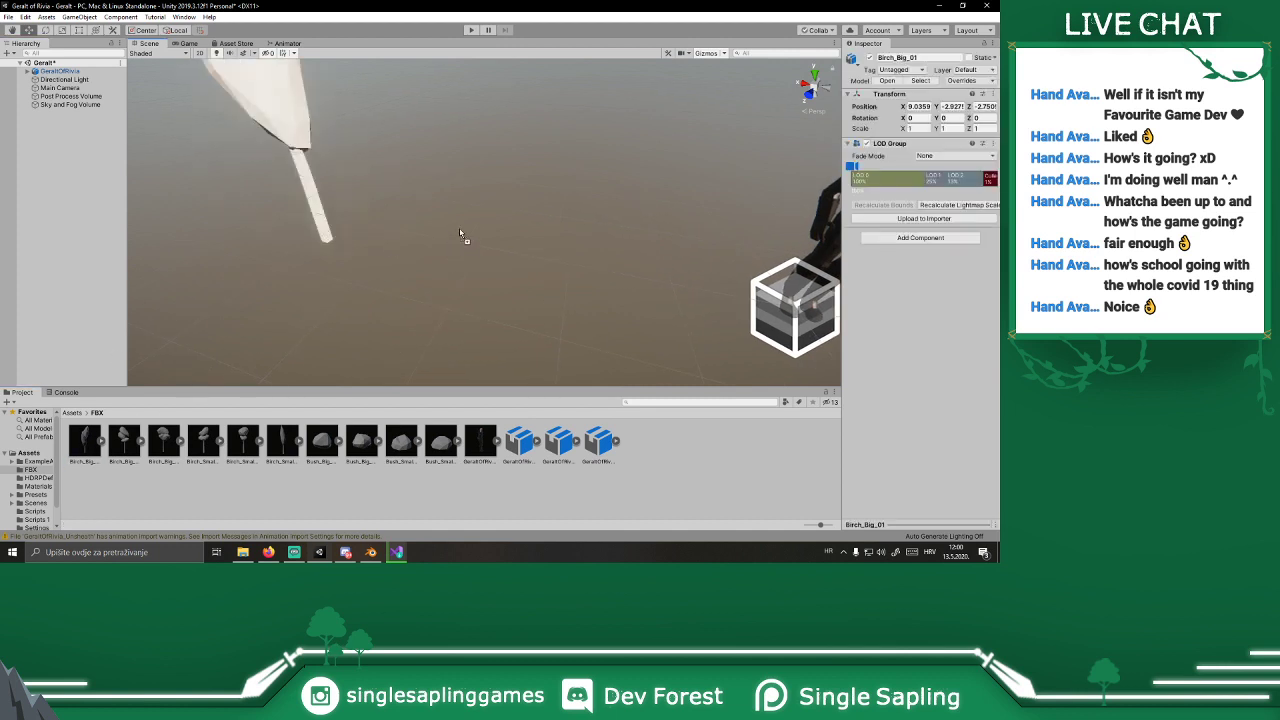
pyautogui.press('f')
pyautogui.moveTo(468, 181); pyautogui.dragTo(468, 176, button='right')
pyautogui.moveTo(130, 439); pyautogui.dragTo(538, 297)
pyautogui.moveTo(210, 444); pyautogui.dragTo(350, 358)
pyautogui.moveTo(494, 370); pyautogui.dragTo(576, 369)
pyautogui.moveTo(288, 442); pyautogui.dragTo(458, 378)
# Step: Place Bush_Big_01, Bush_Big_02, Bush_Small_01 and Bush_Small_02 in a row in front of the birch trees
pyautogui.moveTo(580, 282); pyautogui.dragTo(586, 317, button='right')
pyautogui.scroll(-5, 586, 317)
pyautogui.moveTo(322, 441); pyautogui.dragTo(343, 357)
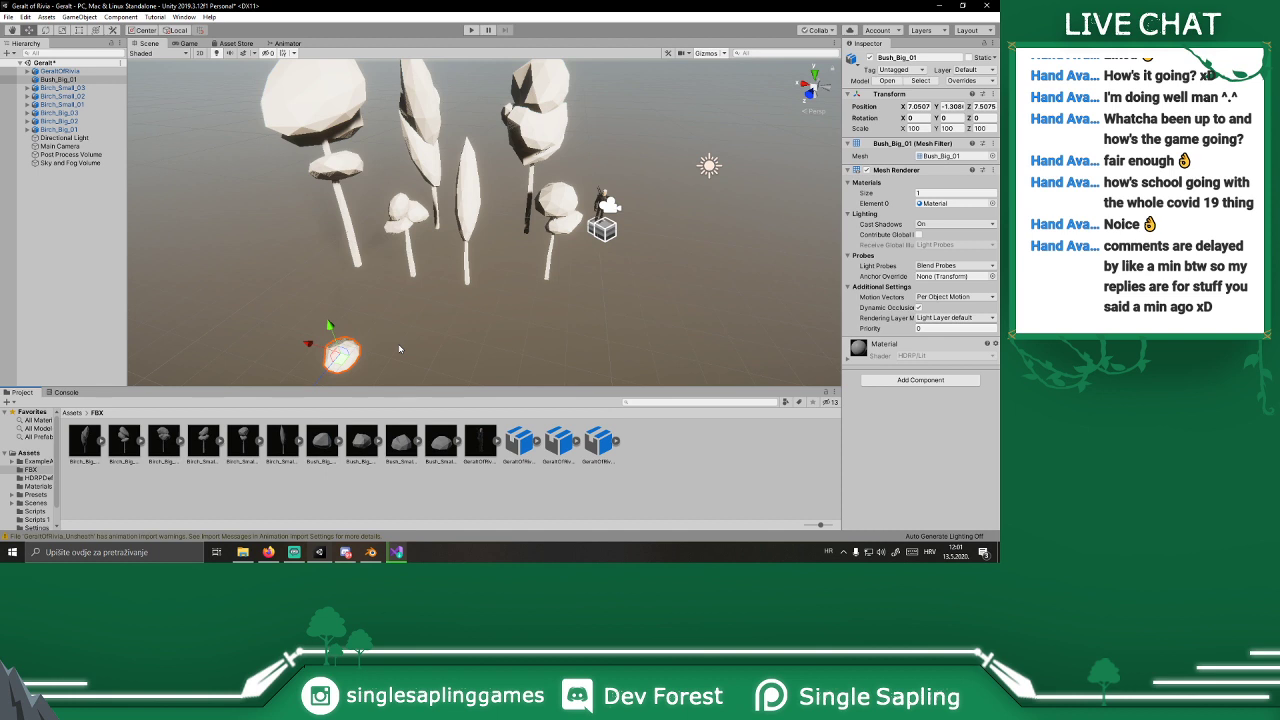
pyautogui.moveTo(371, 446); pyautogui.dragTo(413, 338)
pyautogui.moveTo(403, 445); pyautogui.dragTo(468, 345)
pyautogui.moveTo(441, 445); pyautogui.dragTo(546, 354)
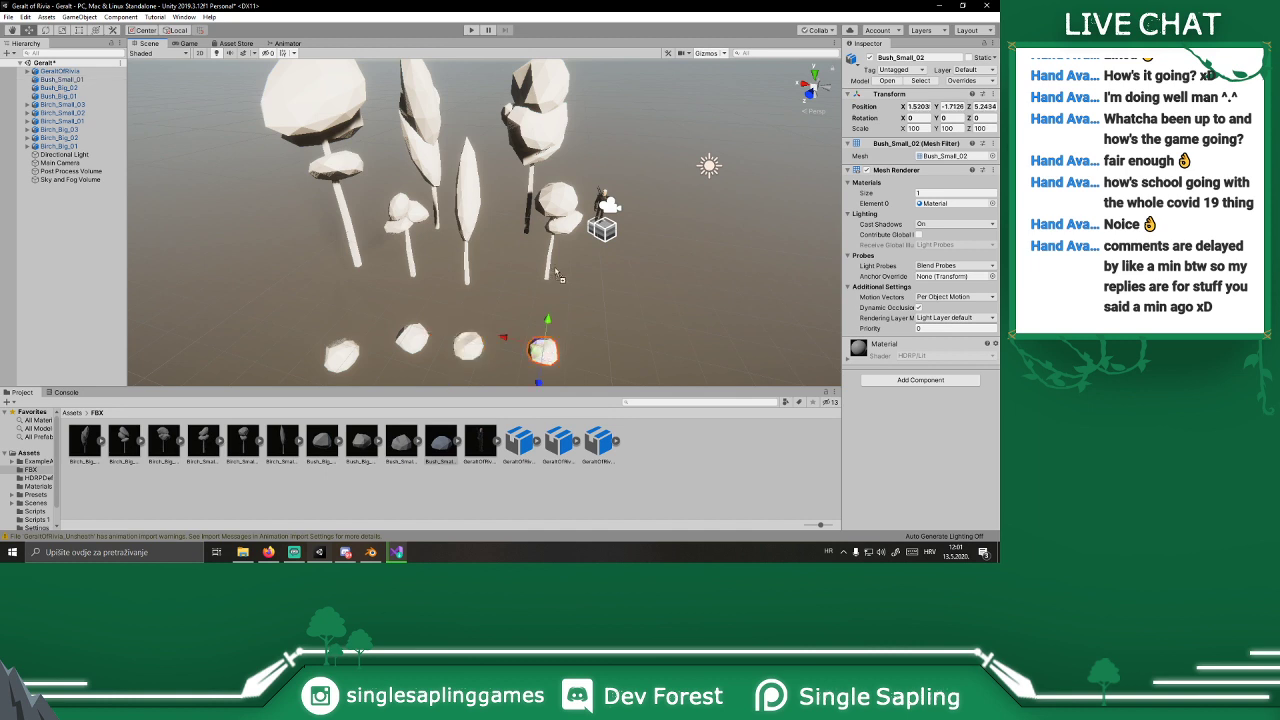
# Step: Move the baseColor material and the BaseColorPalette texture from Assets into the Materials folder
pyautogui.scroll(2, 570, 295)
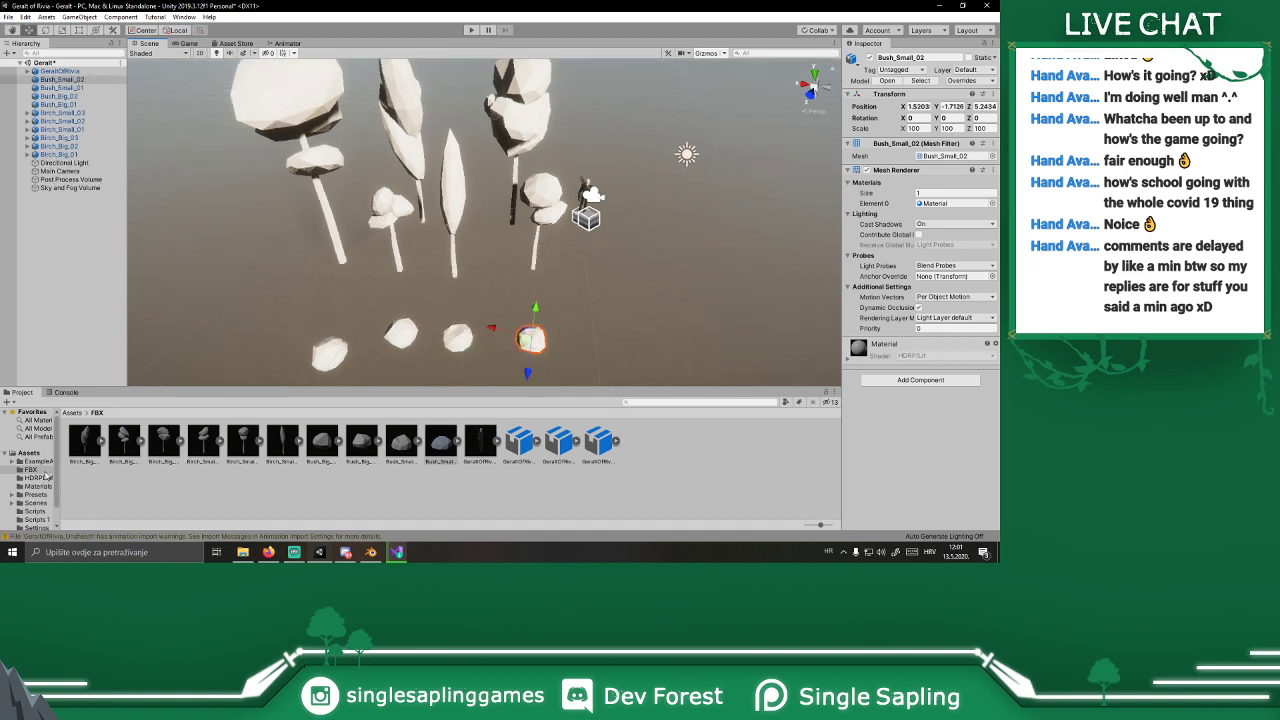
pyautogui.scroll(-1, 40, 500)
pyautogui.click(29, 432)
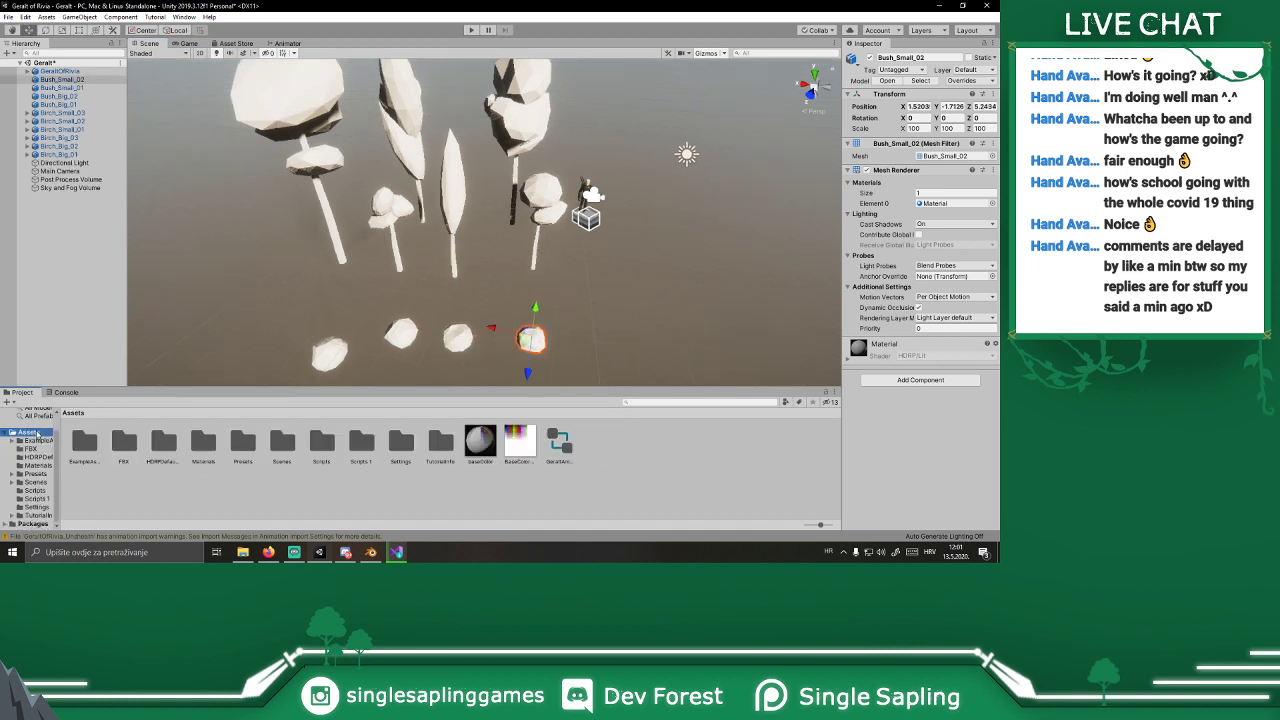
pyautogui.click(482, 446)
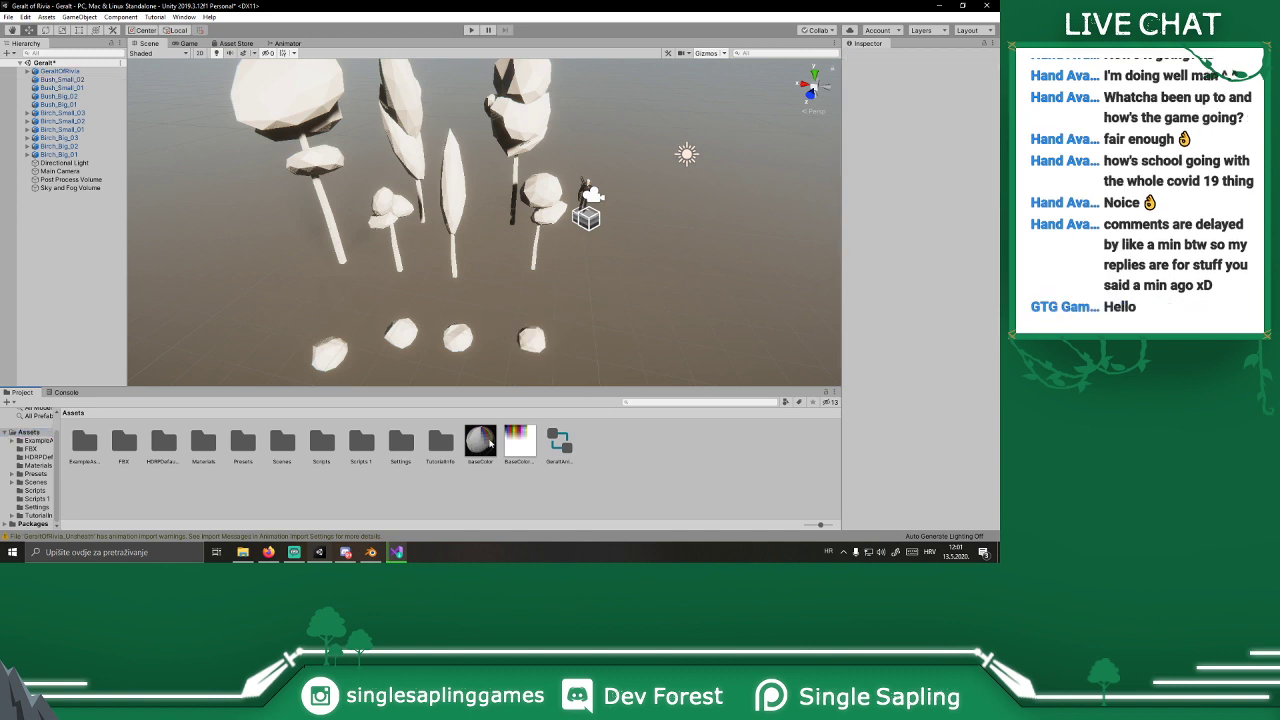
pyautogui.keyDown('ctrl'); pyautogui.click(515, 446); pyautogui.keyUp('ctrl')
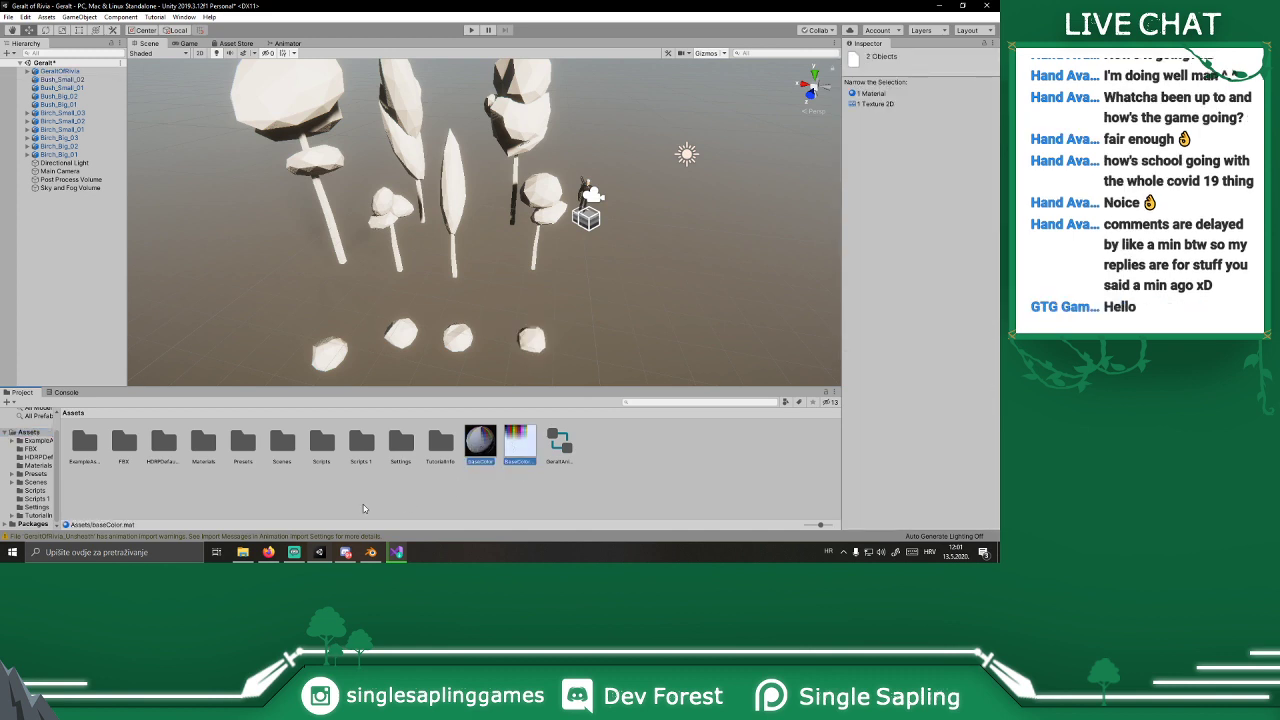
pyautogui.moveTo(475, 455); pyautogui.dragTo(203, 450)
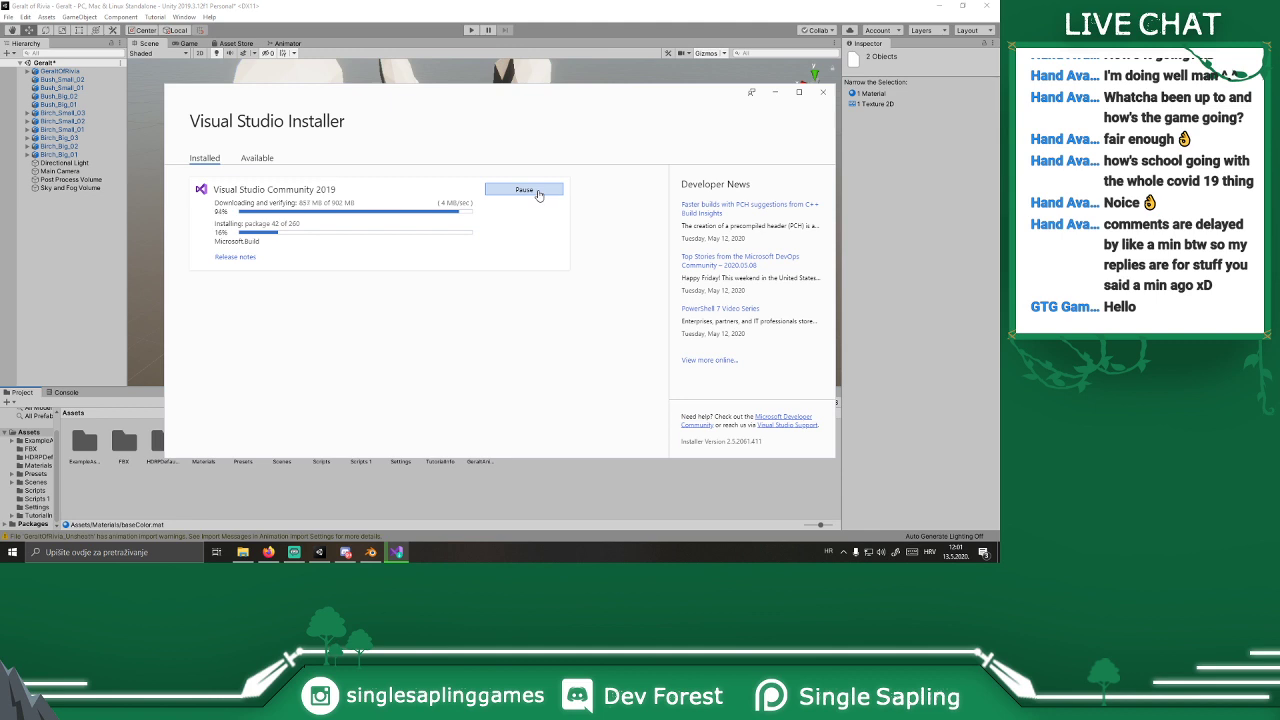
# Step: Pause the Visual Studio Community 2019 installation and go back to the Unity scene with Birch_Small_02 selected
pyautogui.click(538, 194)
pyautogui.click(515, 3)
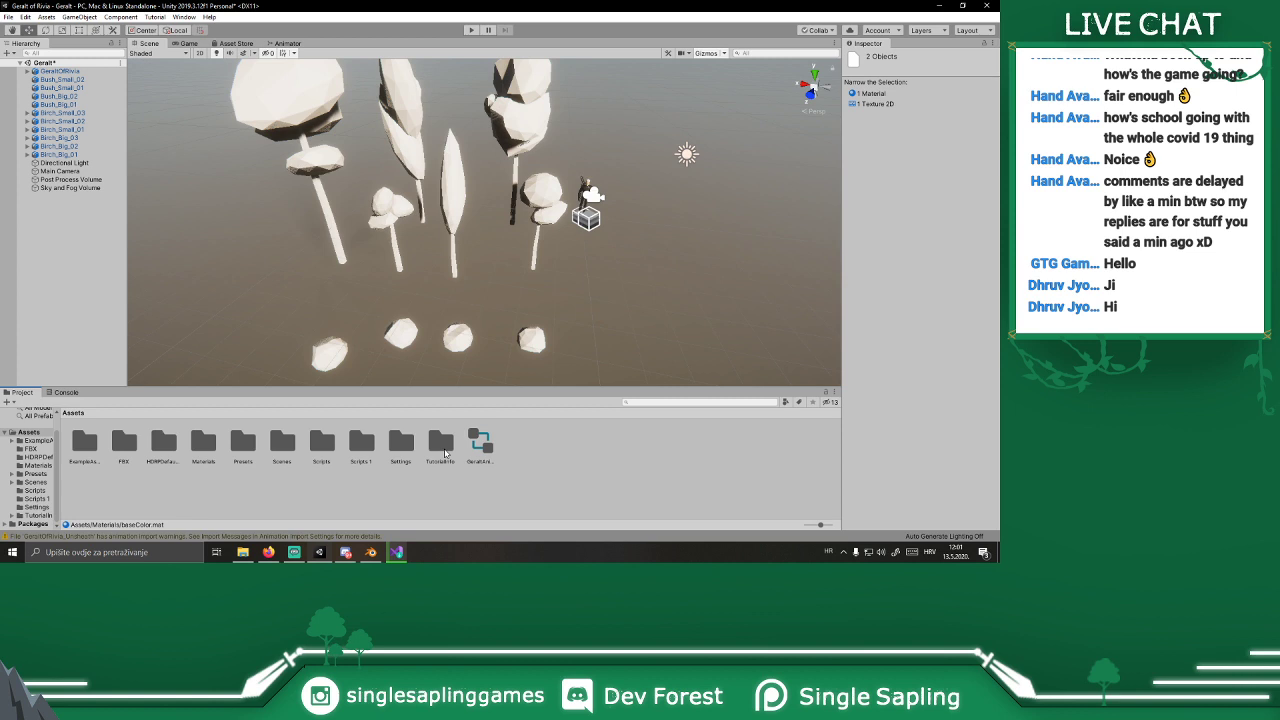
pyautogui.click(545, 208)
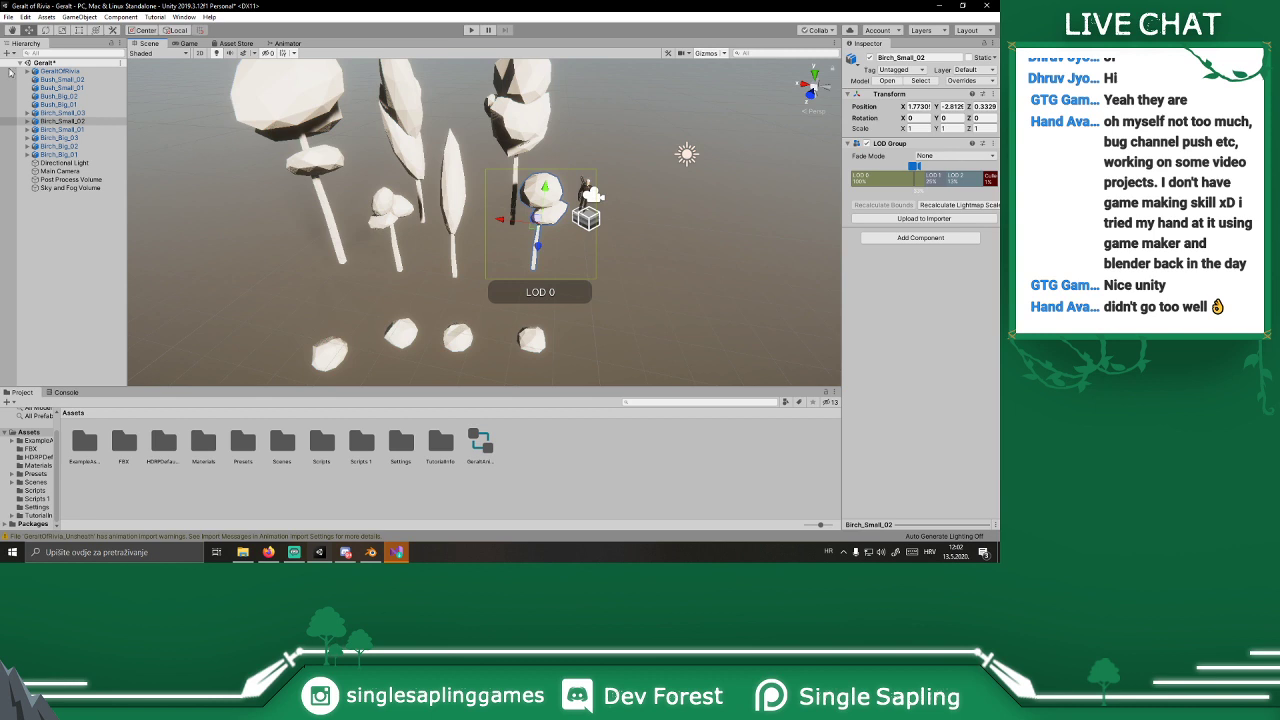
# Step: Assign the baseColor material from the Materials folder to all three LOD meshes of Birch_Small_03 and check each LOD
pyautogui.click(37, 107)
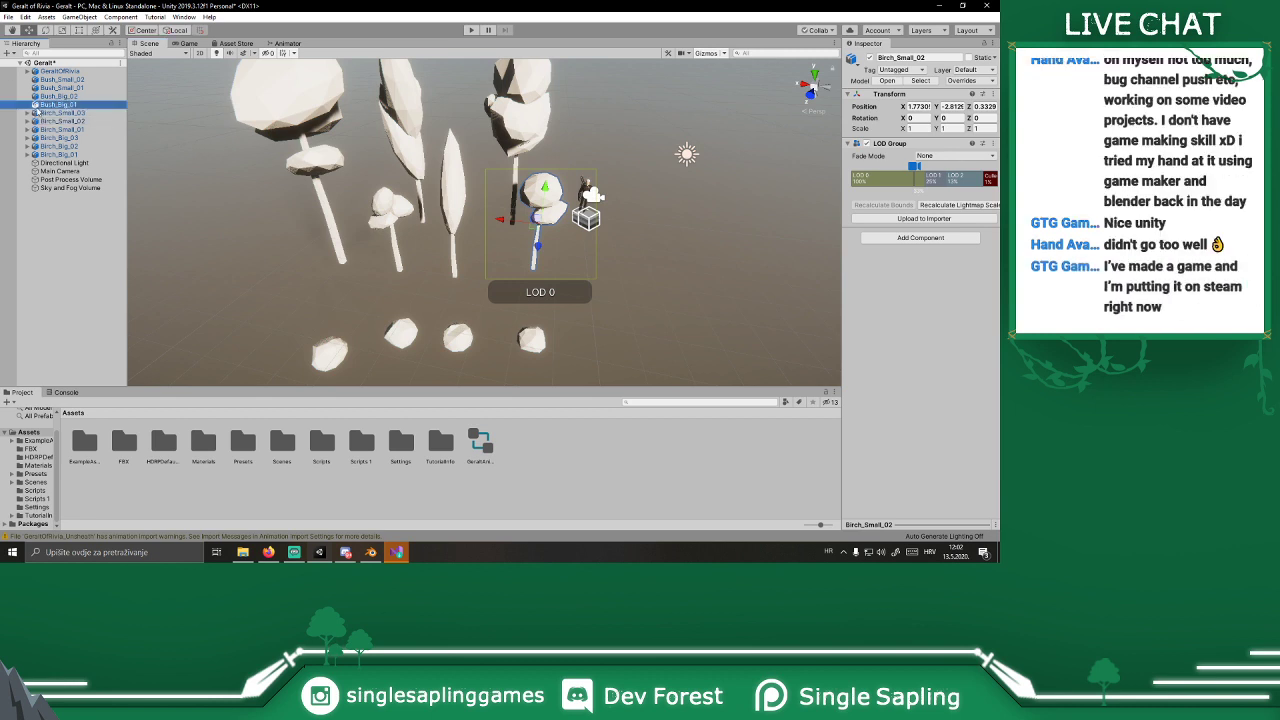
pyautogui.click(27, 113)
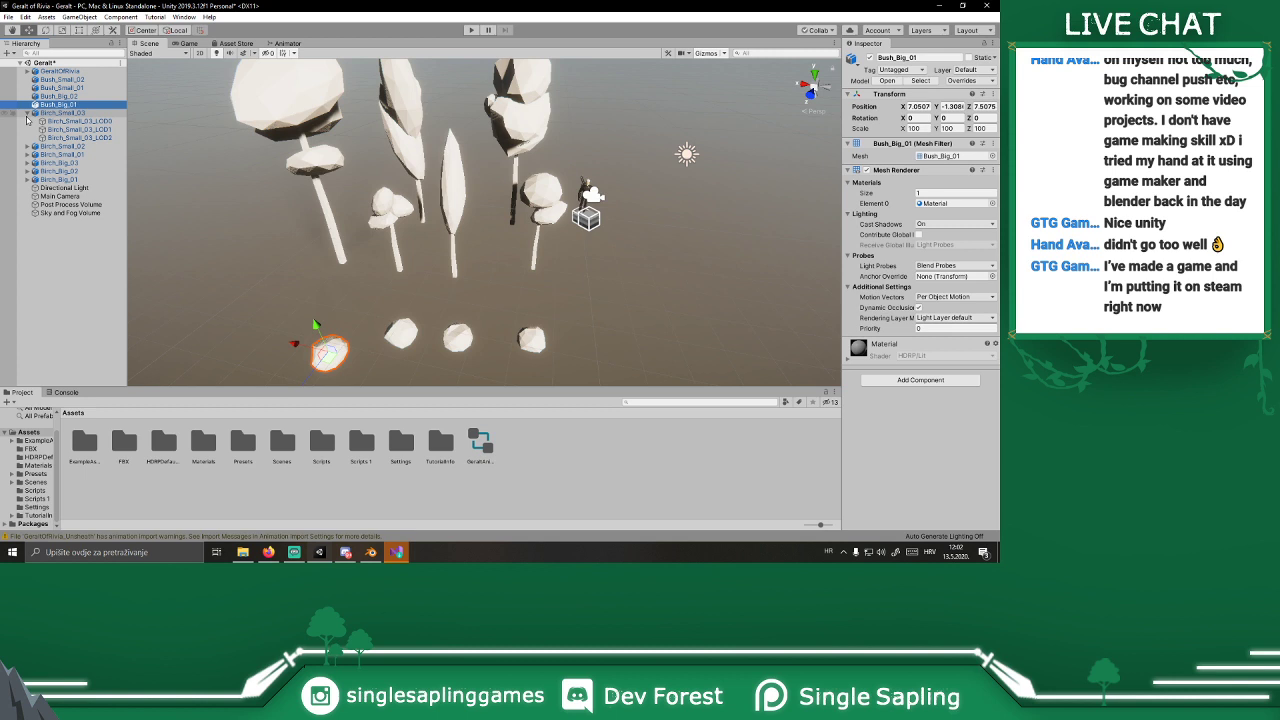
pyautogui.click(70, 114)
pyautogui.click(72, 121)
pyautogui.keyDown('shift'); pyautogui.click(80, 137); pyautogui.keyUp('shift')
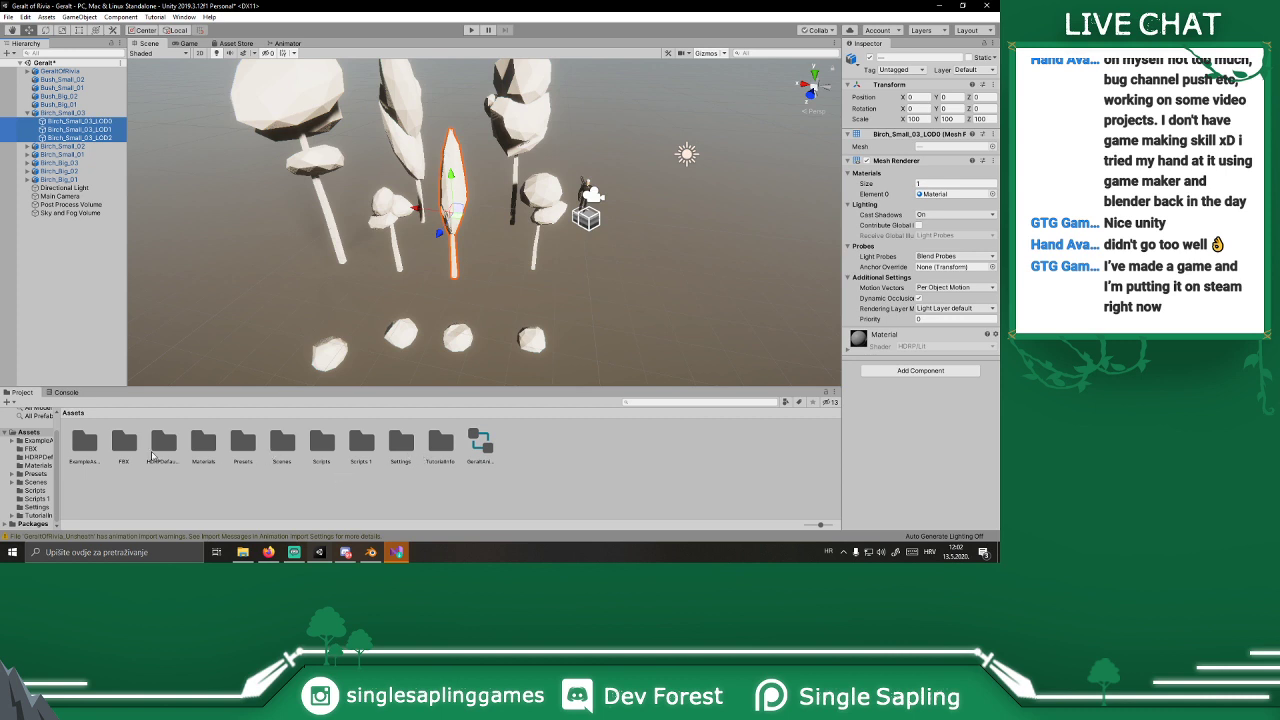
pyautogui.doubleClick(215, 448)
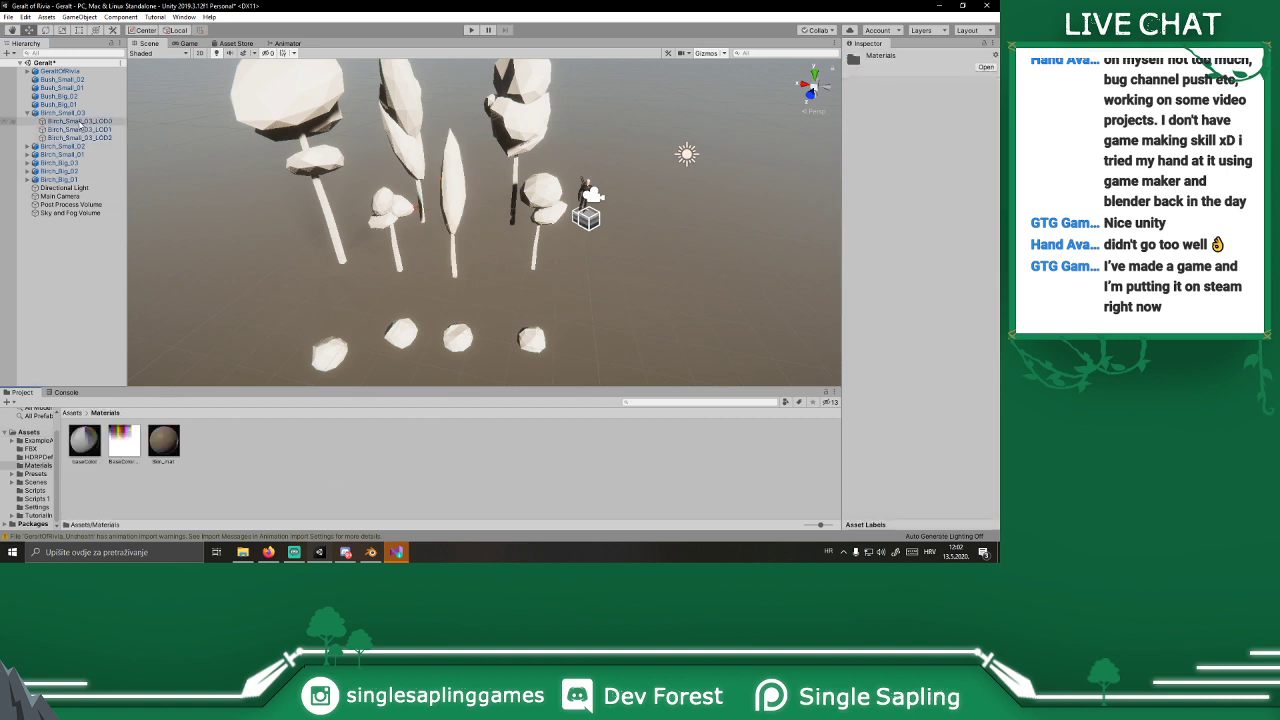
pyautogui.click(80, 121)
pyautogui.keyDown('shift'); pyautogui.click(88, 138); pyautogui.keyUp('shift')
pyautogui.moveTo(85, 435); pyautogui.dragTo(109, 135)
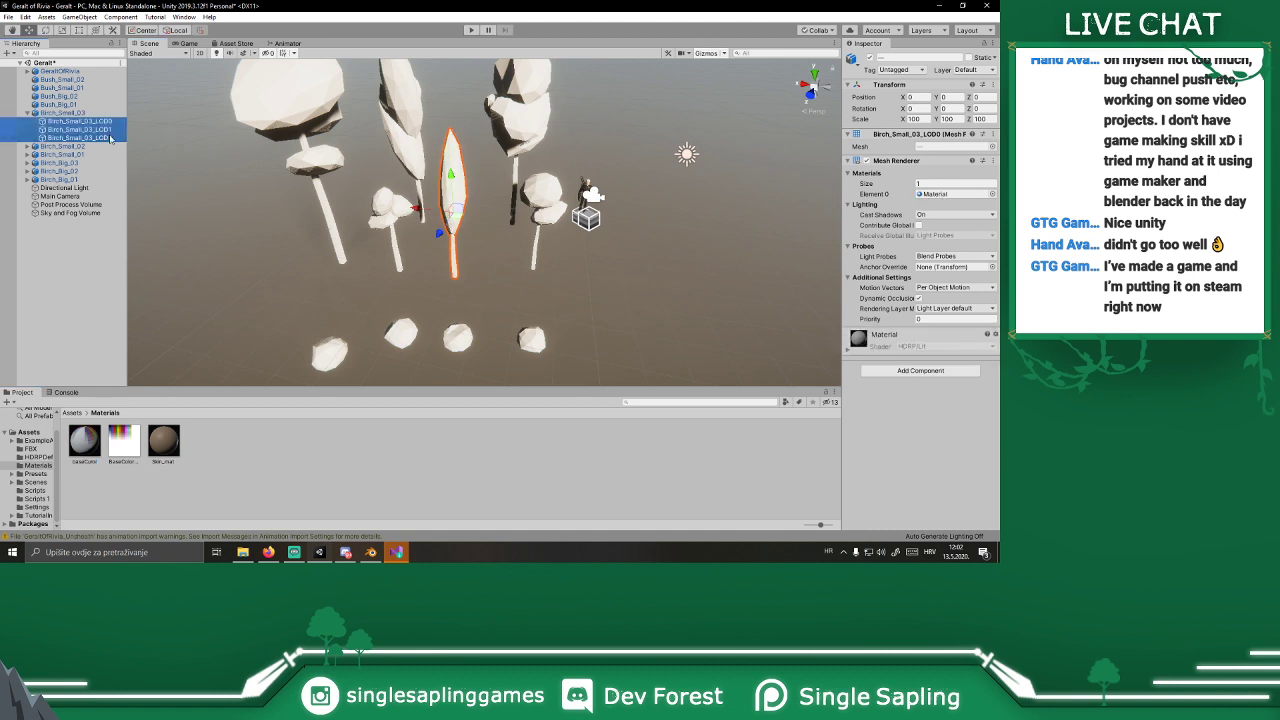
pyautogui.moveTo(83, 435); pyautogui.dragTo(912, 403)
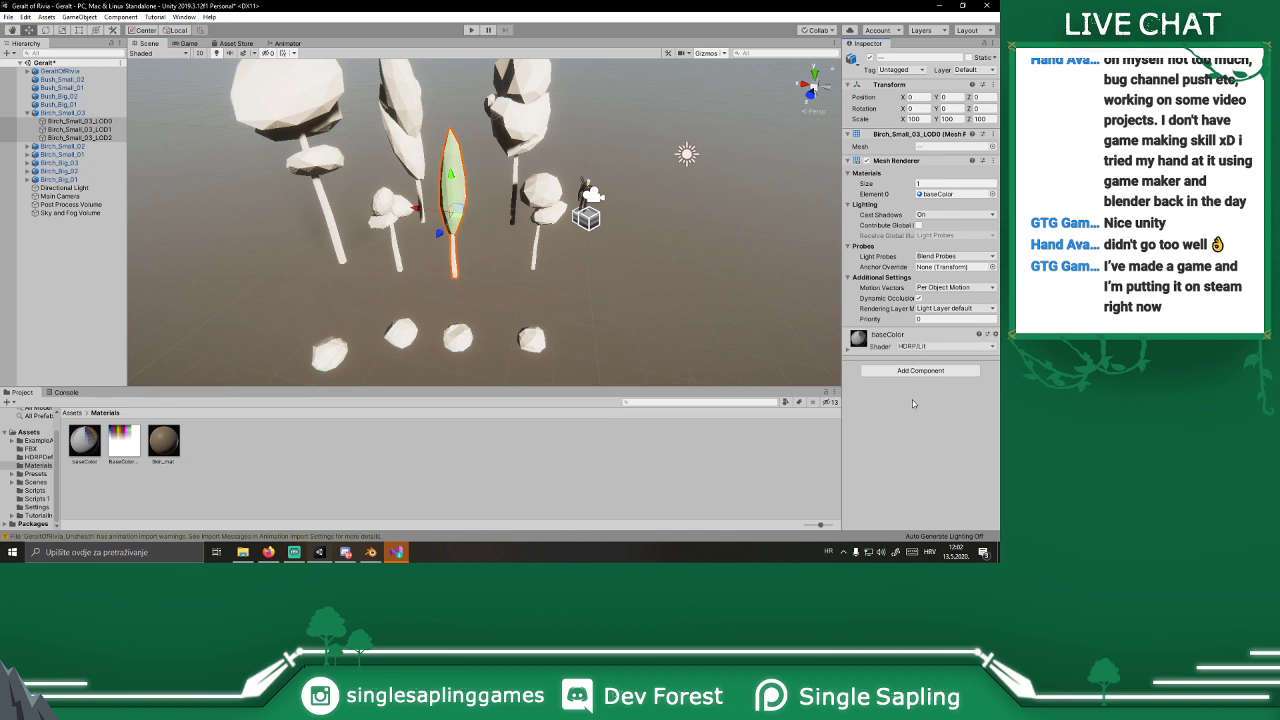
pyautogui.click(94, 122)
pyautogui.click(94, 130)
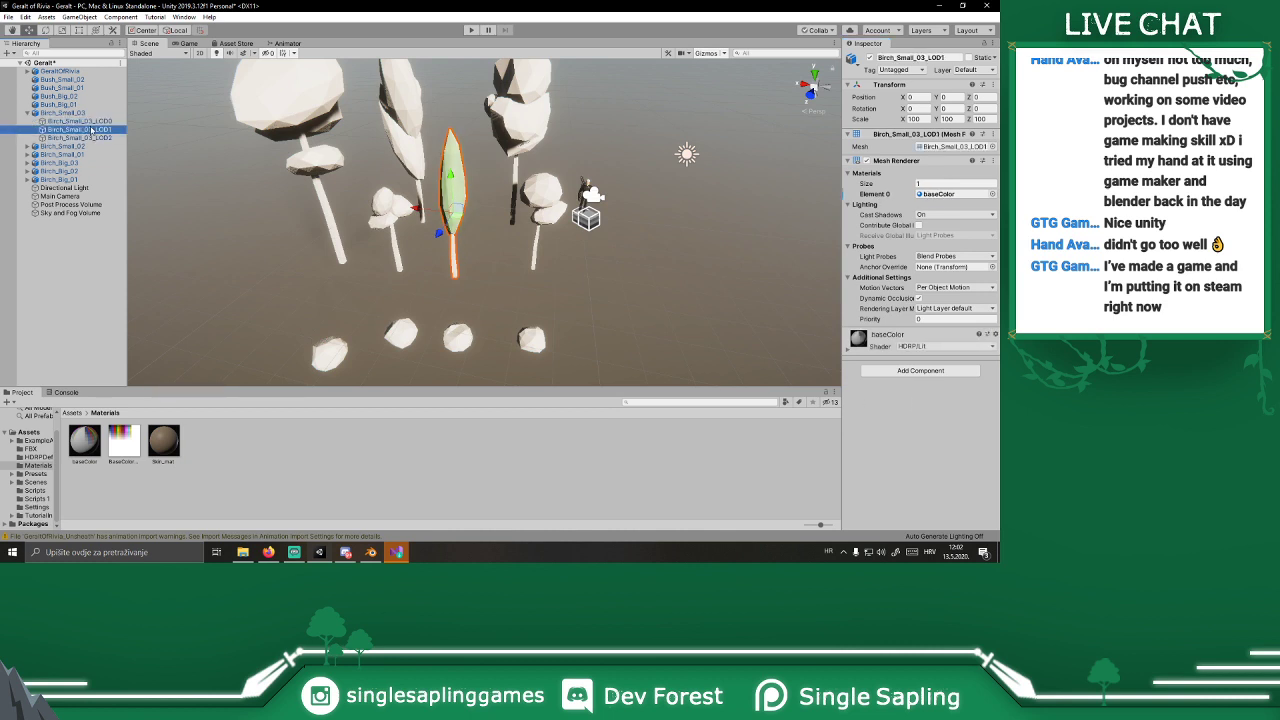
pyautogui.click(96, 139)
pyautogui.click(72, 114)
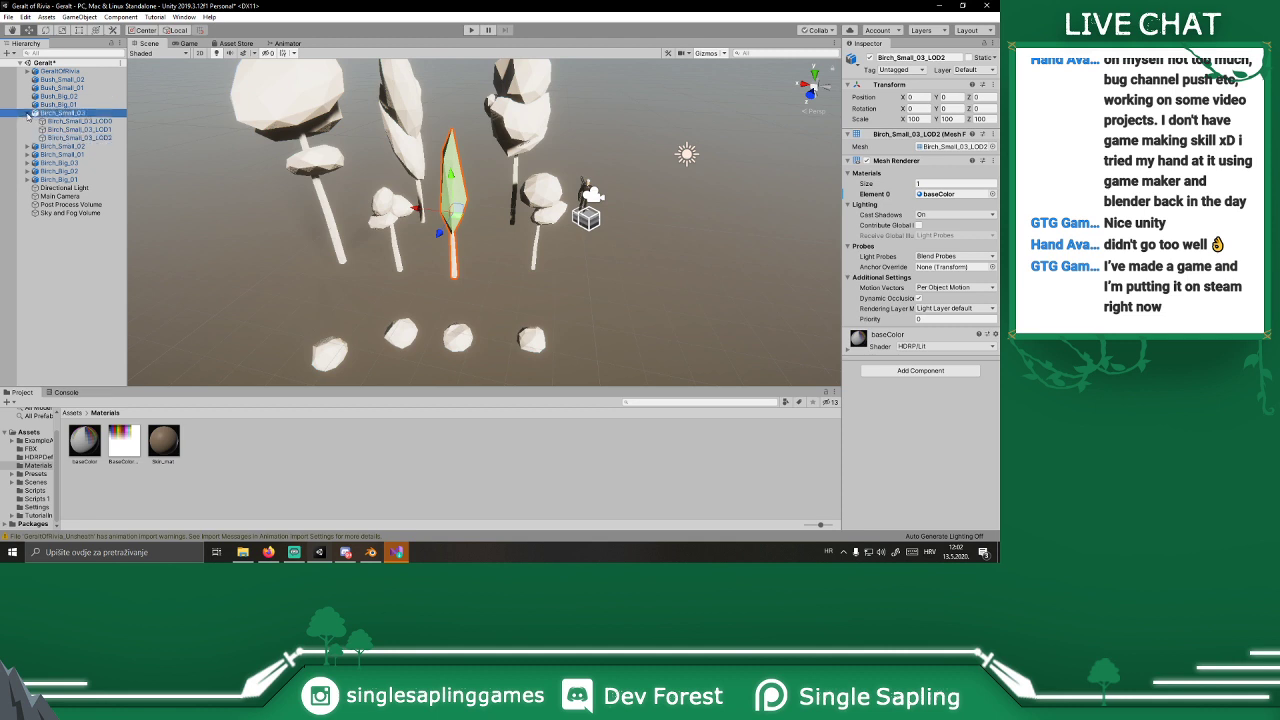
pyautogui.click(28, 114)
# Step: Apply the baseColor material to the three LOD meshes of Birch_Small_02
pyautogui.click(28, 121)
pyautogui.click(80, 129)
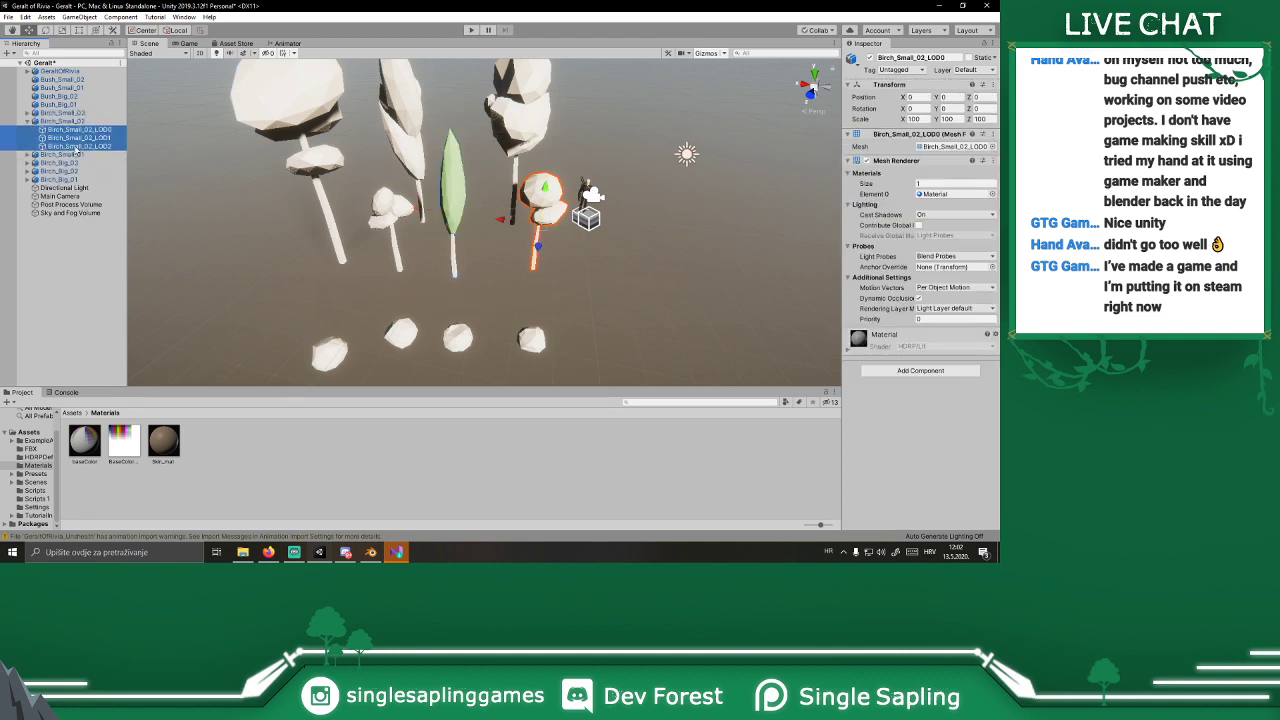
pyautogui.moveTo(1000, 427); pyautogui.dragTo(932, 432)
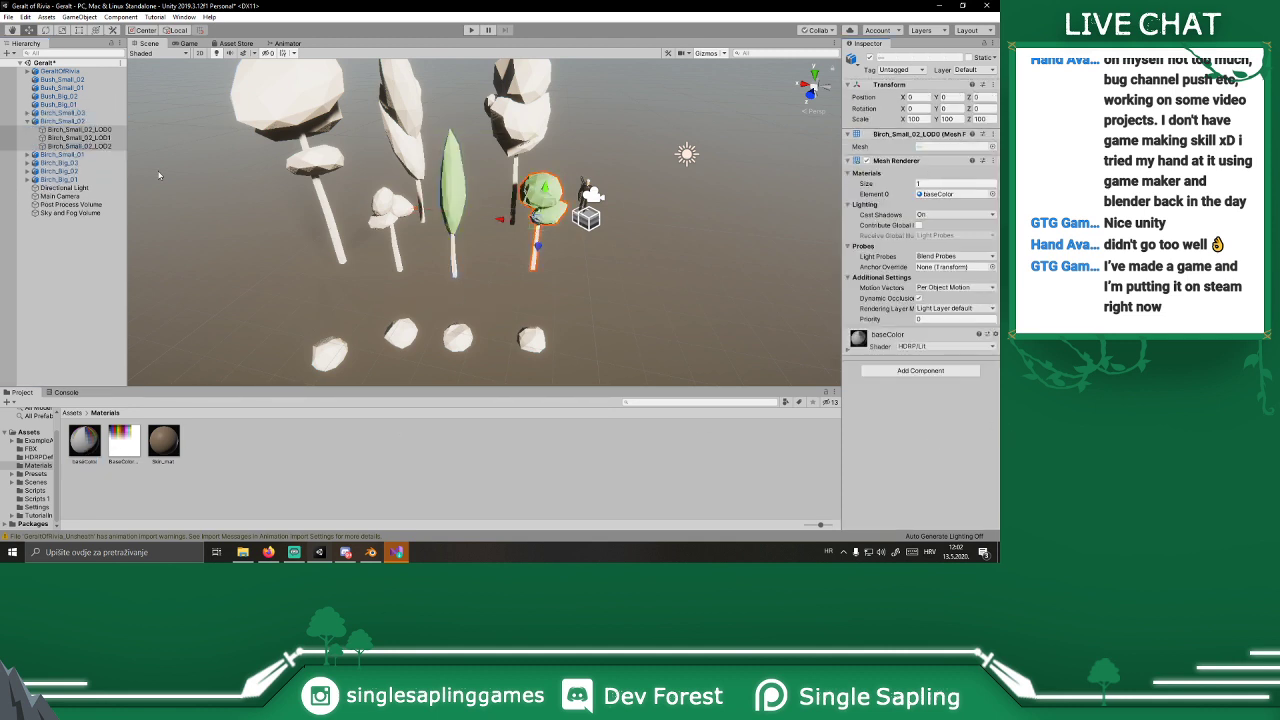
pyautogui.click(28, 121)
# Step: Apply the baseColor material to the three LOD meshes of Birch_Small_01
pyautogui.click(28, 129)
pyautogui.click(58, 138)
pyautogui.keyDown('shift'); pyautogui.click(60, 154); pyautogui.keyUp('shift')
pyautogui.moveTo(84, 440); pyautogui.dragTo(865, 420)
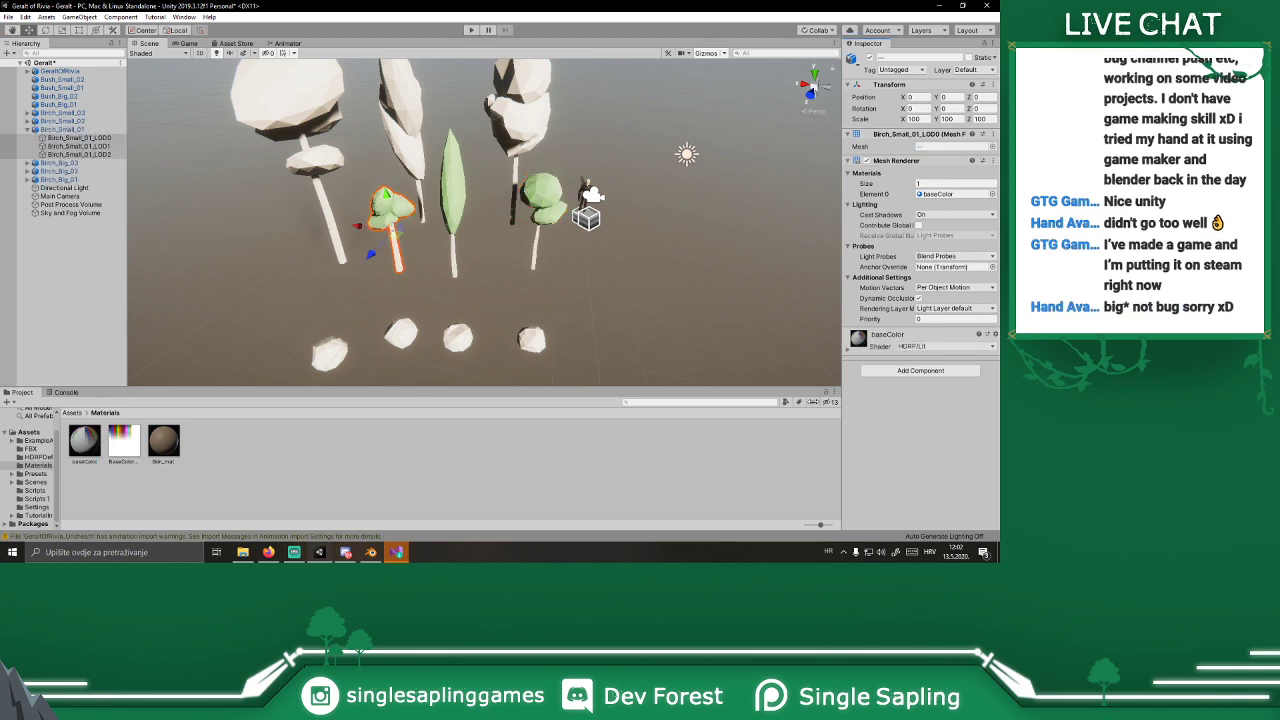
pyautogui.click(28, 129)
# Step: Apply the baseColor material to the three LOD meshes of Birch_Big_03
pyautogui.click(28, 138)
pyautogui.click(62, 147)
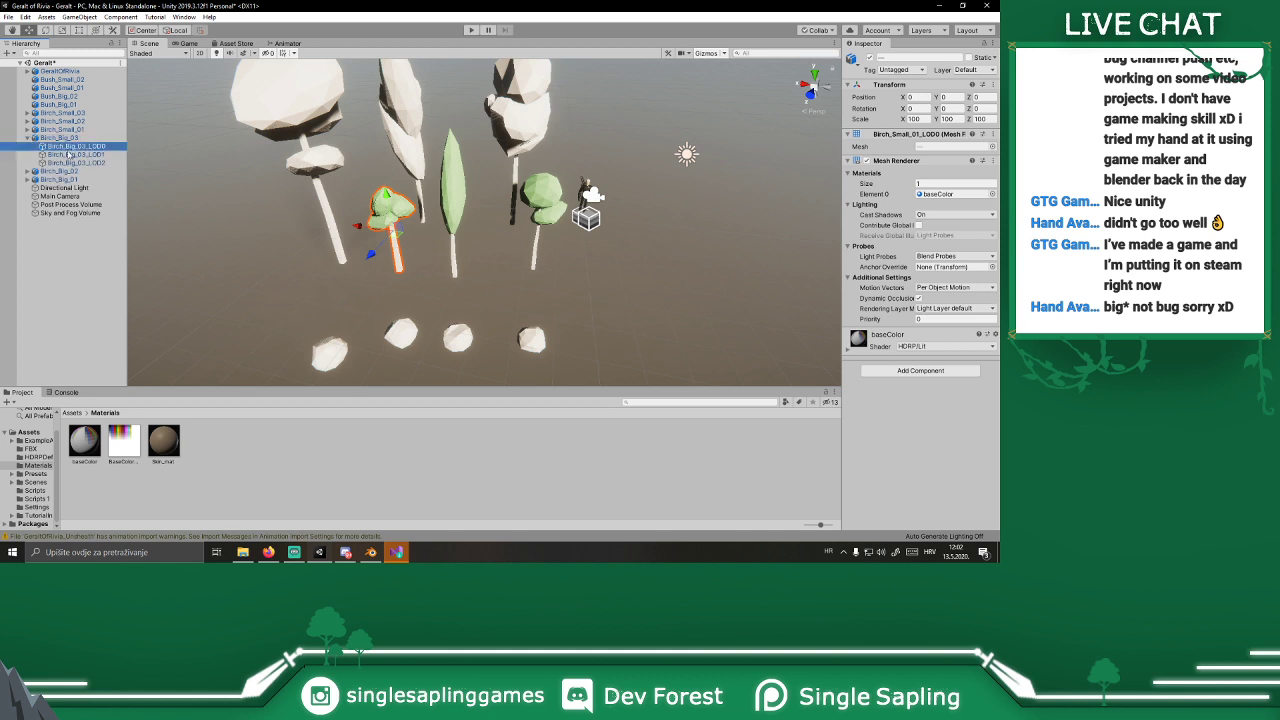
pyautogui.keyDown('shift'); pyautogui.click(68, 163); pyautogui.keyUp('shift')
pyautogui.moveTo(85, 440); pyautogui.dragTo(896, 433)
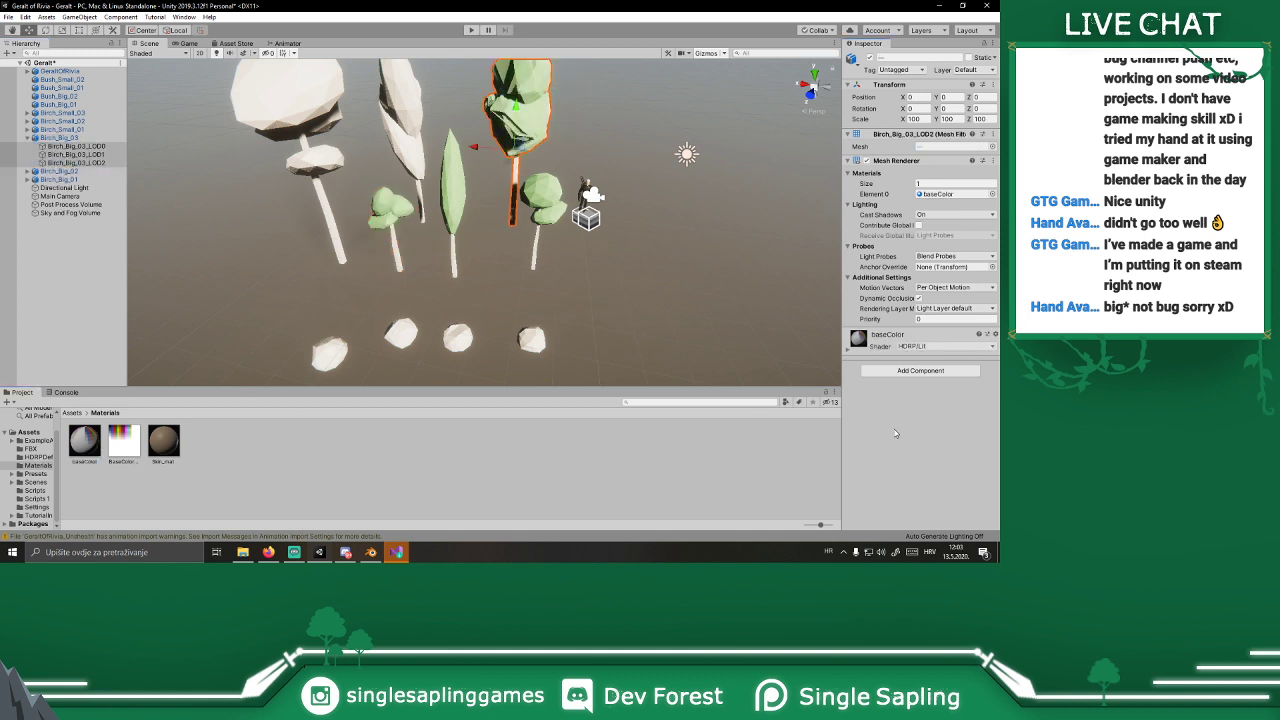
pyautogui.click(28, 137)
# Step: Apply the baseColor material to the three LOD meshes of Birch_Big_02
pyautogui.click(28, 146)
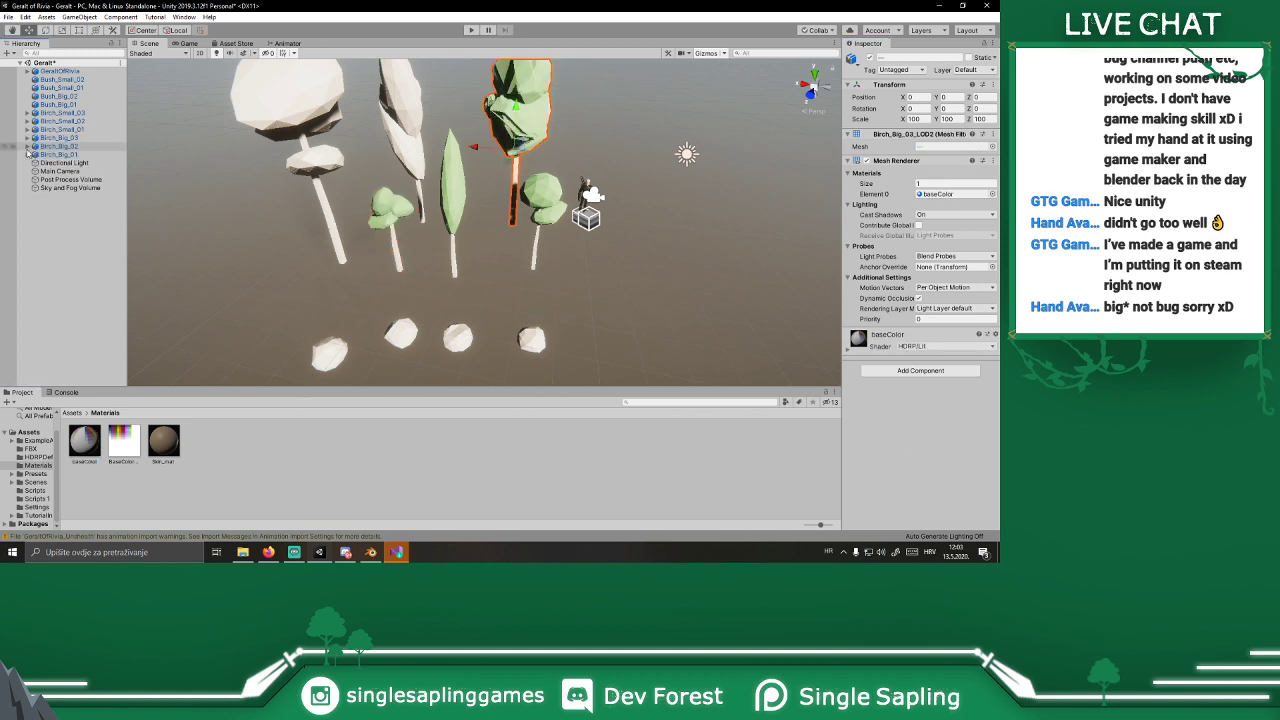
pyautogui.click(68, 162)
pyautogui.click(68, 155)
pyautogui.keyDown('shift'); pyautogui.click(68, 163); pyautogui.keyUp('shift')
pyautogui.keyDown('shift'); pyautogui.doubleClick(69, 171); pyautogui.keyUp('shift')
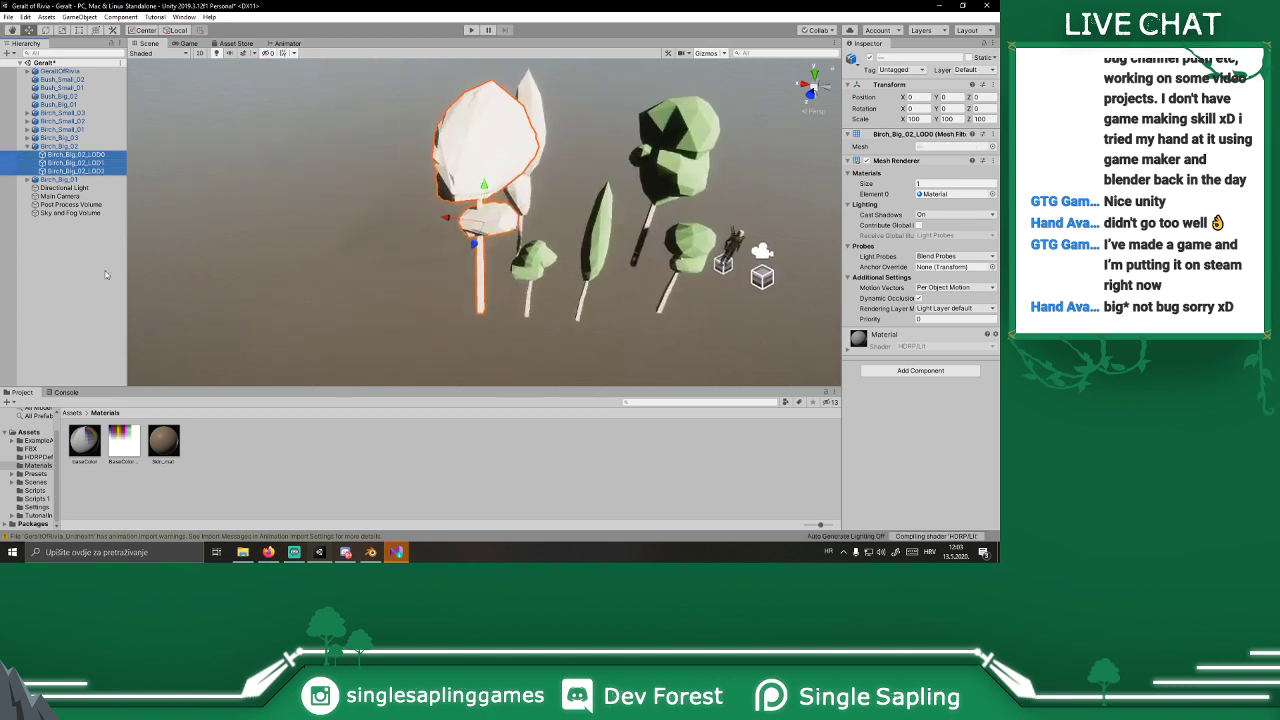
pyautogui.moveTo(85, 440); pyautogui.dragTo(900, 420)
pyautogui.moveTo(790, 290); pyautogui.dragTo(611, 287, button='middle')
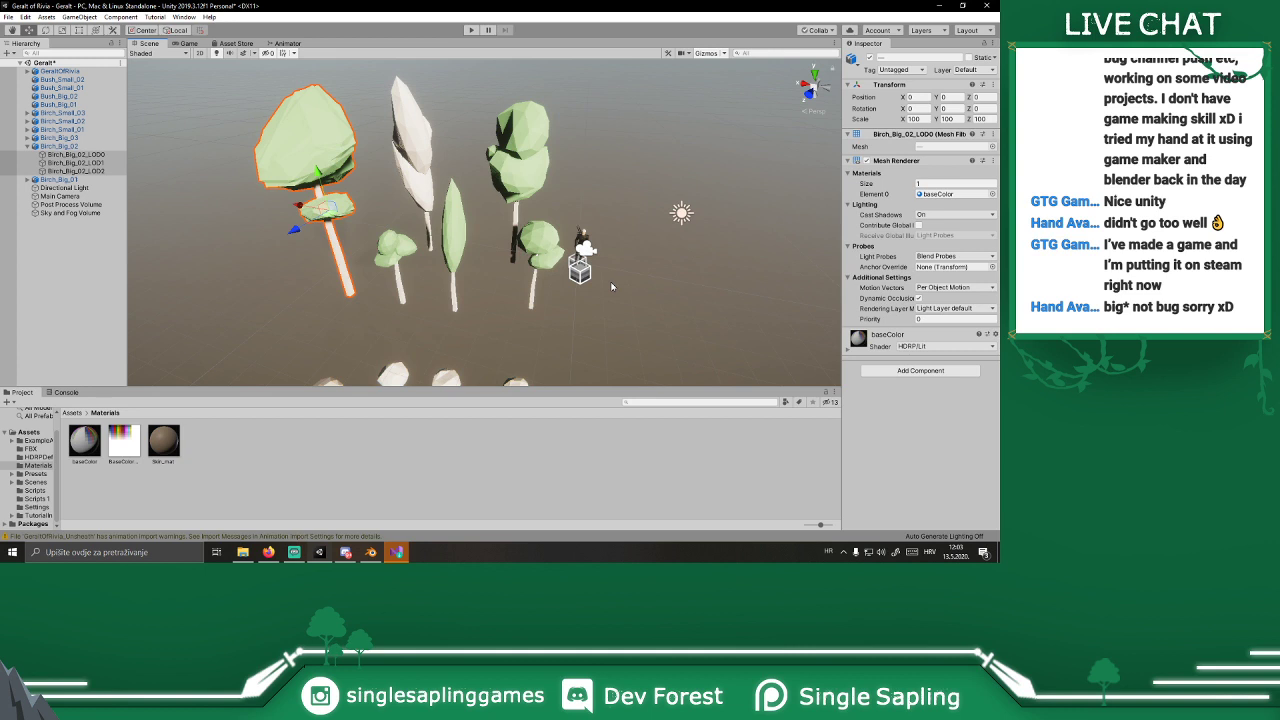
pyautogui.click(27, 146)
# Step: Apply the baseColor material to the three LOD meshes of Birch_Big_01
pyautogui.click(27, 155)
pyautogui.click(57, 164)
pyautogui.keyDown('shift'); pyautogui.click(62, 180); pyautogui.keyUp('shift')
pyautogui.moveTo(84, 440); pyautogui.dragTo(924, 432)
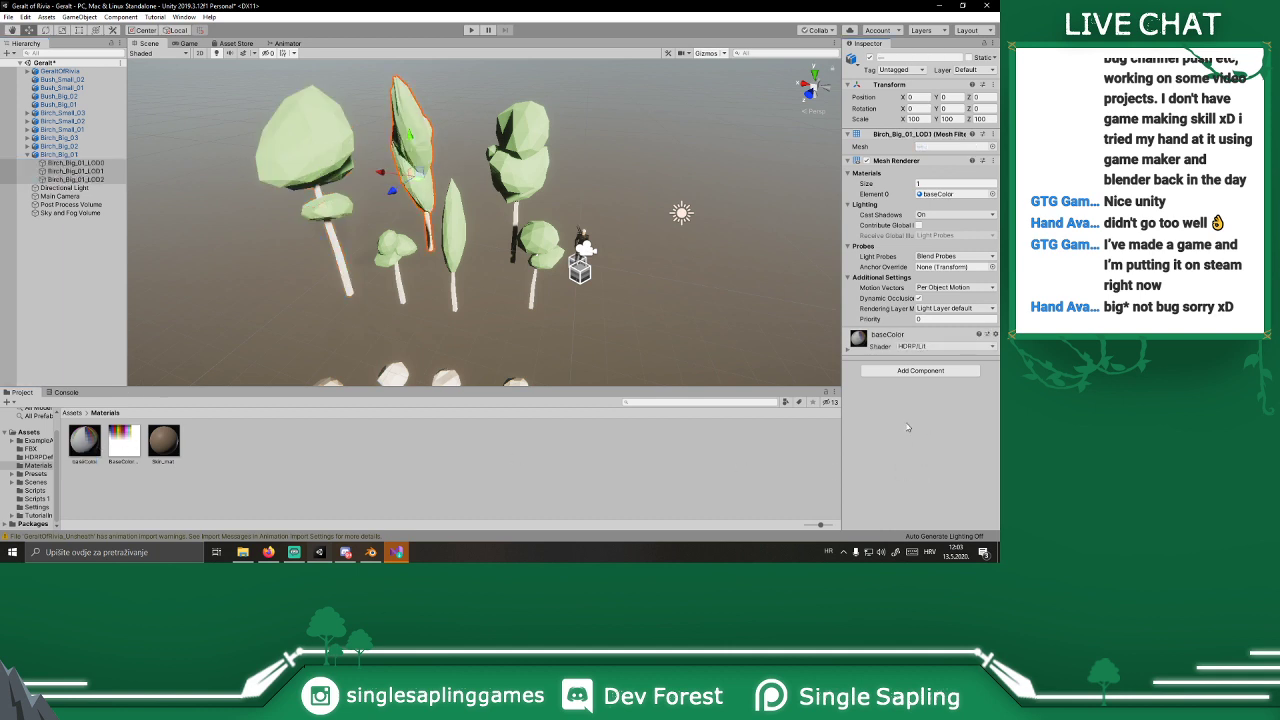
pyautogui.click(27, 154)
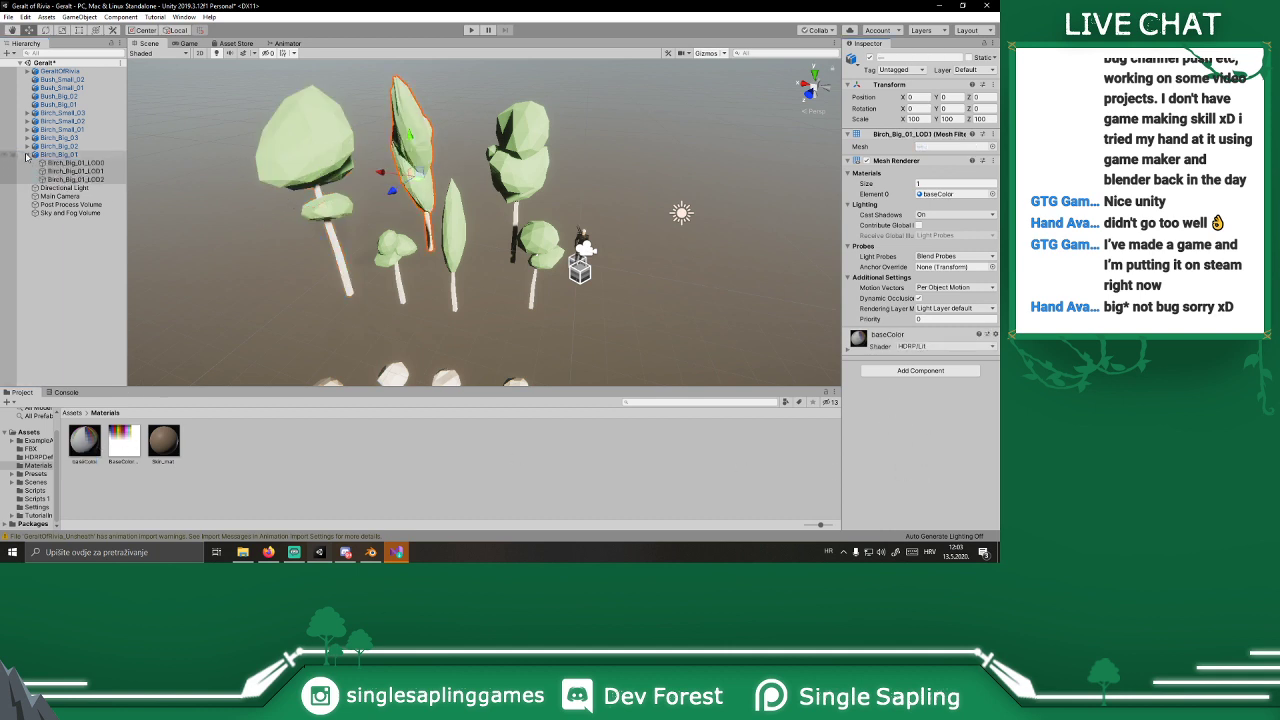
# Step: Assign the baseColor material to Bush_Big_01, Bush_Big_02, Bush_Small_01 and Bush_Small_02, and clear the selection
pyautogui.click(58, 105)
pyautogui.moveTo(84, 440); pyautogui.dragTo(935, 476)
pyautogui.click(58, 96)
pyautogui.moveTo(84, 440); pyautogui.dragTo(907, 485)
pyautogui.click(60, 88)
pyautogui.moveTo(84, 440); pyautogui.dragTo(76, 89)
pyautogui.click(62, 79)
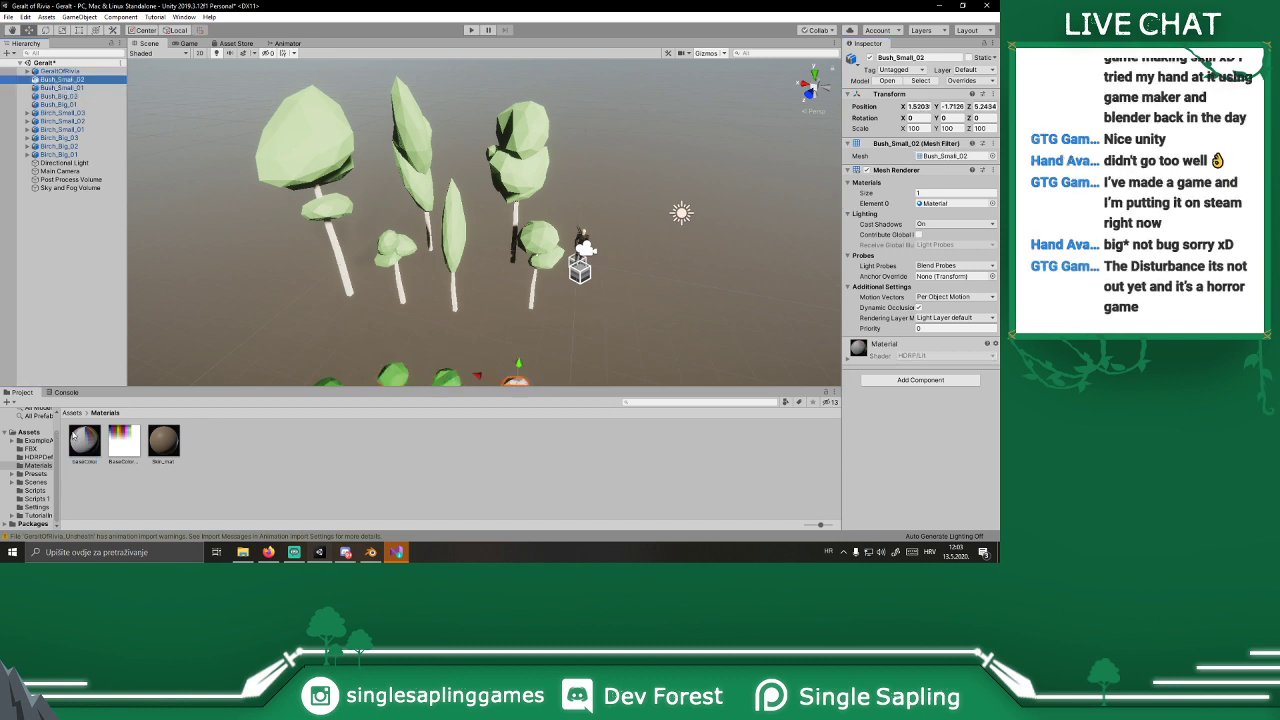
pyautogui.moveTo(953, 451); pyautogui.dragTo(953, 451)
pyautogui.moveTo(520, 220); pyautogui.dragTo(543, 264, button='right')
pyautogui.click(540, 280)
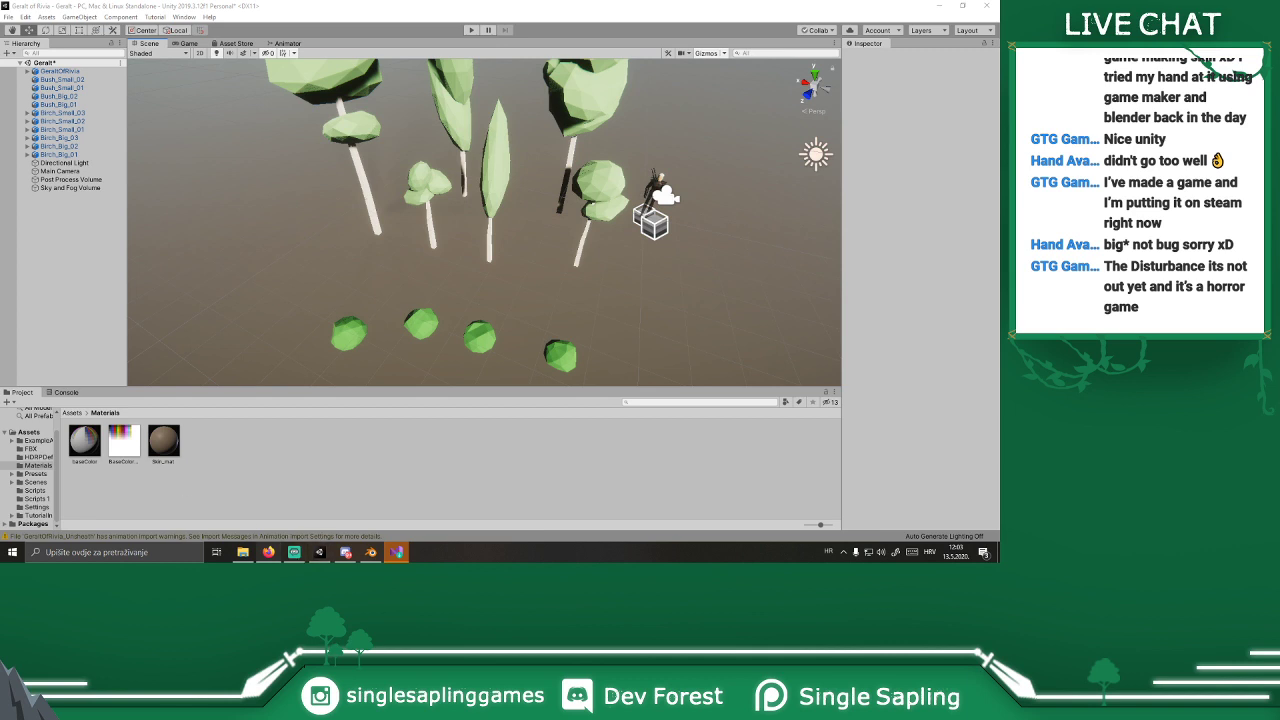
# Step: Switch to Firefox and search the web for "The Disturbance"
pyautogui.moveTo(0, 200); pyautogui.dragTo(463, 2)
pyautogui.write('The Disturbance')
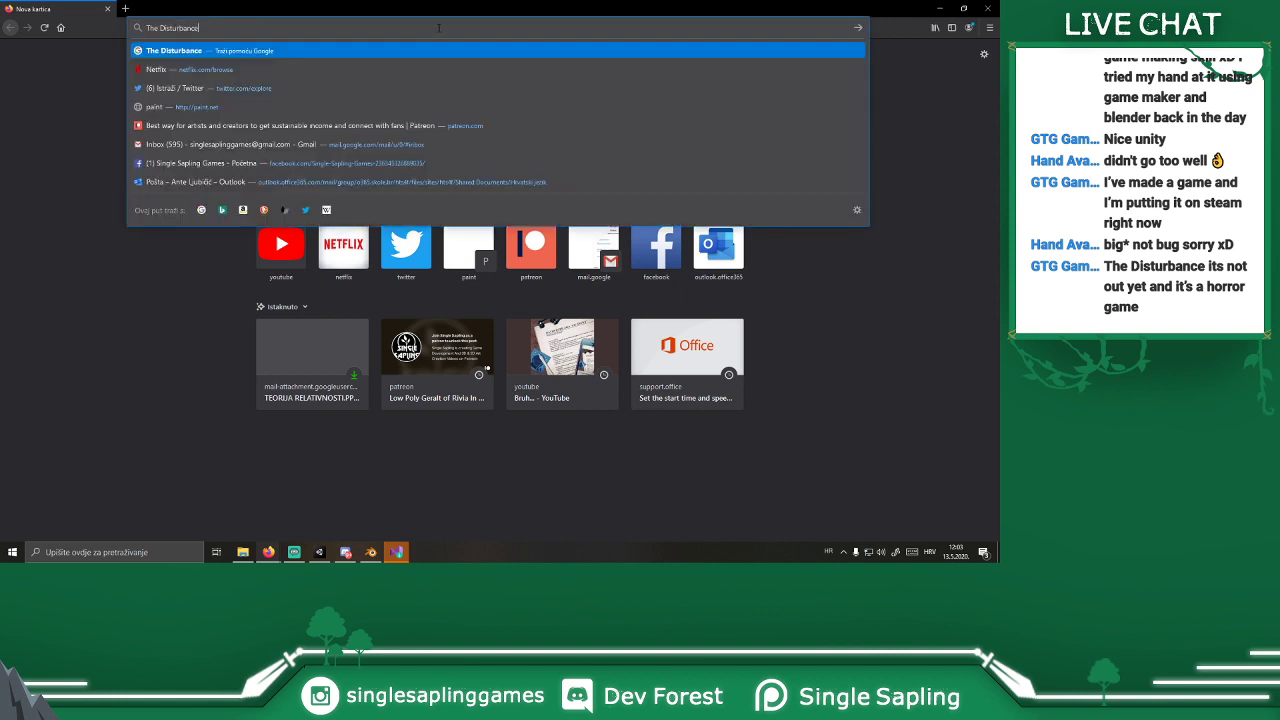
pyautogui.press('Return')
# Step: Bring up the Visual Studio Installer, resume the Community 2019 setup and close the installer window
pyautogui.click(398, 553)
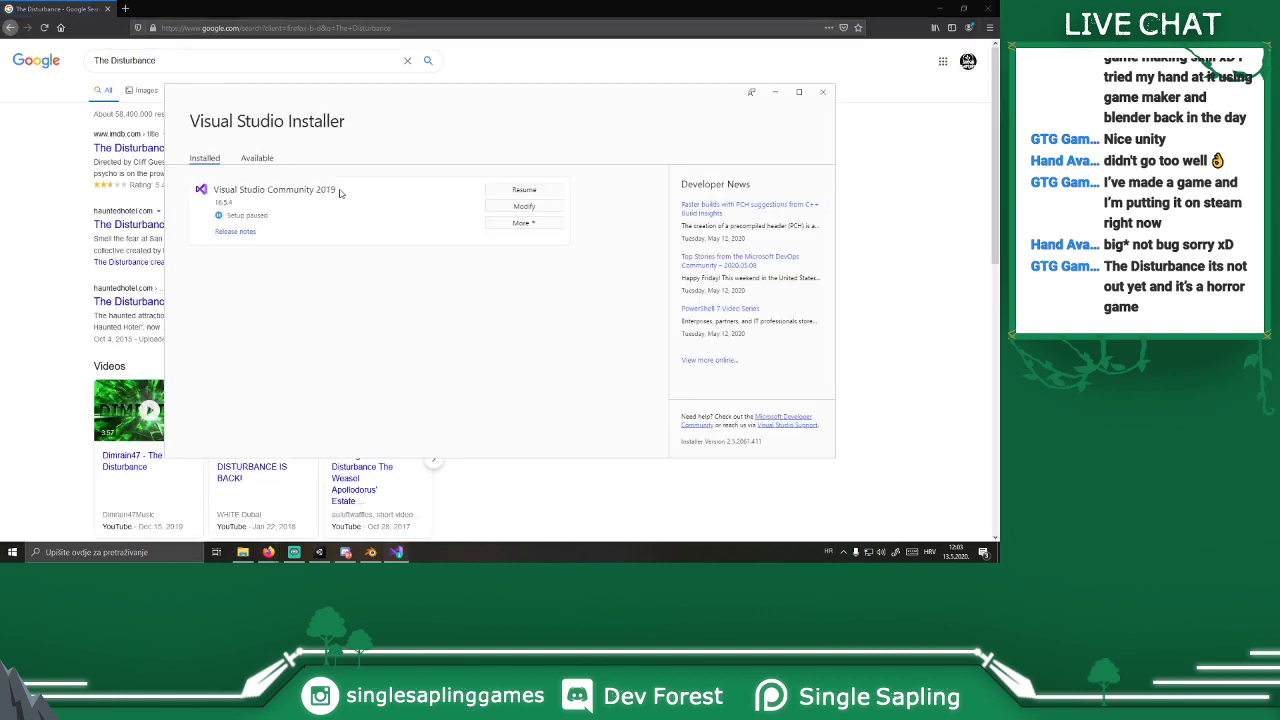
pyautogui.click(524, 190)
pyautogui.click(823, 92)
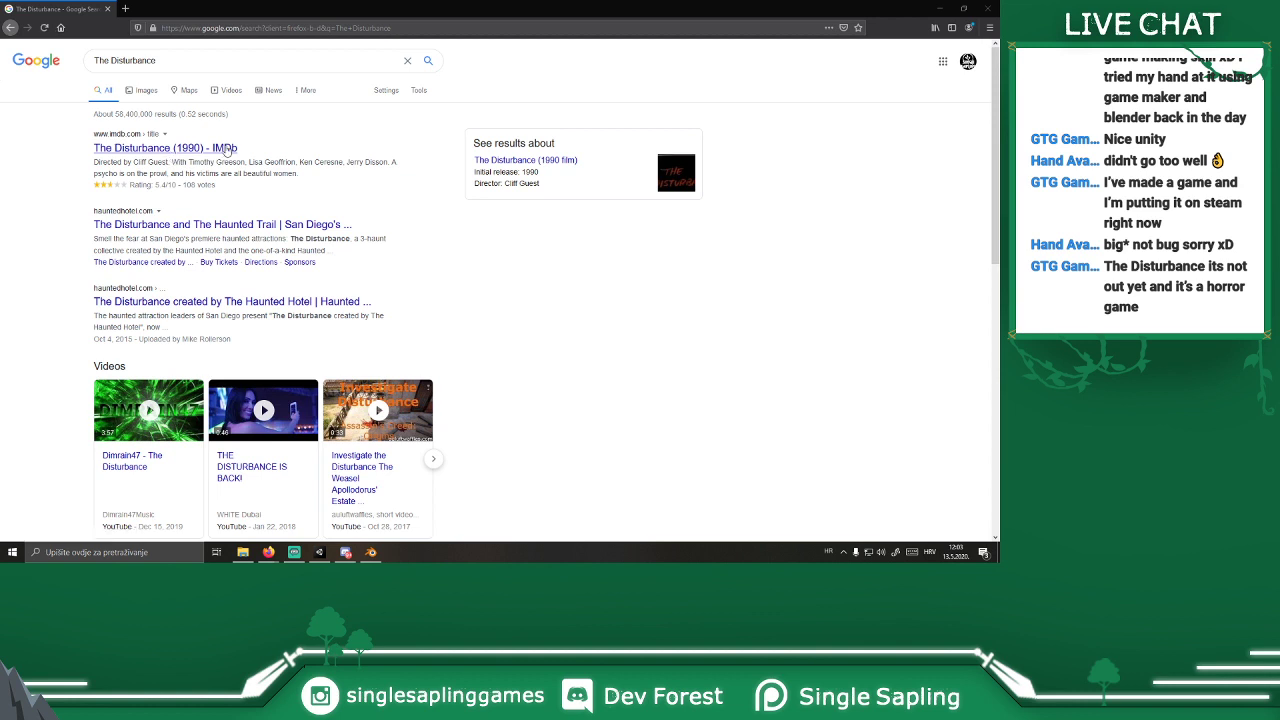
# Step: Refine the web search to "The Disturbance steam", then close the browser and return to Unity
pyautogui.click(195, 67)
pyautogui.write('steam')
pyautogui.press('Return')
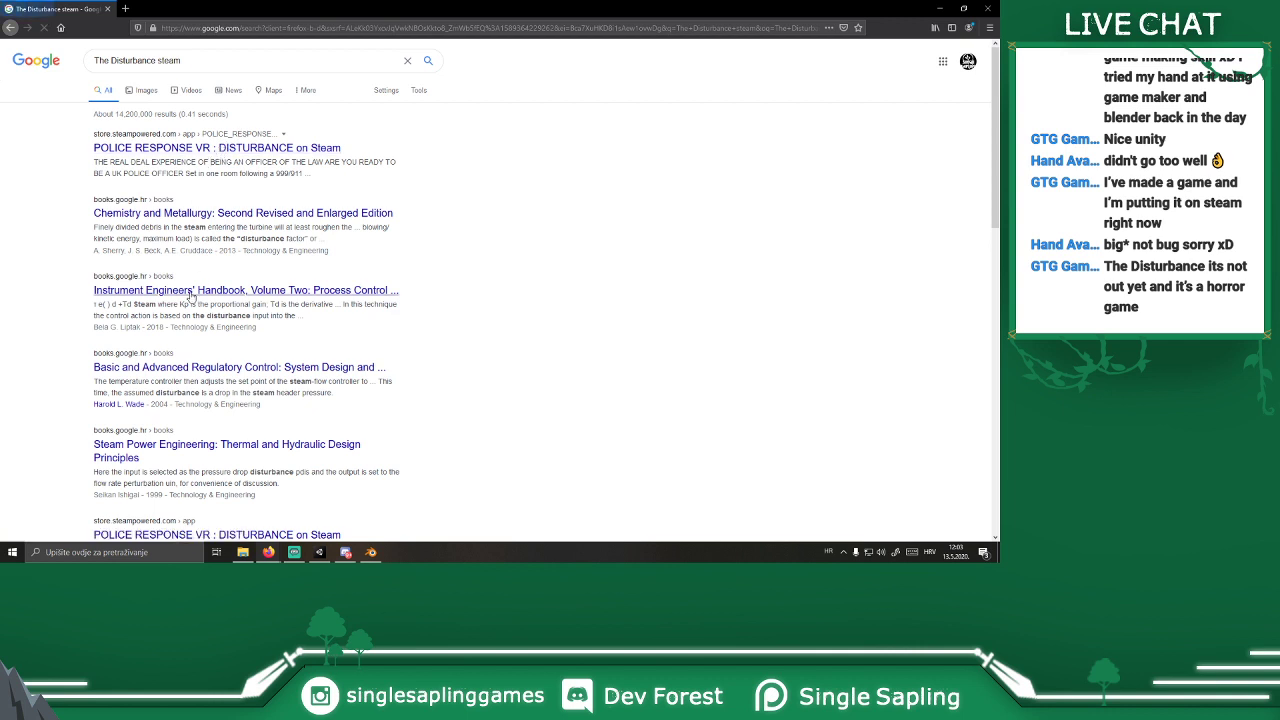
pyautogui.moveTo(190, 61); pyautogui.dragTo(95, 61)
pyautogui.click(222, 57)
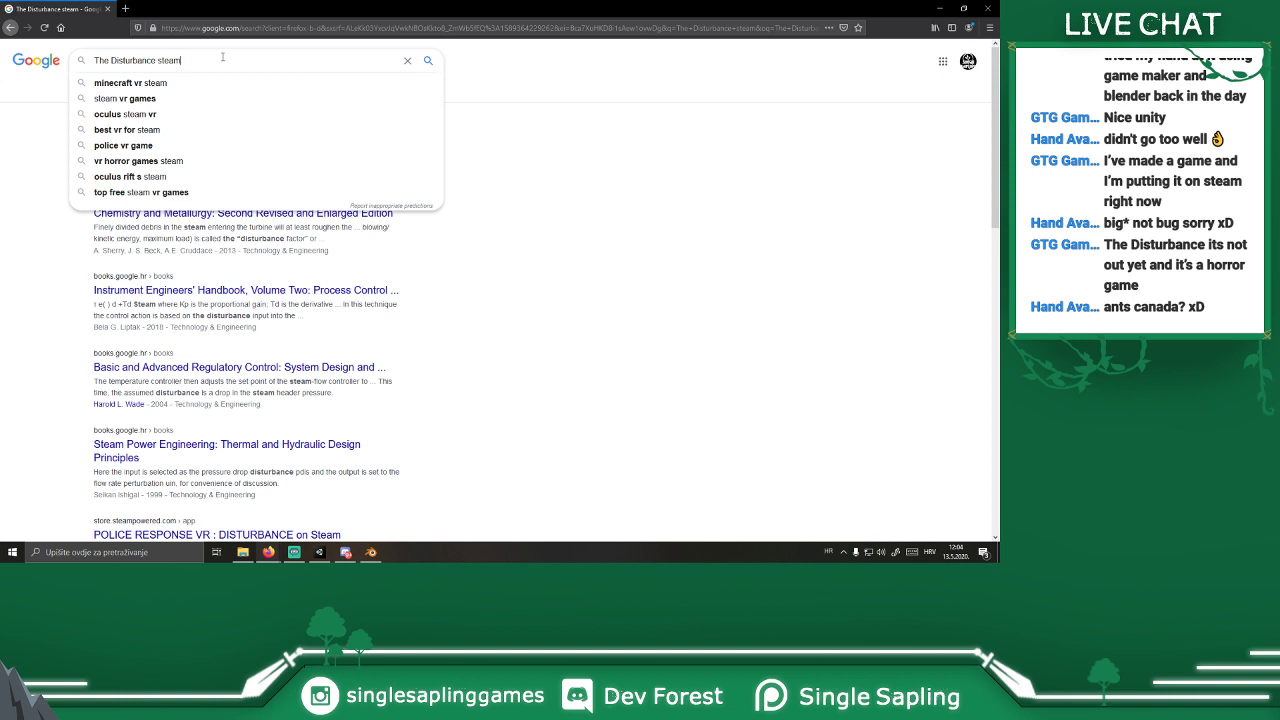
pyautogui.click(572, 153)
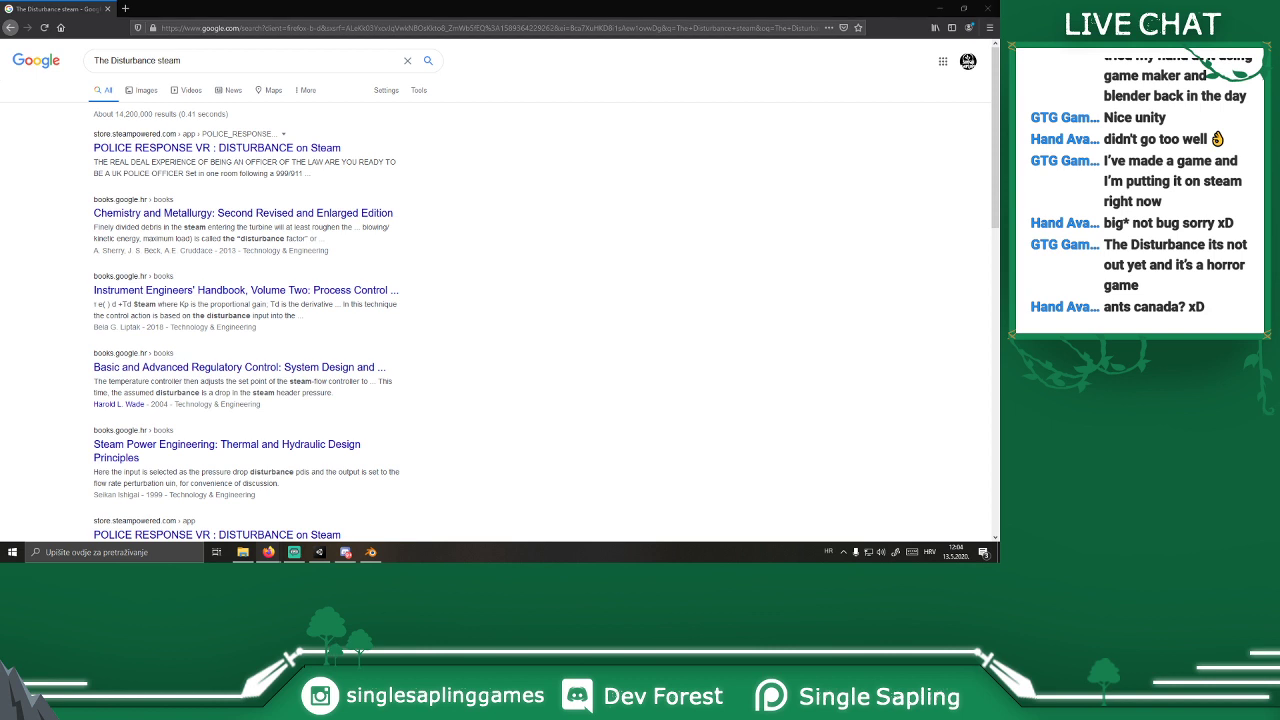
pyautogui.click(989, 6)
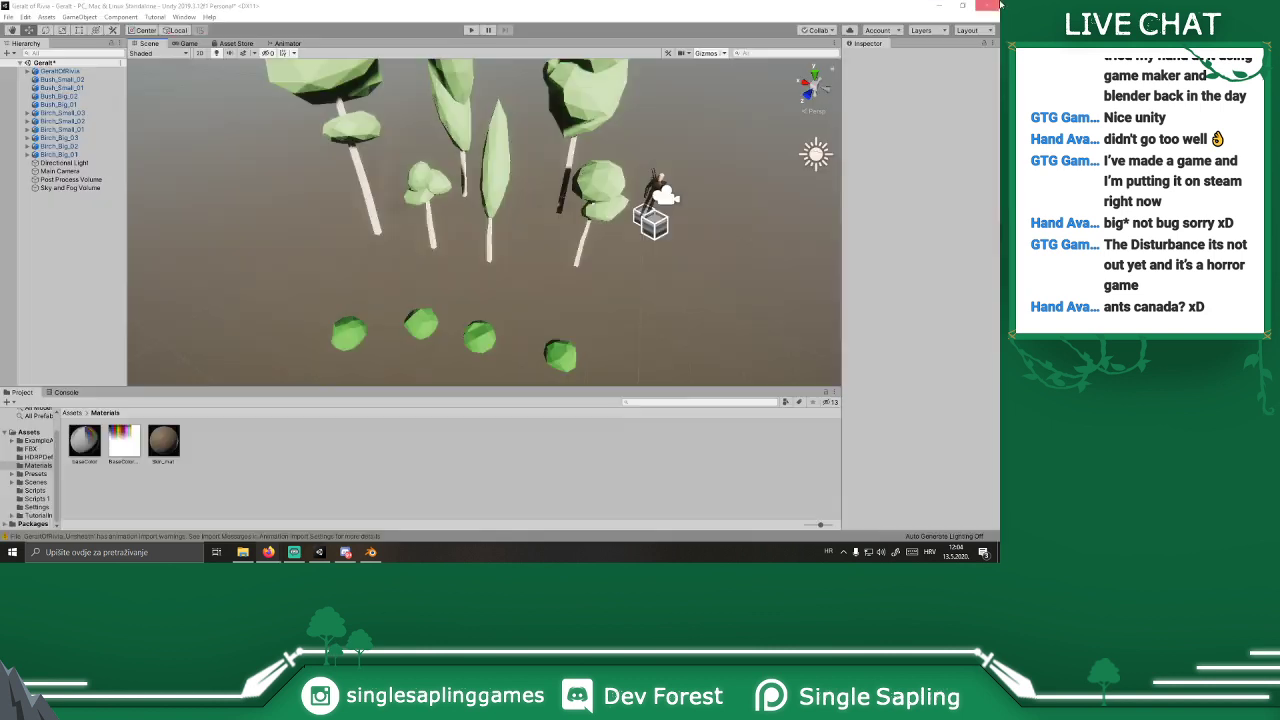
pyautogui.click(672, 5)
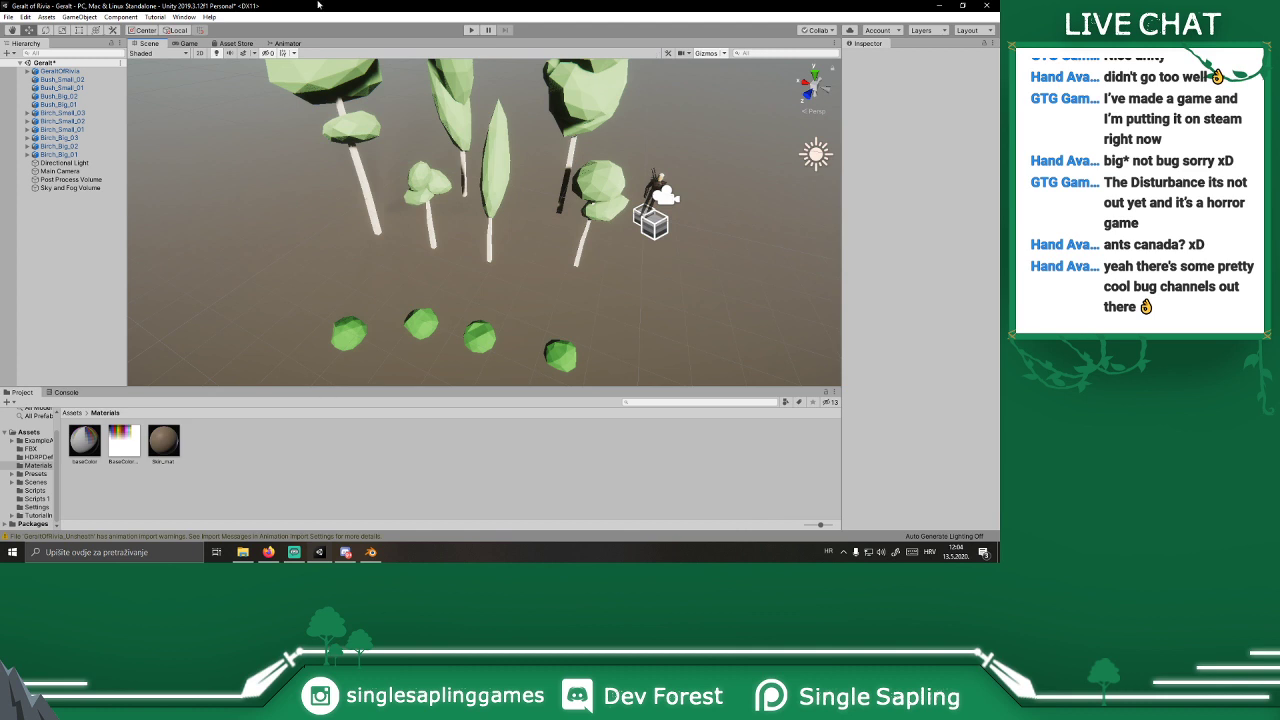
# Step: Set the position of all the bush and birch objects in the scene to 0, 0, 0 and frame them
pyautogui.press('d')
pyautogui.moveTo(603, 243)
pyautogui.mouseDown(button='right')
pyautogui.moveTo(624, 220)
pyautogui.moveTo(610, 249)
pyautogui.mouseUp(button='right')
pyautogui.press('s')
pyautogui.press('w')
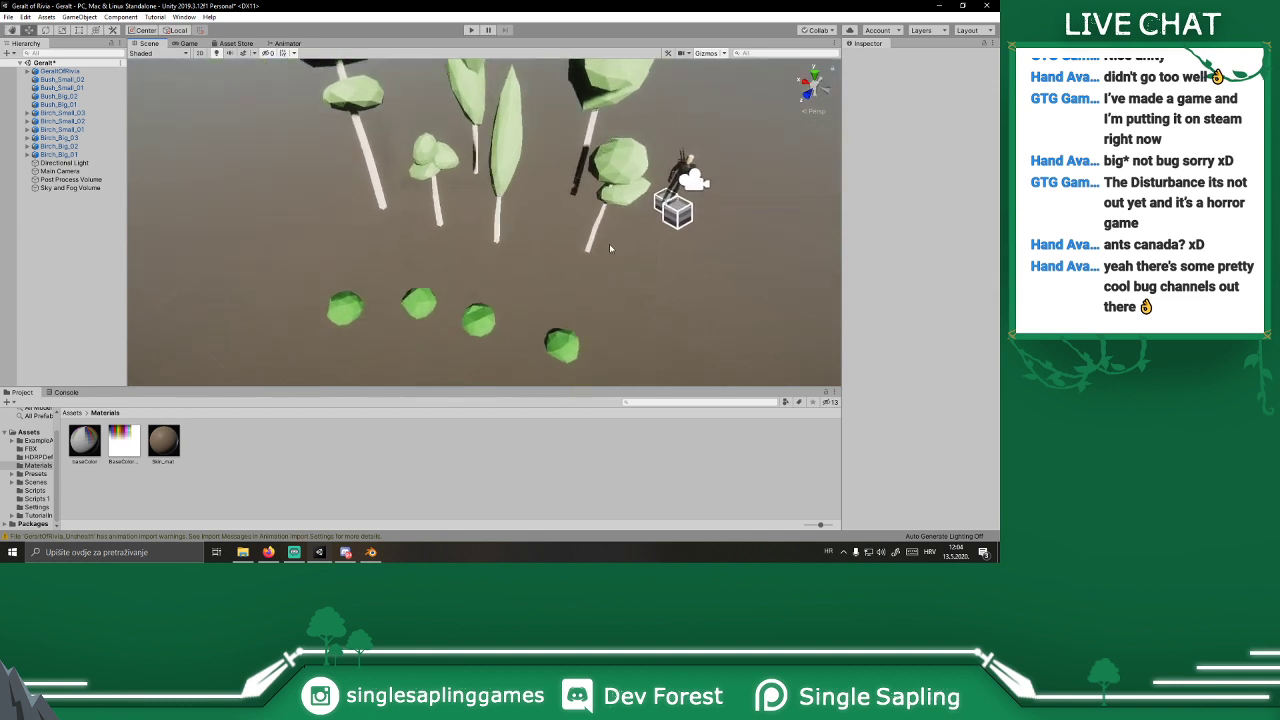
pyautogui.keyDown('alt'); pyautogui.moveTo(638, 266); pyautogui.dragTo(600, 203); pyautogui.keyUp('alt')
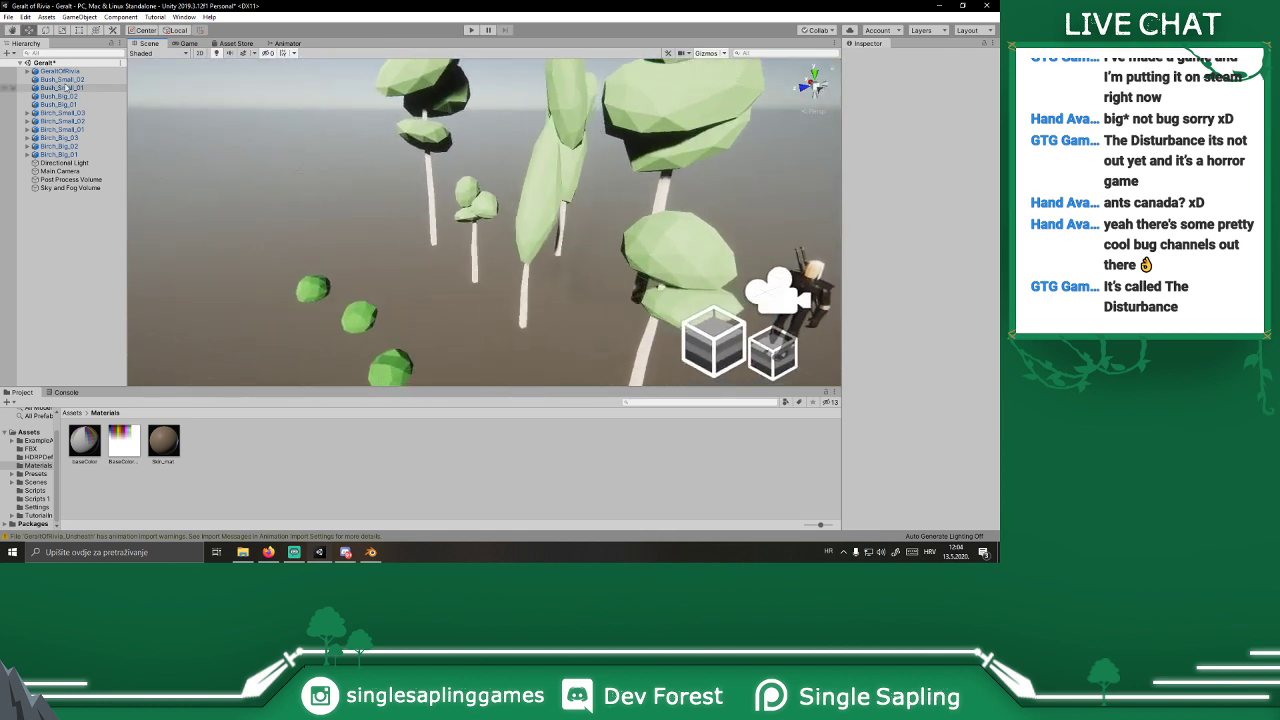
pyautogui.click(60, 79)
pyautogui.keyDown('shift'); pyautogui.click(60, 154); pyautogui.keyUp('shift')
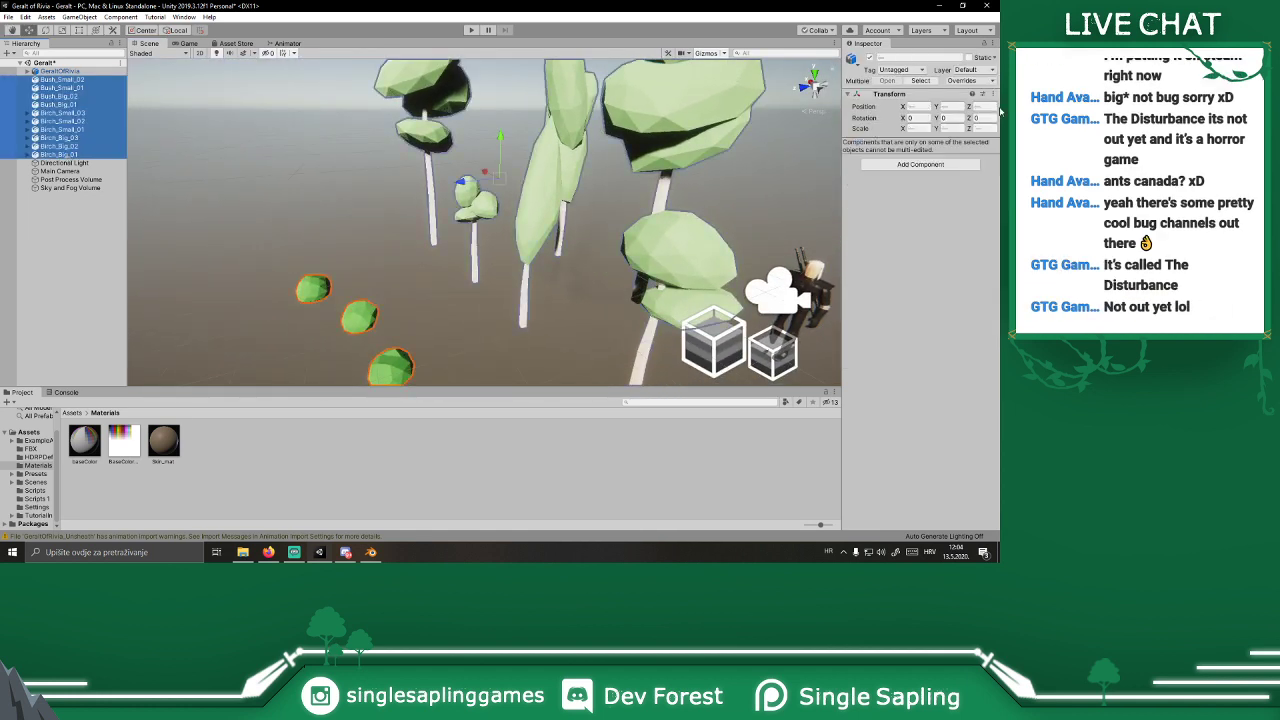
pyautogui.click(920, 105)
pyautogui.write('0')
pyautogui.press('Tab')
pyautogui.write('0')
pyautogui.press('Tab')
pyautogui.write('0')
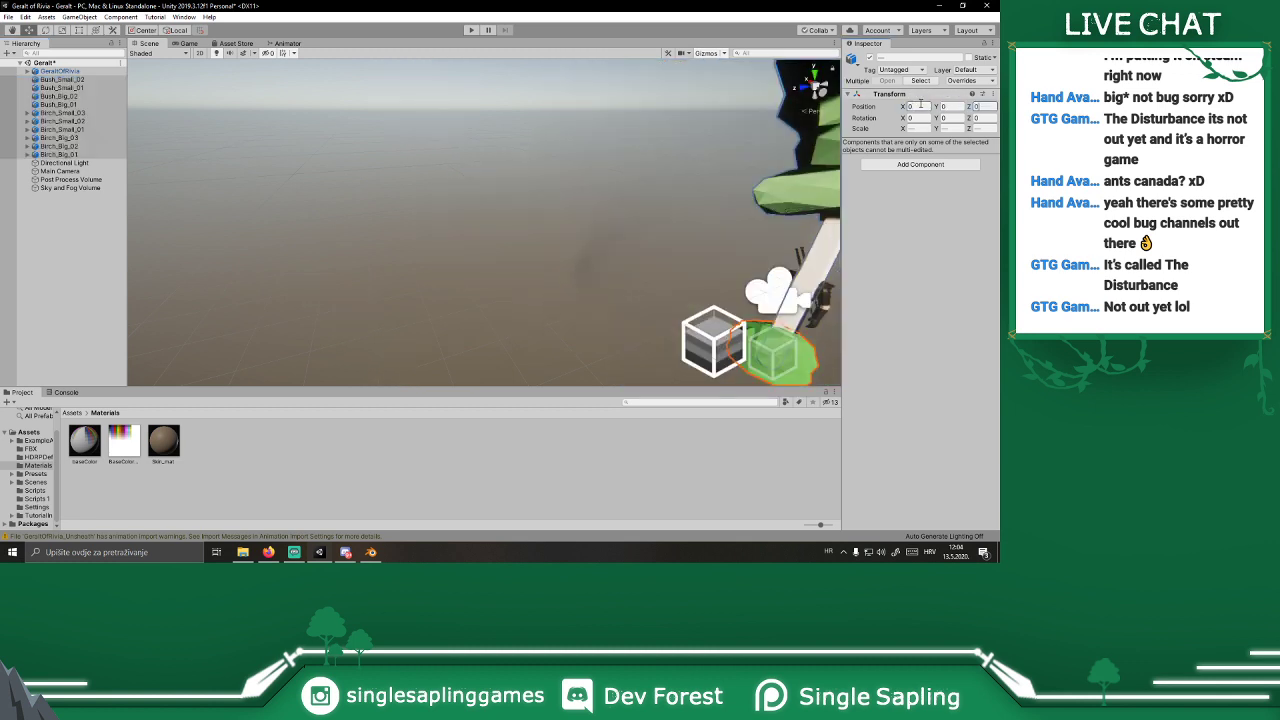
pyautogui.press('Return')
pyautogui.press('f')
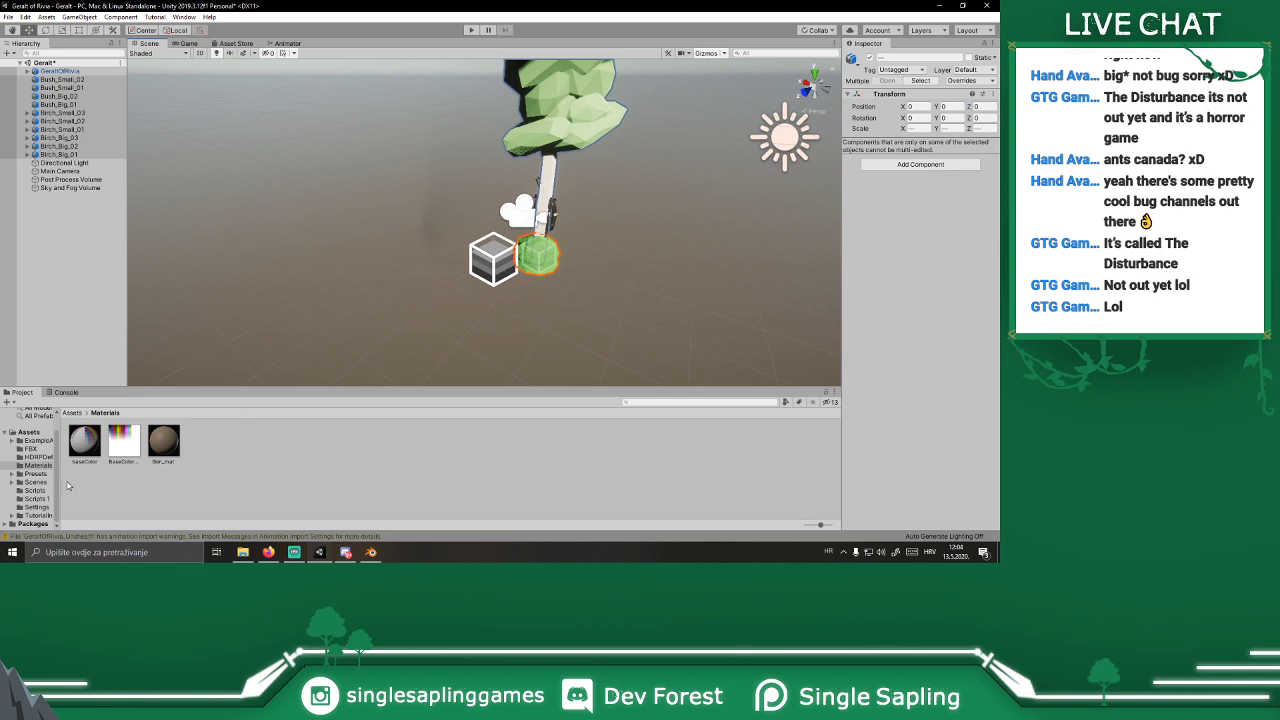
# Step: Create a folder named Prefabs in the project's Assets folder and open it
pyautogui.click(40, 433)
pyautogui.rightClick(549, 463)
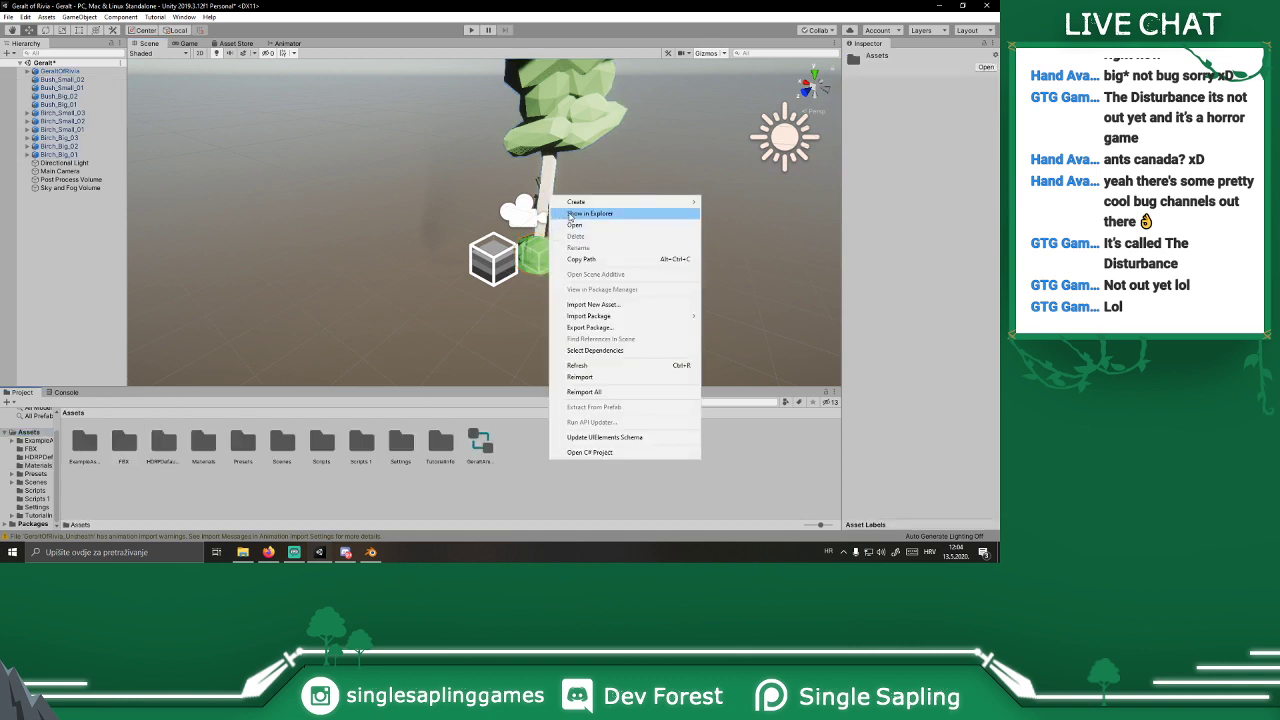
pyautogui.moveTo(576, 209)
pyautogui.click(761, 97)
pyautogui.write('Prefabs')
pyautogui.press('Return')
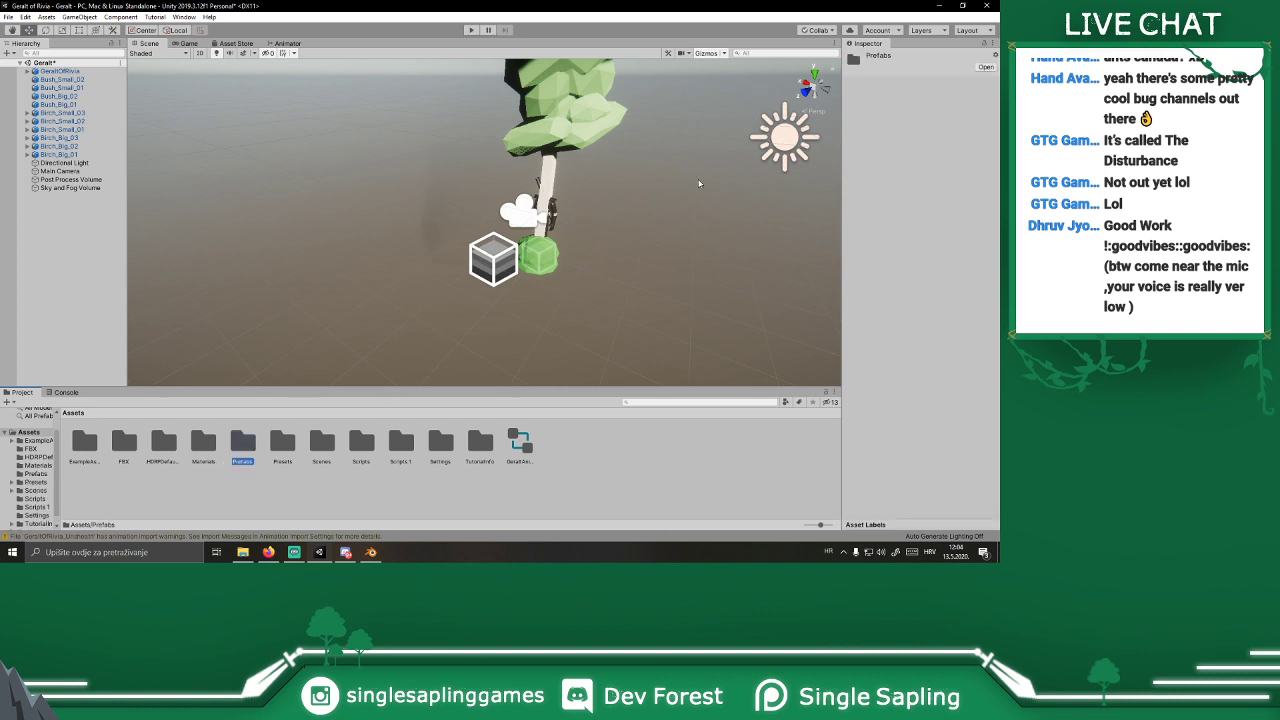
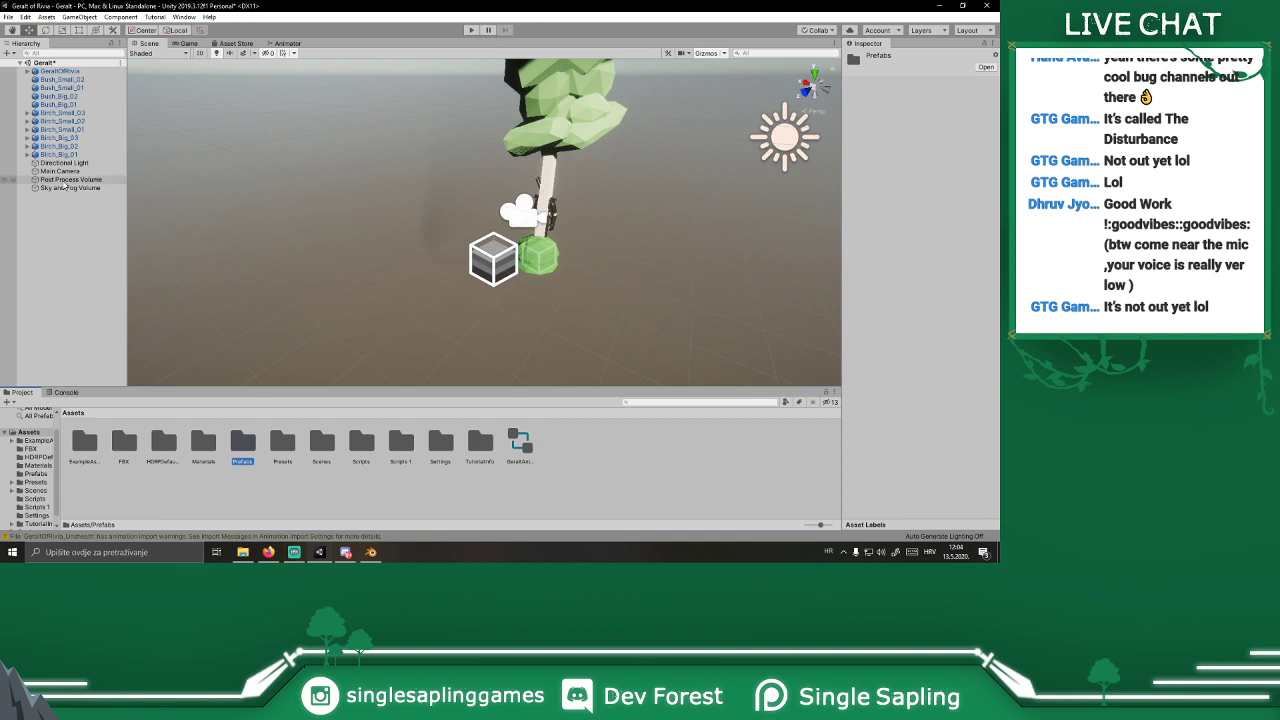
pyautogui.doubleClick(243, 444)
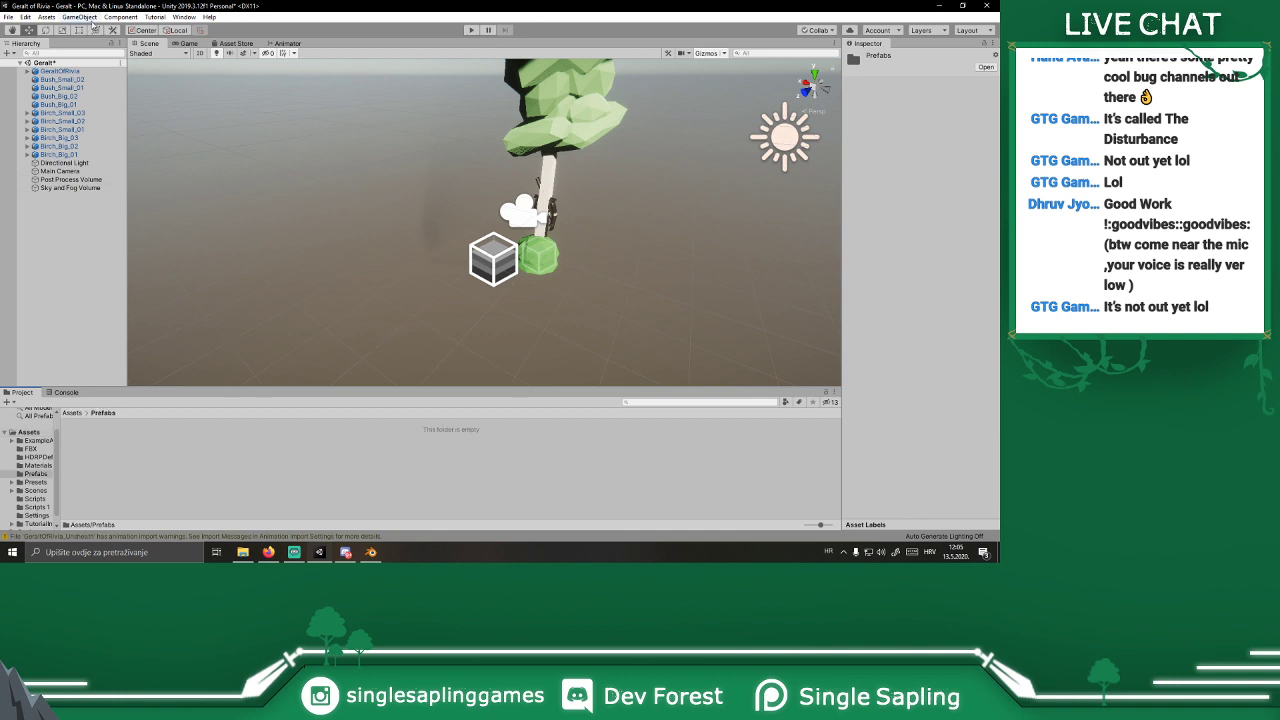
# Step: Save the four bush objects from the scene as original prefabs in the Prefabs folder
pyautogui.click(62, 79)
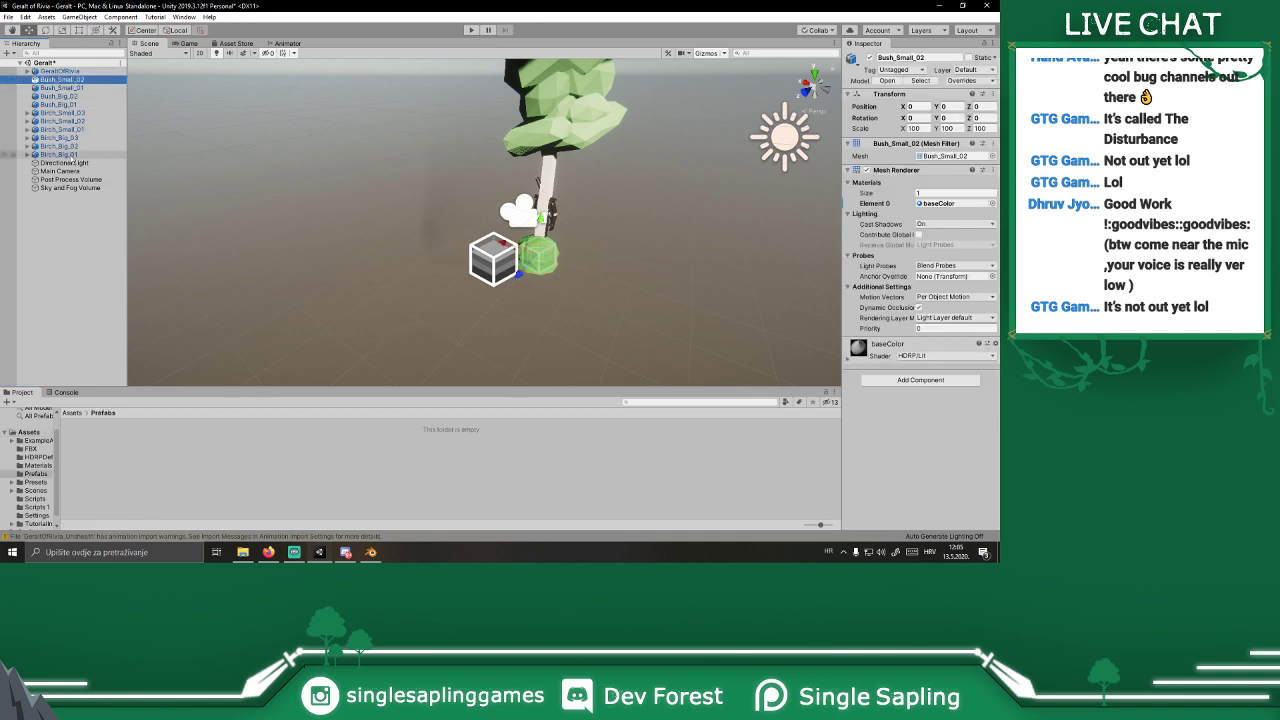
pyautogui.moveTo(72, 80); pyautogui.dragTo(200, 470)
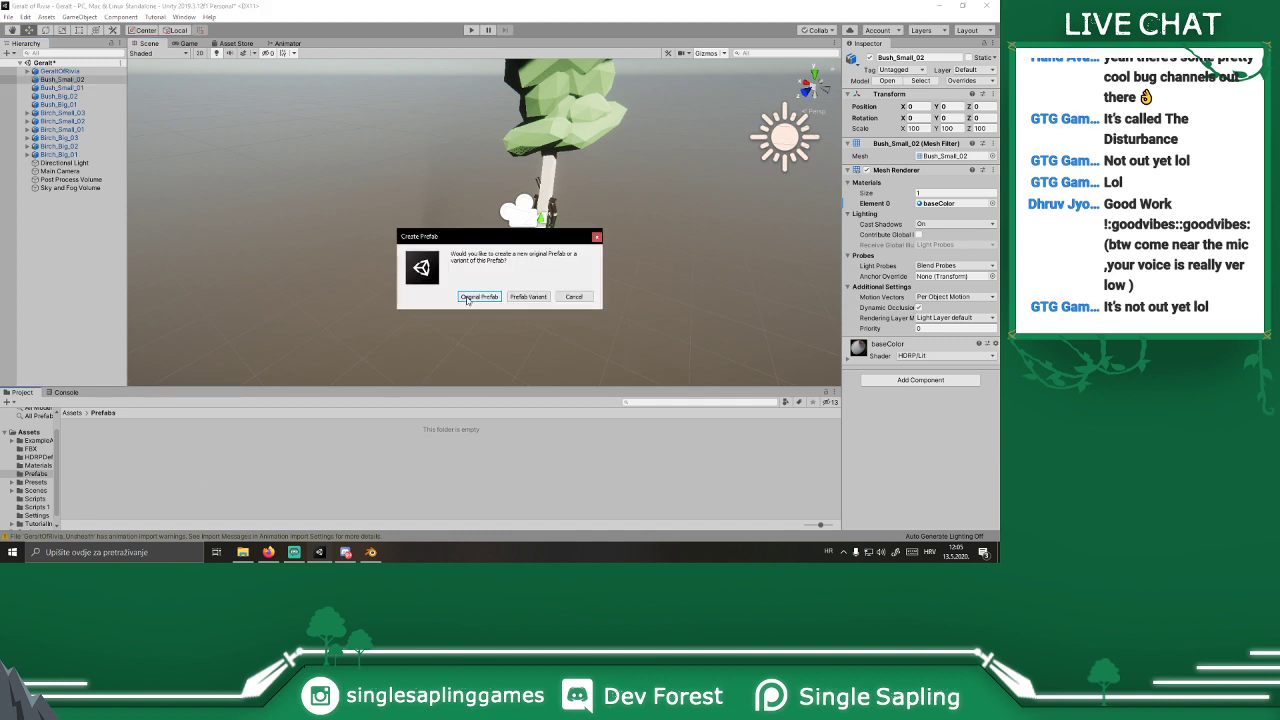
pyautogui.click(478, 297)
pyautogui.press('Return')
pyautogui.moveTo(199, 405); pyautogui.dragTo(188, 448)
pyautogui.press('Return')
pyautogui.moveTo(230, 487); pyautogui.dragTo(230, 485)
pyautogui.press('Return')
# Step: Save the six birch objects as original prefabs in the Prefabs folder, and delete all bush and birch objects from the scene
pyautogui.moveTo(185, 233); pyautogui.dragTo(297, 480)
pyautogui.press('Return')
pyautogui.moveTo(66, 121); pyautogui.dragTo(346, 444)
pyautogui.moveTo(80, 130); pyautogui.dragTo(363, 449)
pyautogui.press('Return')
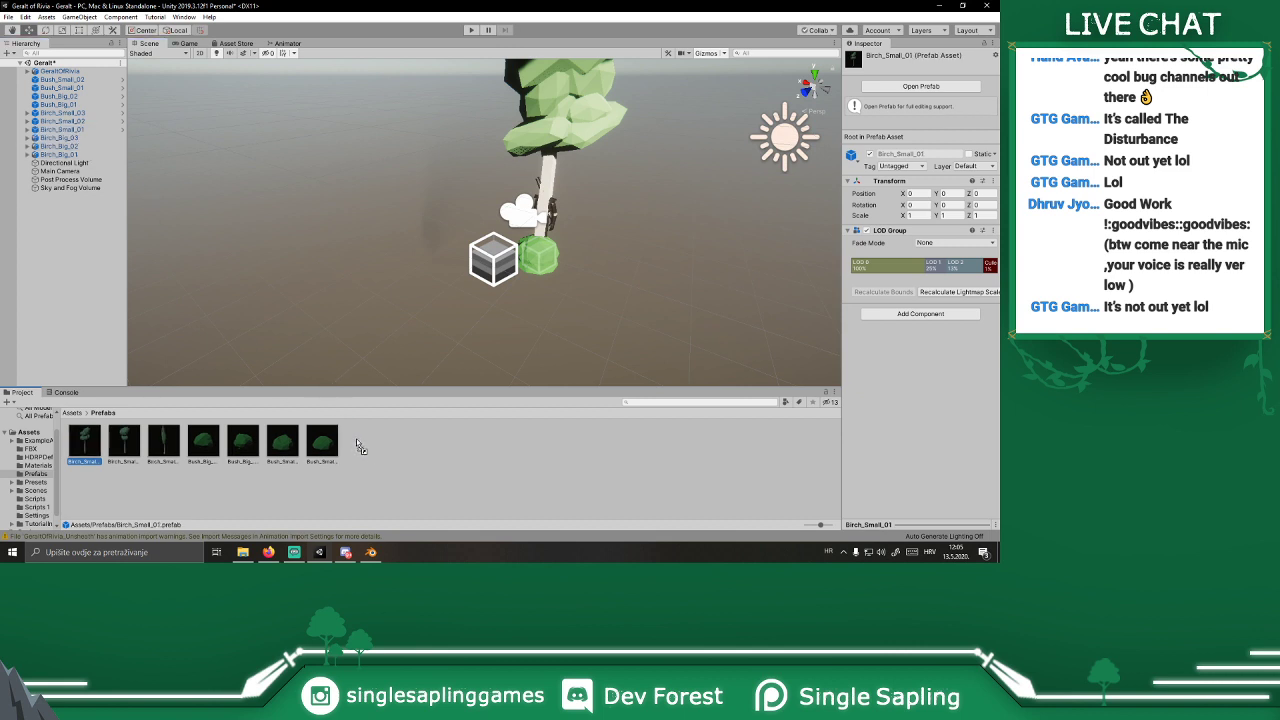
pyautogui.moveTo(58, 137); pyautogui.dragTo(456, 479)
pyautogui.press('Return')
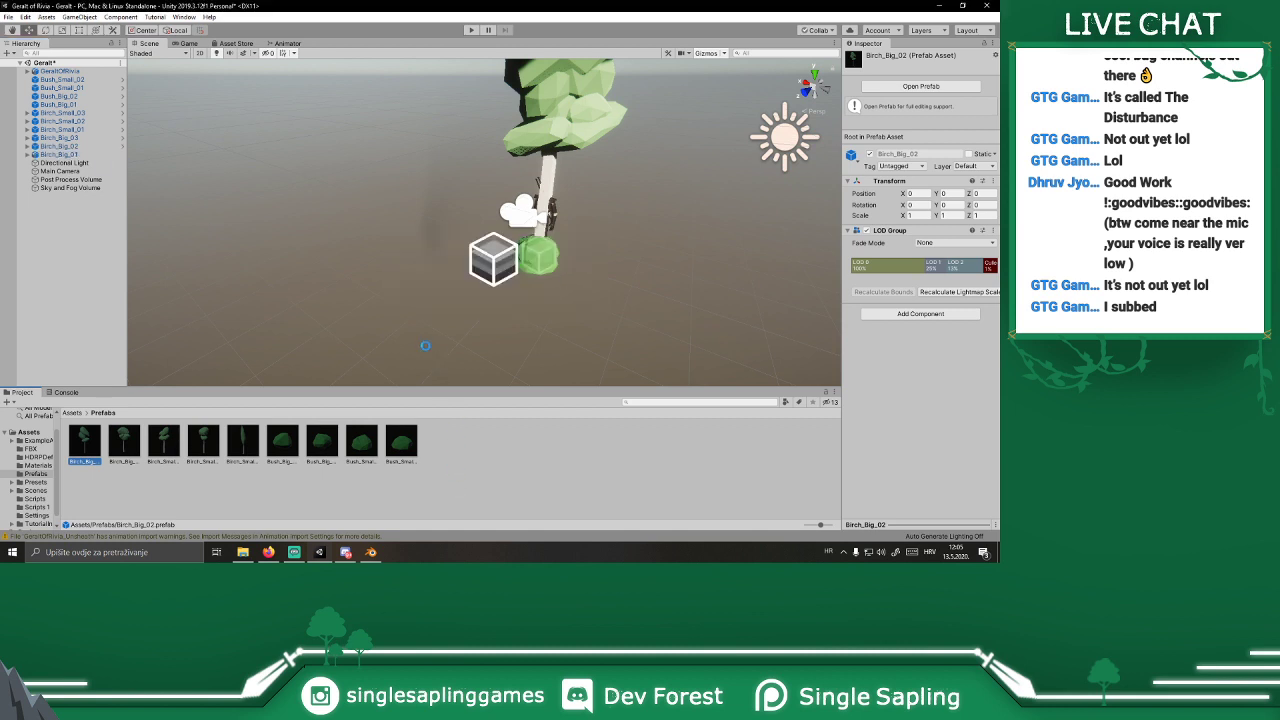
pyautogui.click(58, 154)
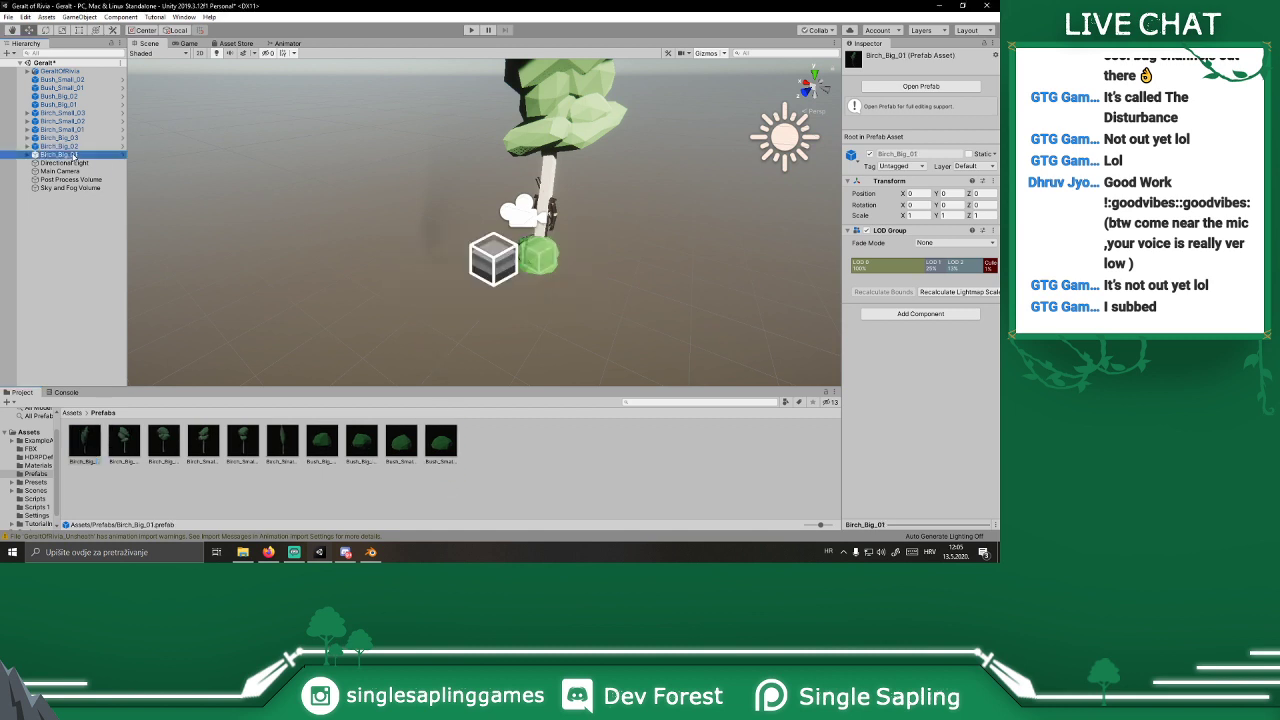
pyautogui.keyDown('shift'); pyautogui.click(71, 82); pyautogui.keyUp('shift')
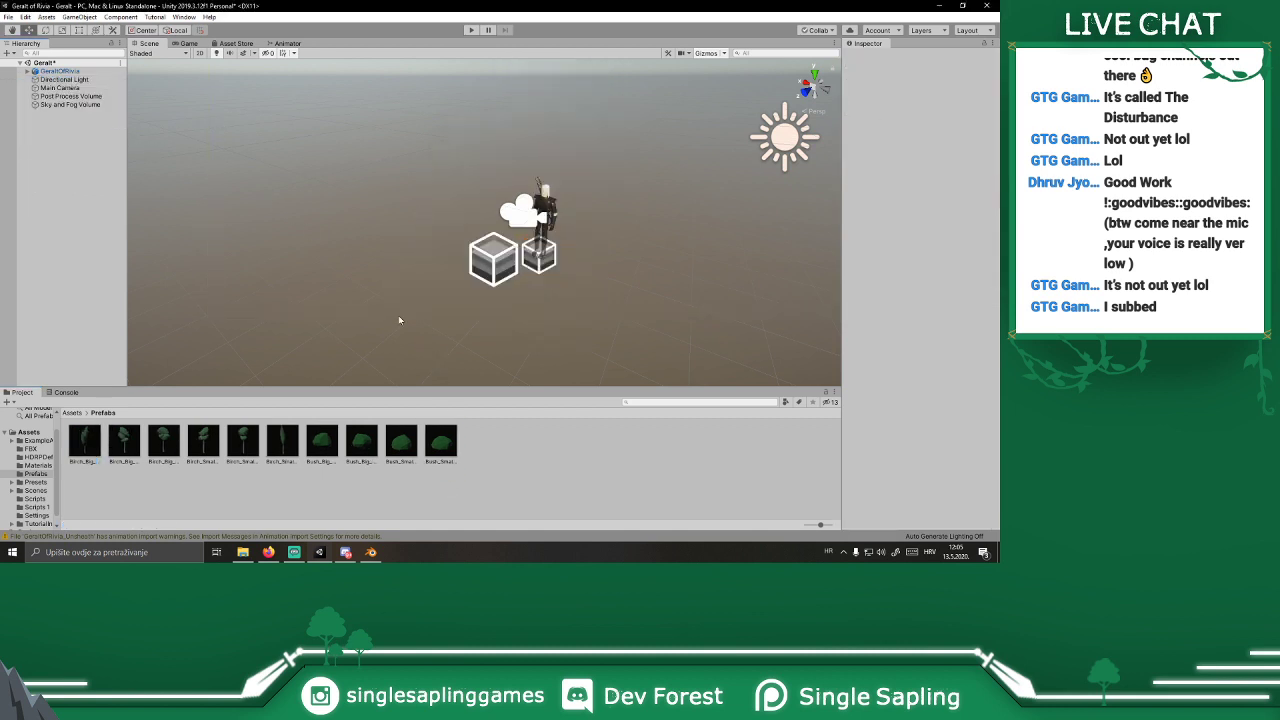
# Step: Switch to File Explorer, open the FBX folder of ForestKit in ATS Kits and look through its models
pyautogui.click(242, 552)
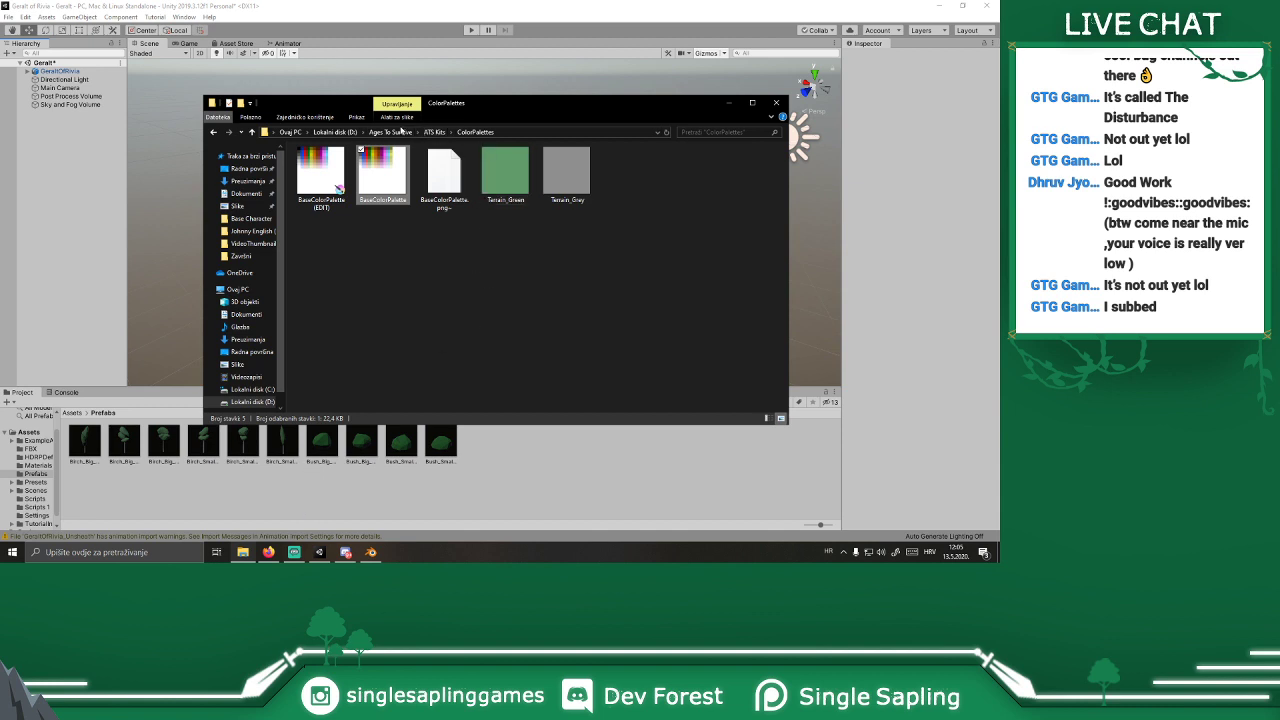
pyautogui.click(432, 132)
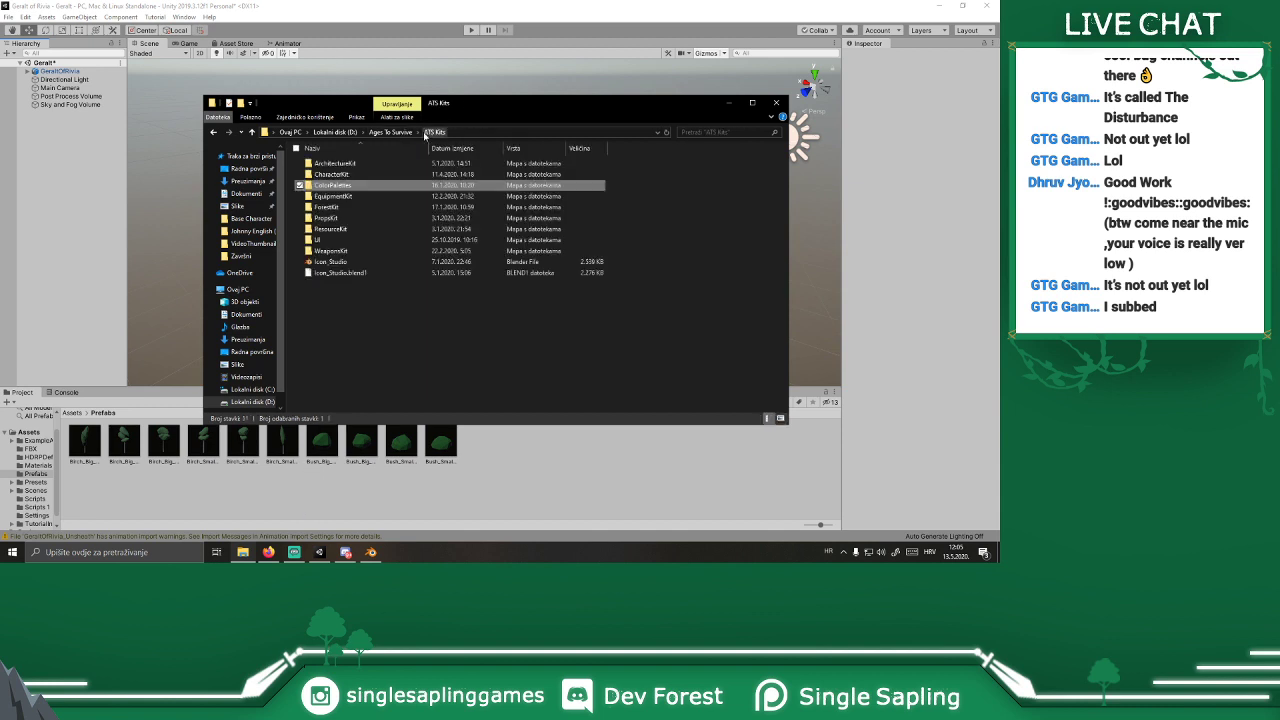
pyautogui.doubleClick(360, 207)
pyautogui.click(362, 163)
pyautogui.doubleClick(362, 163)
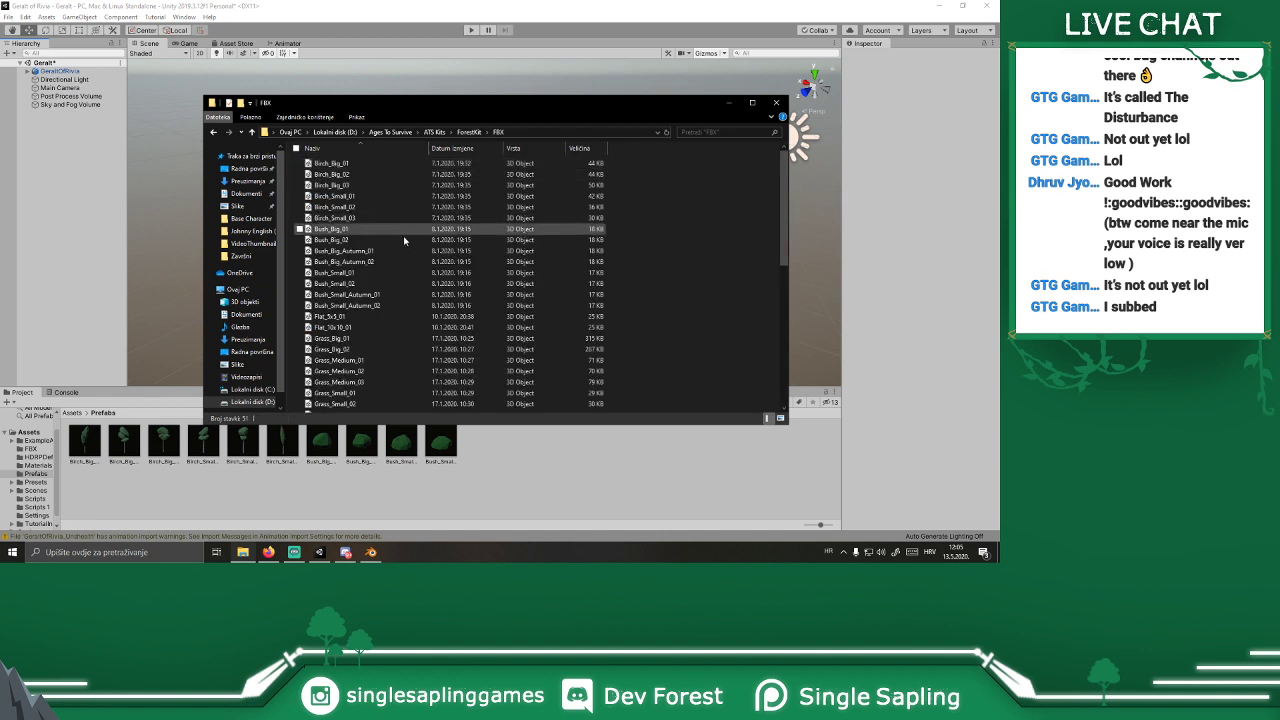
pyautogui.scroll(-5, 416, 300)
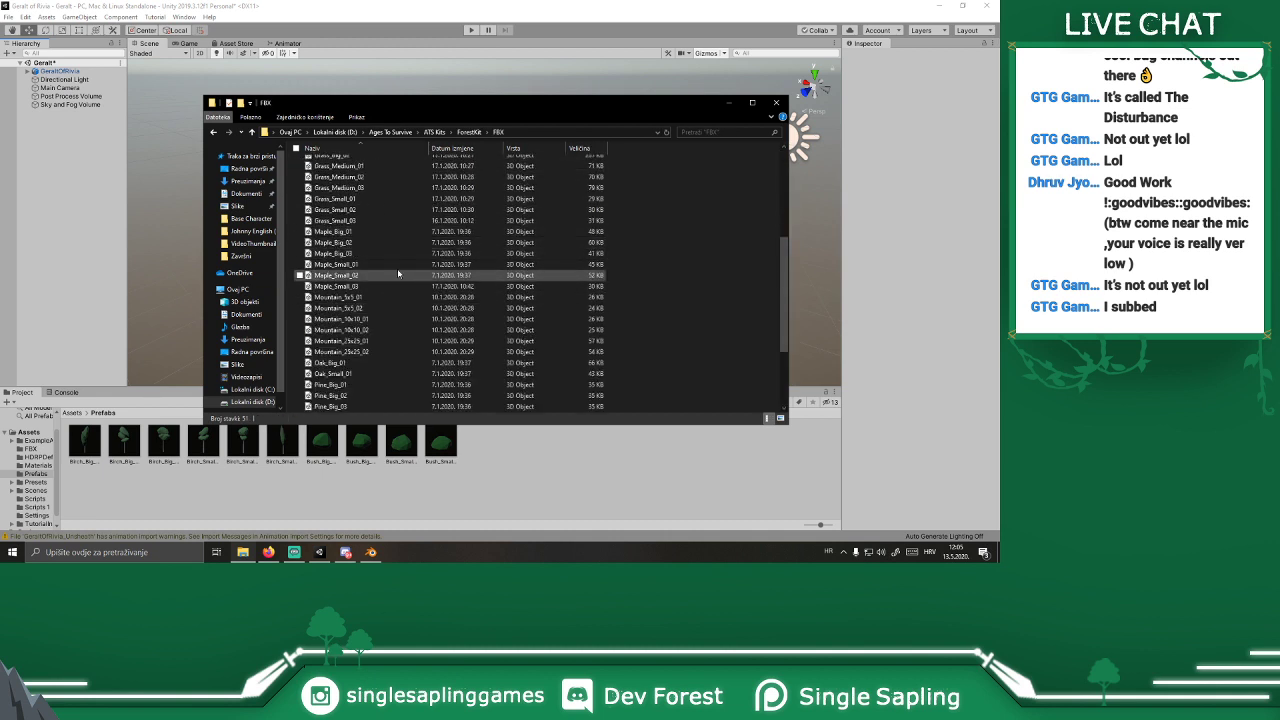
pyautogui.scroll(1, 395, 235)
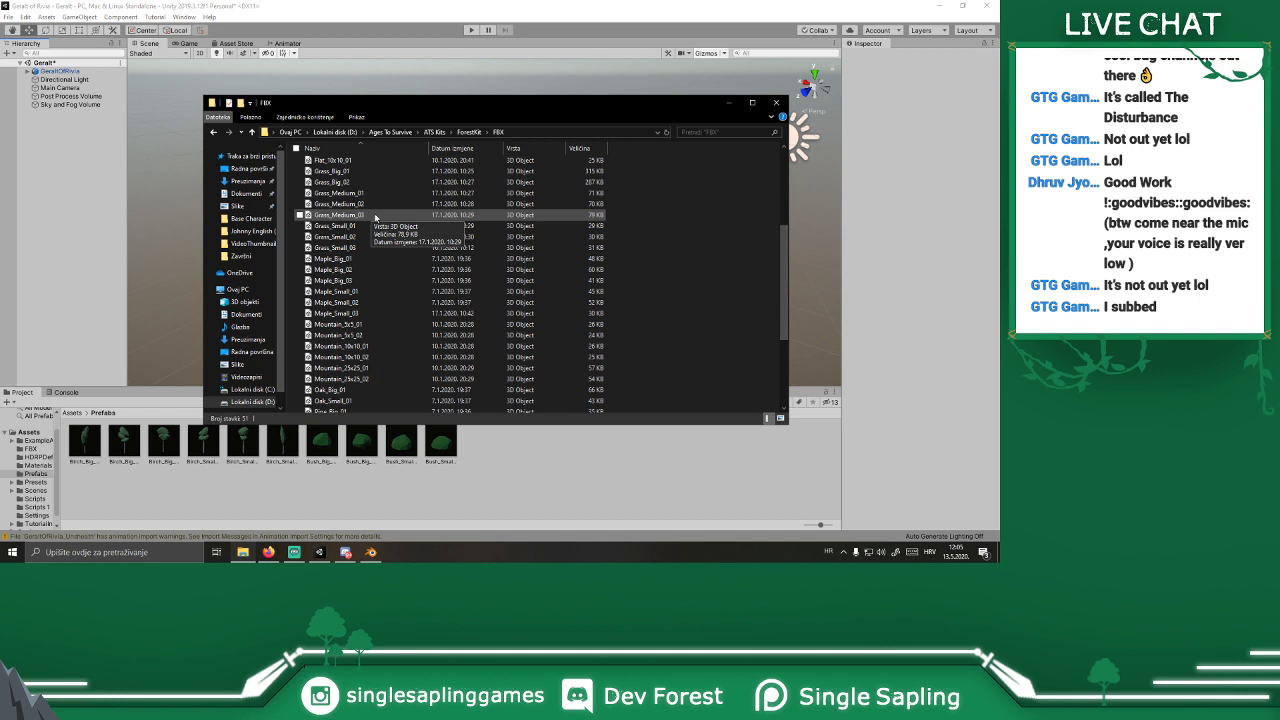
pyautogui.scroll(-4, 358, 310)
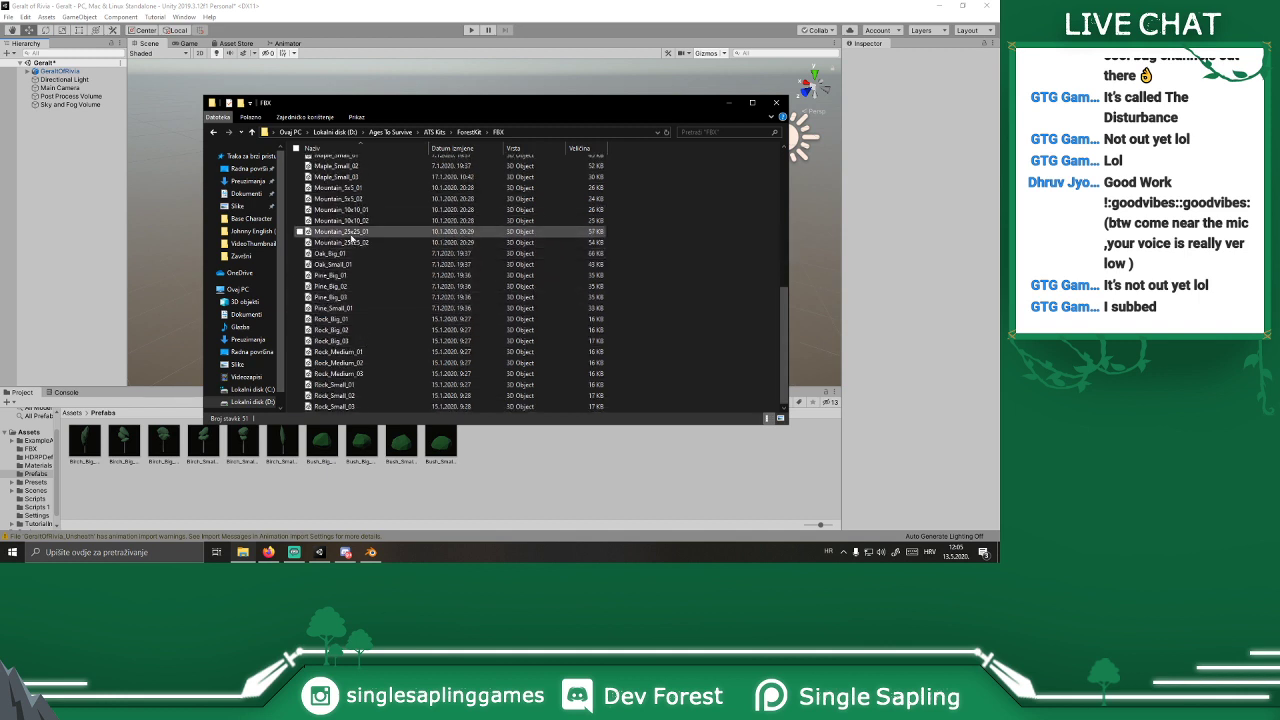
pyautogui.scroll(6, 350, 255)
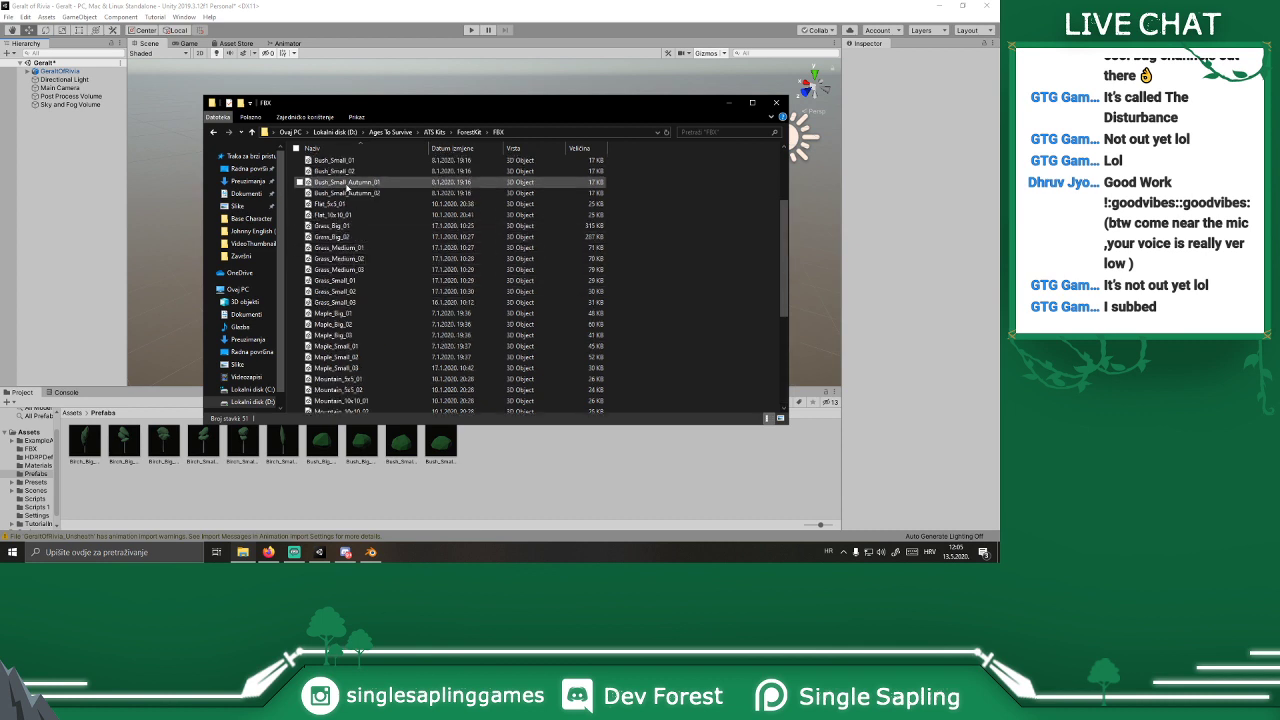
pyautogui.moveTo(472, 106)
pyautogui.mouseDown()
pyautogui.moveTo(434, 284)
pyautogui.moveTo(424, 91)
pyautogui.moveTo(377, 127)
pyautogui.moveTo(248, 137)
pyautogui.moveTo(469, 99)
pyautogui.moveTo(455, 100)
pyautogui.mouseUp()
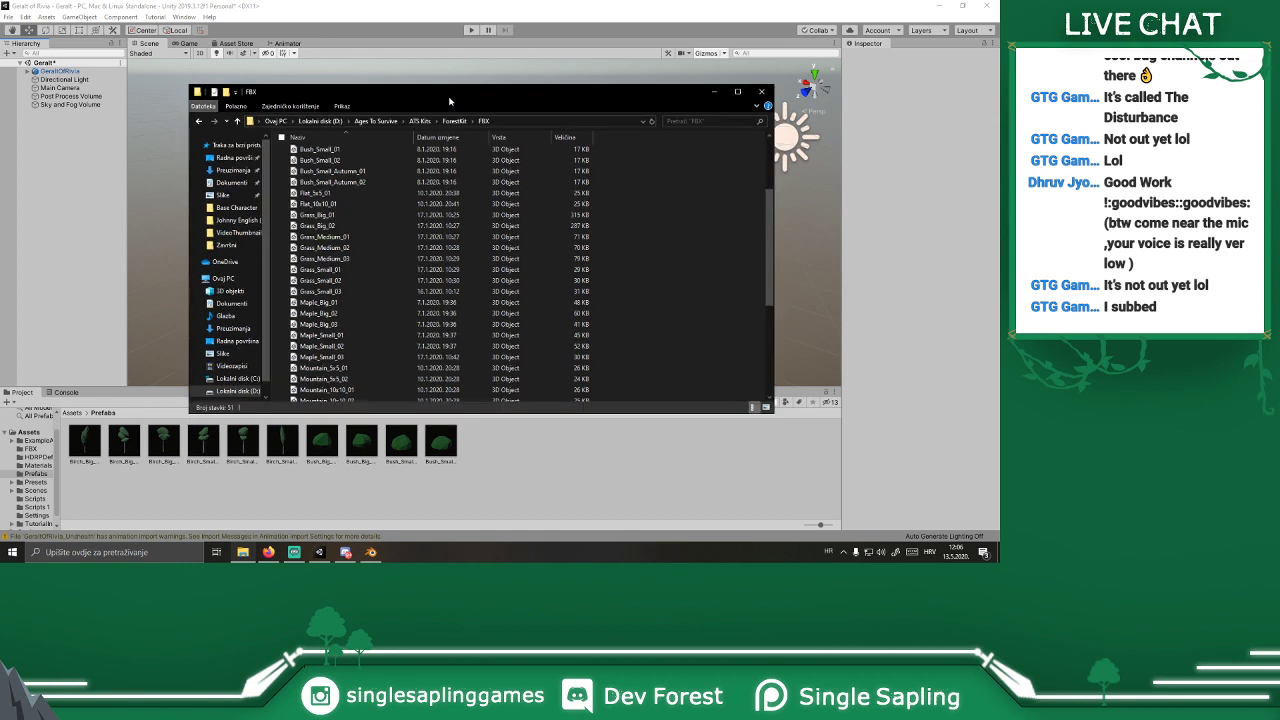
pyautogui.moveTo(447, 105); pyautogui.dragTo(431, 77)
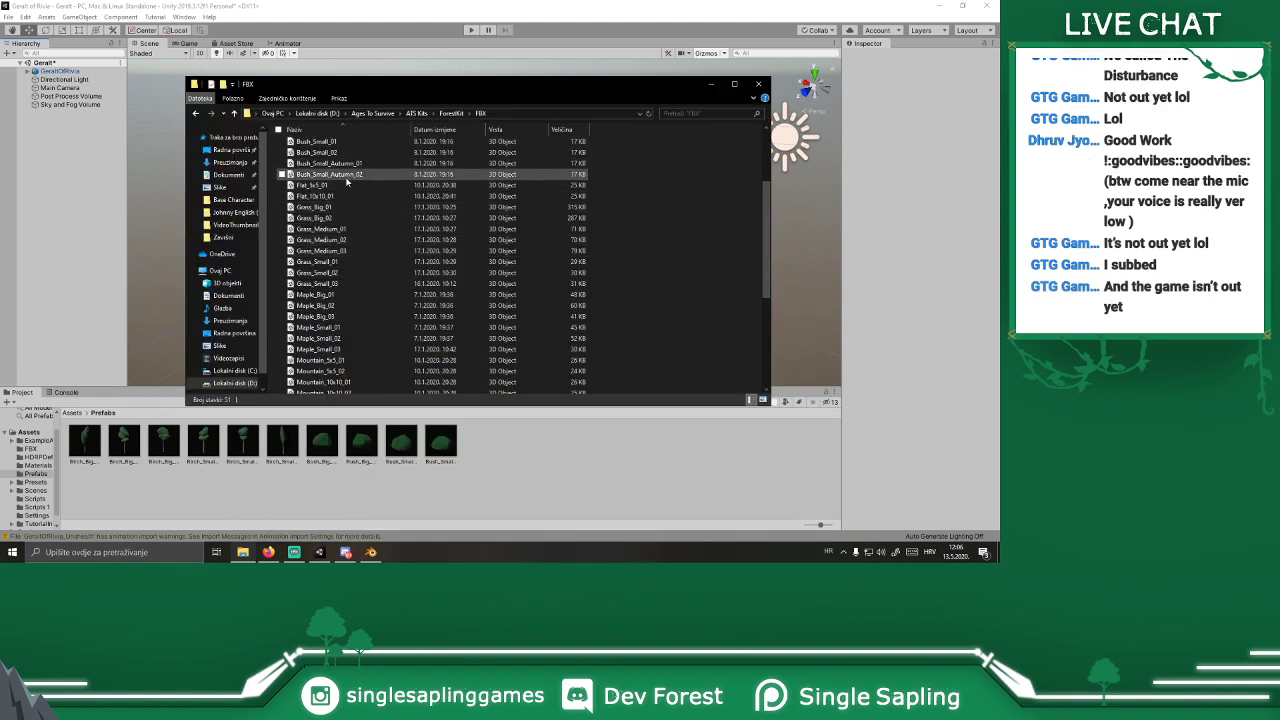
# Step: Import Grass_Big_01 and Grass_Big_02 into the Unity project's FBX folder and open that folder
pyautogui.click(333, 216)
pyautogui.keyDown('ctrl'); pyautogui.click(331, 209); pyautogui.keyUp('ctrl')
pyautogui.moveTo(331, 209); pyautogui.dragTo(505, 438)
pyautogui.moveTo(38, 450); pyautogui.dragTo(33, 451)
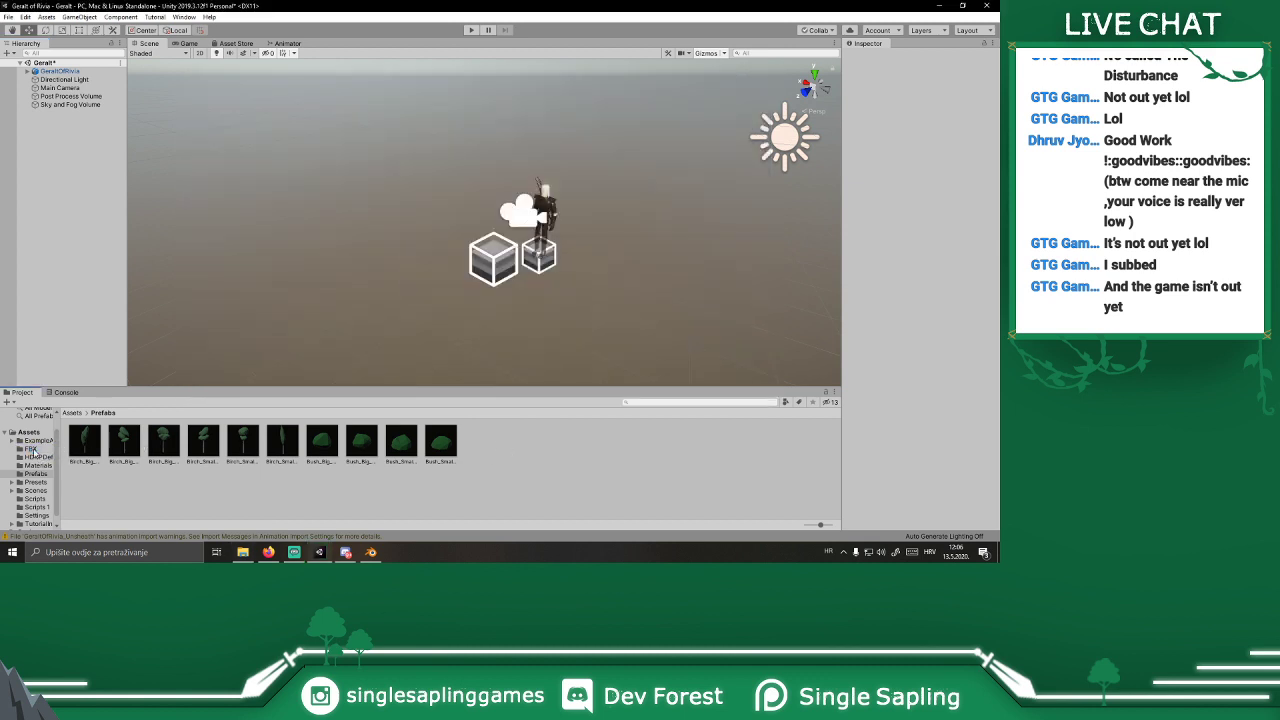
pyautogui.click(33, 450)
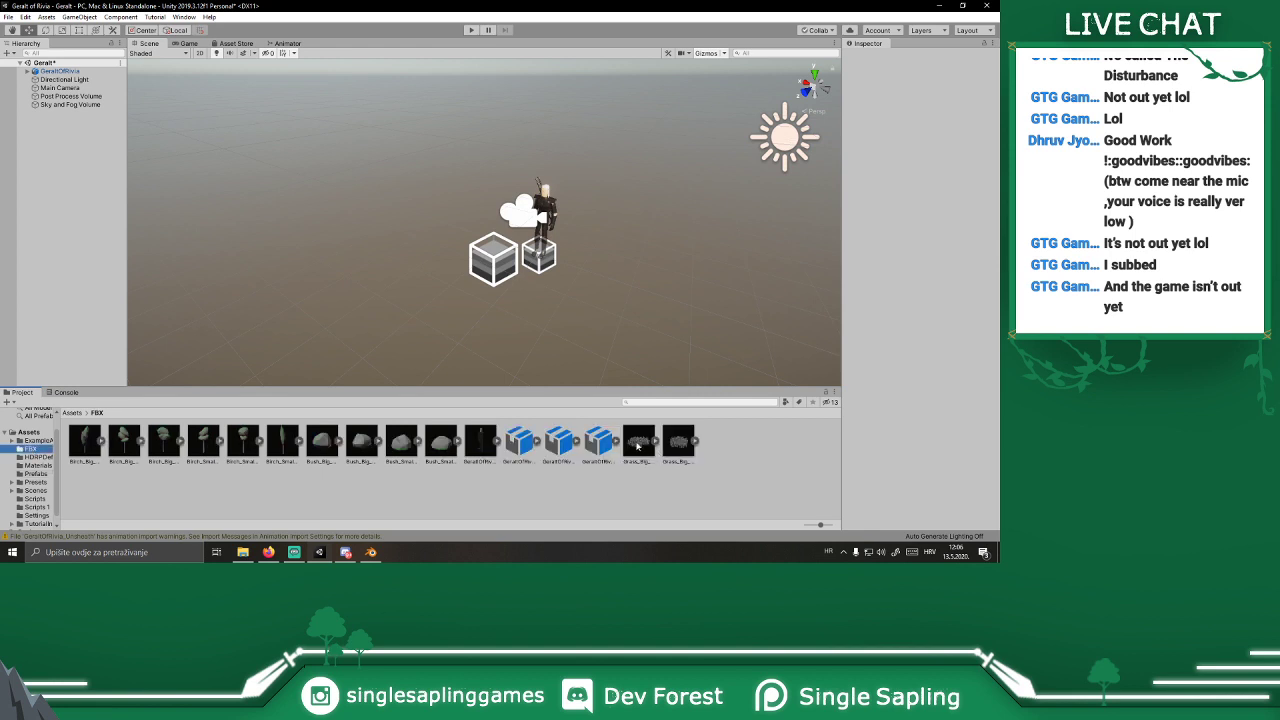
# Step: Import the Flat_10x10_01 model from the ForestKit folder into the project's FBX folder
pyautogui.click(242, 552)
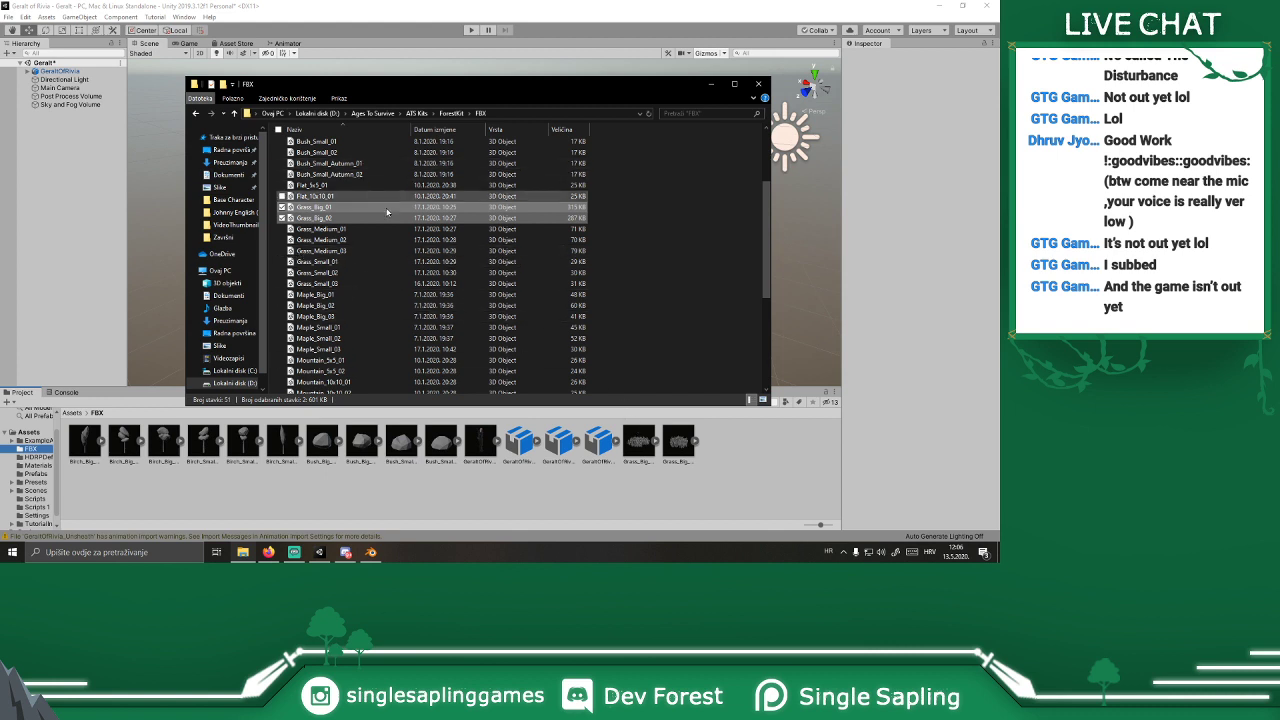
pyautogui.click(350, 284)
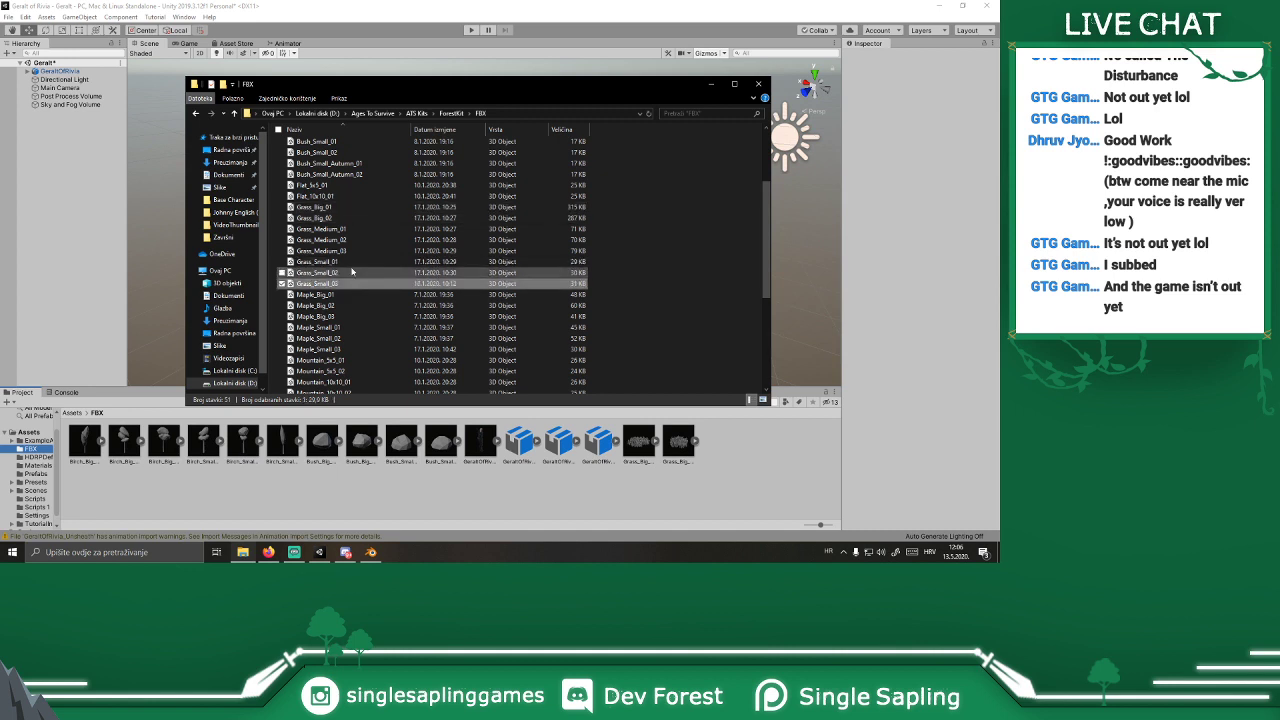
pyautogui.click(325, 197)
pyautogui.moveTo(619, 476); pyautogui.dragTo(597, 514)
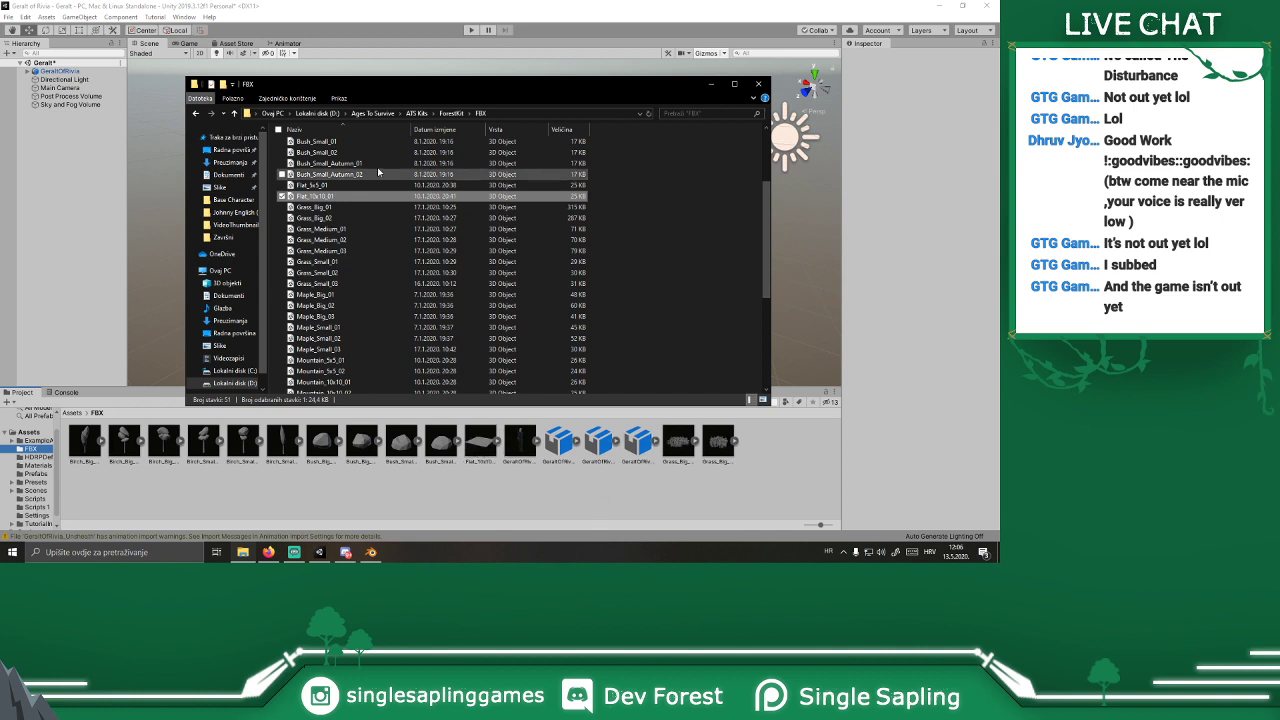
# Step: Import the six mountain models, Mountain_5x5_01 through Mountain_25x25_02, into the project's FBX folder
pyautogui.scroll(3, 413, 250)
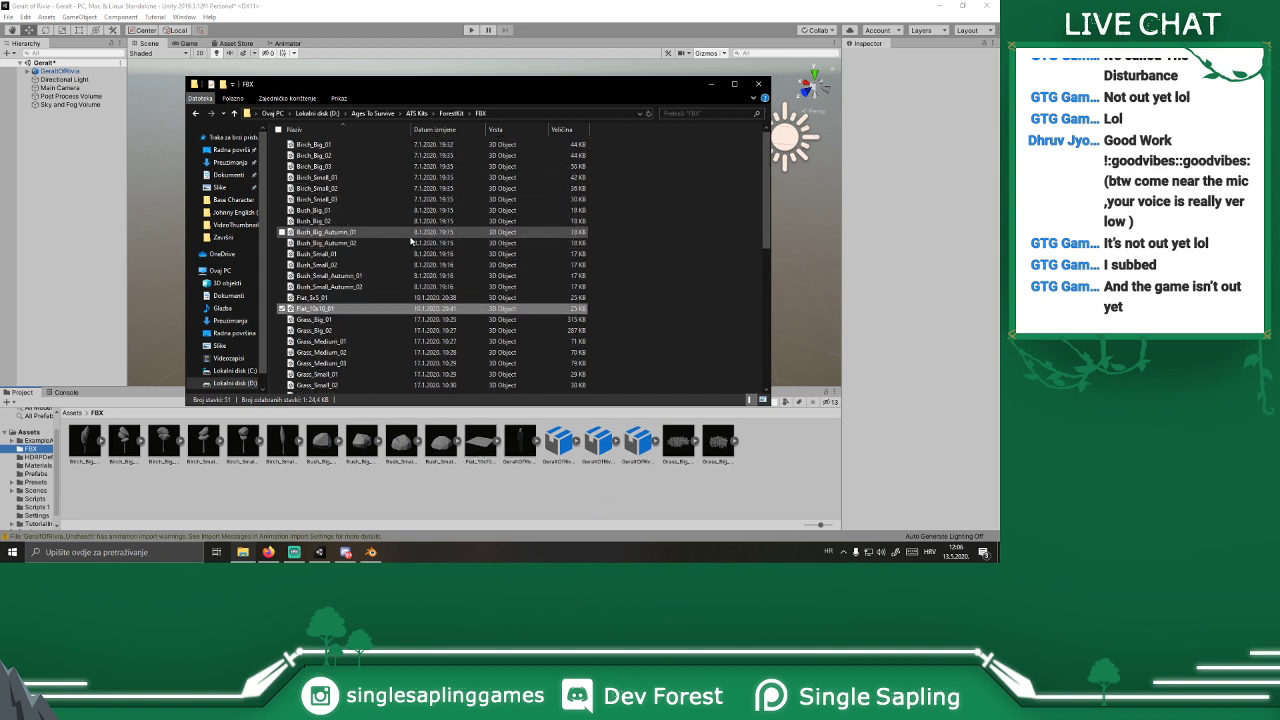
pyautogui.scroll(-4, 412, 246)
pyautogui.scroll(-3, 410, 240)
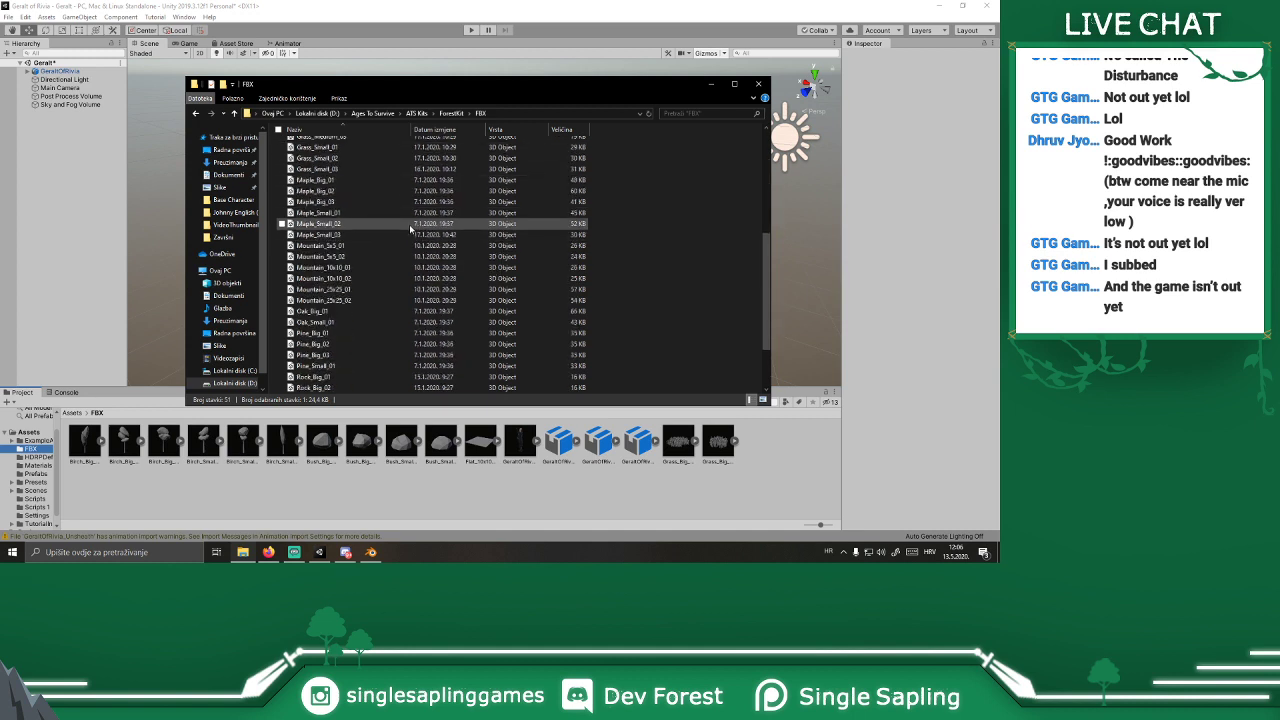
pyautogui.moveTo(599, 244); pyautogui.dragTo(609, 438)
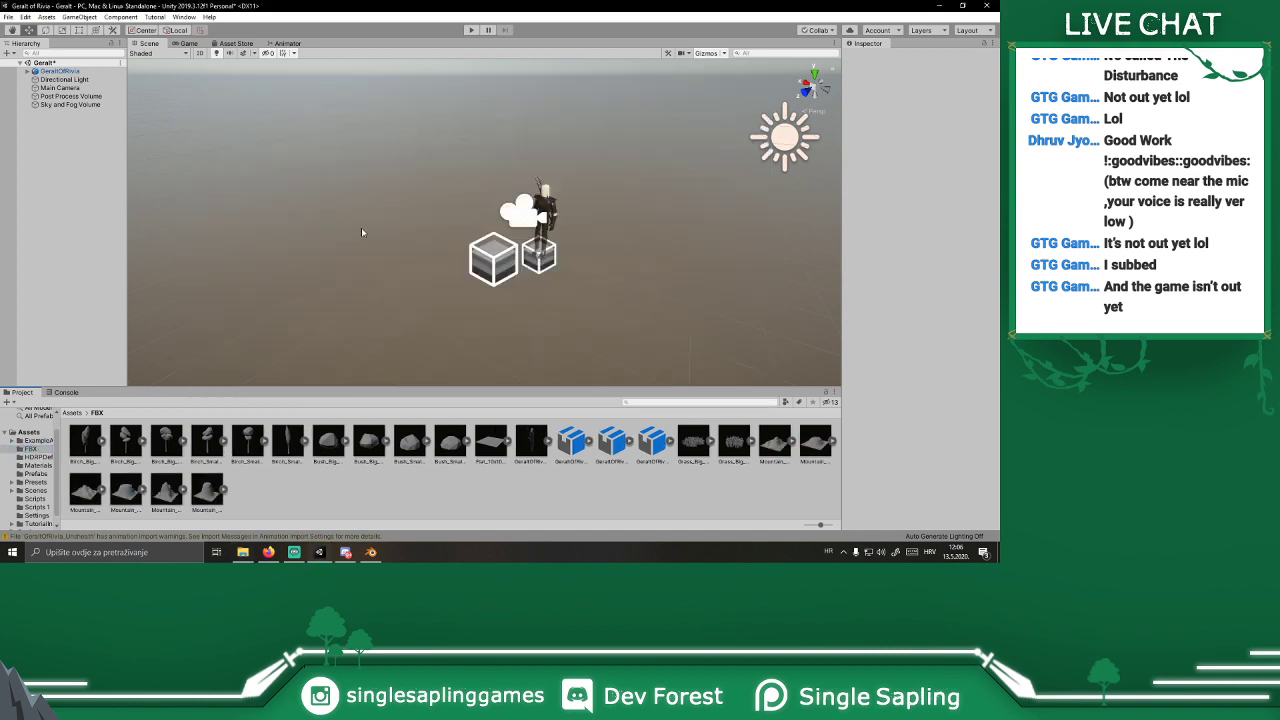
# Step: Place Flat_10x10_01 and the two 5x5 and two 10x10 mountain models in the scene around Geralt
pyautogui.moveTo(491, 440); pyautogui.dragTo(330, 190)
pyautogui.scroll(-2, 474, 215)
pyautogui.scroll(-4, 474, 215)
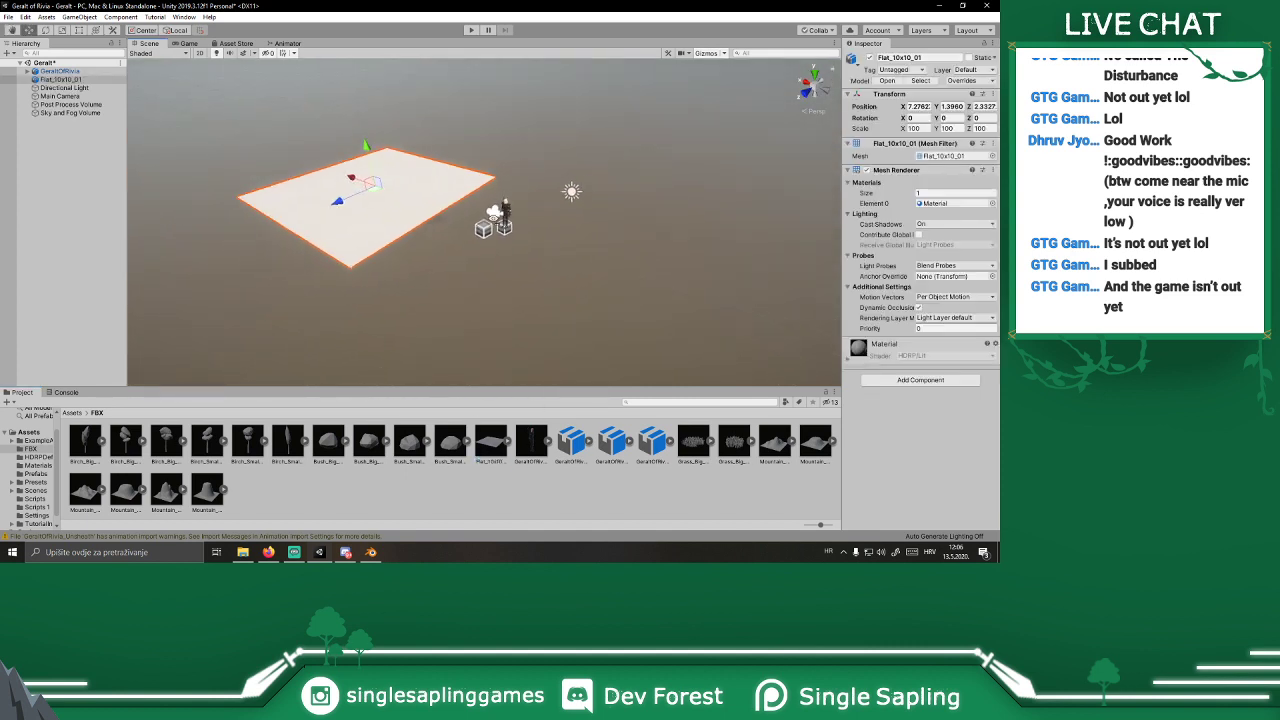
pyautogui.moveTo(815, 441); pyautogui.dragTo(560, 278)
pyautogui.moveTo(790, 451); pyautogui.dragTo(306, 333)
pyautogui.moveTo(320, 330); pyautogui.dragTo(268, 375, button='right')
pyautogui.scroll(-3, 268, 375)
pyautogui.moveTo(93, 491); pyautogui.dragTo(190, 228)
pyautogui.moveTo(139, 495); pyautogui.dragTo(511, 376)
pyautogui.moveTo(523, 235); pyautogui.dragTo(560, 262, button='right')
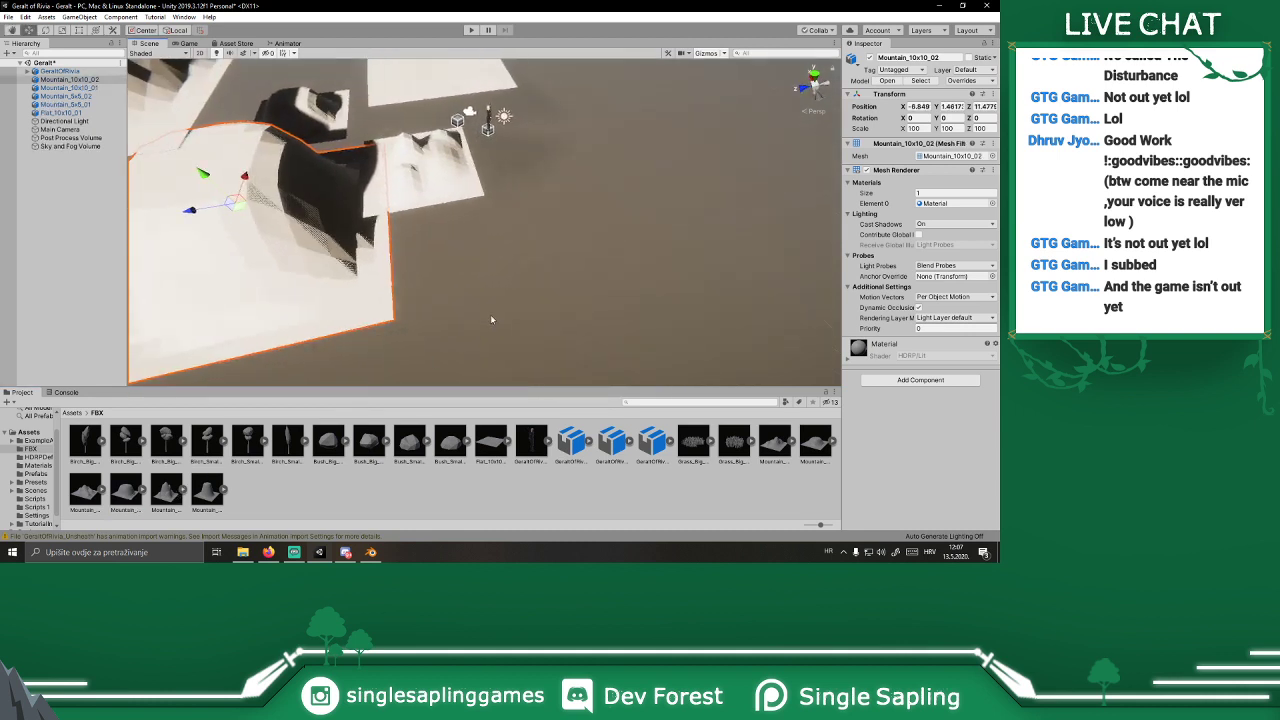
# Step: Add Mountain_25x25_01 and Mountain_25x25_02 to the scene beside the smaller mountains
pyautogui.moveTo(167, 490); pyautogui.dragTo(710, 322)
pyautogui.moveTo(571, 197); pyautogui.dragTo(662, 120, button='right')
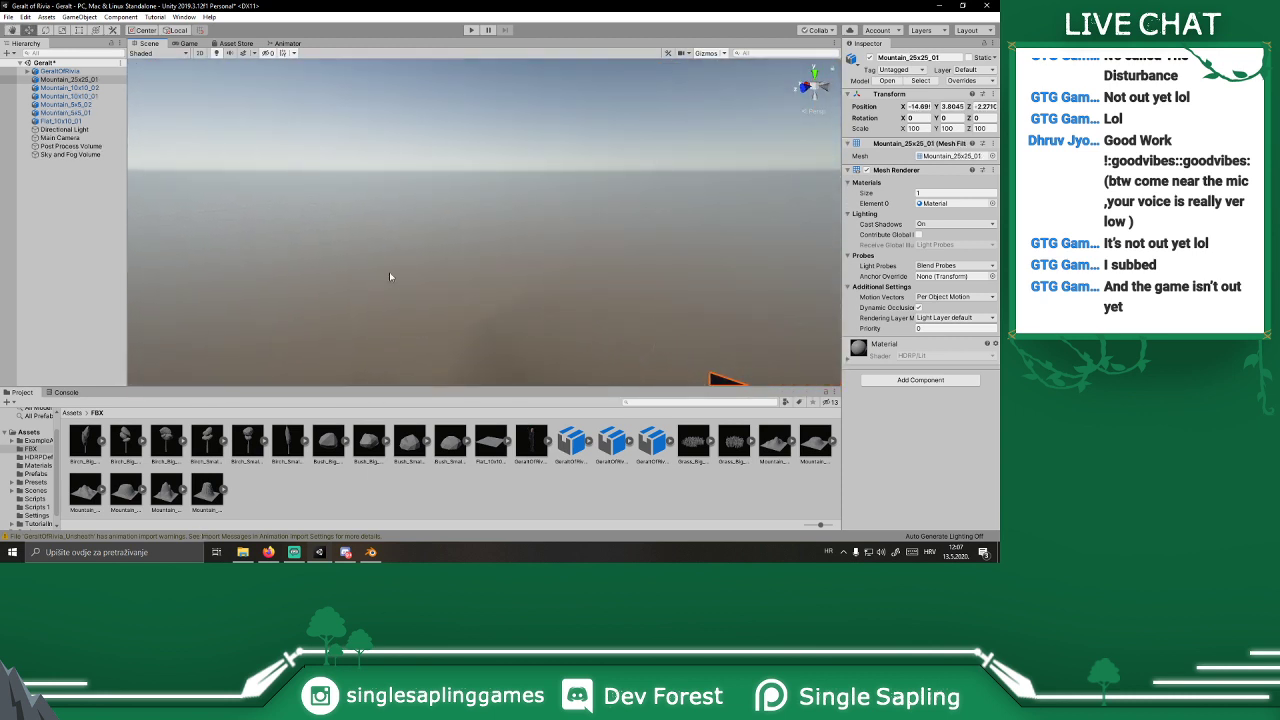
pyautogui.moveTo(206, 510); pyautogui.dragTo(523, 246)
pyautogui.moveTo(523, 246); pyautogui.dragTo(500, 214, button='right')
pyautogui.press('s')
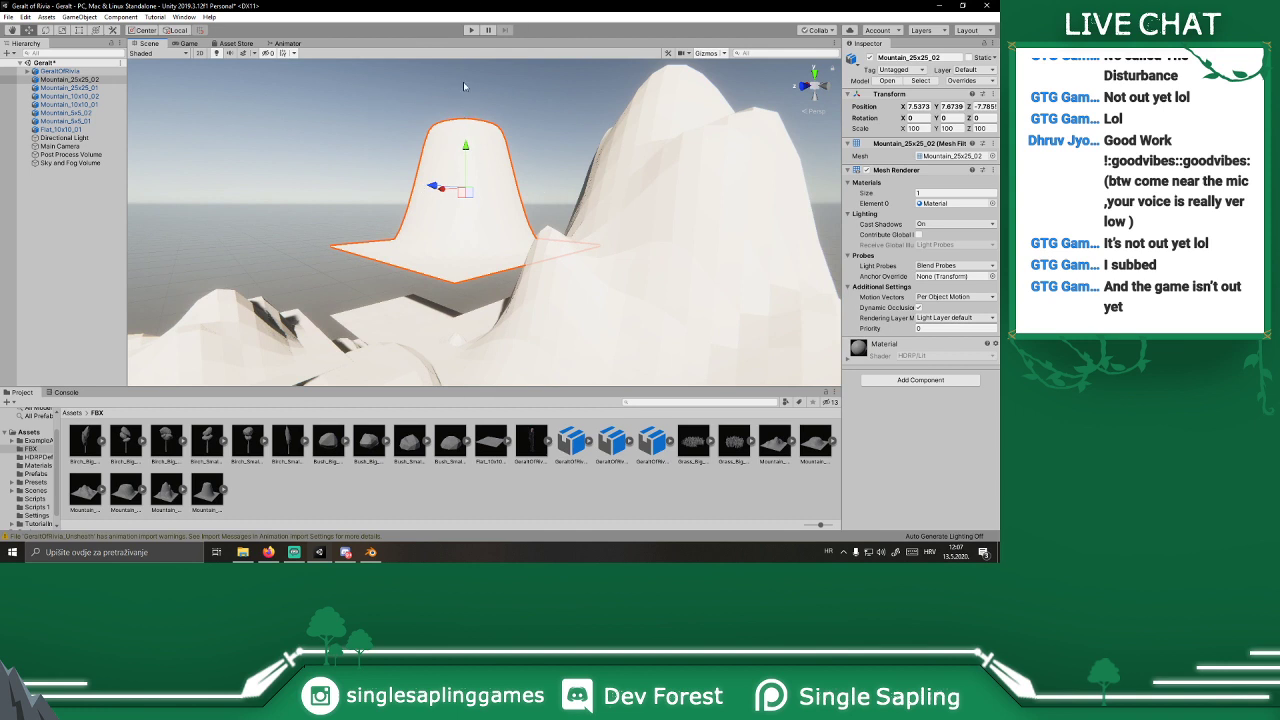
pyautogui.press('w')
pyautogui.moveTo(445, 247); pyautogui.dragTo(440, 306, button='right')
pyautogui.press('s')
# Step: Apply the baseColor material to the flat and mountain pieces in the scene, then clear the selection
pyautogui.click(38, 465)
pyautogui.moveTo(84, 440); pyautogui.dragTo(570, 276)
pyautogui.moveTo(574, 278); pyautogui.dragTo(650, 263, button='right')
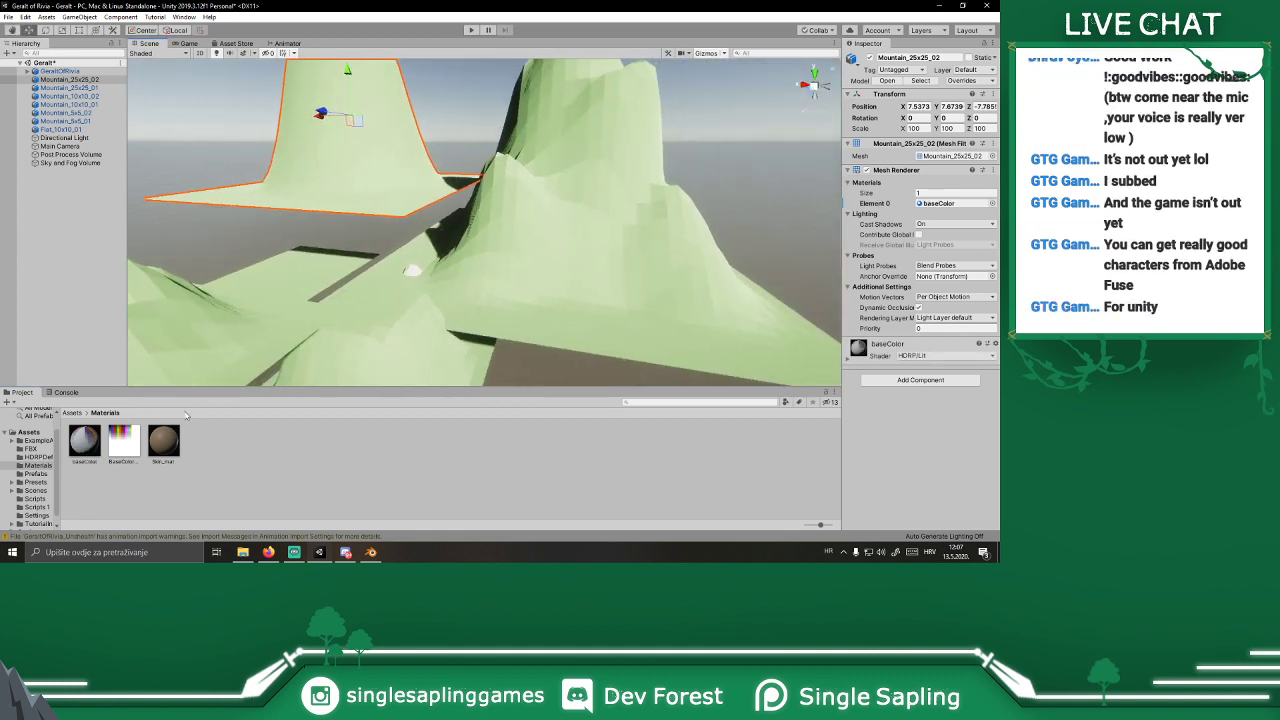
pyautogui.moveTo(543, 256); pyautogui.dragTo(608, 242, button='right')
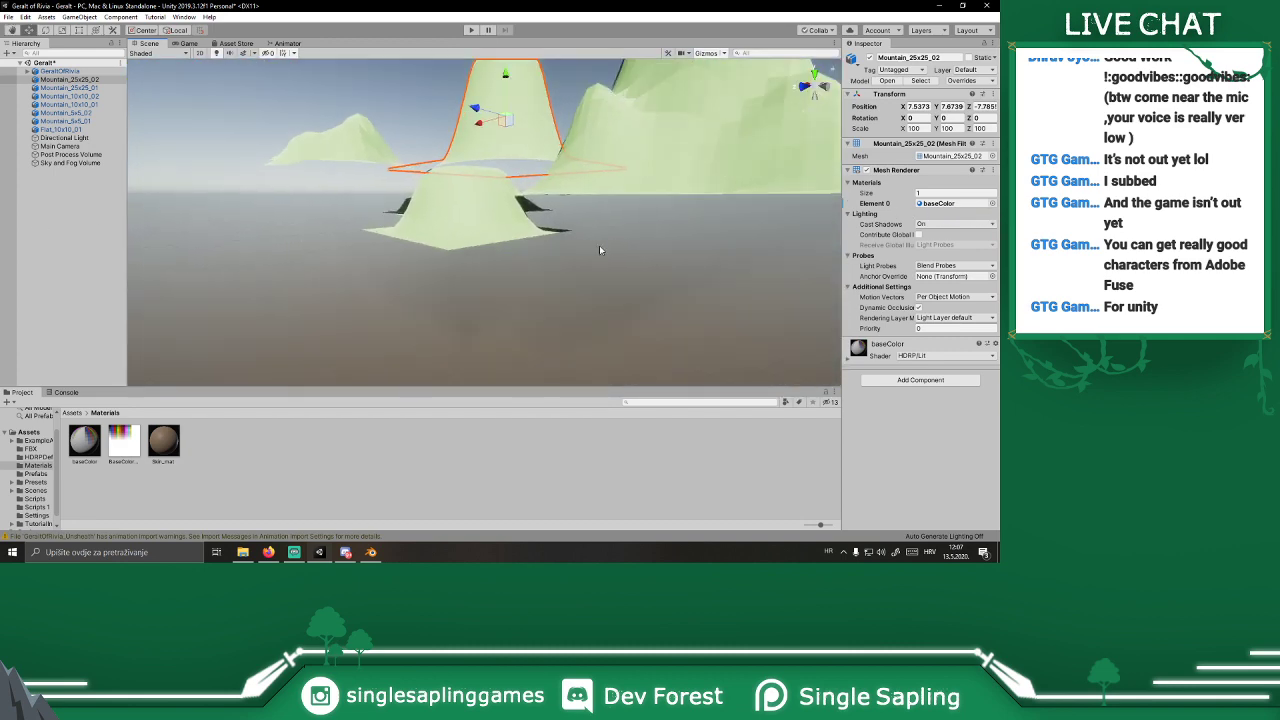
pyautogui.click(608, 242)
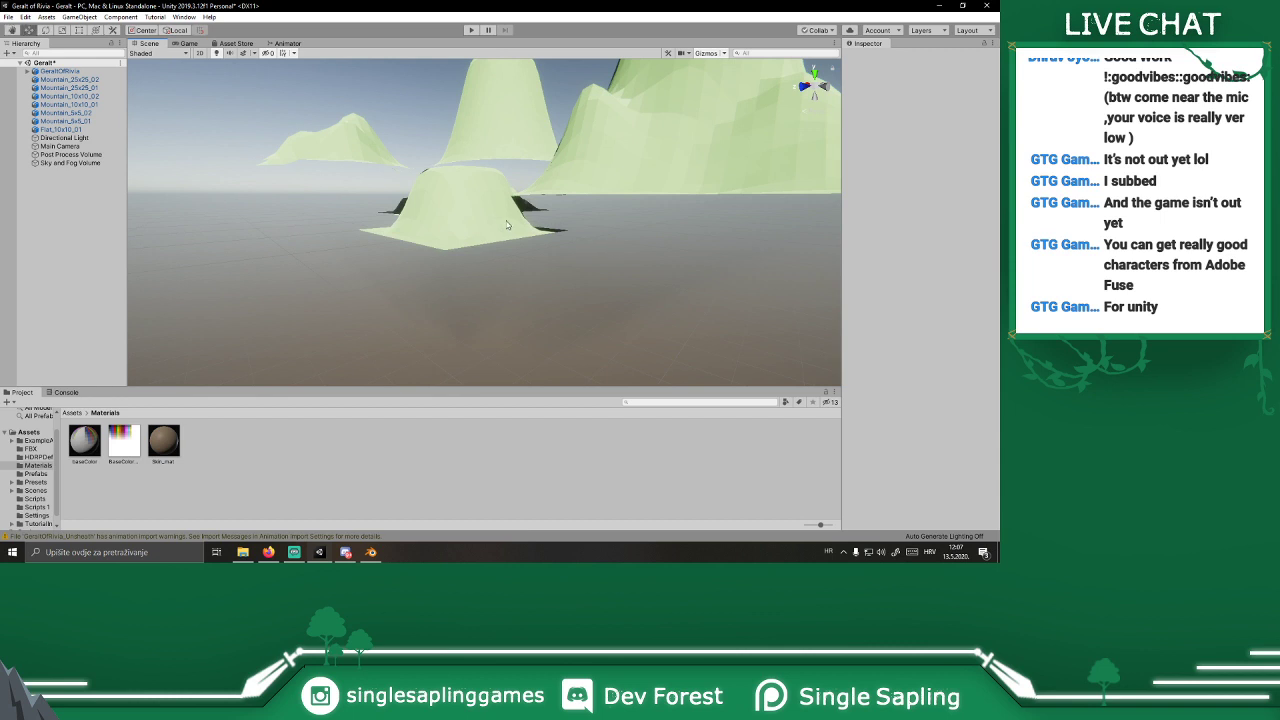
# Step: Switch to Firefox and search the web for "adobe fuse"
pyautogui.click(245, 556)
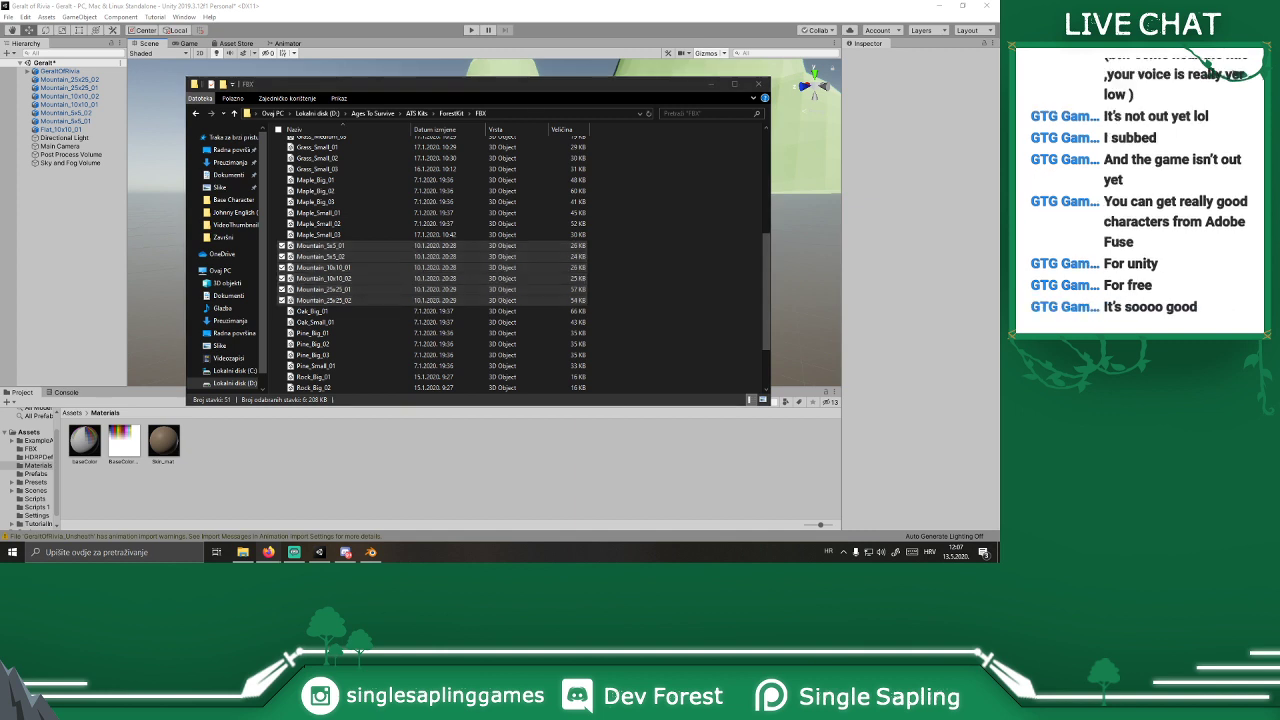
pyautogui.moveTo(439, 61); pyautogui.dragTo(429, 3)
pyautogui.click(428, 28)
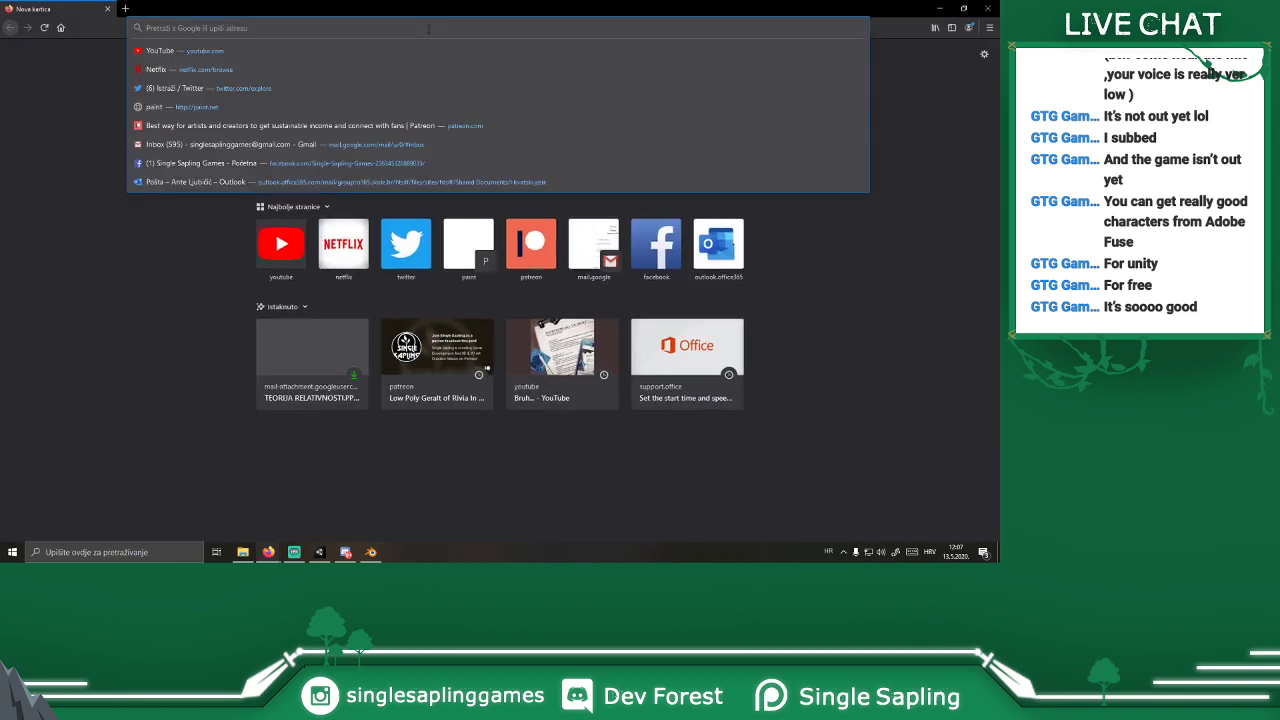
pyautogui.write('adobe fuse')
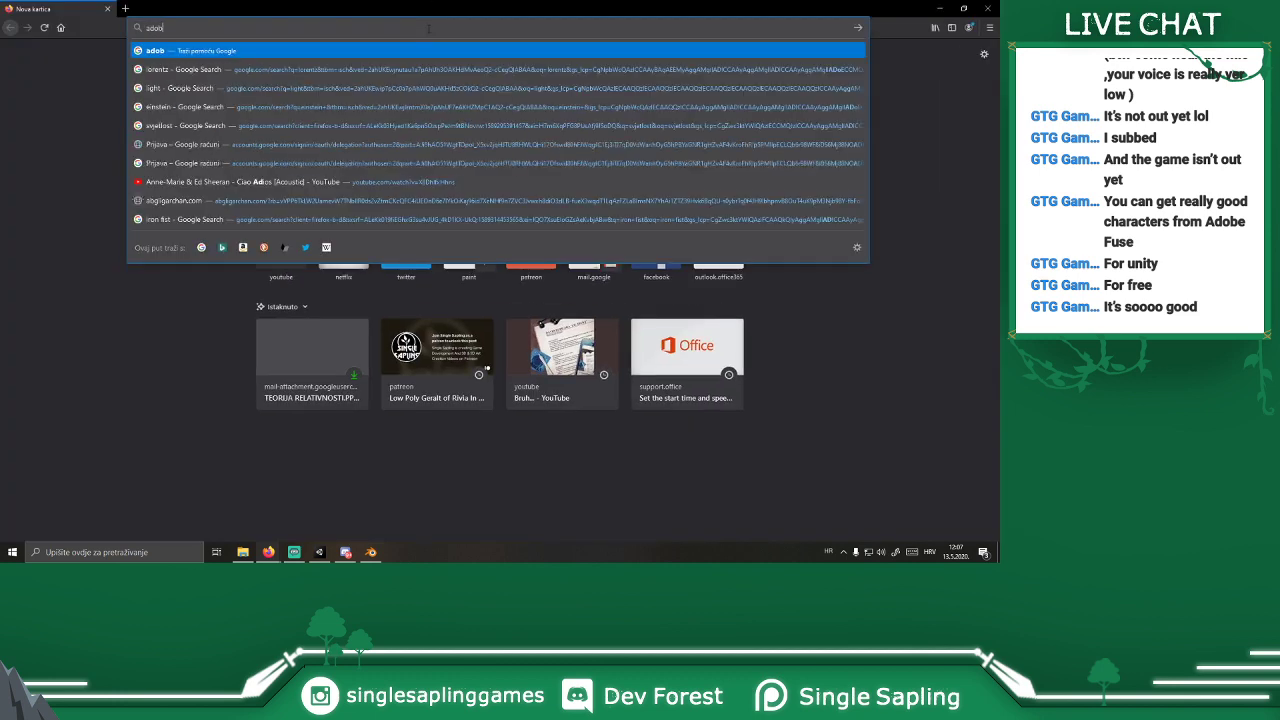
pyautogui.press('Return')
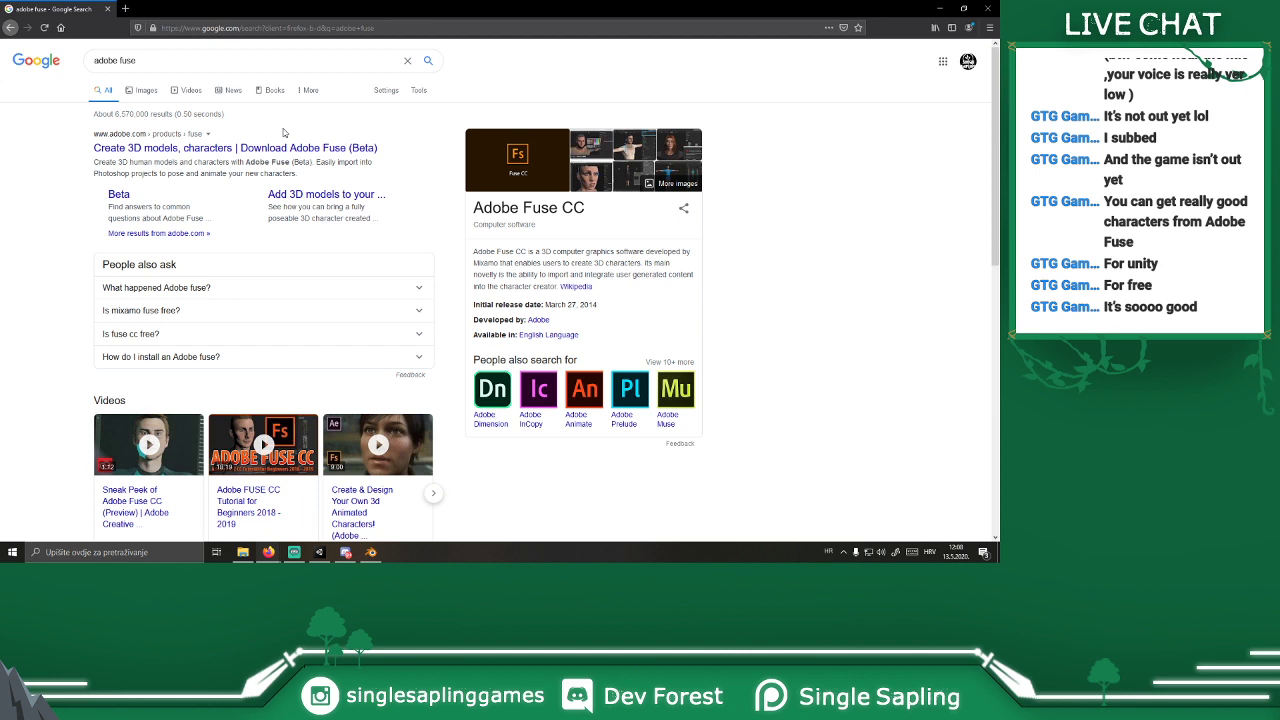
# Step: Examine the Adobe Fuse product page from the search results, and return to the Unity scene
pyautogui.click(240, 149)
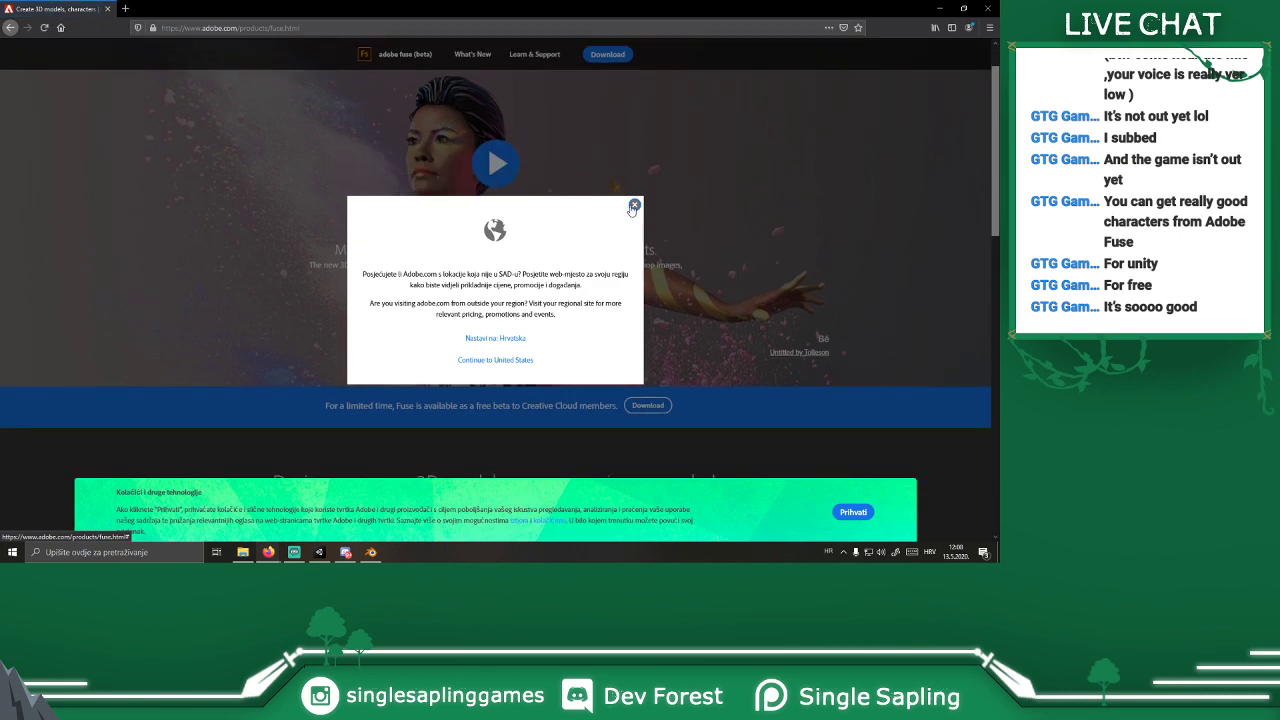
pyautogui.click(633, 206)
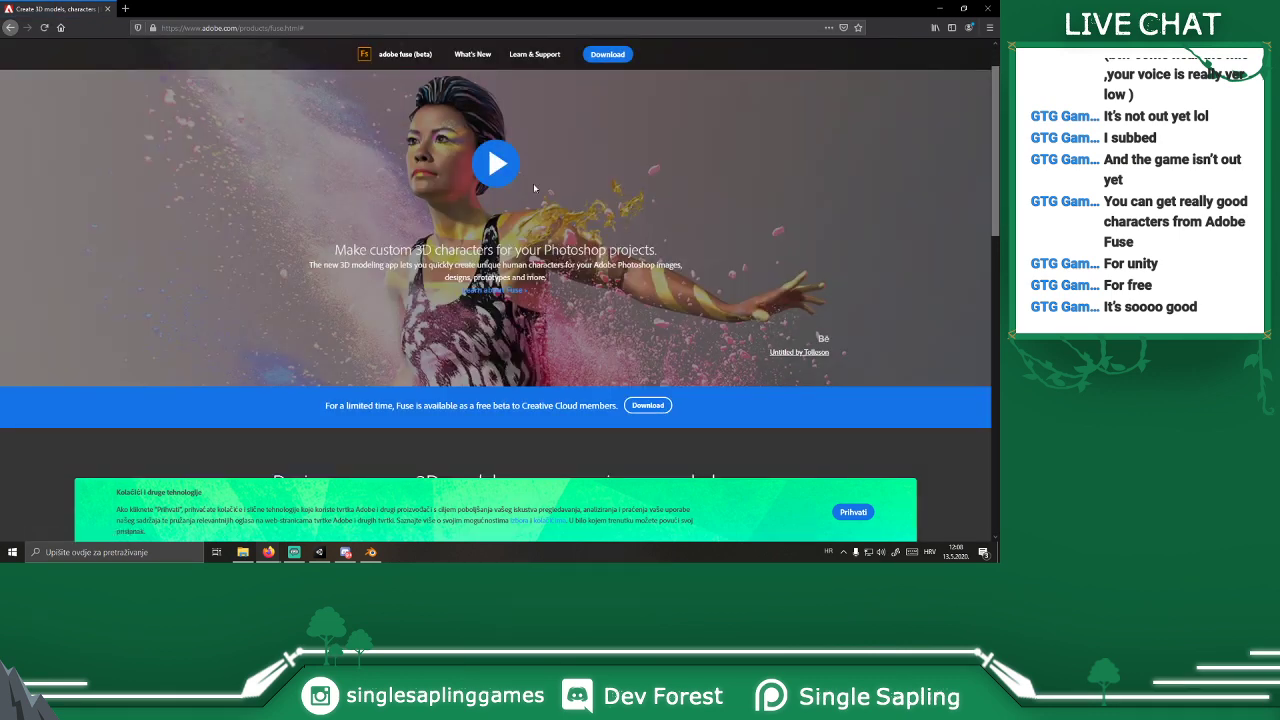
pyautogui.scroll(-3, 555, 280)
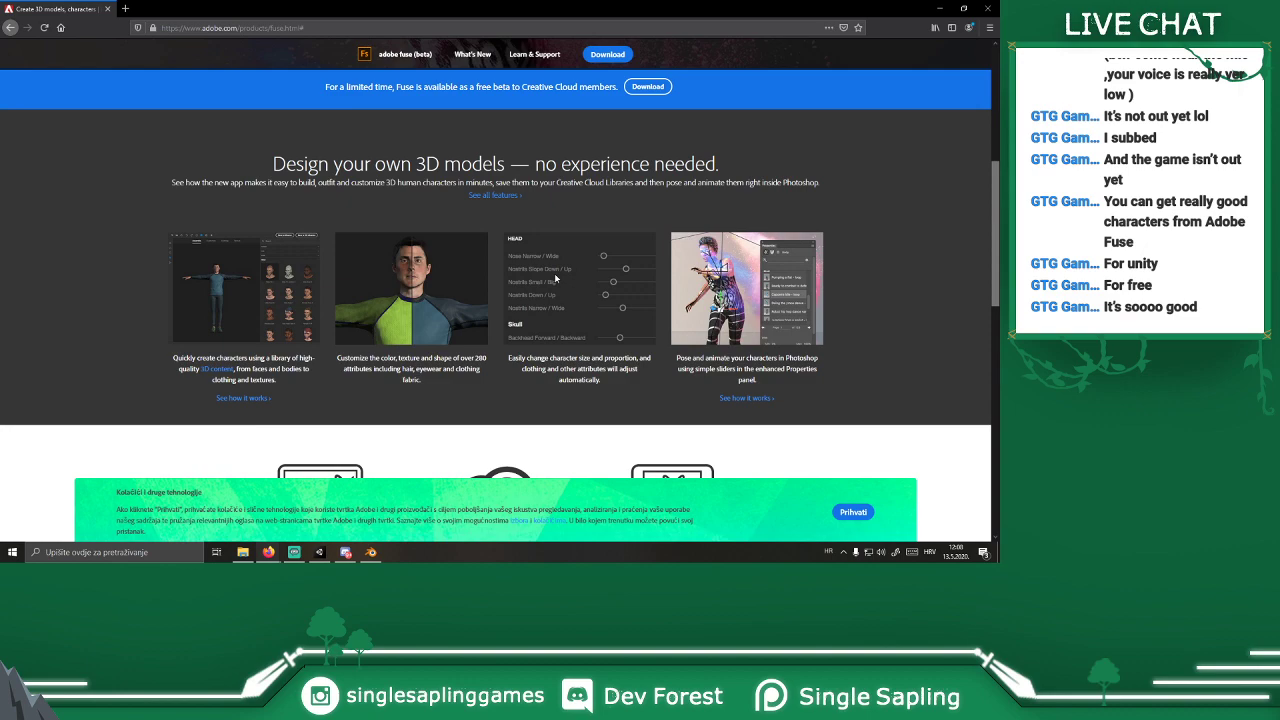
pyautogui.scroll(-6, 554, 273)
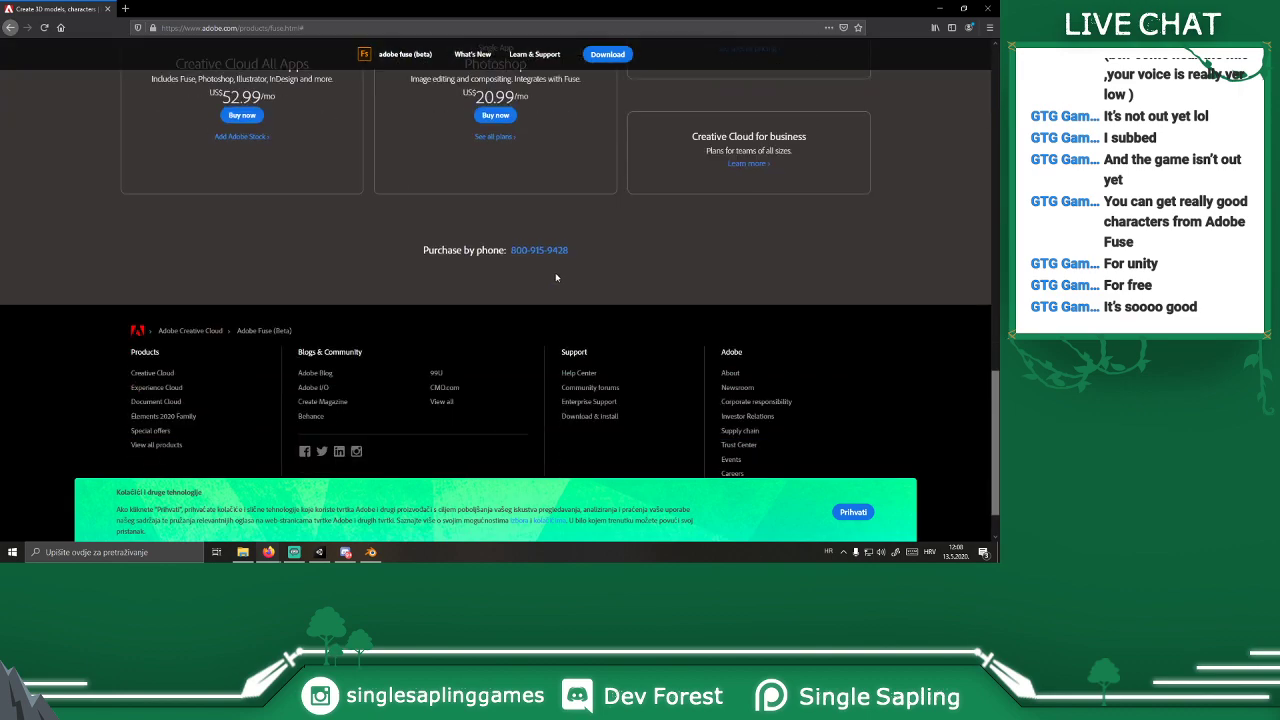
pyautogui.scroll(3, 558, 277)
pyautogui.scroll(5, 558, 277)
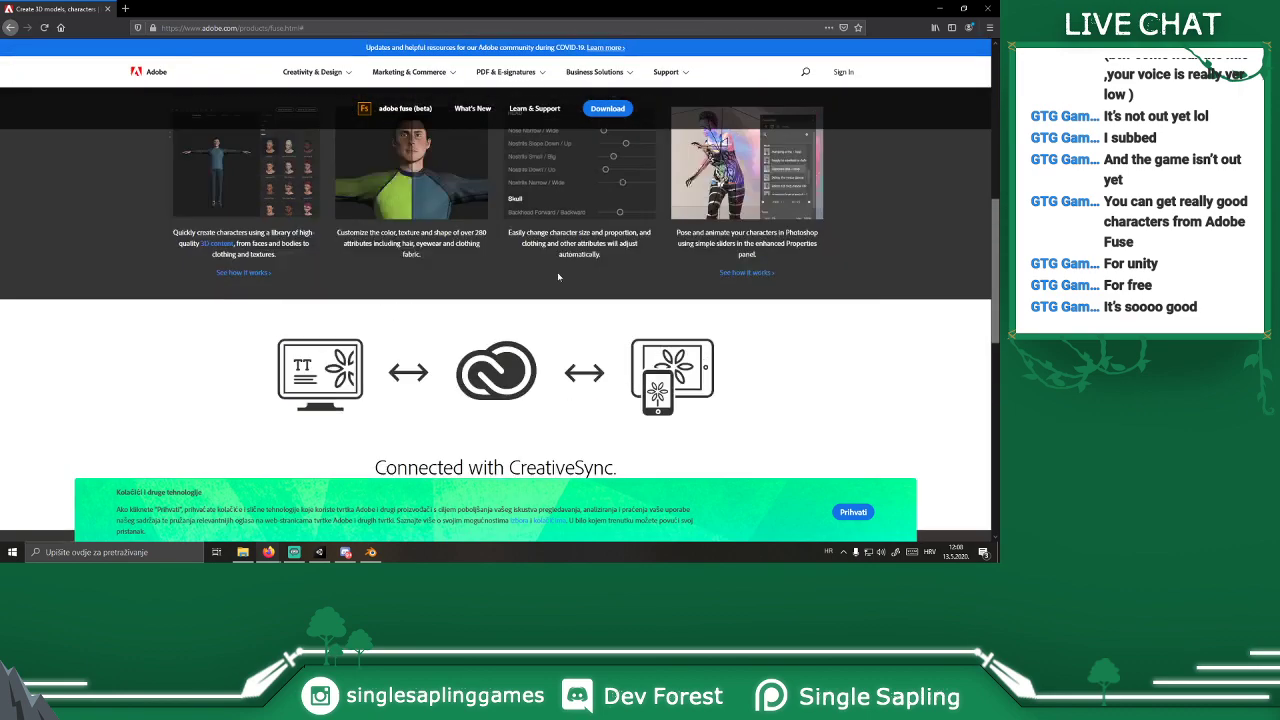
pyautogui.click(996, 6)
pyautogui.click(501, 5)
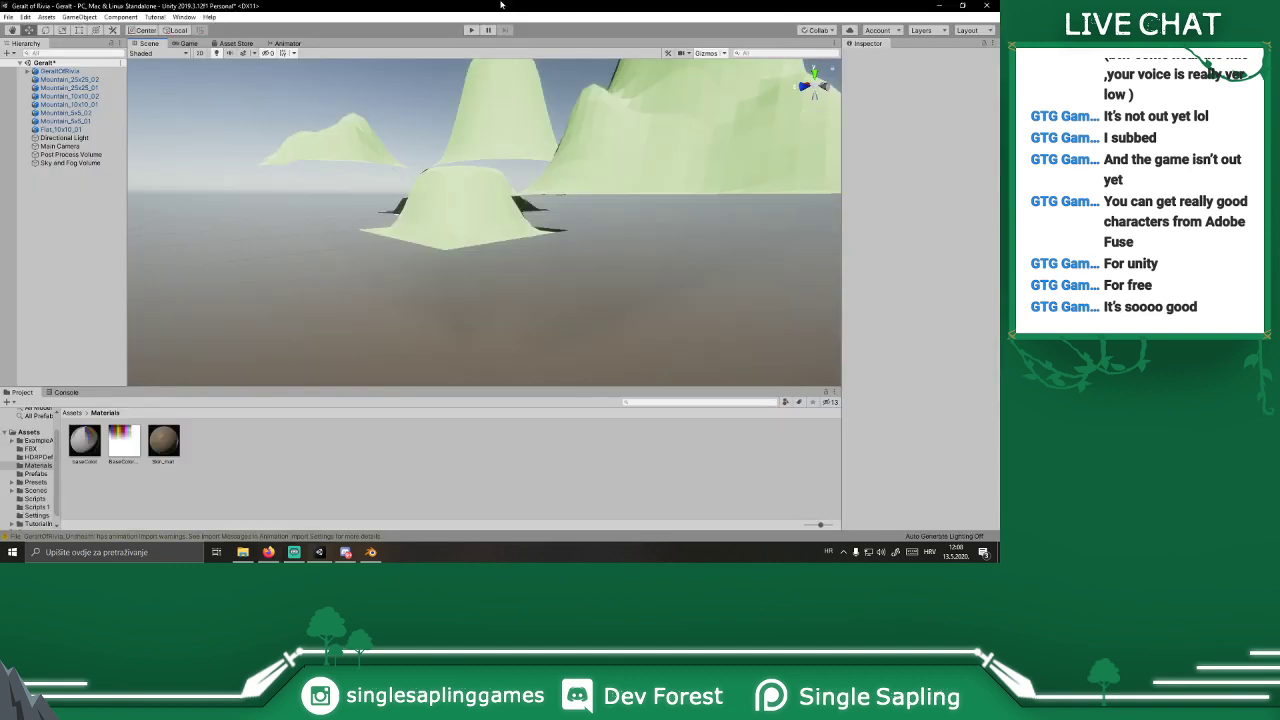
# Step: Save the six 25x25, 10x10 and 5x5 mountain objects from the scene as prefabs in the Prefabs folder
pyautogui.moveTo(440, 224); pyautogui.dragTo(378, 291, button='right')
pyautogui.press('w')
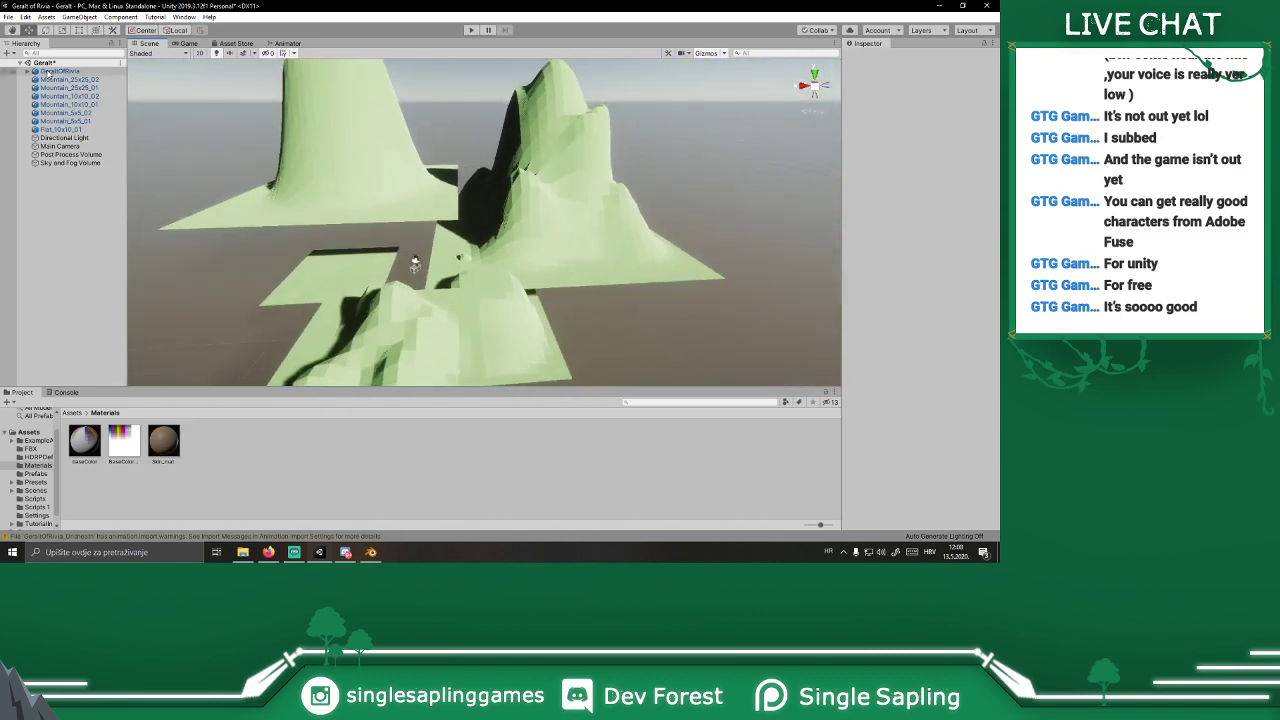
pyautogui.click(42, 477)
pyautogui.moveTo(90, 80); pyautogui.dragTo(504, 422)
pyautogui.press('Return')
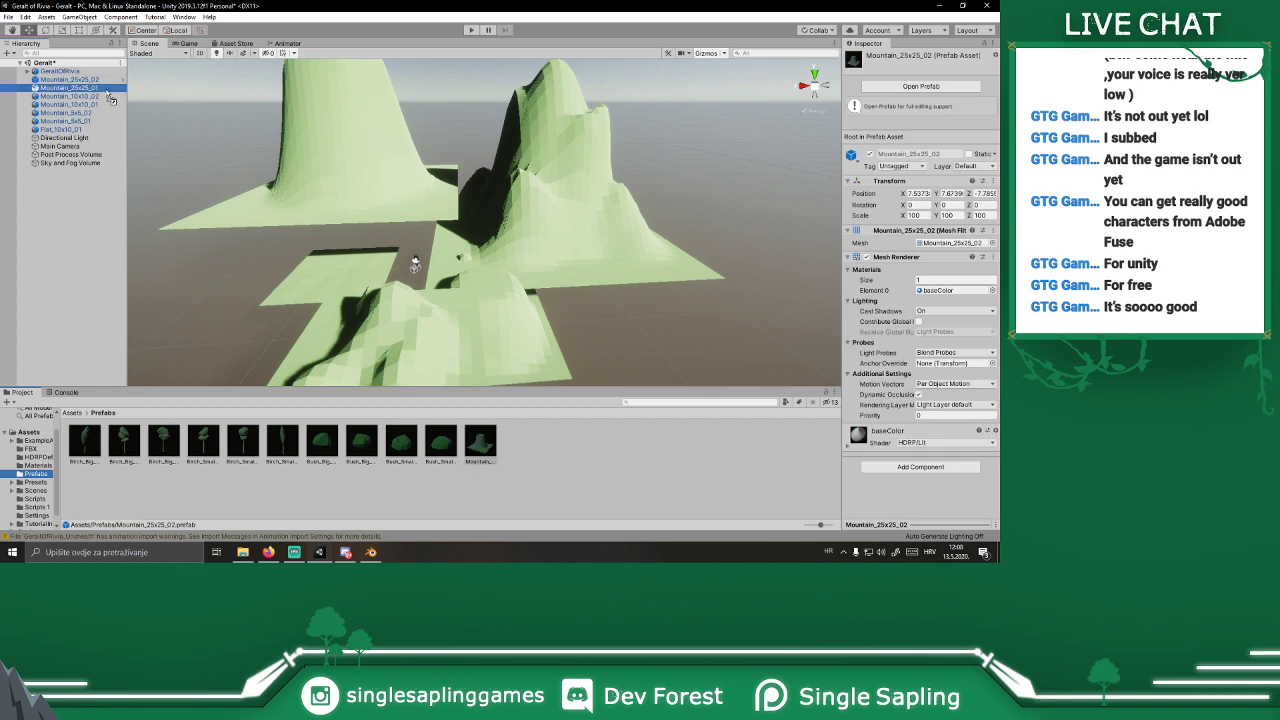
pyautogui.moveTo(94, 97); pyautogui.dragTo(610, 460)
pyautogui.press('Return')
pyautogui.moveTo(68, 96); pyautogui.dragTo(632, 443)
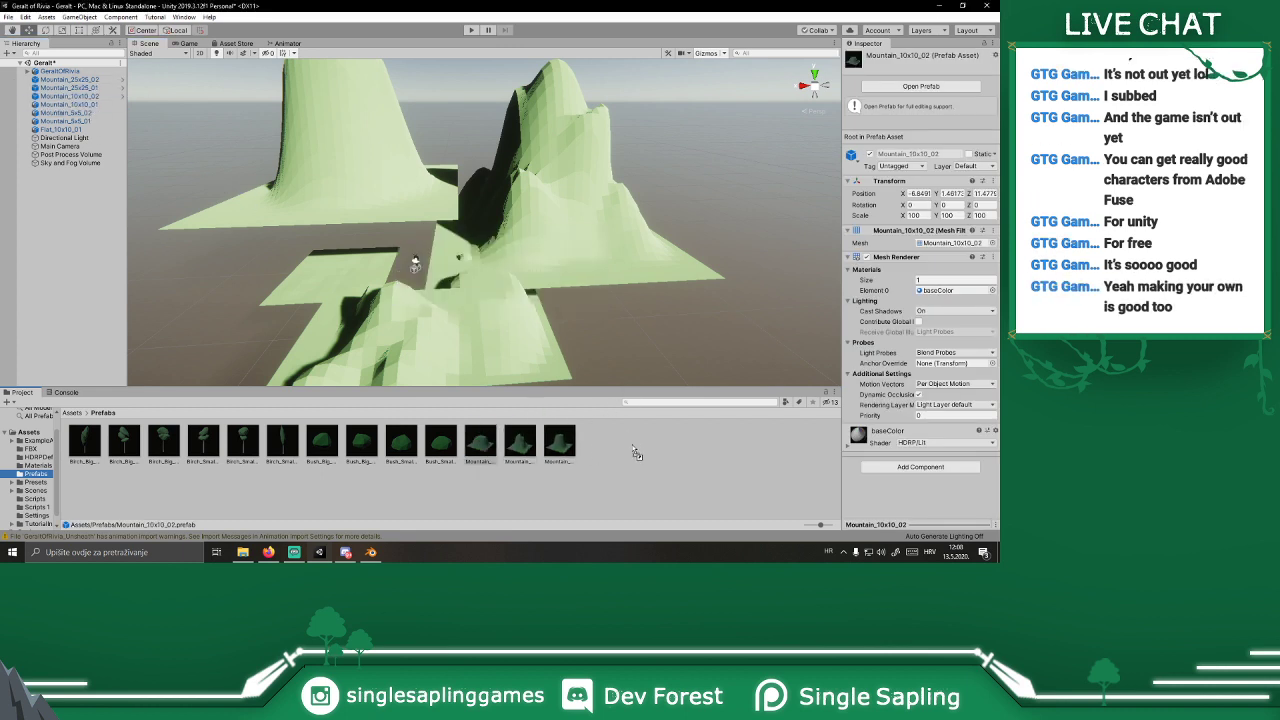
pyautogui.moveTo(68, 104); pyautogui.dragTo(600, 441)
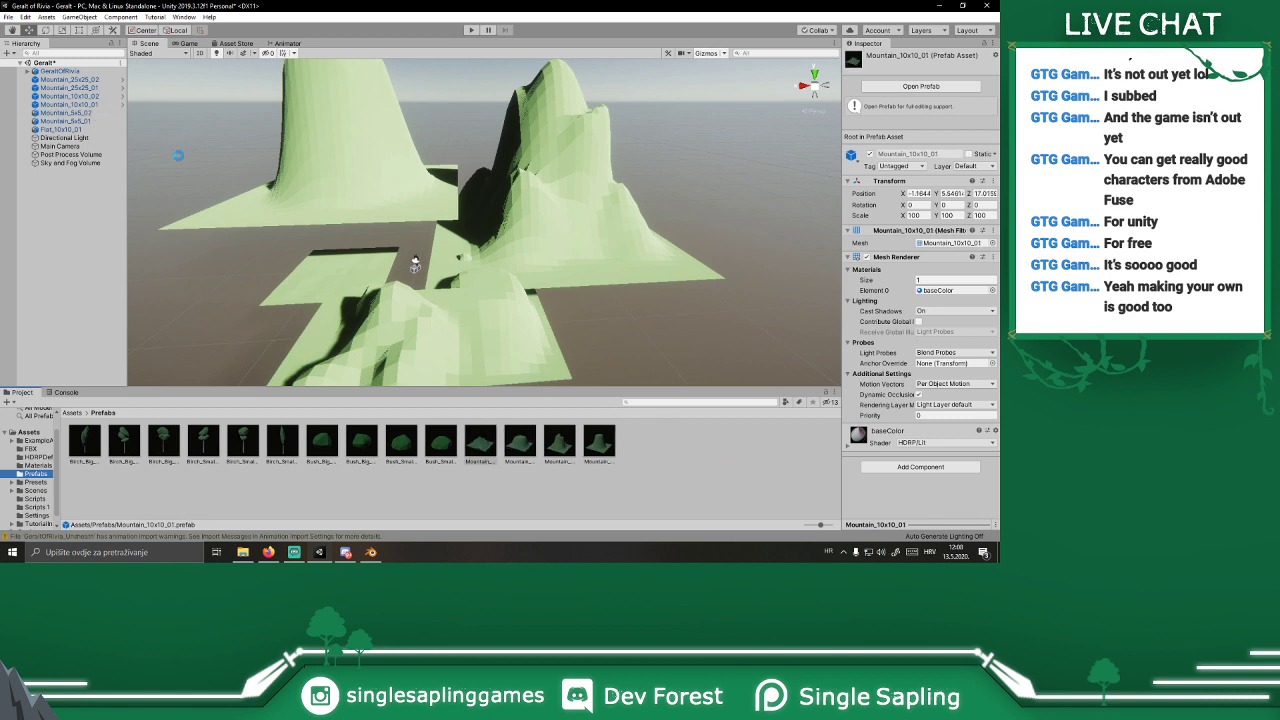
pyautogui.moveTo(62, 113); pyautogui.dragTo(638, 441)
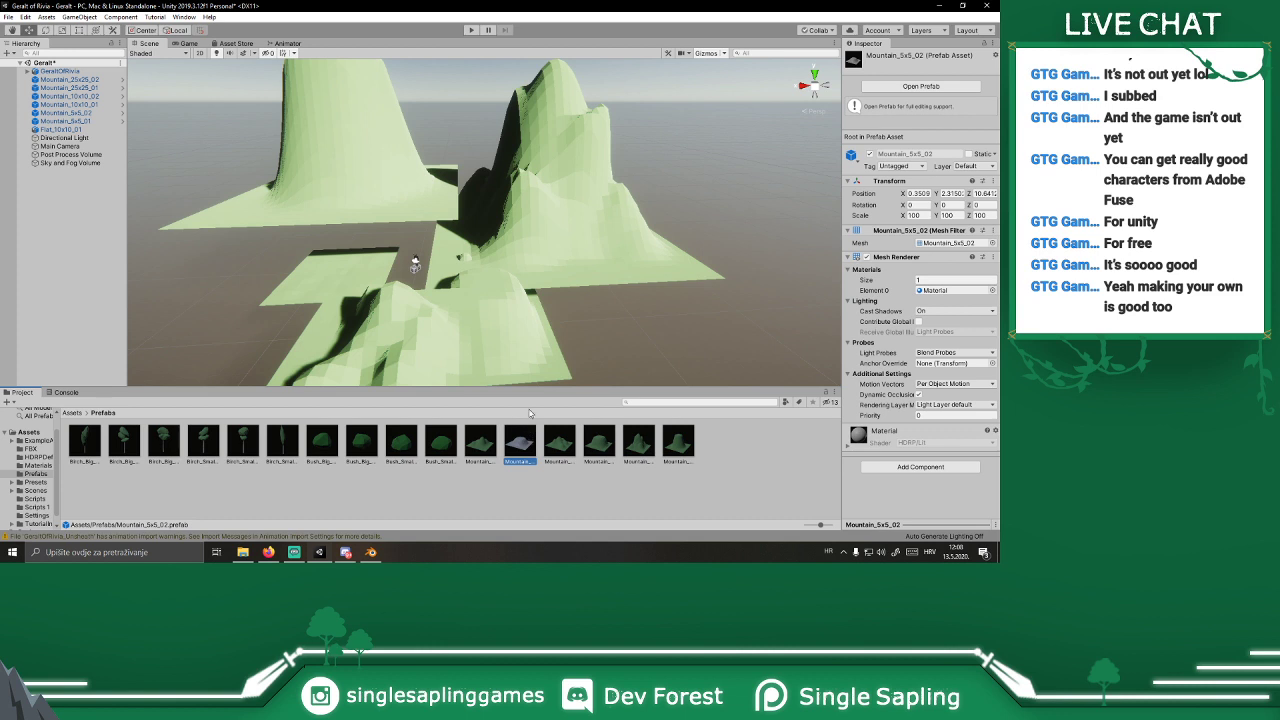
# Step: Delete the Mountain_5x5_02 prefab asset and save Flat_10x10_01 as a prefab in the Prefabs folder
pyautogui.press('Delete')
pyautogui.click(524, 296)
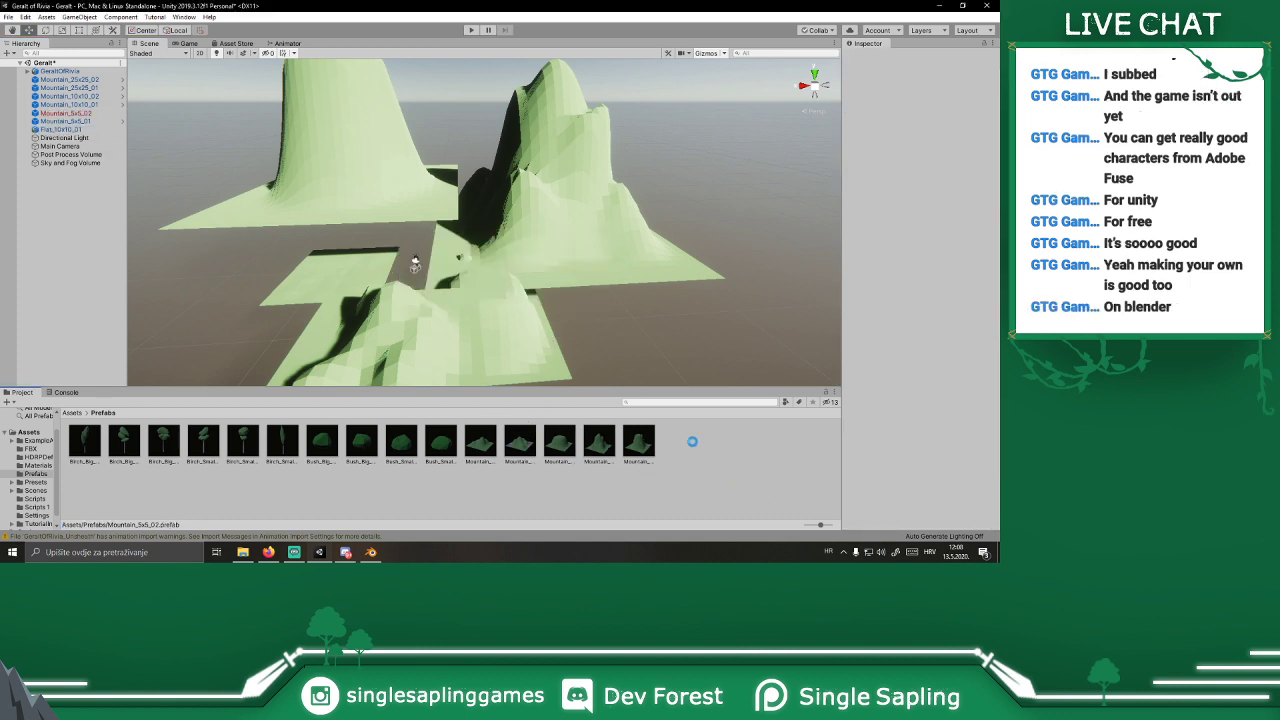
pyautogui.click(75, 113)
# Step: Delete Mountain_5x5_01 and all the 10x10 and 25x25 mountains from the scene
pyautogui.click(95, 121)
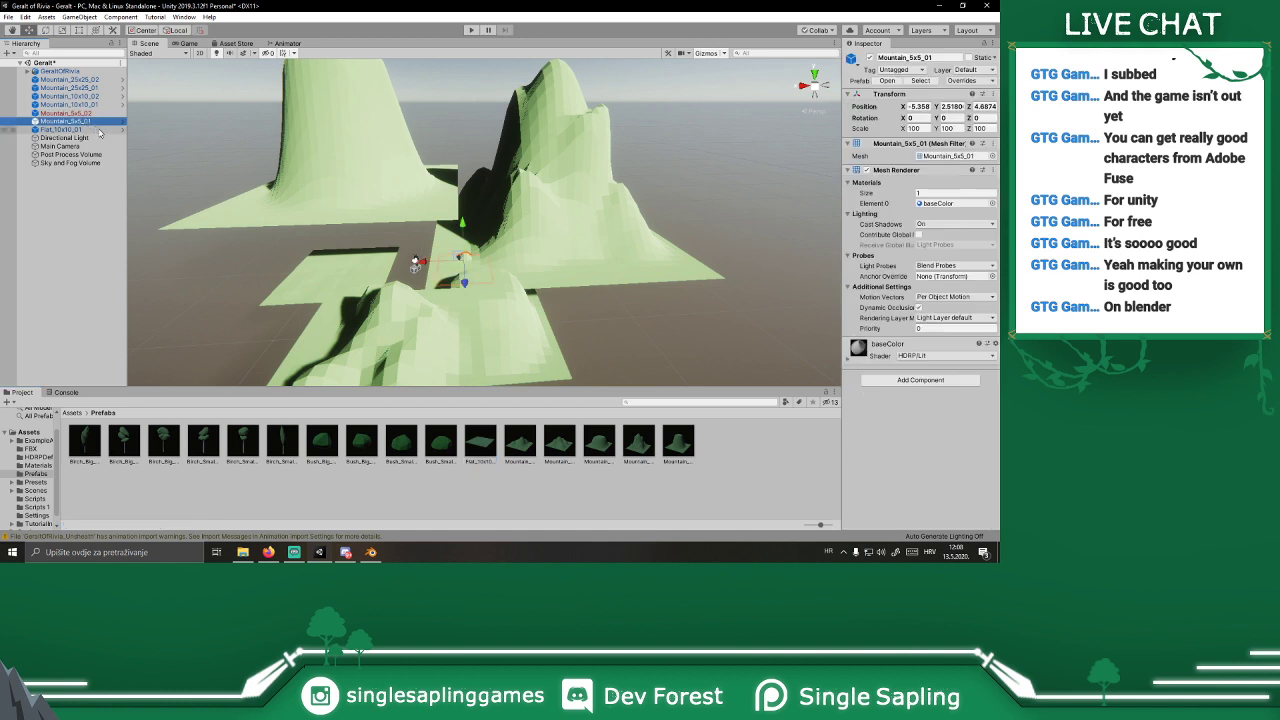
pyautogui.press('Delete')
pyautogui.click(96, 105)
pyautogui.press('Delete')
pyautogui.click(96, 96)
pyautogui.press('Delete')
pyautogui.click(96, 89)
pyautogui.press('Delete')
pyautogui.click(95, 80)
pyautogui.press('Delete')
# Step: Apply the baseColor material to Mountain_5x5_02 and save the object as a prefab again
pyautogui.click(95, 80)
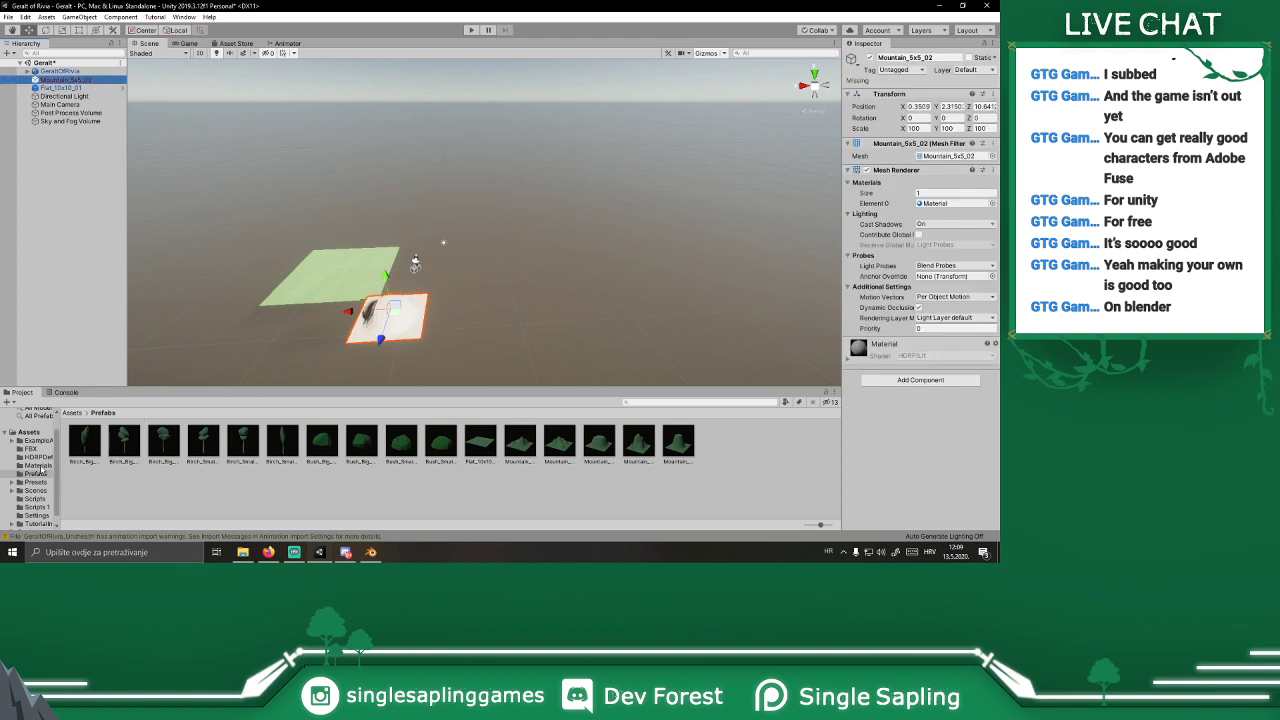
pyautogui.click(37, 466)
pyautogui.moveTo(84, 440); pyautogui.dragTo(385, 318)
pyautogui.click(78, 80)
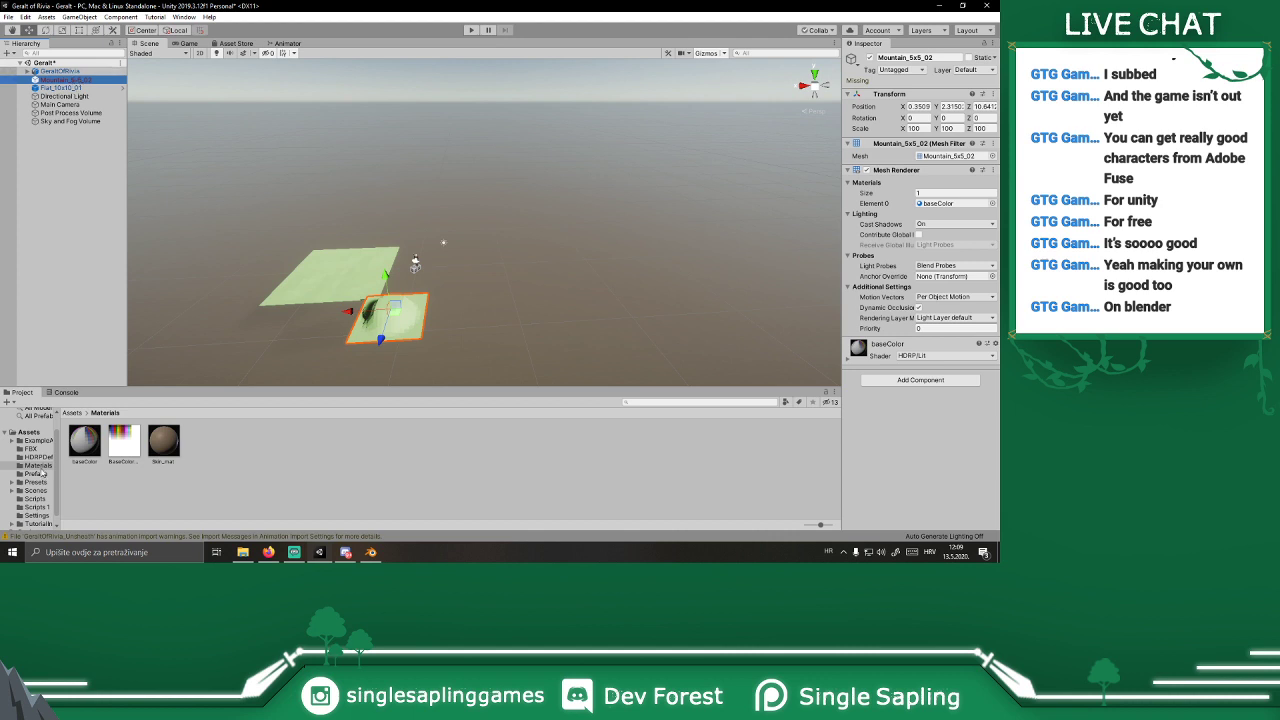
pyautogui.click(38, 474)
pyautogui.moveTo(560, 295); pyautogui.dragTo(729, 471)
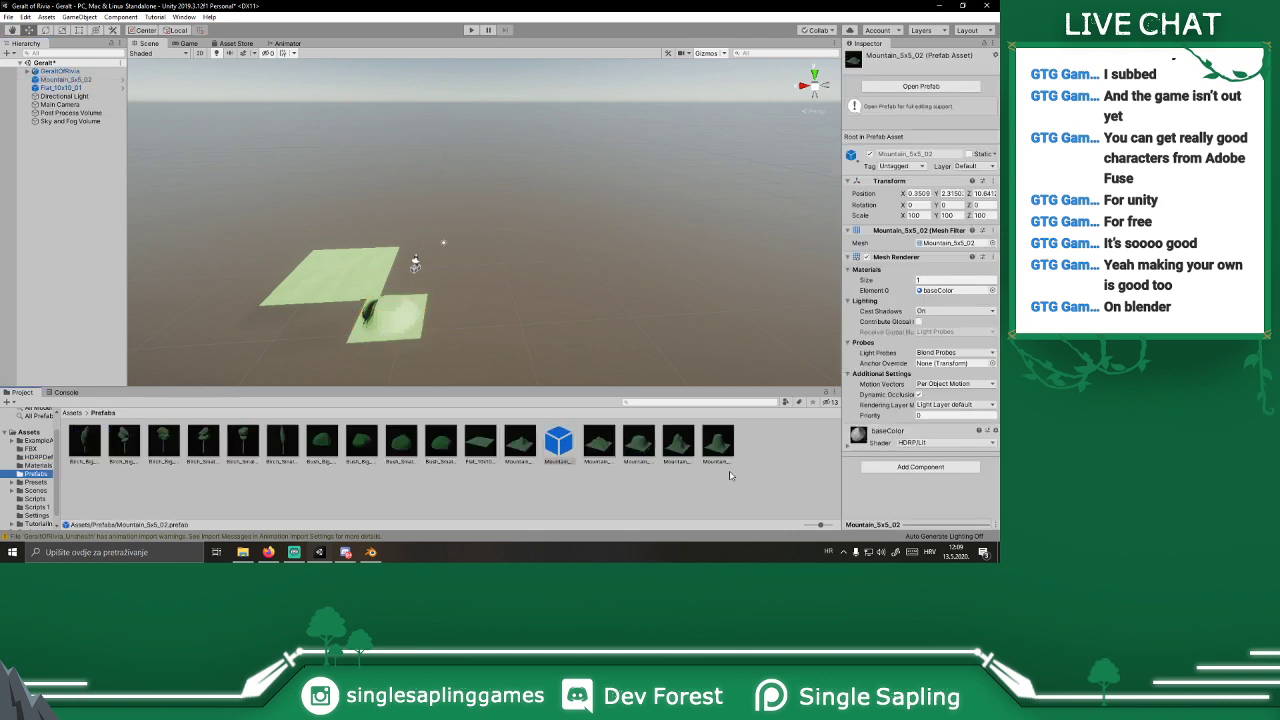
# Step: Delete the remaining Flat_10x10_01 and Mountain_5x5_02 objects from the scene
pyautogui.click(66, 88)
pyautogui.press('Delete')
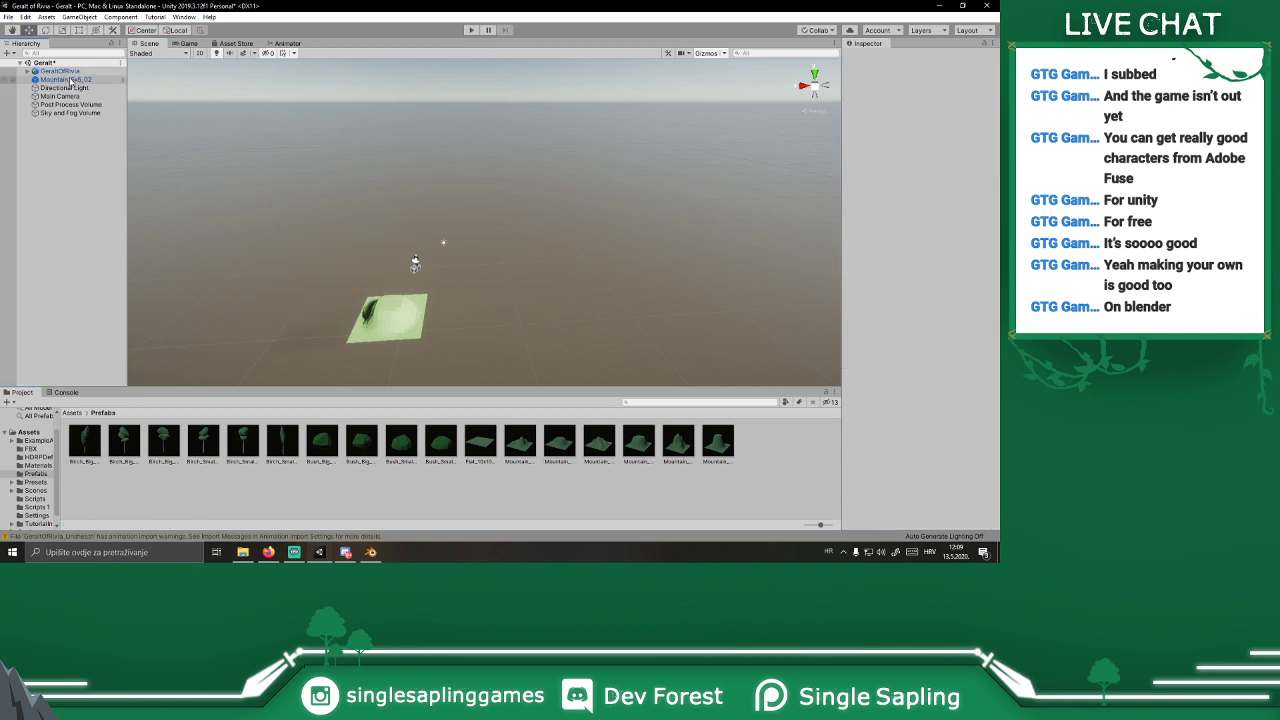
pyautogui.click(66, 79)
pyautogui.press('Delete')
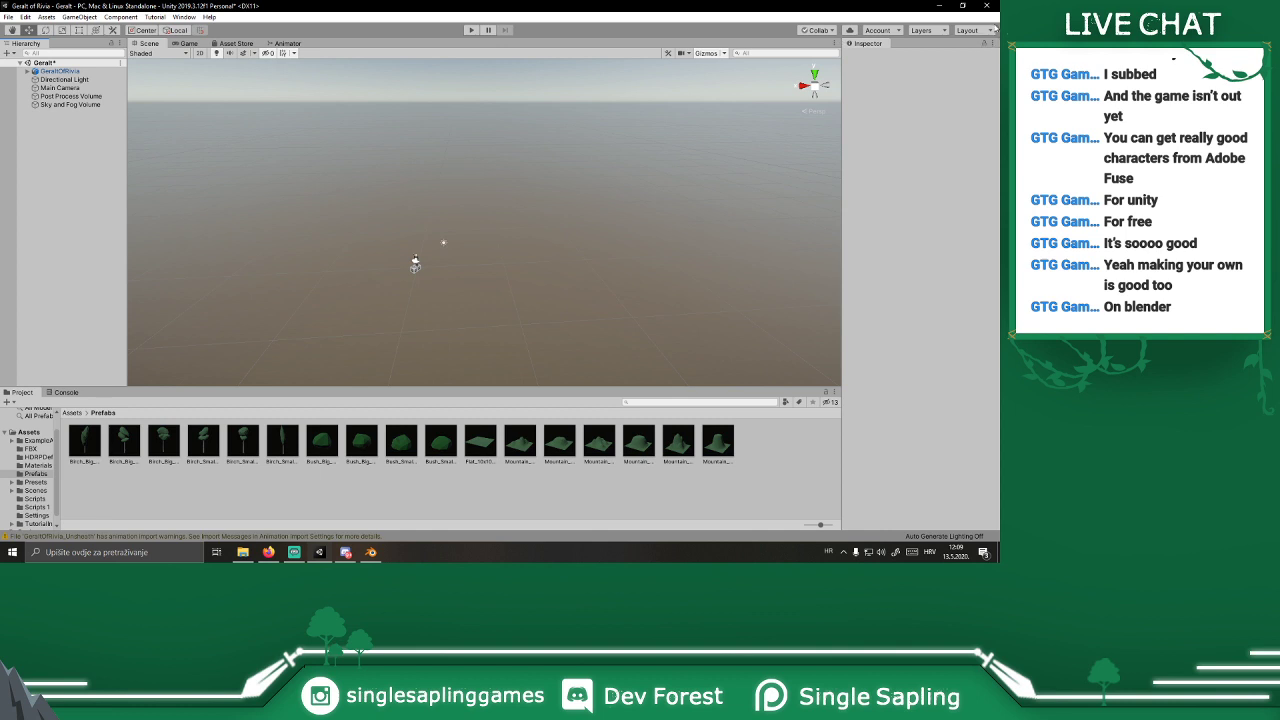
# Step: Place the Flat_10x10_01 prefab in the scene at position 0, 0, 0 and check it in the Game view
pyautogui.moveTo(435, 254); pyautogui.dragTo(400, 284, button='right')
pyautogui.press('w')
pyautogui.moveTo(490, 446); pyautogui.dragTo(455, 322)
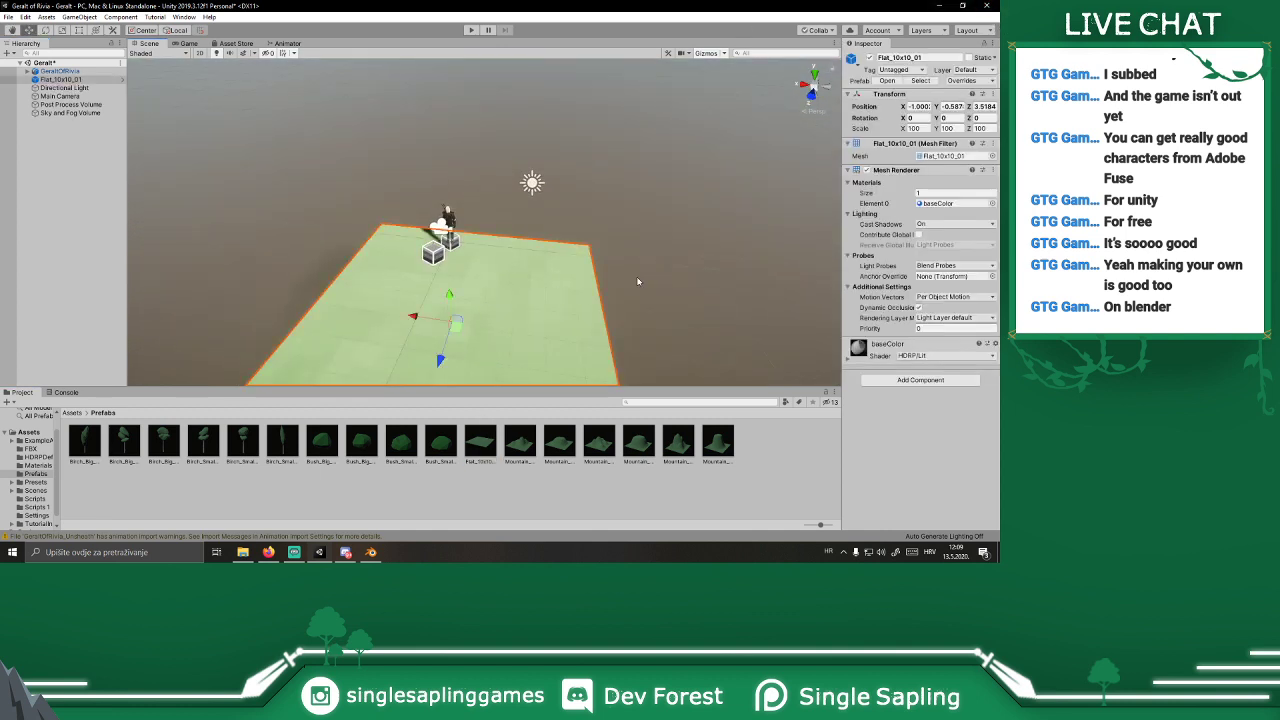
pyautogui.press('Tab')
pyautogui.write('0')
pyautogui.press('Tab')
pyautogui.write('0')
pyautogui.press('Return')
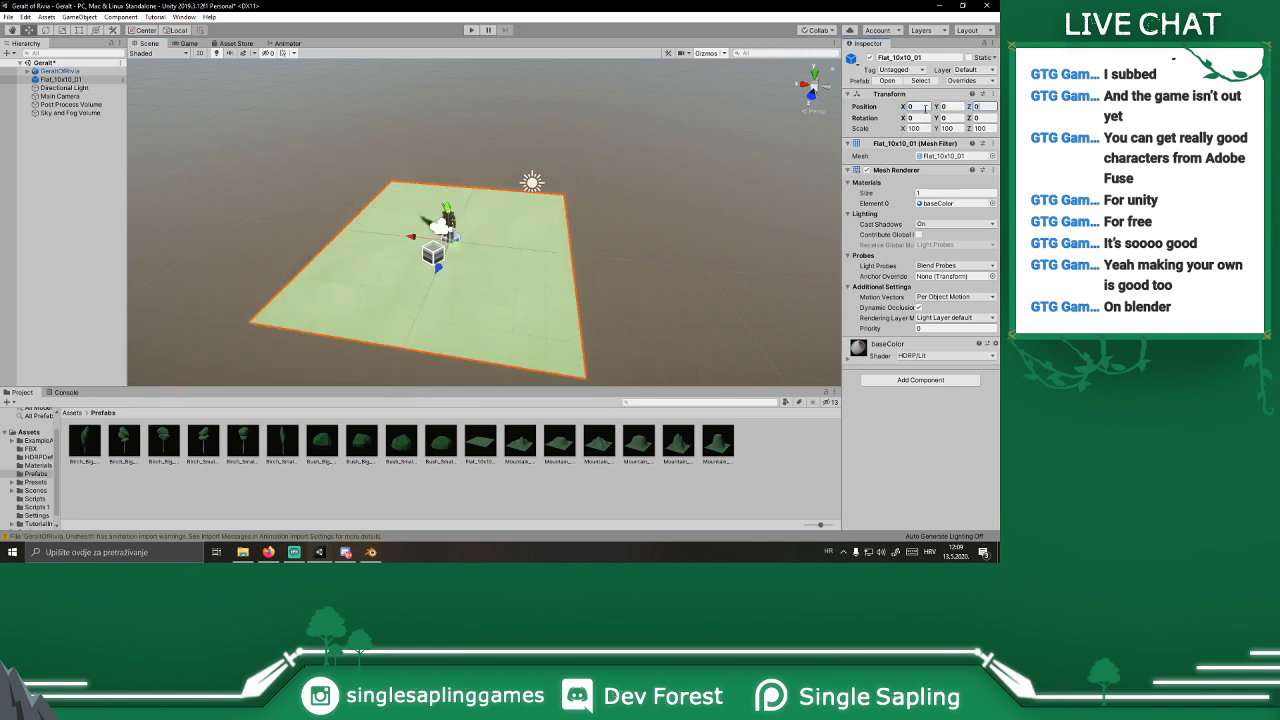
pyautogui.click(185, 44)
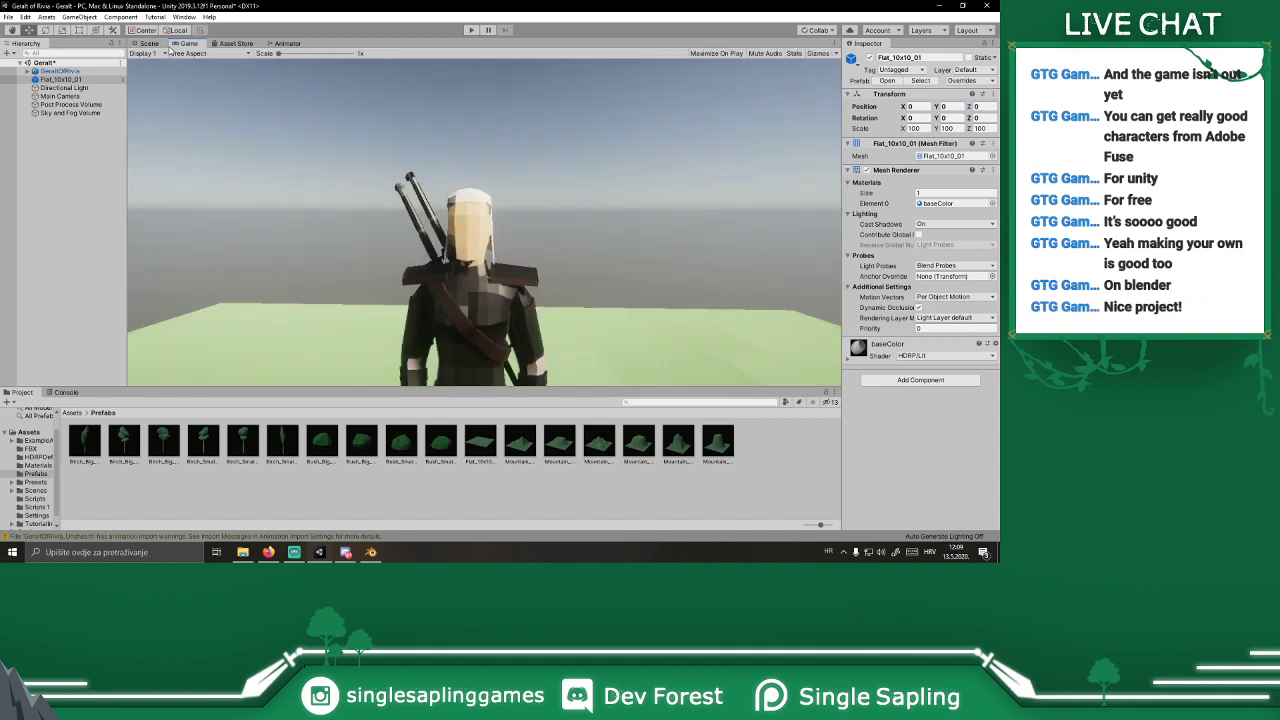
# Step: Add the Mountain_5x5_02 prefab at the flat tile's edge, at Y 0 and Z about -6.52, rotated about -34° on Y
pyautogui.click(150, 44)
pyautogui.keyDown('alt'); pyautogui.moveTo(334, 178); pyautogui.dragTo(157, 190); pyautogui.keyUp('alt')
pyautogui.moveTo(568, 444); pyautogui.dragTo(607, 243)
pyautogui.click(915, 108)
pyautogui.write('0')
pyautogui.press('Tab')
pyautogui.write('0')
pyautogui.press('Tab')
pyautogui.write('0')
pyautogui.moveTo(403, 173); pyautogui.dragTo(596, 180)
pyautogui.press('w')
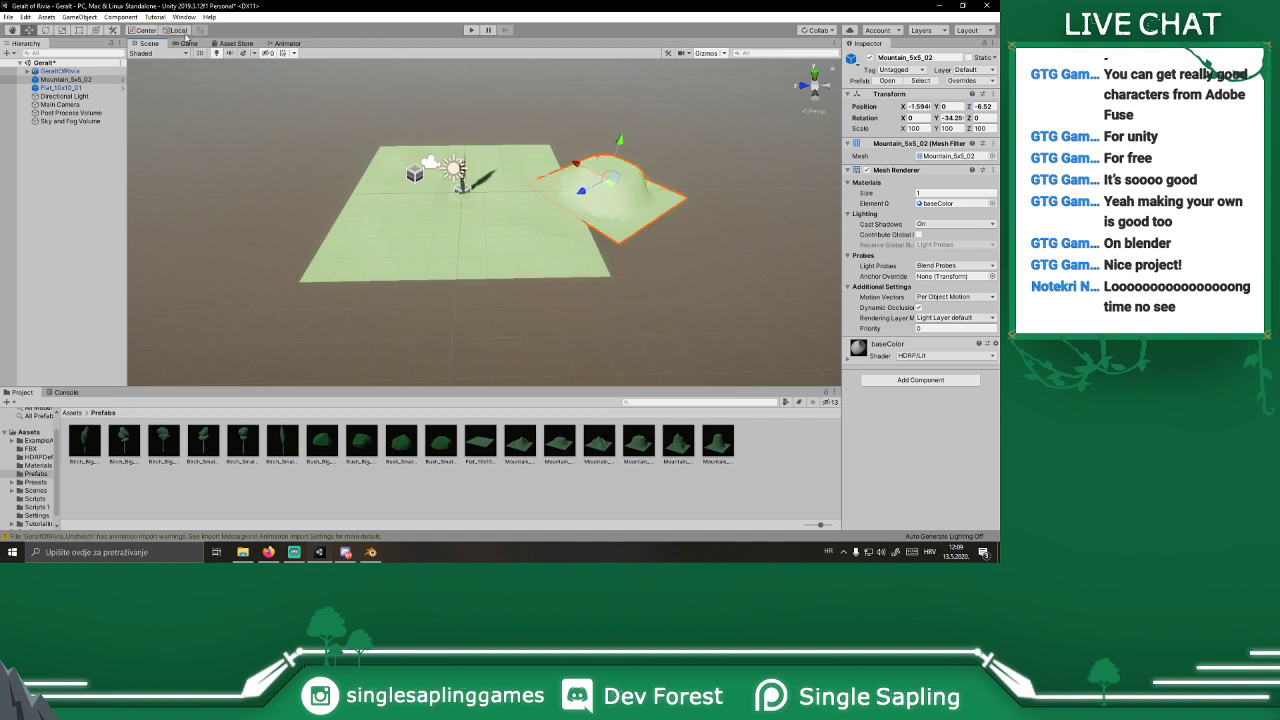
# Step: Using global handles, shift the small mountain to X about 4.14, scale it uniformly to about 170.5, and preview it in the Game view
pyautogui.click(178, 30)
pyautogui.moveTo(598, 172); pyautogui.dragTo(601, 92)
pyautogui.press('r')
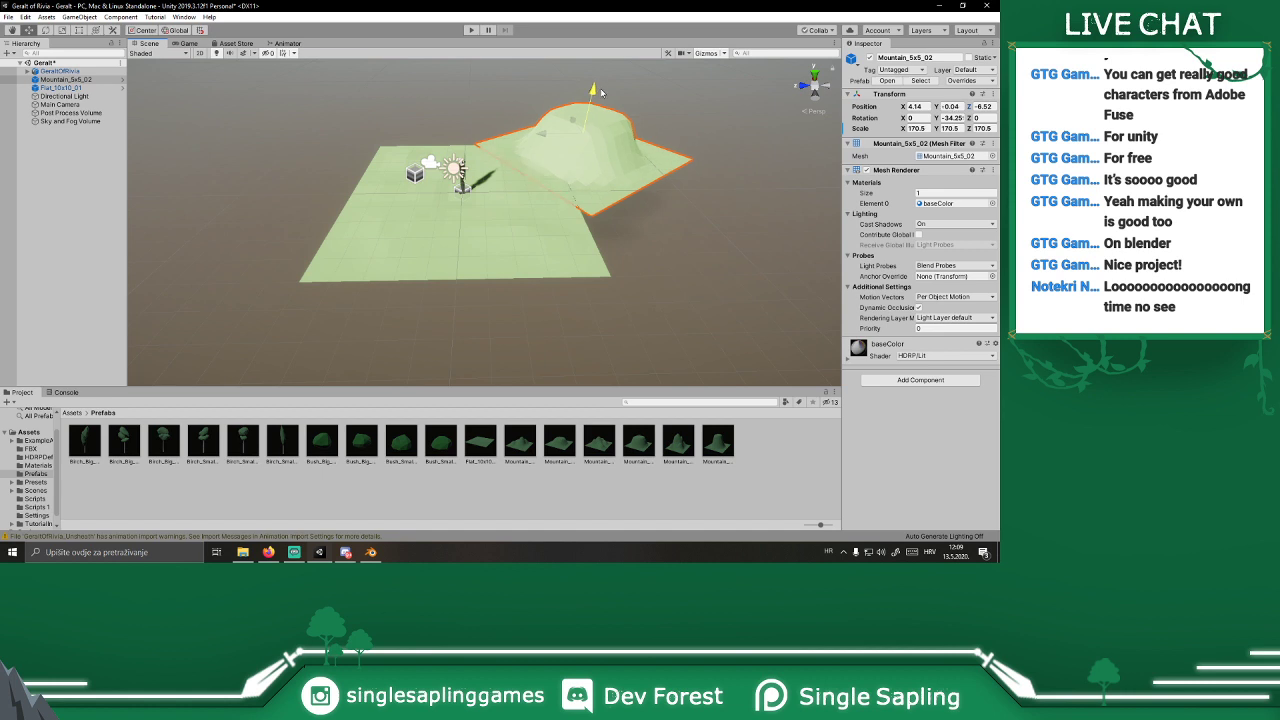
pyautogui.click(189, 44)
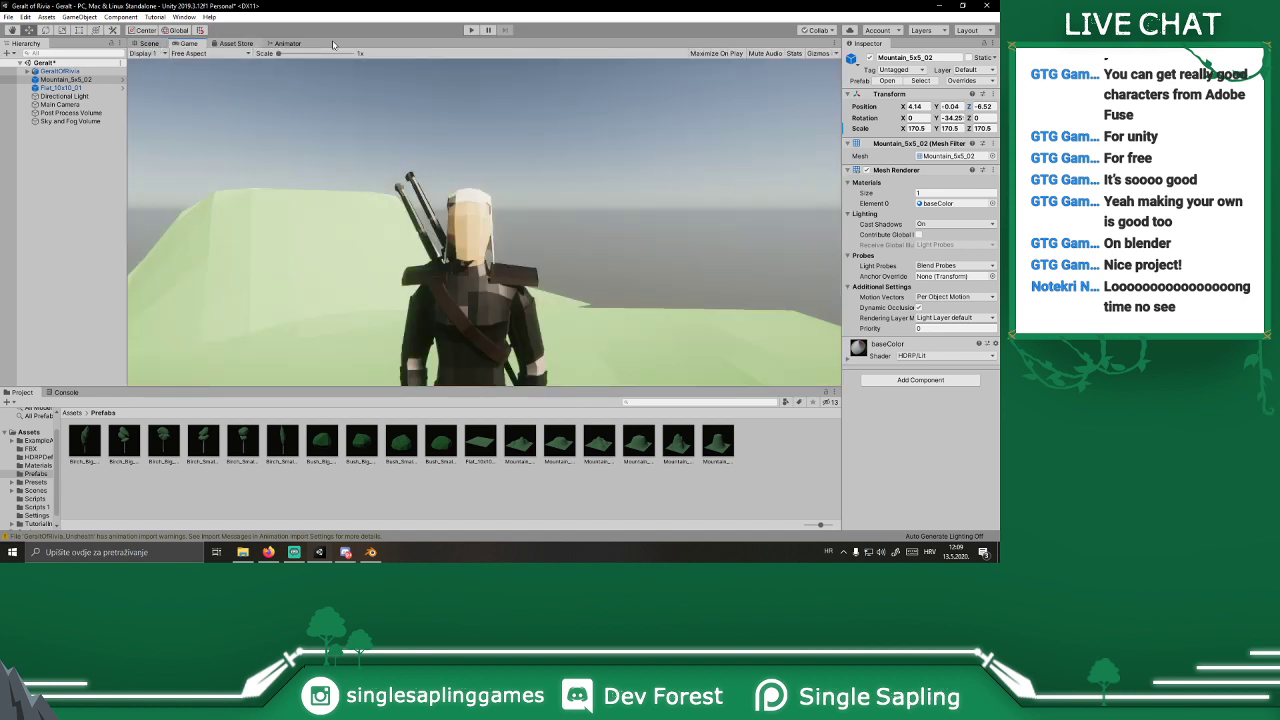
# Step: Duplicate the flat ground tile, place the copy beside the original, and check the result in the Game view
pyautogui.click(157, 44)
pyautogui.keyDown('alt'); pyautogui.moveTo(482, 185); pyautogui.dragTo(600, 230); pyautogui.keyUp('alt')
pyautogui.click(520, 197)
pyautogui.click(600, 230)
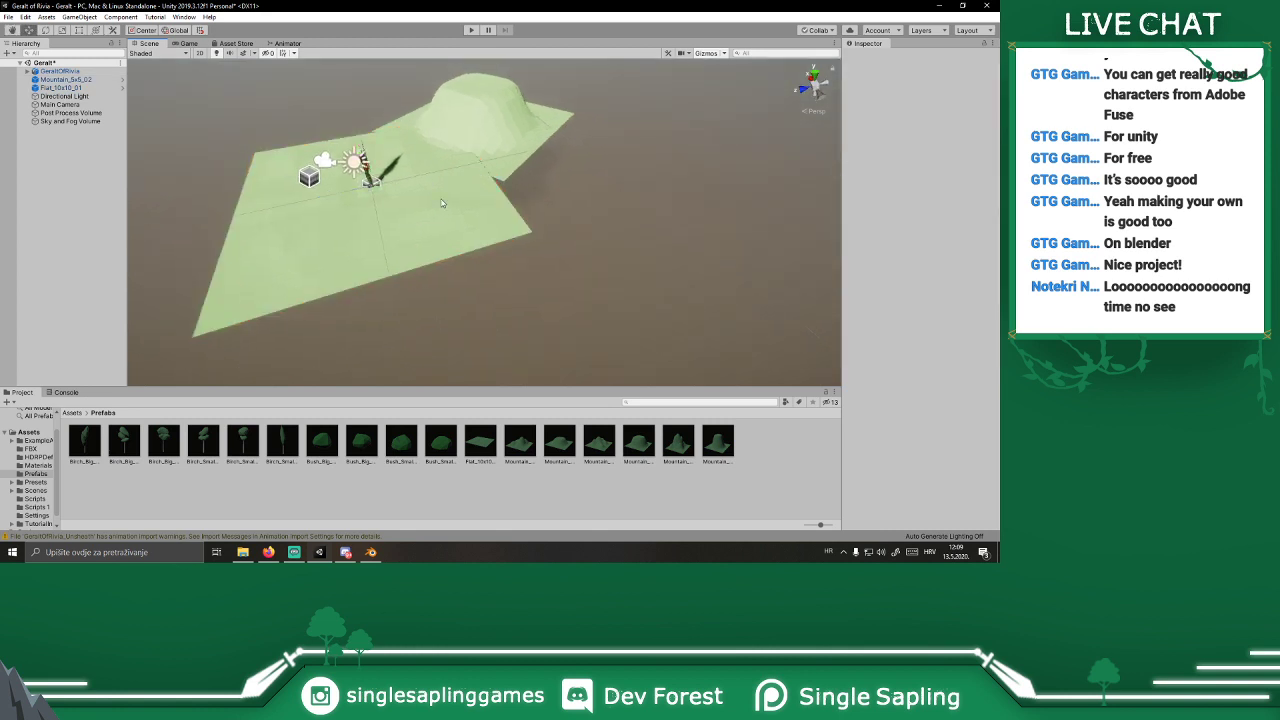
pyautogui.click(441, 203)
pyautogui.hotkey('ctrl', 'd')
pyautogui.moveTo(371, 173); pyautogui.dragTo(571, 193)
pyautogui.keyDown('alt'); pyautogui.moveTo(571, 193); pyautogui.dragTo(529, 348); pyautogui.keyUp('alt')
pyautogui.click(188, 43)
# Step: Extend the ground with another flat tile copy, and duplicate two tiles together to add a further row
pyautogui.click(149, 44)
pyautogui.hotkey('ctrl', 'd')
pyautogui.keyDown('alt'); pyautogui.moveTo(677, 286); pyautogui.dragTo(533, 225); pyautogui.keyUp('alt')
pyautogui.keyDown('shift'); pyautogui.click(531, 262); pyautogui.keyUp('shift')
pyautogui.keyDown('alt'); pyautogui.moveTo(604, 262); pyautogui.dragTo(558, 330); pyautogui.keyUp('alt')
pyautogui.scroll(-4, 583, 297)
pyautogui.scroll(-1, 495, 252)
pyautogui.hotkey('ctrl', 'd')
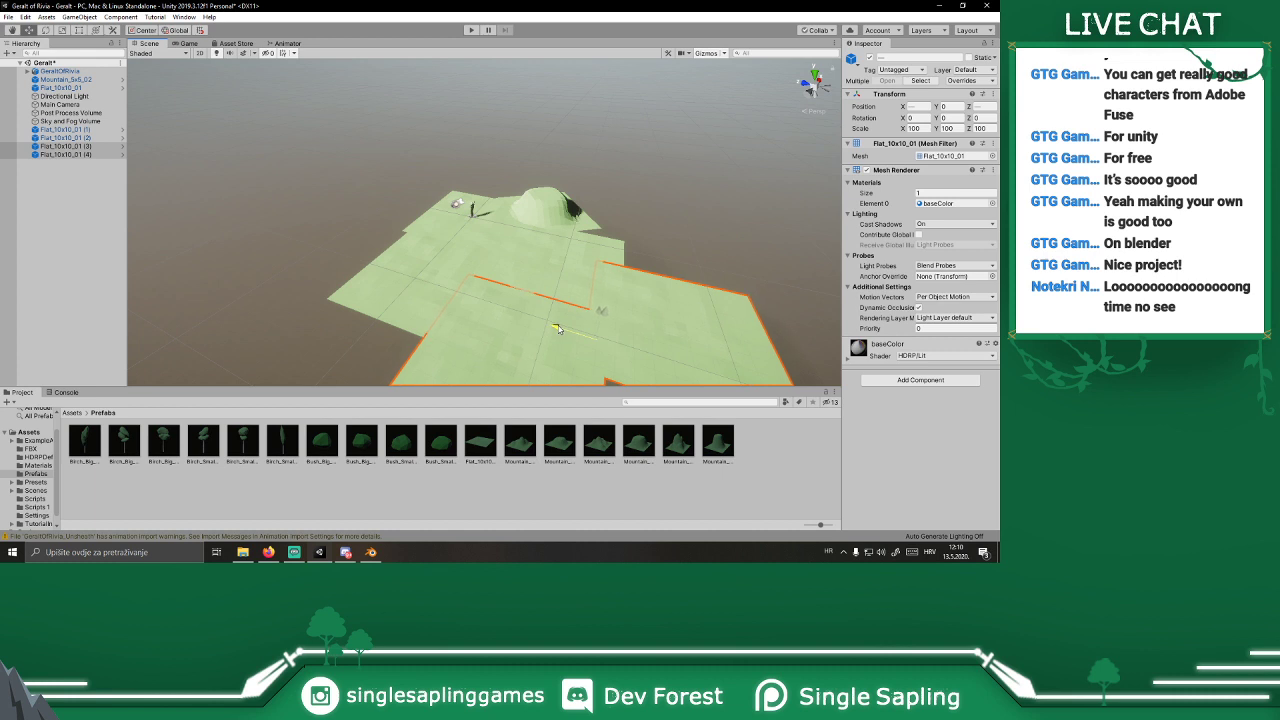
# Step: Duplicate one more flat tile into the gap beside the small mountain and preview the ground in the Game view
pyautogui.click(562, 258)
pyautogui.hotkey('ctrl', 'd')
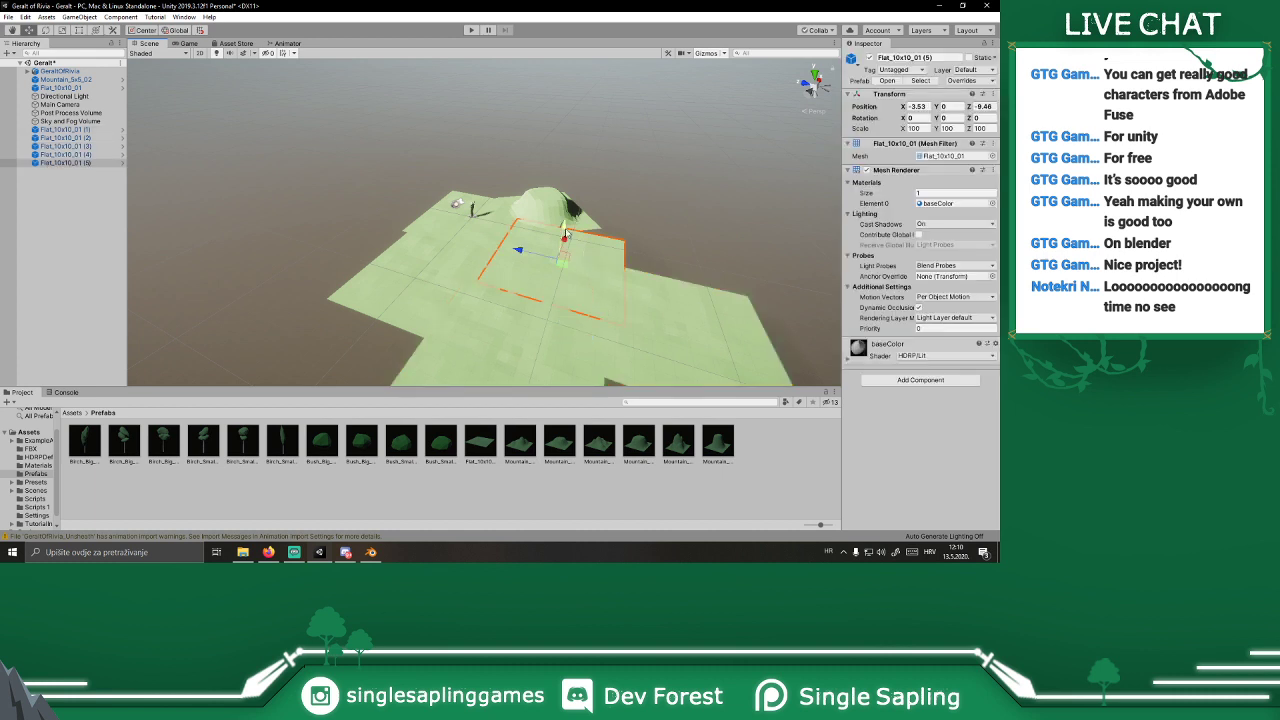
pyautogui.moveTo(592, 215); pyautogui.dragTo(628, 225)
pyautogui.click(626, 133)
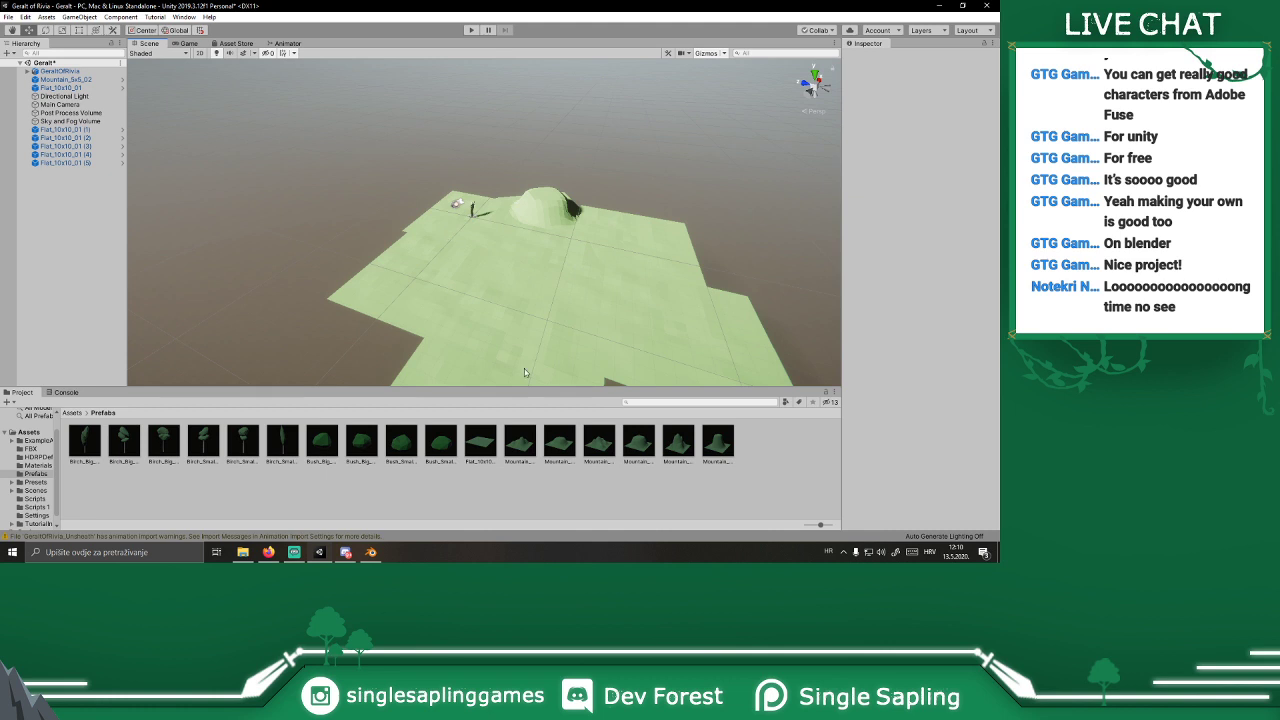
pyautogui.press('w')
pyautogui.moveTo(602, 272); pyautogui.dragTo(990, 205, button='right')
pyautogui.press('a')
pyautogui.click(186, 44)
# Step: Add the Mountain_10x10_01 prefab, zero its position, and move it onto the ground beyond the small mountain
pyautogui.click(149, 44)
pyautogui.moveTo(524, 115); pyautogui.dragTo(190, 197, button='right')
pyautogui.moveTo(601, 446); pyautogui.dragTo(610, 190)
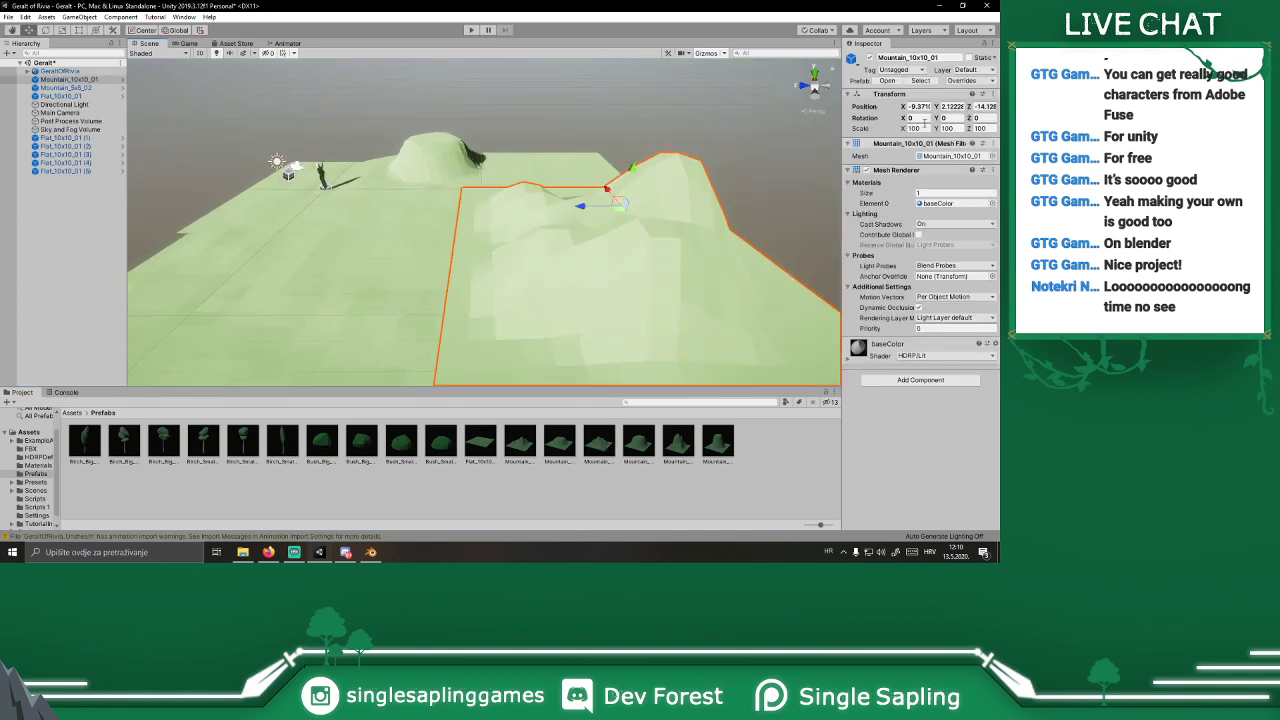
pyautogui.click(910, 107)
pyautogui.write('0')
pyautogui.press('Tab')
pyautogui.write('0')
pyautogui.press('Tab')
pyautogui.write('0')
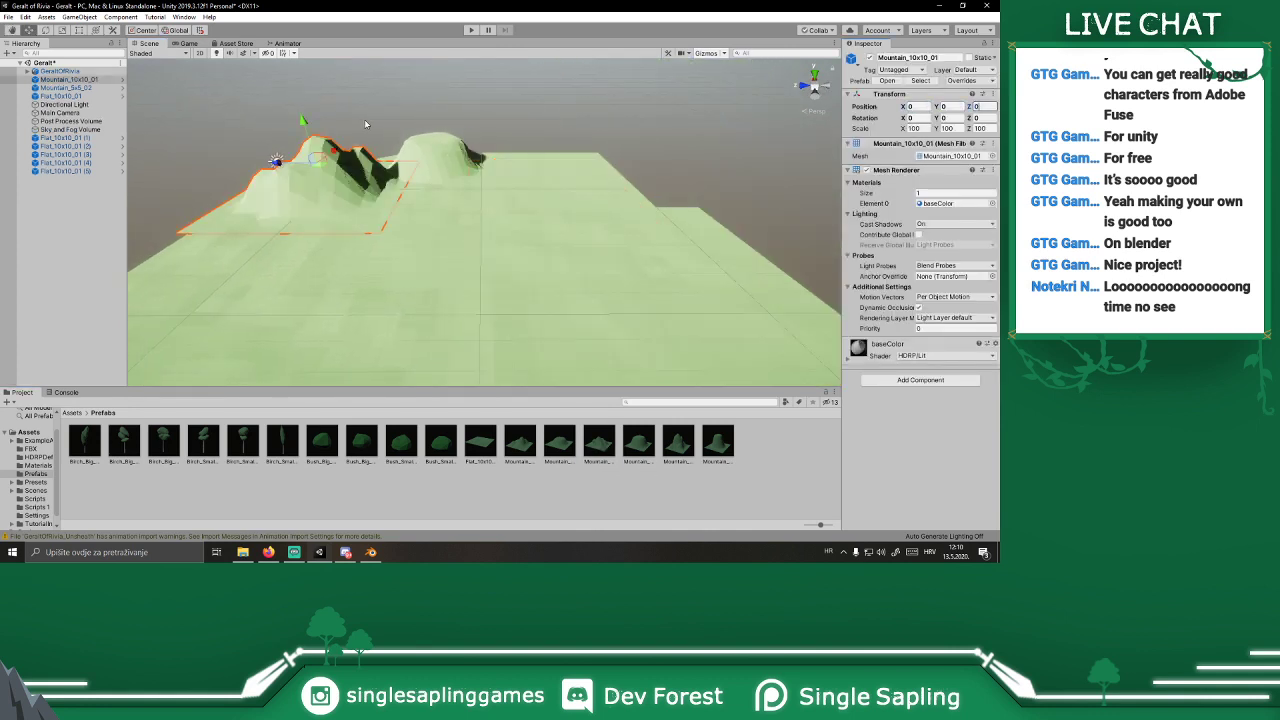
pyautogui.moveTo(276, 162); pyautogui.dragTo(597, 150)
pyautogui.moveTo(598, 151); pyautogui.dragTo(640, 168, button='right')
# Step: Duplicate the 10x10 mountain, rotate the copy about -110° on Y, place it next to the original, and check the Game view
pyautogui.hotkey('ctrl', 'd')
pyautogui.moveTo(528, 124); pyautogui.dragTo(789, 202)
pyautogui.press('w')
pyautogui.moveTo(601, 169); pyautogui.dragTo(597, 164)
pyautogui.moveTo(597, 164)
pyautogui.mouseDown(button='right')
pyautogui.moveTo(614, 174)
pyautogui.moveTo(603, 178)
pyautogui.mouseUp(button='right')
pyautogui.moveTo(602, 152); pyautogui.dragTo(577, 124)
pyautogui.moveTo(577, 124); pyautogui.dragTo(543, 190, button='right')
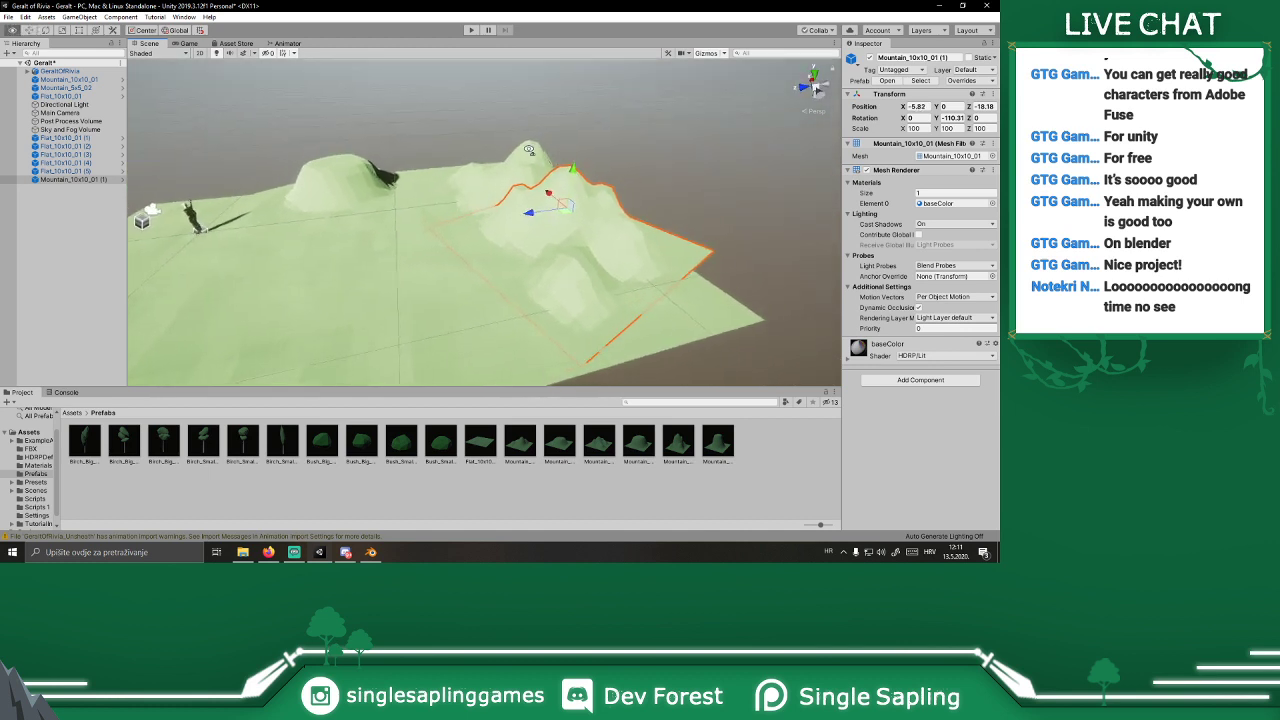
pyautogui.moveTo(543, 190); pyautogui.dragTo(572, 193)
pyautogui.click(187, 43)
# Step: Add the Mountain_25x25_01 prefab to the scene and set its position to 0, 0, 0
pyautogui.click(149, 43)
pyautogui.moveTo(470, 215); pyautogui.dragTo(397, 228, button='right')
pyautogui.moveTo(679, 444); pyautogui.dragTo(525, 266)
pyautogui.click(920, 108)
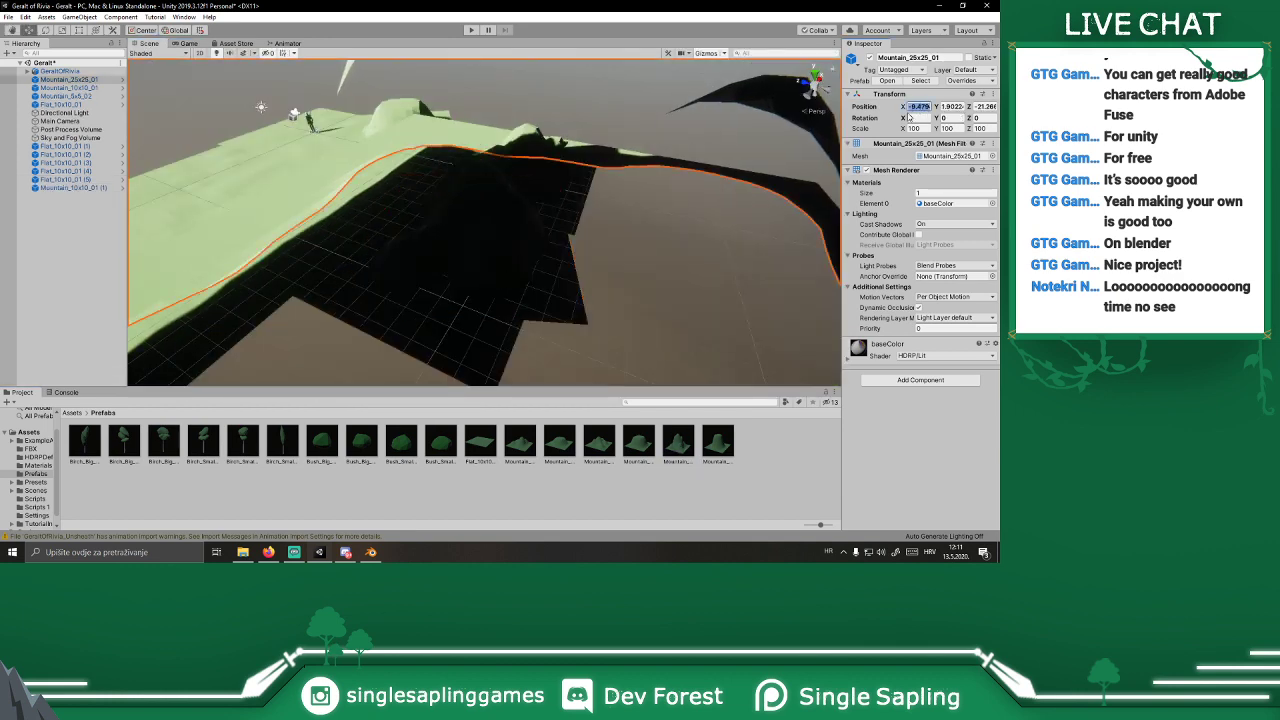
pyautogui.write('0')
pyautogui.press('Tab')
pyautogui.write('0')
pyautogui.press('Tab')
pyautogui.write('0')
# Step: Move the large 25x25 mountain along Z behind the smaller mountains, fine-tune its placement, and preview it in the Game view
pyautogui.press('s')
pyautogui.moveTo(523, 155); pyautogui.dragTo(506, 107, button='right')
pyautogui.moveTo(411, 128); pyautogui.dragTo(568, 187)
pyautogui.moveTo(568, 187); pyautogui.dragTo(795, 170, button='right')
pyautogui.press('a')
pyautogui.press('s')
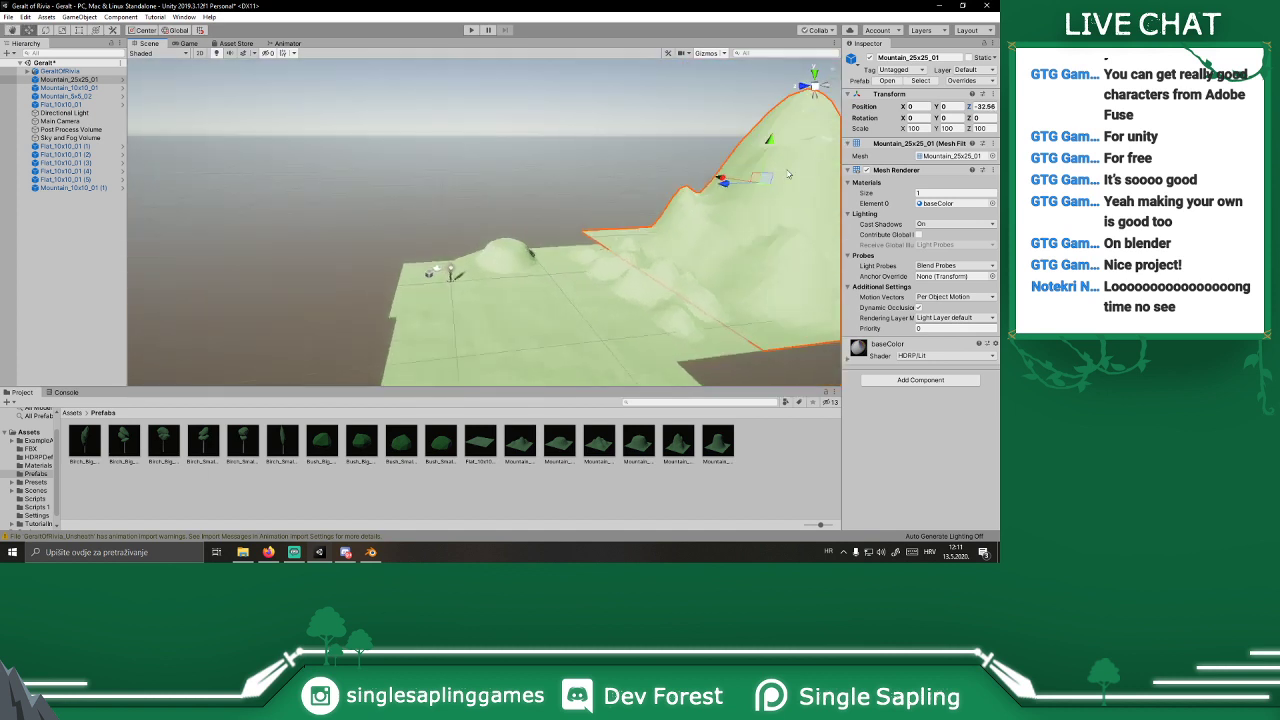
pyautogui.moveTo(734, 188)
pyautogui.mouseDown()
pyautogui.moveTo(722, 187)
pyautogui.moveTo(754, 190)
pyautogui.mouseUp()
pyautogui.press('e')
pyautogui.click(610, 130)
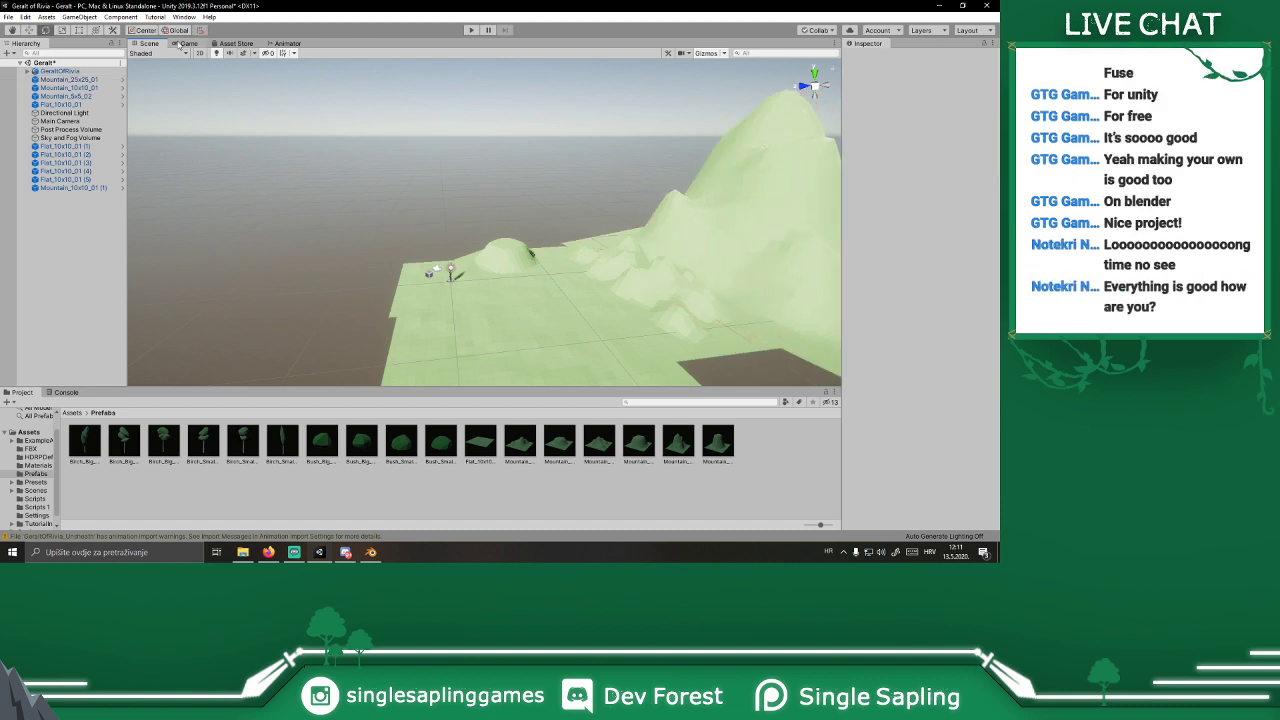
pyautogui.click(180, 44)
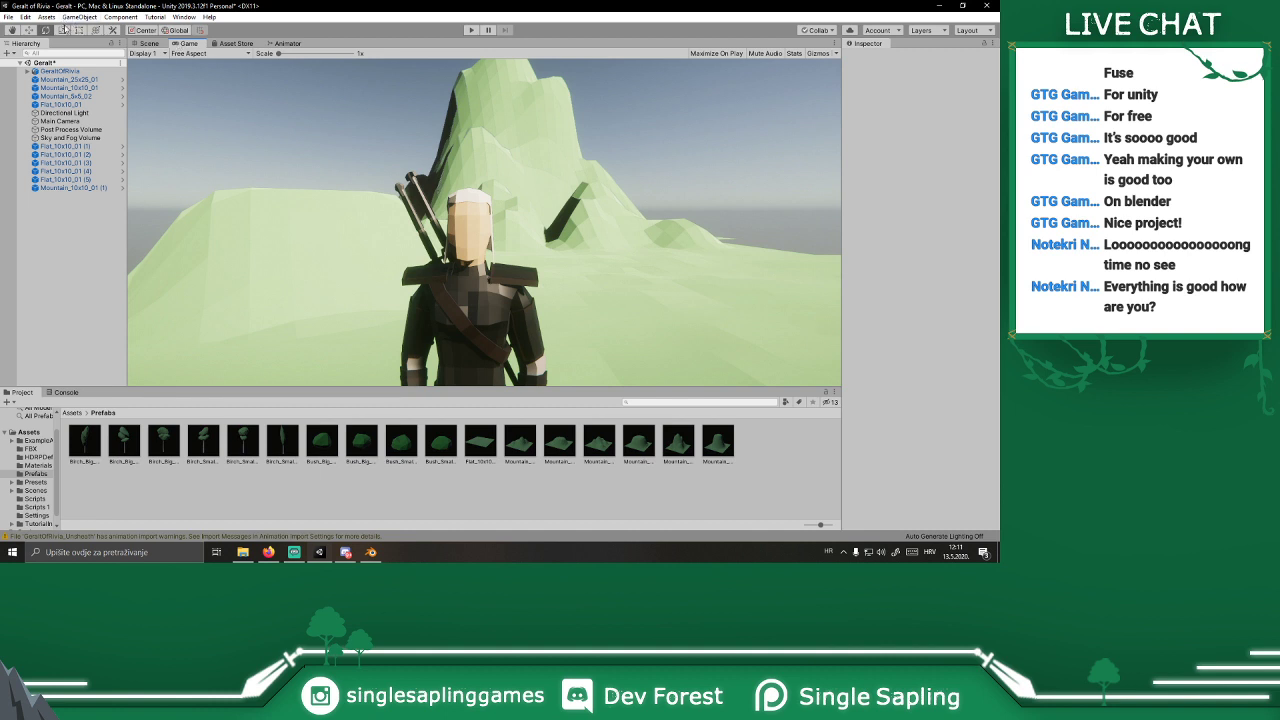
# Step: Add another Mountain_10x10_01 prefab to the scene and set its position to 0, 0, 0
pyautogui.click(163, 44)
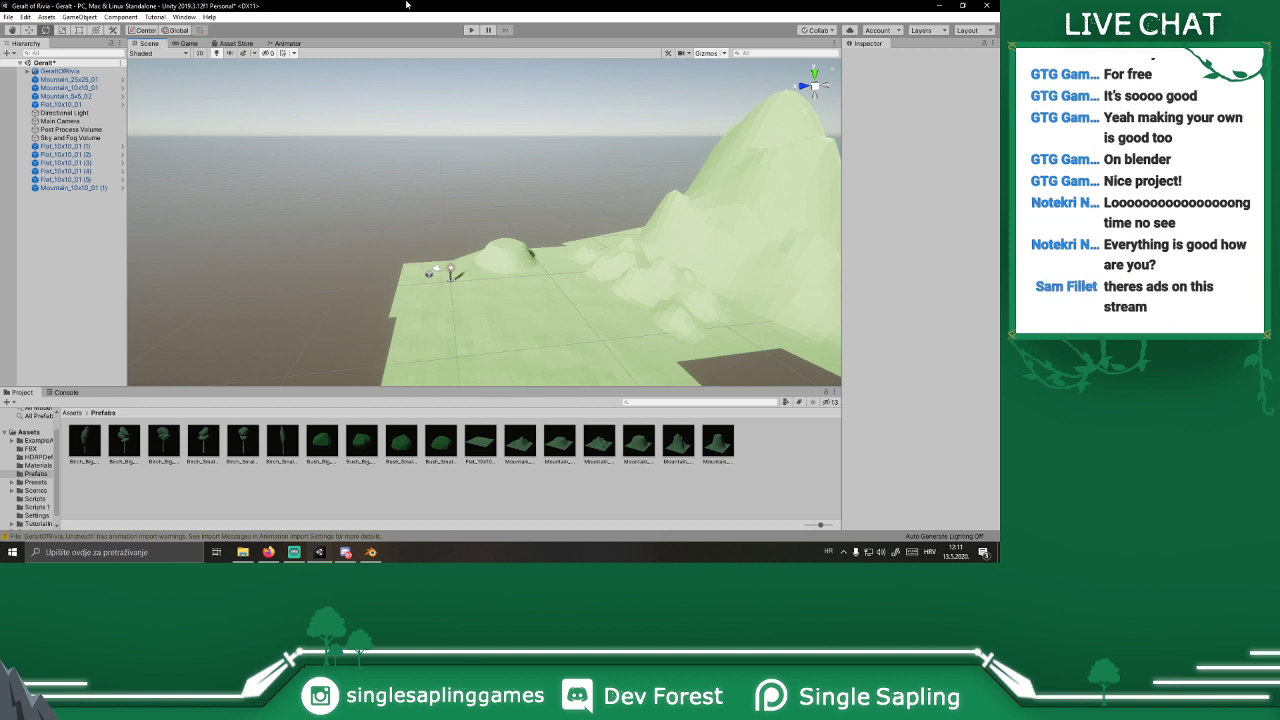
pyautogui.keyDown('alt'); pyautogui.moveTo(571, 212); pyautogui.dragTo(731, 237); pyautogui.keyUp('alt')
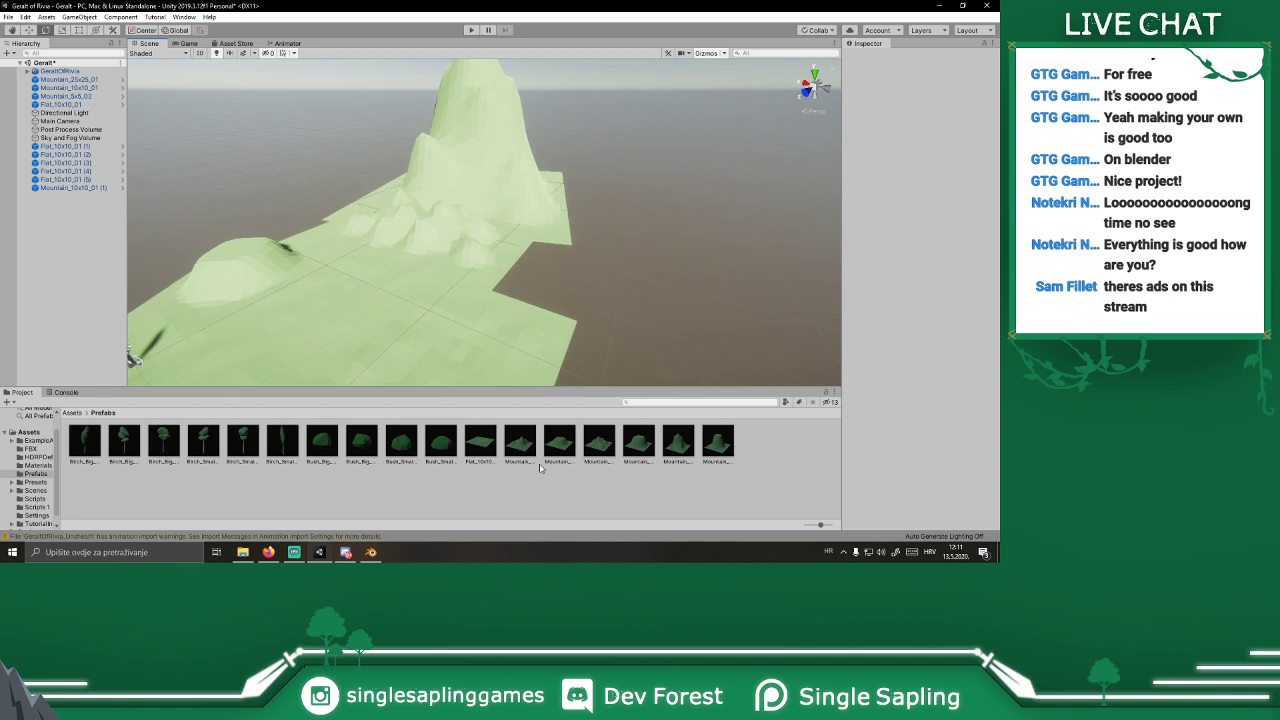
pyautogui.moveTo(522, 443); pyautogui.dragTo(575, 392)
pyautogui.moveTo(590, 442); pyautogui.dragTo(445, 285)
pyautogui.click(912, 106)
pyautogui.write('0')
pyautogui.press('Tab')
pyautogui.write('0')
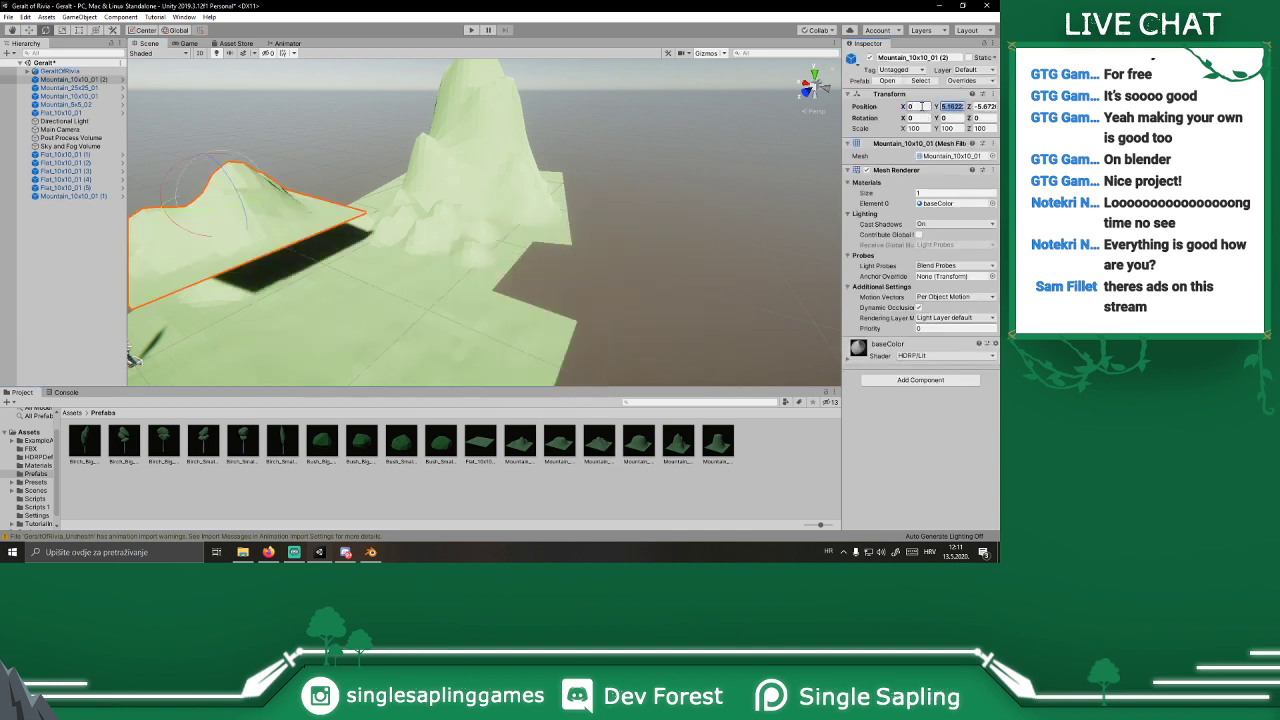
pyautogui.press('Tab')
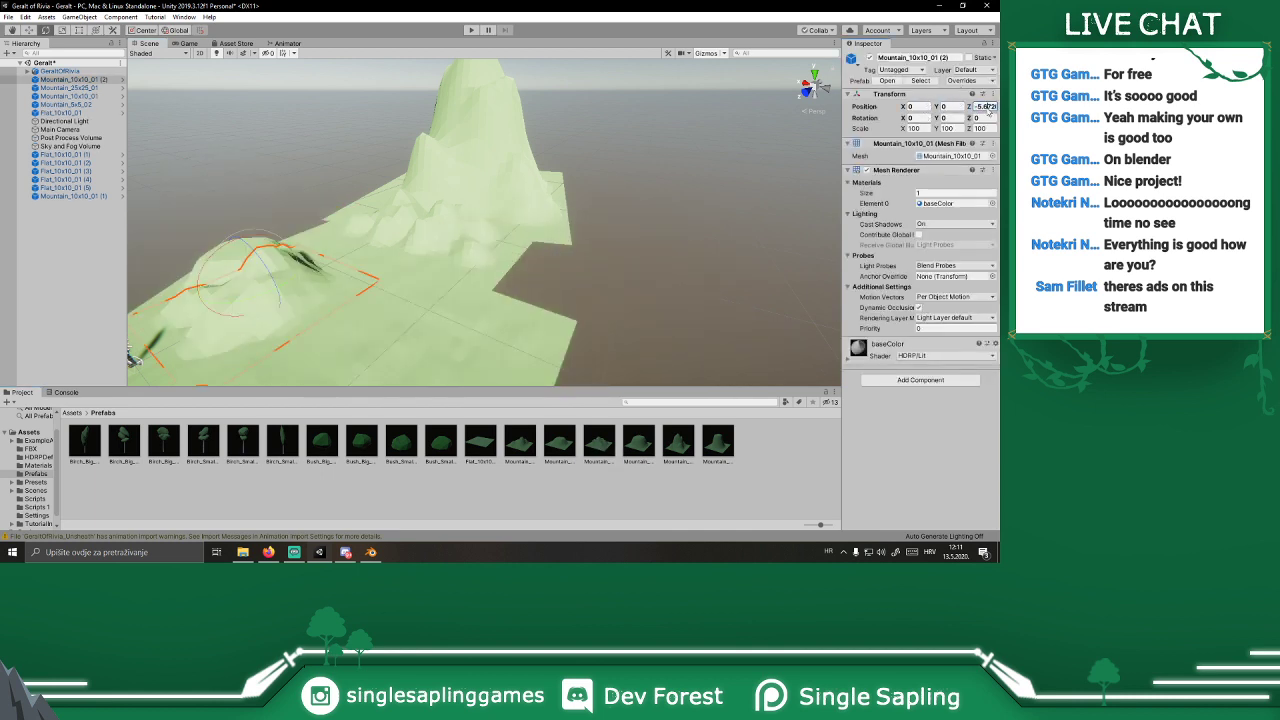
pyautogui.write('0')
# Step: Move the new 10x10 mountain across to the open edge of the ground beside the other small mountains and adjust its rotation
pyautogui.moveTo(459, 82); pyautogui.dragTo(391, 184, button='right')
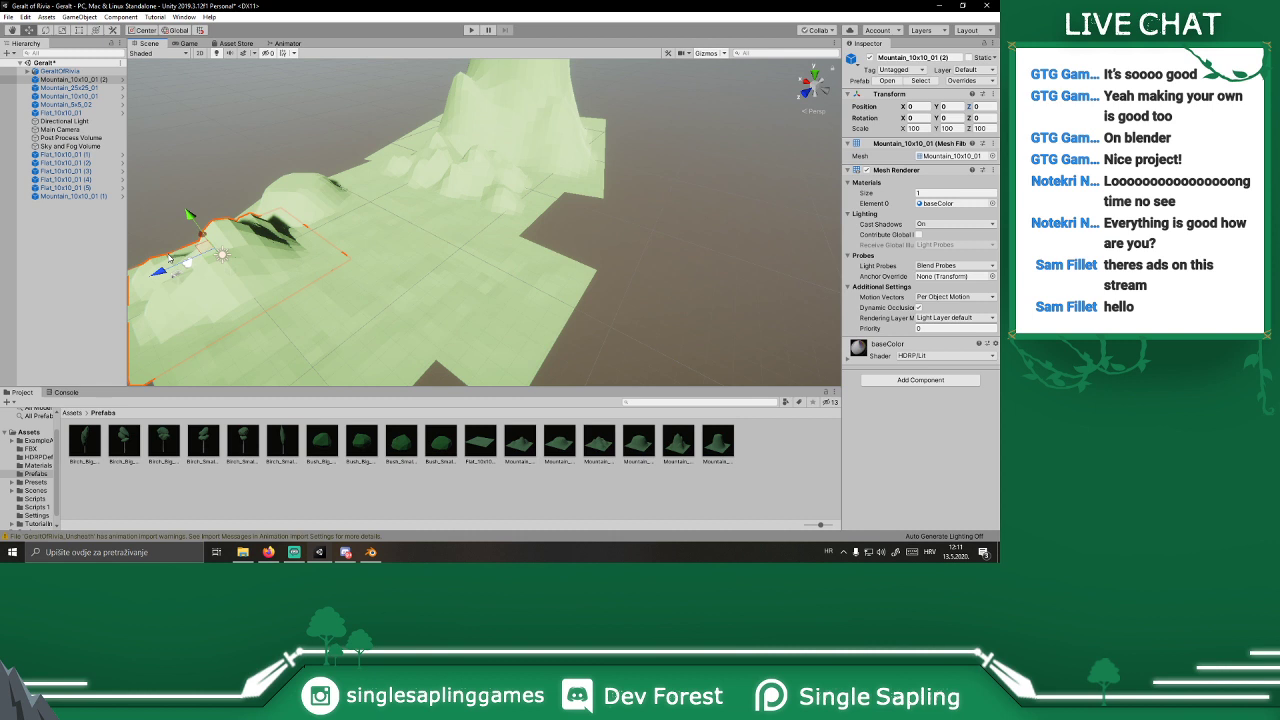
pyautogui.moveTo(165, 274); pyautogui.dragTo(791, 215)
pyautogui.press('e')
pyautogui.click(720, 221)
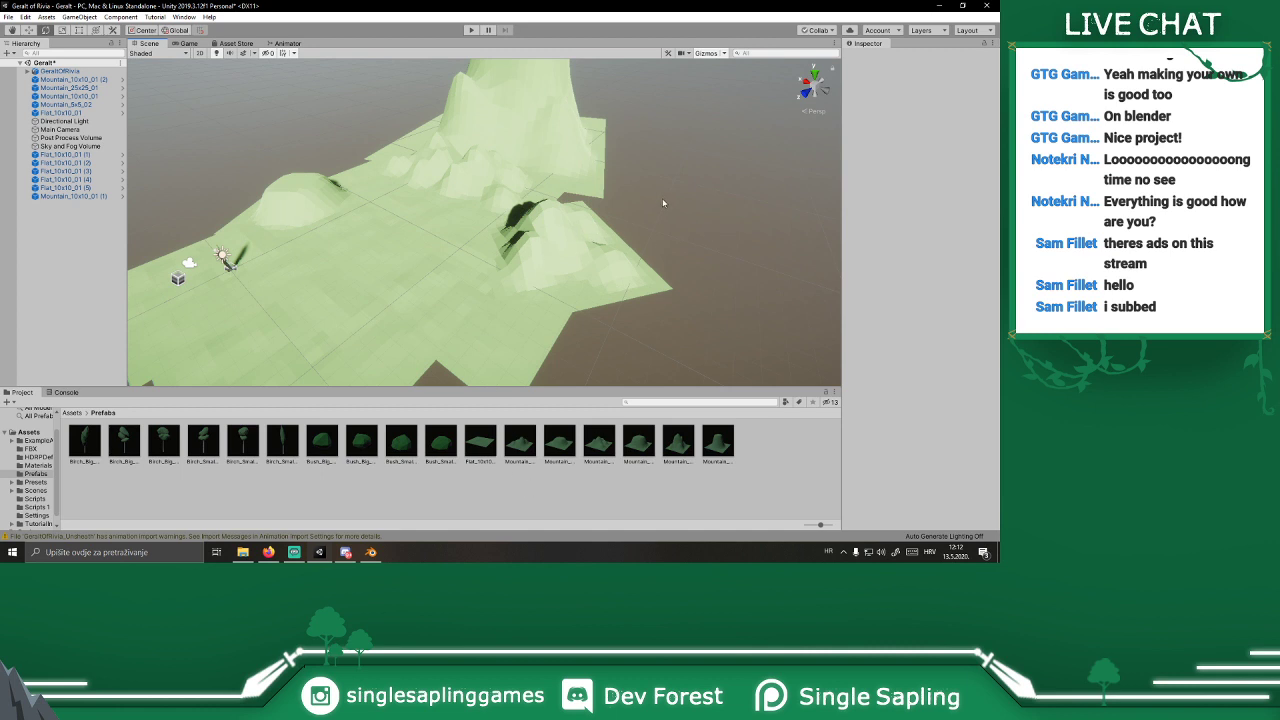
# Step: Add the Mountain_10x10_02 prefab to the scene and set its position to 0, 0, 0
pyautogui.moveTo(671, 208); pyautogui.dragTo(784, 184, button='middle')
pyautogui.keyDown('alt'); pyautogui.moveTo(784, 184); pyautogui.dragTo(667, 312); pyautogui.keyUp('alt')
pyautogui.moveTo(666, 312); pyautogui.dragTo(673, 451, button='right')
pyautogui.moveTo(642, 453); pyautogui.dragTo(625, 180)
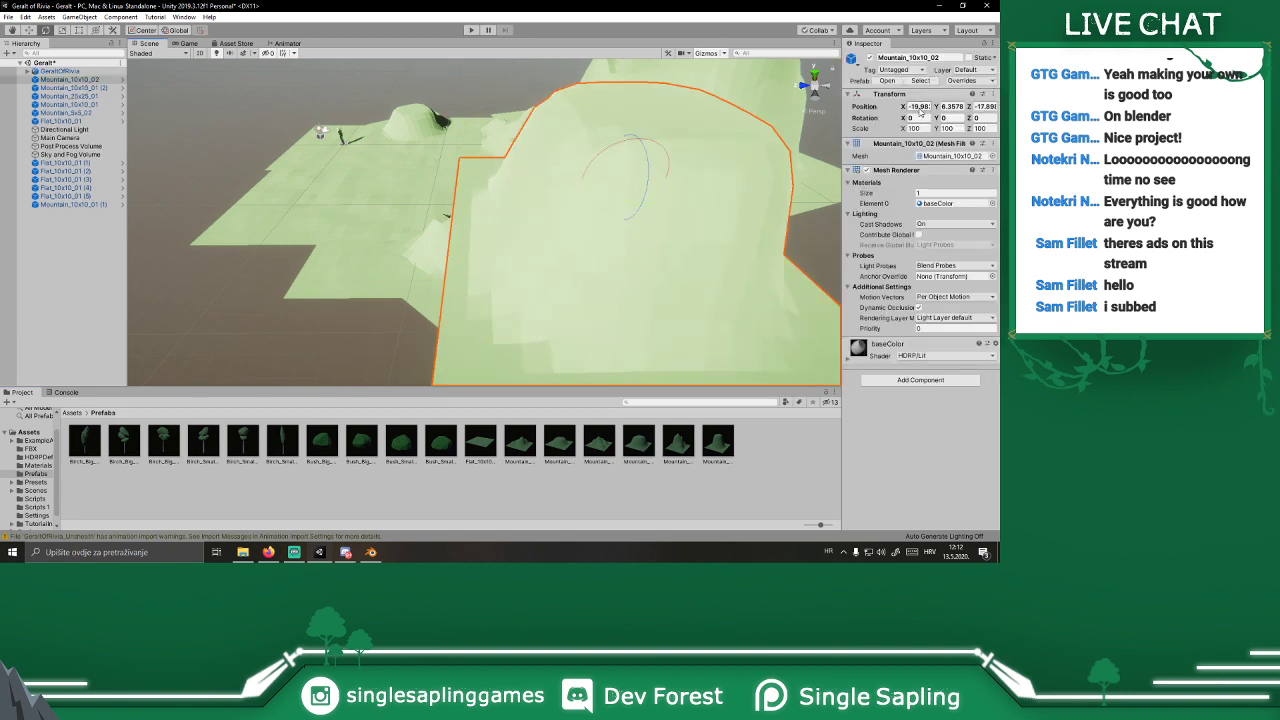
pyautogui.press('Tab')
pyautogui.write('0')
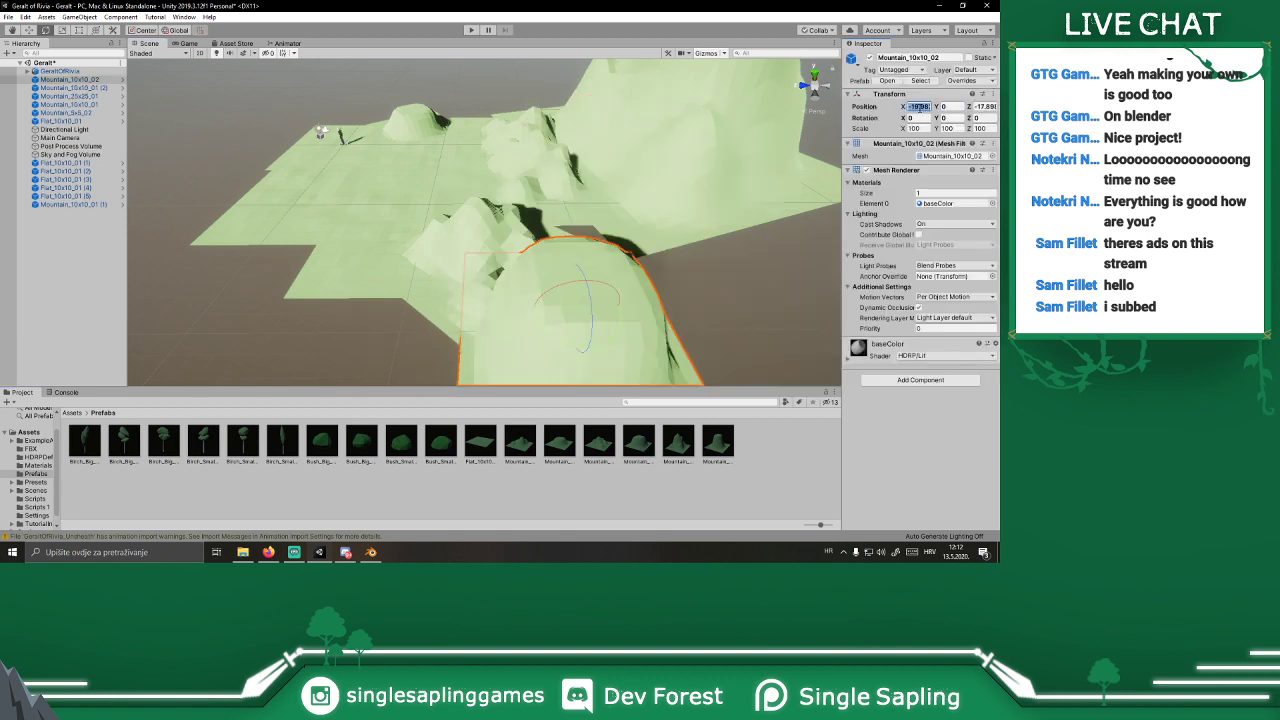
pyautogui.write('00')
# Step: Place Mountain_10x10_02 behind the newest small mountain, rotated about -42° on Y and scaled to 139, and check the Game view
pyautogui.click(29, 31)
pyautogui.moveTo(385, 128); pyautogui.dragTo(362, 130, button='right')
pyautogui.click(351, 124)
pyautogui.click(351, 124)
pyautogui.moveTo(340, 125); pyautogui.dragTo(689, 264)
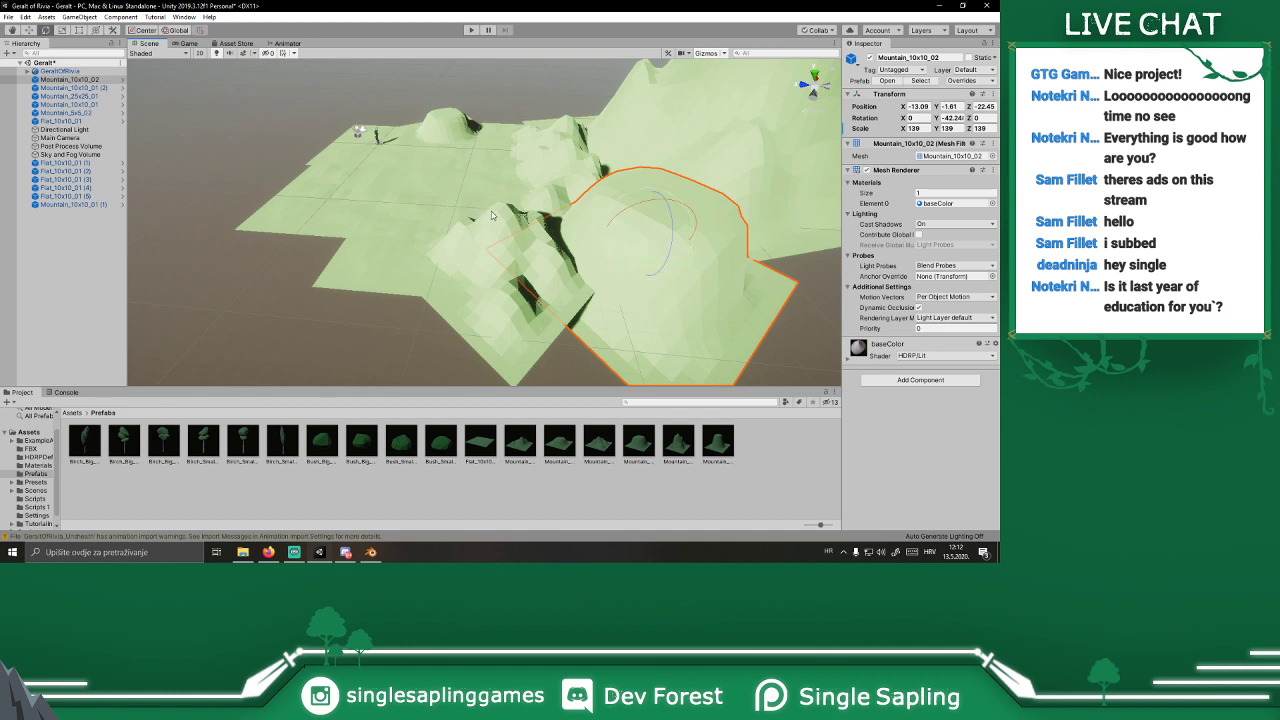
pyautogui.click(516, 97)
pyautogui.keyDown('alt'); pyautogui.moveTo(516, 95); pyautogui.dragTo(594, 156); pyautogui.keyUp('alt')
pyautogui.click(700, 131)
pyautogui.click(585, 321)
pyautogui.keyDown('alt'); pyautogui.moveTo(585, 321); pyautogui.dragTo(178, 79); pyautogui.keyUp('alt')
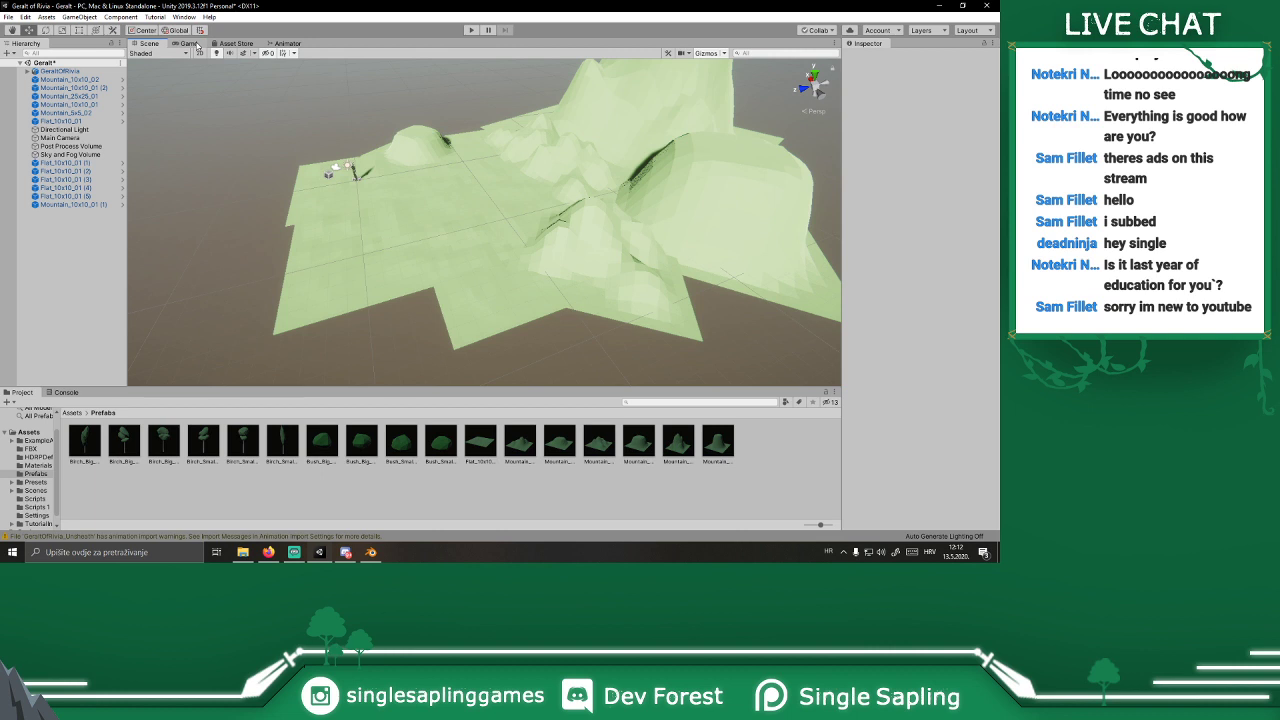
pyautogui.click(196, 44)
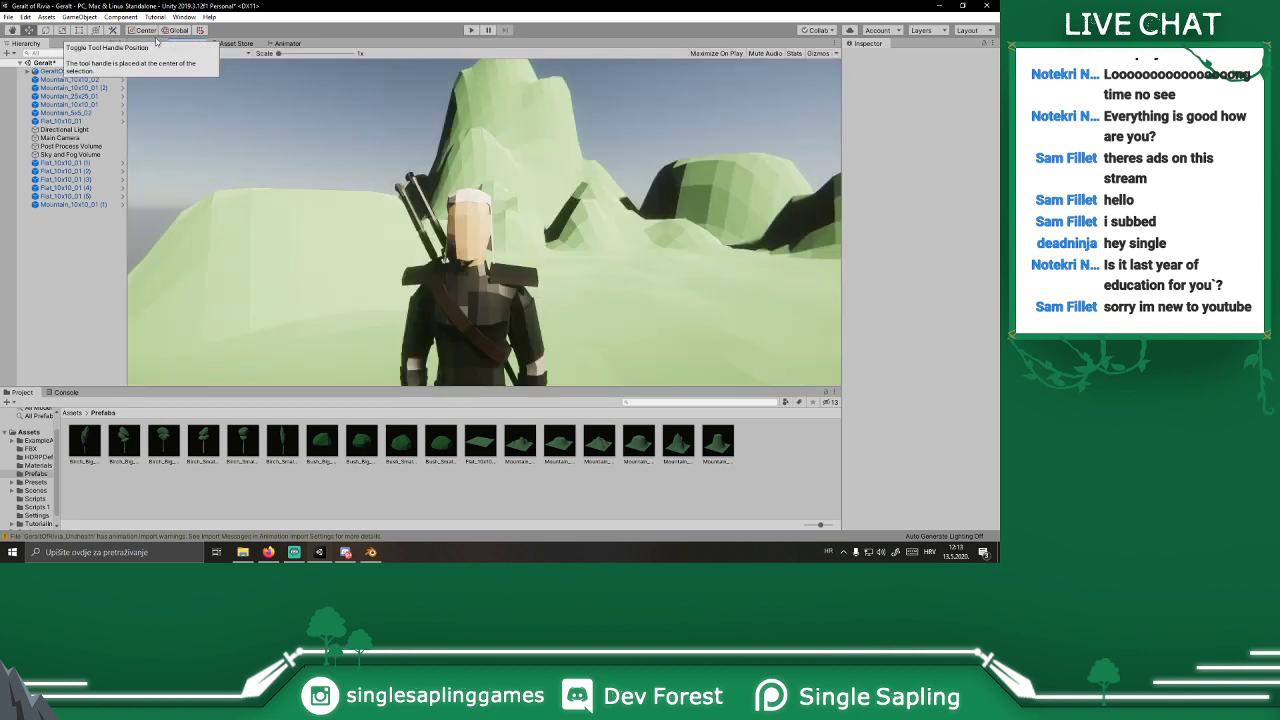
pyautogui.click(155, 42)
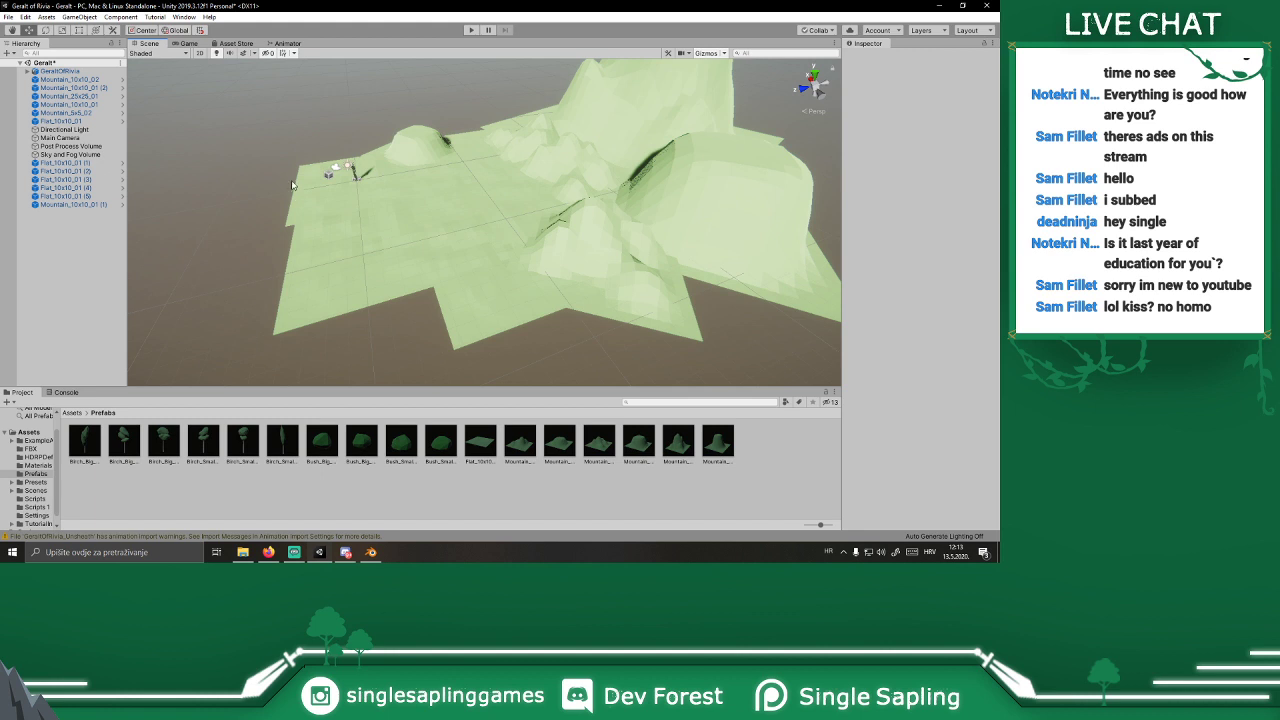
# Step: Add the Mountain_25x25_02 prefab to the scene and set its position to 0, 0, 0
pyautogui.moveTo(506, 234); pyautogui.dragTo(495, 222, button='right')
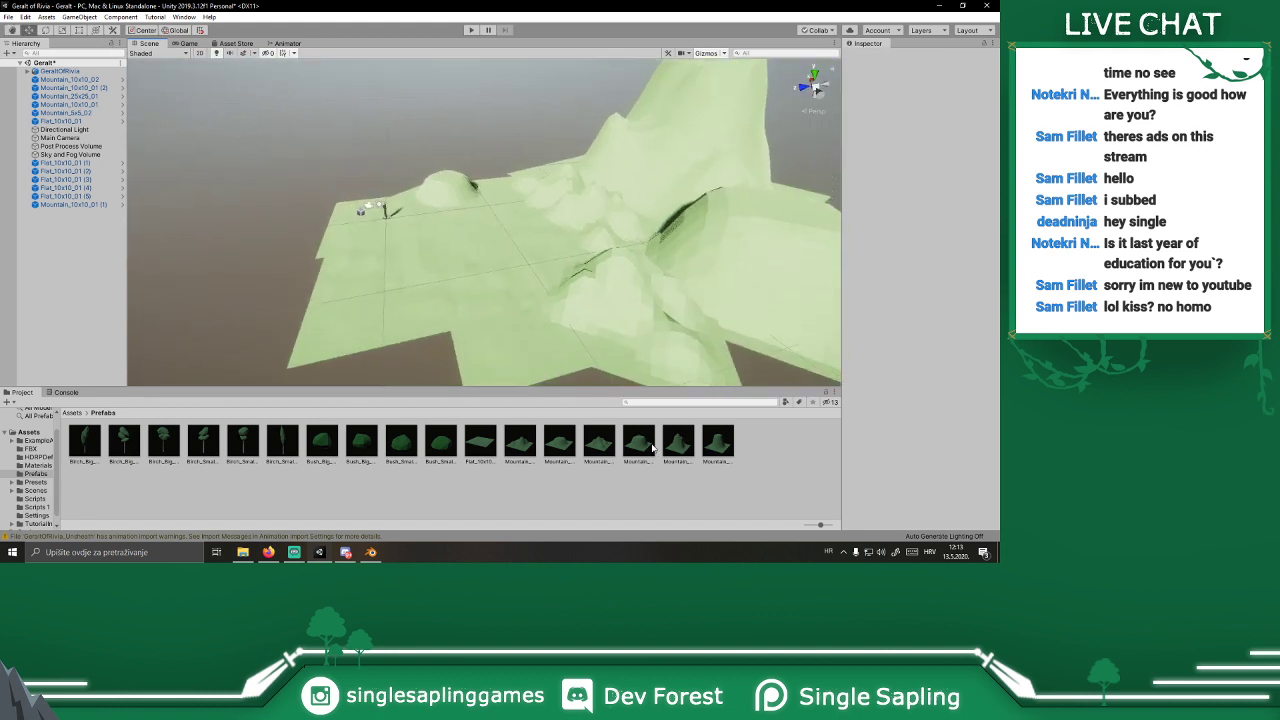
pyautogui.moveTo(709, 446); pyautogui.dragTo(474, 150)
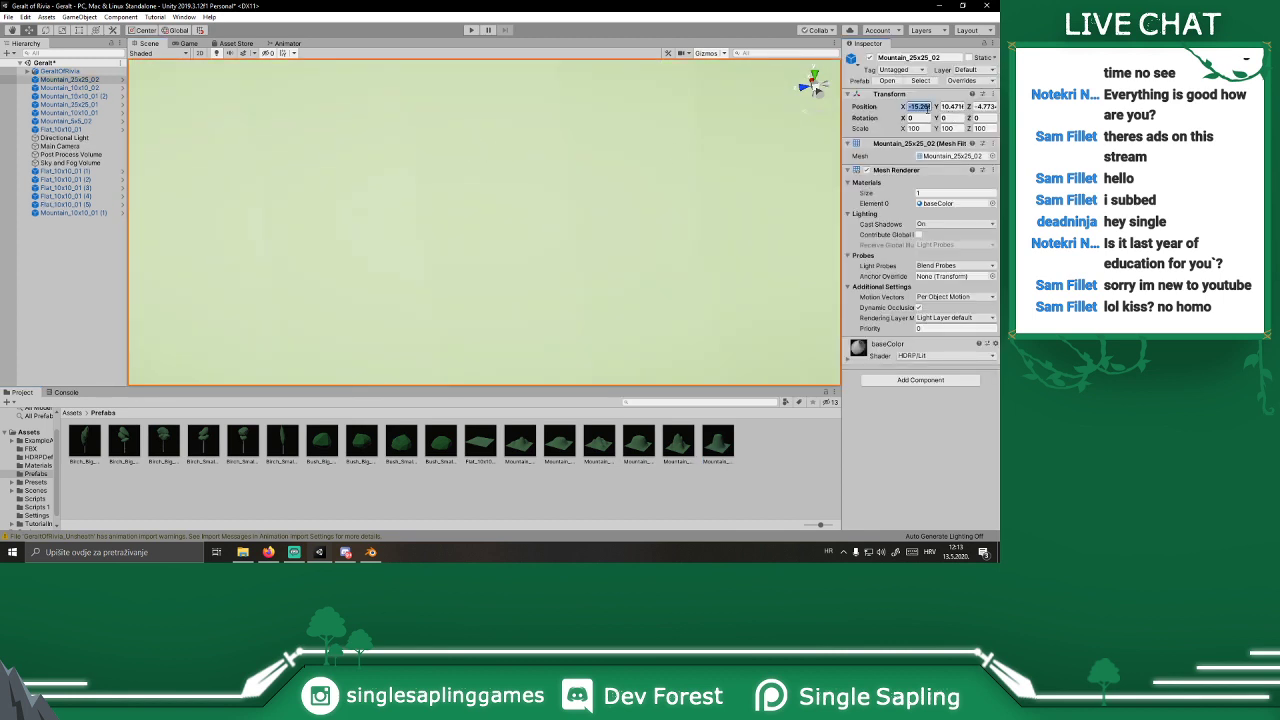
pyautogui.write('0')
pyautogui.press('Tab')
pyautogui.write('0')
pyautogui.press('Tab')
pyautogui.write('0')
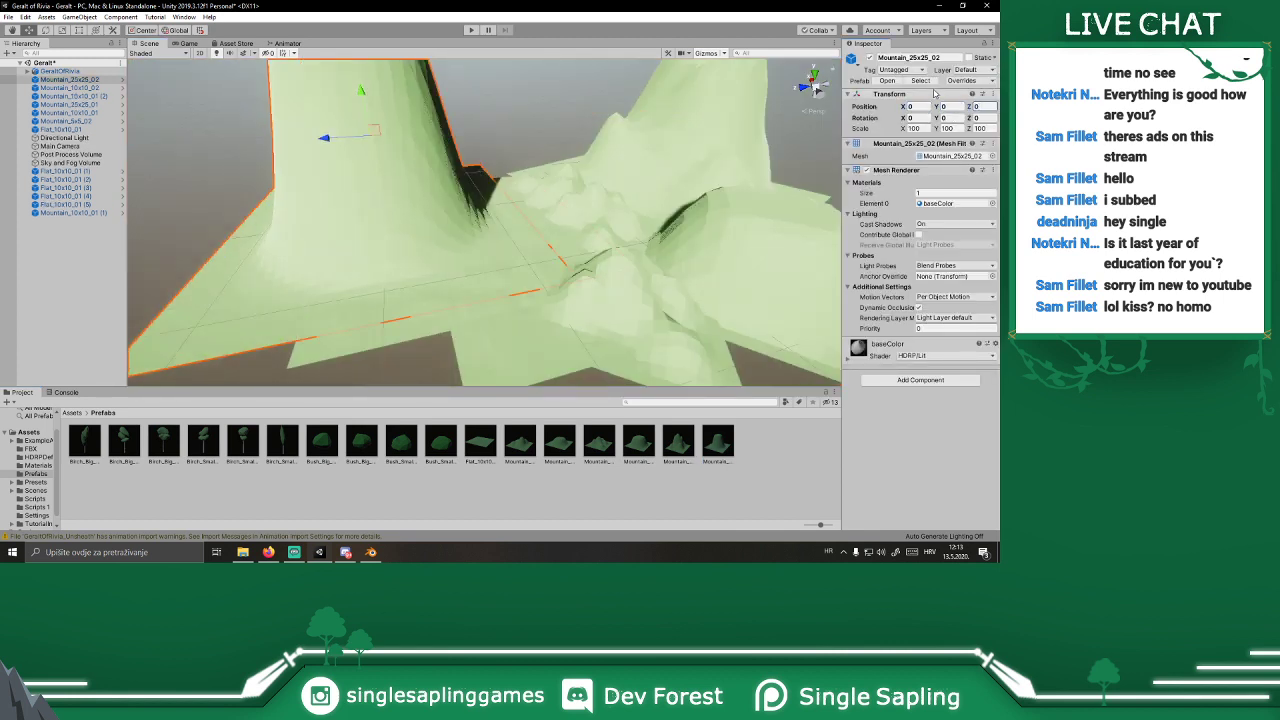
# Step: Move Mountain_25x25_02 away from the character to the area behind the small hill
pyautogui.click(495, 145)
pyautogui.click(371, 135)
pyautogui.moveTo(335, 143); pyautogui.dragTo(493, 106)
pyautogui.press('e')
pyautogui.press('w')
pyautogui.click(417, 141)
pyautogui.keyDown('alt'); pyautogui.moveTo(416, 138); pyautogui.dragTo(713, 118); pyautogui.keyUp('alt')
# Step: Duplicate the large Mountain_25x25_01, move the copy next to the original, and rotate it to vary the shape
pyautogui.click(706, 122)
pyautogui.press('f')
pyautogui.moveTo(703, 116); pyautogui.dragTo(597, 232, button='right')
pyautogui.press('d')
pyautogui.press('w')
pyautogui.press('w')
pyautogui.press('s')
pyautogui.hotkey('ctrl', 'd')
pyautogui.moveTo(573, 241); pyautogui.dragTo(466, 150)
pyautogui.moveTo(499, 210); pyautogui.dragTo(612, 208)
pyautogui.press('w')
pyautogui.moveTo(478, 170); pyautogui.dragTo(496, 183)
pyautogui.click(697, 172)
# Step: Inspect the mountain arrangement from several angles and preview it in the Game view
pyautogui.moveTo(697, 172); pyautogui.dragTo(699, 212, button='right')
pyautogui.keyDown('alt'); pyautogui.moveTo(698, 211); pyautogui.dragTo(797, 176); pyautogui.keyUp('alt')
pyautogui.click(414, 116)
pyautogui.keyDown('alt'); pyautogui.moveTo(390, 168); pyautogui.dragTo(519, 121); pyautogui.keyUp('alt')
pyautogui.click(624, 88)
pyautogui.moveTo(634, 120); pyautogui.dragTo(813, 286, button='right')
pyautogui.keyDown('alt'); pyautogui.moveTo(813, 287); pyautogui.dragTo(648, 80); pyautogui.keyUp('alt')
pyautogui.click(188, 43)
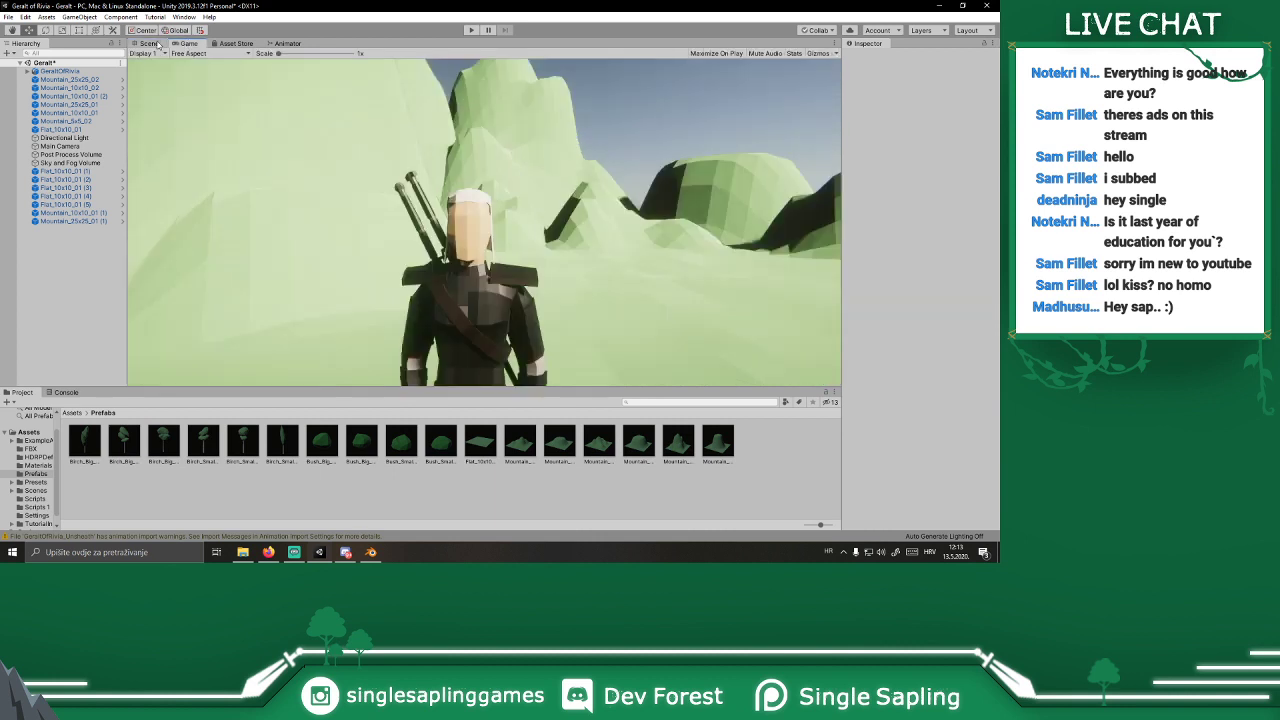
# Step: Scale Mountain_25x25_02 down to about 61.39 so that it stands behind the small hill
pyautogui.click(150, 44)
pyautogui.click(468, 137)
pyautogui.moveTo(448, 175); pyautogui.dragTo(412, 204)
pyautogui.press('w')
pyautogui.click(296, 162)
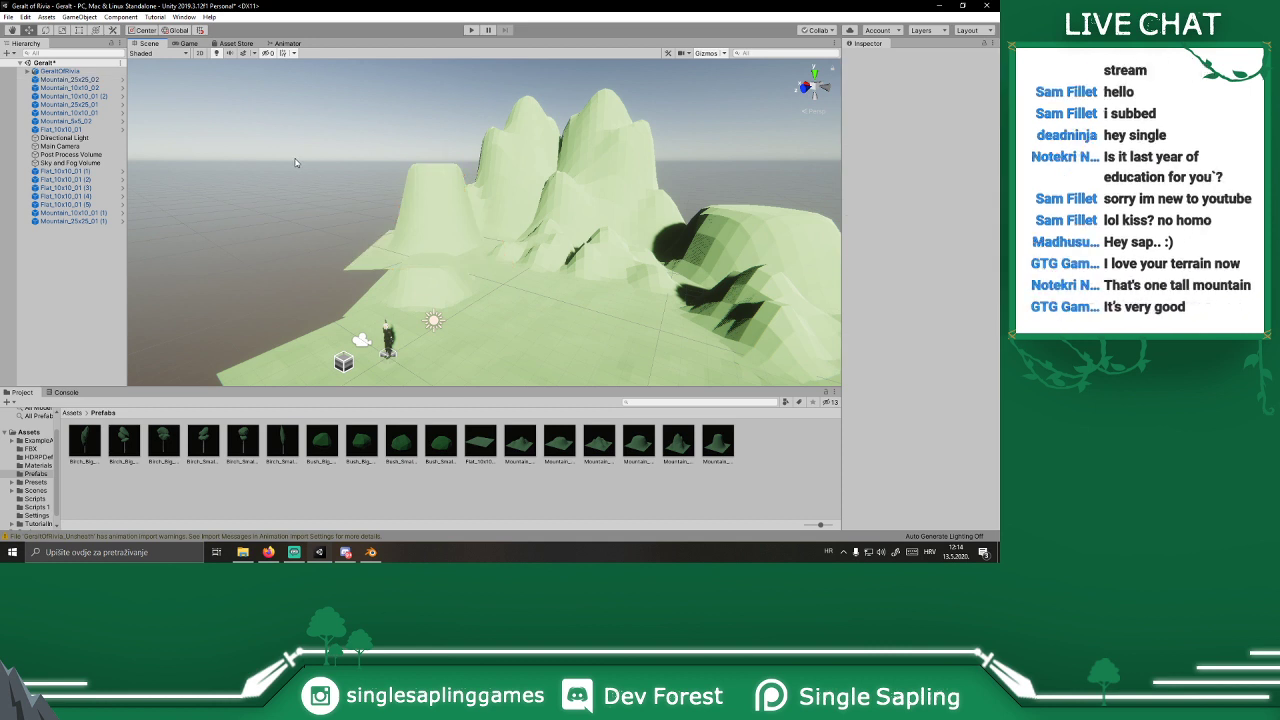
# Step: Lower the Mountain_10x10_01 (1) copy in front of the large mountains to about -1.47 on Y
pyautogui.click(596, 250)
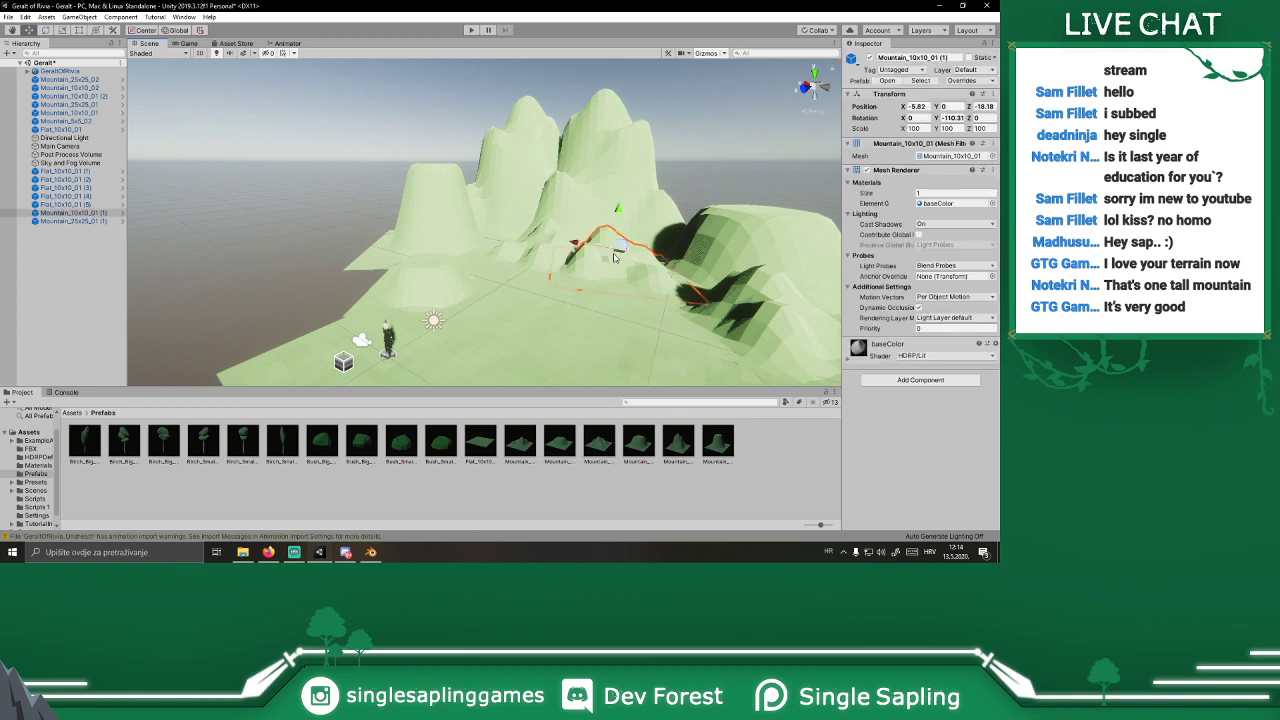
pyautogui.moveTo(596, 250); pyautogui.dragTo(634, 244, button='right')
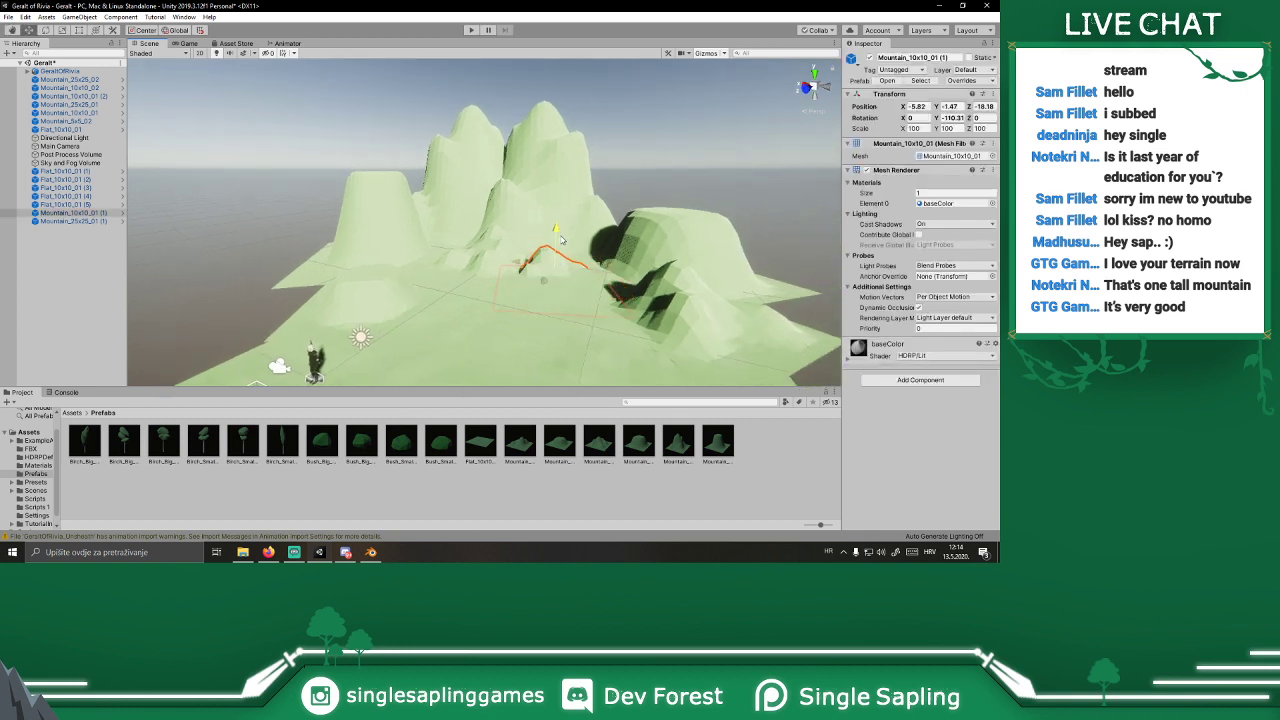
pyautogui.click(603, 204)
pyautogui.press('a')
pyautogui.moveTo(602, 204); pyautogui.dragTo(682, 224, button='right')
# Step: Rotate the small mountain at the foot of the large peaks and preview the landscape in the Game view
pyautogui.click(517, 242)
pyautogui.press('e')
pyautogui.moveTo(517, 241); pyautogui.dragTo(471, 237)
pyautogui.click(590, 156)
pyautogui.moveTo(590, 156); pyautogui.dragTo(550, 203, button='right')
pyautogui.press('d')
pyautogui.moveTo(412, 153); pyautogui.dragTo(415, 120, button='right')
pyautogui.click(185, 43)
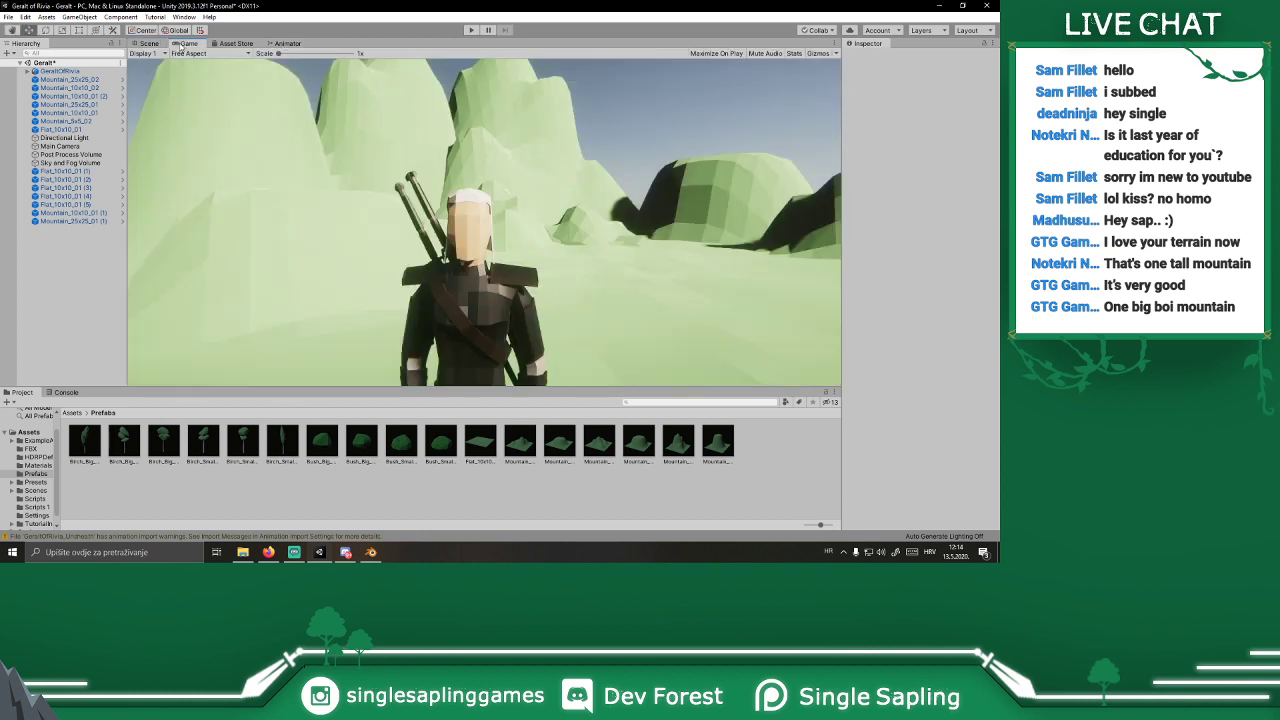
# Step: Delete Mountain_25x25_02 from the scene and check the result in the Game view
pyautogui.click(149, 43)
pyautogui.click(425, 203)
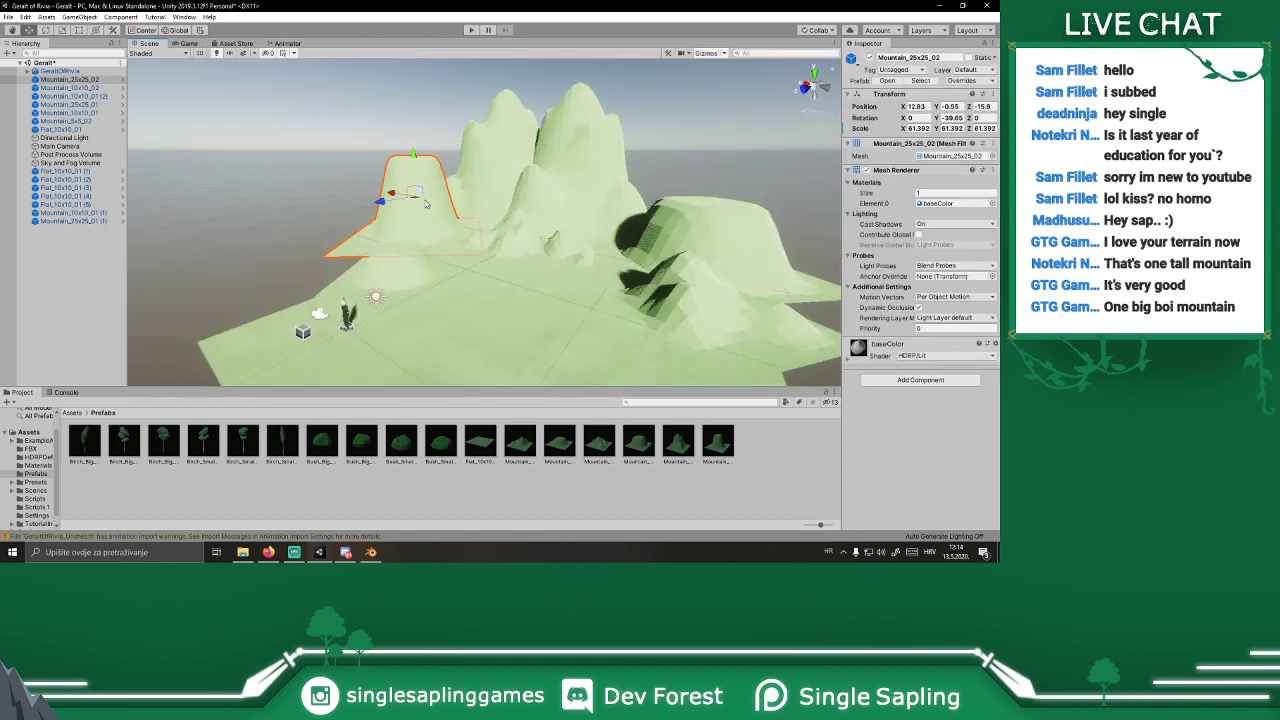
pyautogui.press('Delete')
pyautogui.click(180, 45)
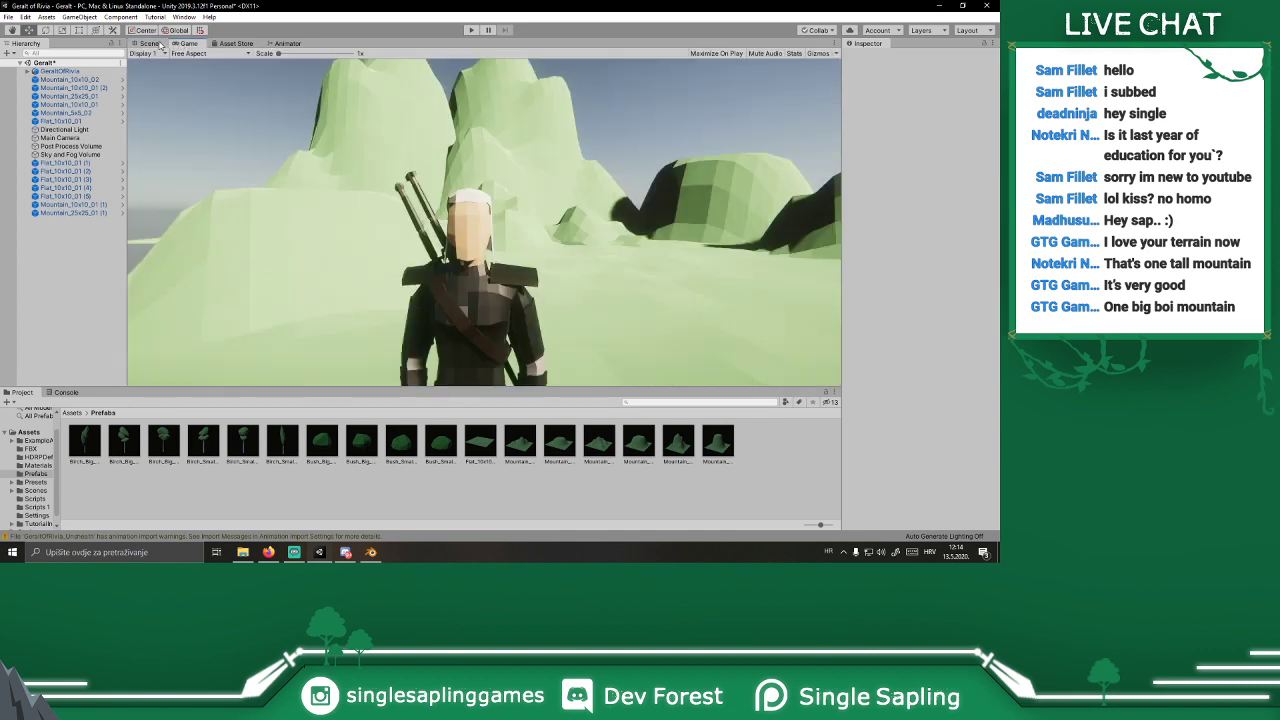
pyautogui.click(150, 44)
# Step: Duplicate a flat 10x10 ground tile three times and place the copies in the gap beside the large mountains behind the hill
pyautogui.moveTo(506, 203); pyautogui.dragTo(471, 180, button='right')
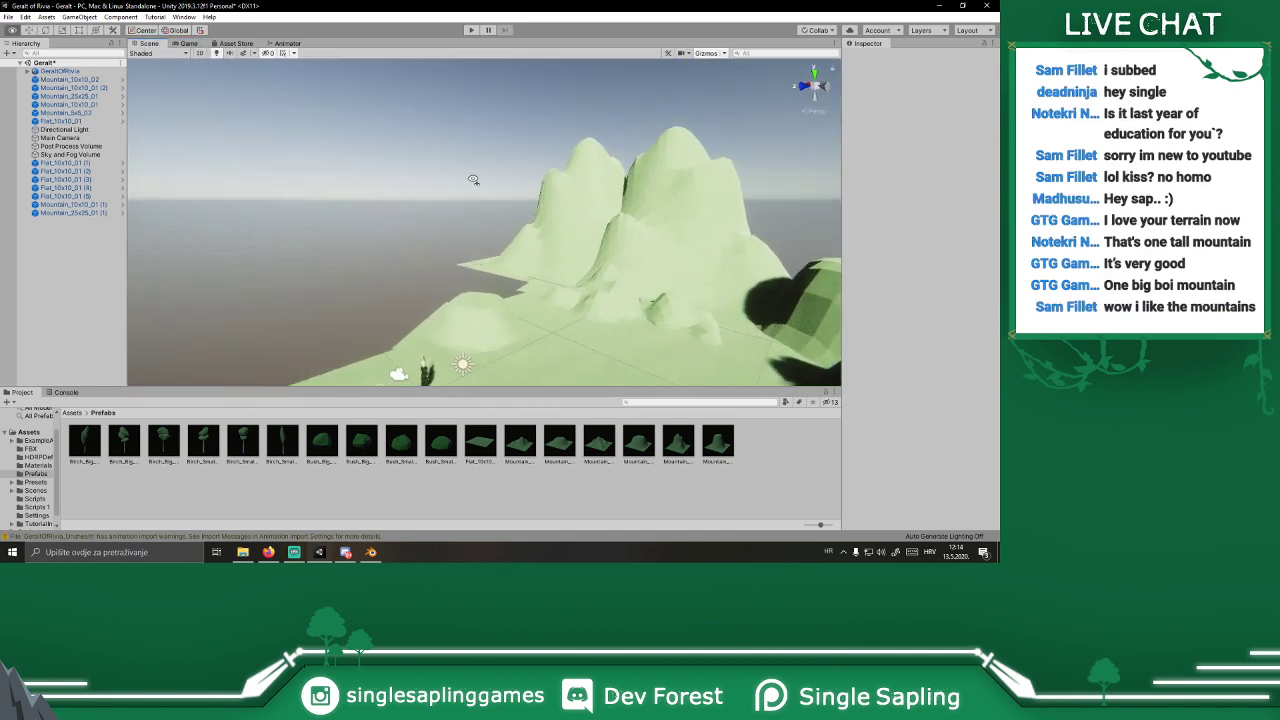
pyautogui.scroll(3, 471, 180)
pyautogui.click(528, 340)
pyautogui.moveTo(525, 242); pyautogui.dragTo(537, 281, button='right')
pyautogui.hotkey('ctrl', 'd')
pyautogui.moveTo(537, 281); pyautogui.dragTo(390, 211)
pyautogui.hotkey('ctrl', 'd')
pyautogui.hotkey('ctrl', 'd')
pyautogui.moveTo(560, 285)
pyautogui.mouseDown(button='right')
pyautogui.moveTo(577, 224)
pyautogui.moveTo(577, 288)
pyautogui.mouseUp(button='right')
pyautogui.press('w')
pyautogui.keyDown('alt'); pyautogui.moveTo(578, 288); pyautogui.dragTo(605, 305); pyautogui.keyUp('alt')
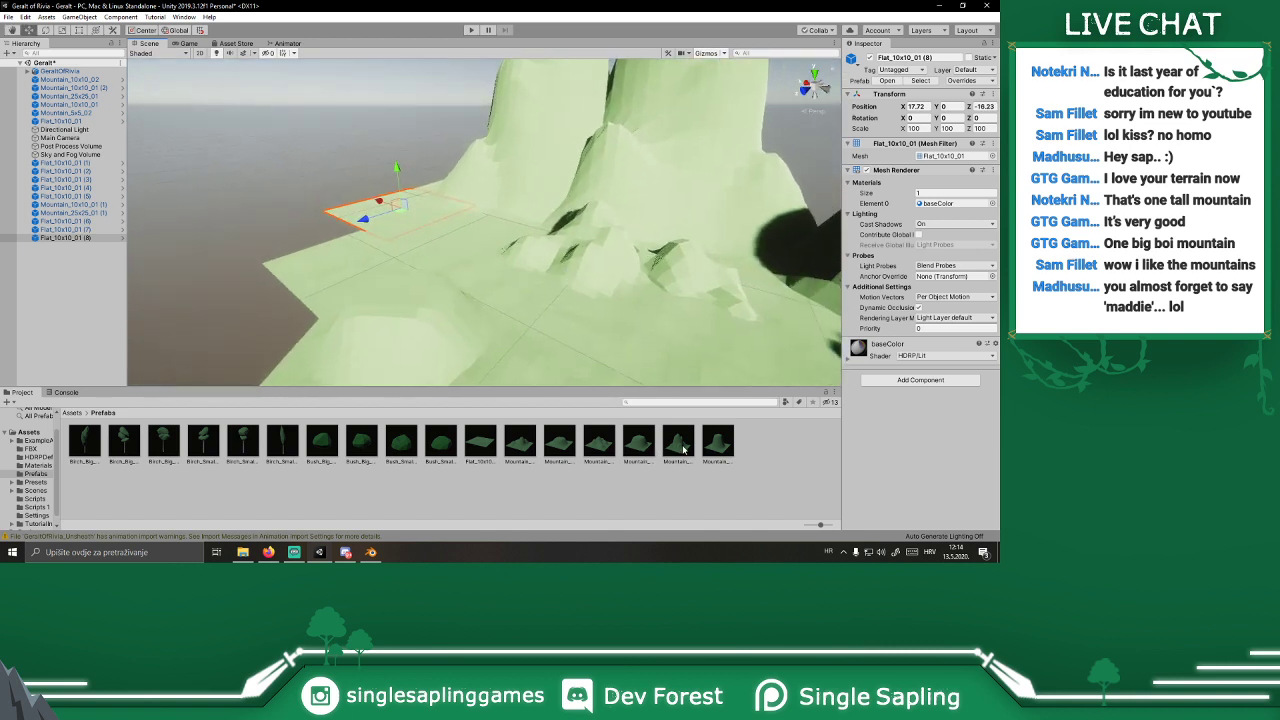
# Step: Add the Mountain_5x5_01 prefab to the scene and set its position to 0, 0, 0
pyautogui.moveTo(526, 447); pyautogui.dragTo(362, 236)
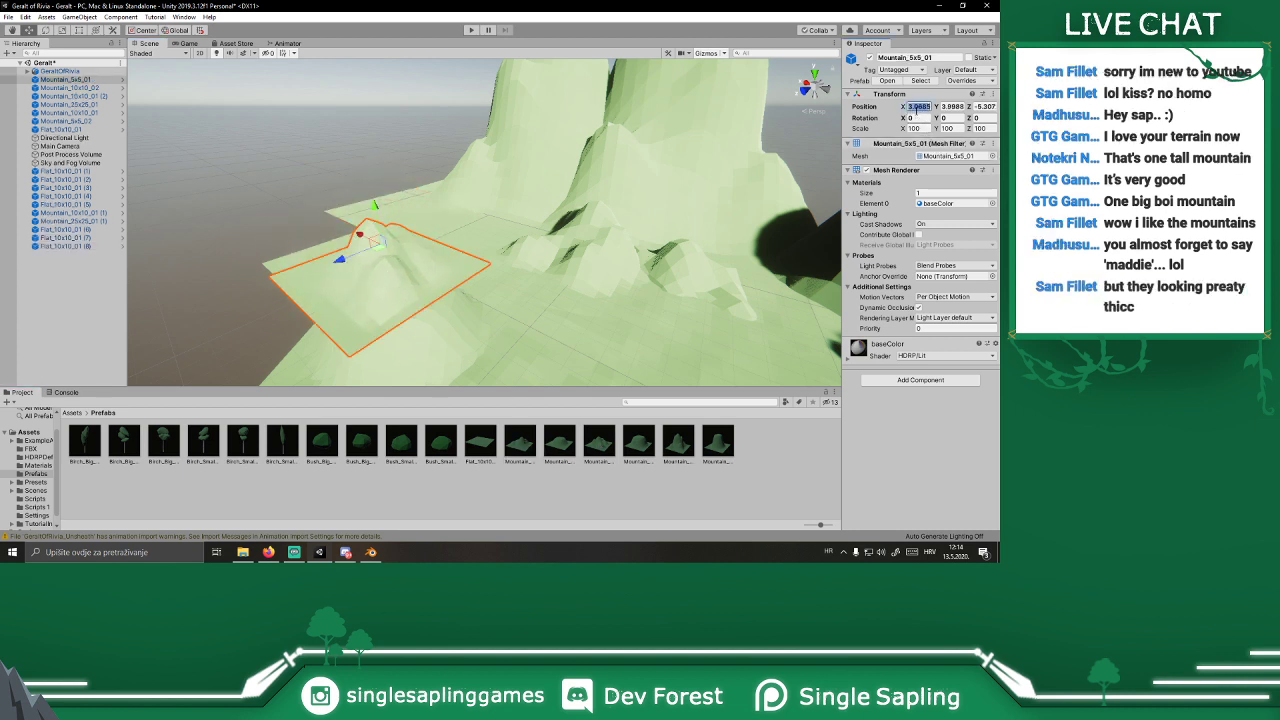
pyautogui.write('0')
pyautogui.press('Tab')
pyautogui.write('0')
pyautogui.press('Tab')
pyautogui.write('0')
# Step: Move Mountain_5x5_01 onto the new ground behind the hill, rotate it about -29° on Y, scale it to about 204, and preview the Game view
pyautogui.write('f')
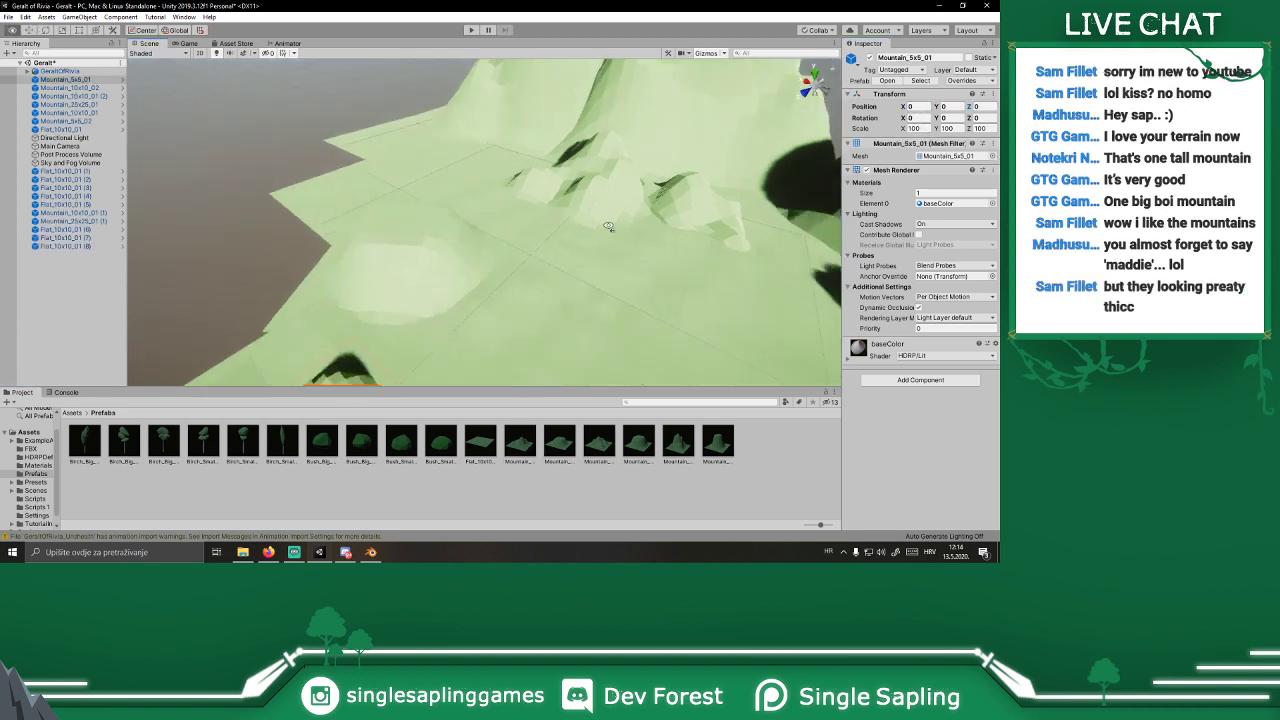
pyautogui.scroll(-2, 622, 259)
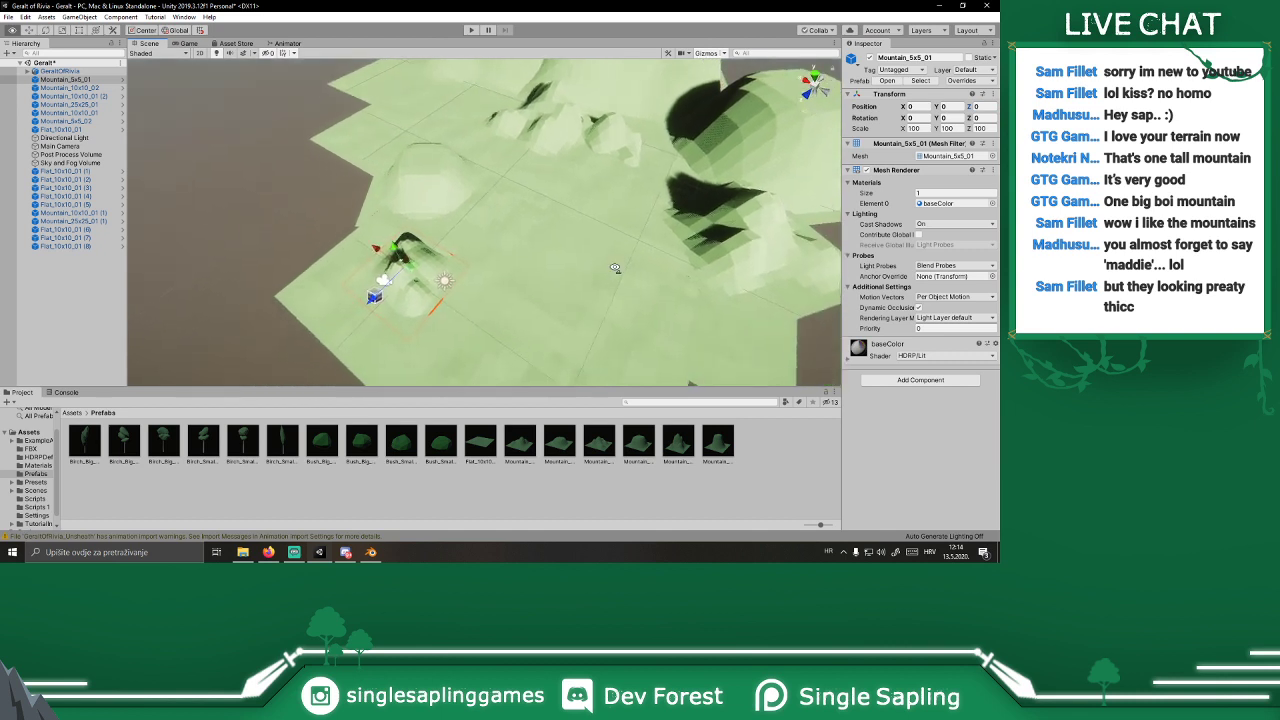
pyautogui.moveTo(615, 268); pyautogui.dragTo(619, 271, button='right')
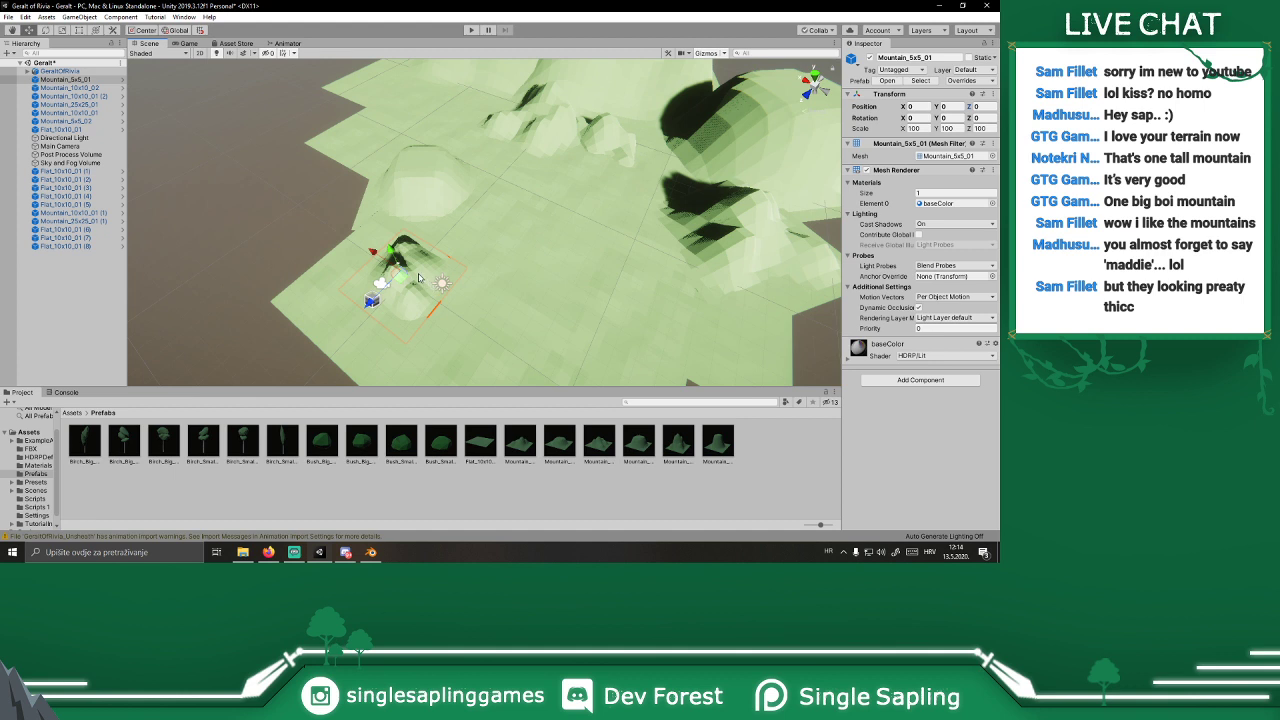
pyautogui.moveTo(391, 291); pyautogui.dragTo(538, 141)
pyautogui.moveTo(421, 125)
pyautogui.mouseDown()
pyautogui.moveTo(395, 105)
pyautogui.moveTo(445, 120)
pyautogui.mouseUp()
pyautogui.moveTo(440, 138); pyautogui.dragTo(463, 82, button='right')
pyautogui.press('w')
pyautogui.press('r')
pyautogui.moveTo(357, 219); pyautogui.dragTo(355, 174)
pyautogui.press('w')
pyautogui.moveTo(640, 195); pyautogui.dragTo(490, 171, button='right')
pyautogui.click(490, 170)
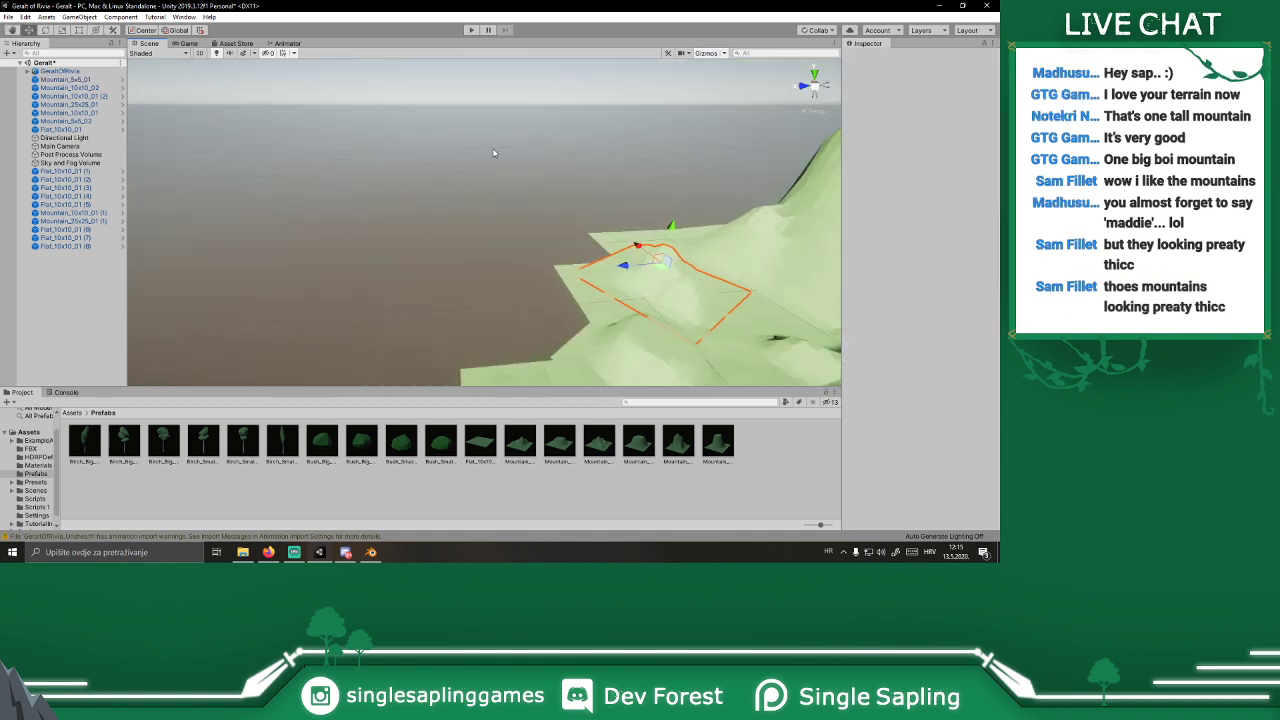
pyautogui.click(184, 43)
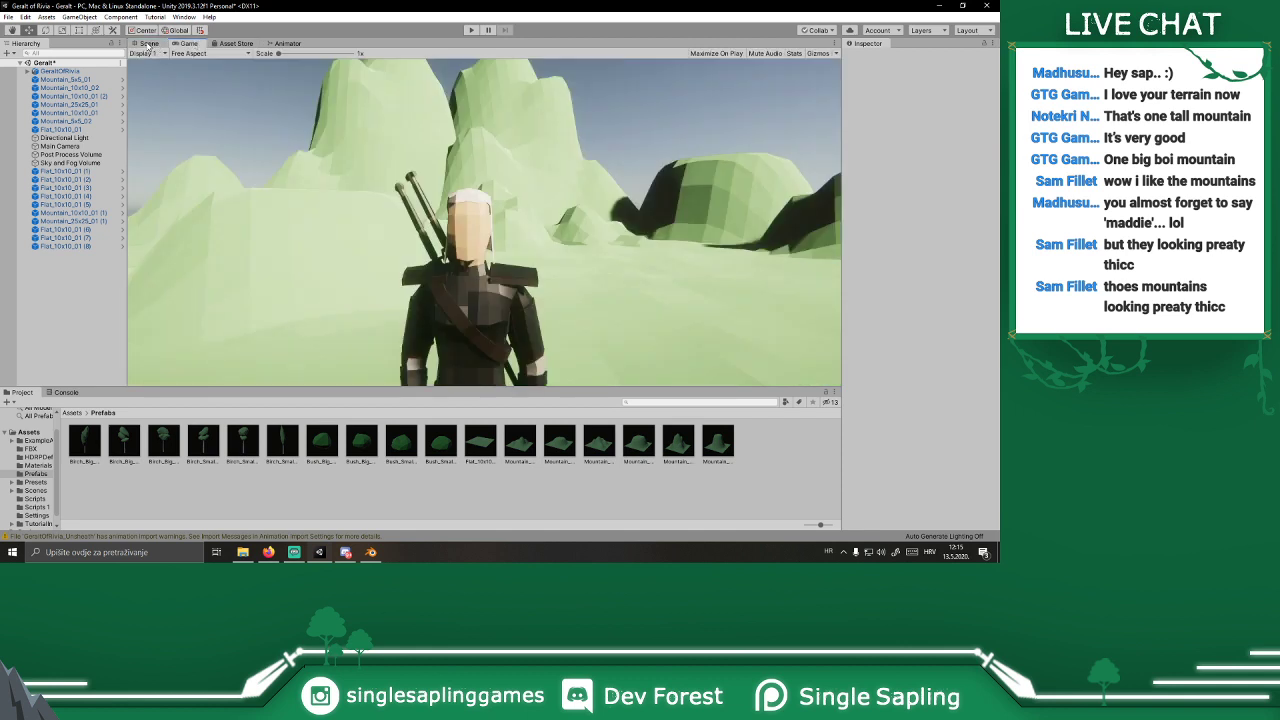
pyautogui.click(149, 45)
# Step: Create an empty object named Terrain and set its position to 0, 0, 0
pyautogui.moveTo(570, 235); pyautogui.dragTo(808, 322, button='right')
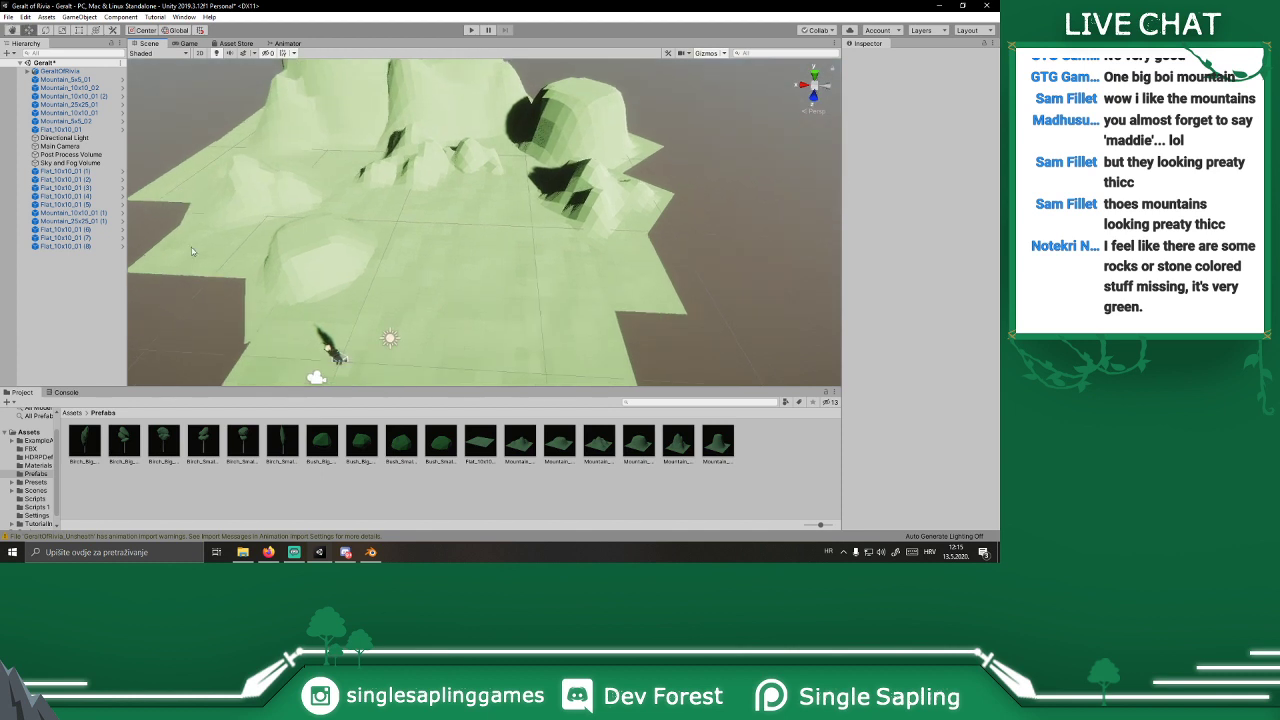
pyautogui.rightClick(79, 298)
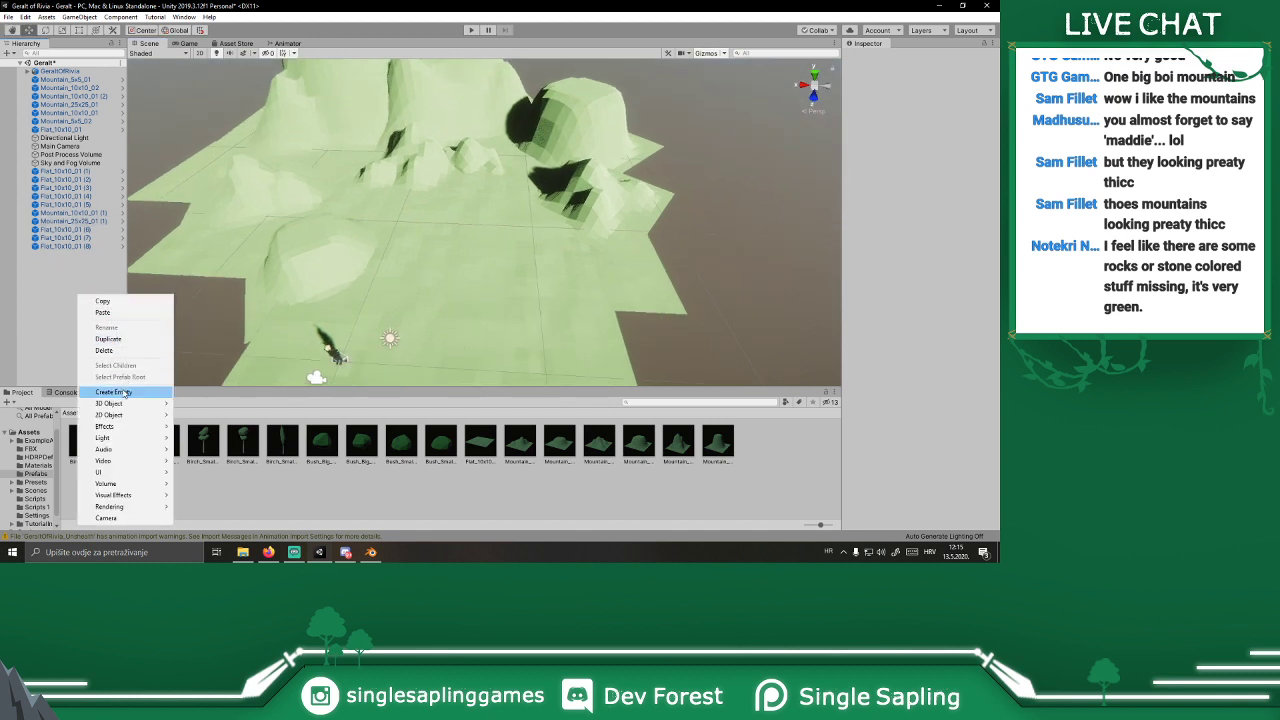
pyautogui.click(126, 392)
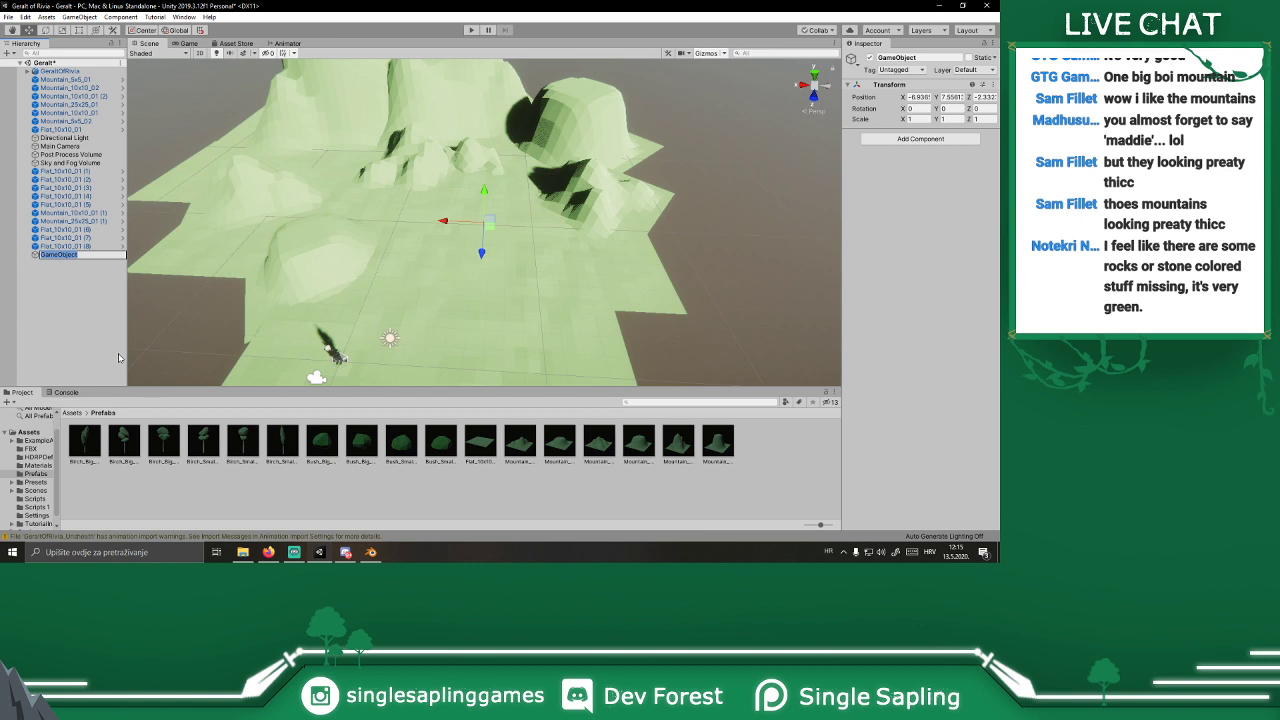
pyautogui.write('Terrain')
pyautogui.press('Return')
pyautogui.click(918, 97)
pyautogui.write('0')
pyautogui.press('Tab')
pyautogui.write('0')
pyautogui.press('Tab')
pyautogui.write('0')
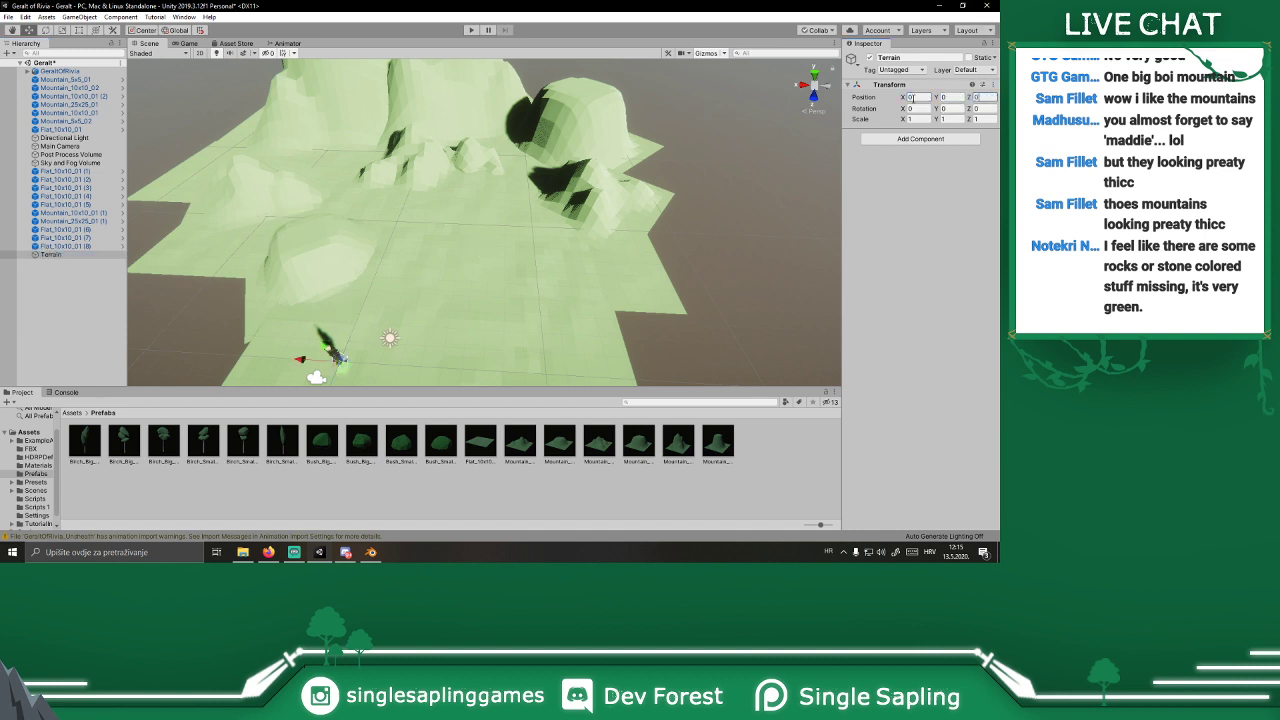
# Step: Parent all the mountain and flat ground pieces to the Terrain object and collapse it in the hierarchy
pyautogui.click(82, 80)
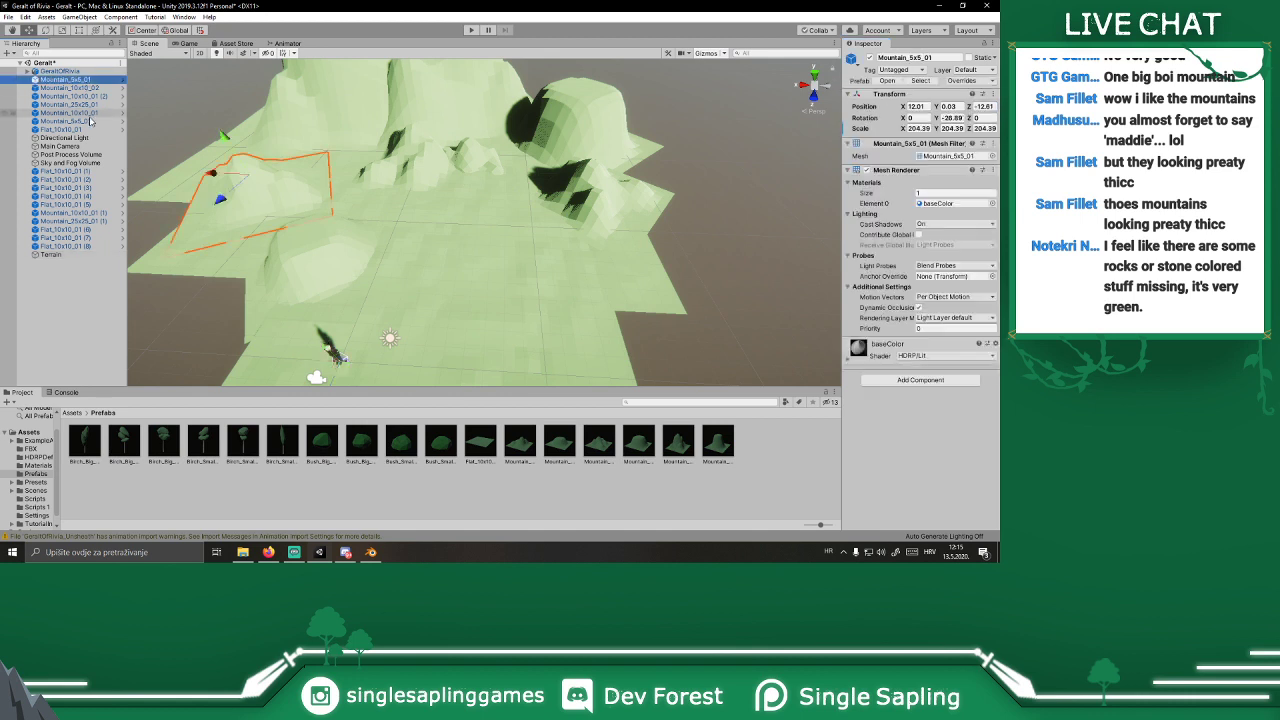
pyautogui.keyDown('shift'); pyautogui.click(80, 130); pyautogui.keyUp('shift')
pyautogui.moveTo(80, 130); pyautogui.dragTo(64, 197)
pyautogui.click(75, 114)
pyautogui.keyDown('shift'); pyautogui.click(74, 187); pyautogui.keyUp('shift')
pyautogui.click(27, 113)
pyautogui.click(67, 215)
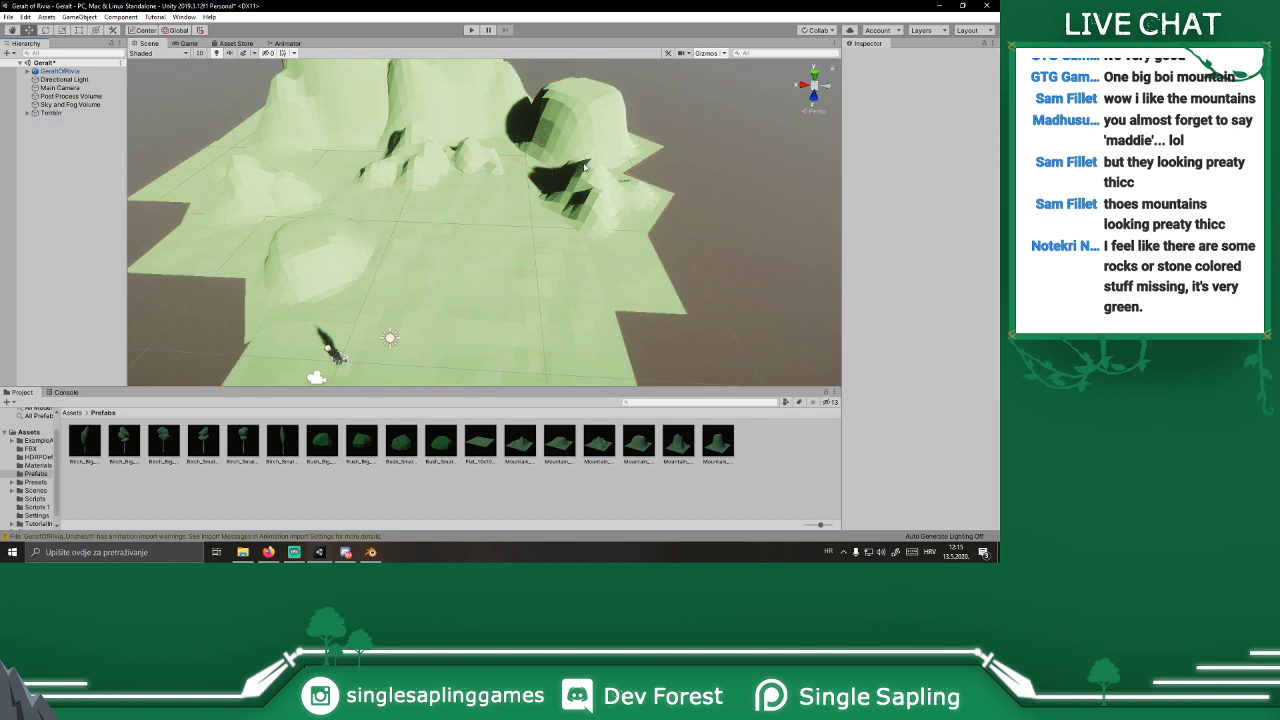
# Step: Add the Birch_Big_01 tree prefab to the scene in front of the mountains
pyautogui.moveTo(531, 140); pyautogui.dragTo(501, 229, button='right')
pyautogui.press('w')
pyautogui.moveTo(467, 300); pyautogui.dragTo(506, 289, button='right')
pyautogui.press('w')
pyautogui.moveTo(340, 293); pyautogui.dragTo(597, 240)
pyautogui.moveTo(600, 238); pyautogui.dragTo(682, 174, button='right')
pyautogui.press('s')
pyautogui.press('a')
# Step: Set Birch_Big_01's X and Y position to 0 and move it toward the mountains to about -11.41 on Z
pyautogui.click(918, 106)
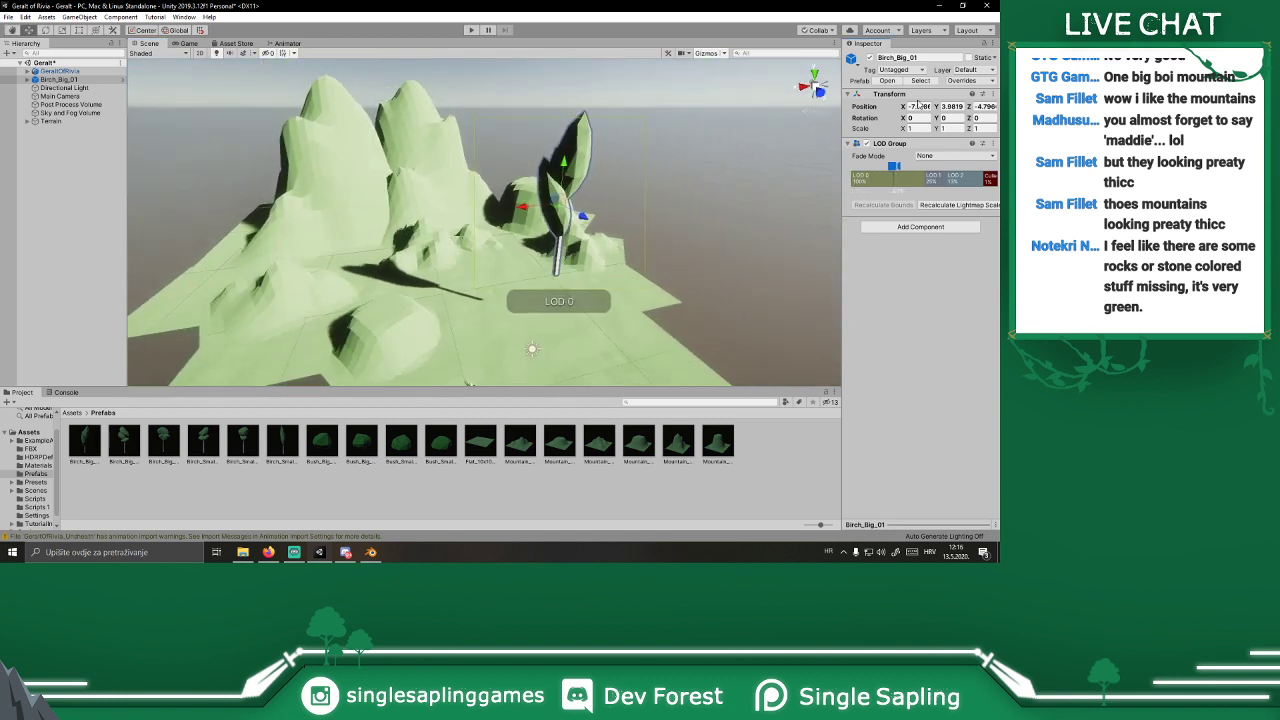
pyautogui.write('0')
pyautogui.press('Tab')
pyautogui.write('0')
pyautogui.press('Tab')
pyautogui.keyDown('alt'); pyautogui.moveTo(721, 128); pyautogui.dragTo(463, 204); pyautogui.keyUp('alt')
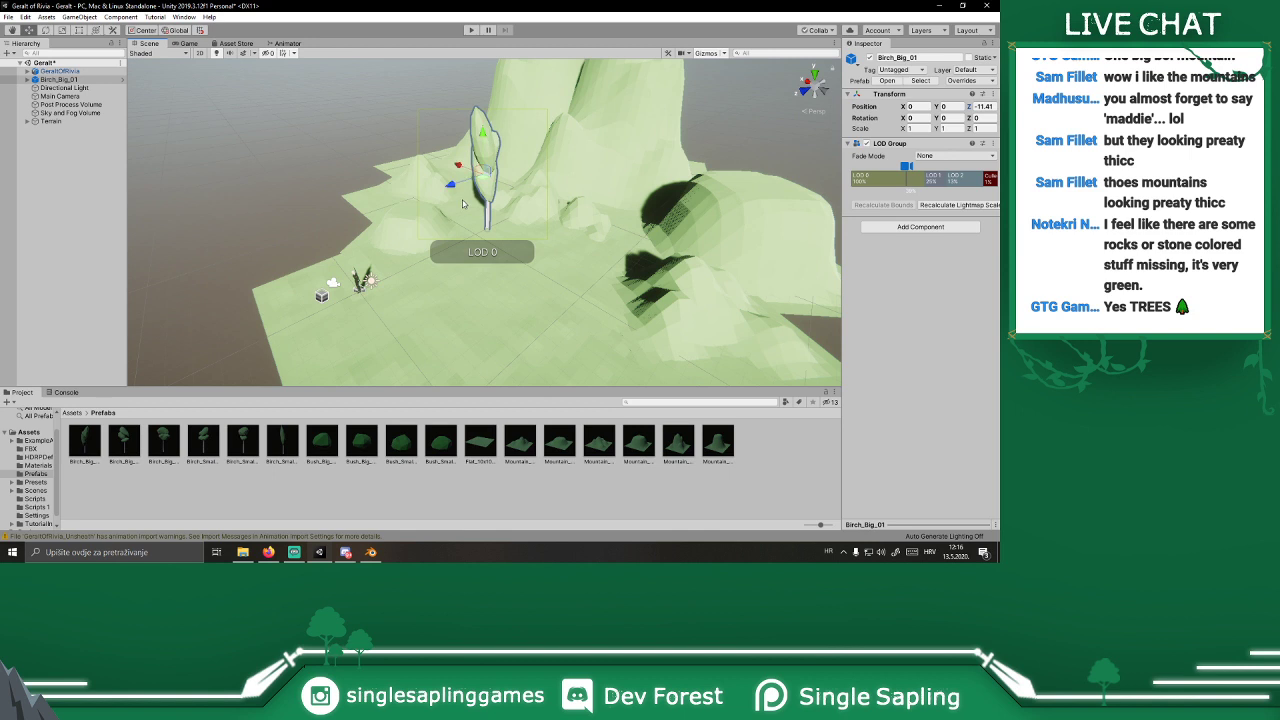
# Step: Add the Birch_Small_02 prefab to the scene and set its position to 0, 0, 0
pyautogui.moveTo(488, 215); pyautogui.dragTo(530, 226, button='right')
pyautogui.moveTo(249, 443); pyautogui.dragTo(497, 272)
pyautogui.click(919, 106)
pyautogui.write('0')
pyautogui.press('Tab')
pyautogui.write('0')
pyautogui.press('Tab')
pyautogui.write('0')
pyautogui.moveTo(640, 200); pyautogui.dragTo(565, 197, button='right')
pyautogui.press('s')
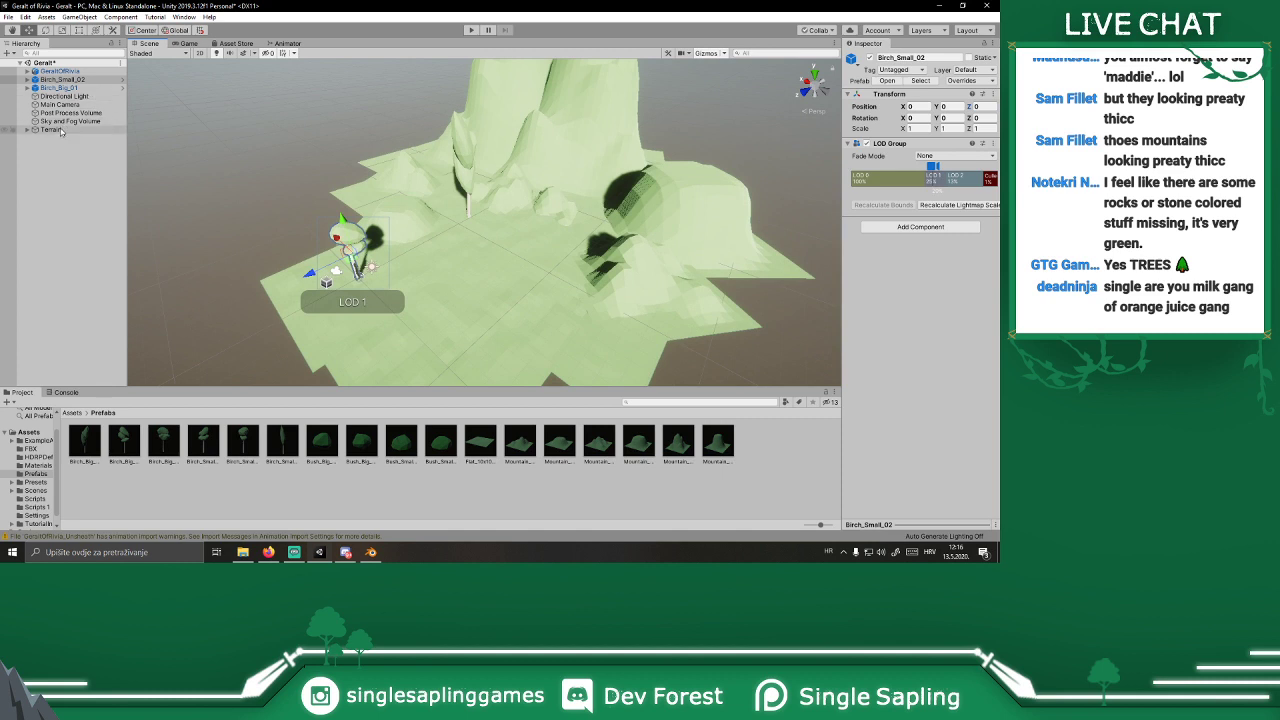
# Step: Add a Box Collider component to the Terrain object
pyautogui.click(47, 130)
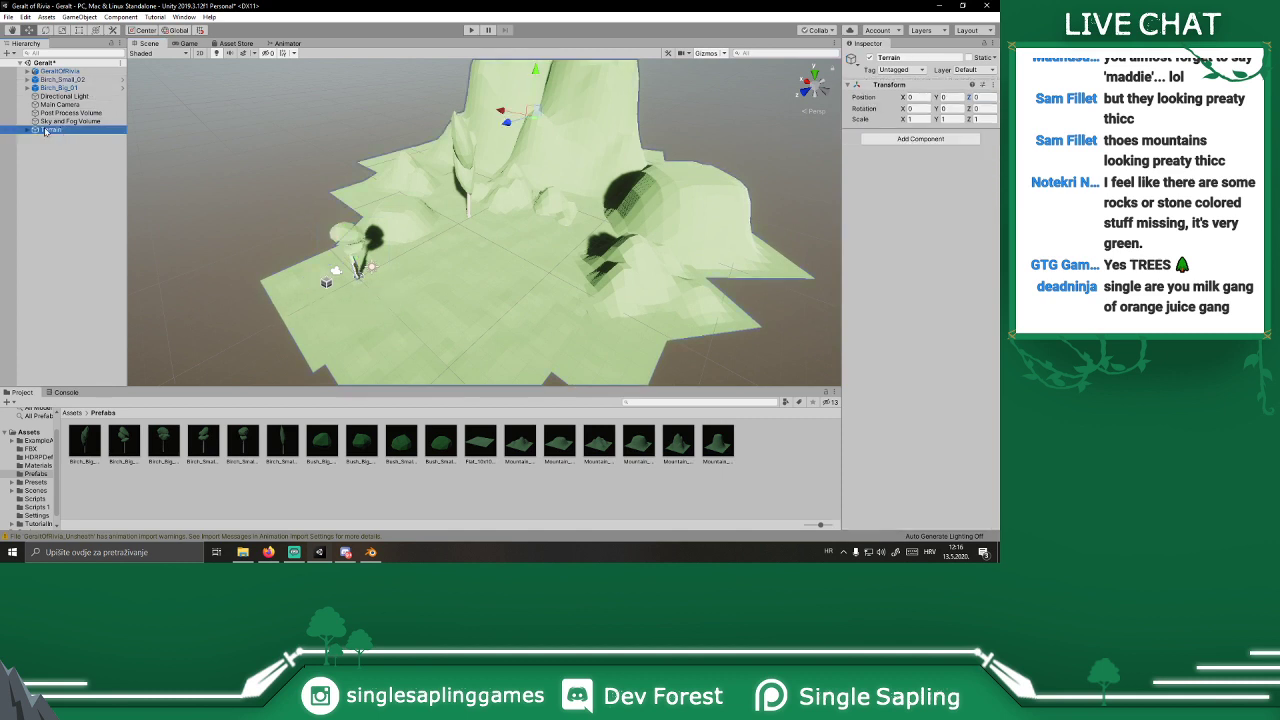
pyautogui.click(903, 141)
pyautogui.write('box')
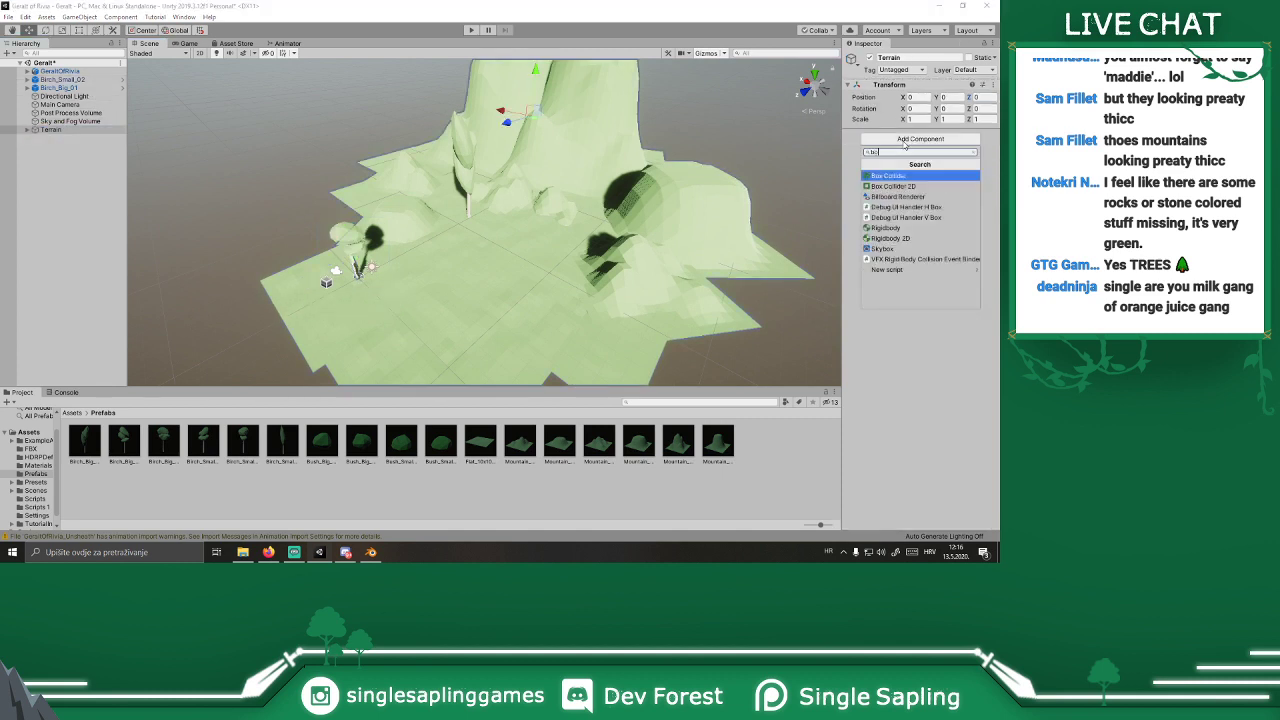
pyautogui.press('Return')
pyautogui.press('w')
pyautogui.moveTo(657, 290); pyautogui.dragTo(596, 306, button='right')
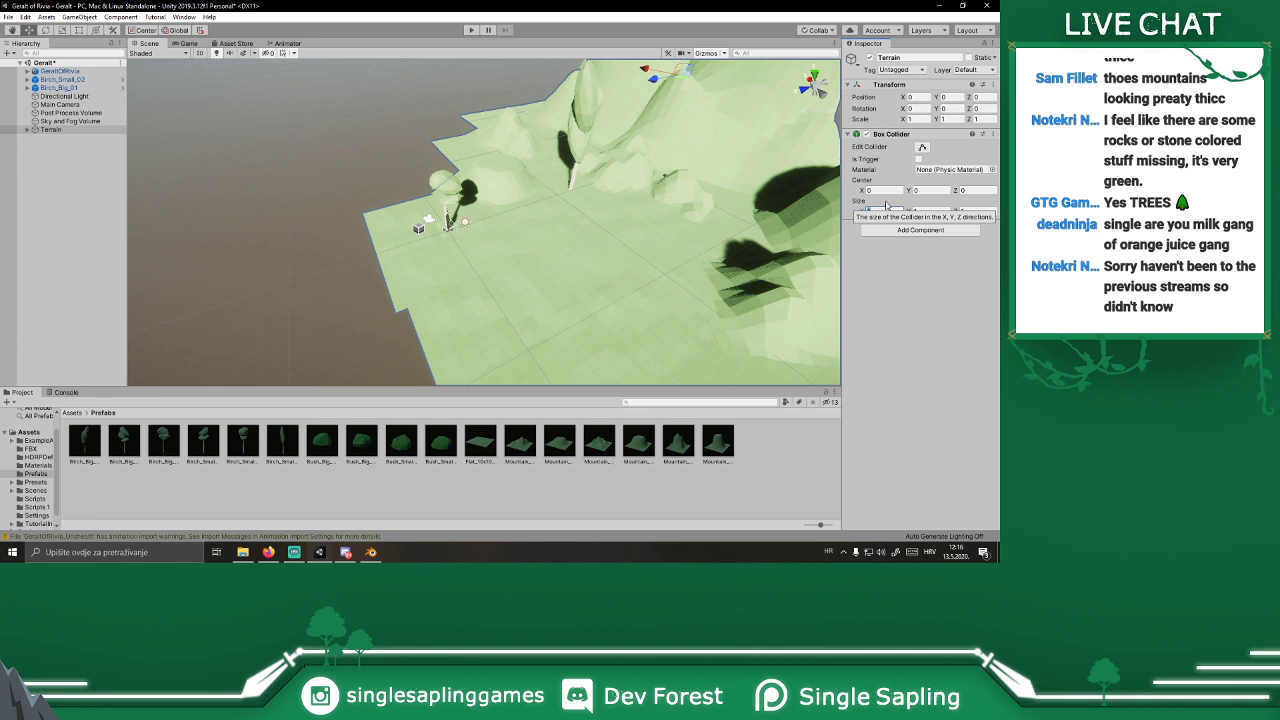
# Step: Set the Terrain Box Collider's X and Z size to 100 and check its extent around the ground
pyautogui.write('100')
pyautogui.click(971, 210)
pyautogui.write('100')
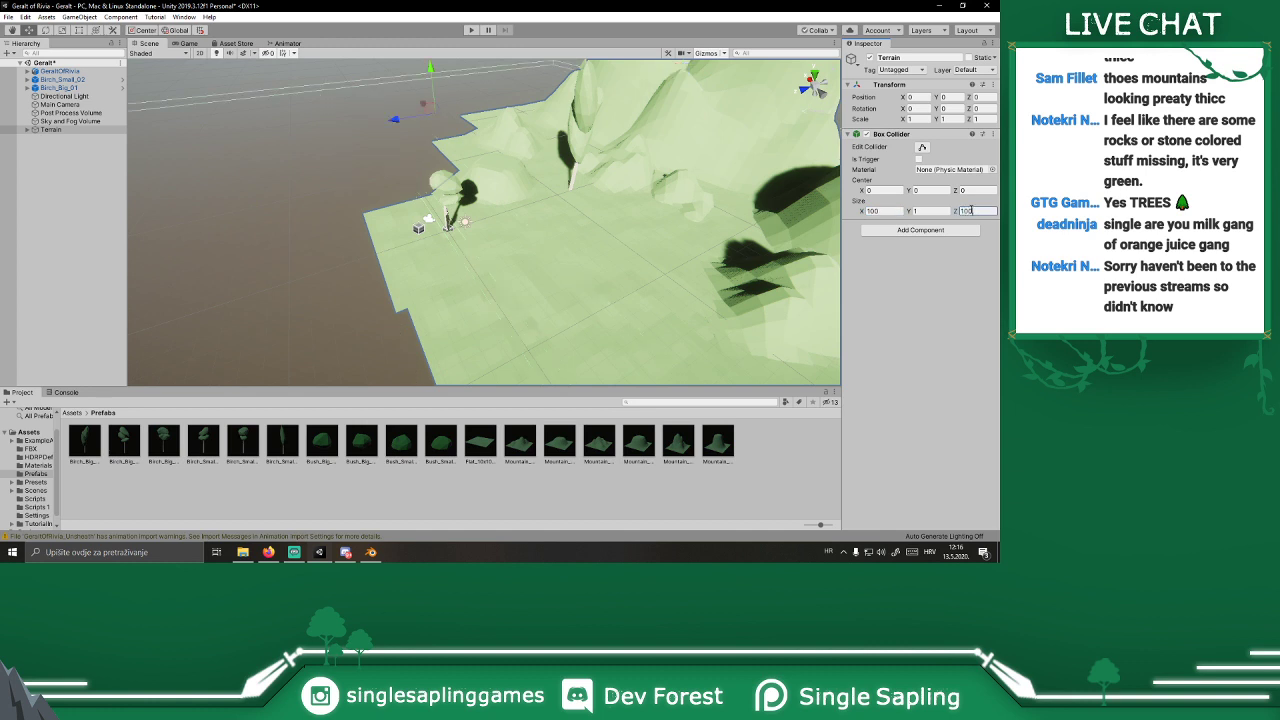
pyautogui.keyDown('alt'); pyautogui.moveTo(486, 218); pyautogui.dragTo(432, 204); pyautogui.keyUp('alt')
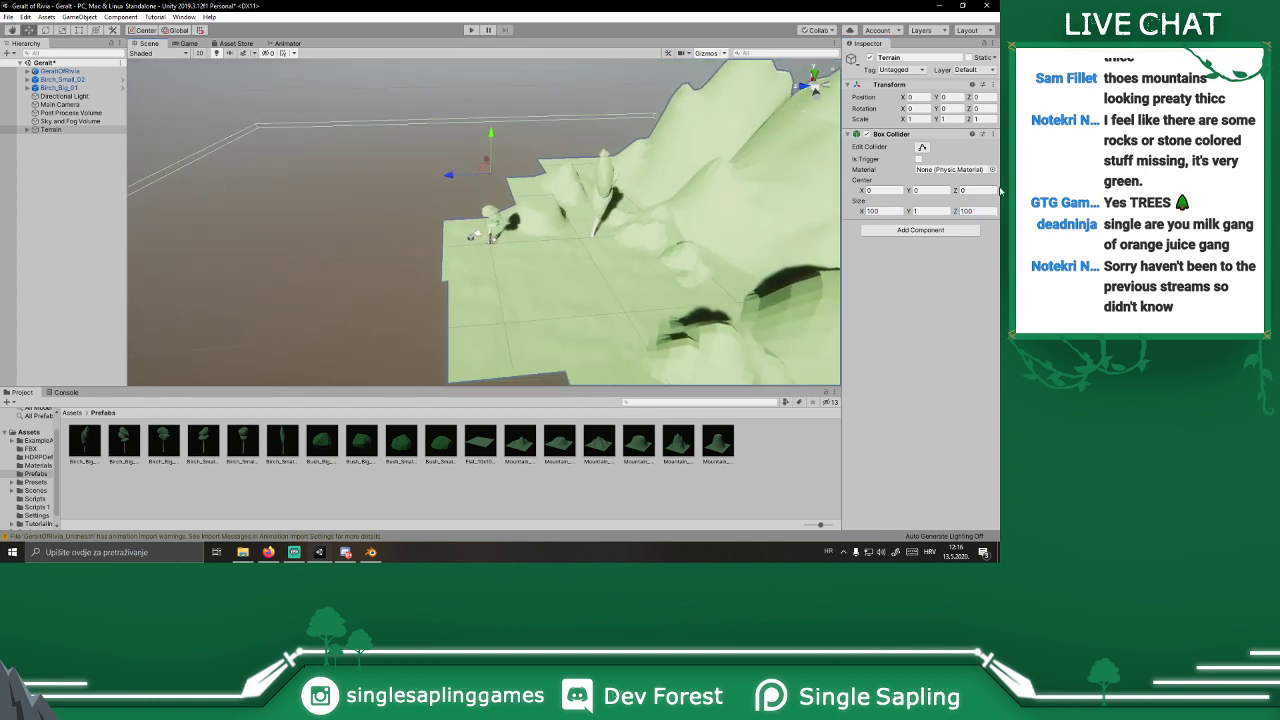
# Step: Set the Terrain Box Collider's X and Z size to 50
pyautogui.click(992, 211)
pyautogui.write('50')
pyautogui.keyDown('alt'); pyautogui.moveTo(746, 198); pyautogui.dragTo(718, 222); pyautogui.keyUp('alt')
pyautogui.write('50')
pyautogui.keyDown('alt'); pyautogui.moveTo(560, 235); pyautogui.dragTo(720, 232); pyautogui.keyUp('alt')
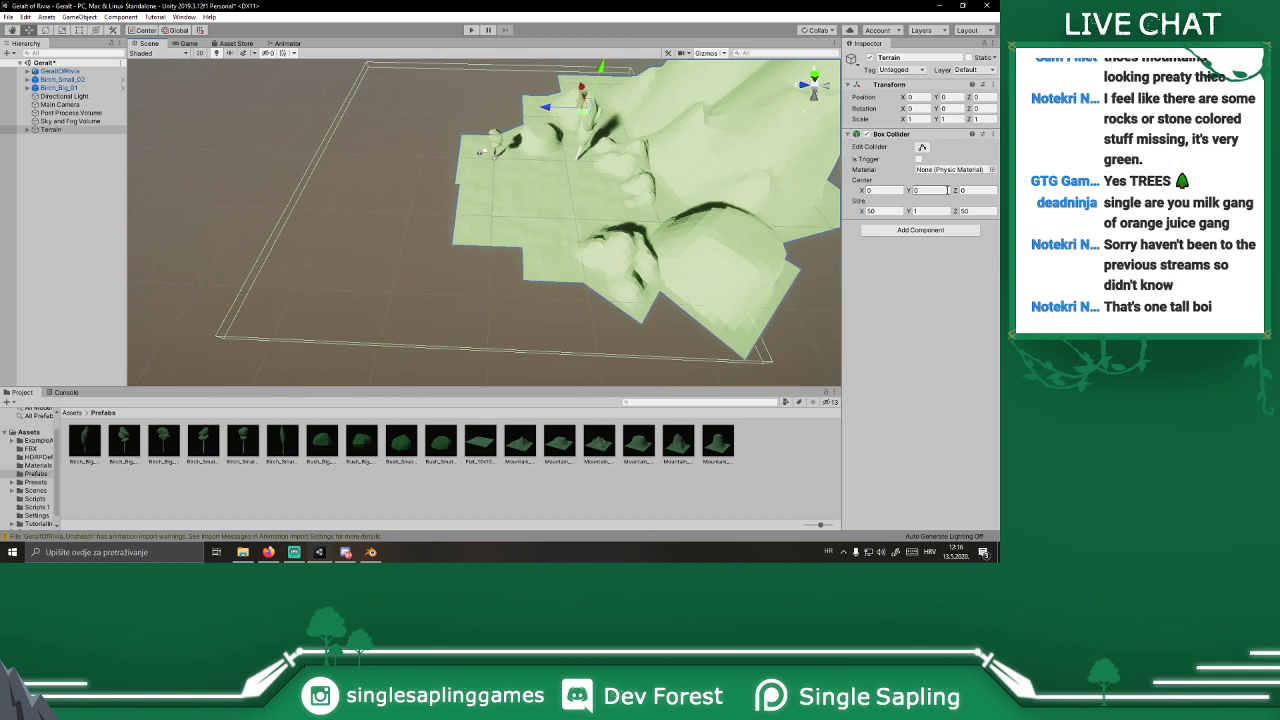
# Step: Shift the Box Collider's center along Z over the terrain and thin the collider to fit the ground
pyautogui.moveTo(957, 191); pyautogui.dragTo(609, 218)
pyautogui.press('a')
pyautogui.moveTo(566, 217); pyautogui.dragTo(915, 72, button='right')
pyautogui.press('w')
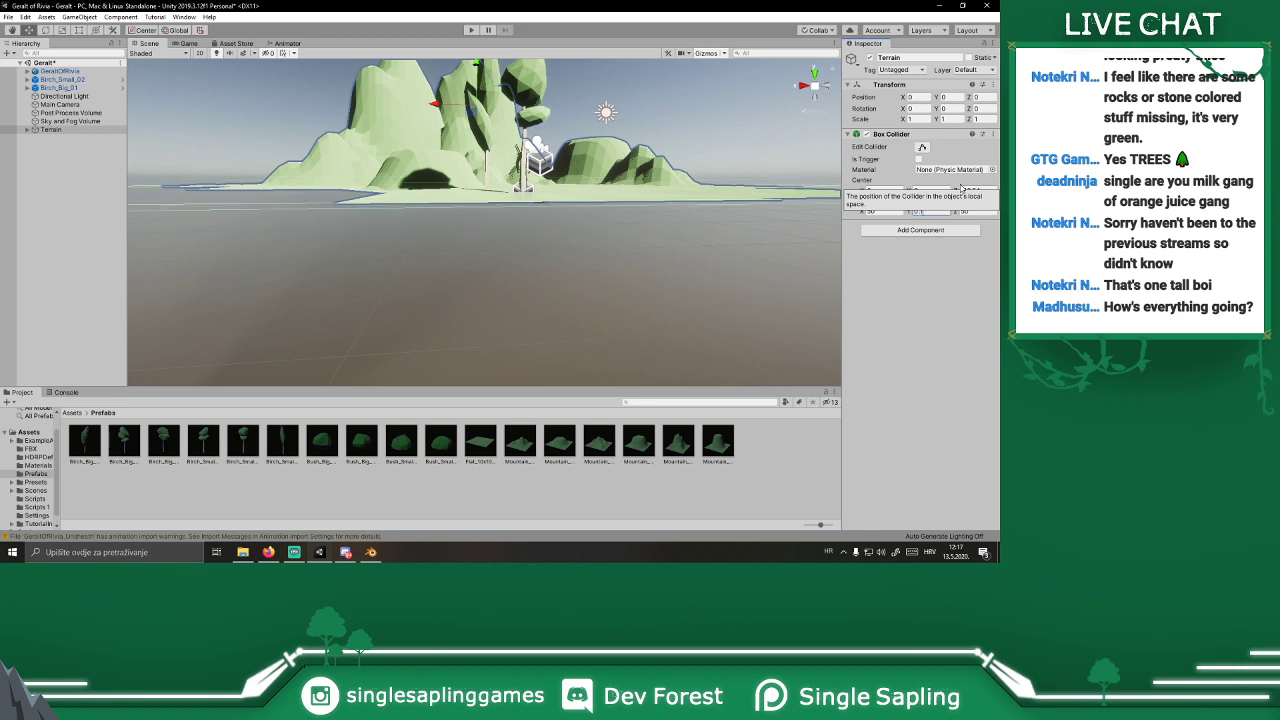
pyautogui.click(653, 89)
pyautogui.press('w')
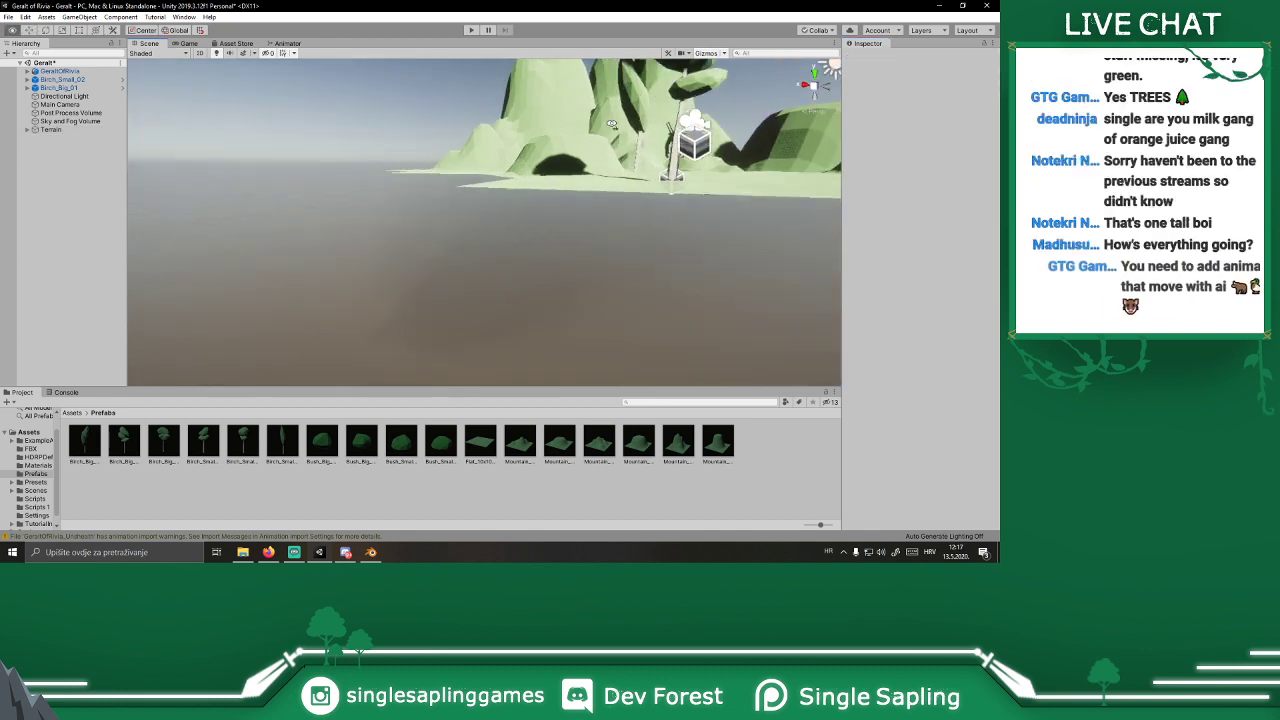
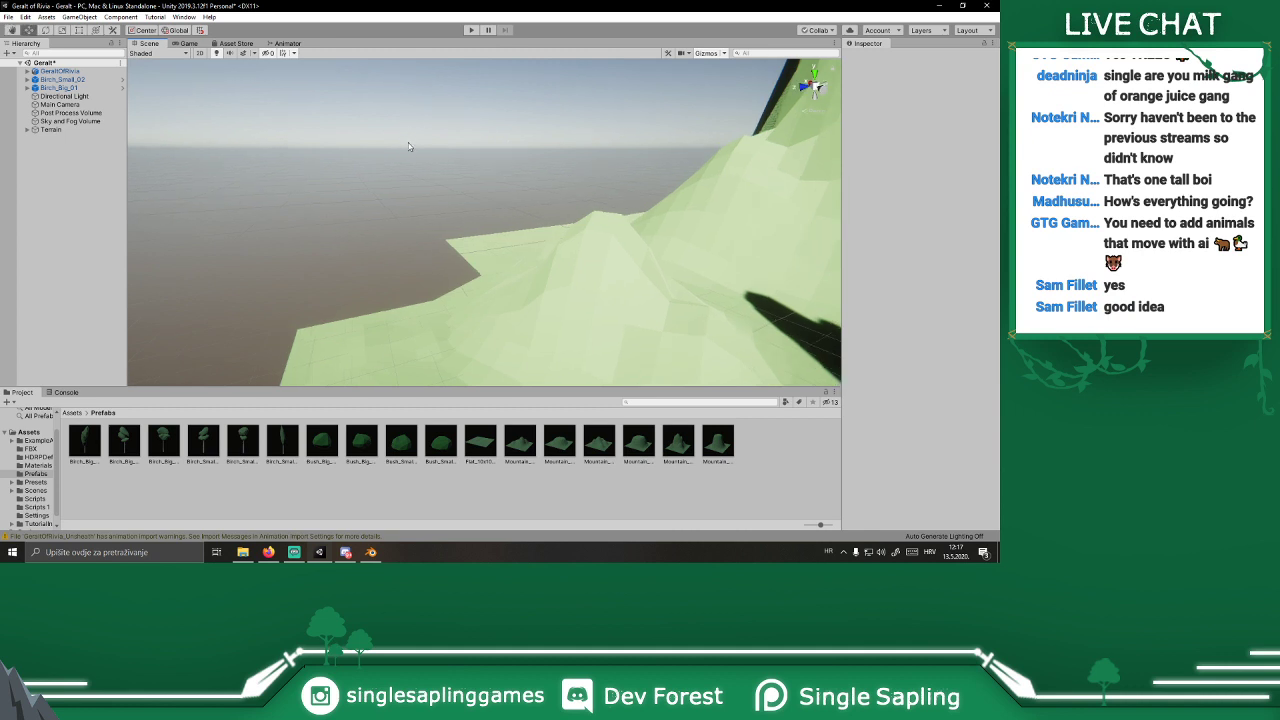
# Step: Preview the Game view and move Birch_Small_02 away from Geralt onto the open ground ahead of him
pyautogui.moveTo(409, 146); pyautogui.dragTo(640, 222, button='right')
pyautogui.click(189, 44)
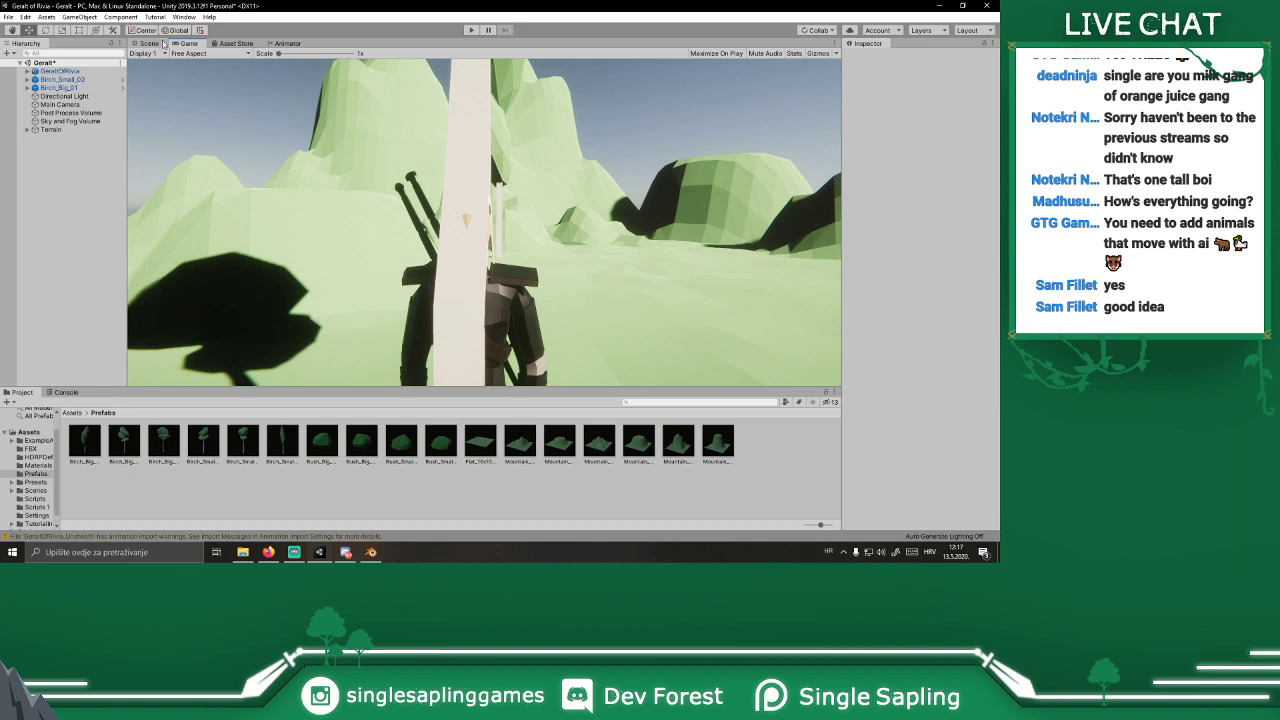
pyautogui.click(150, 44)
pyautogui.moveTo(562, 213); pyautogui.dragTo(342, 206, button='right')
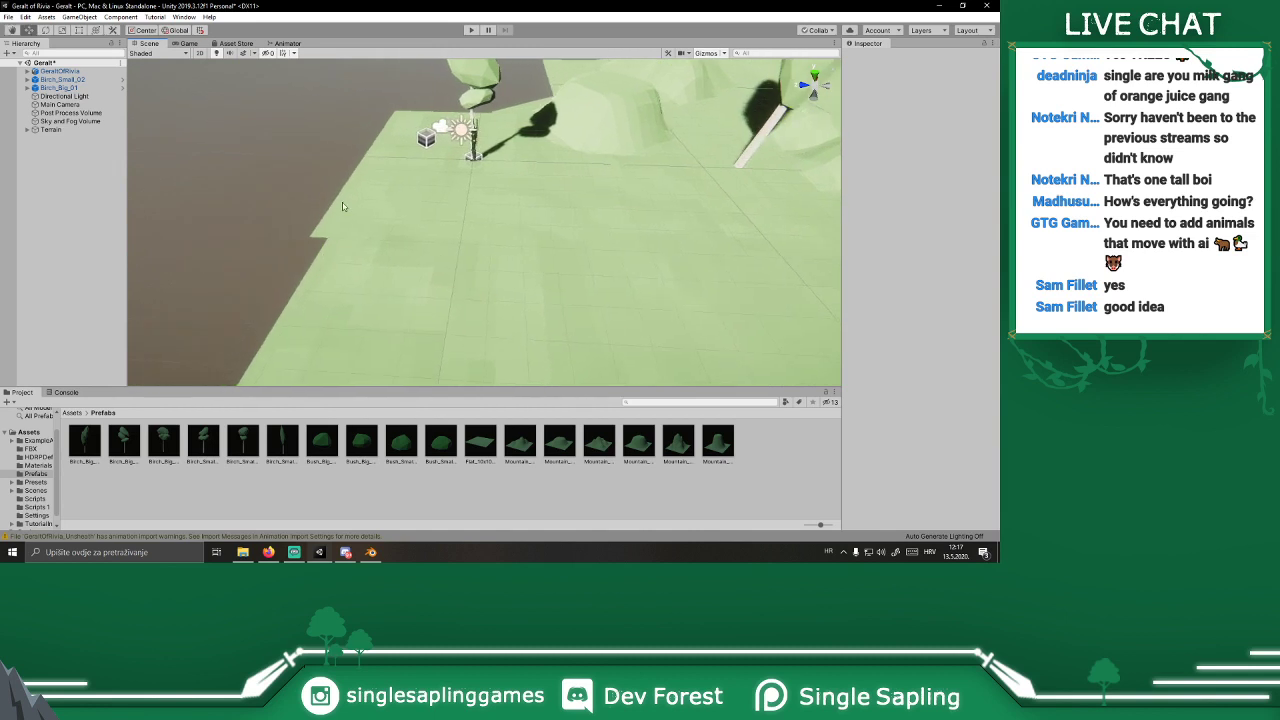
pyautogui.click(481, 87)
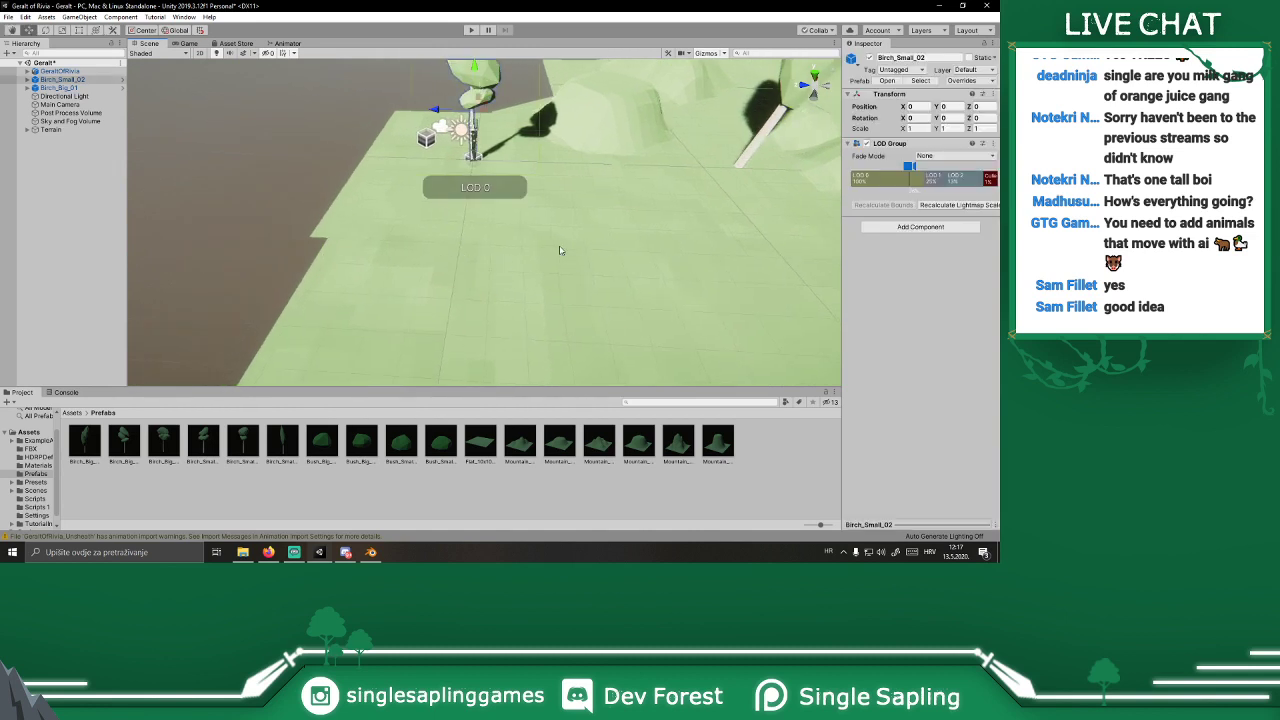
pyautogui.moveTo(446, 238); pyautogui.dragTo(482, 230, button='right')
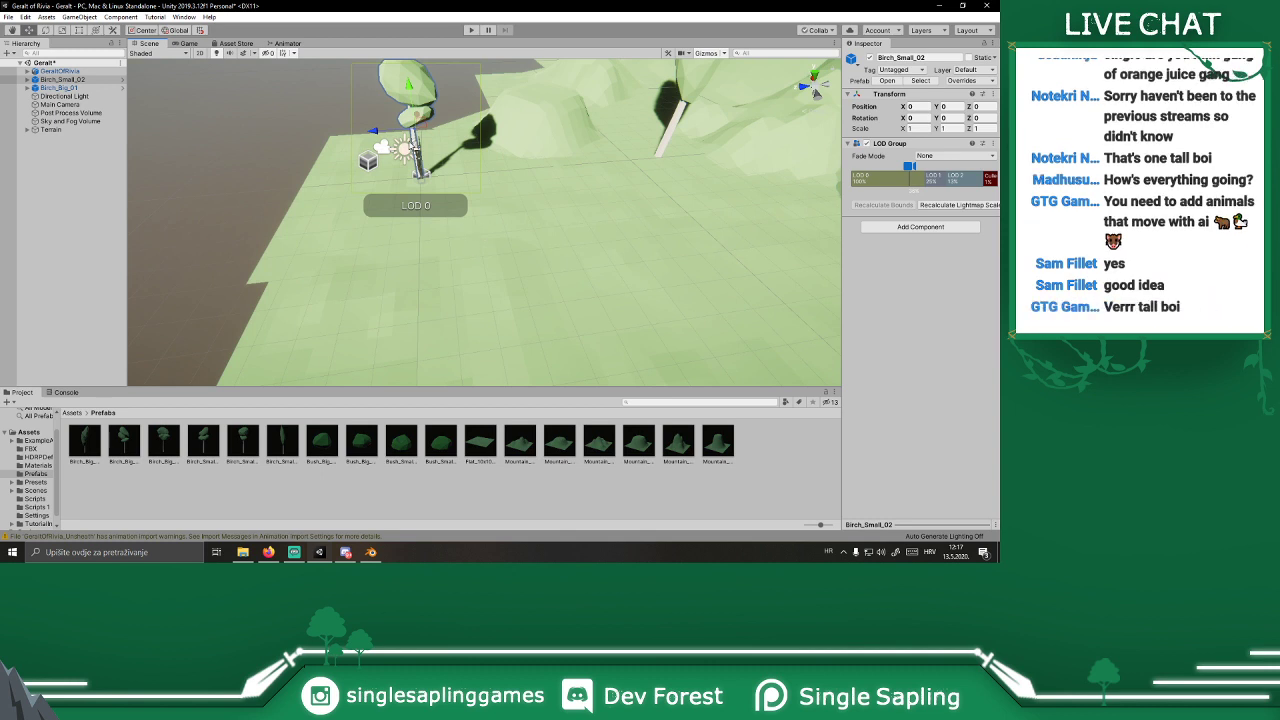
pyautogui.moveTo(378, 132); pyautogui.dragTo(757, 205)
# Step: Place three Birch_Small_03 trees on the ground around Geralt and preview the Game view
pyautogui.moveTo(615, 196); pyautogui.dragTo(656, 175, button='right')
pyautogui.moveTo(282, 440); pyautogui.dragTo(533, 172)
pyautogui.click(188, 43)
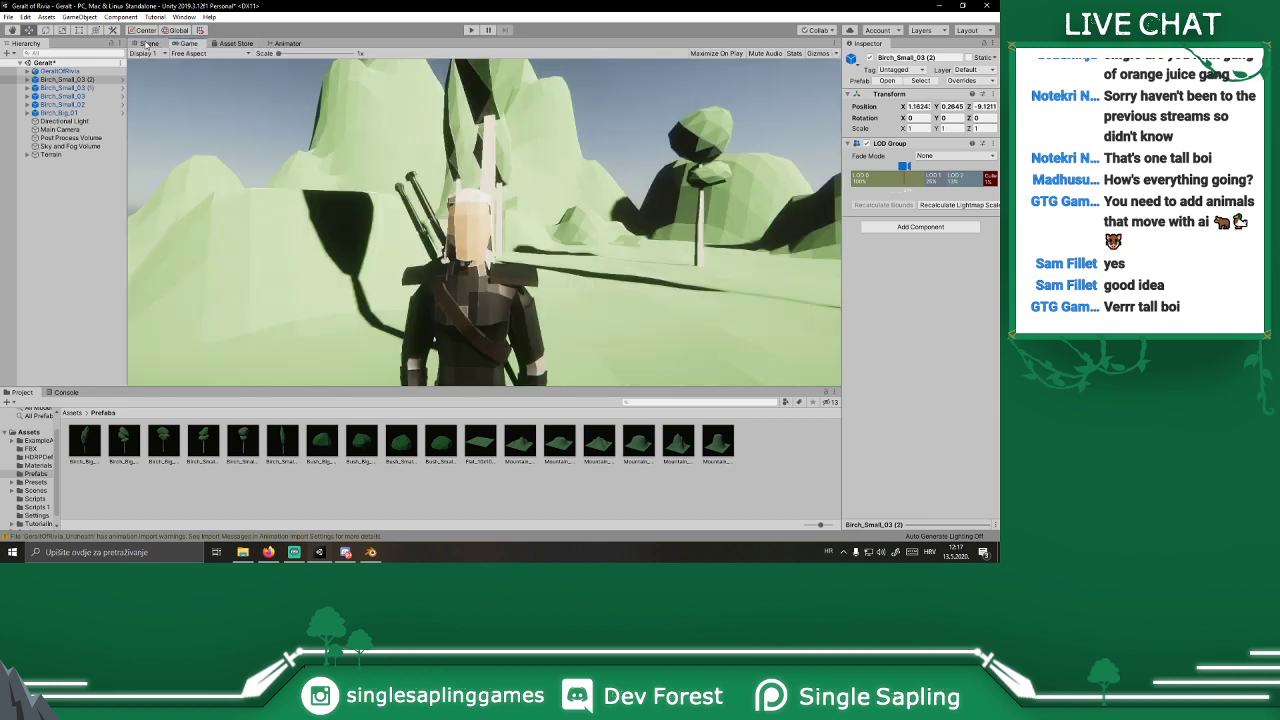
# Step: Move Birch_Small_03 (2) to about -4.18 on X and -12.63 on Z, and check it in the Game view
pyautogui.click(147, 44)
pyautogui.moveTo(493, 190); pyautogui.dragTo(490, 138, button='right')
pyautogui.keyDown('alt'); pyautogui.moveTo(490, 138); pyautogui.dragTo(710, 162); pyautogui.keyUp('alt')
pyautogui.moveTo(710, 162); pyautogui.dragTo(750, 158, button='right')
pyautogui.click(188, 43)
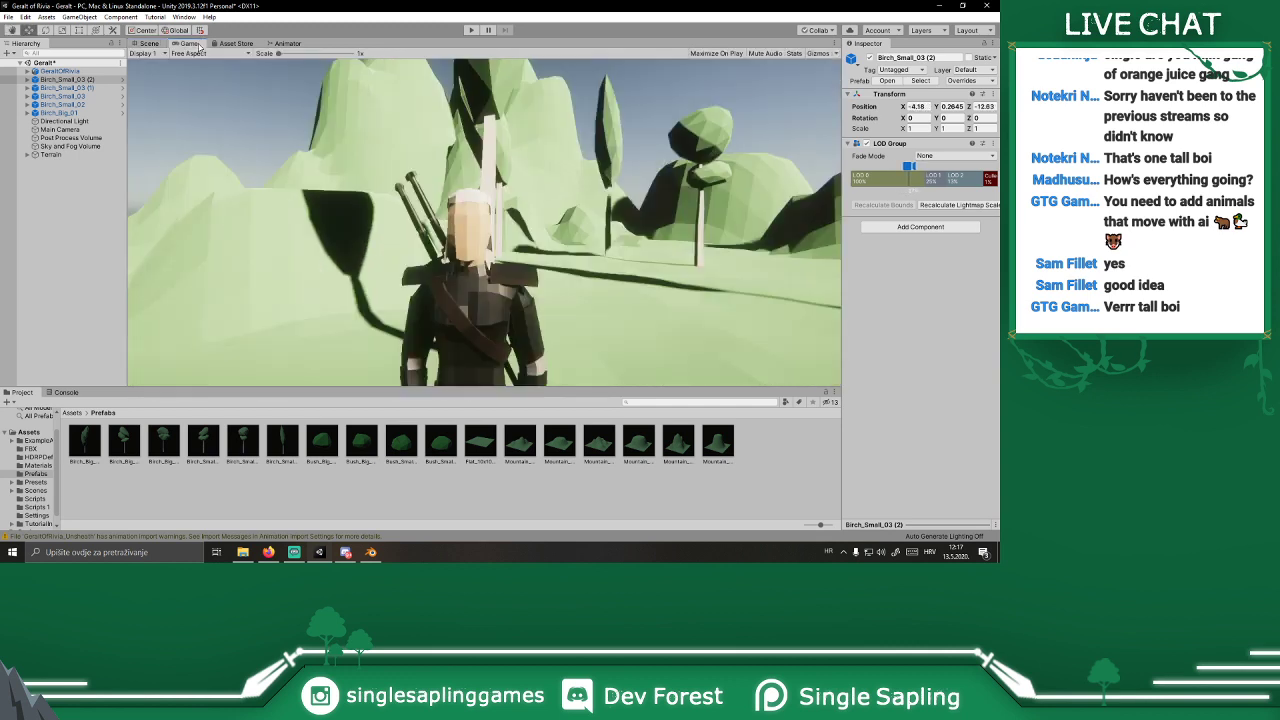
# Step: Move Birch_Small_03 (1), the tree near Geralt, to about 2.79 on X and -2.49 on Z
pyautogui.click(148, 43)
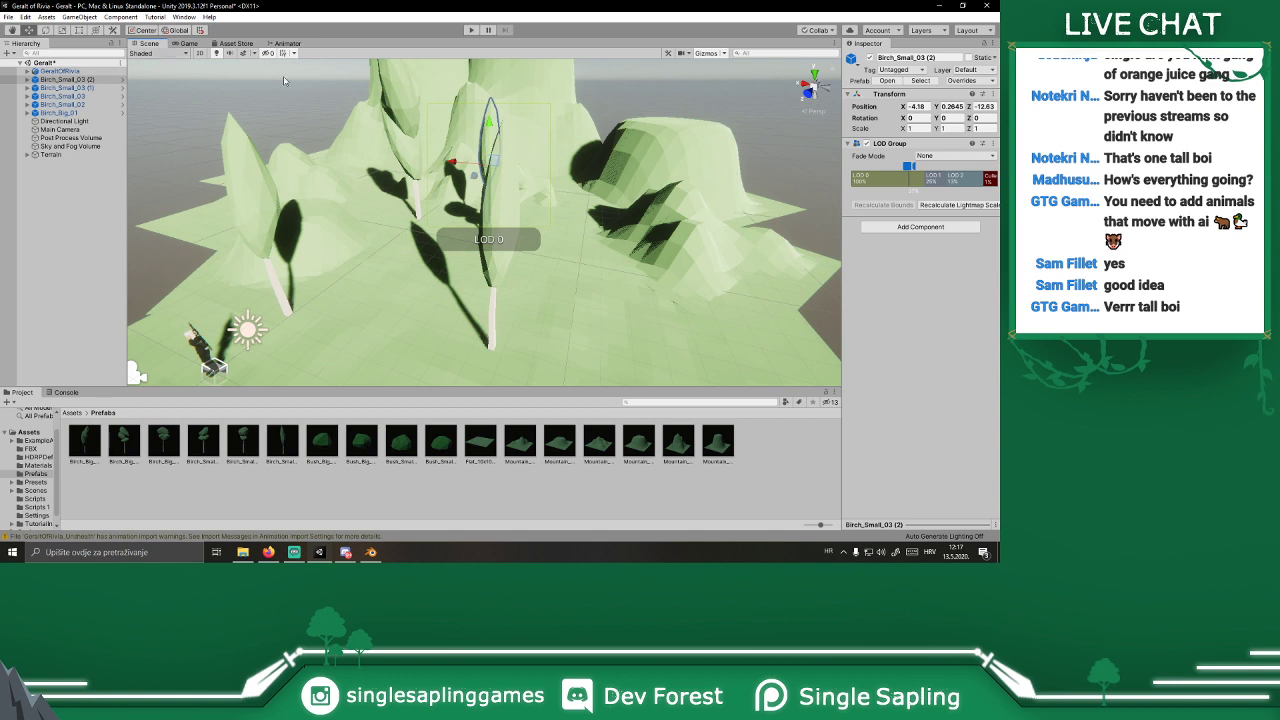
pyautogui.click(277, 297)
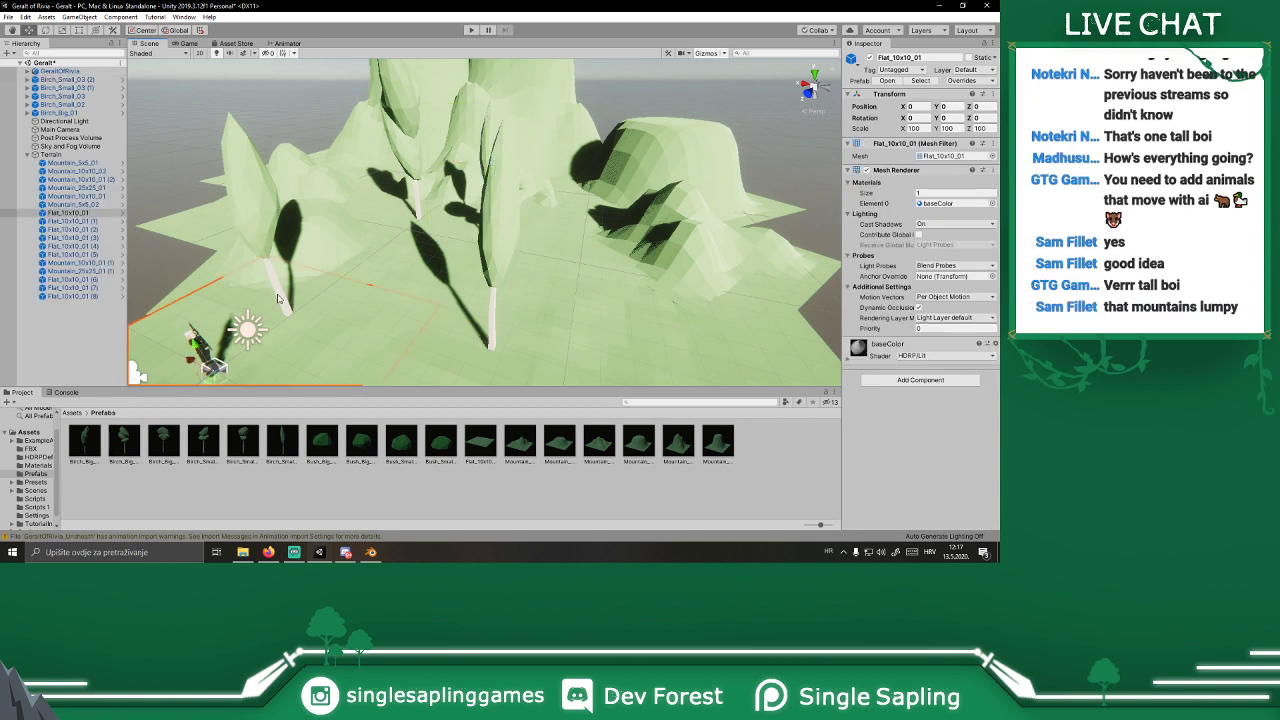
pyautogui.click(280, 293)
pyautogui.moveTo(241, 229); pyautogui.dragTo(185, 208)
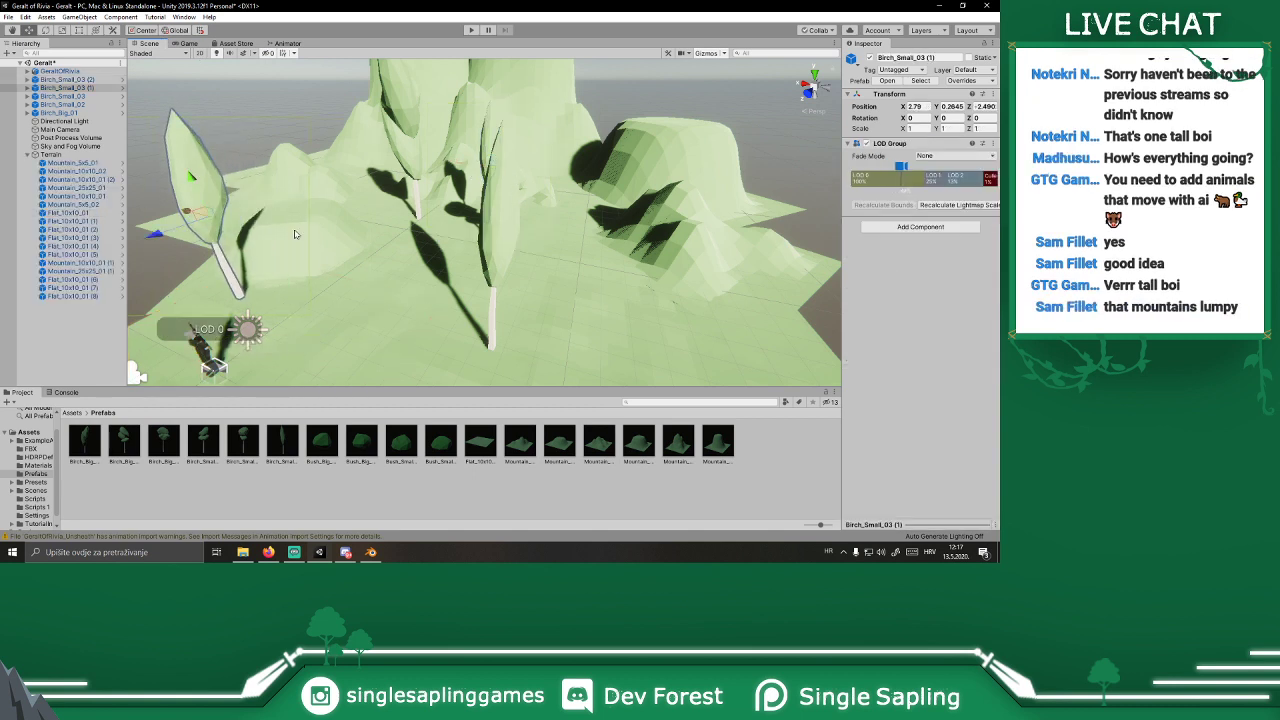
# Step: Place two more Birch_Small_02 trees, another Birch_Small_03 and a Birch_Big_02 across the ground, and preview the Game view
pyautogui.moveTo(370, 282); pyautogui.dragTo(395, 297, button='right')
pyautogui.moveTo(247, 450); pyautogui.dragTo(578, 296)
pyautogui.moveTo(520, 290); pyautogui.dragTo(548, 318, button='right')
pyautogui.moveTo(243, 446); pyautogui.dragTo(568, 205)
pyautogui.press('e')
pyautogui.moveTo(289, 453); pyautogui.dragTo(530, 190)
pyautogui.moveTo(118, 443); pyautogui.dragTo(515, 145)
pyautogui.click(183, 44)
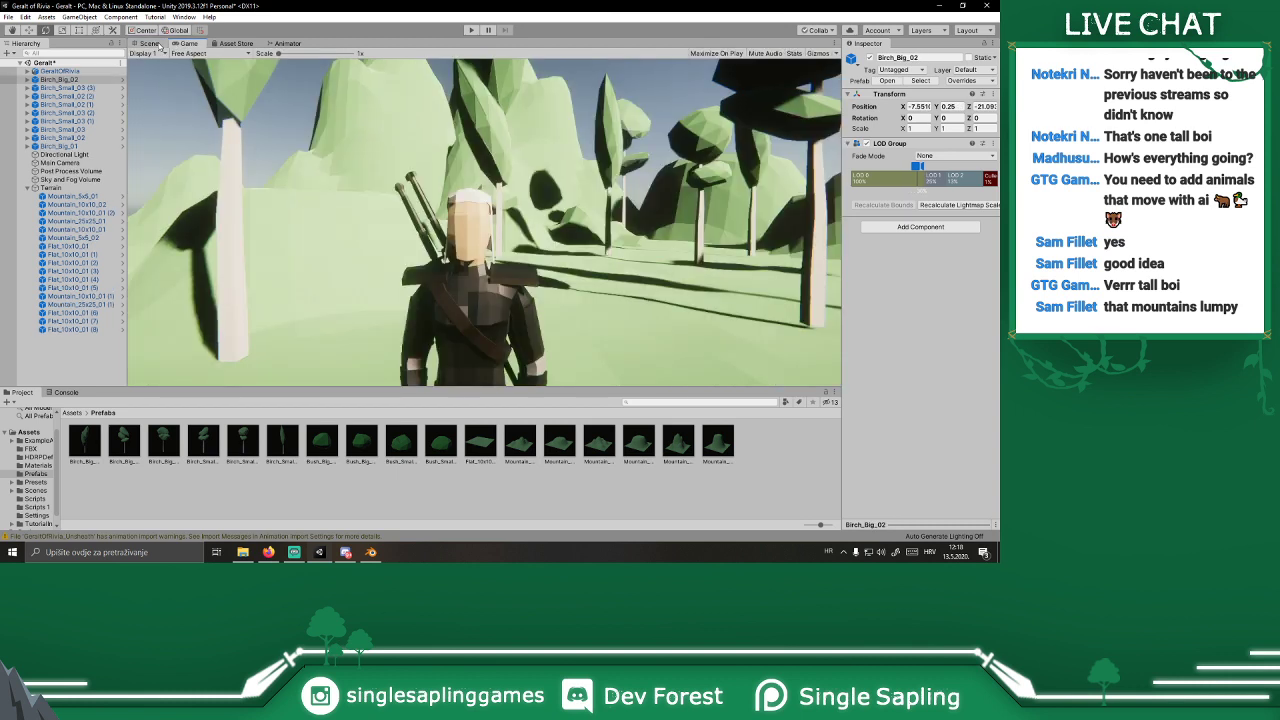
# Step: Place two Birch_Big_03 trees near the mountains and hill, rotating the second about -127° on Y, and preview the Game view
pyautogui.click(159, 46)
pyautogui.moveTo(351, 199); pyautogui.dragTo(414, 161, button='right')
pyautogui.keyDown('alt'); pyautogui.moveTo(413, 161); pyautogui.dragTo(512, 226); pyautogui.keyUp('alt')
pyautogui.moveTo(512, 226); pyautogui.dragTo(500, 230, button='right')
pyautogui.moveTo(164, 441); pyautogui.dragTo(438, 228)
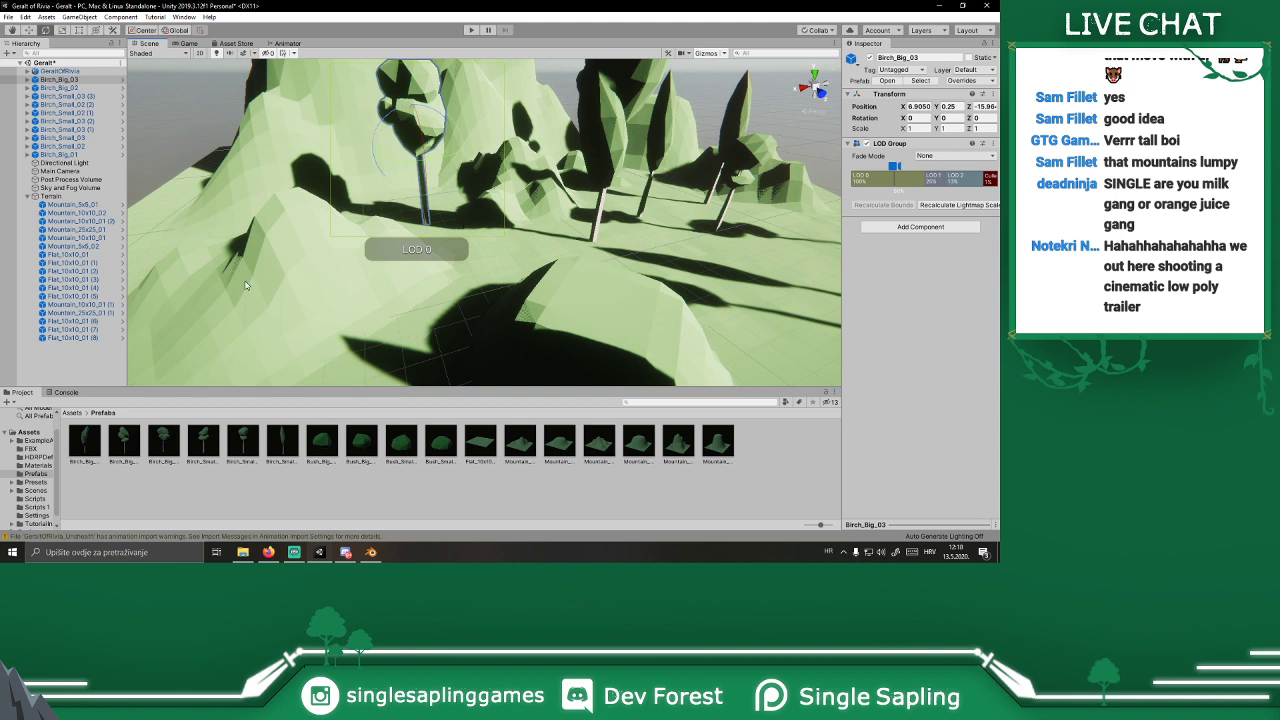
pyautogui.moveTo(157, 463); pyautogui.dragTo(600, 235)
pyautogui.click(186, 44)
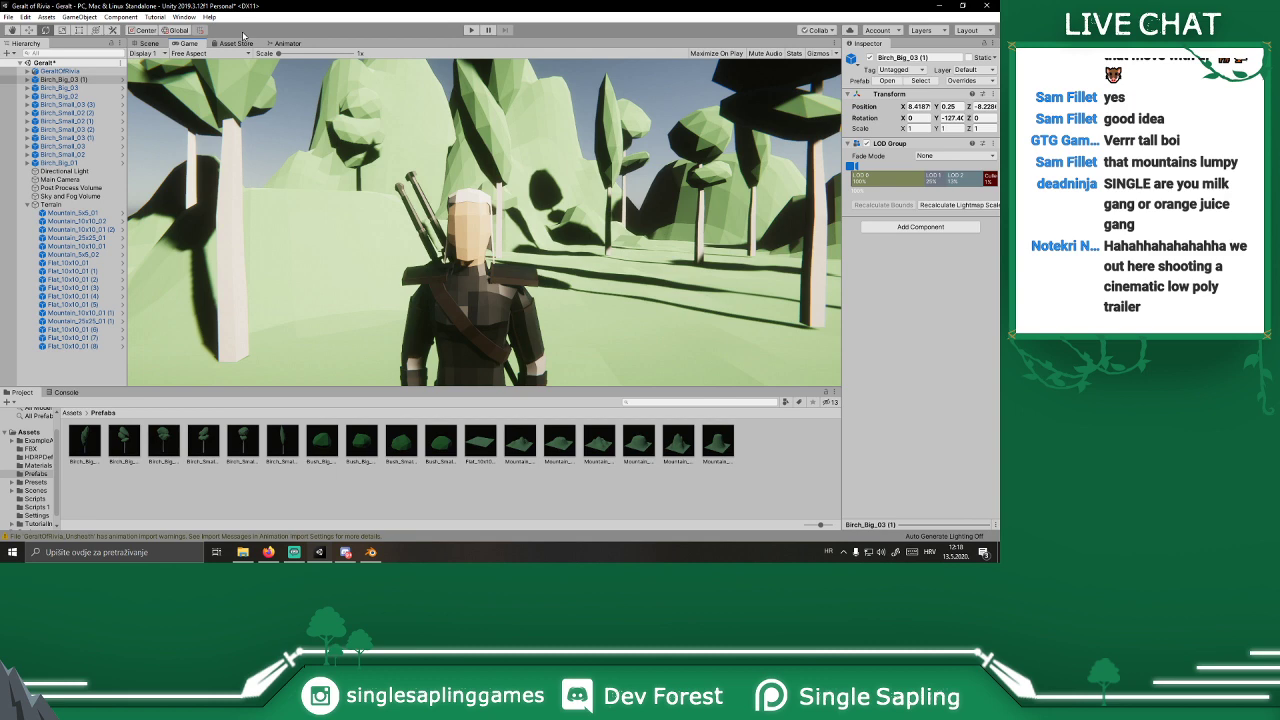
# Step: Examine the tree layout in the Scene and Game views and check the Main Camera's framing of Geralt
pyautogui.click(161, 44)
pyautogui.moveTo(540, 220); pyautogui.dragTo(714, 124, button='right')
pyautogui.click(714, 124)
pyautogui.click(190, 44)
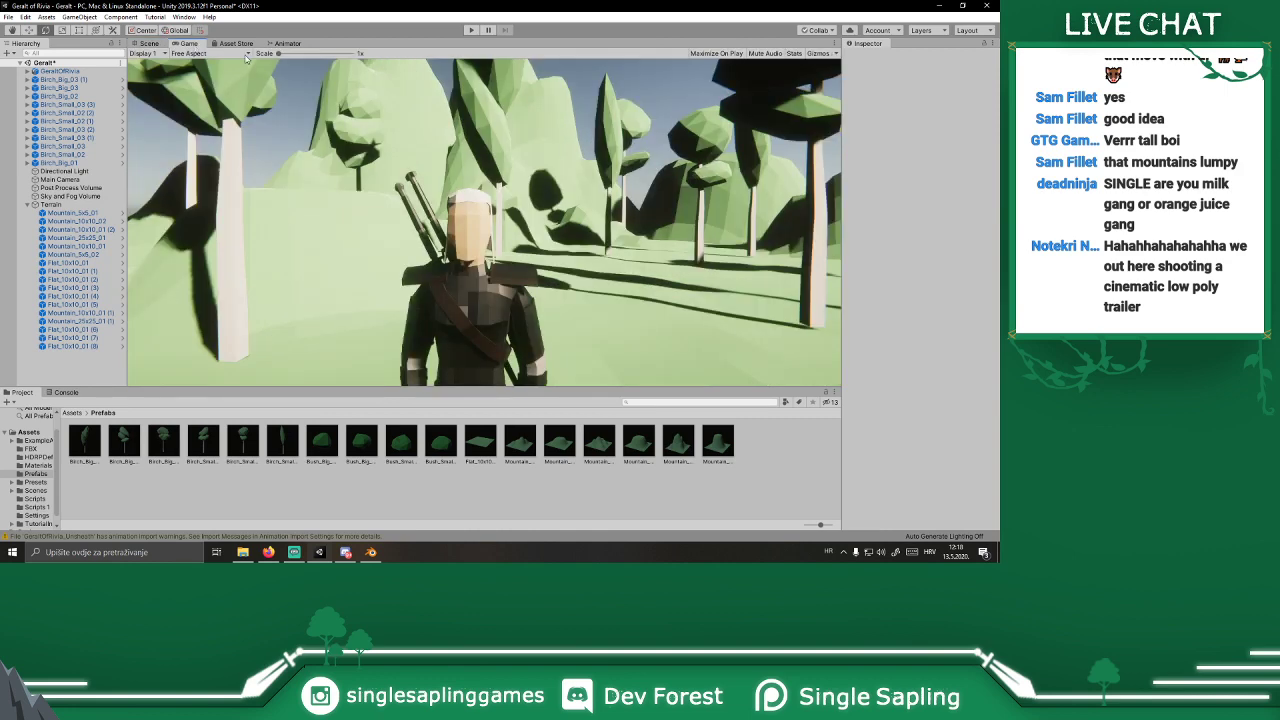
pyautogui.click(148, 43)
pyautogui.scroll(-3, 374, 130)
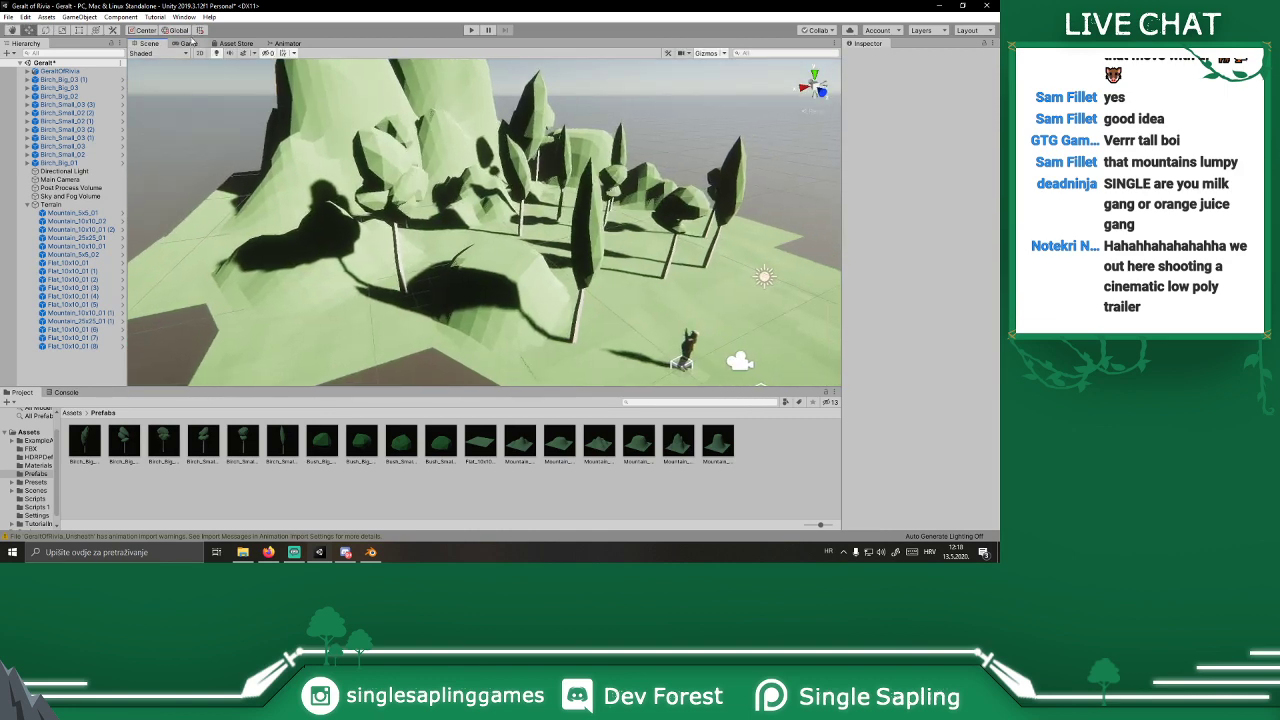
pyautogui.click(188, 43)
pyautogui.click(60, 179)
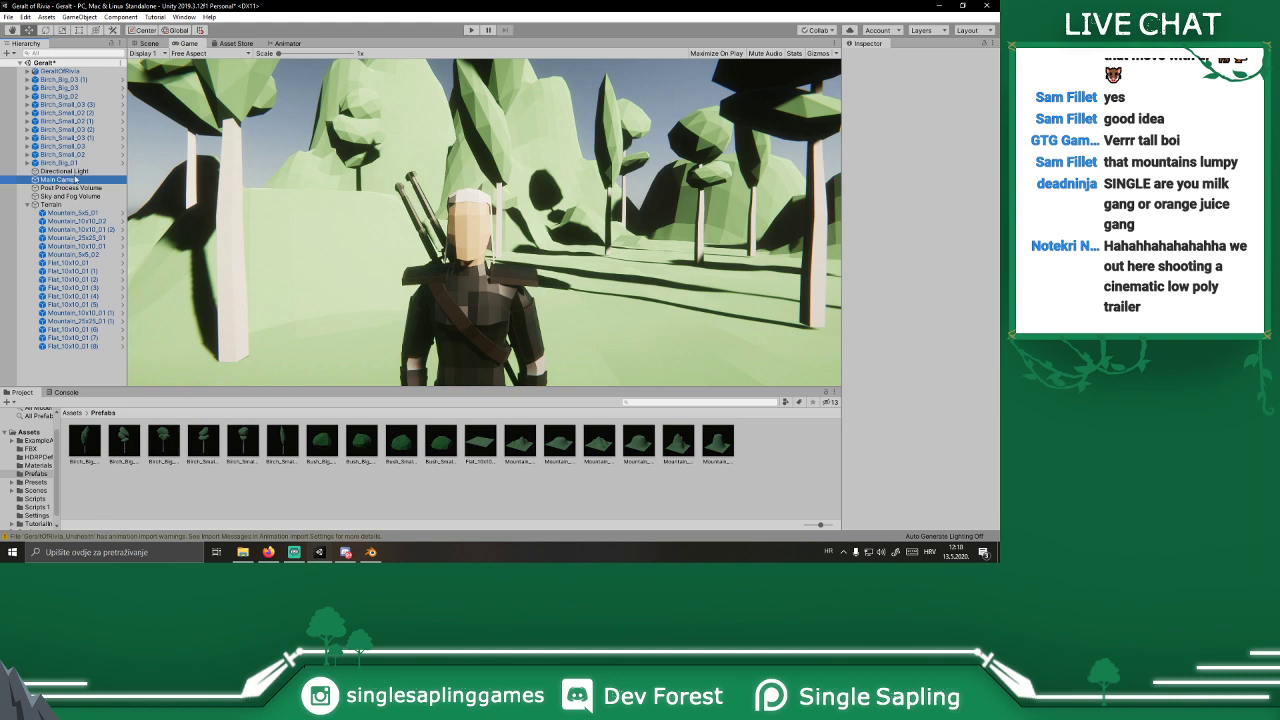
pyautogui.click(148, 43)
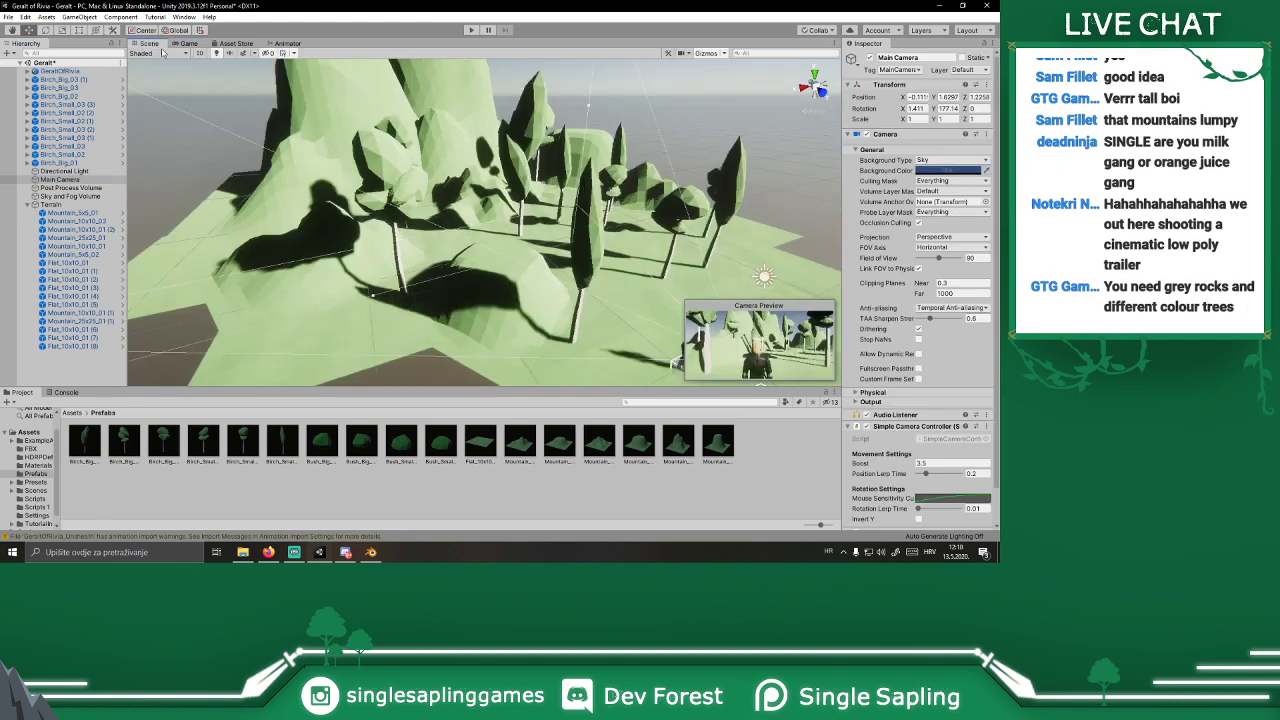
pyautogui.press('f')
pyautogui.keyDown('alt'); pyautogui.moveTo(532, 243); pyautogui.dragTo(208, 162); pyautogui.keyUp('alt')
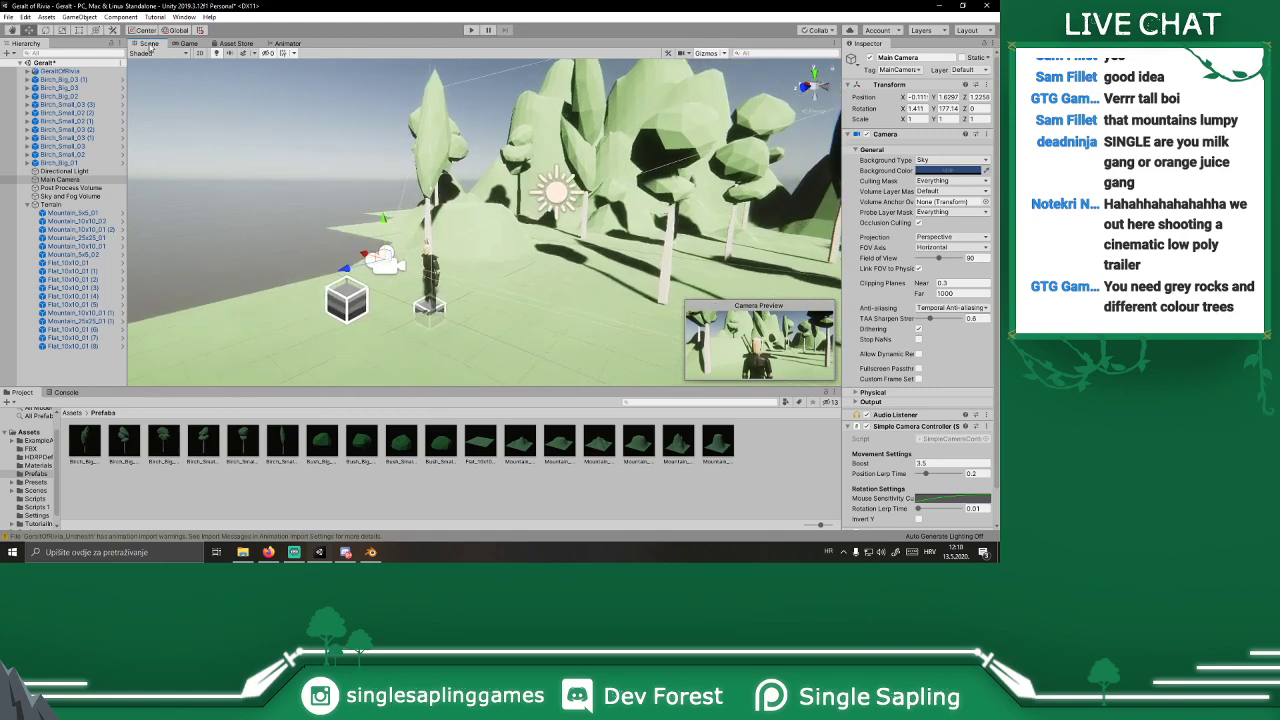
pyautogui.click(187, 43)
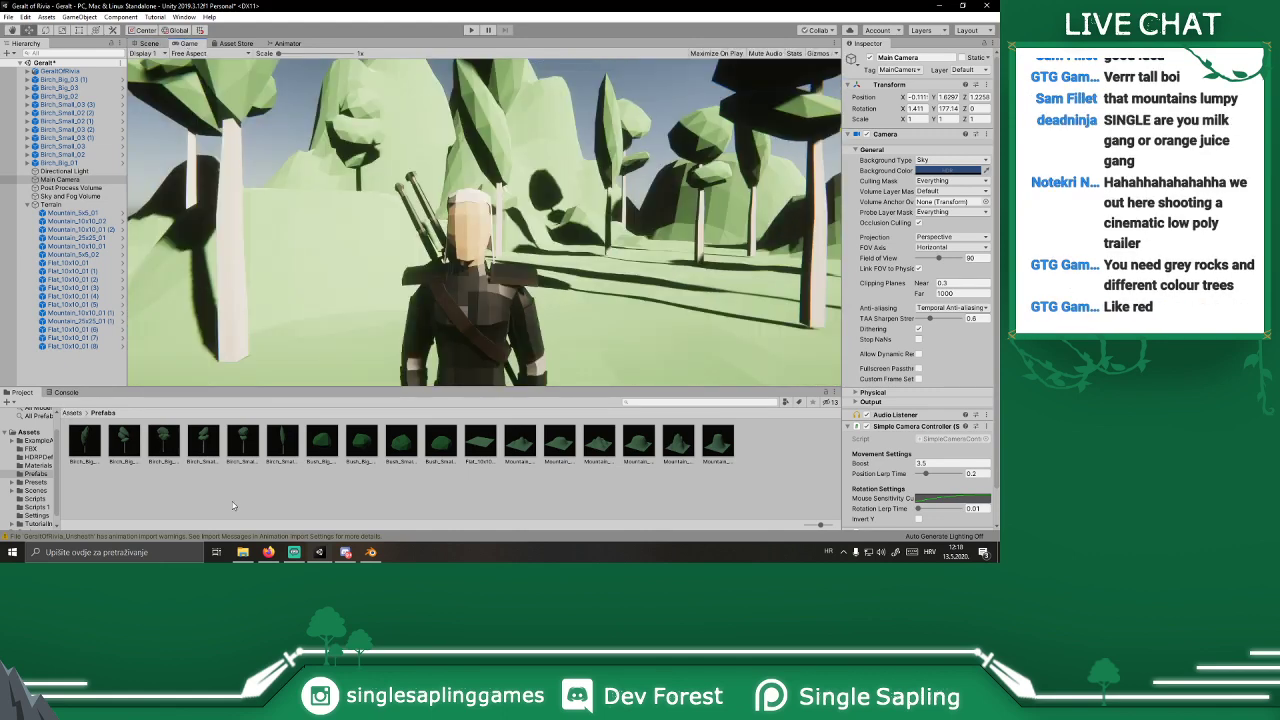
# Step: Import Pine_Big_01, Pine_Big_02, Pine_Big_03 and Pine_Small_01 from the ForestKit FBX folder in File Explorer into the project's FBX folder
pyautogui.click(244, 553)
pyautogui.click(243, 555)
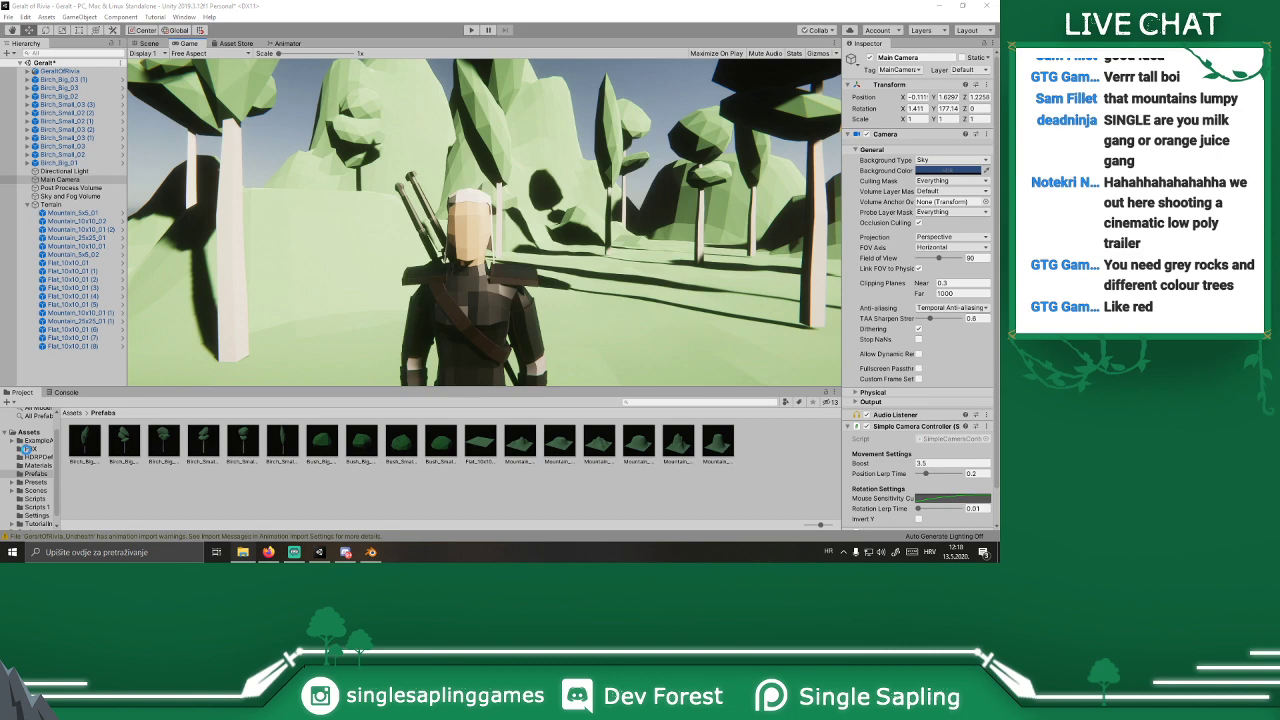
pyautogui.click(242, 556)
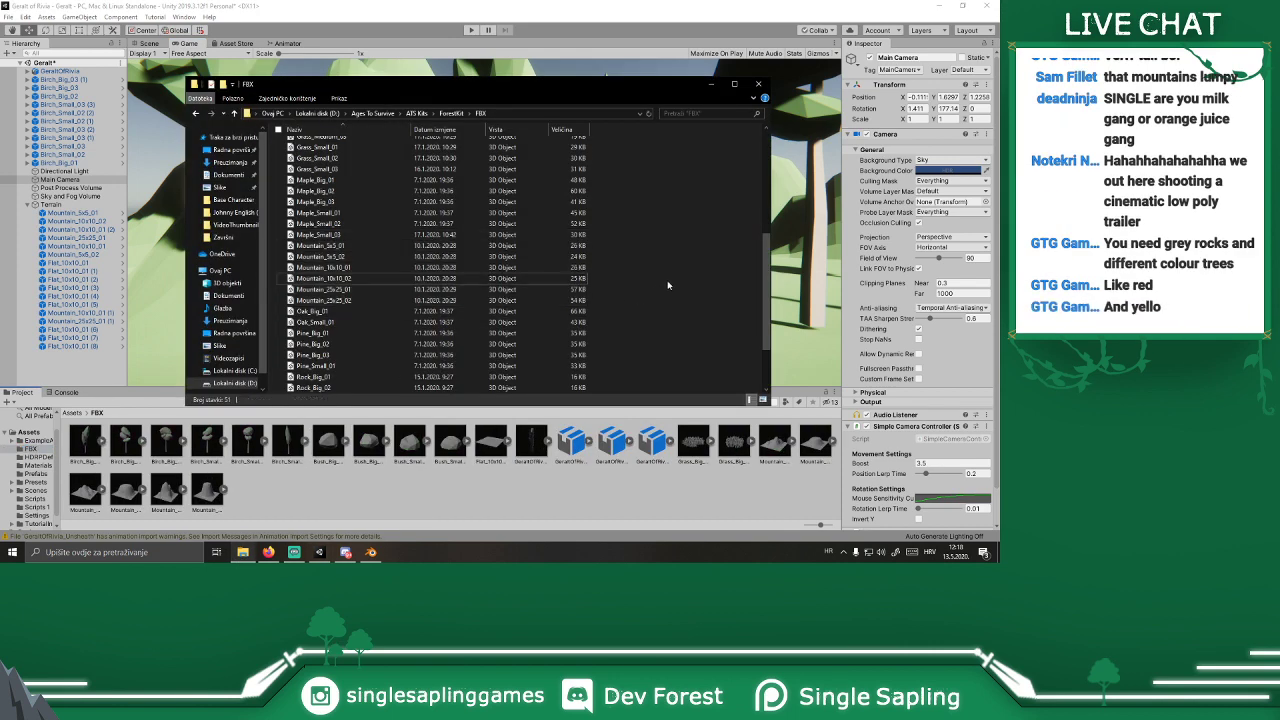
pyautogui.scroll(-2, 363, 208)
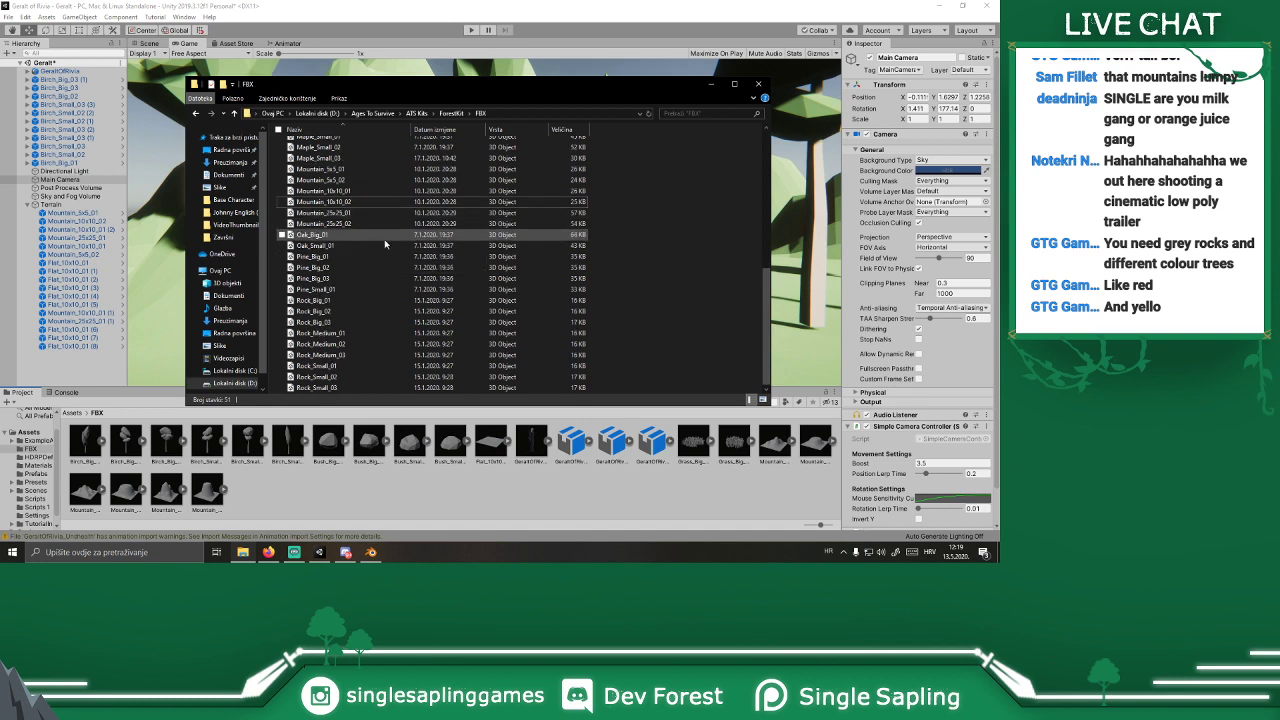
pyautogui.click(342, 246)
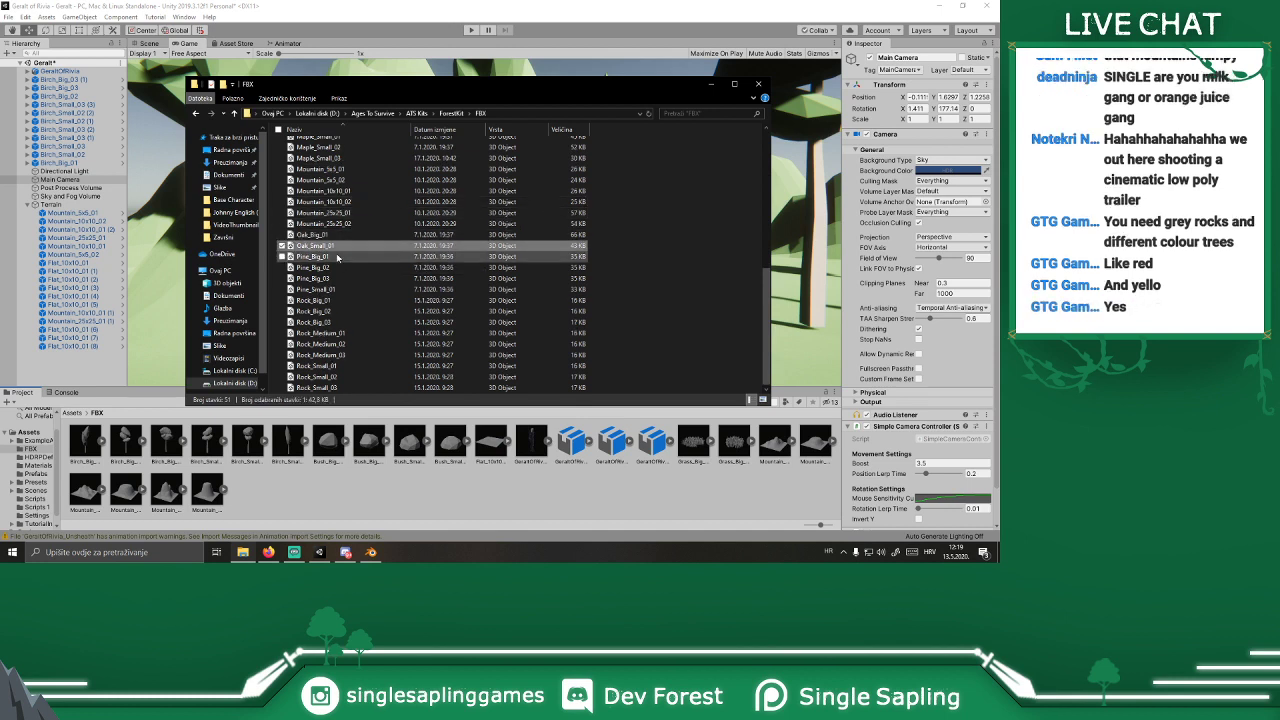
pyautogui.click(345, 278)
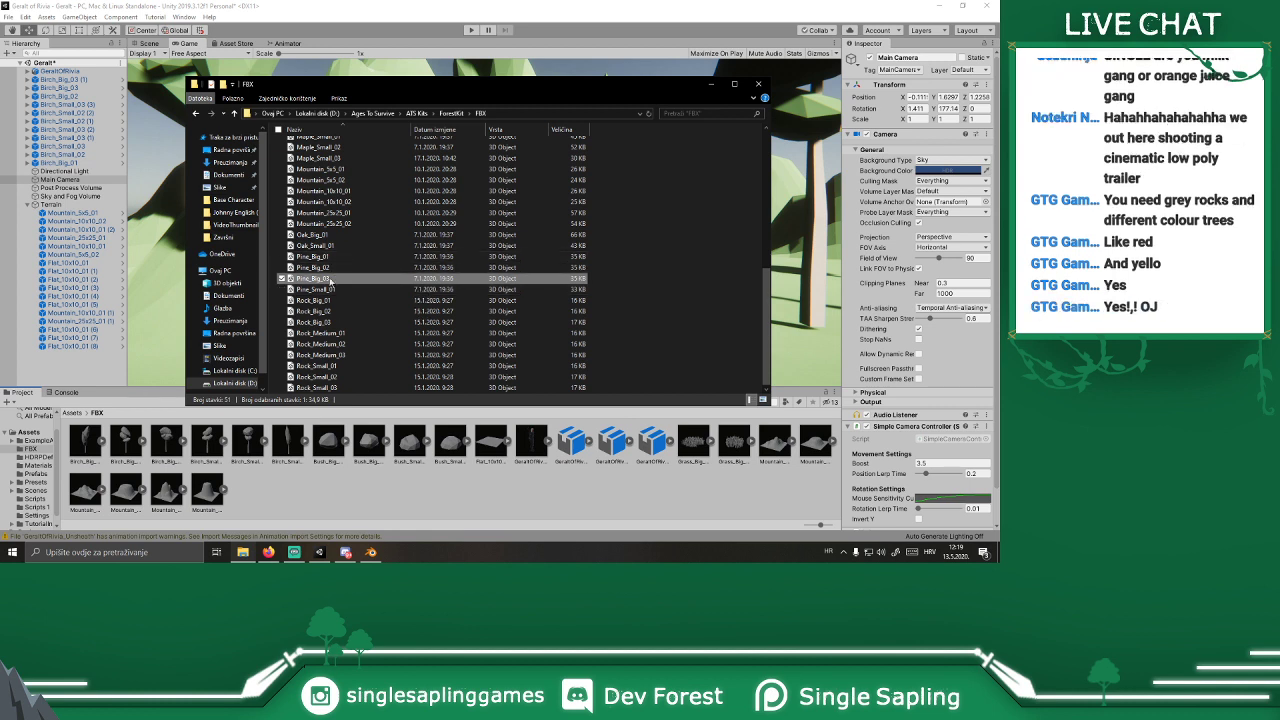
pyautogui.click(336, 291)
pyautogui.keyDown('shift'); pyautogui.click(336, 258); pyautogui.keyUp('shift')
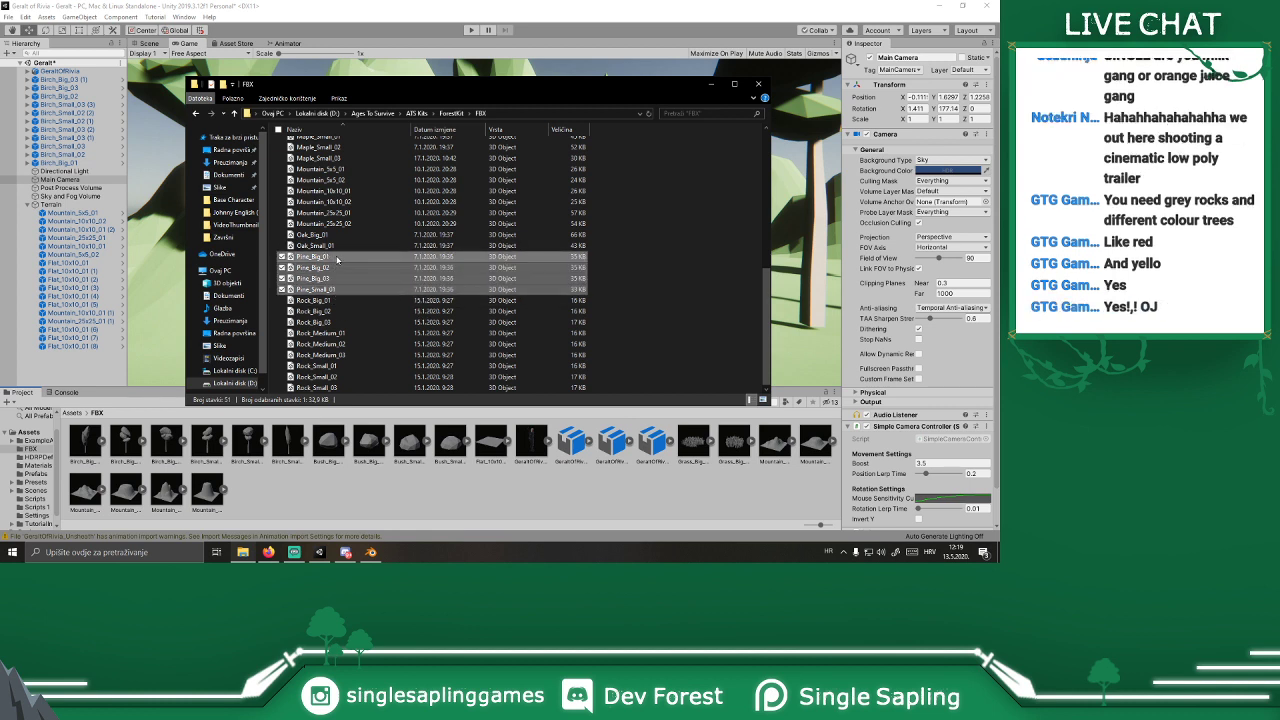
pyautogui.moveTo(326, 489); pyautogui.dragTo(322, 478)
# Step: Import all the big, medium and small Rock models from the ForestKit folder into the project's FBX folder
pyautogui.click(314, 300)
pyautogui.keyDown('shift'); pyautogui.click(320, 387); pyautogui.keyUp('shift')
pyautogui.moveTo(338, 362); pyautogui.dragTo(420, 483)
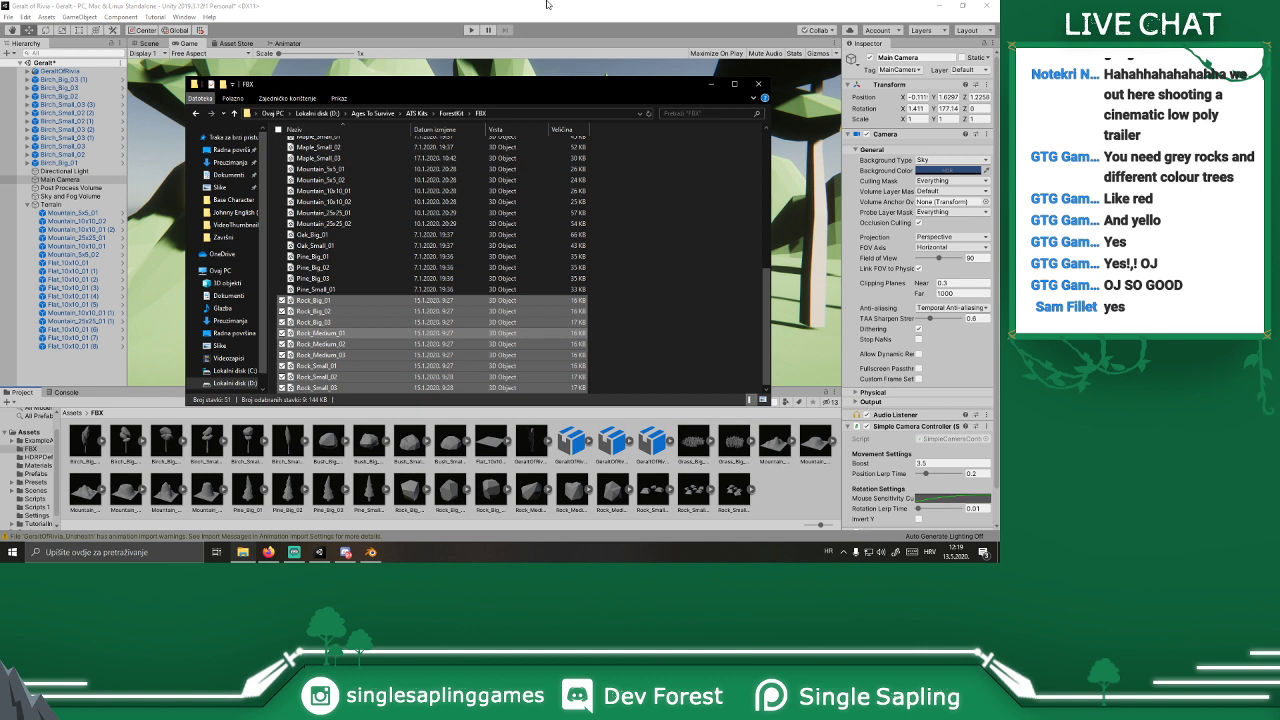
# Step: Import the three Maple_Big and three Maple_Small models into the project's FBX folder and return to Unity
pyautogui.scroll(4, 454, 334)
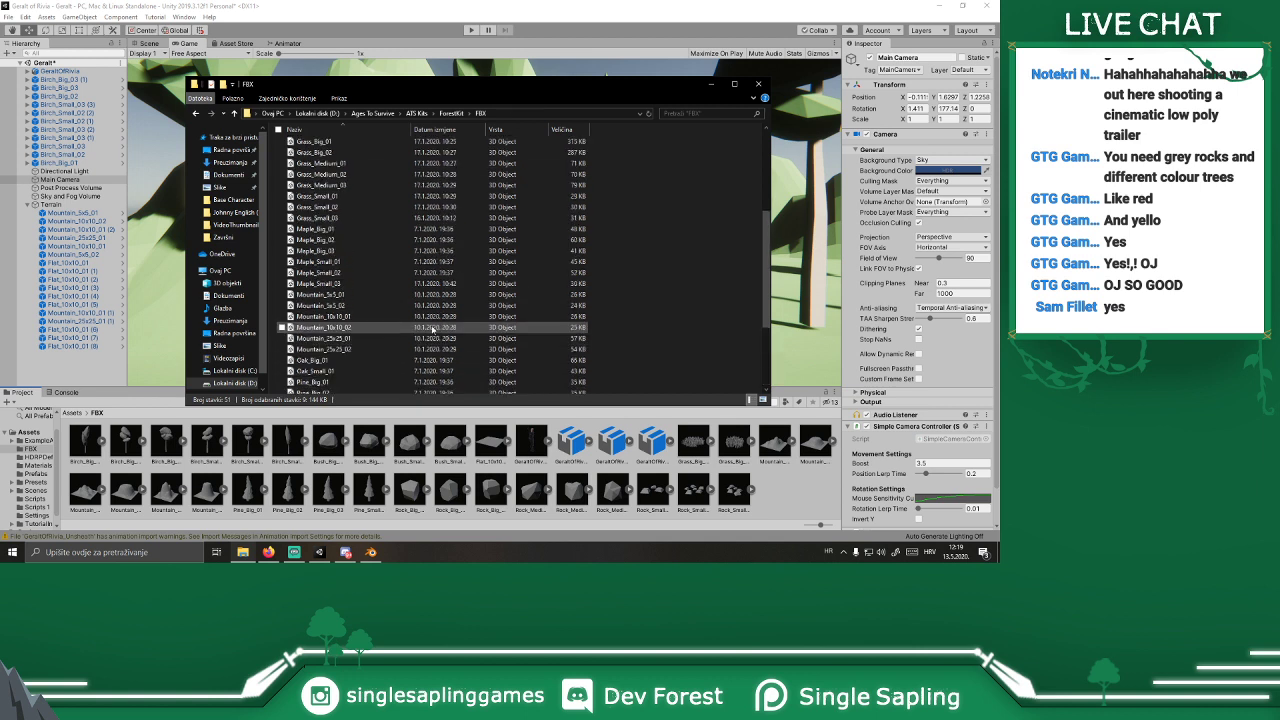
pyautogui.click(346, 229)
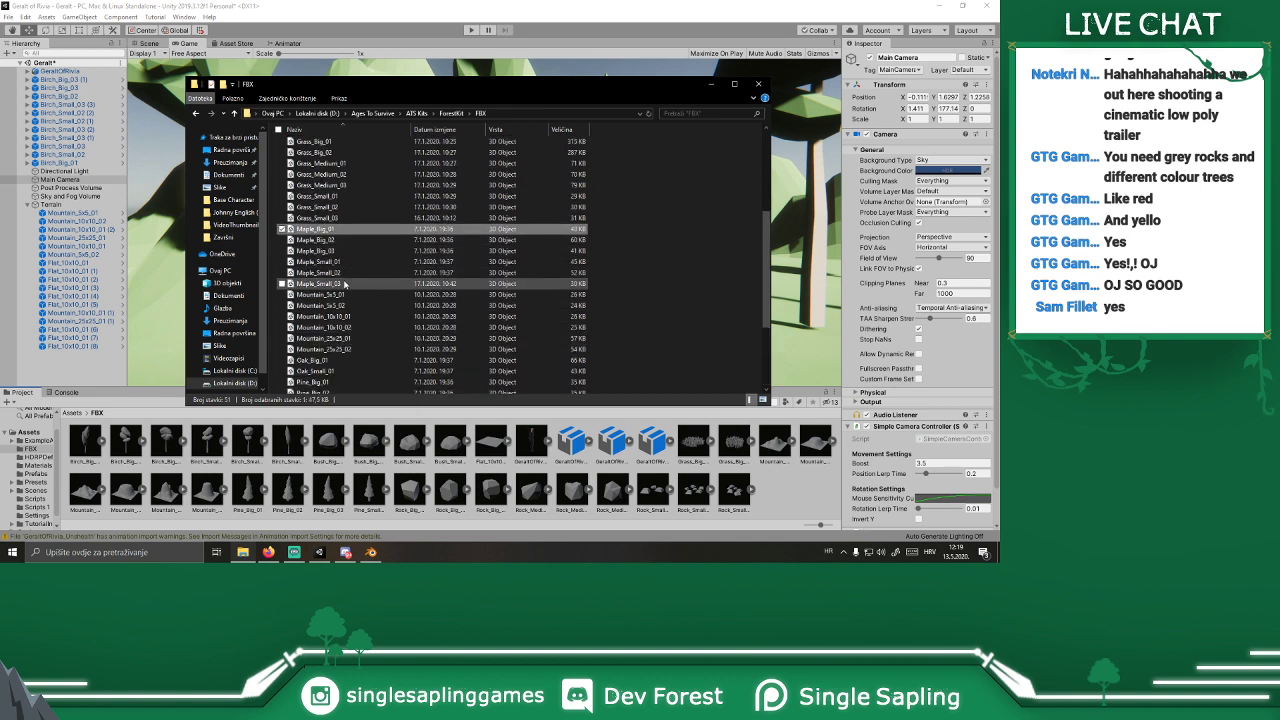
pyautogui.keyDown('shift'); pyautogui.click(345, 284); pyautogui.keyUp('shift')
pyautogui.moveTo(344, 242); pyautogui.dragTo(800, 502)
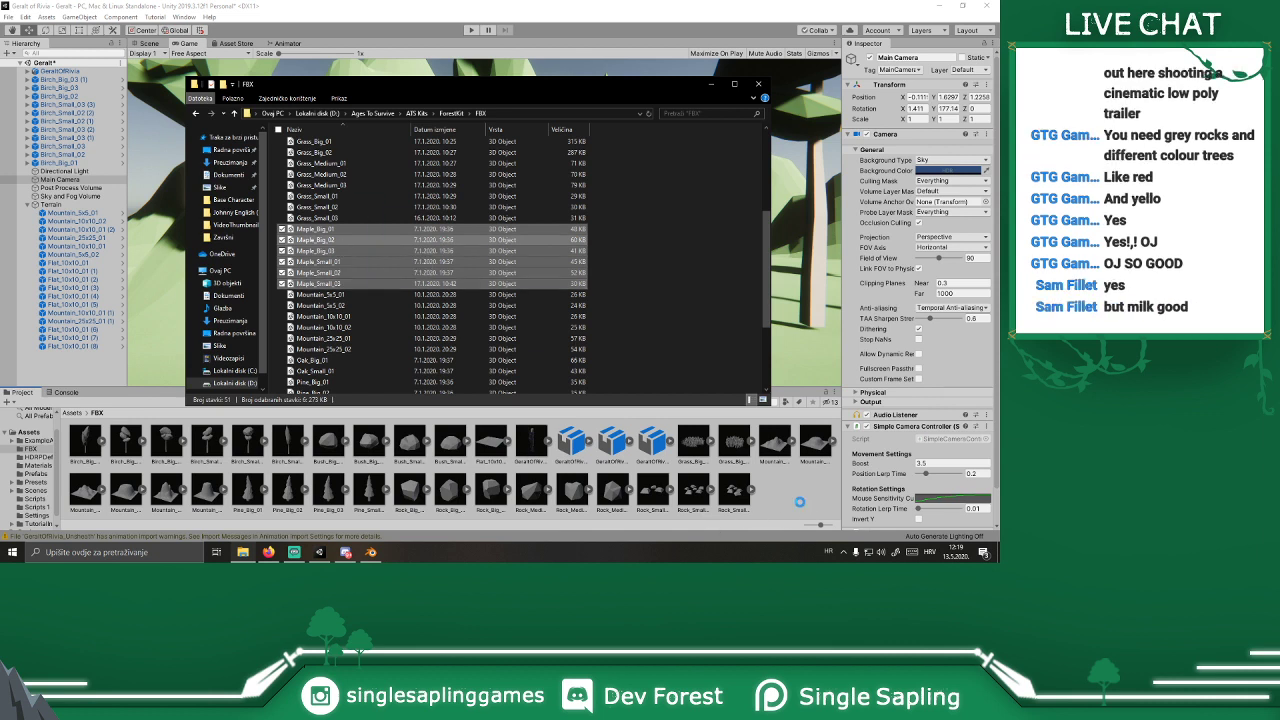
pyautogui.click(541, 5)
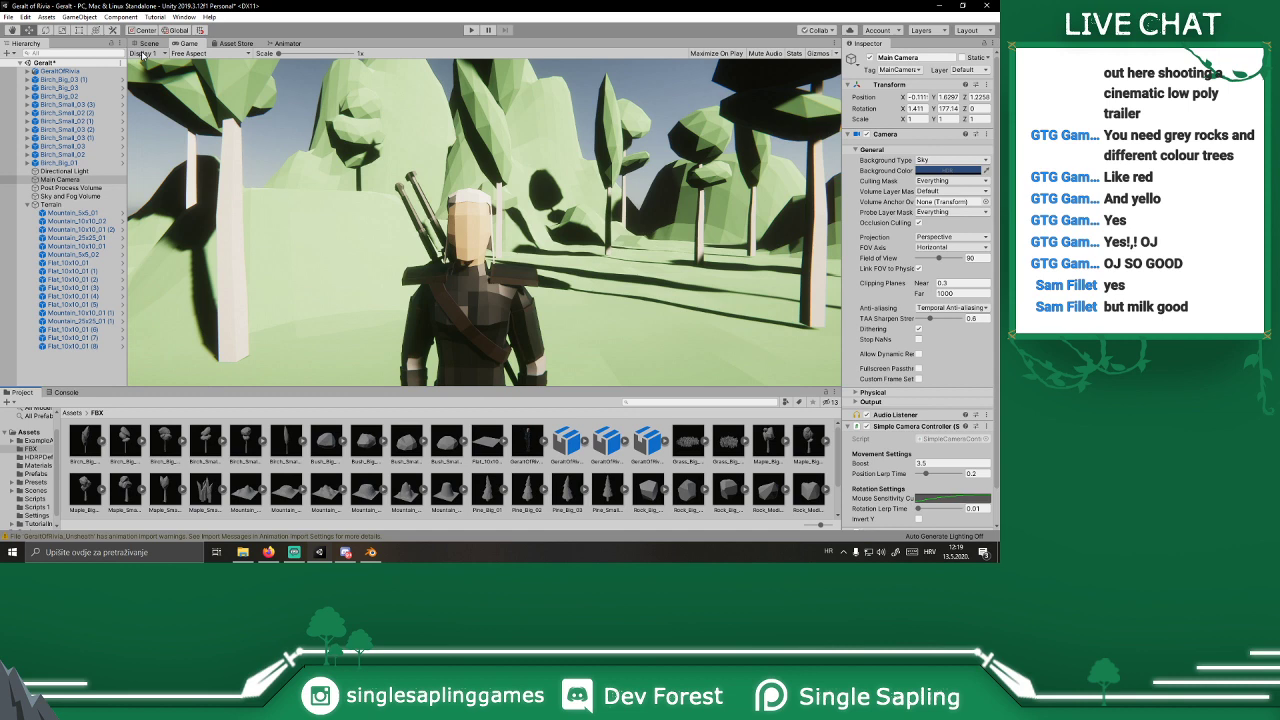
# Step: Examine the open ground and tree layout in the Scene view and compare it with the Game view
pyautogui.click(148, 43)
pyautogui.press('s')
pyautogui.moveTo(560, 268); pyautogui.dragTo(554, 318, button='right')
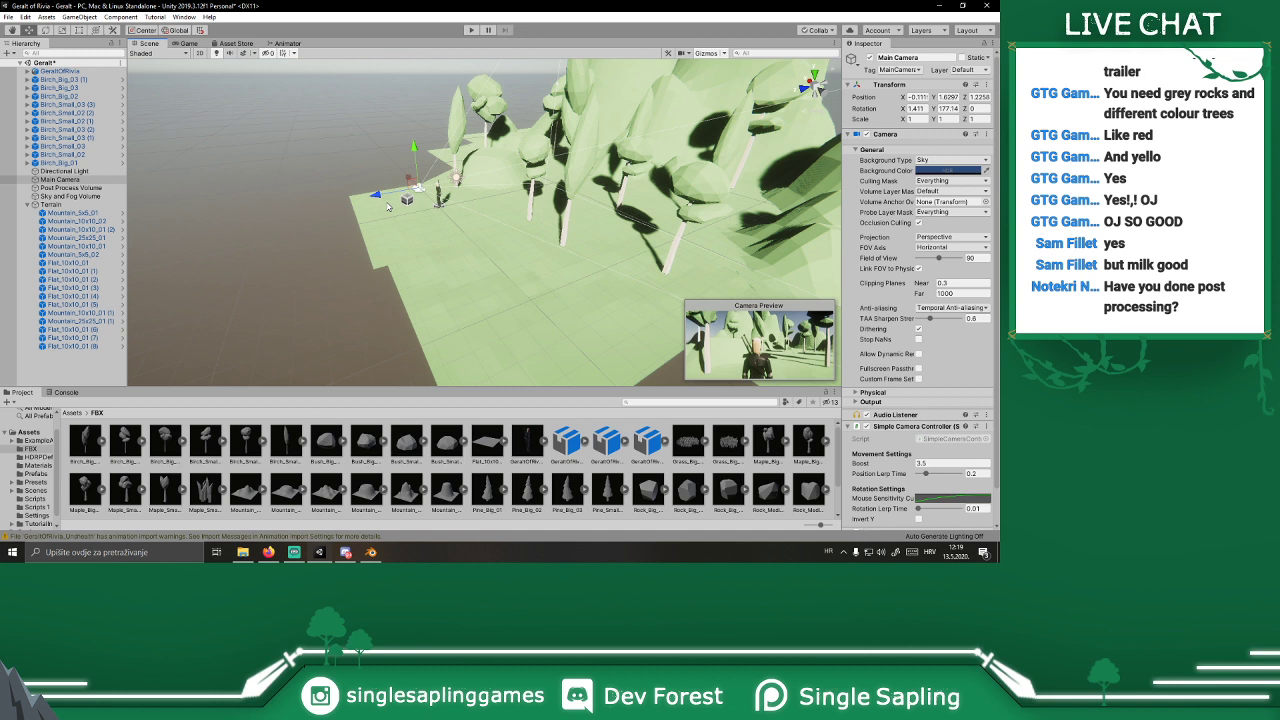
pyautogui.click(175, 44)
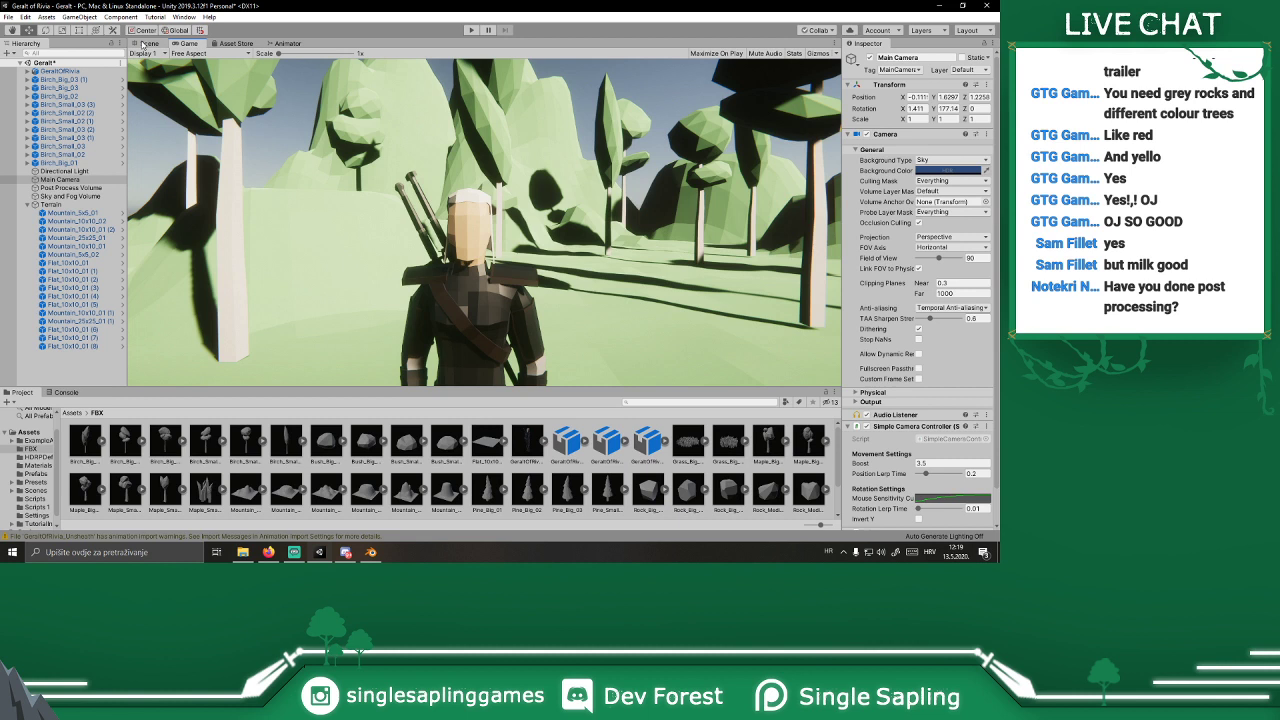
pyautogui.click(148, 44)
pyautogui.scroll(-3, 558, 236)
pyautogui.moveTo(558, 236); pyautogui.dragTo(530, 227, button='right')
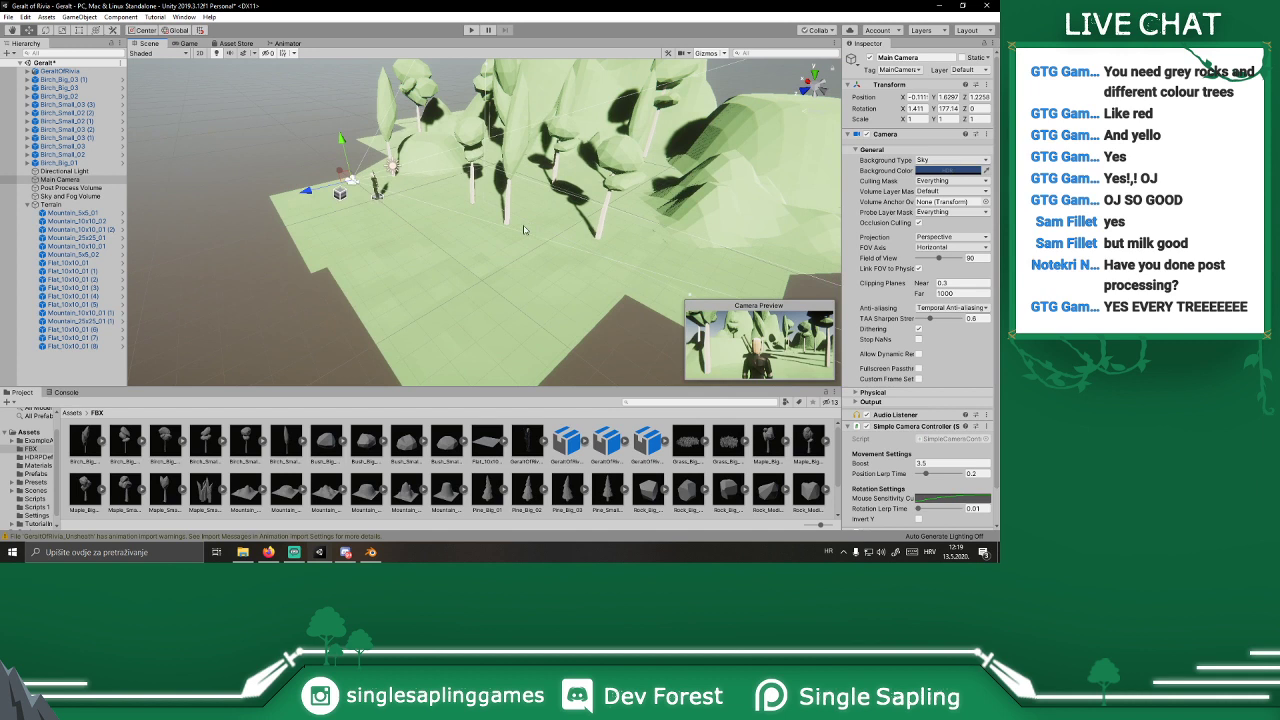
pyautogui.moveTo(472, 338); pyautogui.dragTo(490, 354, button='right')
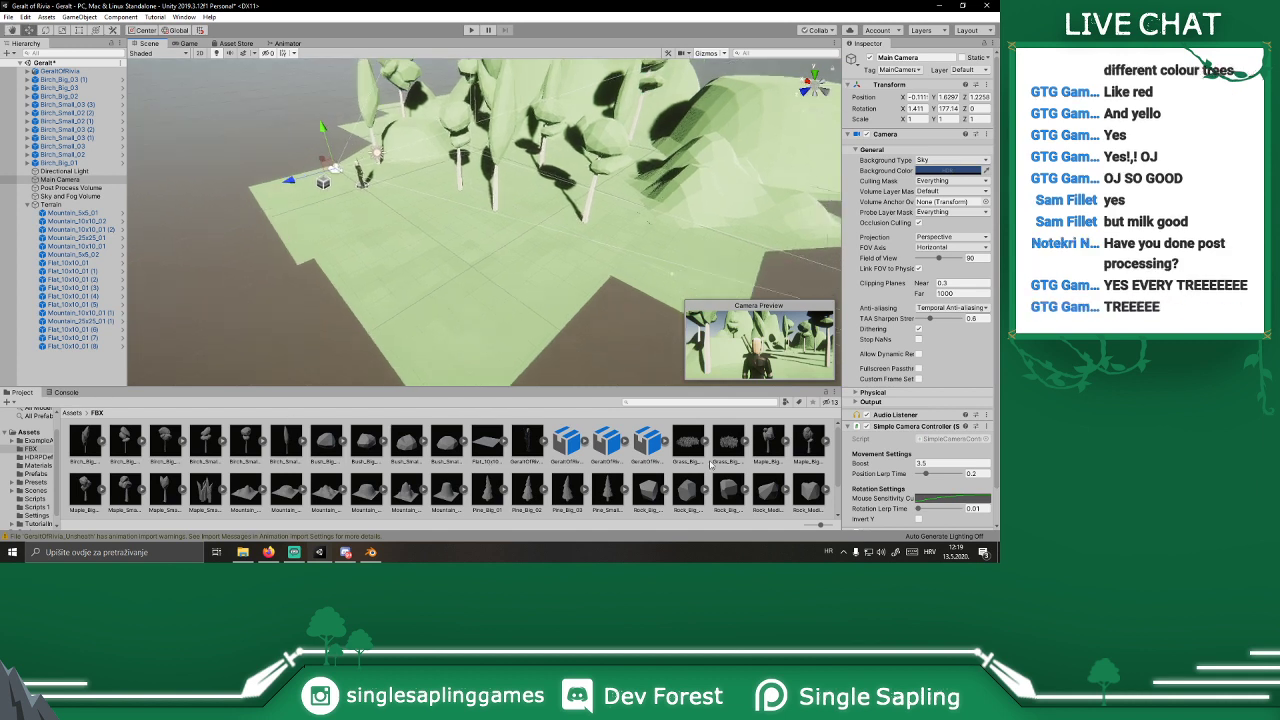
# Step: Place Maple_Big_01, Maple_Big_02, Maple_Big_03, Maple_Small_01 and Maple_Small_02 side by side on the open ground in front of the birches
pyautogui.moveTo(801, 463); pyautogui.dragTo(350, 268)
pyautogui.press('s')
pyautogui.moveTo(499, 302); pyautogui.dragTo(433, 178, button='right')
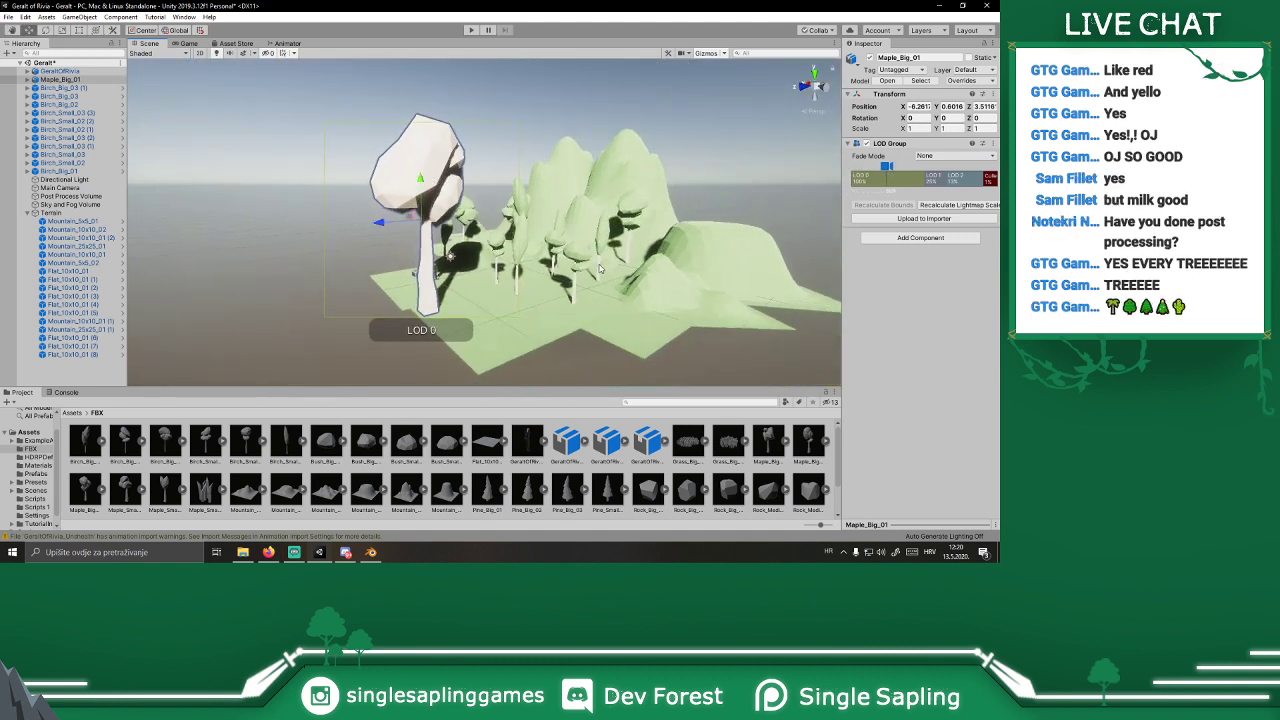
pyautogui.moveTo(800, 458); pyautogui.dragTo(541, 338)
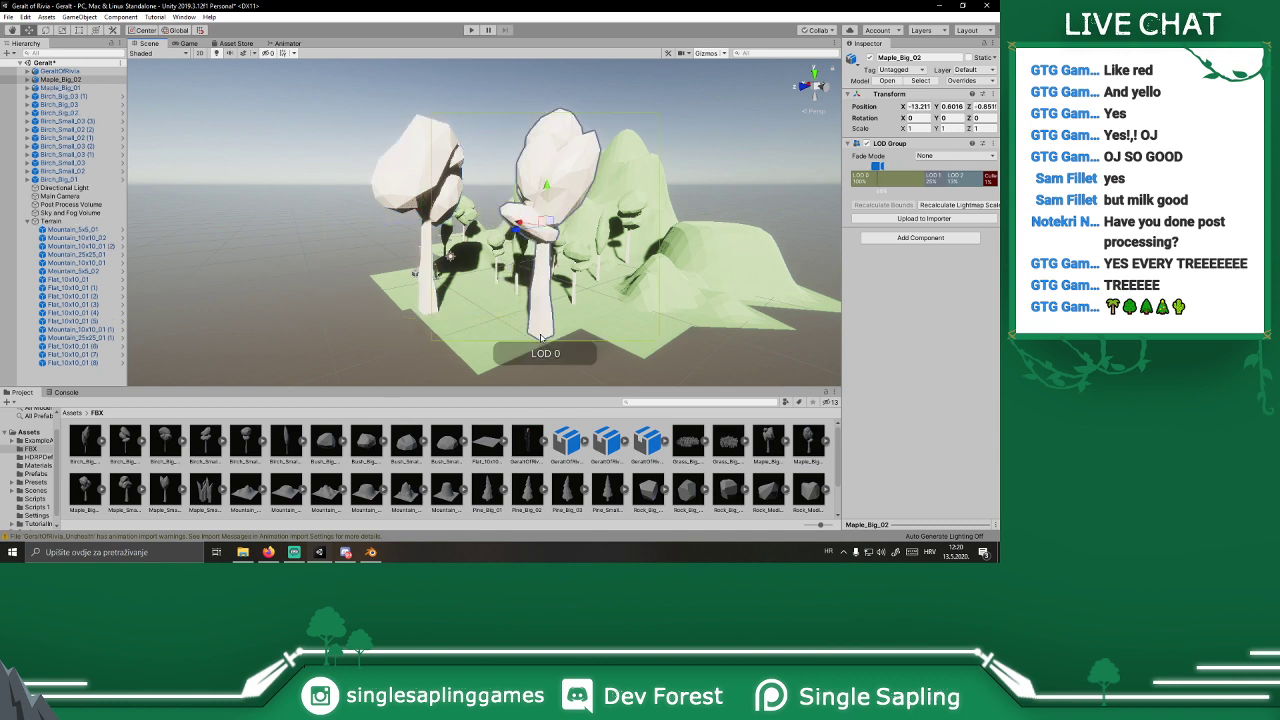
pyautogui.moveTo(84, 488); pyautogui.dragTo(470, 365)
pyautogui.moveTo(124, 489); pyautogui.dragTo(597, 323)
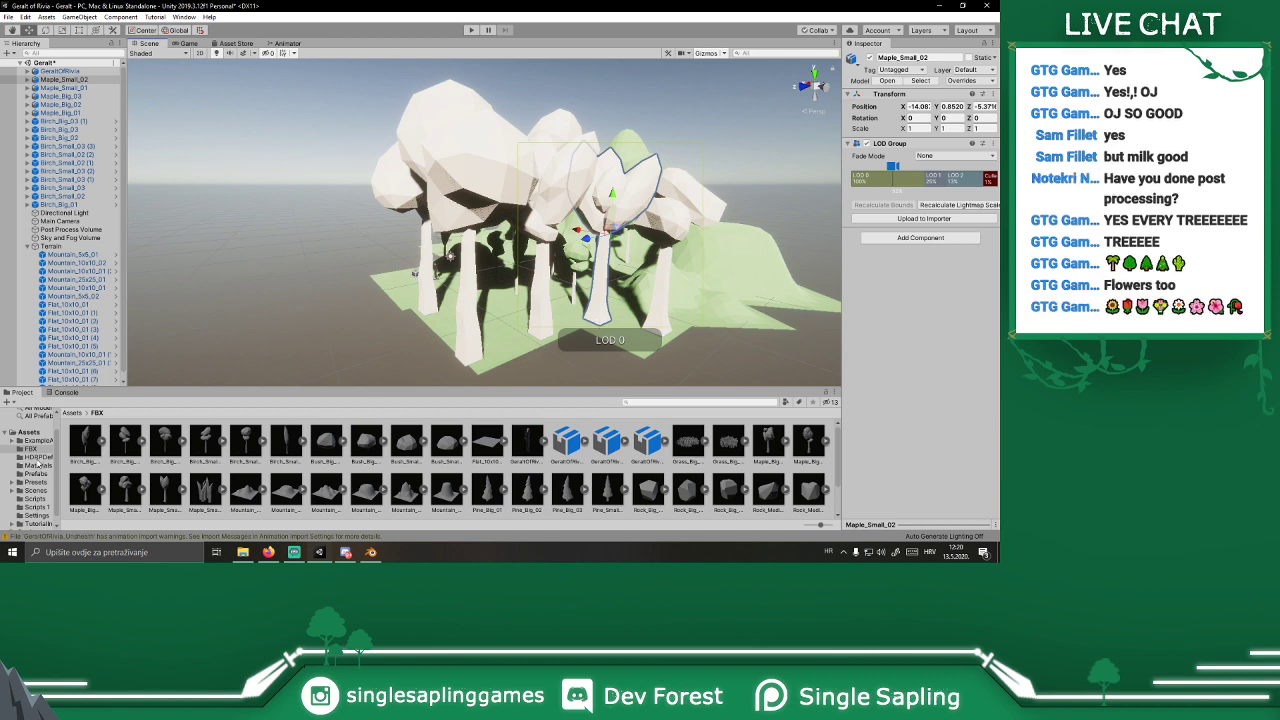
# Step: Apply the baseColor material from the Materials folder to the five maple trees in the scene
pyautogui.click(40, 499)
pyautogui.click(40, 491)
pyautogui.click(41, 499)
pyautogui.click(41, 475)
pyautogui.click(37, 466)
pyautogui.moveTo(85, 441); pyautogui.dragTo(422, 205)
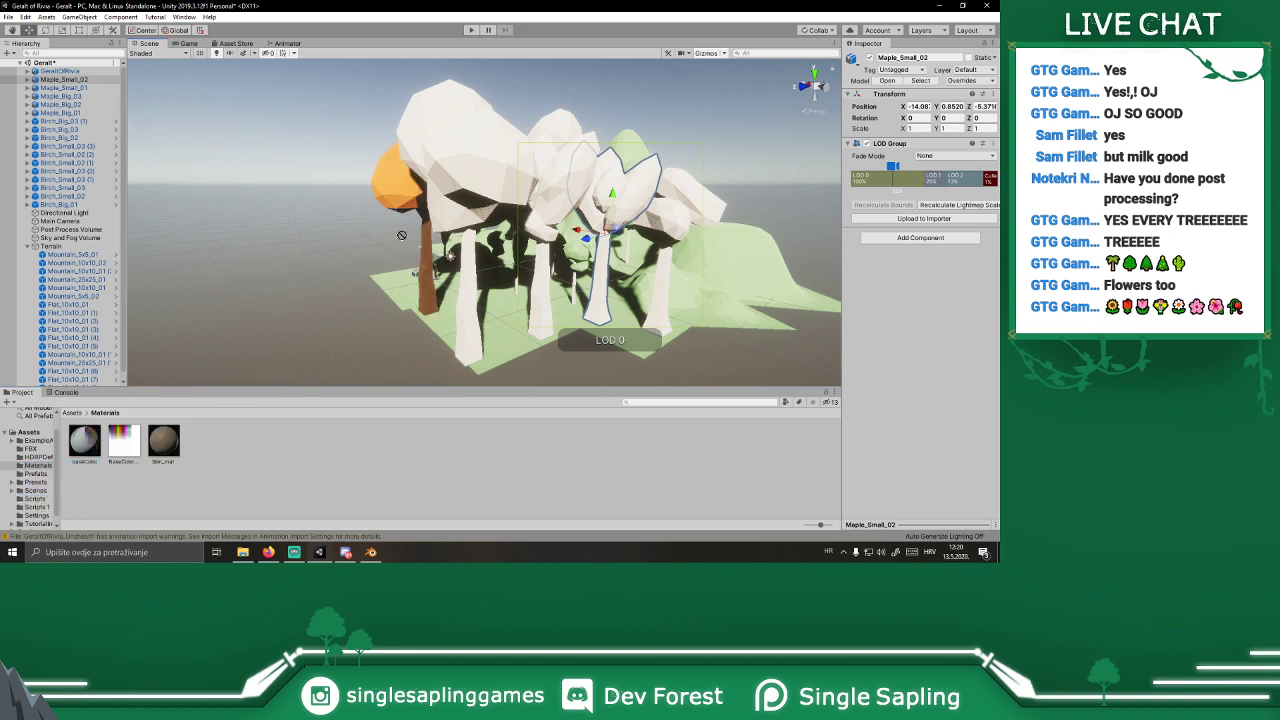
pyautogui.moveTo(337, 275); pyautogui.dragTo(422, 213)
pyautogui.moveTo(100, 444); pyautogui.dragTo(619, 180)
pyautogui.moveTo(84, 440); pyautogui.dragTo(660, 215)
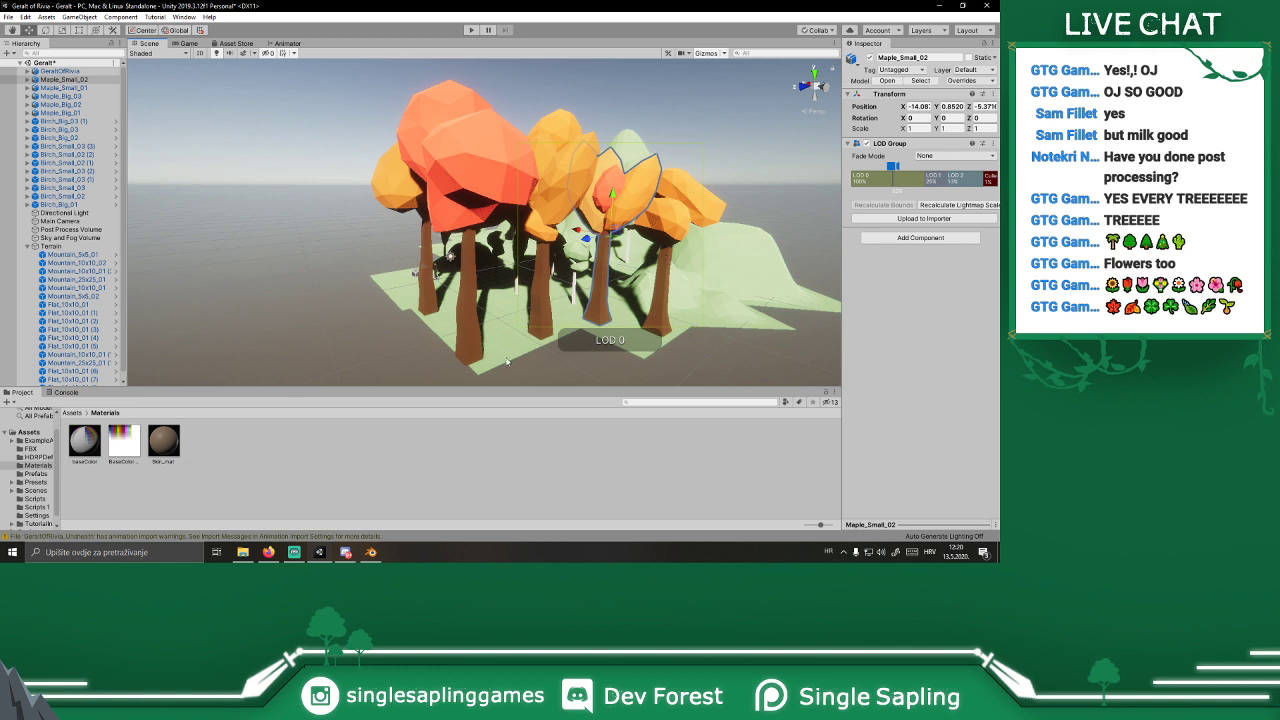
# Step: Assign the baseColor material to all three LOD meshes of Maple_Small_02
pyautogui.click(40, 491)
pyautogui.click(52, 474)
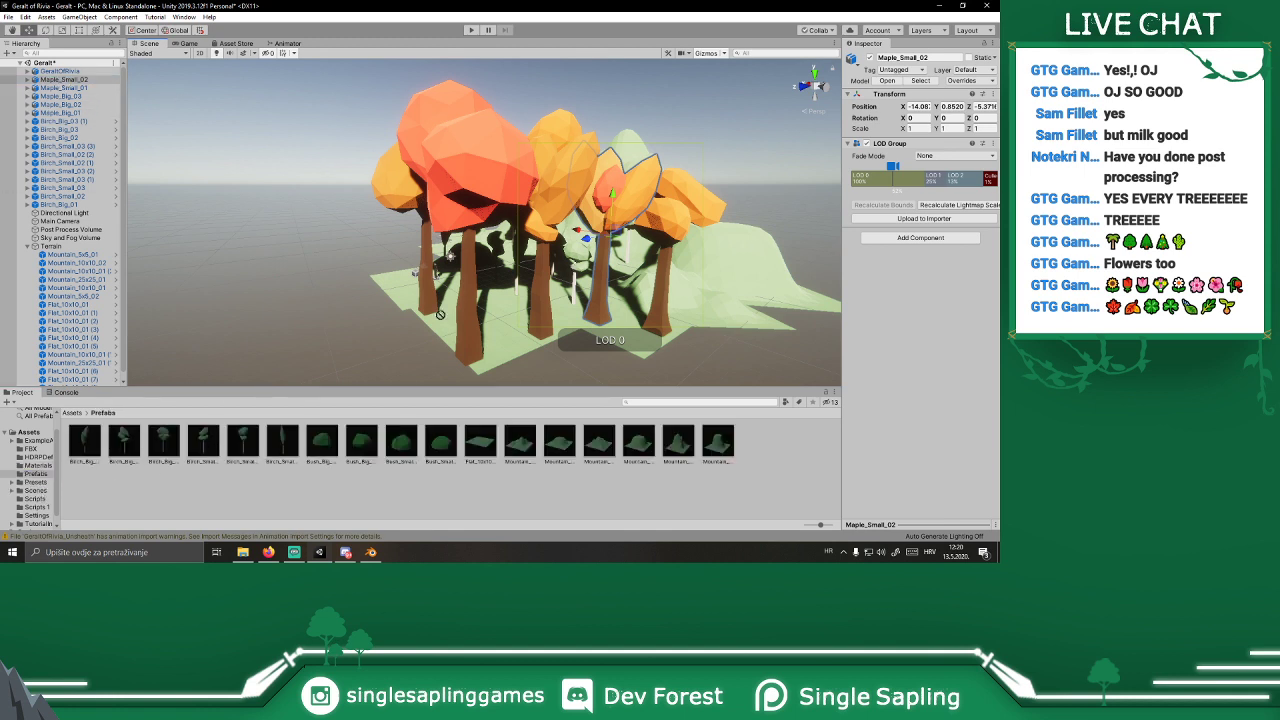
pyautogui.click(60, 80)
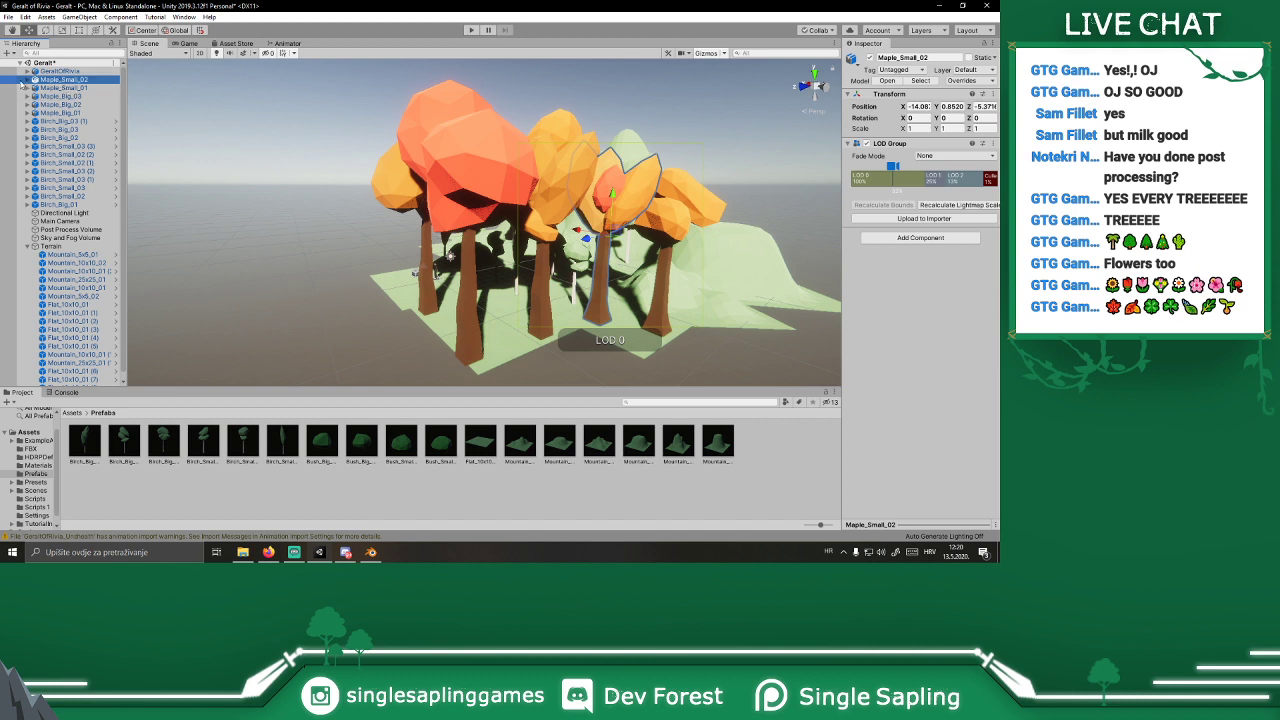
pyautogui.click(28, 79)
pyautogui.click(75, 88)
pyautogui.click(75, 96)
pyautogui.click(75, 104)
pyautogui.keyDown('shift'); pyautogui.click(75, 88); pyautogui.keyUp('shift')
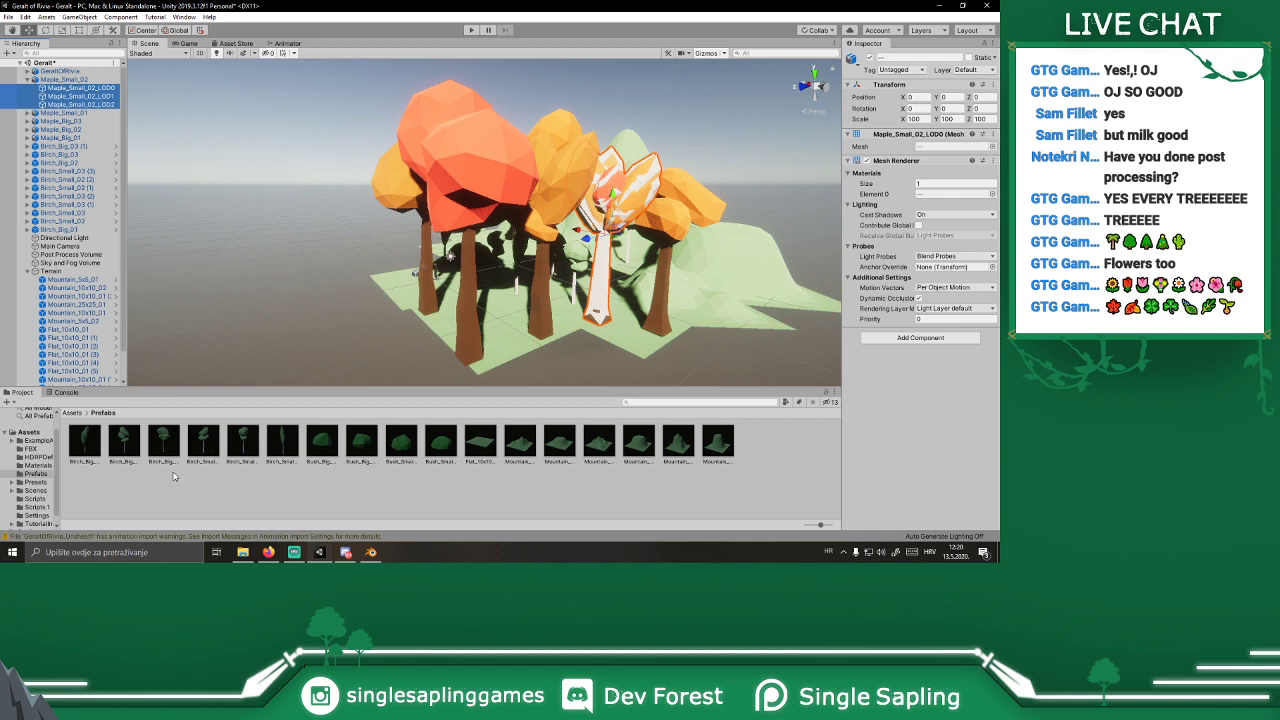
pyautogui.click(40, 466)
pyautogui.moveTo(86, 442); pyautogui.dragTo(950, 193)
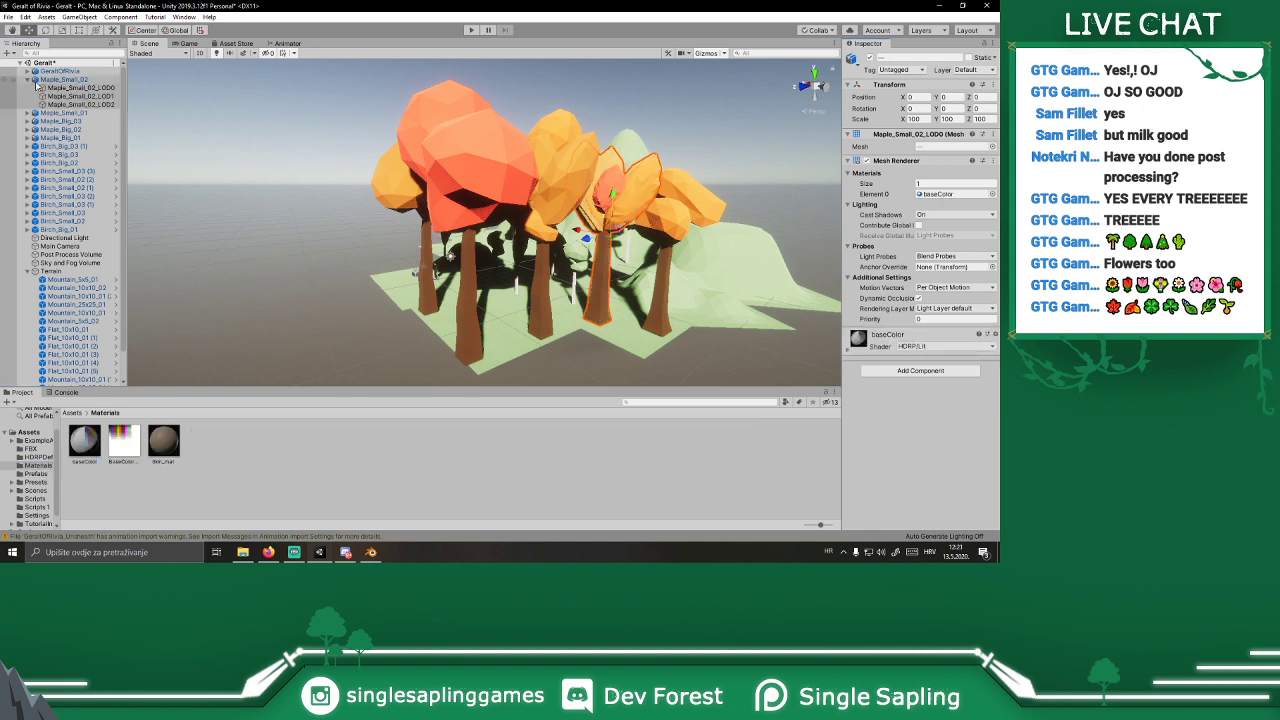
# Step: Assign the baseColor material to the LOD0, LOD1 and LOD2 meshes of Maple_Small_01
pyautogui.click(28, 79)
pyautogui.click(28, 88)
pyautogui.click(75, 96)
pyautogui.keyDown('shift'); pyautogui.click(75, 112); pyautogui.keyUp('shift')
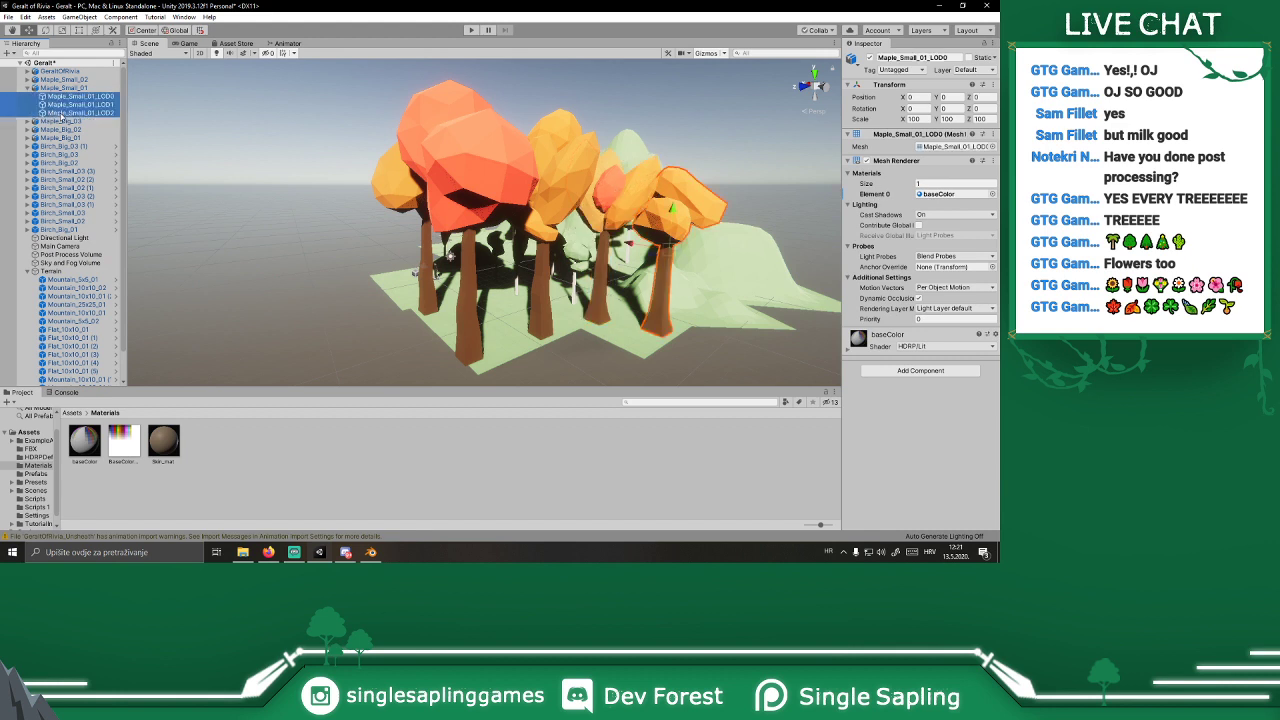
pyautogui.moveTo(87, 446); pyautogui.dragTo(948, 194)
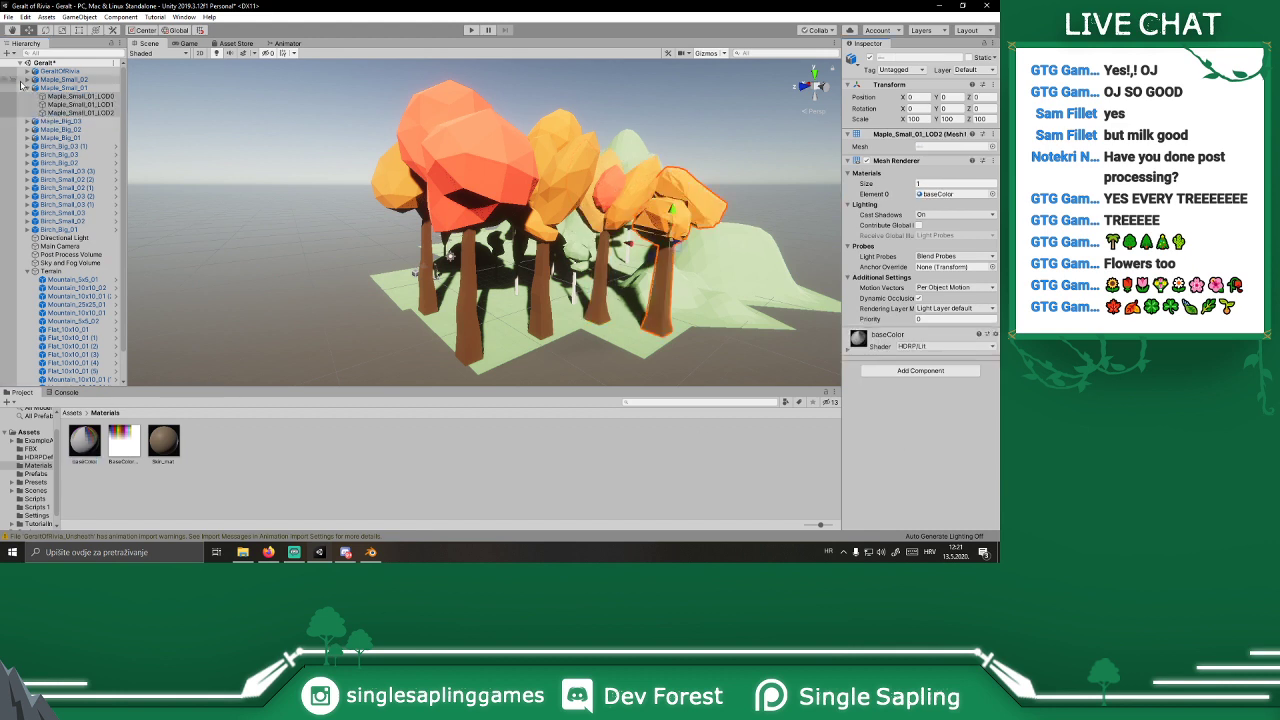
# Step: Assign the baseColor material to the three LOD meshes of Maple_Big_03 and collapse its hierarchy
pyautogui.click(28, 88)
pyautogui.click(28, 96)
pyautogui.click(72, 104)
pyautogui.keyDown('shift'); pyautogui.click(70, 121); pyautogui.keyUp('shift')
pyautogui.moveTo(84, 440); pyautogui.dragTo(131, 436)
pyautogui.moveTo(785, 427); pyautogui.dragTo(470, 290)
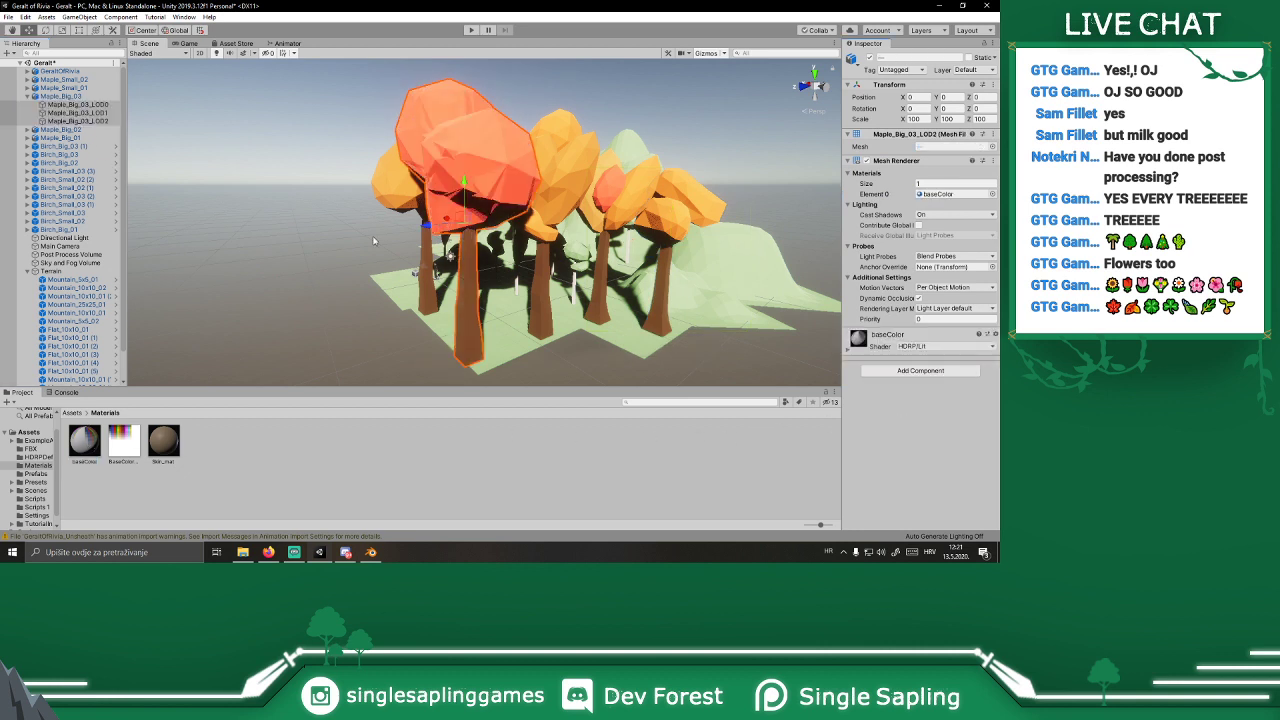
pyautogui.click(28, 96)
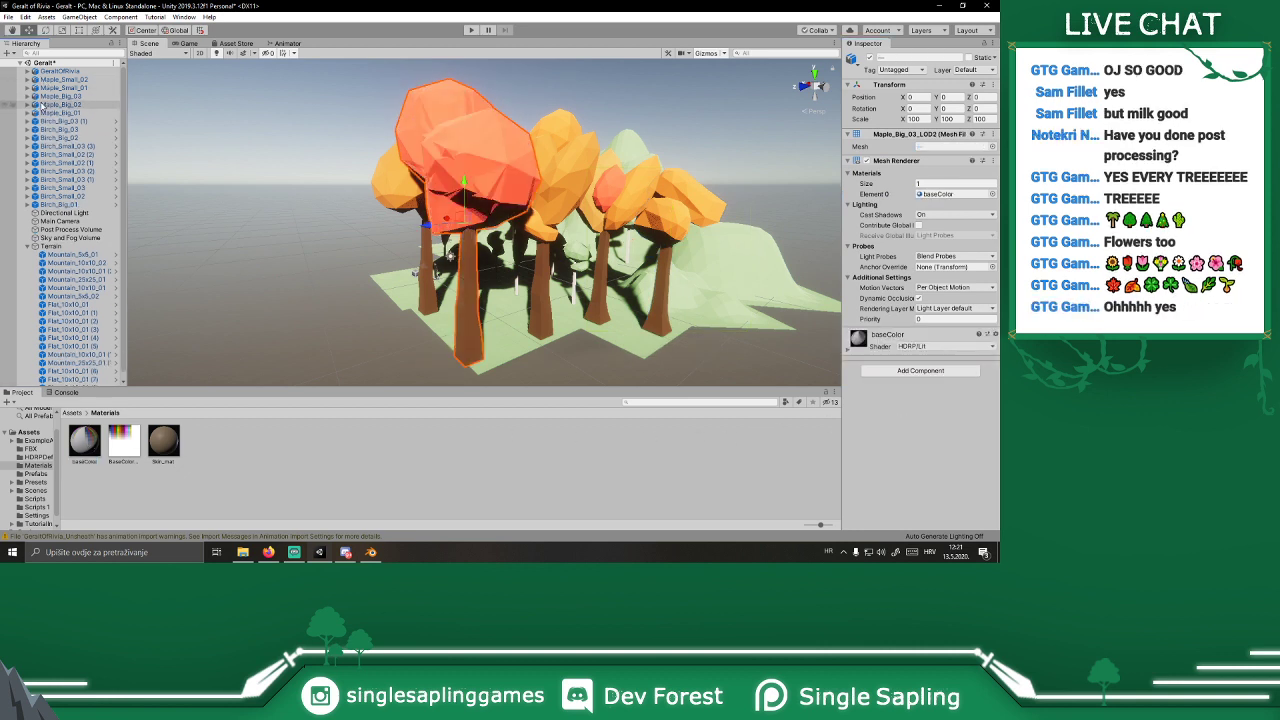
# Step: Assign the baseColor material to the three LOD meshes of Maple_Big_02 and collapse its hierarchy
pyautogui.click(28, 104)
pyautogui.click(72, 113)
pyautogui.keyDown('shift'); pyautogui.click(60, 130); pyautogui.keyUp('shift')
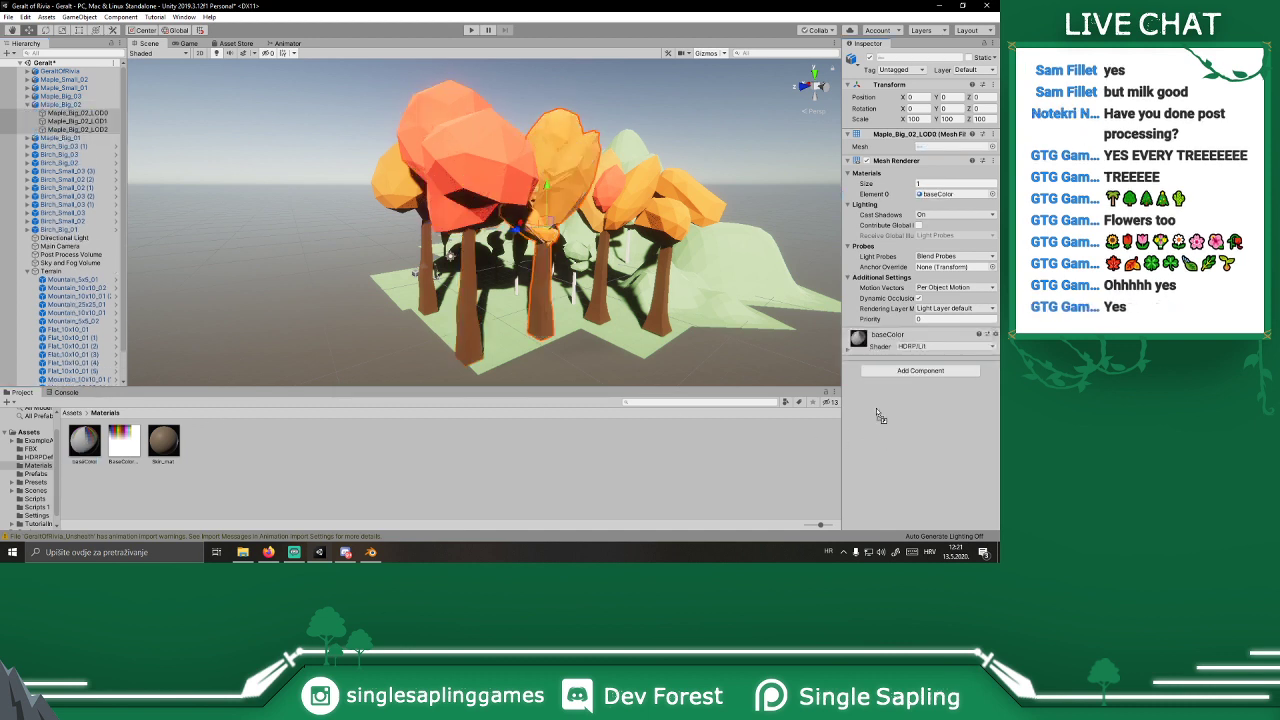
pyautogui.click(27, 105)
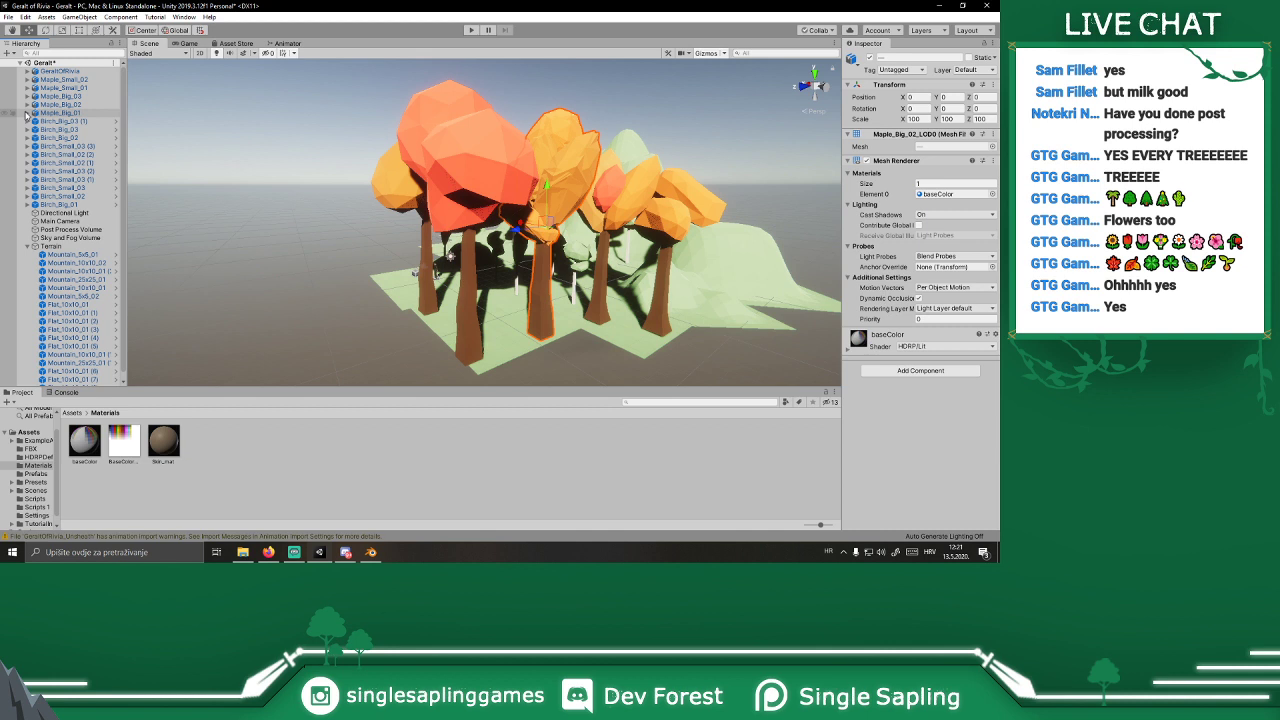
# Step: Assign the baseColor material to the three LOD meshes of Maple_Big_01 and collapse its hierarchy
pyautogui.click(27, 113)
pyautogui.click(75, 121)
pyautogui.keyDown('shift'); pyautogui.click(62, 138); pyautogui.keyUp('shift')
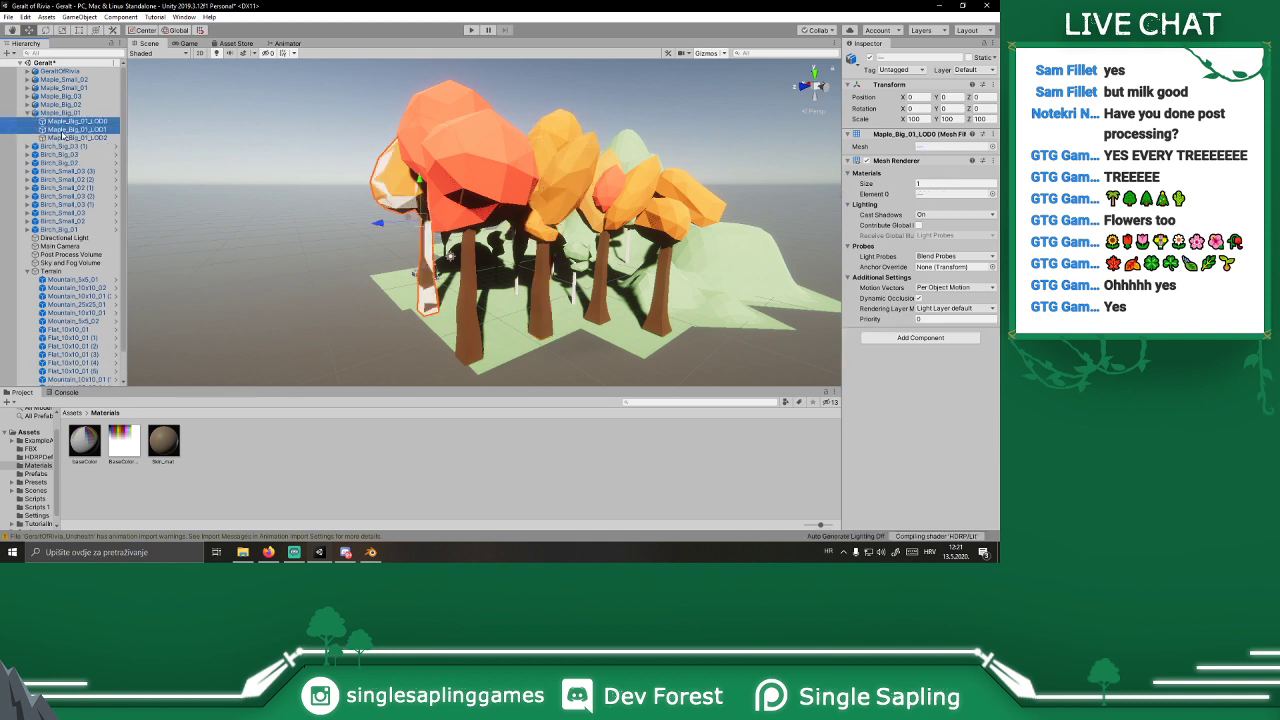
pyautogui.moveTo(84, 440); pyautogui.dragTo(908, 402)
pyautogui.click(27, 113)
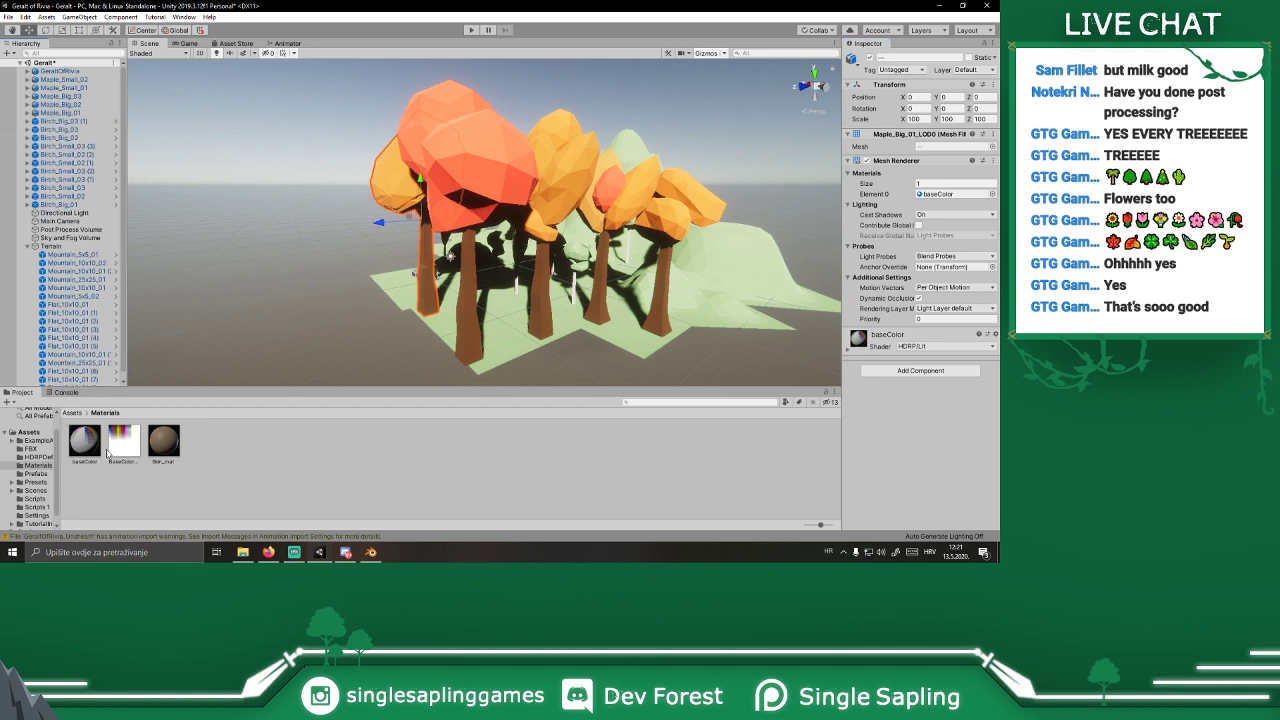
# Step: Create an original prefab of Maple_Small_02 in the Prefabs folder
pyautogui.click(36, 474)
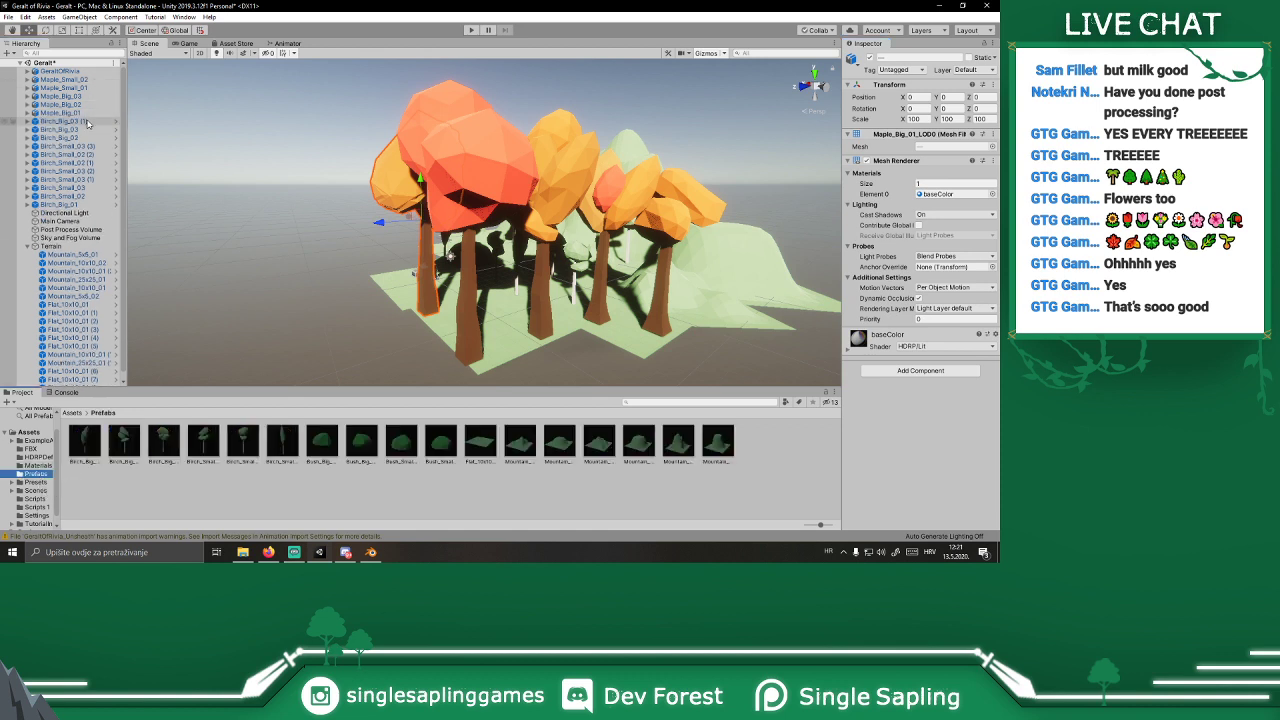
pyautogui.moveTo(63, 88); pyautogui.dragTo(264, 485)
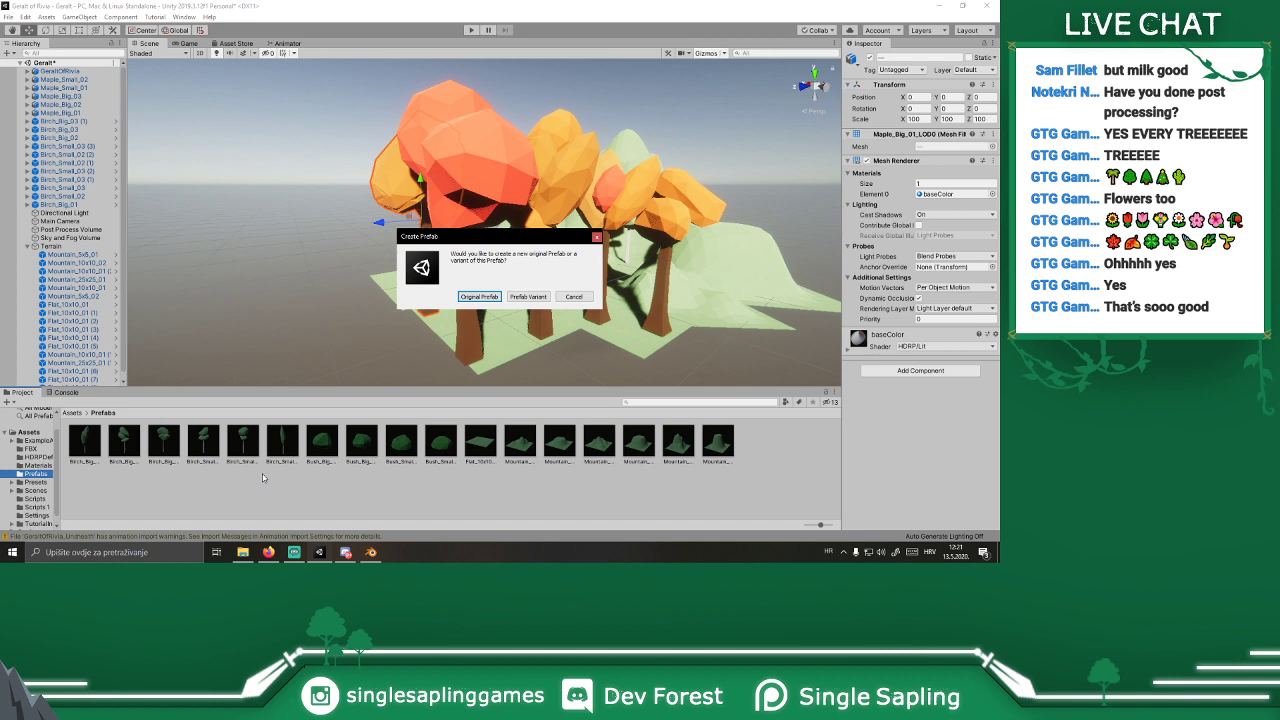
pyautogui.press('Return')
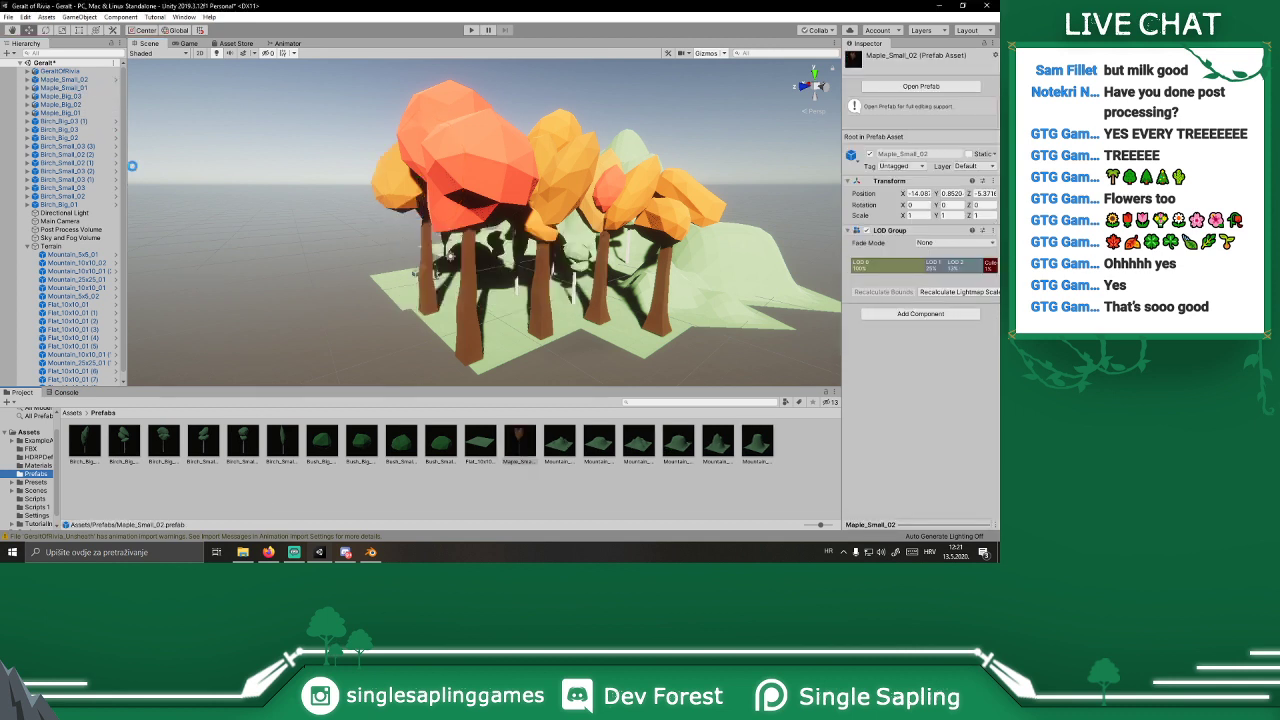
# Step: Create original prefabs of Maple_Small_01 and the three Maple_Big trees in the Prefabs folder
pyautogui.moveTo(62, 97); pyautogui.dragTo(230, 495)
pyautogui.moveTo(60, 104); pyautogui.dragTo(240, 517)
pyautogui.moveTo(74, 114); pyautogui.dragTo(250, 481)
# Step: Delete the five maple trees, Maple_Small_02 through Maple_Big_01, from the scene
pyautogui.click(60, 112)
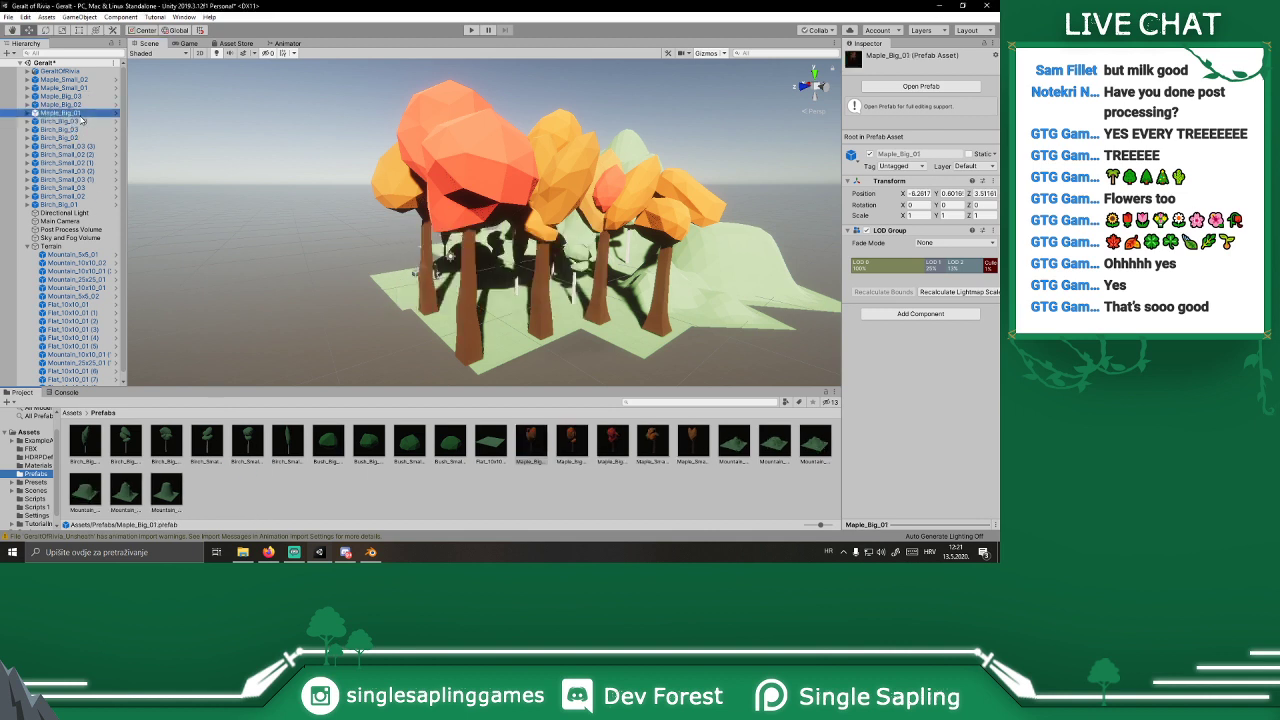
pyautogui.keyDown('shift'); pyautogui.click(72, 81); pyautogui.keyUp('shift')
pyautogui.press('Delete')
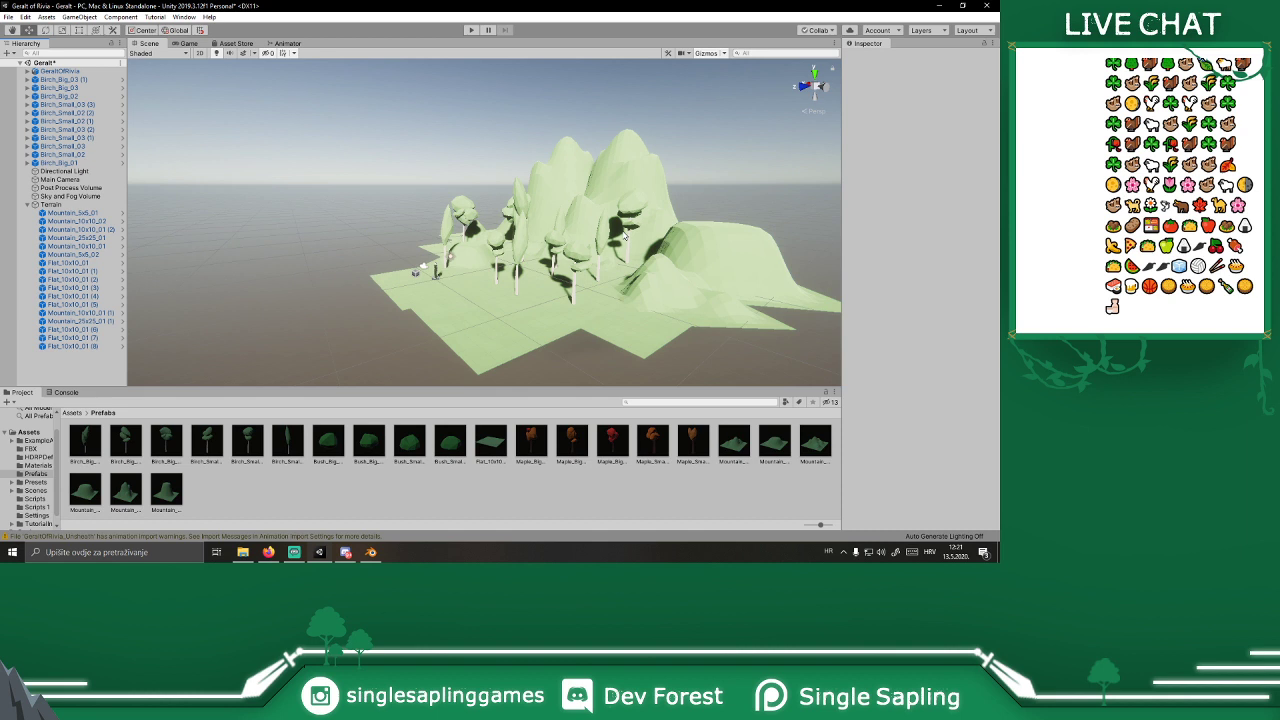
# Step: Place the Pine_Big_01, Pine_Big_02, Pine_Big_03 and Pine_Small_01 models from the FBX folder on the terrain
pyautogui.moveTo(643, 282)
pyautogui.mouseDown(button='right')
pyautogui.moveTo(614, 329)
pyautogui.moveTo(650, 305)
pyautogui.mouseUp(button='right')
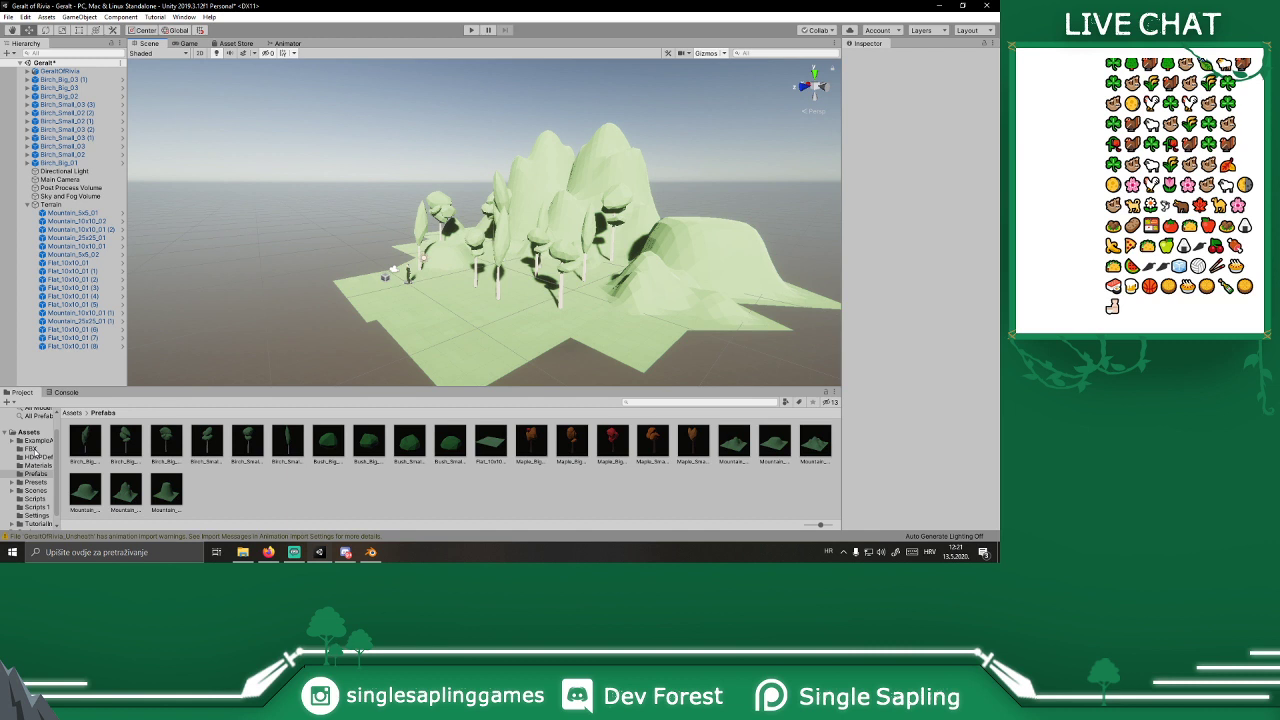
pyautogui.click(31, 448)
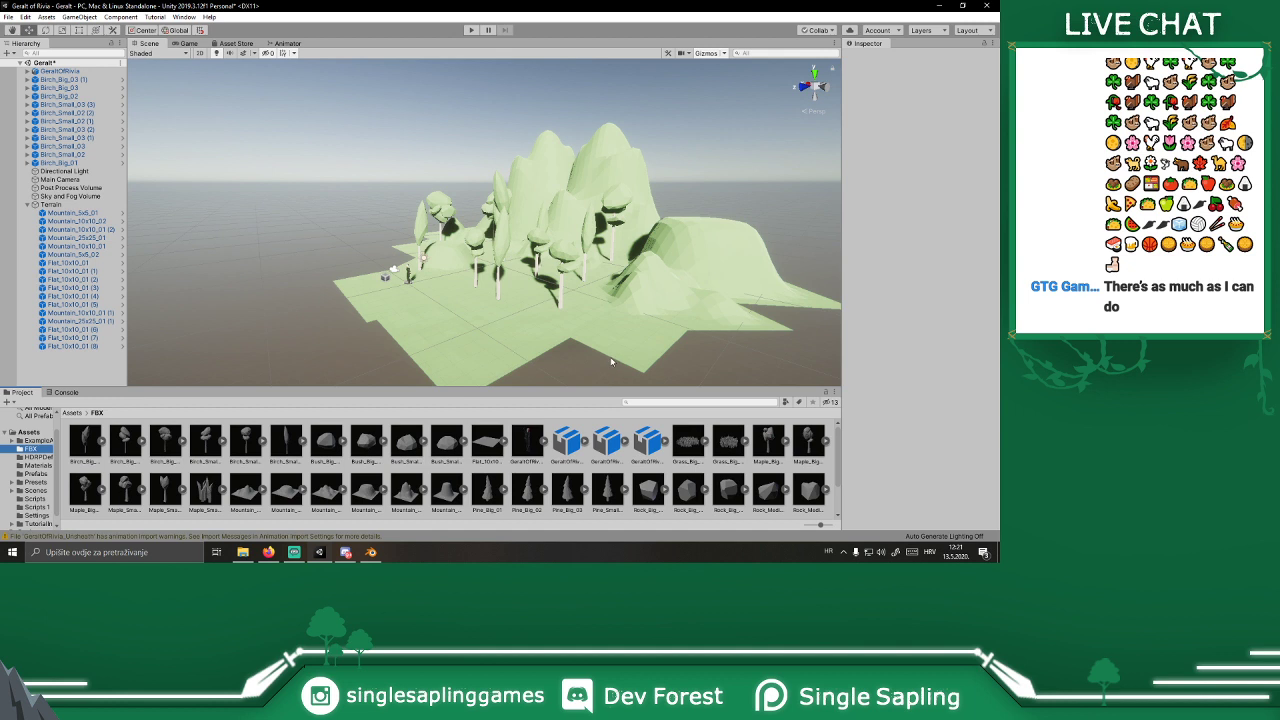
pyautogui.scroll(-2, 527, 463)
pyautogui.moveTo(483, 475); pyautogui.dragTo(403, 322)
pyautogui.moveTo(531, 462); pyautogui.dragTo(460, 318)
pyautogui.click(558, 452)
pyautogui.moveTo(558, 452); pyautogui.dragTo(527, 328)
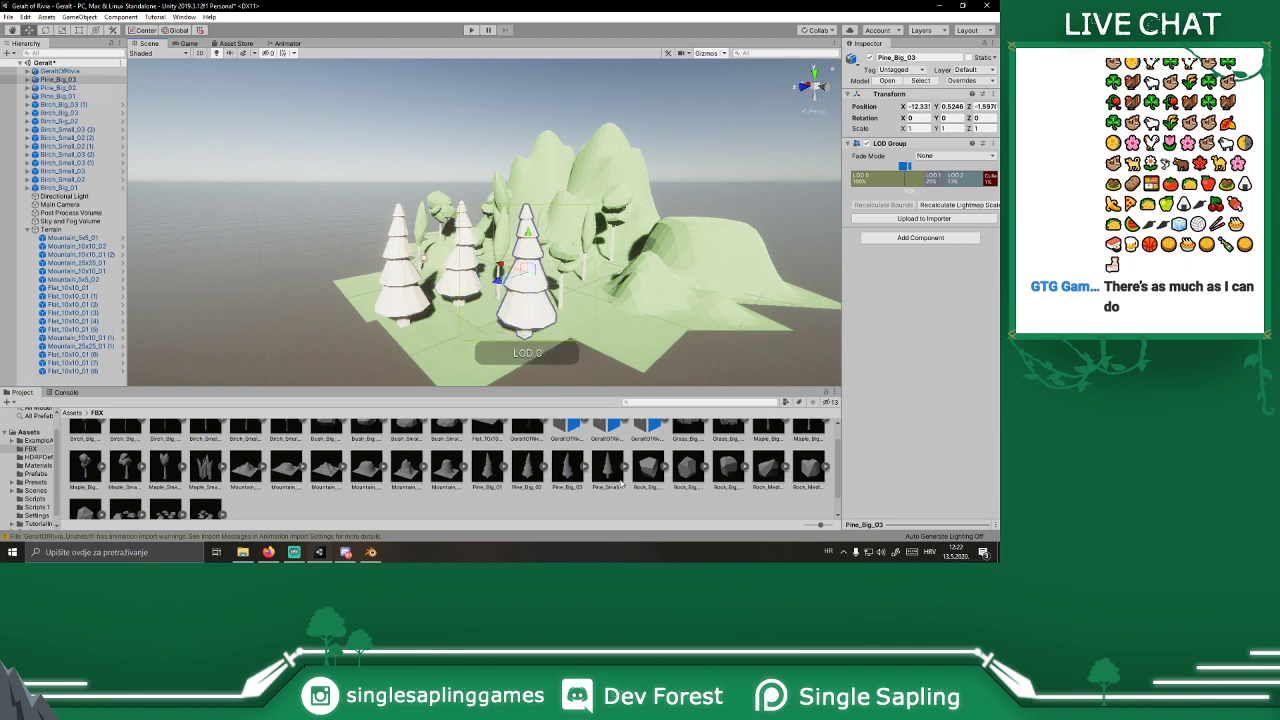
pyautogui.moveTo(463, 367); pyautogui.dragTo(447, 359)
pyautogui.moveTo(574, 336); pyautogui.dragTo(563, 388, button='right')
pyautogui.press('w')
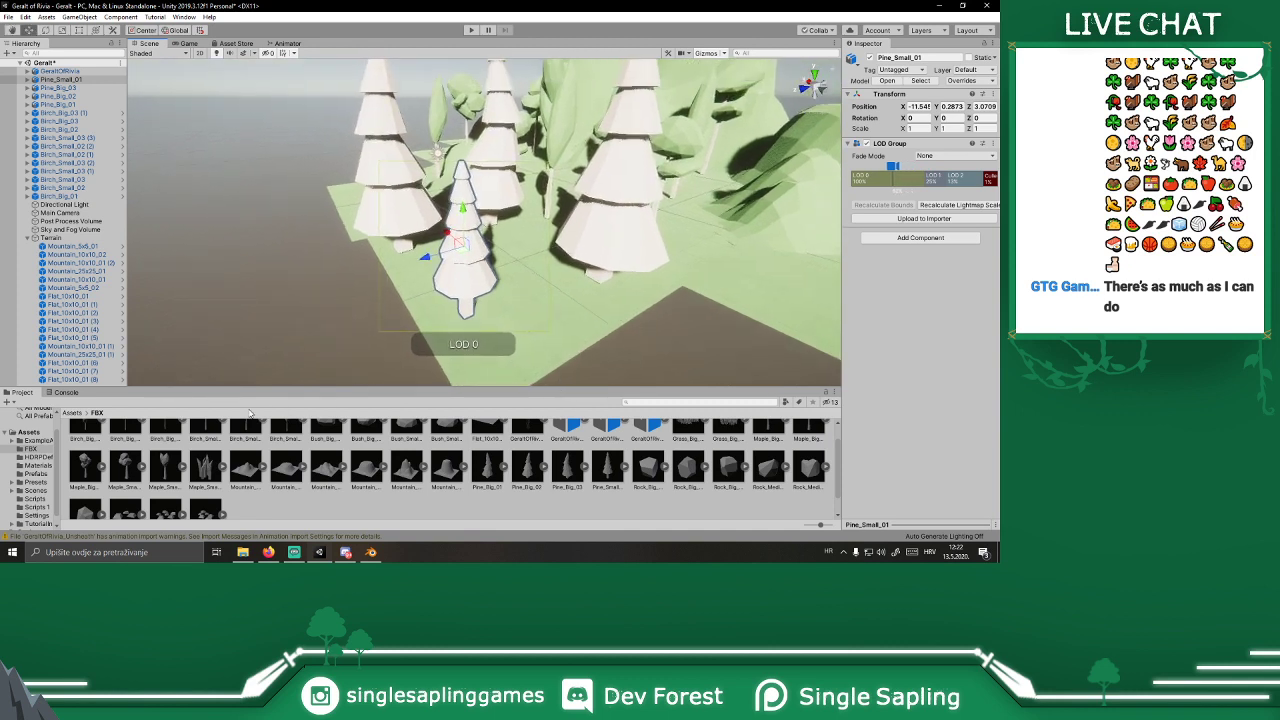
# Step: Open the Materials folder, and move all the birch objects directly above Terrain in the hierarchy with Terrain collapsed
pyautogui.click(36, 474)
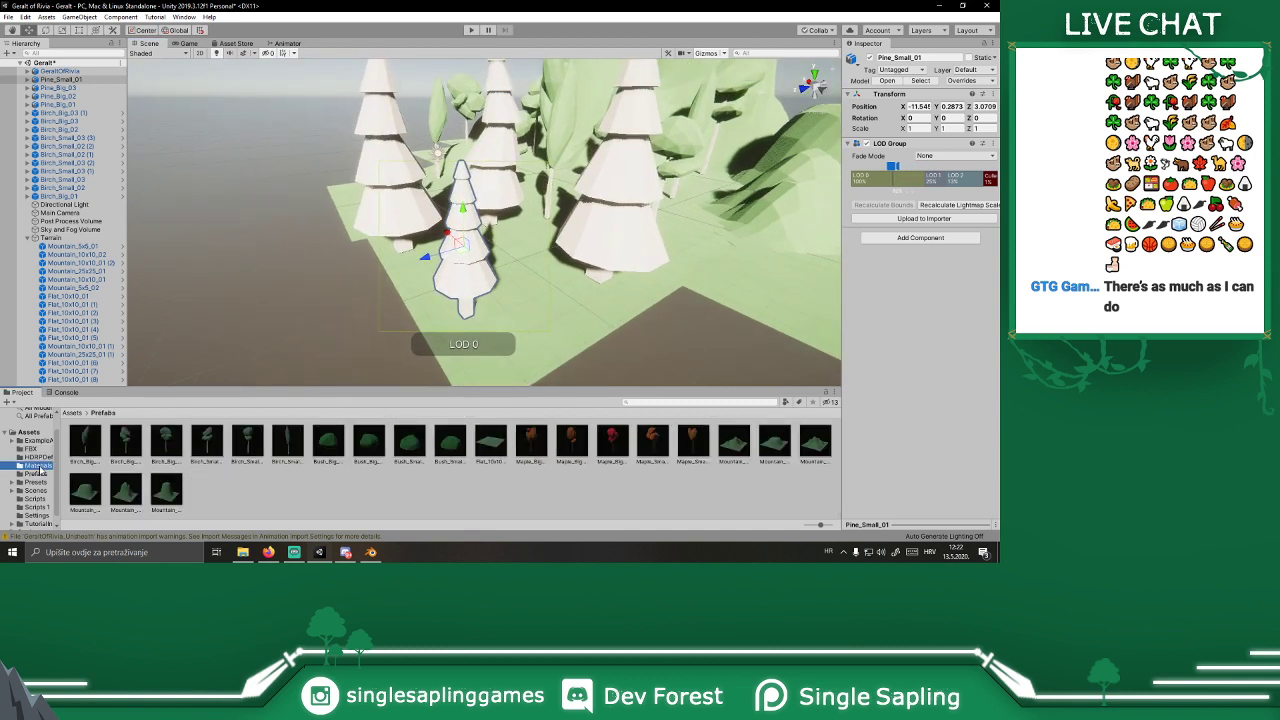
pyautogui.click(38, 466)
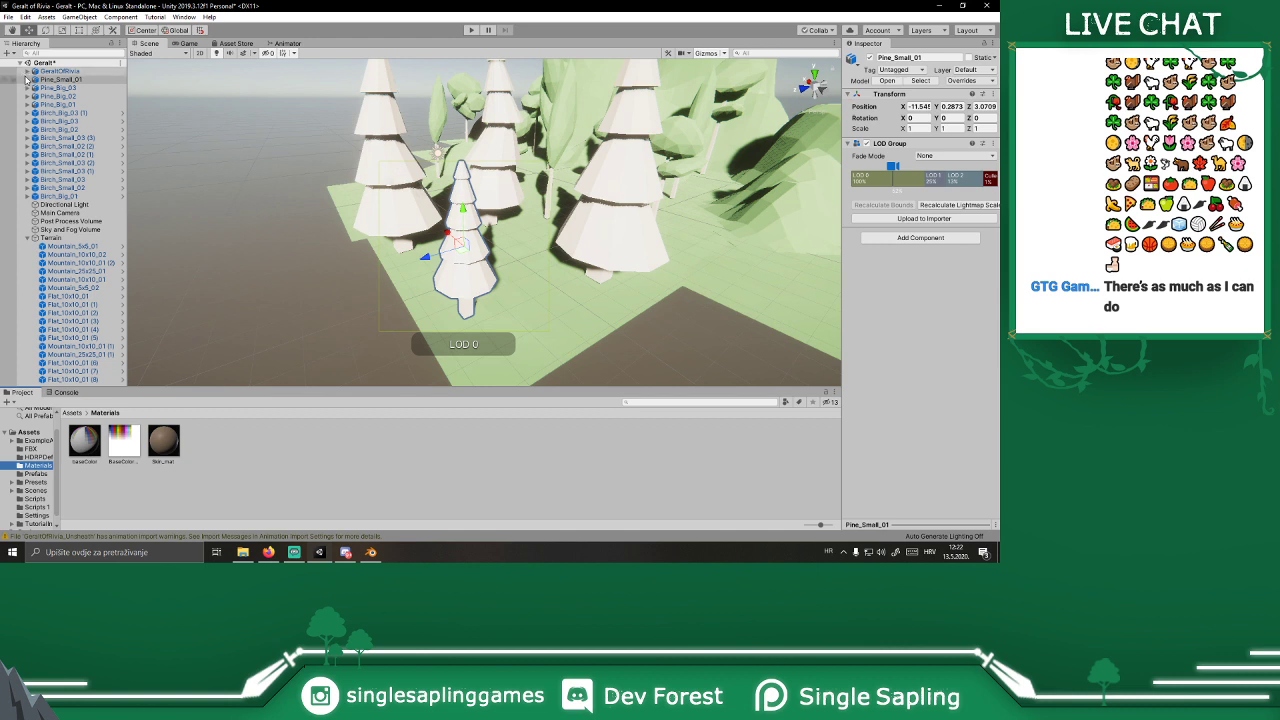
pyautogui.click(82, 113)
pyautogui.keyDown('shift'); pyautogui.click(70, 195); pyautogui.keyUp('shift')
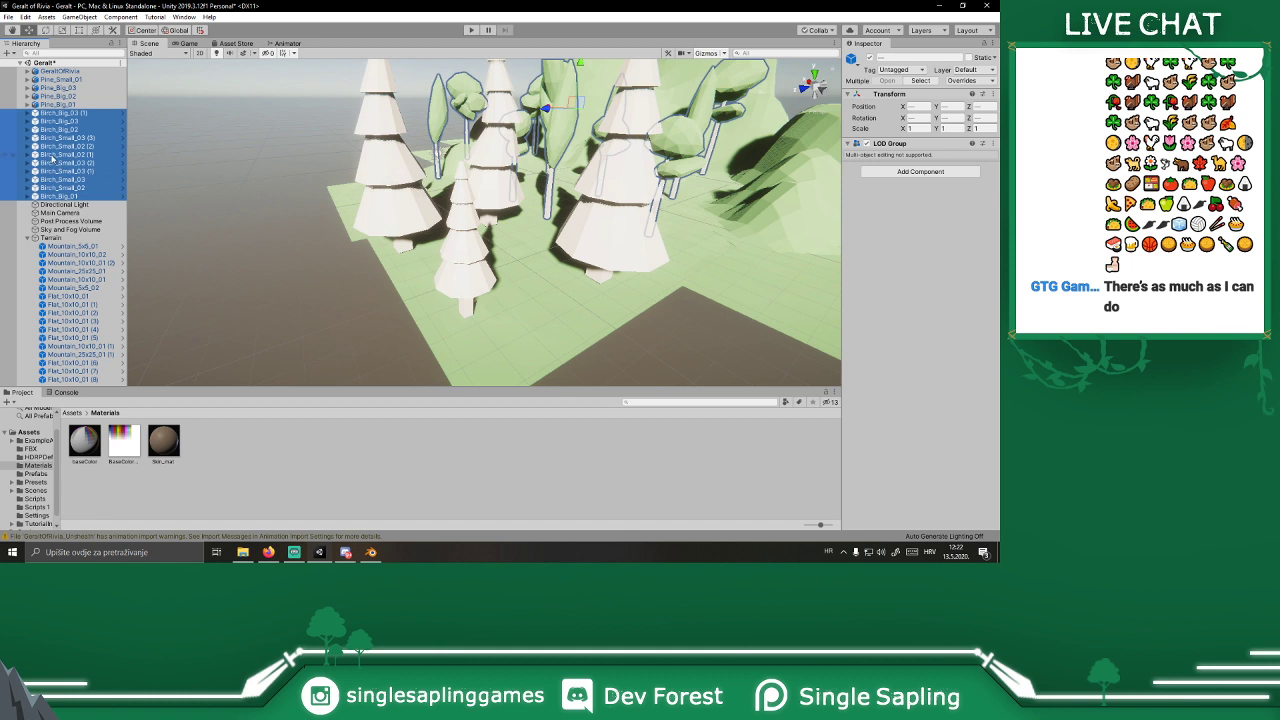
pyautogui.moveTo(47, 246); pyautogui.dragTo(47, 237)
pyautogui.click(30, 239)
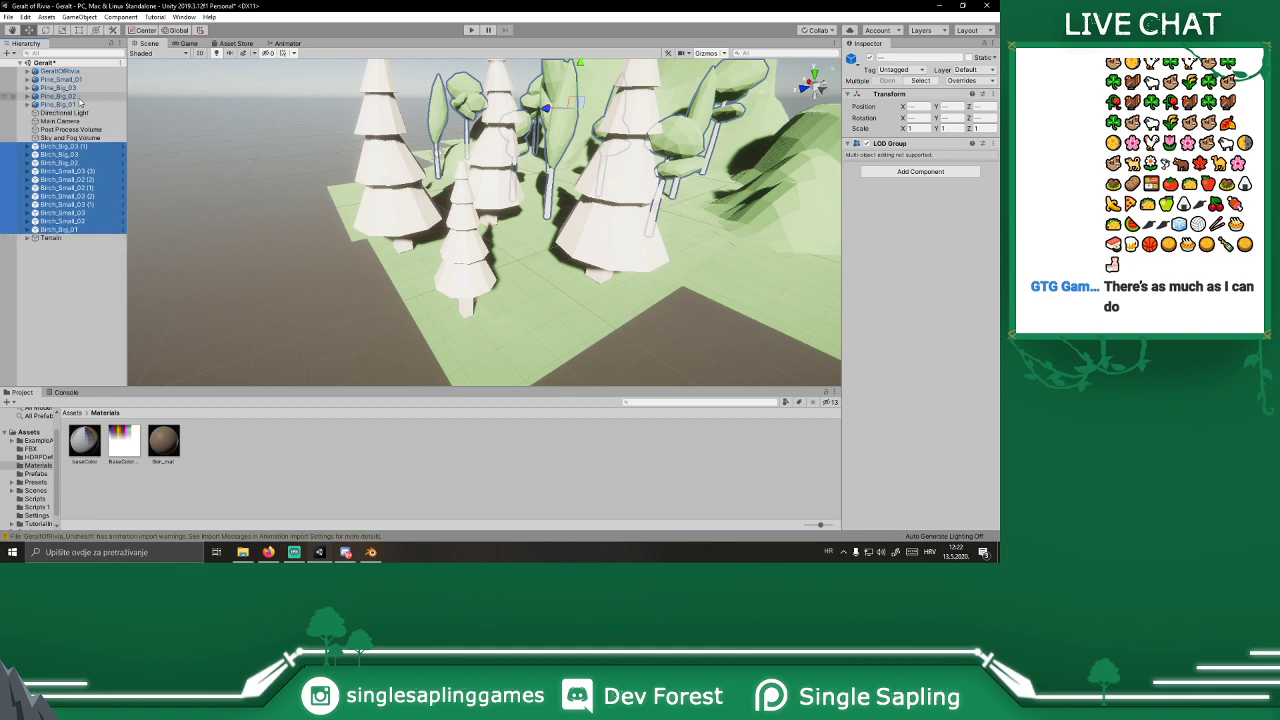
# Step: Expand the four pine objects and assign the baseColor material to the three LOD meshes of Pine_Small_01, collapsing it when done
pyautogui.click(82, 78)
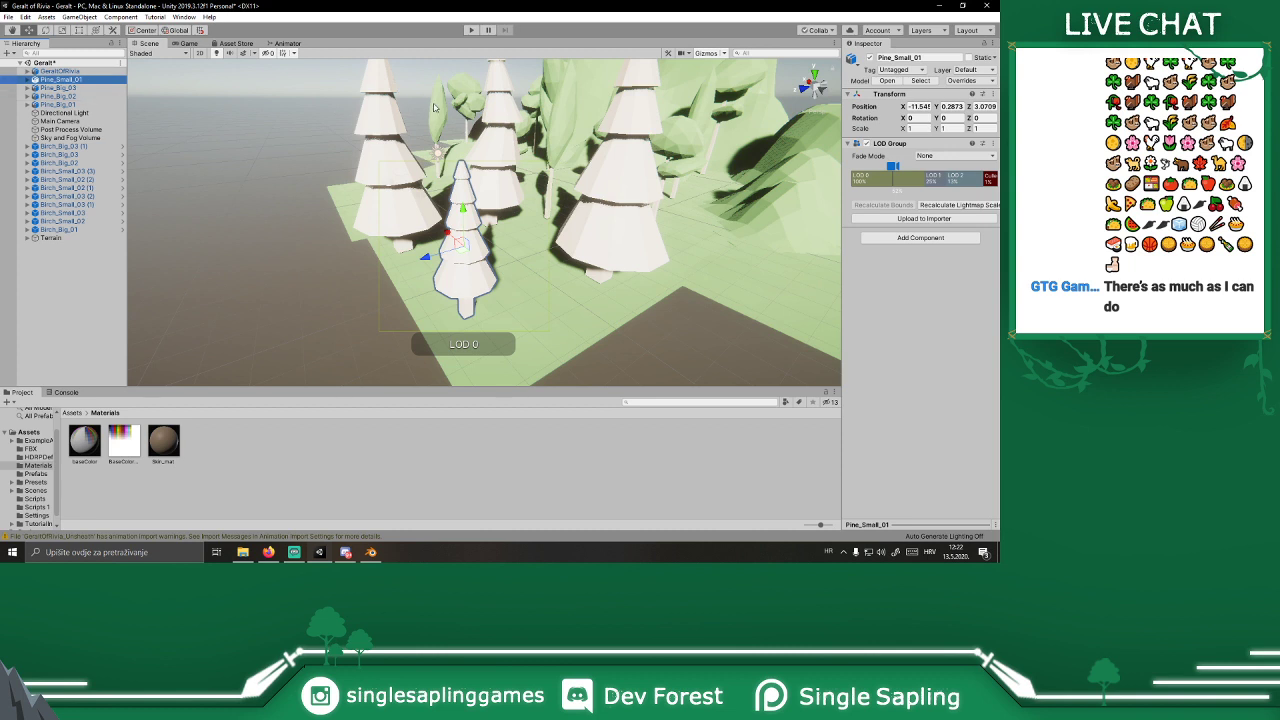
pyautogui.click(27, 79)
pyautogui.click(27, 113)
pyautogui.click(27, 146)
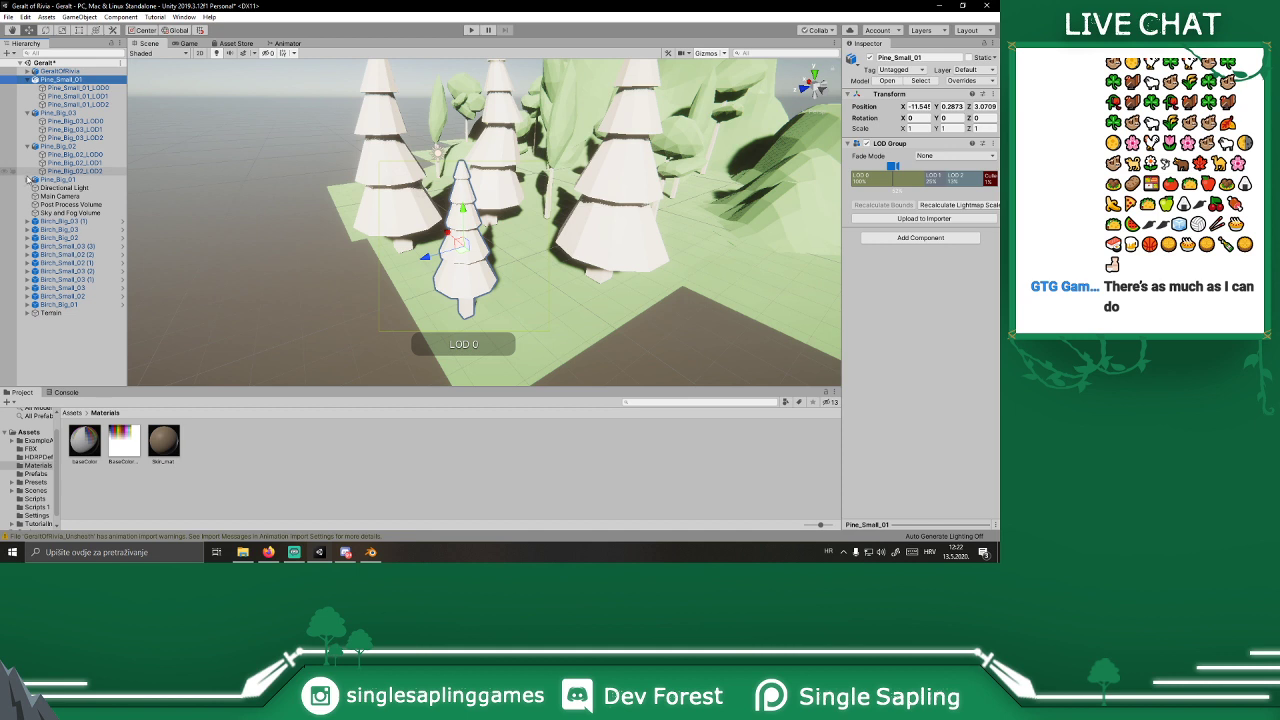
pyautogui.click(27, 179)
pyautogui.click(75, 88)
pyautogui.keyDown('shift'); pyautogui.click(75, 104); pyautogui.keyUp('shift')
pyautogui.moveTo(92, 446); pyautogui.dragTo(969, 434)
pyautogui.click(27, 79)
# Step: Assign the baseColor material to the three LOD meshes of Pine_Big_03 and collapse its hierarchy
pyautogui.click(75, 96)
pyautogui.keyDown('shift'); pyautogui.click(72, 112); pyautogui.keyUp('shift')
pyautogui.moveTo(84, 440); pyautogui.dragTo(876, 426)
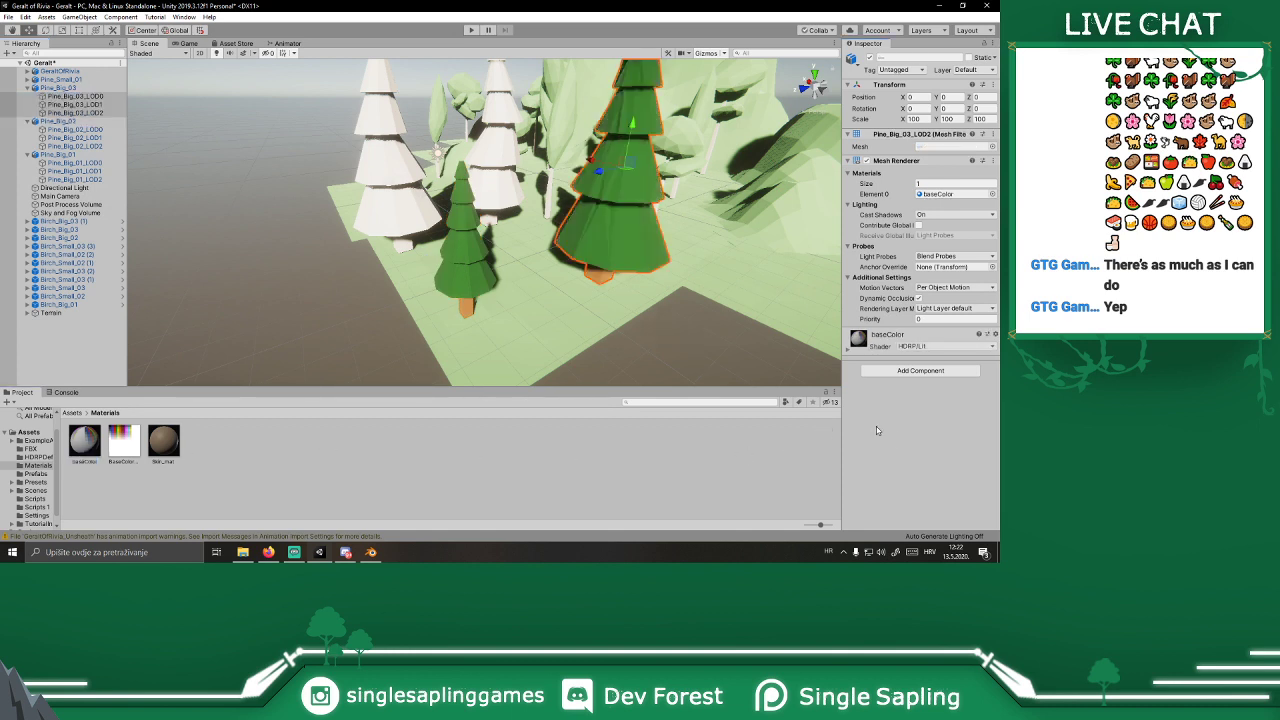
pyautogui.click(27, 88)
# Step: Assign the baseColor material to the three LOD meshes of Pine_Big_02 and collapse its hierarchy
pyautogui.click(60, 97)
pyautogui.click(70, 105)
pyautogui.keyDown('shift'); pyautogui.click(74, 121); pyautogui.keyUp('shift')
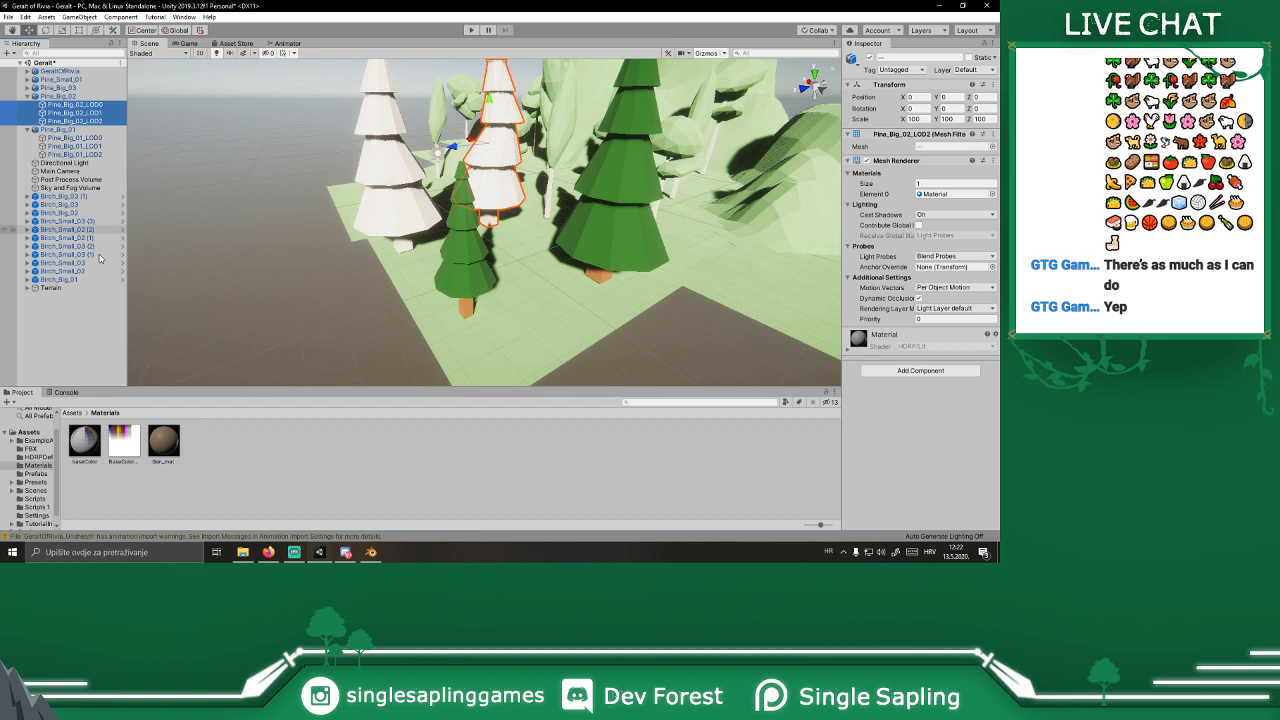
pyautogui.moveTo(84, 440); pyautogui.dragTo(868, 462)
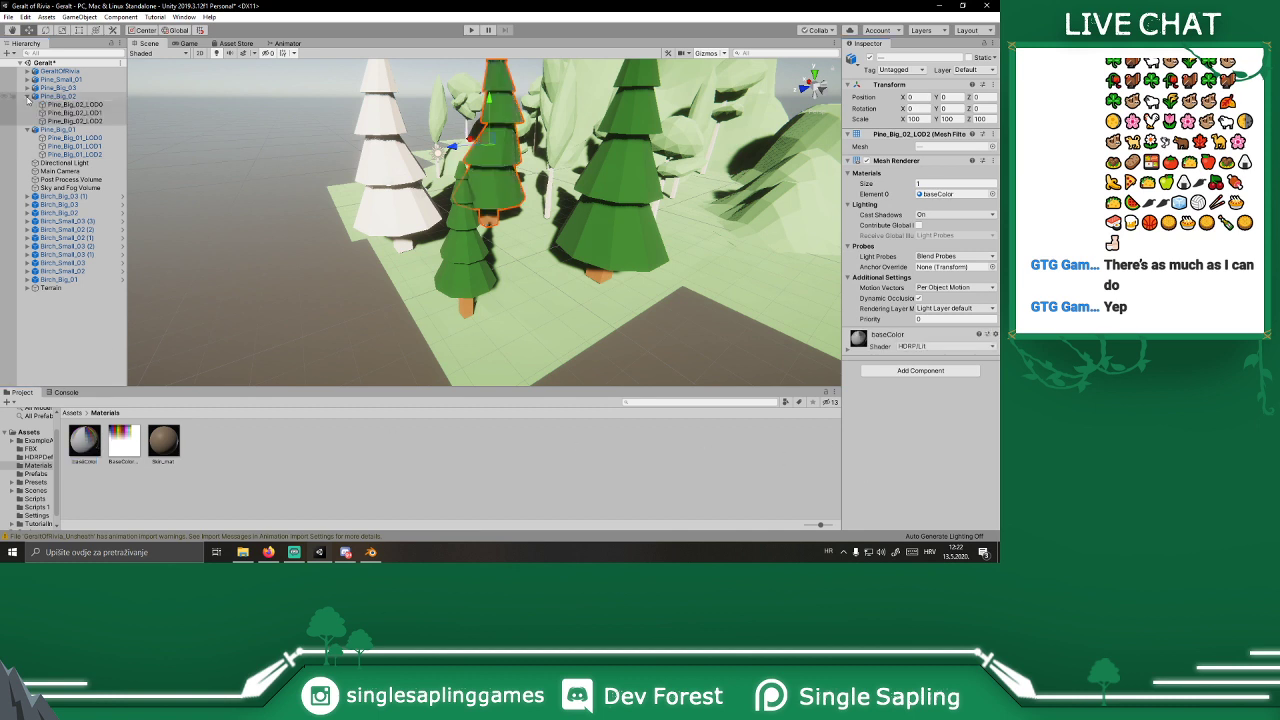
pyautogui.click(27, 96)
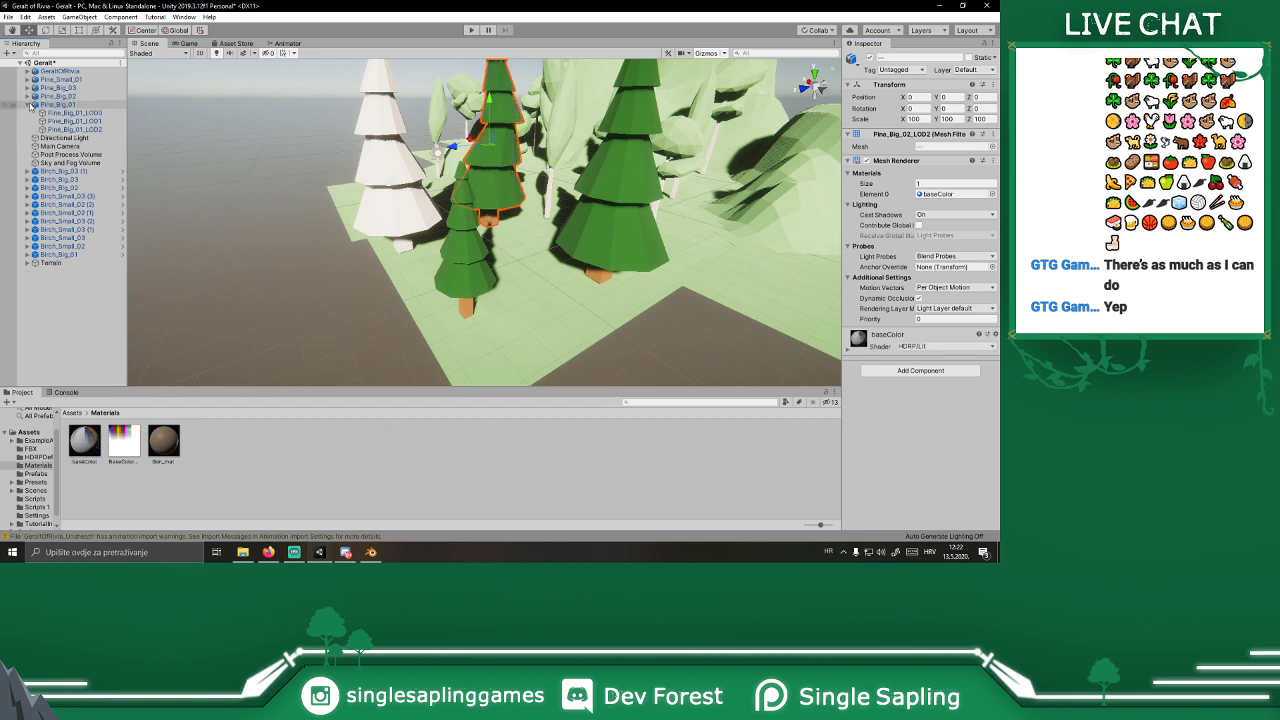
# Step: Assign the baseColor material to the three LOD meshes of Pine_Big_01
pyautogui.click(66, 114)
pyautogui.keyDown('shift'); pyautogui.click(70, 129); pyautogui.keyUp('shift')
pyautogui.moveTo(932, 460); pyautogui.dragTo(930, 459)
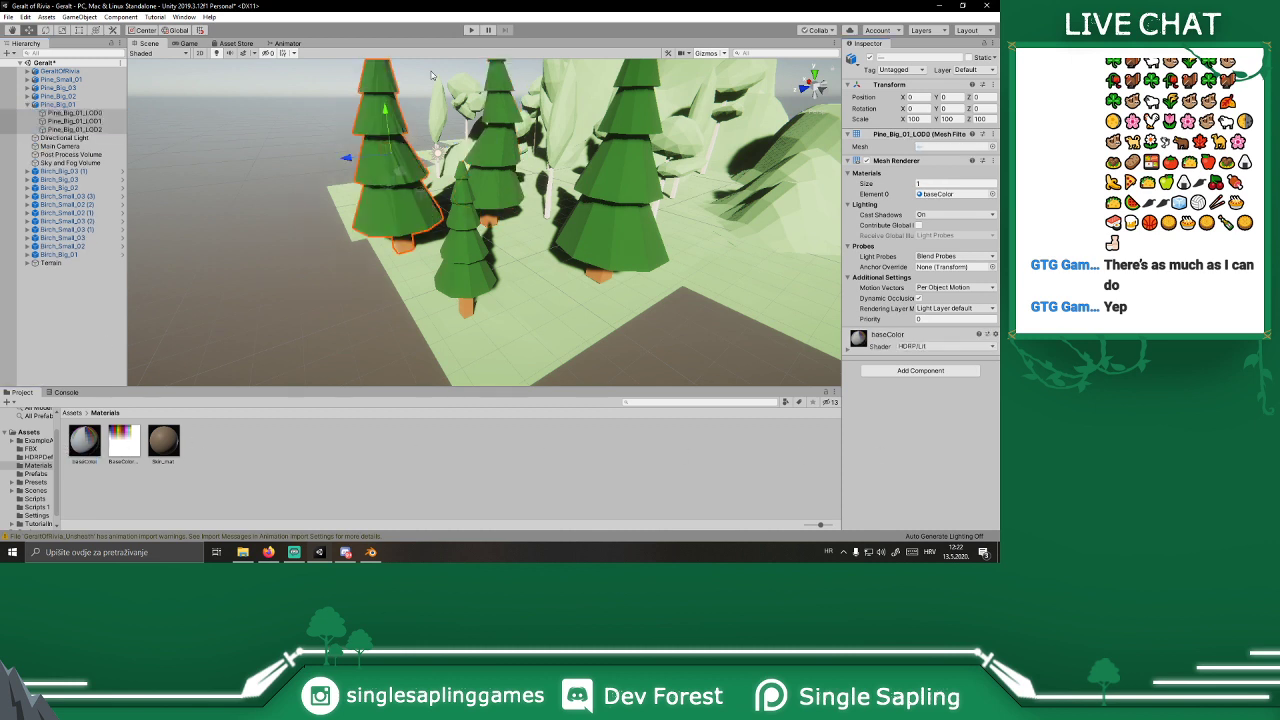
pyautogui.moveTo(716, 196); pyautogui.dragTo(718, 160, button='right')
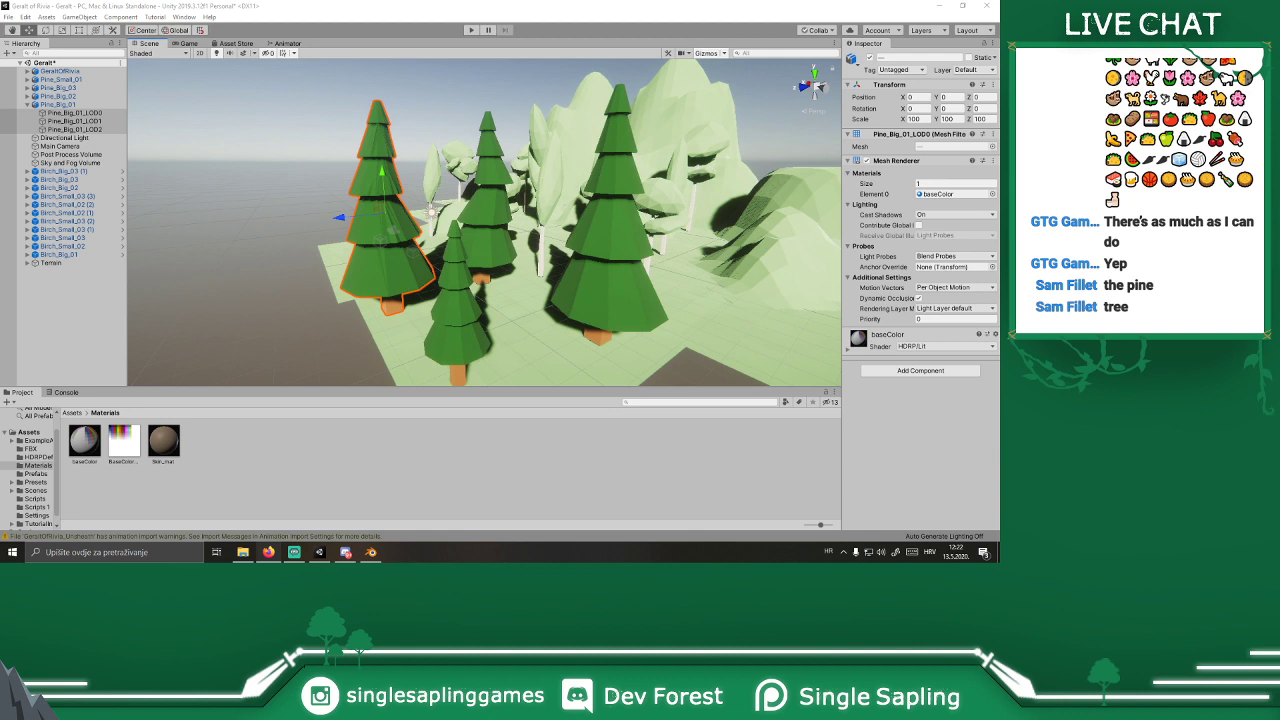
pyautogui.click(332, 3)
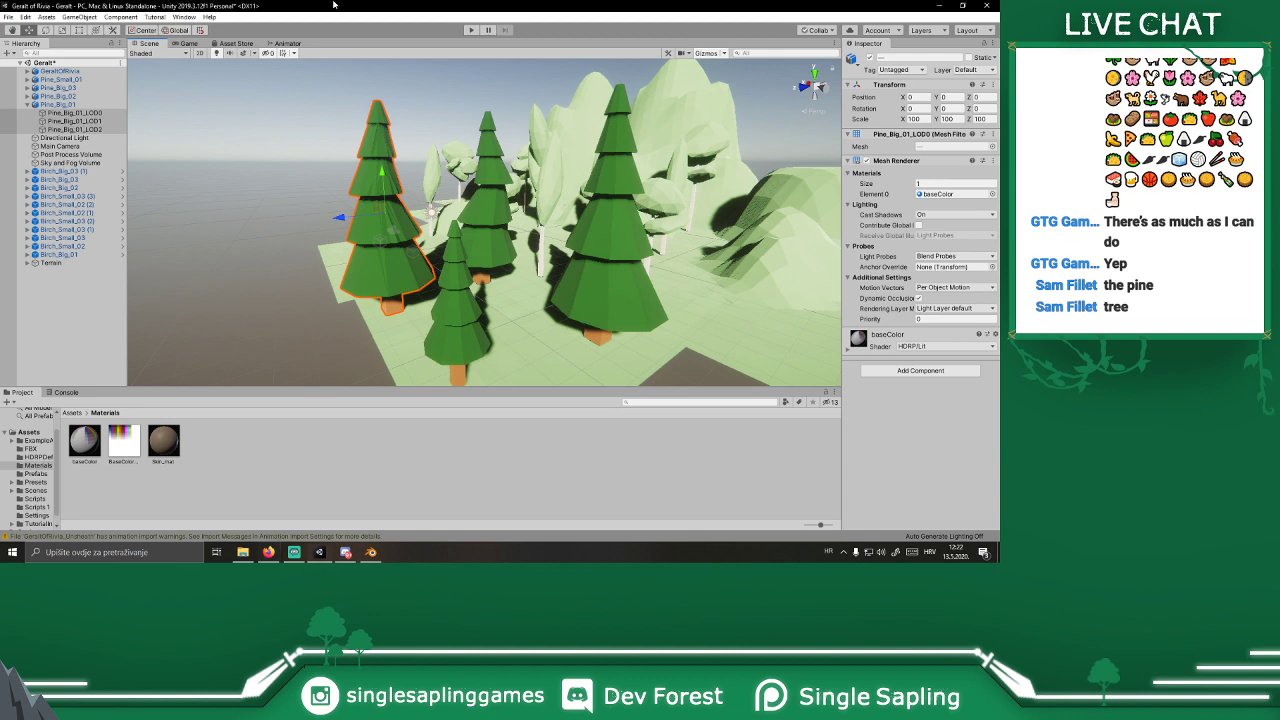
# Step: Collapse Pine_Big_01 and create an original prefab of it in the Prefabs folder
pyautogui.click(38, 474)
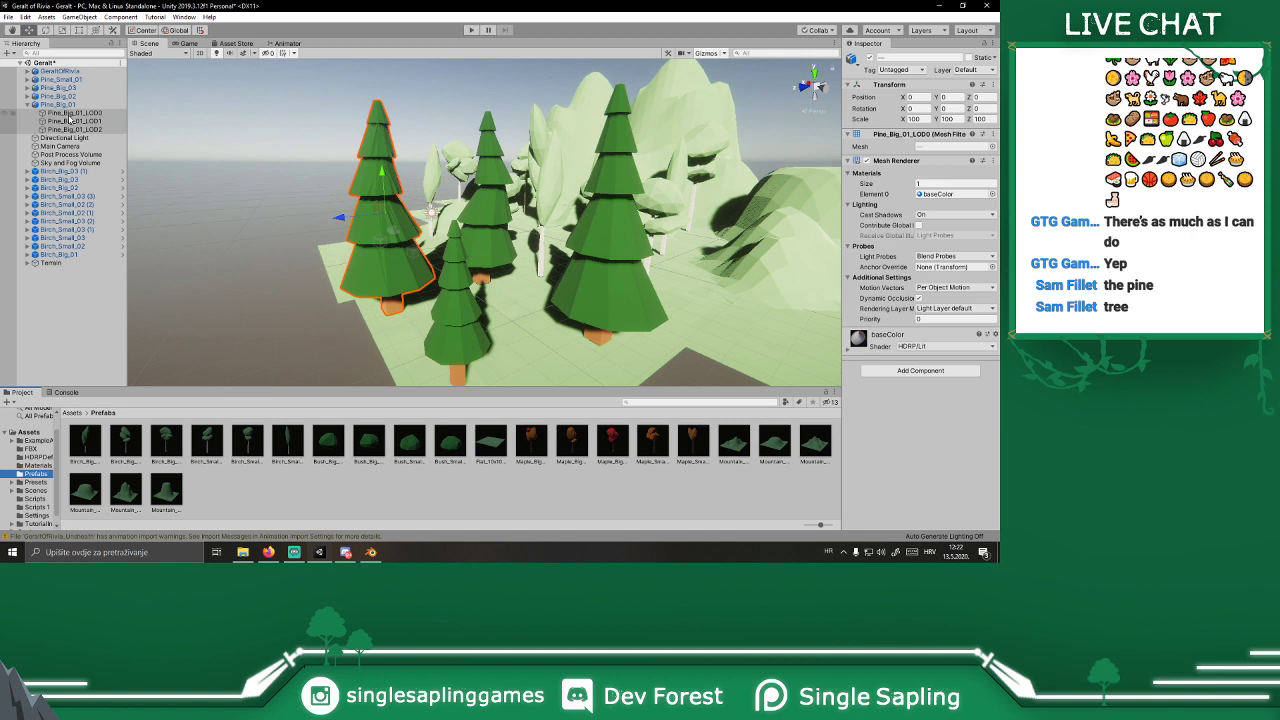
pyautogui.click(29, 104)
pyautogui.moveTo(42, 105); pyautogui.dragTo(276, 463)
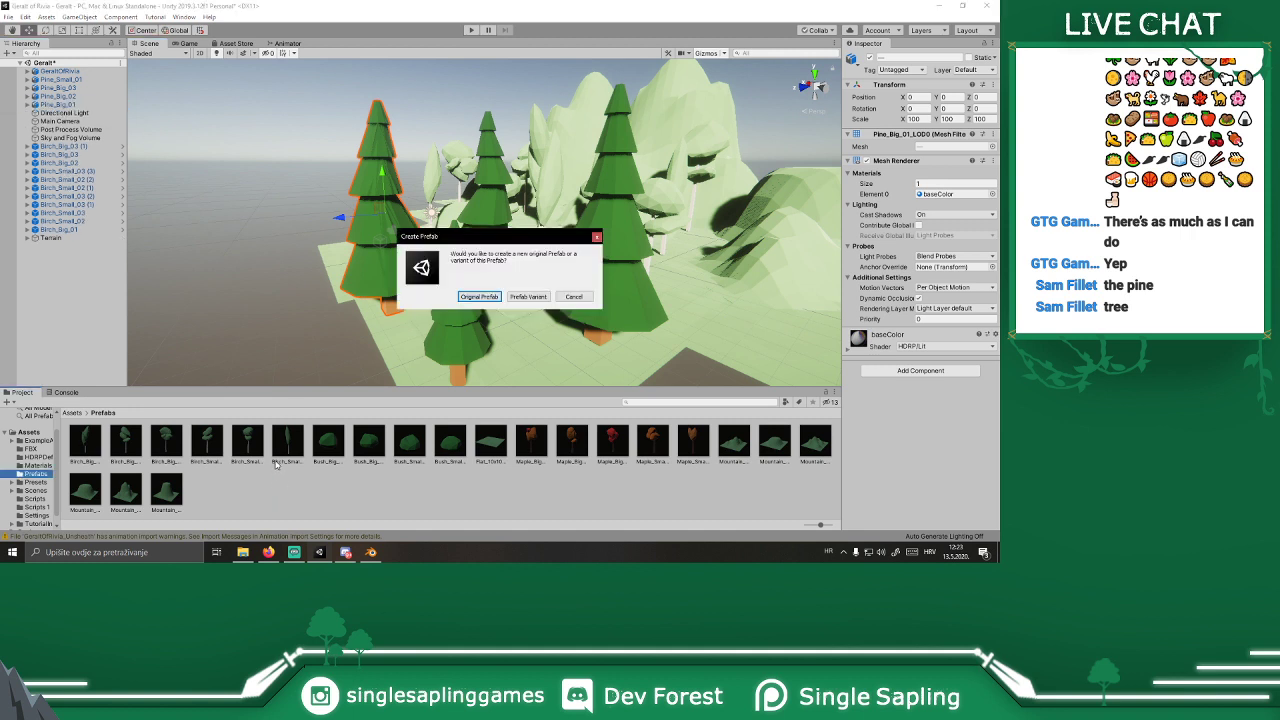
pyautogui.click(479, 296)
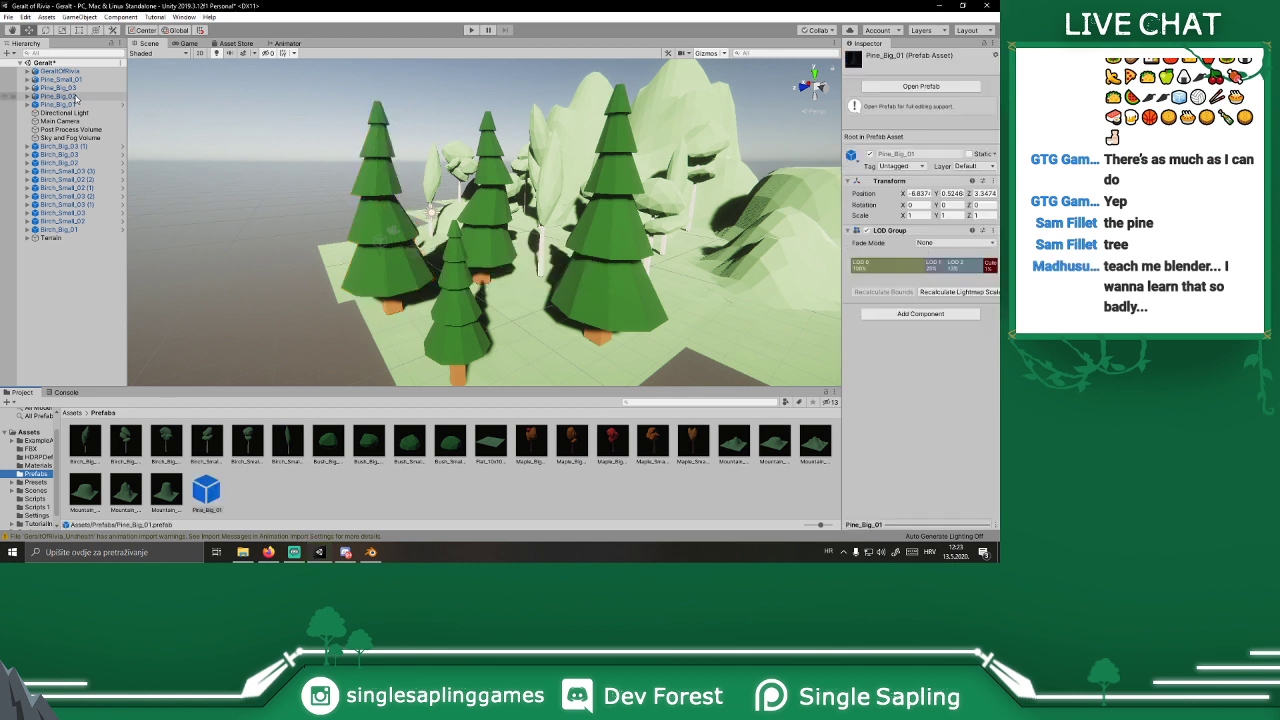
# Step: Create original prefabs of Pine_Big_02, Pine_Big_03 and Pine_Small_01 in the Prefabs folder
pyautogui.moveTo(379, 488); pyautogui.dragTo(354, 502)
pyautogui.click(480, 297)
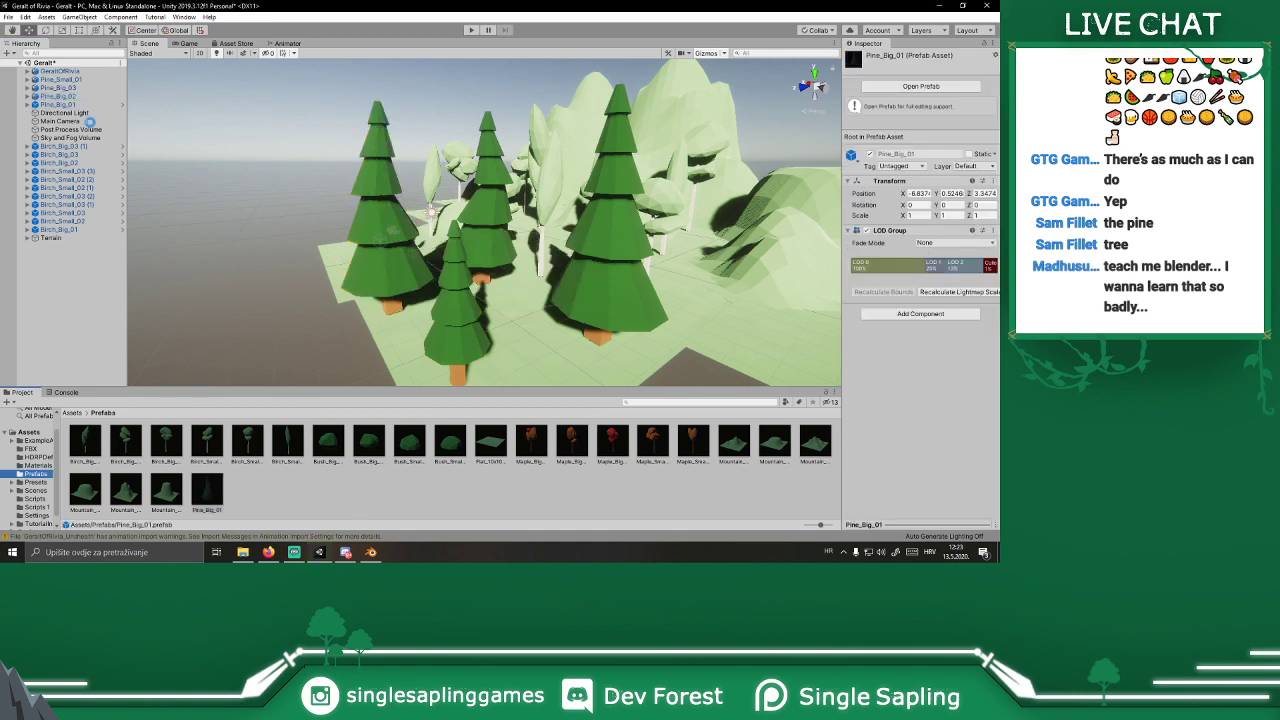
pyautogui.moveTo(72, 92); pyautogui.dragTo(250, 490)
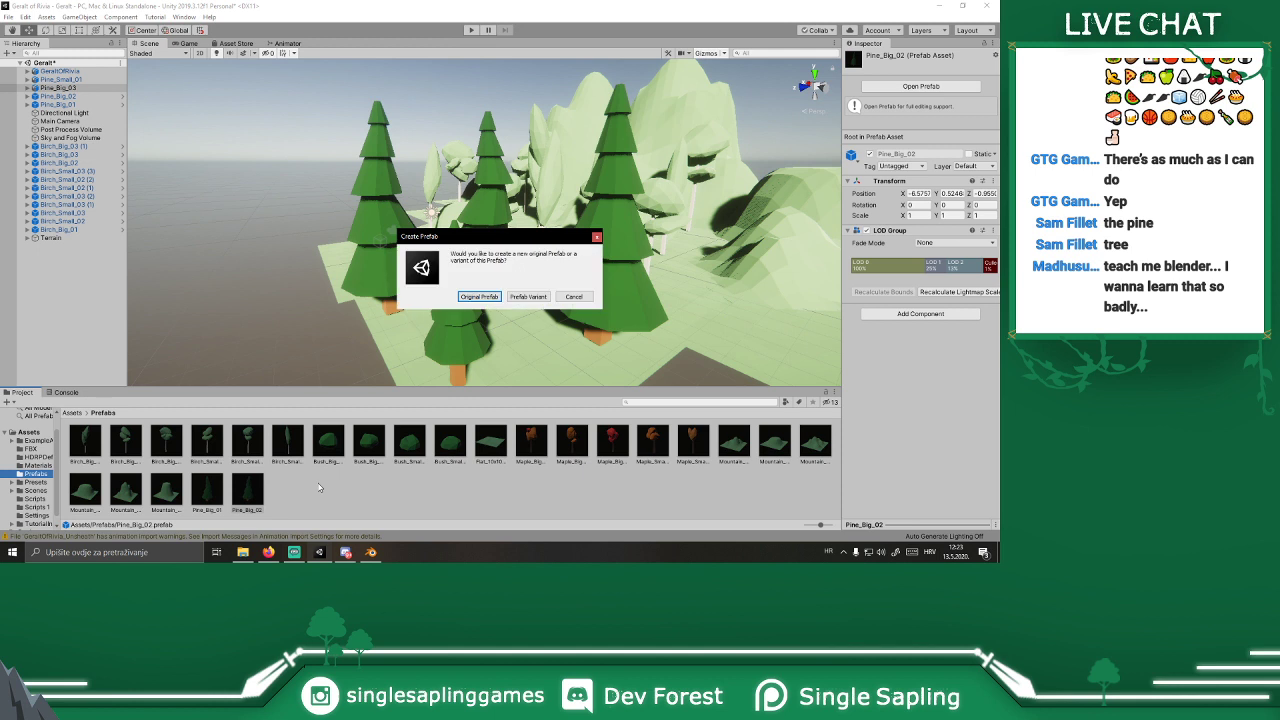
pyautogui.moveTo(73, 88); pyautogui.dragTo(287, 490)
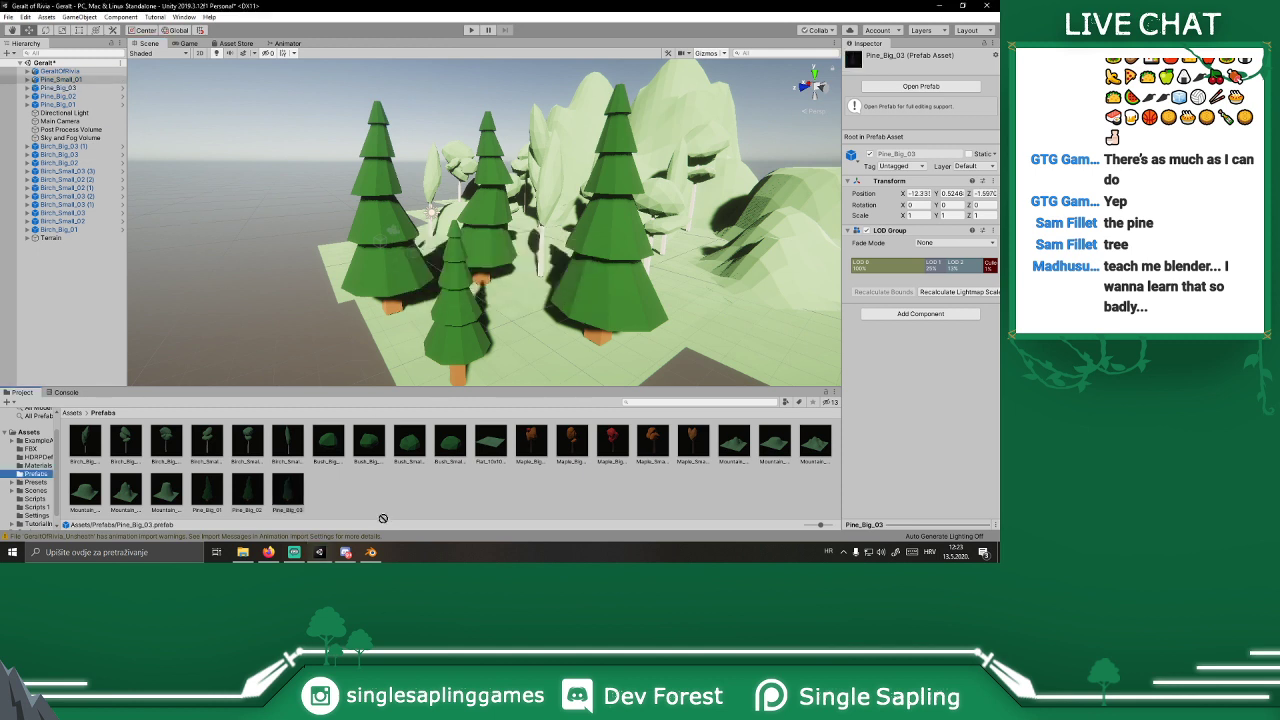
pyautogui.moveTo(373, 504); pyautogui.dragTo(373, 502)
pyautogui.press('Return')
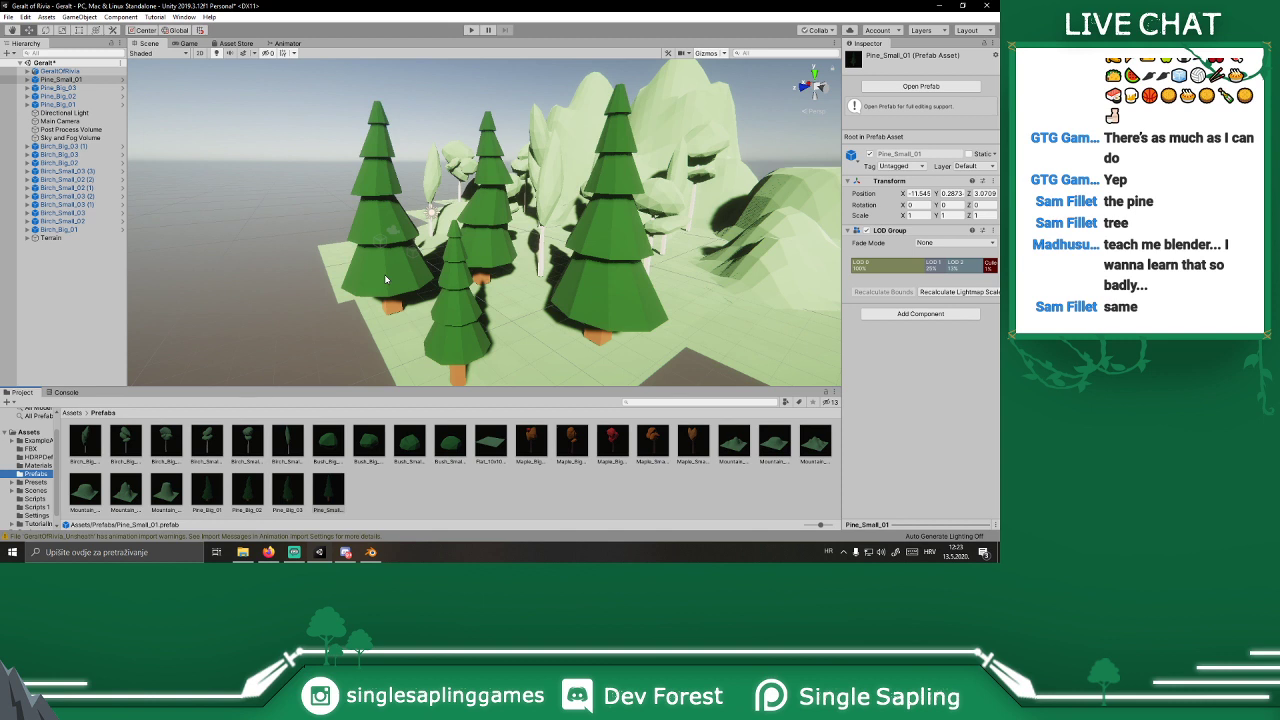
# Step: Delete the four pine trees from the scene
pyautogui.click(98, 104)
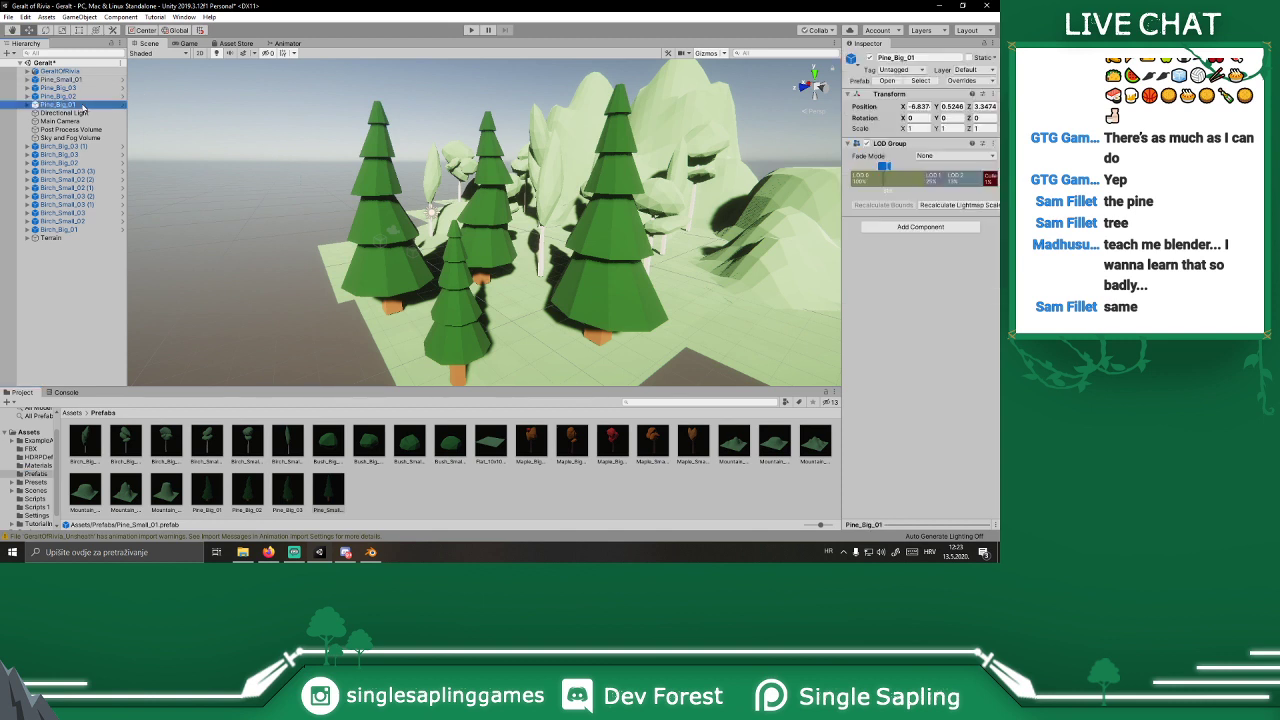
pyautogui.keyDown('shift'); pyautogui.click(81, 80); pyautogui.keyUp('shift')
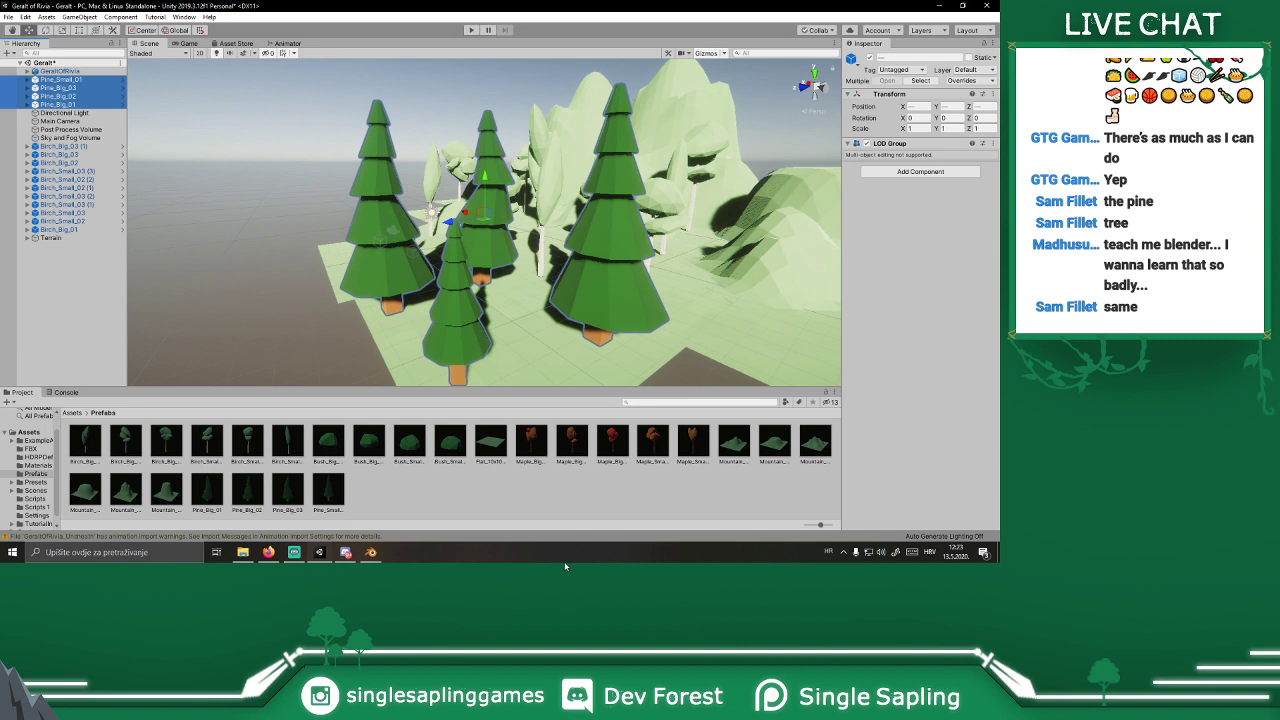
pyautogui.press('Delete')
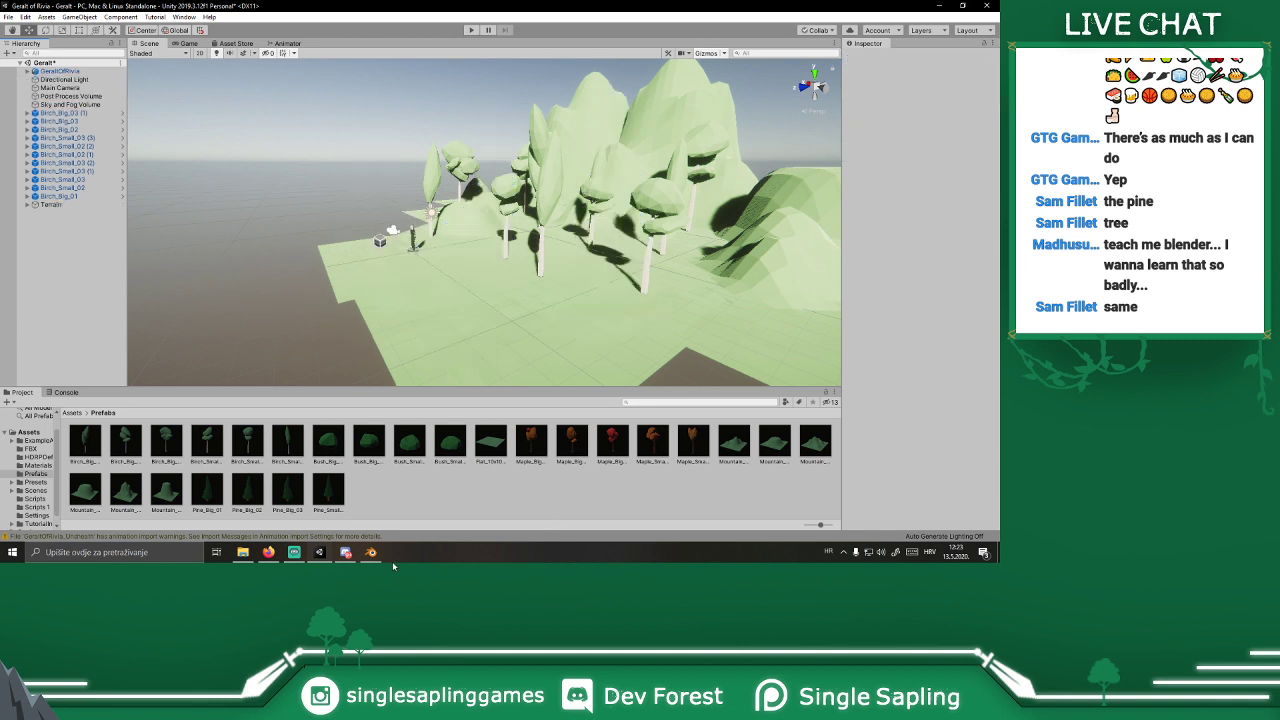
# Step: Switch to Firefox and open the Single Sapling Games channel's video list on YouTube
pyautogui.click(274, 551)
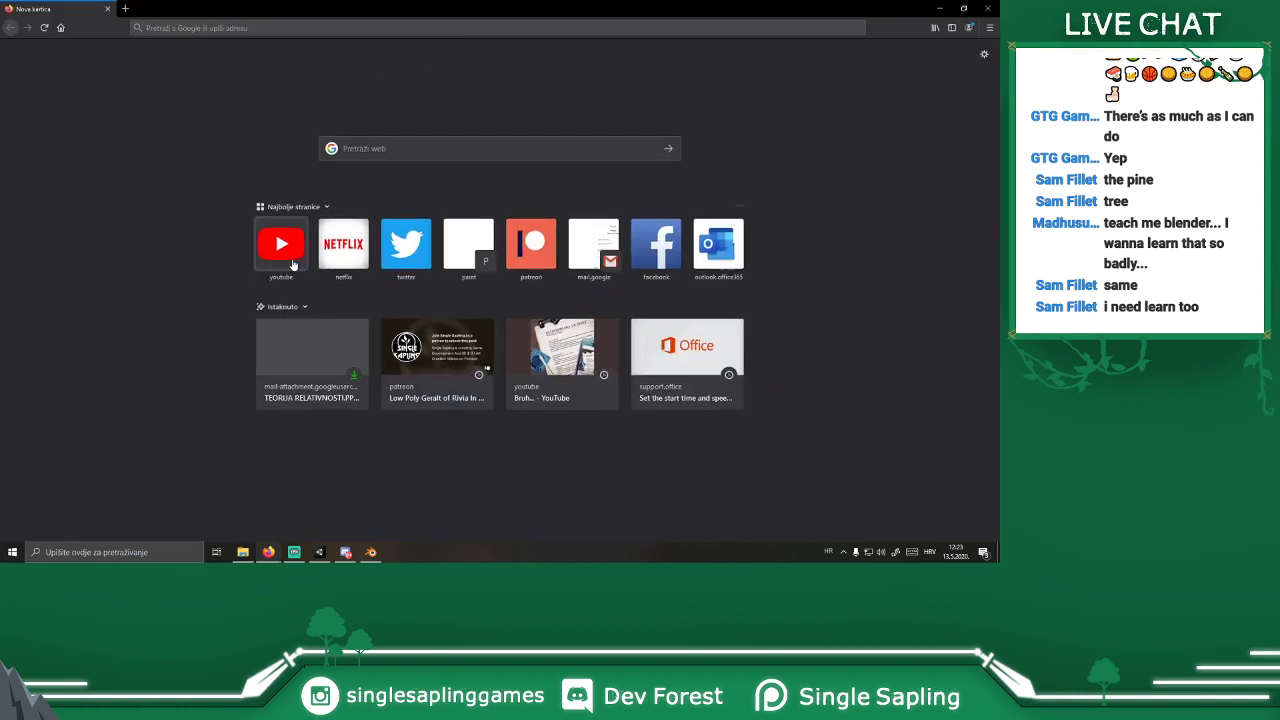
pyautogui.click(292, 262)
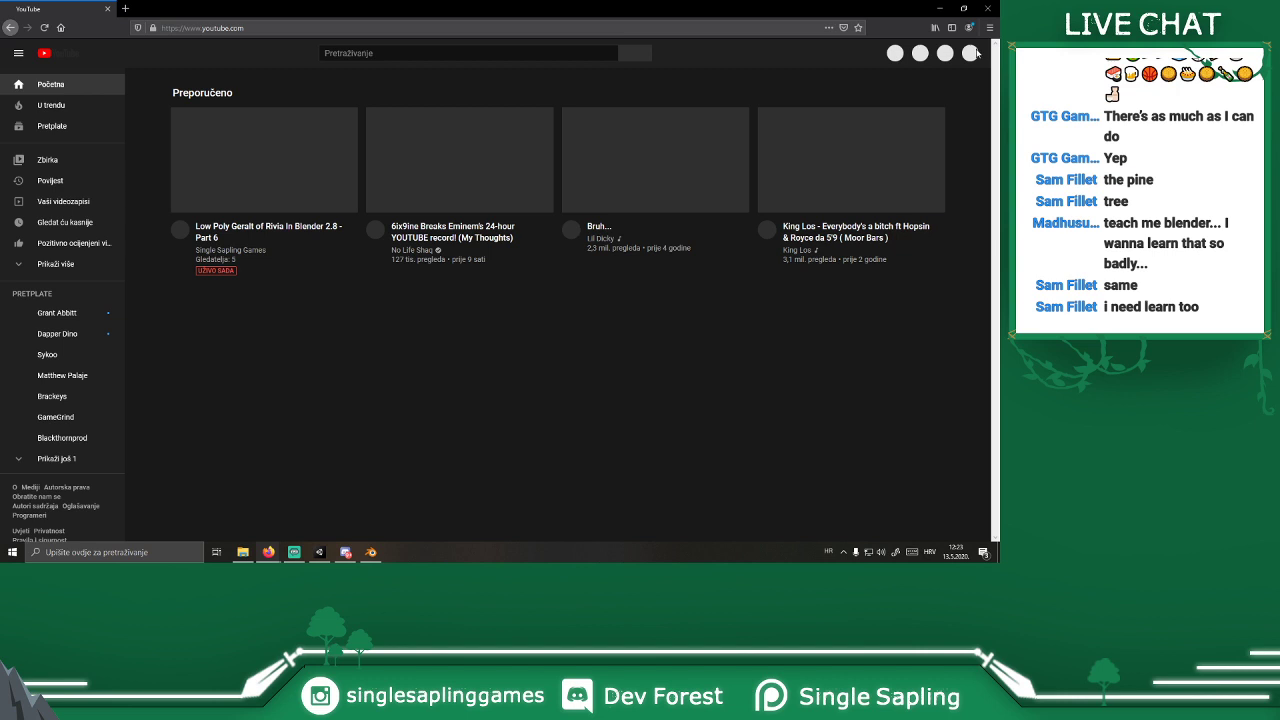
pyautogui.click(967, 53)
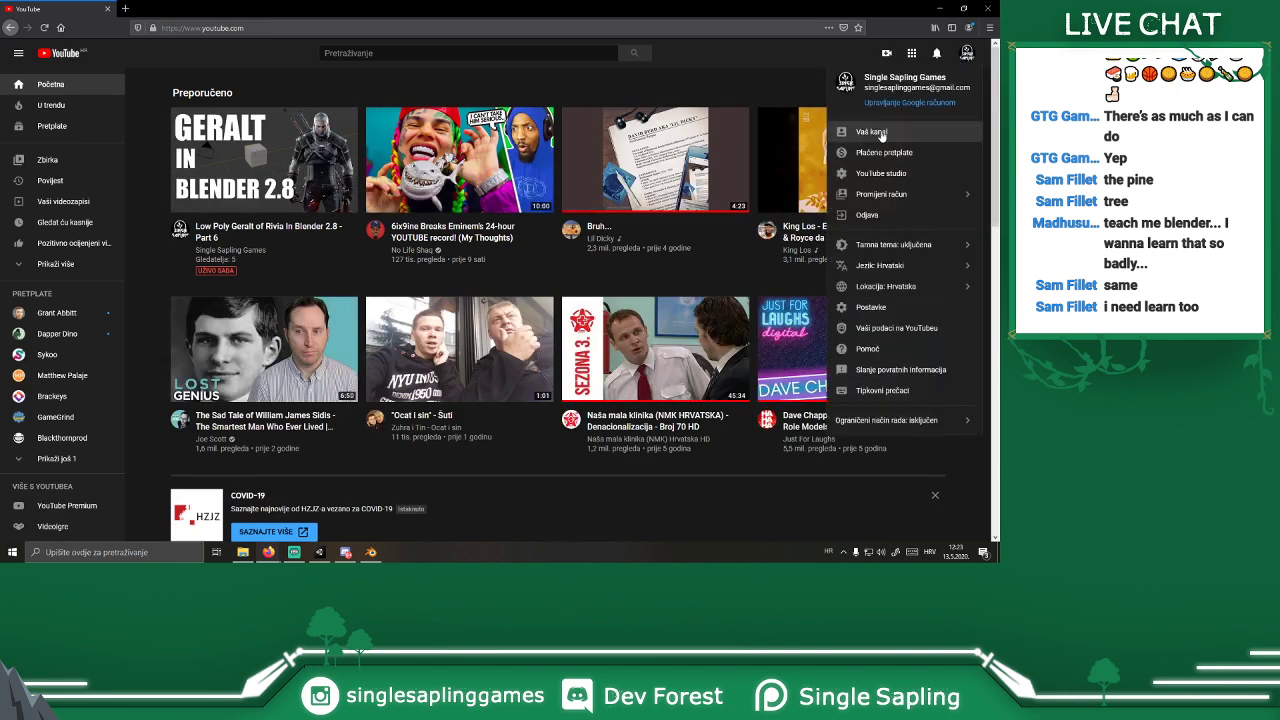
pyautogui.click(881, 134)
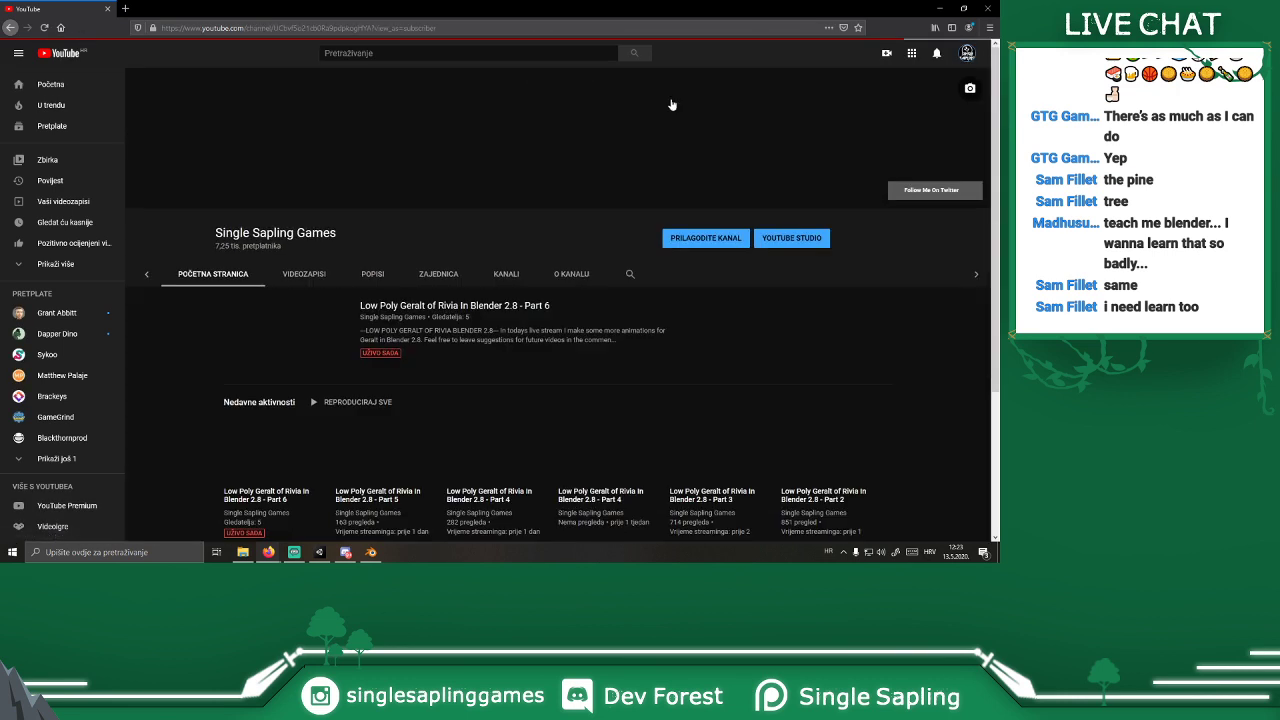
pyautogui.click(366, 273)
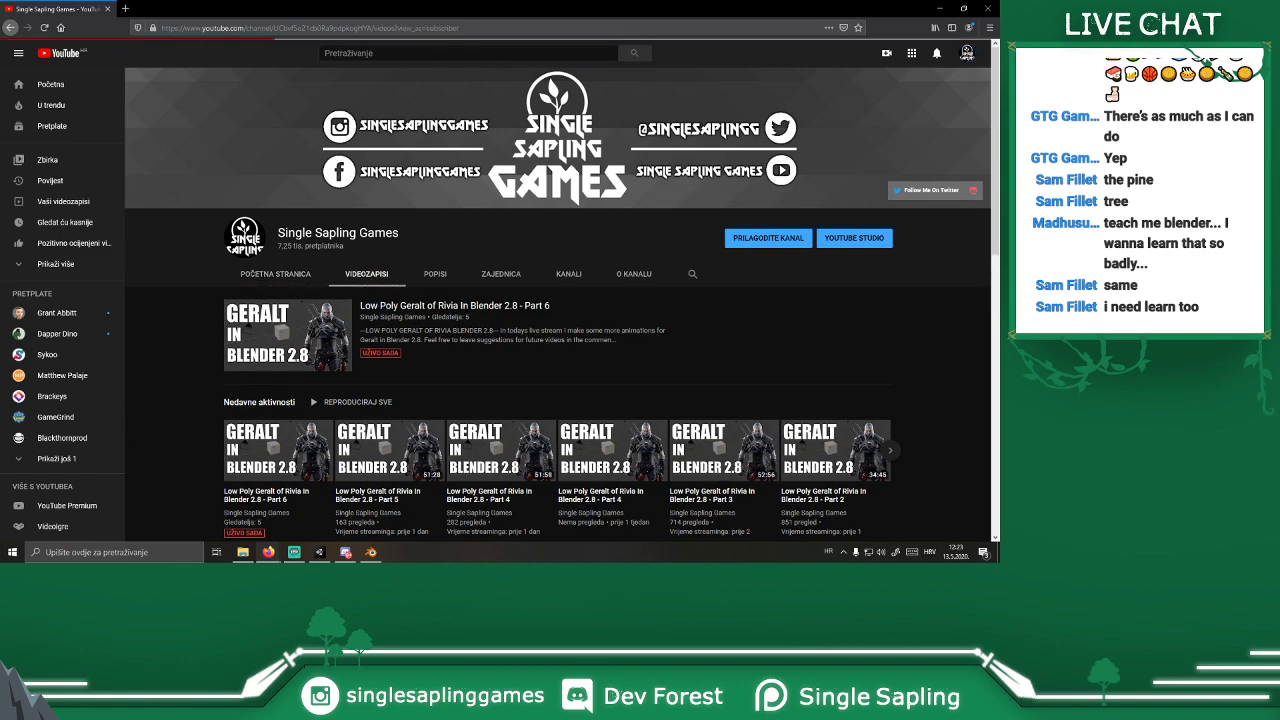
# Step: Find the "BLENDER 2.80 BEGINNER SHORTCUTS - Beginner Guide" video among the channel's uploads and open it
pyautogui.scroll(-5, 630, 340)
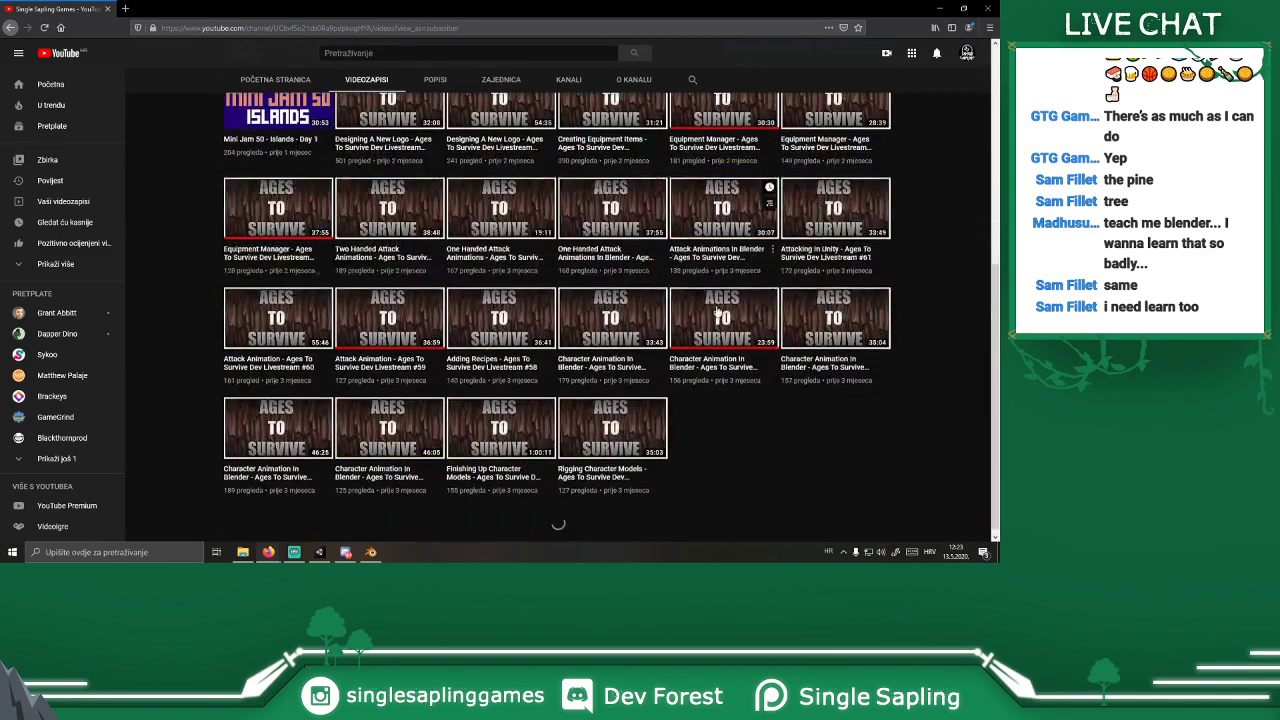
pyautogui.scroll(-10, 631, 342)
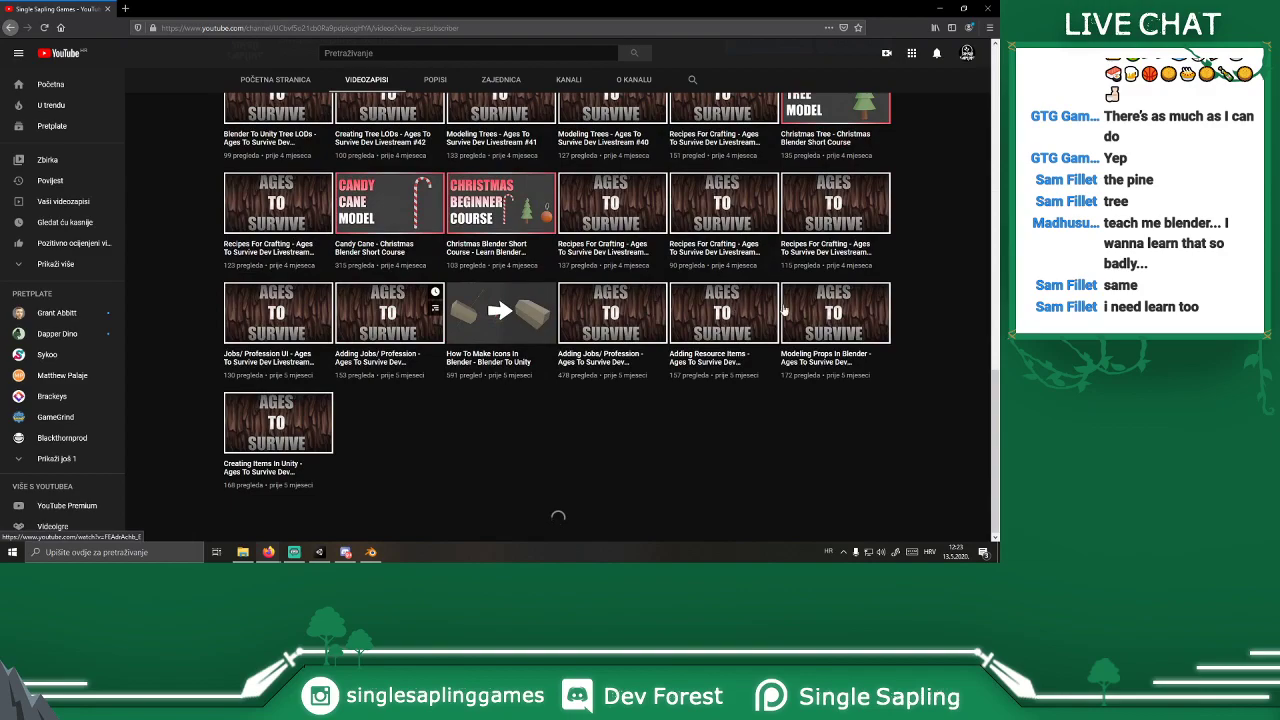
pyautogui.scroll(-10, 631, 338)
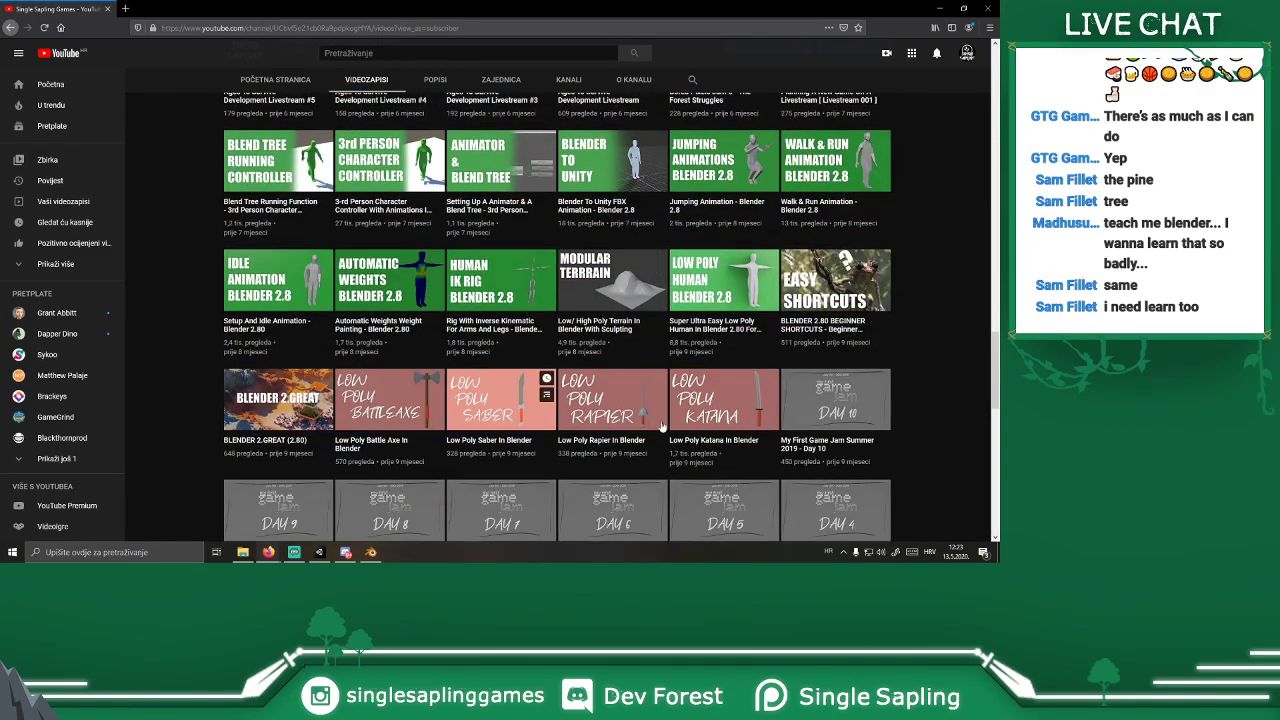
pyautogui.scroll(-1, 940, 381)
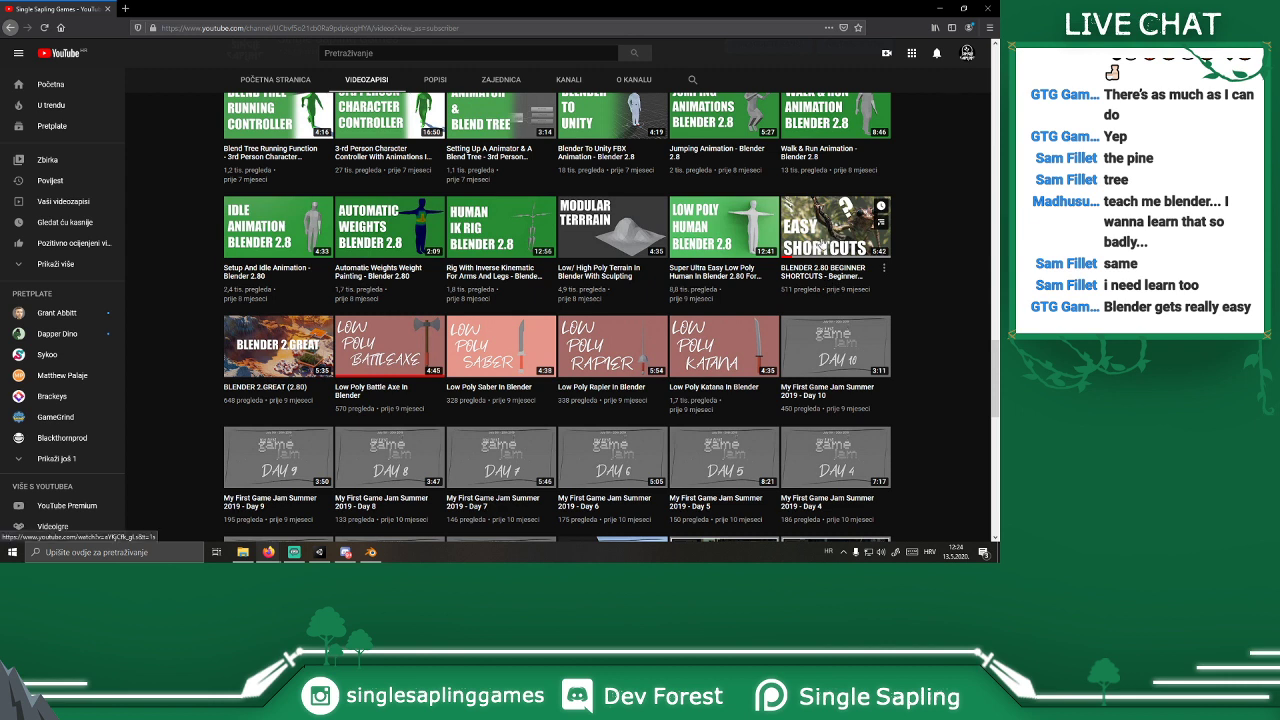
pyautogui.click(822, 245)
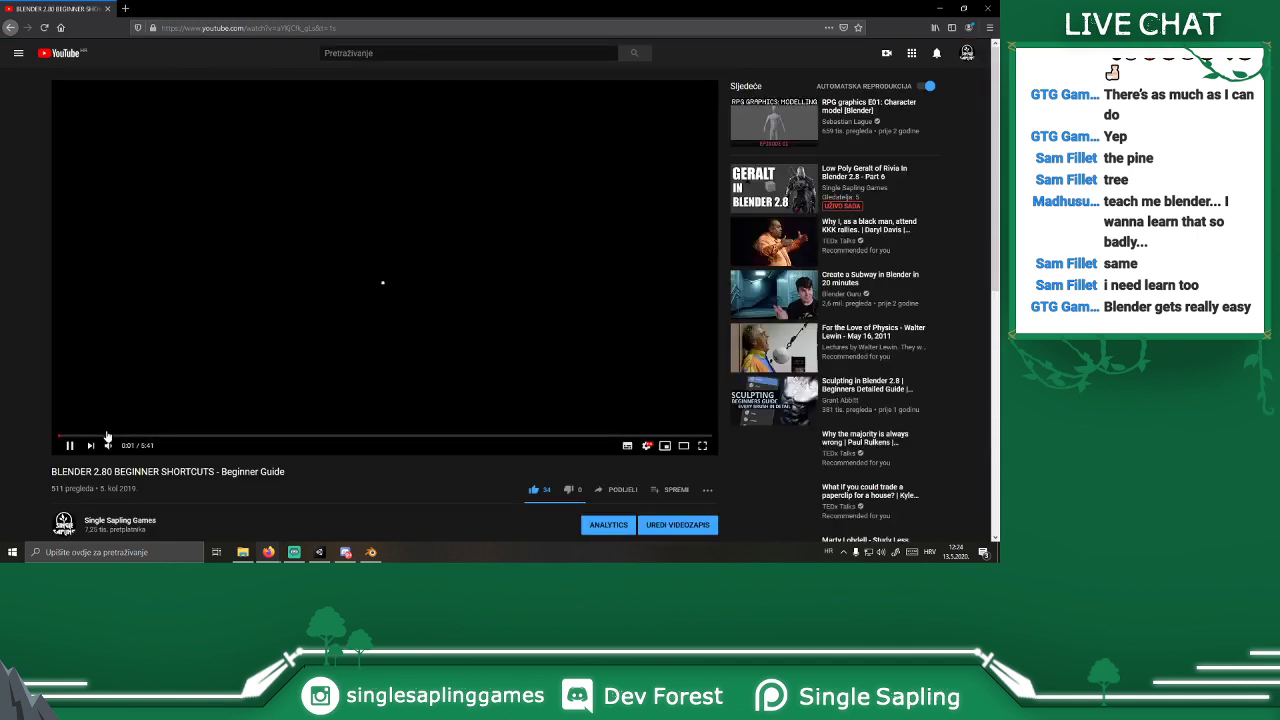
# Step: Mute the beginner shortcuts video, skim its sections up to the rotate-along-axis shortcuts, and pause it there
pyautogui.click(148, 419)
pyautogui.click(108, 448)
pyautogui.click(227, 331)
pyautogui.click(226, 333)
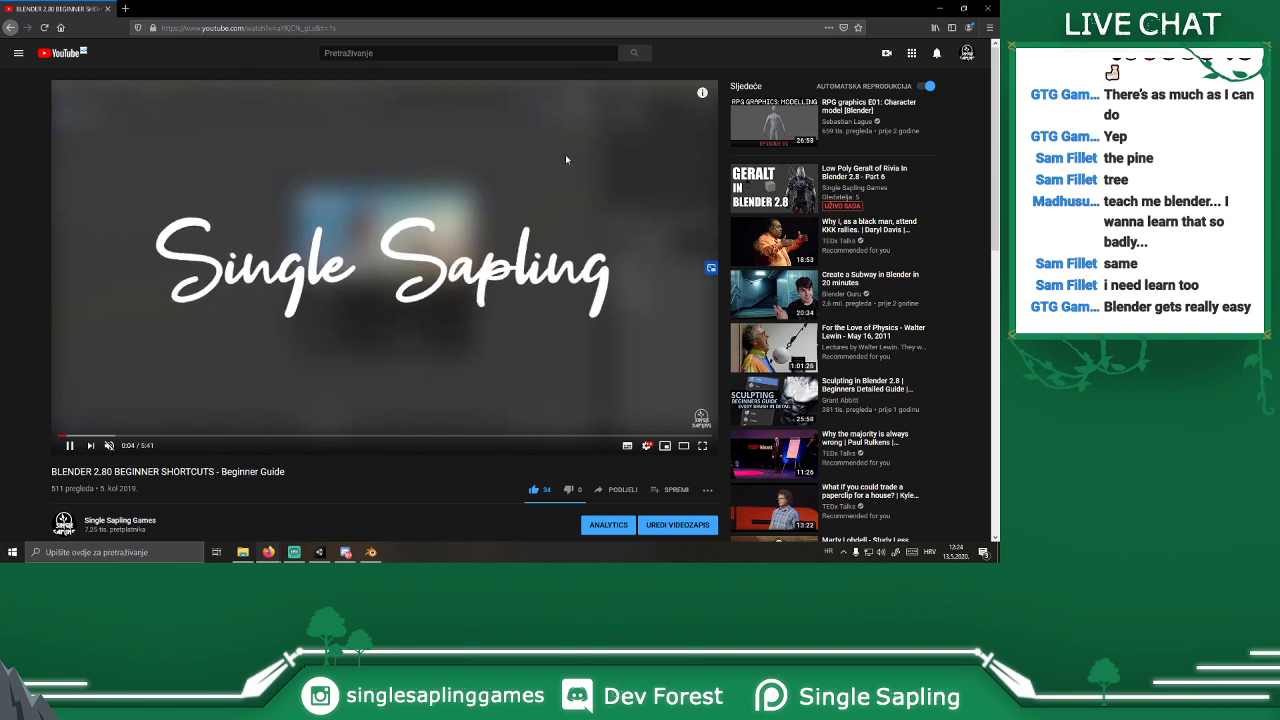
pyautogui.click(63, 437)
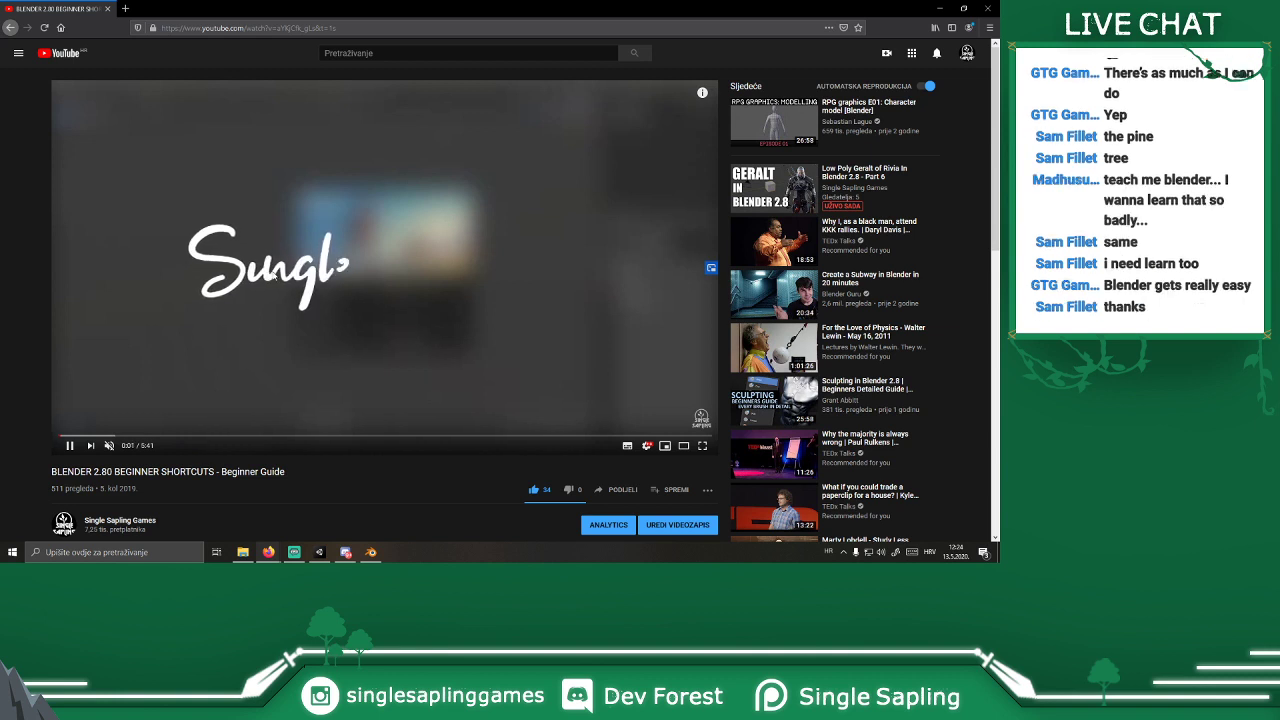
pyautogui.click(123, 437)
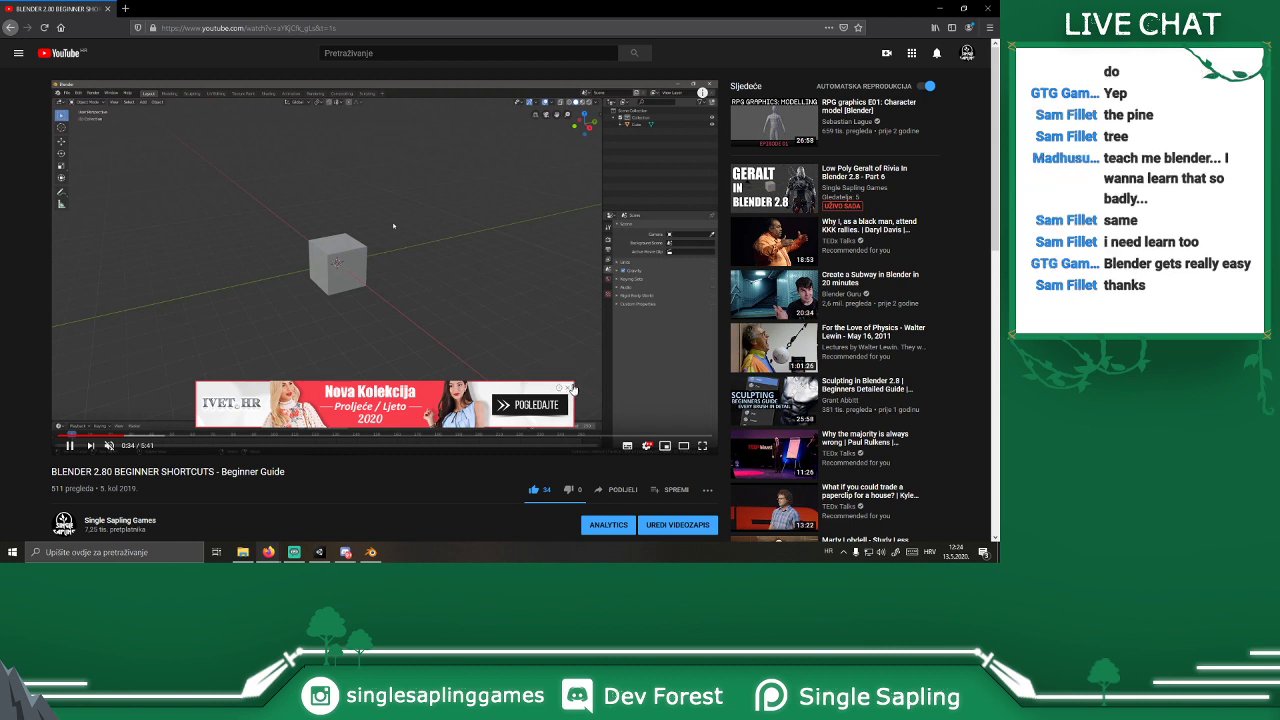
pyautogui.click(567, 387)
pyautogui.click(164, 437)
pyautogui.click(221, 437)
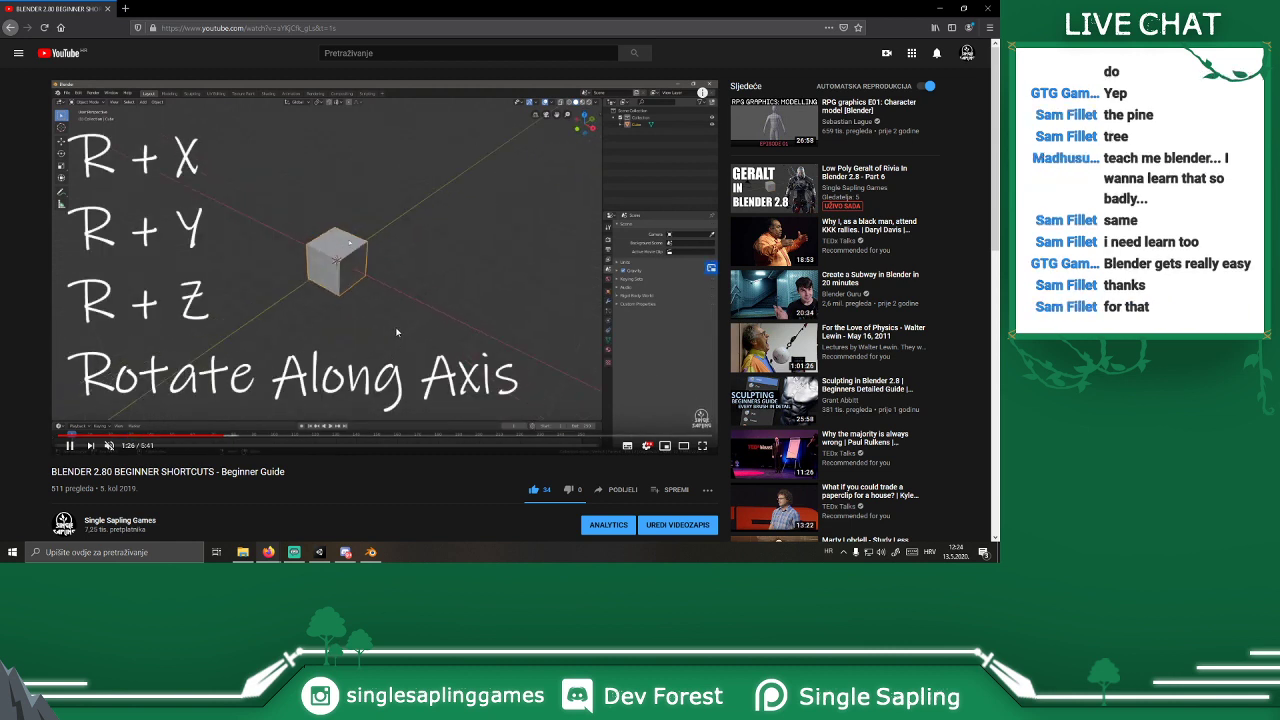
pyautogui.click(187, 172)
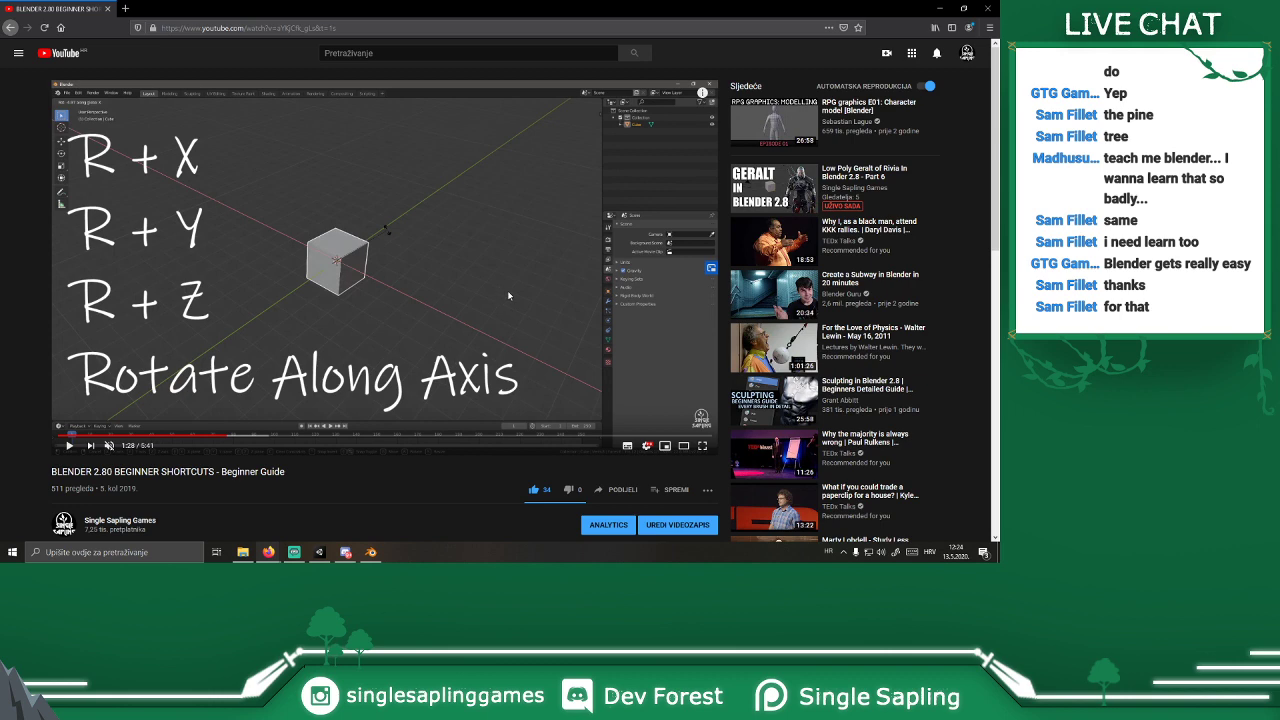
# Step: Return to the channel's video list, browse the Blender and Unity tutorials down to the oldest uploads, and leave the browser
pyautogui.click(10, 27)
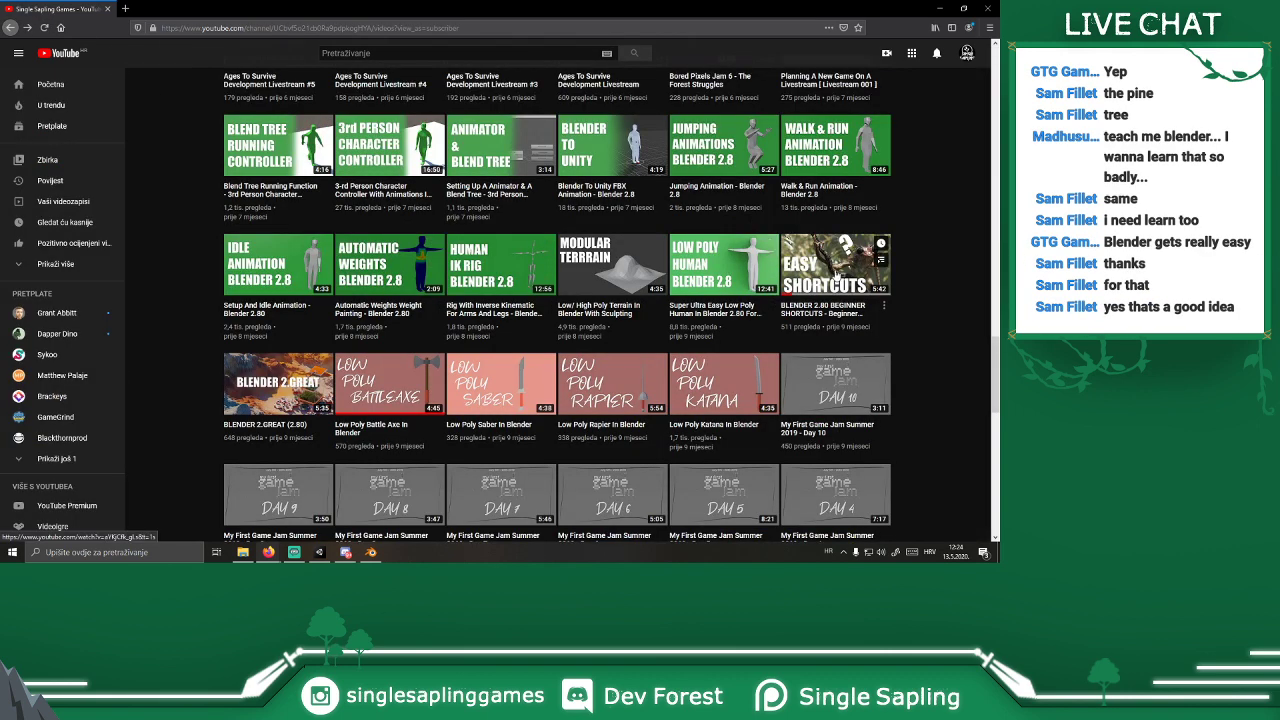
pyautogui.scroll(-2, 966, 262)
pyautogui.scroll(-3, 966, 262)
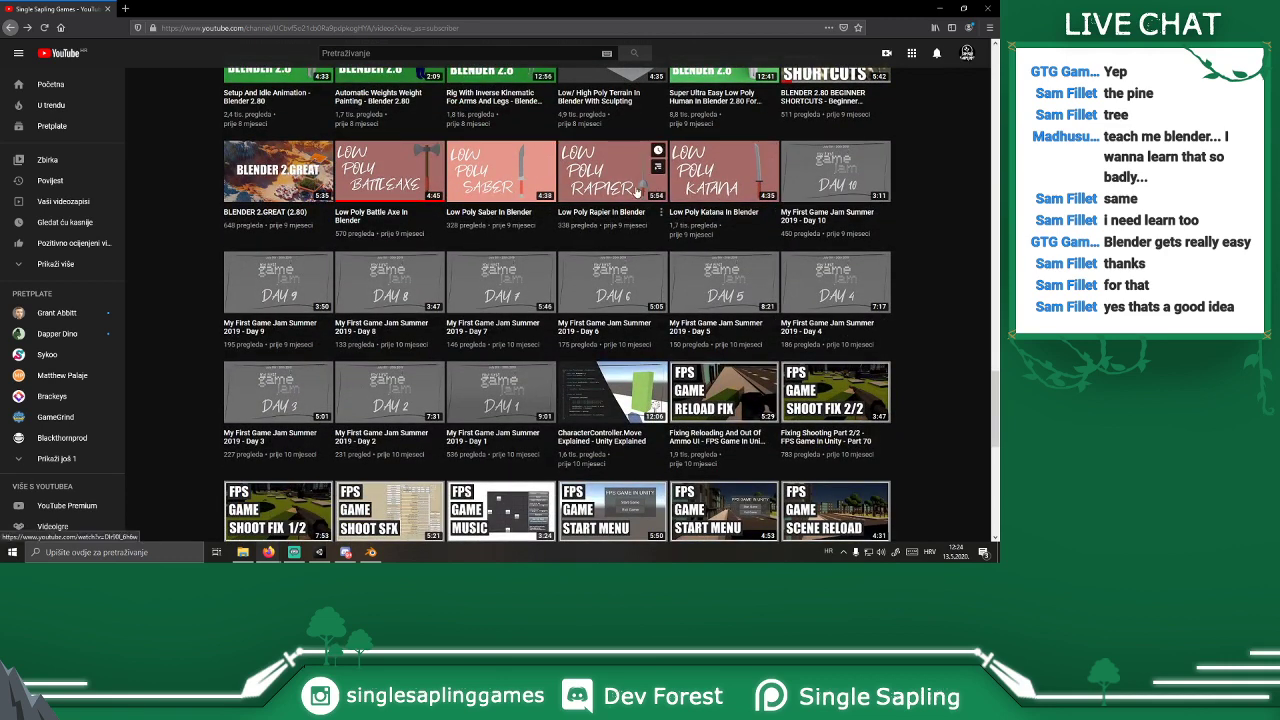
pyautogui.scroll(1, 438, 300)
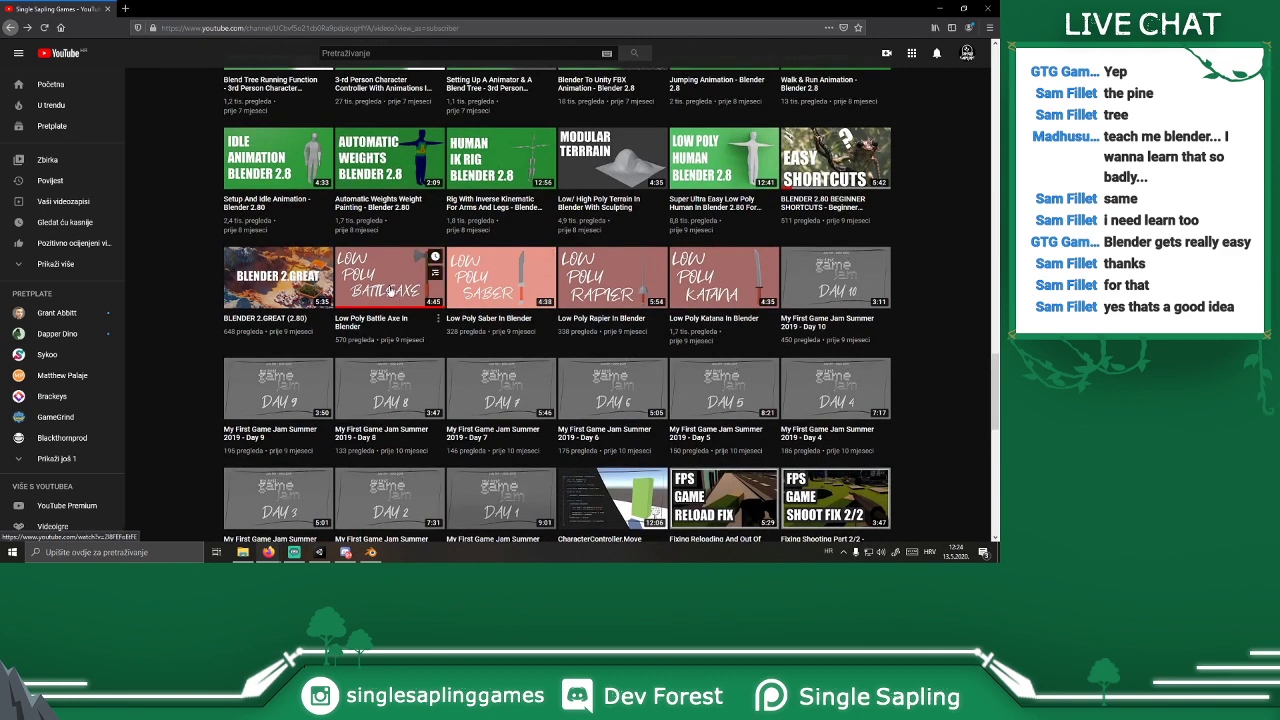
pyautogui.scroll(-1, 436, 212)
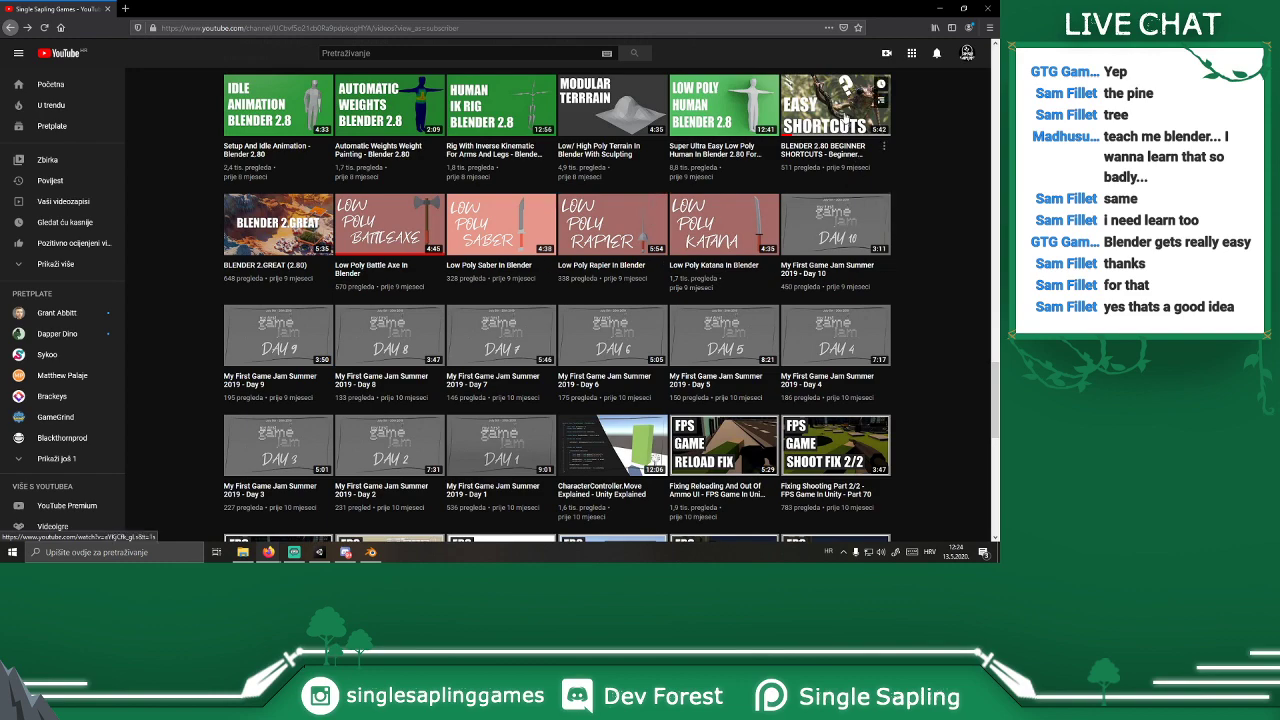
pyautogui.scroll(-1, 620, 257)
pyautogui.scroll(-10, 620, 257)
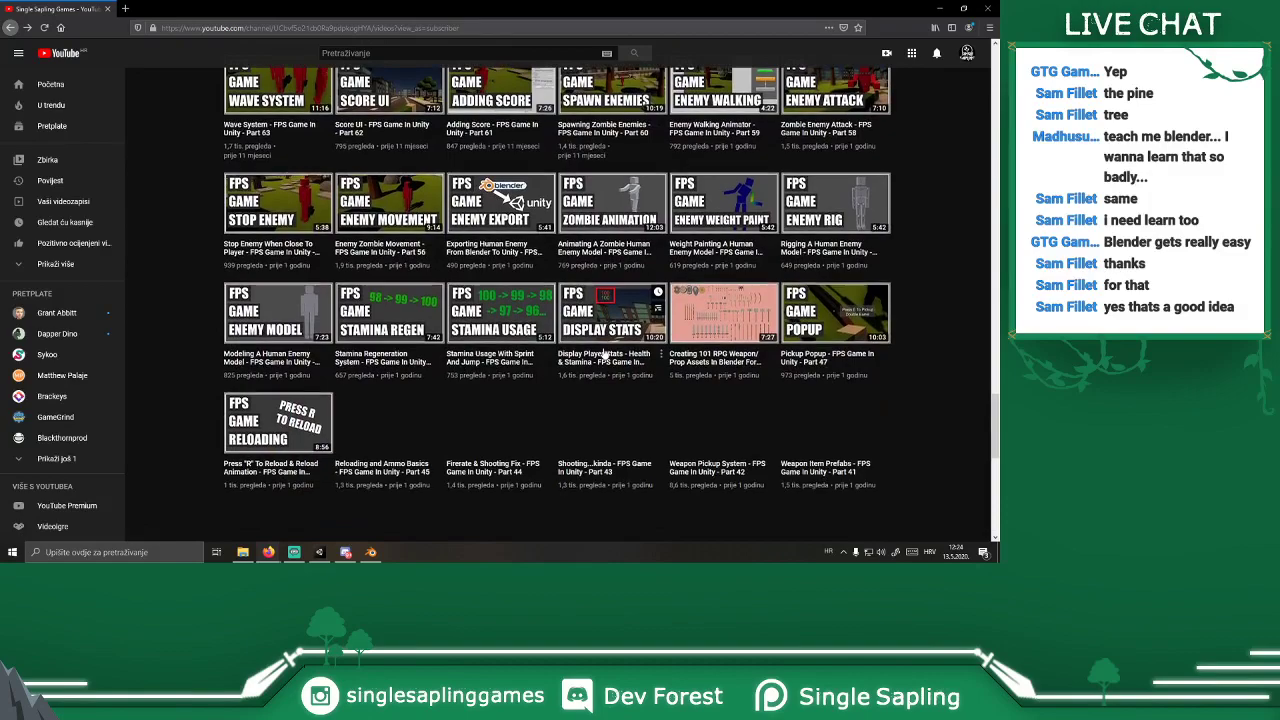
pyautogui.scroll(-8, 604, 354)
pyautogui.scroll(2, 608, 348)
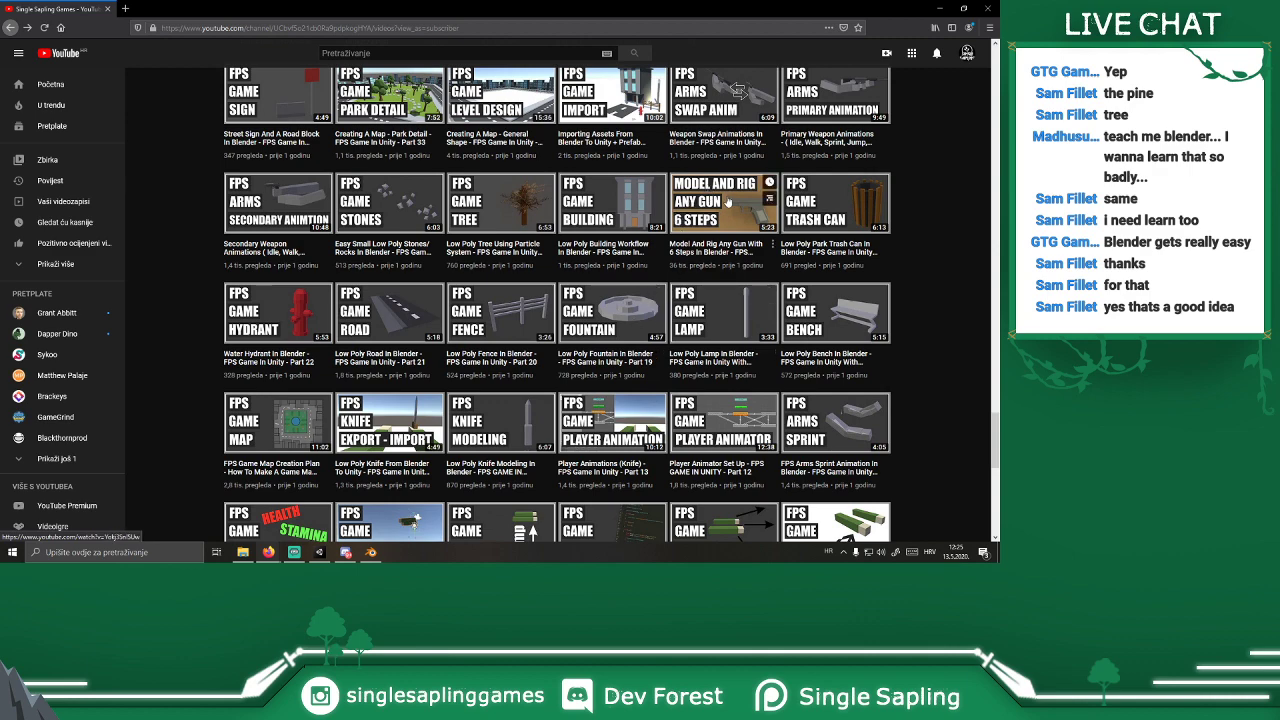
pyautogui.scroll(-5, 732, 205)
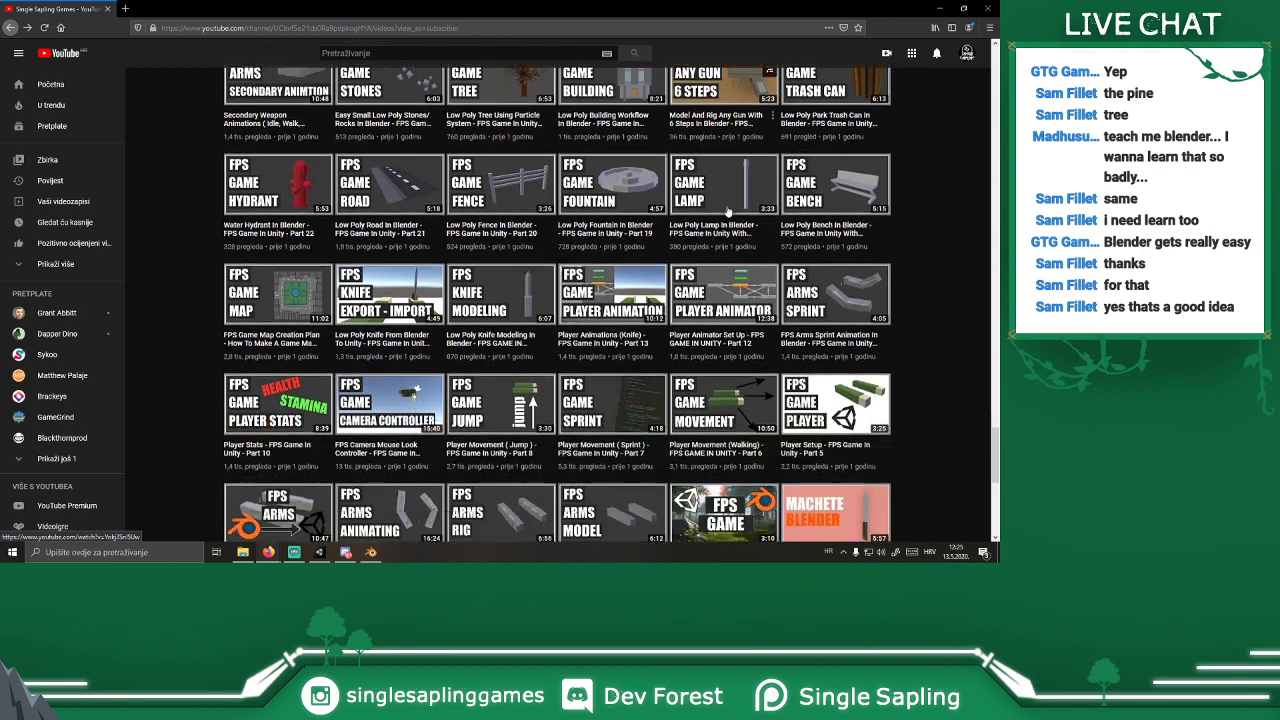
pyautogui.scroll(-2, 677, 220)
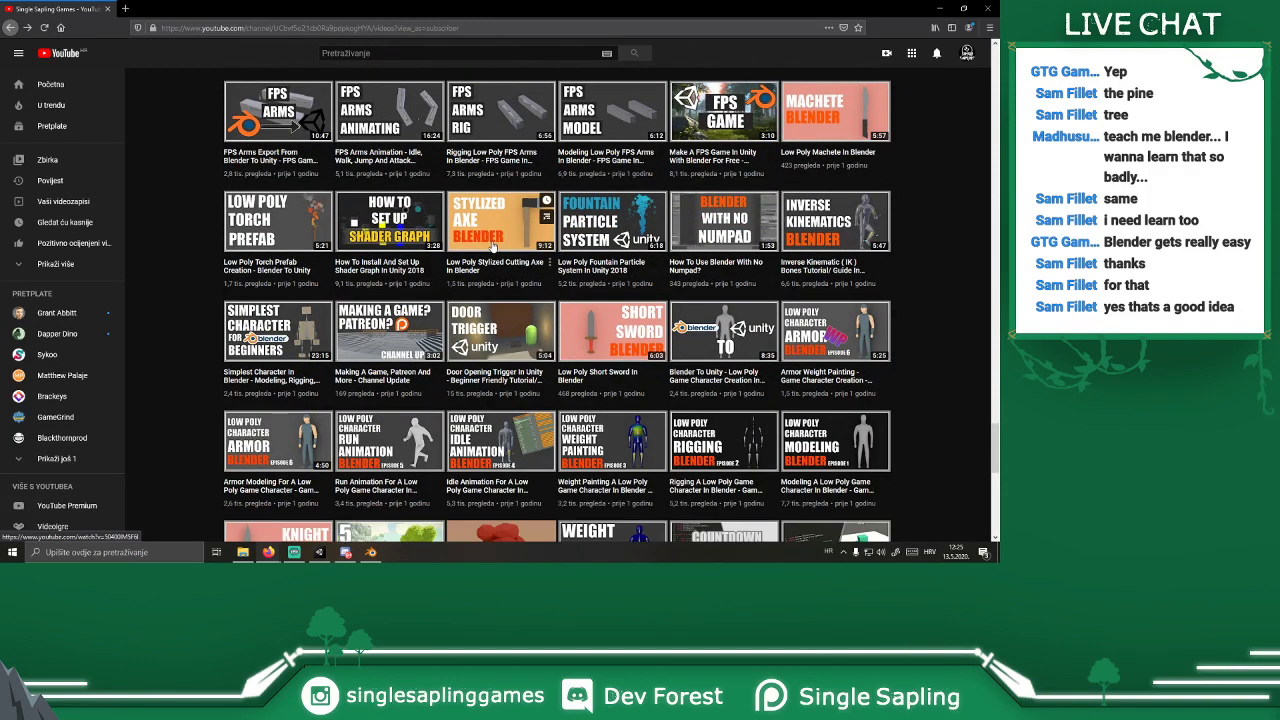
pyautogui.scroll(-3, 612, 343)
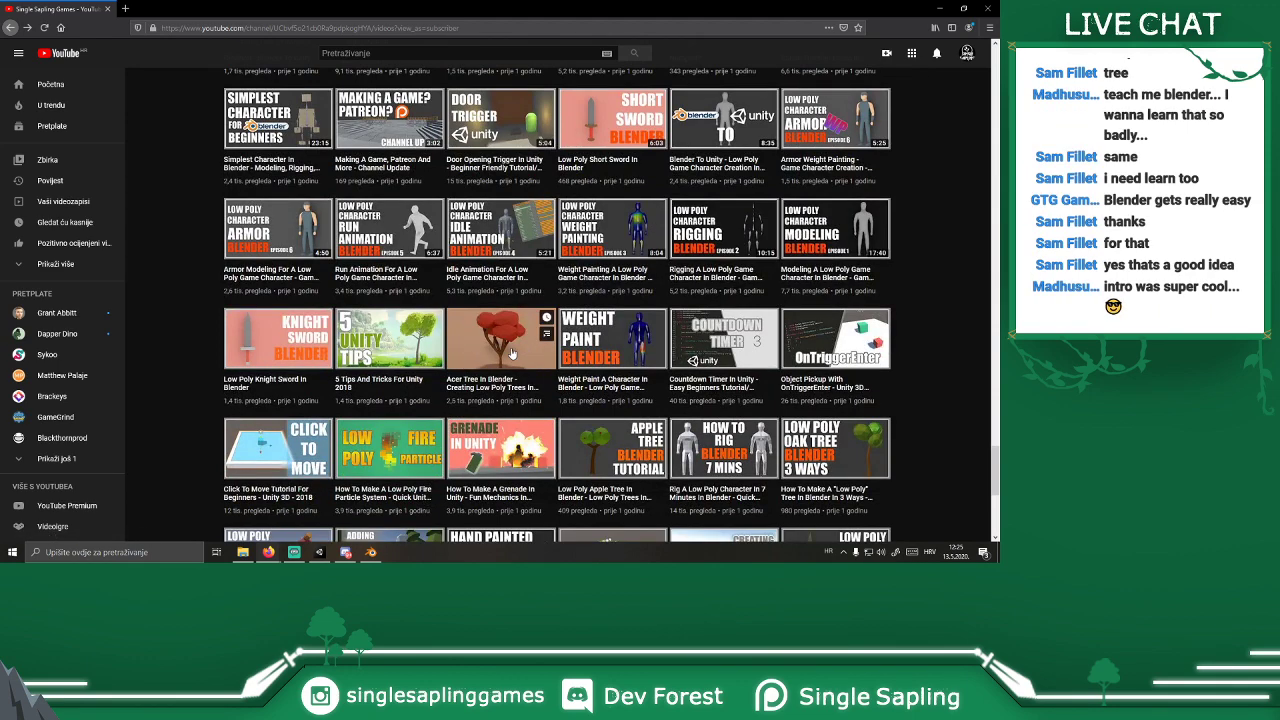
pyautogui.scroll(-3, 530, 352)
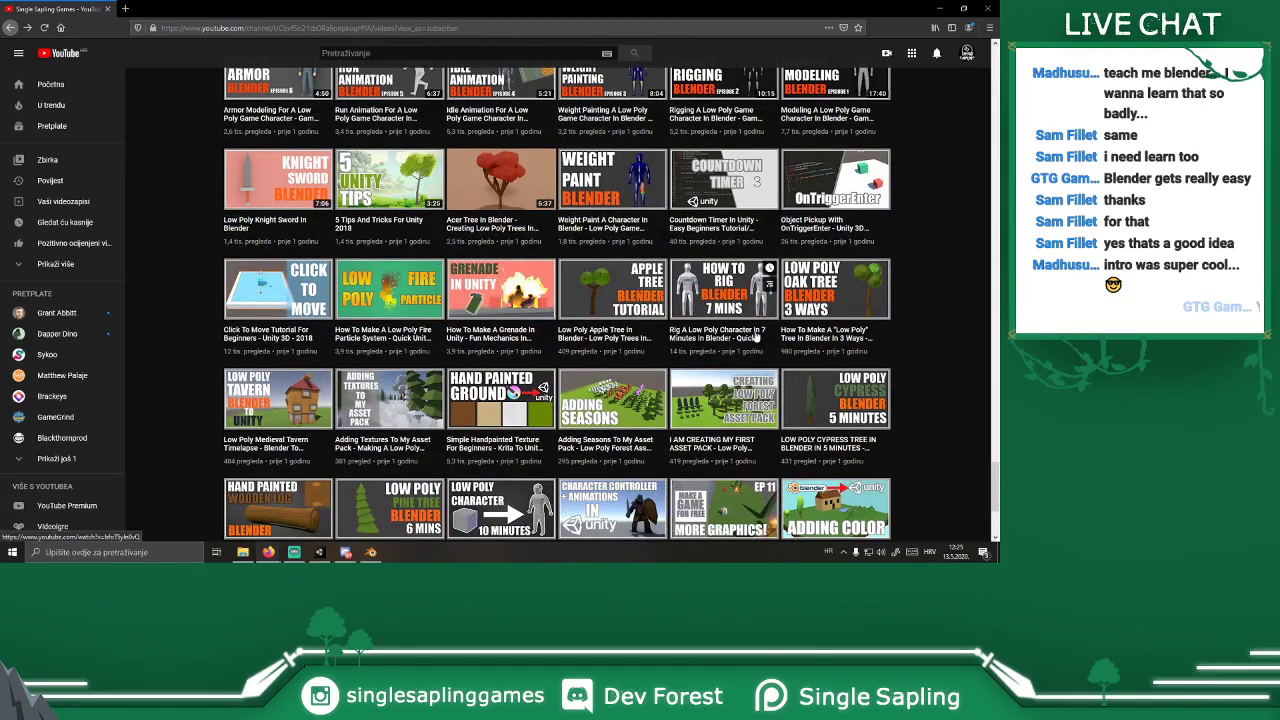
pyautogui.scroll(-2, 810, 312)
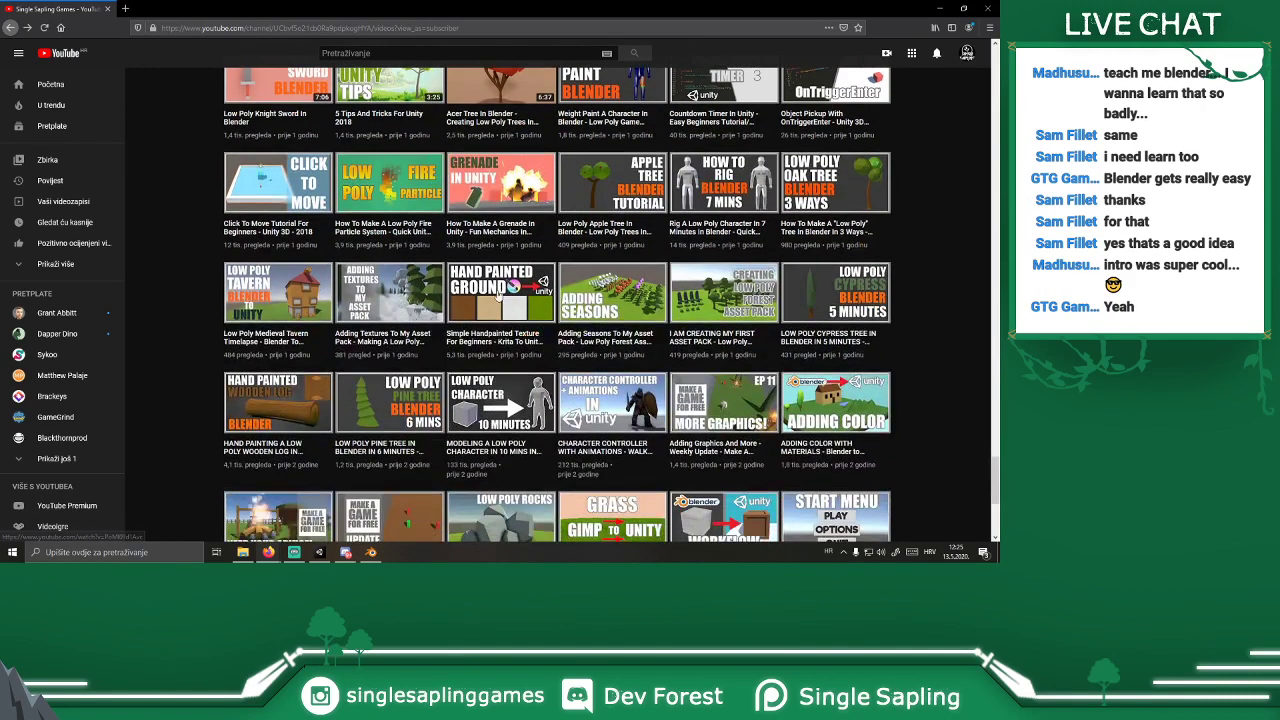
pyautogui.scroll(-3, 833, 421)
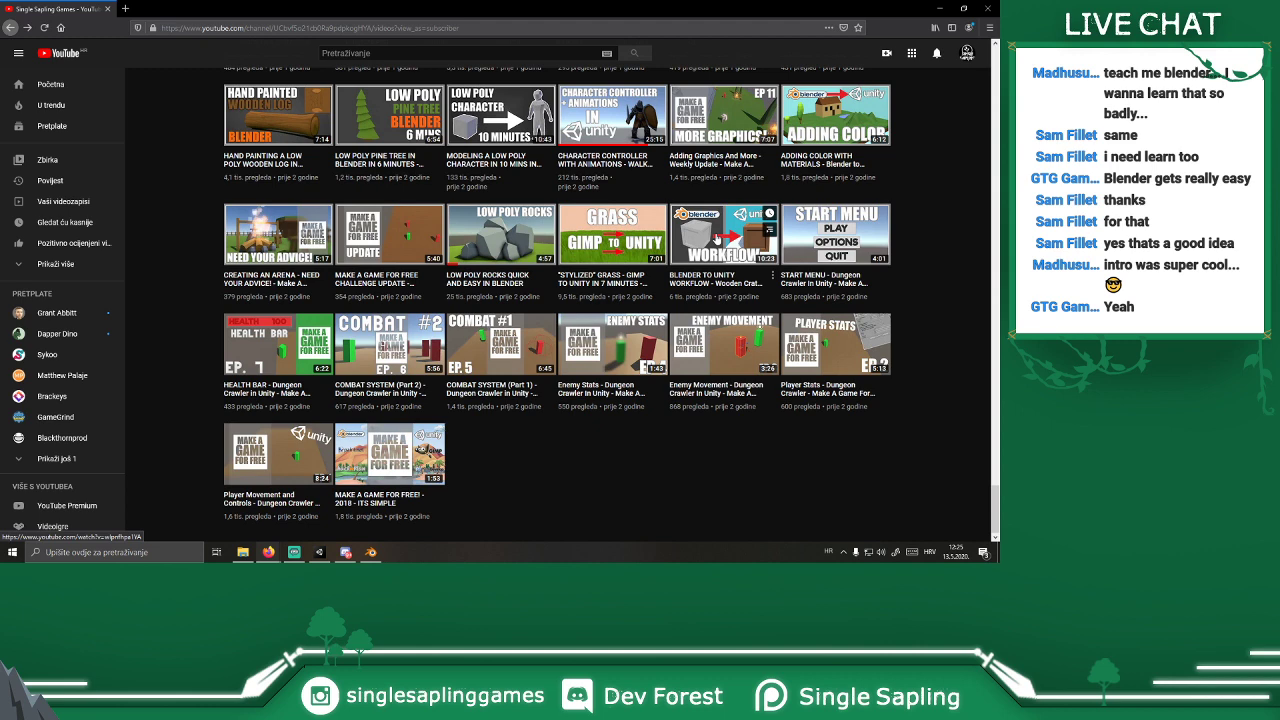
pyautogui.click(998, 5)
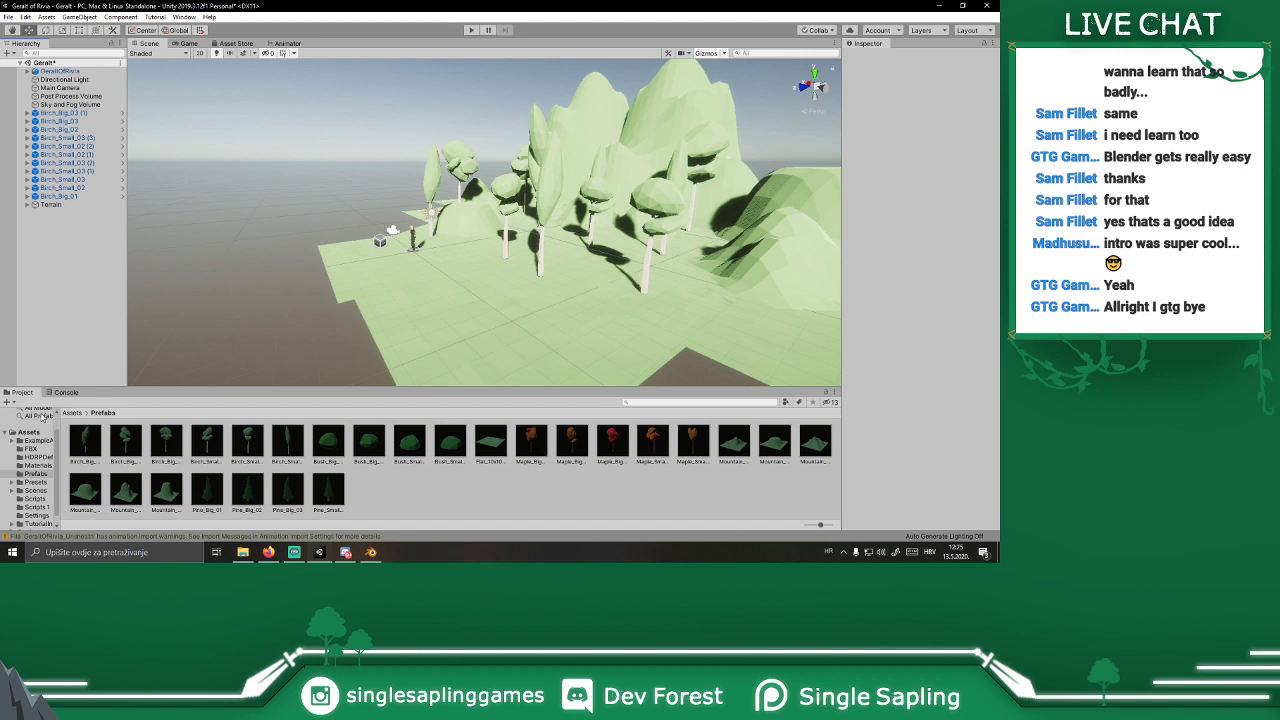
# Step: Place the Rock_Big_01, Rock_Big_02 and Rock_Big_03 models from the FBX folder on the terrain
pyautogui.click(31, 449)
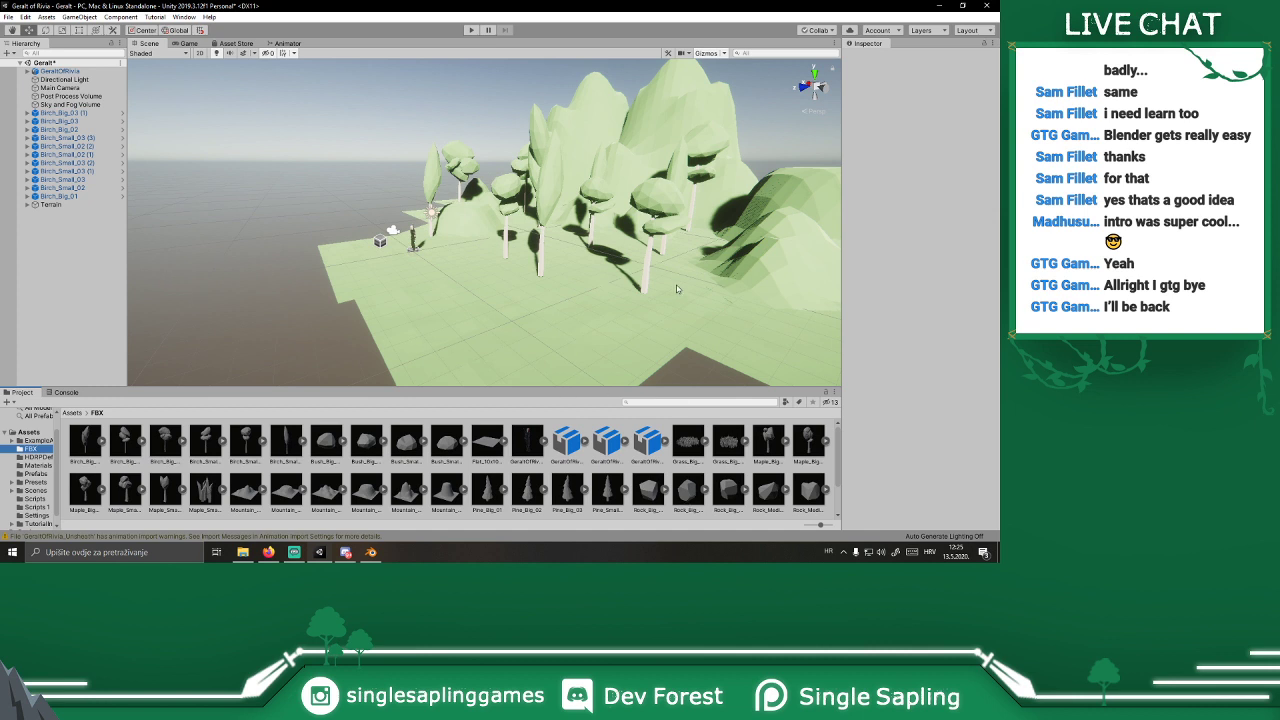
pyautogui.scroll(-2, 600, 470)
pyautogui.click(643, 452)
pyautogui.moveTo(643, 452); pyautogui.dragTo(400, 320)
pyautogui.moveTo(686, 445); pyautogui.dragTo(466, 327)
pyautogui.moveTo(728, 445); pyautogui.dragTo(575, 341)
# Step: Place the three Rock_Medium and three Rock_Small models from the FBX folder beside the big rocks
pyautogui.moveTo(812, 450); pyautogui.dragTo(640, 340)
pyautogui.scroll(-1, 300, 470)
pyautogui.moveTo(85, 497); pyautogui.dragTo(405, 352)
pyautogui.scroll(1, 430, 398)
pyautogui.moveTo(430, 398); pyautogui.dragTo(481, 363)
pyautogui.moveTo(168, 505); pyautogui.dragTo(533, 372)
pyautogui.moveTo(206, 491); pyautogui.dragTo(489, 345)
# Step: Apply the baseColor material from the Materials folder to the big and medium rocks
pyautogui.moveTo(592, 325); pyautogui.dragTo(638, 335, button='right')
pyautogui.press('w')
pyautogui.click(38, 465)
pyautogui.moveTo(84, 440); pyautogui.dragTo(335, 248)
pyautogui.moveTo(88, 448); pyautogui.dragTo(345, 307)
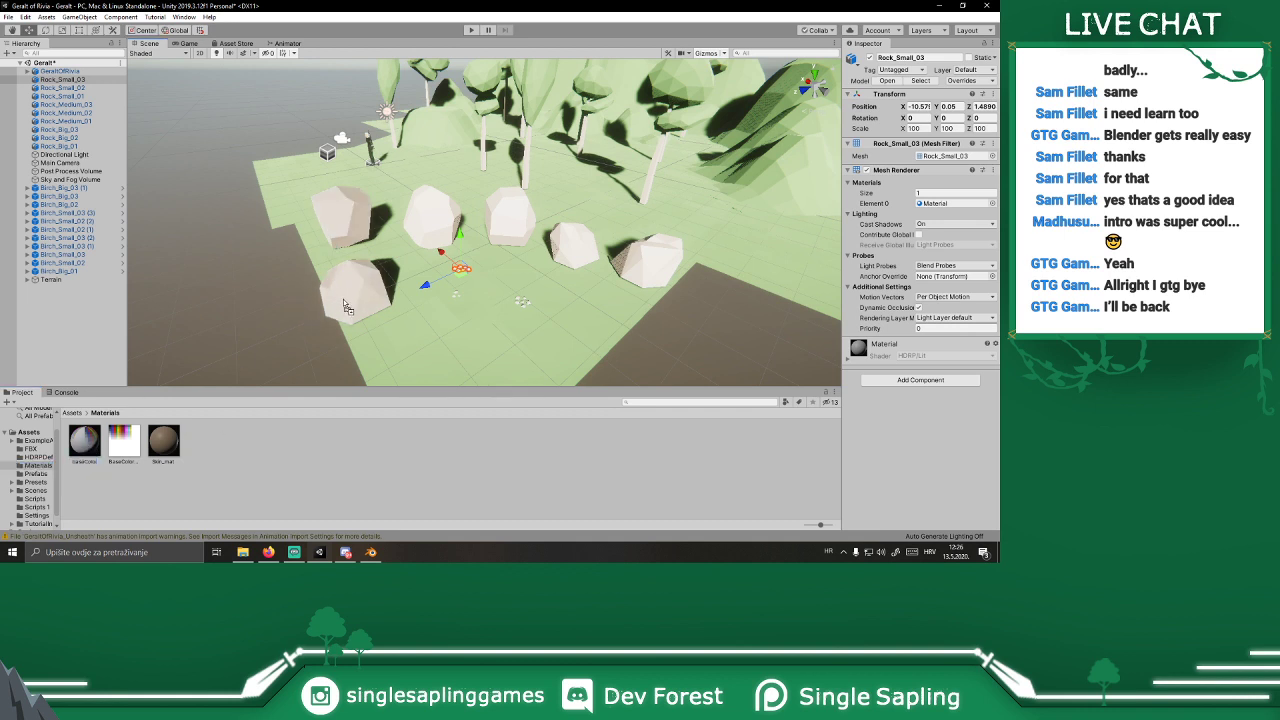
pyautogui.moveTo(85, 438); pyautogui.dragTo(457, 220)
pyautogui.moveTo(132, 437); pyautogui.dragTo(577, 258)
pyautogui.moveTo(75, 452); pyautogui.dragTo(652, 266)
# Step: Apply the baseColor material to the small rocks on the terrain
pyautogui.moveTo(640, 275); pyautogui.dragTo(620, 318, button='right')
pyautogui.press('w')
pyautogui.moveTo(426, 275); pyautogui.dragTo(430, 269)
pyautogui.moveTo(86, 443); pyautogui.dragTo(722, 325)
pyautogui.moveTo(722, 325); pyautogui.dragTo(742, 288, button='right')
pyautogui.press('s')
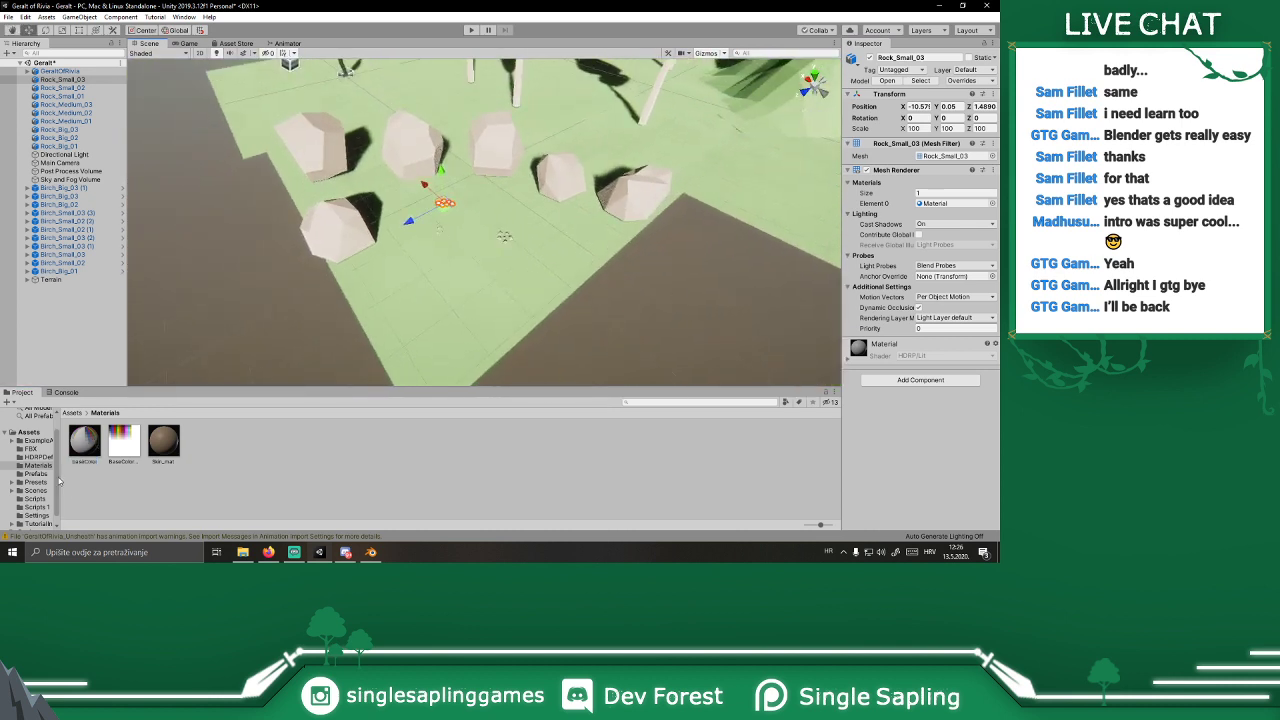
# Step: Save Rock_Small_03, Rock_Small_02 and Rock_Small_01 as original prefabs in the Prefabs folder
pyautogui.click(36, 482)
pyautogui.click(36, 473)
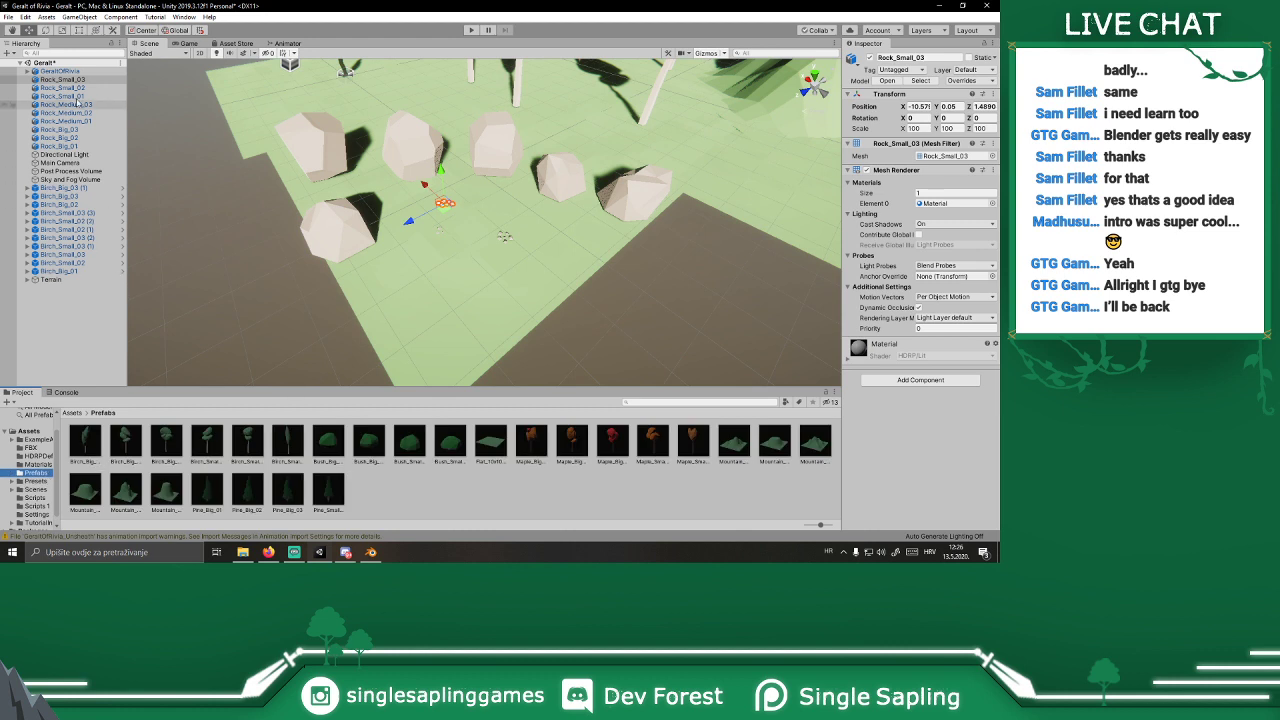
pyautogui.moveTo(400, 484); pyautogui.dragTo(400, 484)
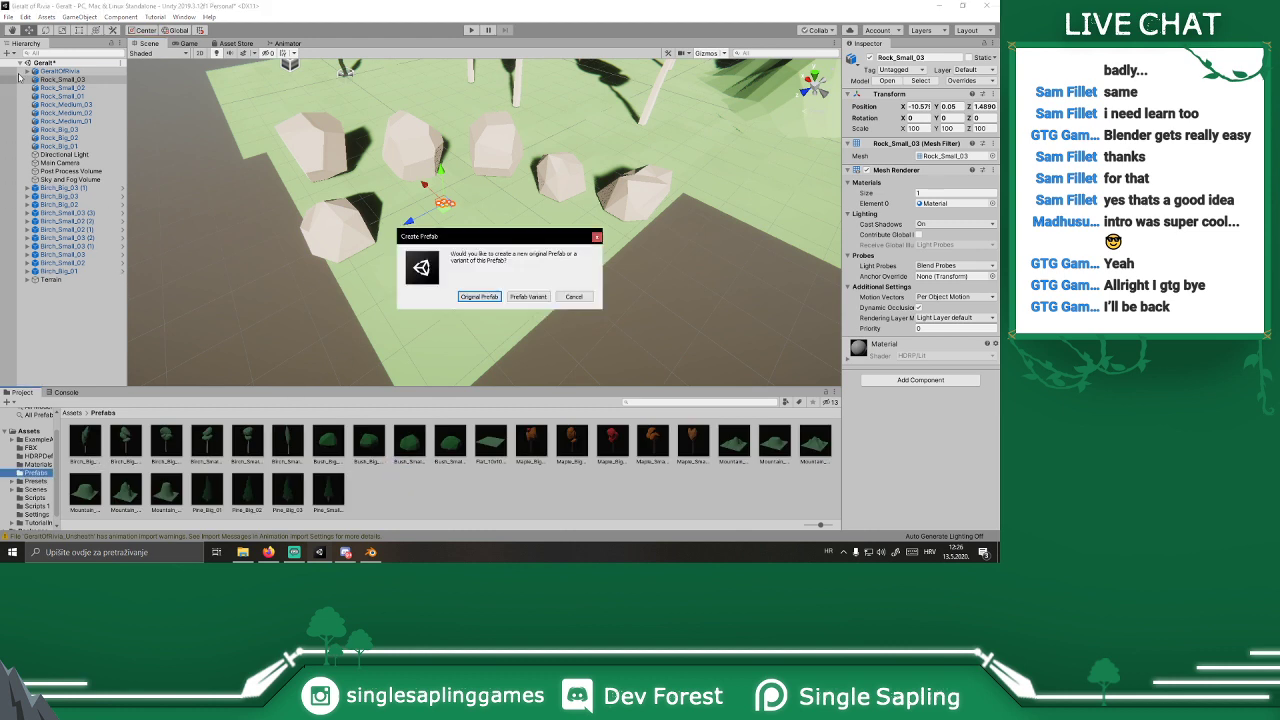
pyautogui.click(480, 294)
pyautogui.moveTo(85, 93); pyautogui.dragTo(449, 525)
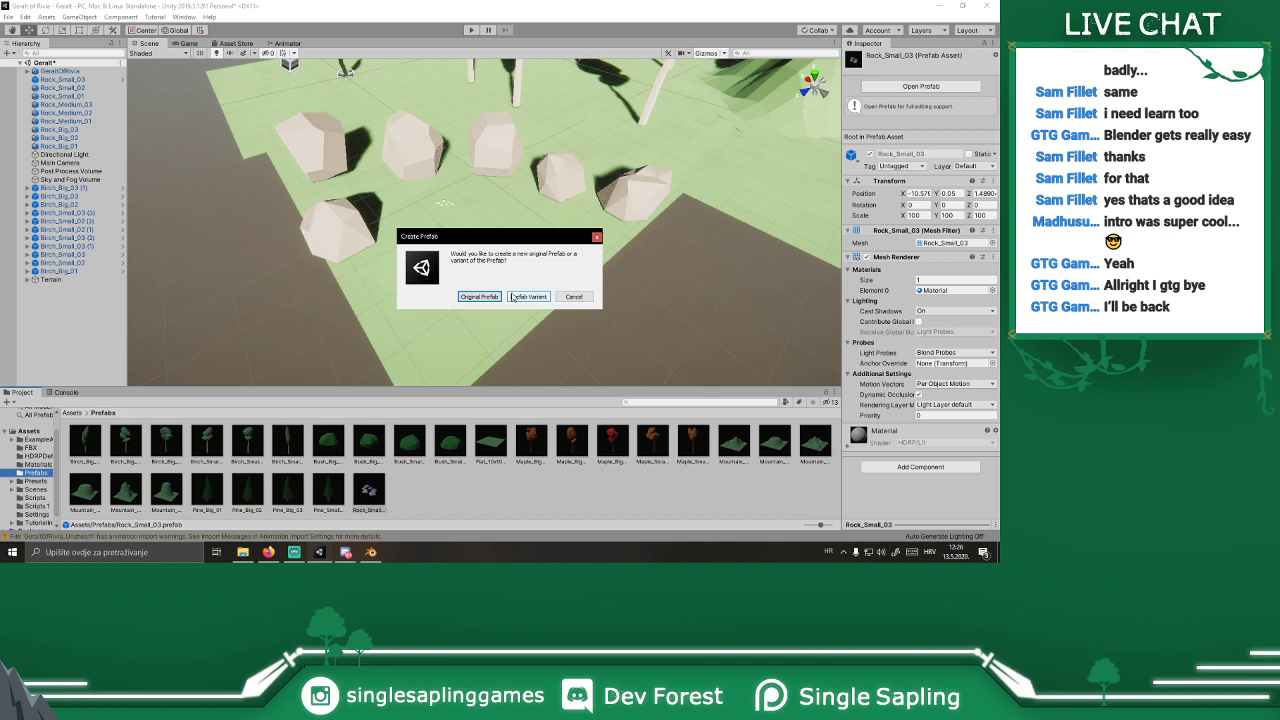
pyautogui.click(480, 295)
pyautogui.moveTo(95, 97); pyautogui.dragTo(455, 485)
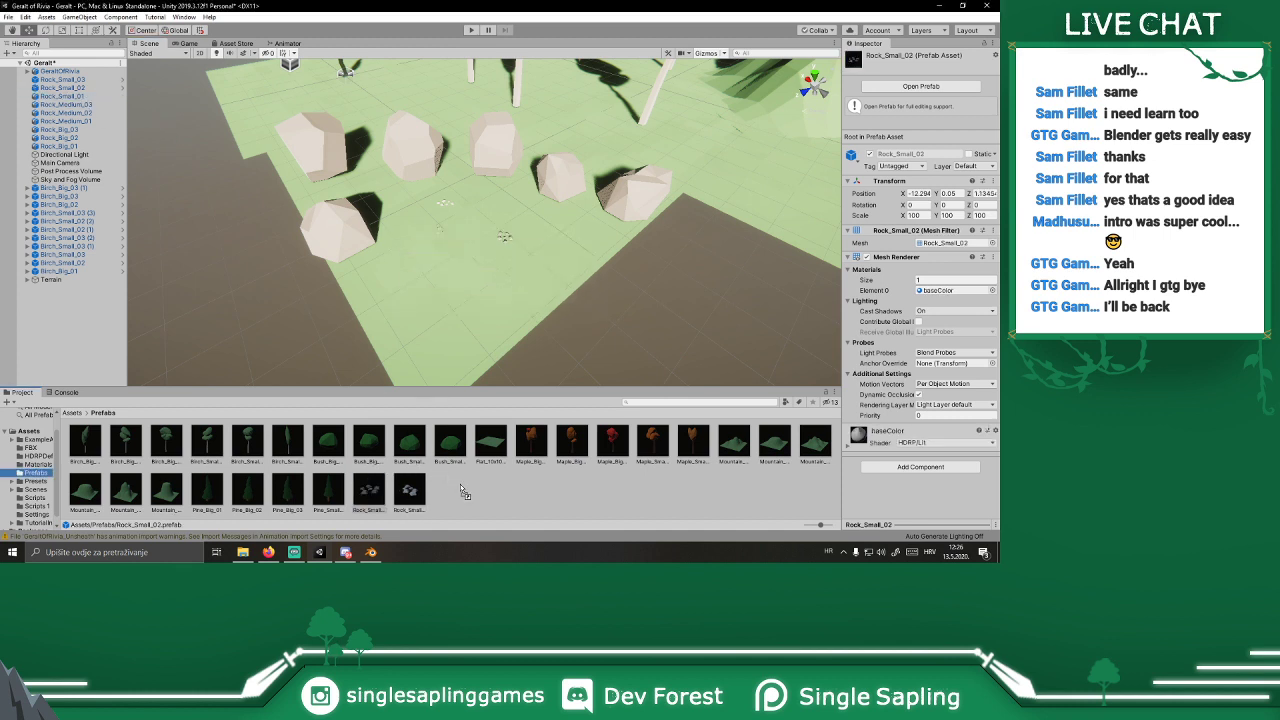
pyautogui.press('Return')
# Step: Save Rock_Medium_03, Rock_Medium_02 and Rock_Medium_01 as original prefabs in the Prefabs folder
pyautogui.moveTo(84, 105); pyautogui.dragTo(523, 489)
pyautogui.press('Return')
pyautogui.moveTo(74, 115); pyautogui.dragTo(568, 488)
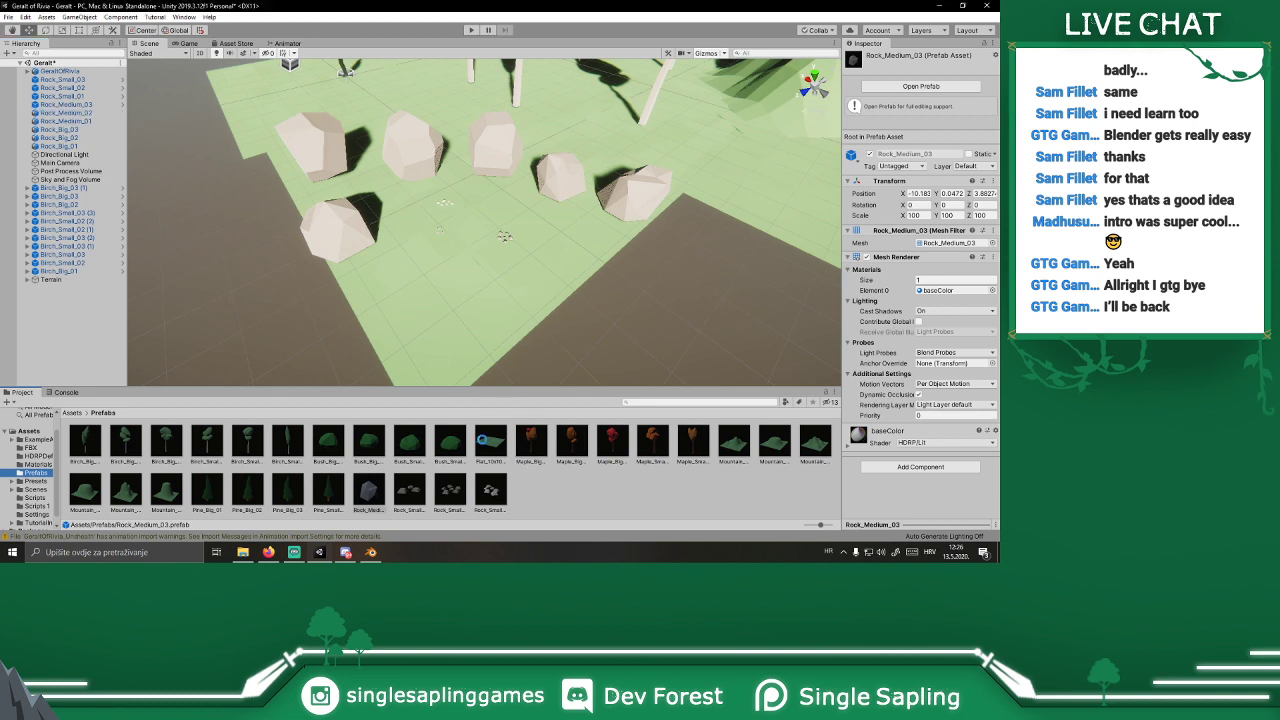
pyautogui.press('Return')
pyautogui.moveTo(90, 121); pyautogui.dragTo(647, 497)
pyautogui.press('Return')
# Step: Save Rock_Big_03, Rock_Big_02 and Rock_Big_01 as original prefabs in the Prefabs folder
pyautogui.moveTo(66, 129); pyautogui.dragTo(663, 493)
pyautogui.click(62, 130)
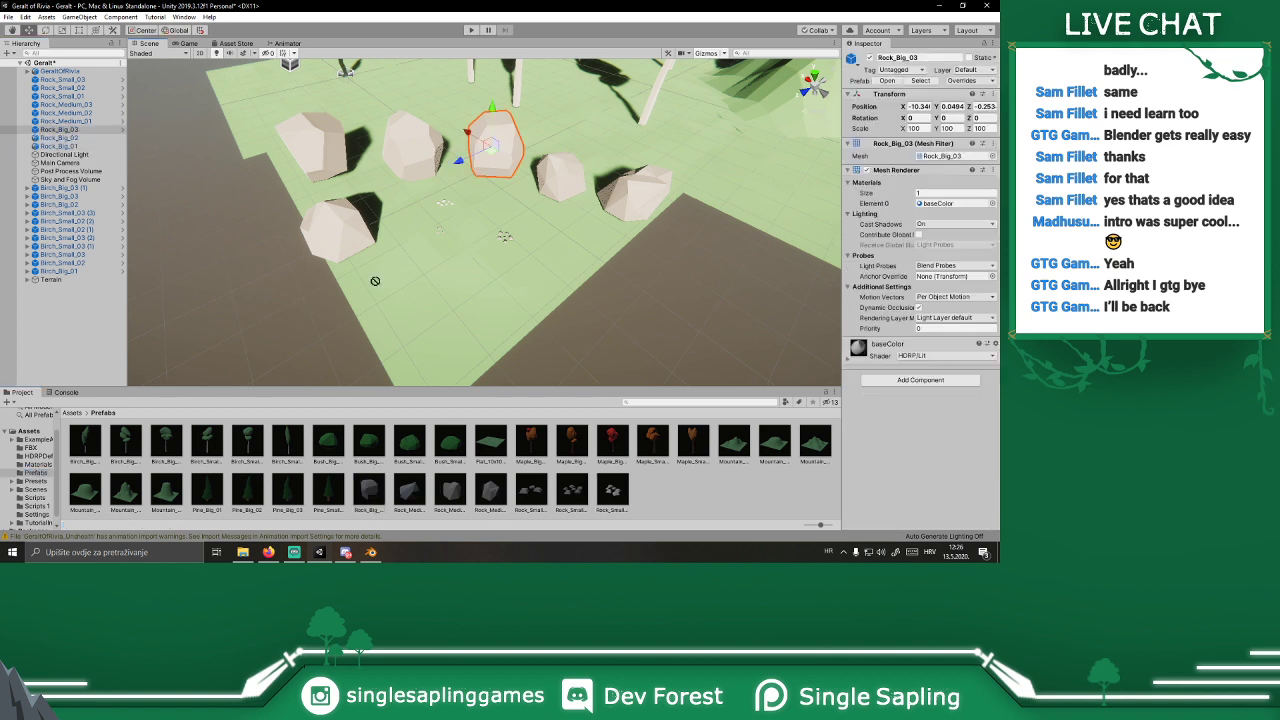
pyautogui.moveTo(59, 137); pyautogui.dragTo(720, 462)
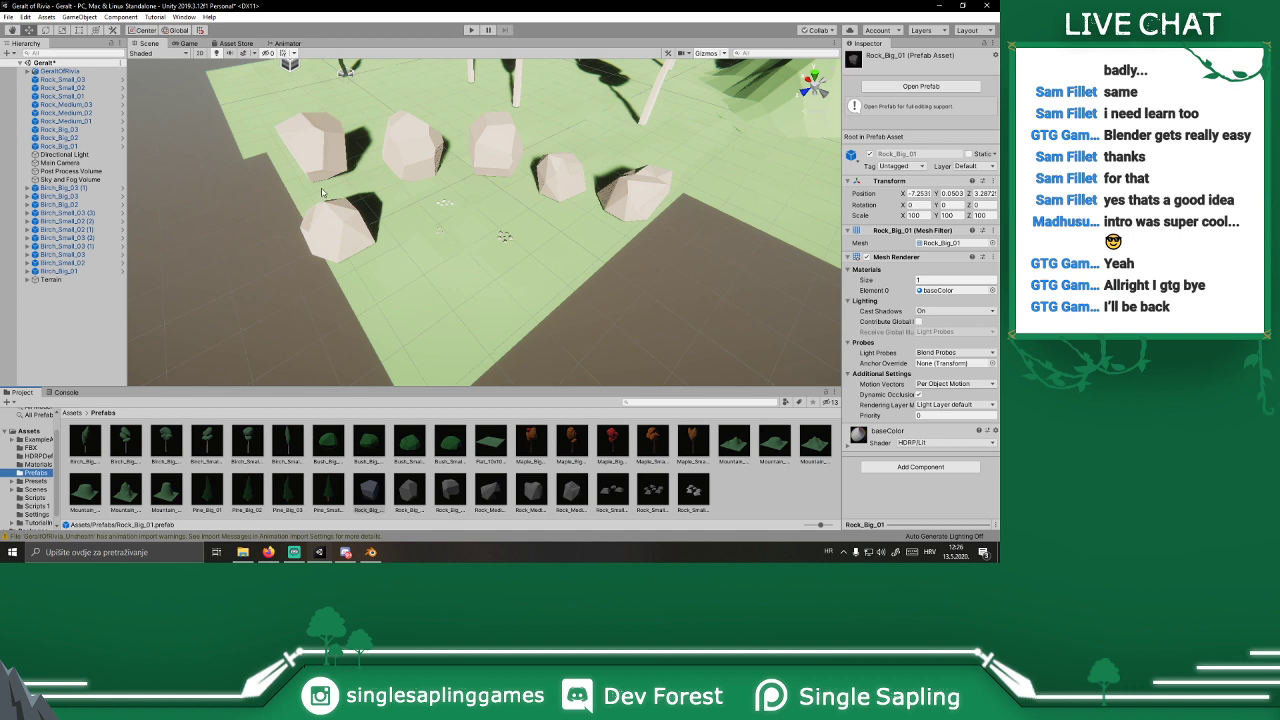
# Step: Delete all nine small, medium and big rocks from the scene and check the result from the game camera
pyautogui.scroll(-3, 519, 229)
pyautogui.click(60, 79)
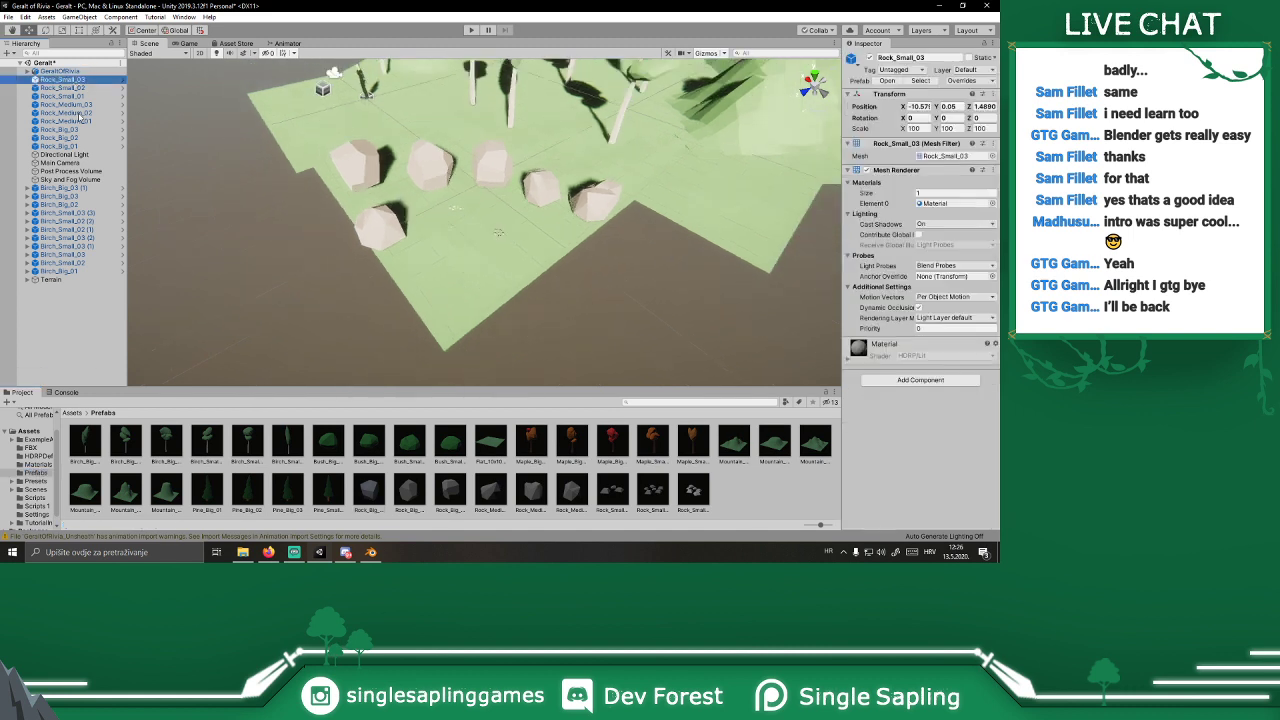
pyautogui.keyDown('shift'); pyautogui.click(77, 147); pyautogui.keyUp('shift')
pyautogui.press('Delete')
pyautogui.moveTo(545, 190); pyautogui.dragTo(535, 96, button='right')
pyautogui.click(186, 44)
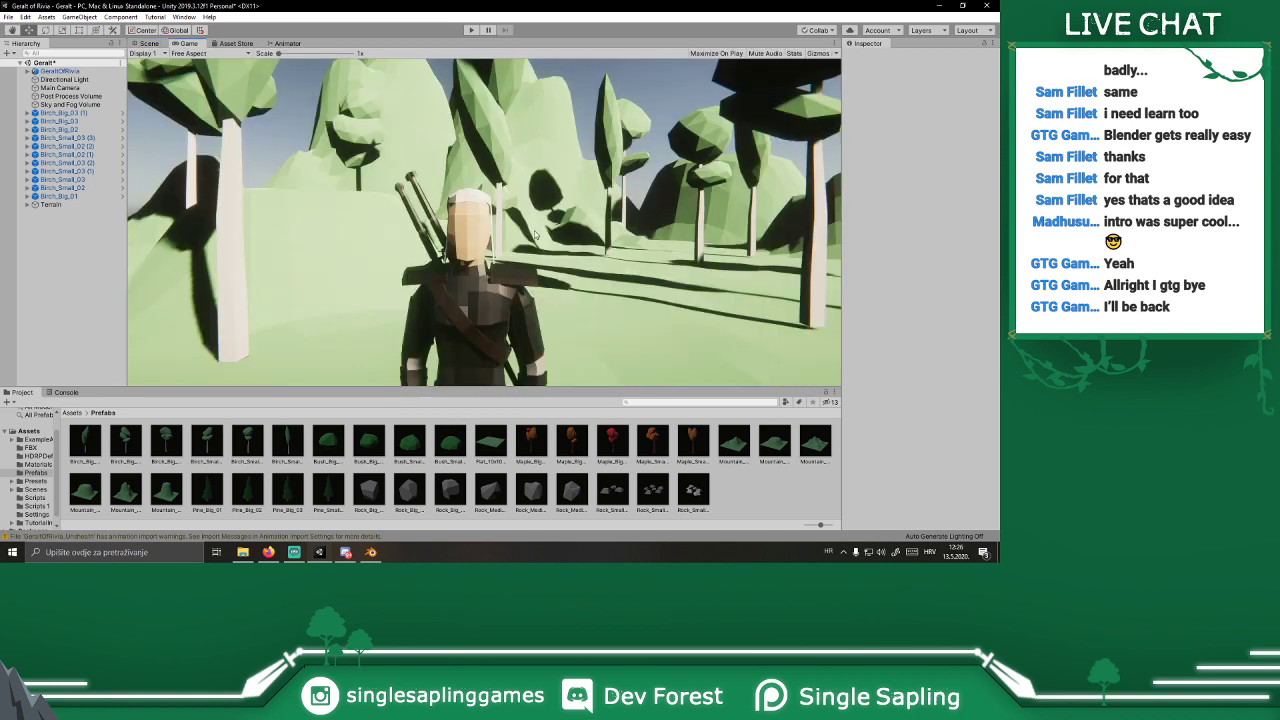
pyautogui.click(147, 44)
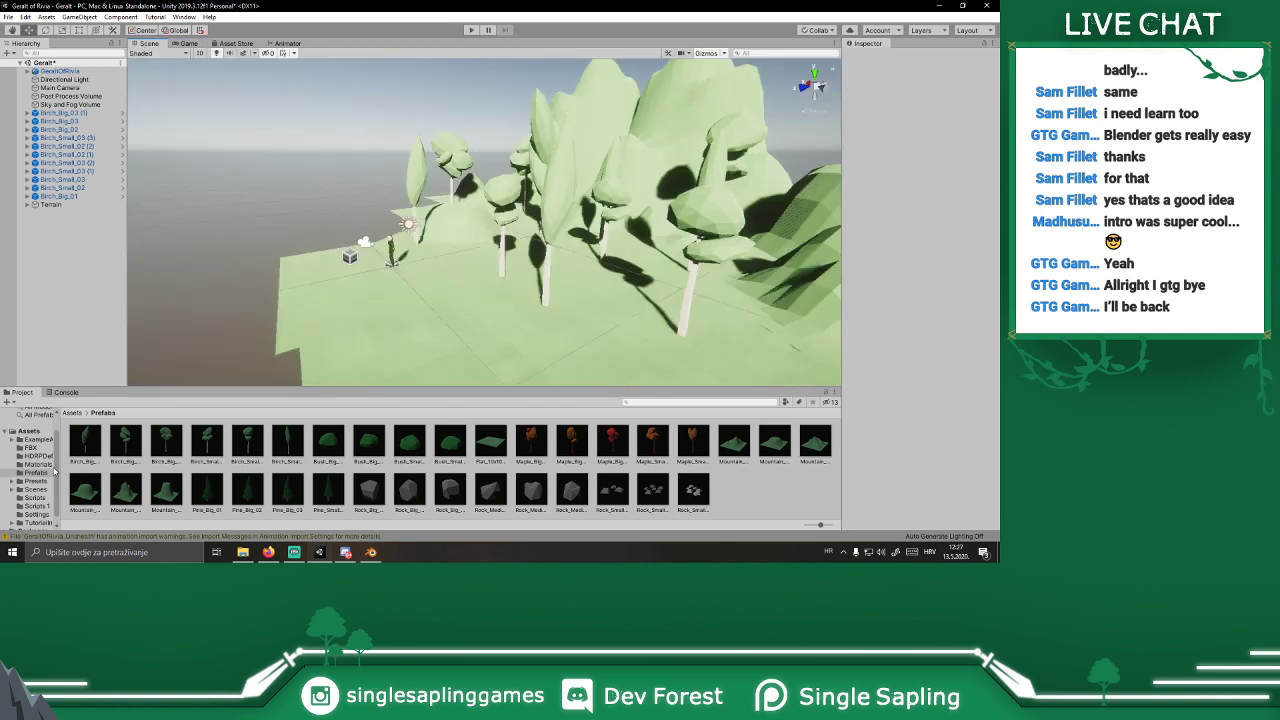
# Step: Place the Grass_Big_01 and Grass_Big_02 models from the FBX folder on the terrain
pyautogui.click(32, 447)
pyautogui.moveTo(688, 440); pyautogui.dragTo(370, 320)
pyautogui.moveTo(460, 358); pyautogui.dragTo(460, 358)
pyautogui.moveTo(524, 240); pyautogui.dragTo(531, 303, button='right')
pyautogui.scroll(3, 531, 303)
# Step: Apply the baseColor material from the Materials folder to all three LOD meshes of Grass_Big_01
pyautogui.click(28, 89)
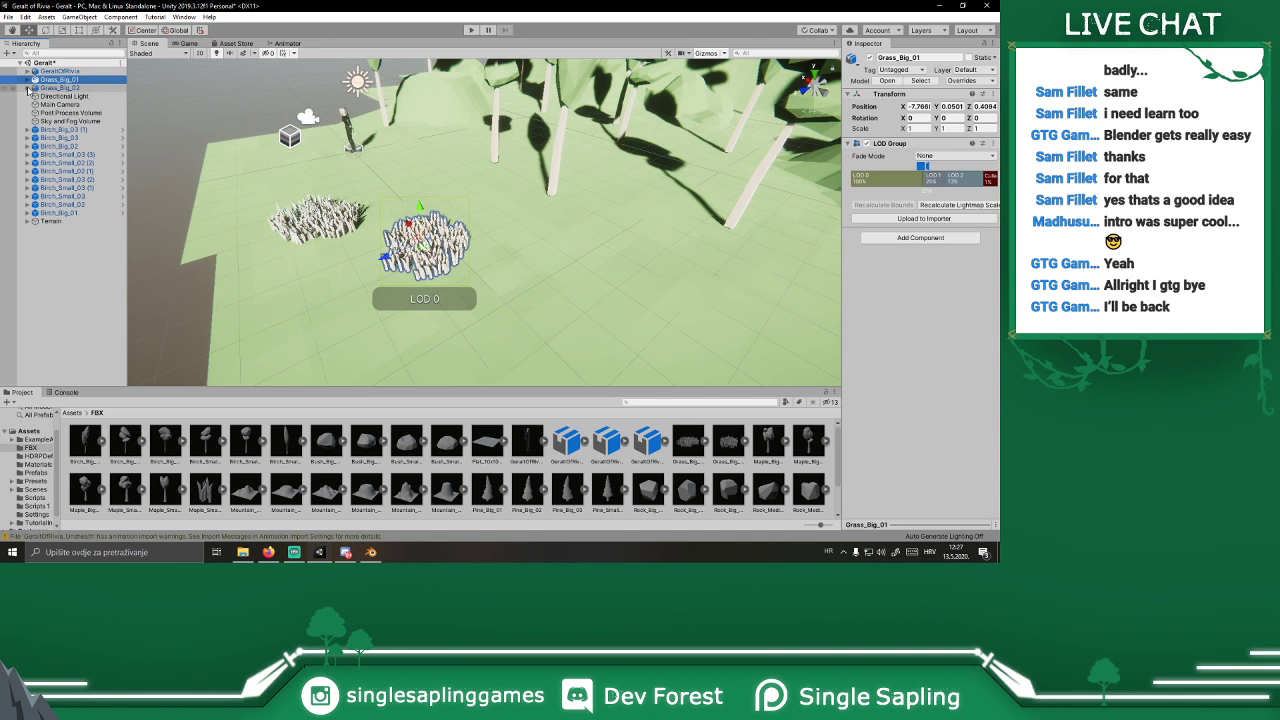
pyautogui.click(27, 79)
pyautogui.click(56, 90)
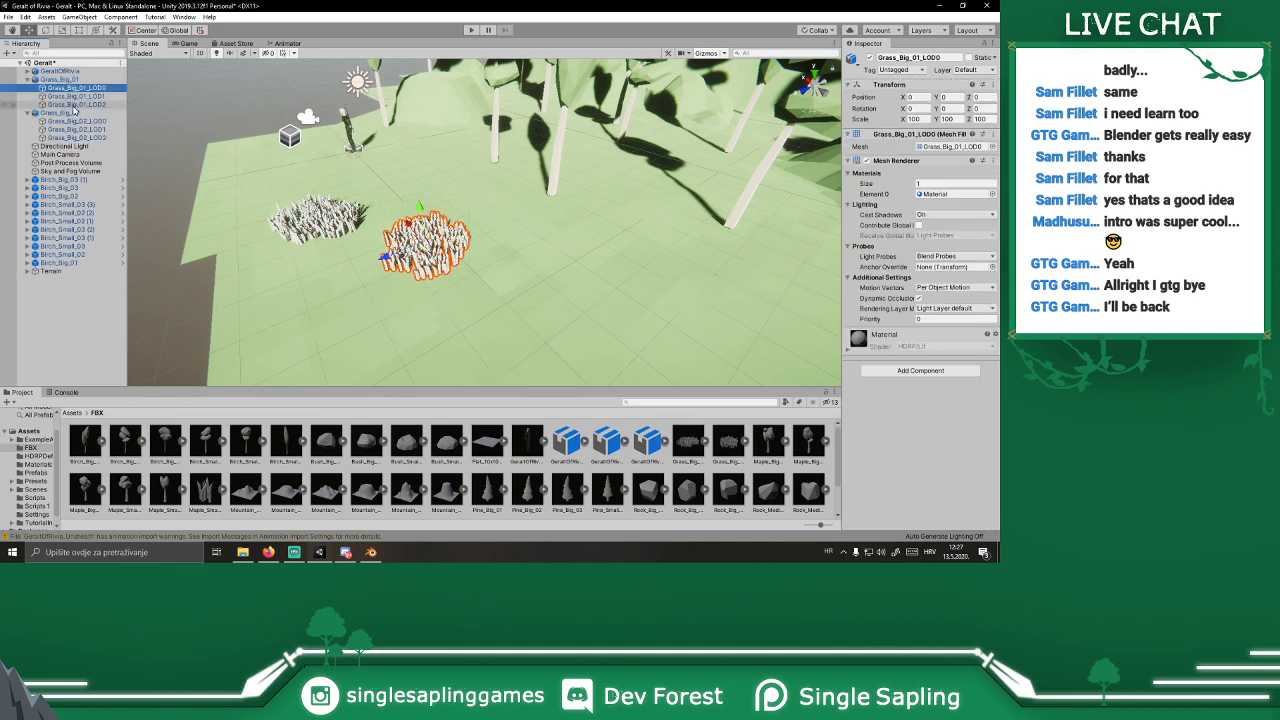
pyautogui.keyDown('shift'); pyautogui.click(75, 104); pyautogui.keyUp('shift')
pyautogui.click(40, 464)
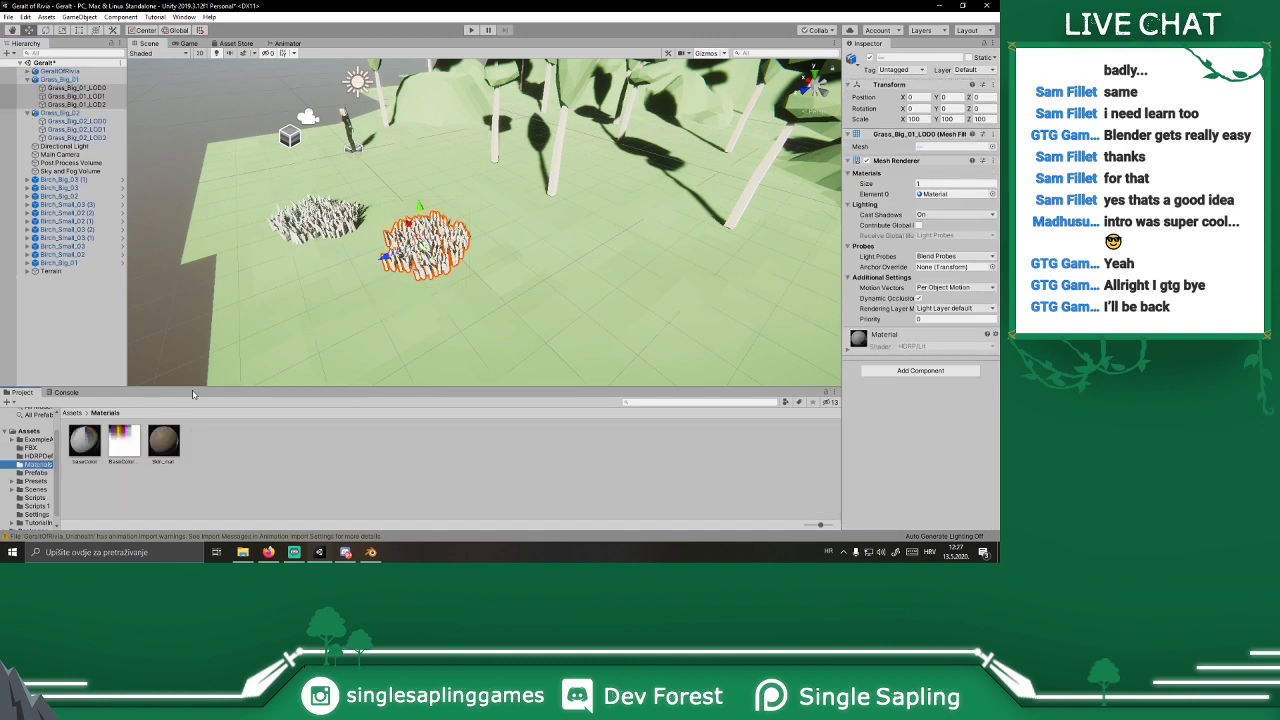
pyautogui.moveTo(86, 449); pyautogui.dragTo(962, 437)
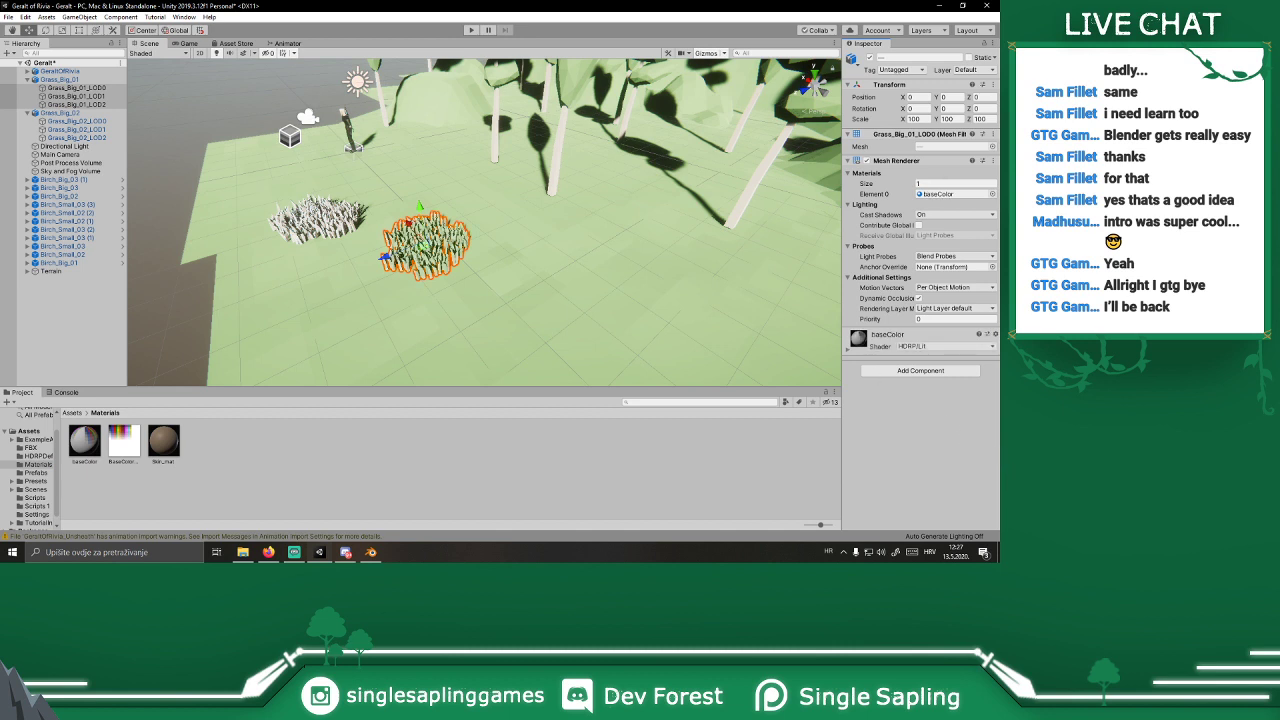
# Step: Apply the baseColor material to all three LOD meshes of Grass_Big_02 and collapse both grass hierarchies
pyautogui.click(78, 121)
pyautogui.moveTo(85, 442); pyautogui.dragTo(964, 450)
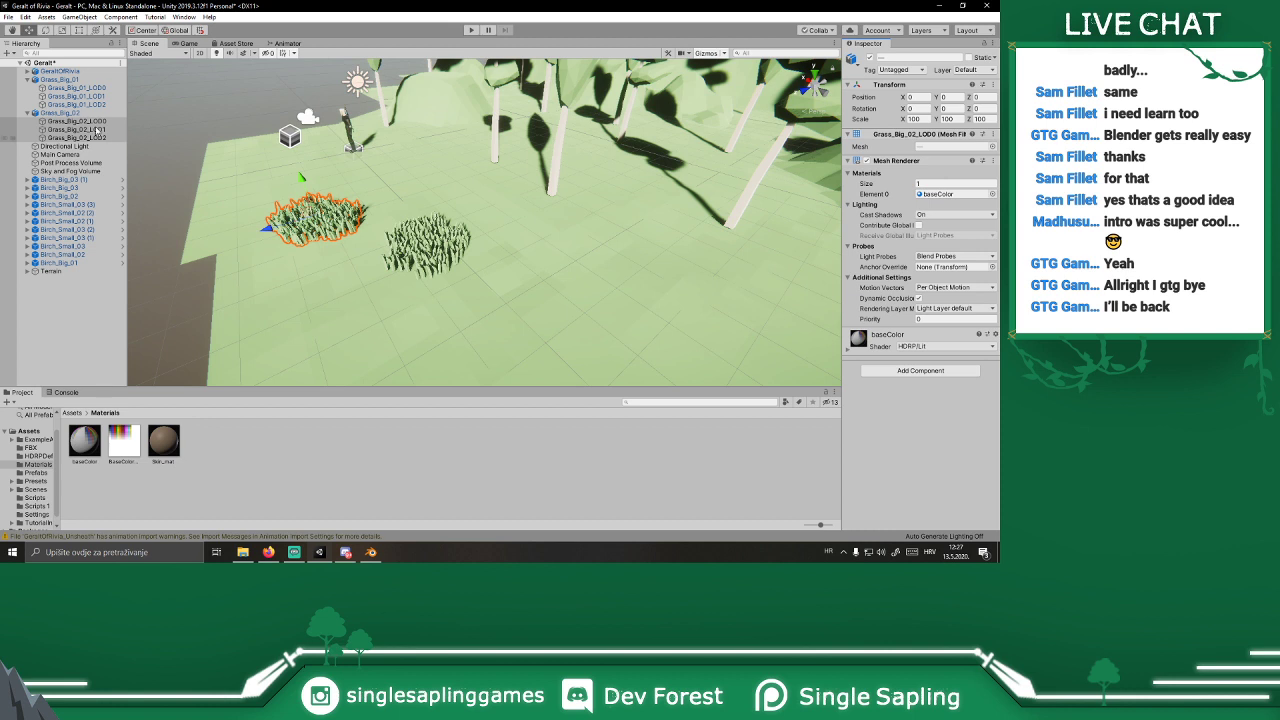
pyautogui.click(44, 113)
pyautogui.click(30, 113)
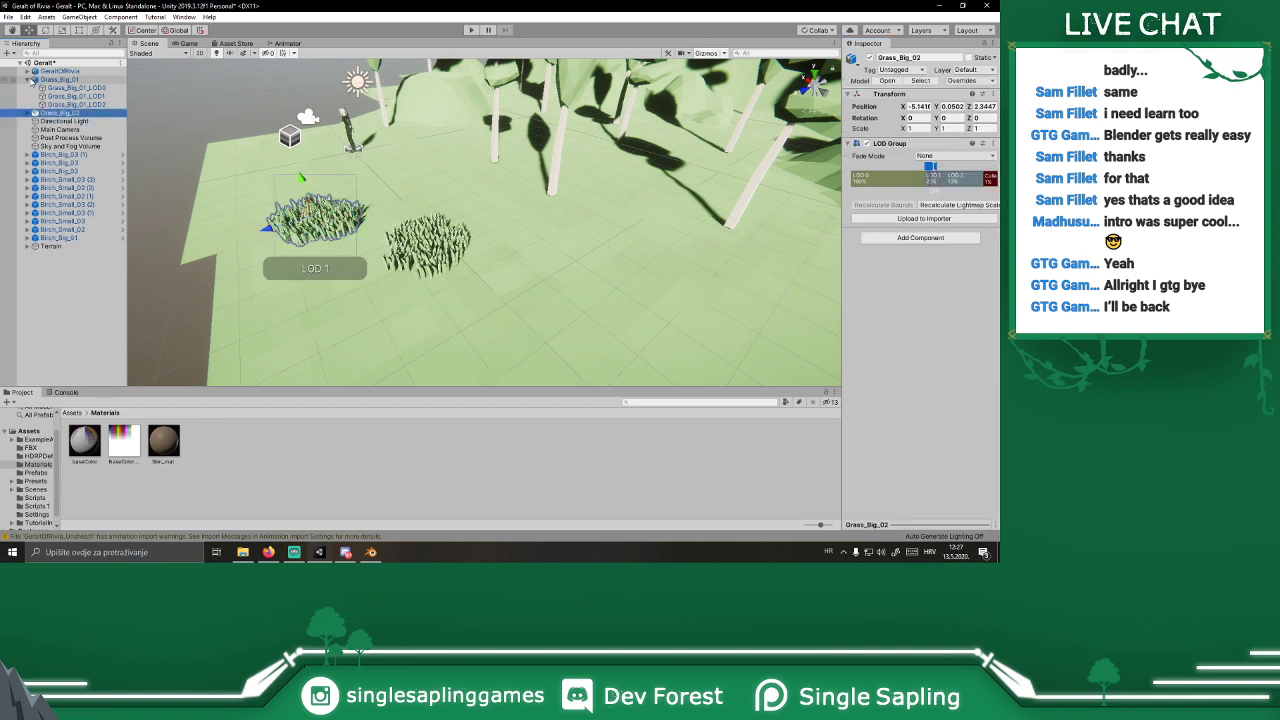
pyautogui.click(34, 80)
pyautogui.click(28, 80)
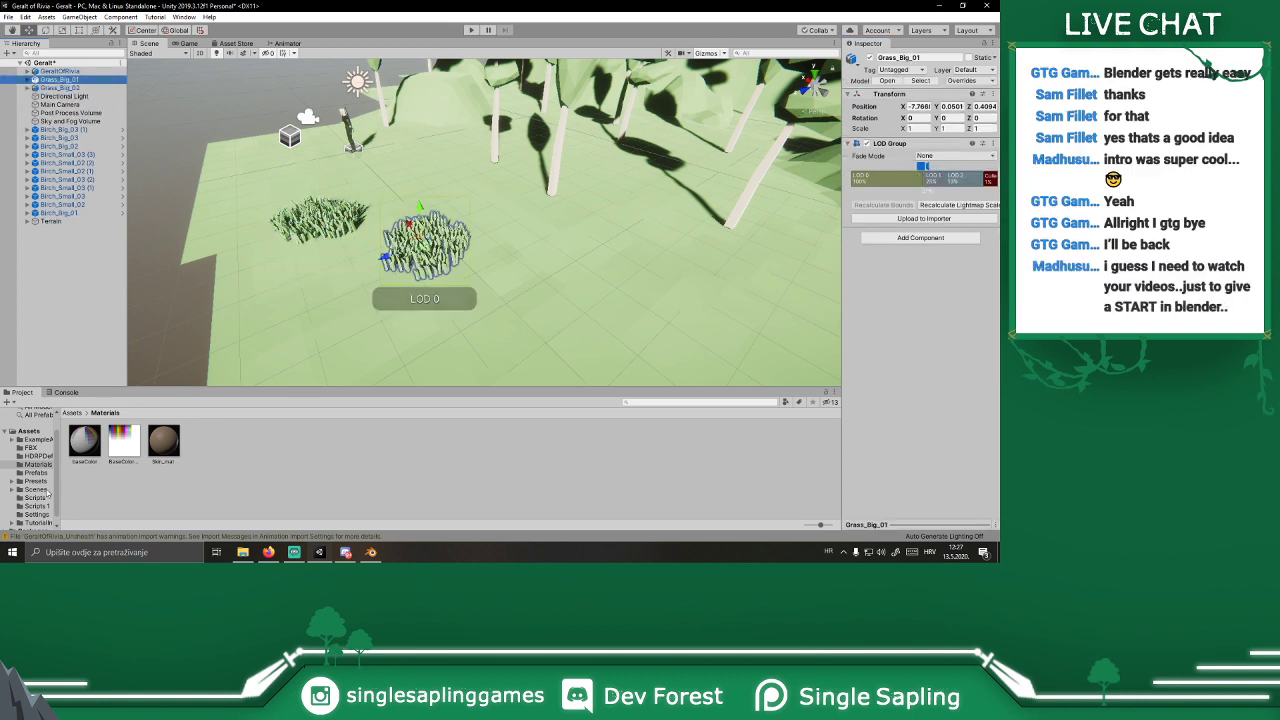
# Step: Save Grass_Big_01 and Grass_Big_02 as original prefabs in the Prefabs folder
pyautogui.click(32, 447)
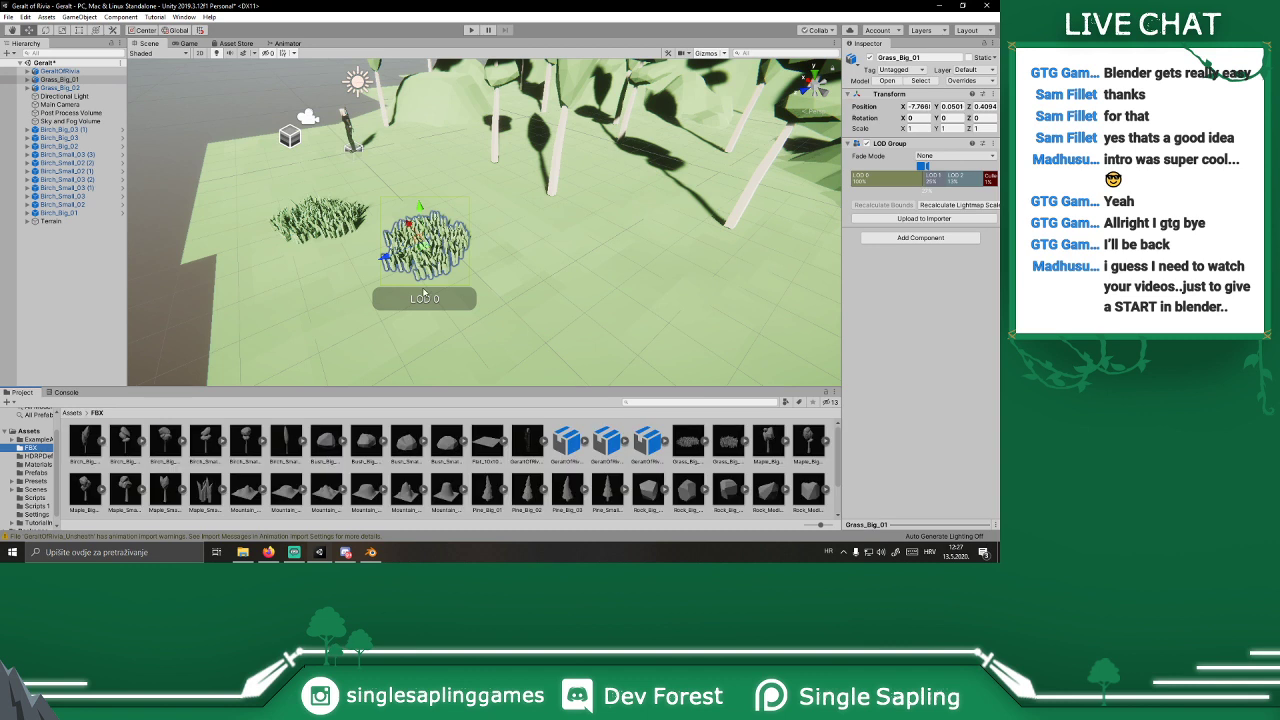
pyautogui.click(36, 472)
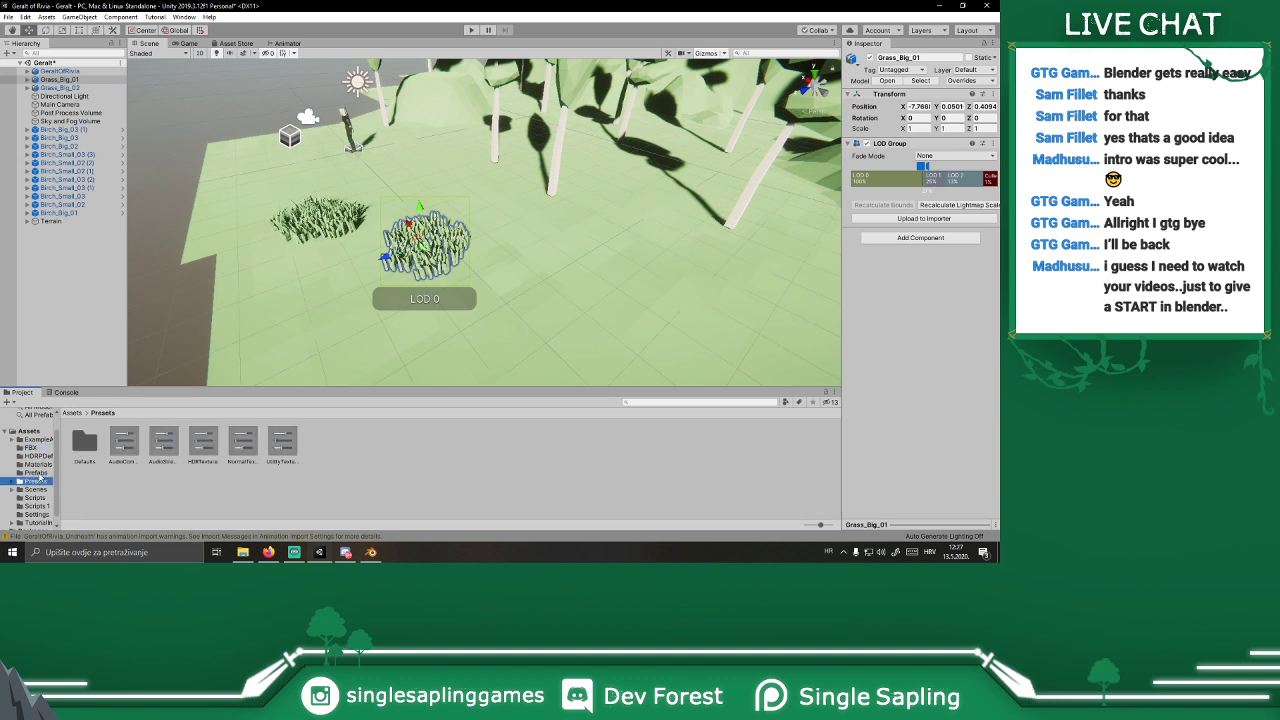
pyautogui.moveTo(500, 335); pyautogui.dragTo(740, 490)
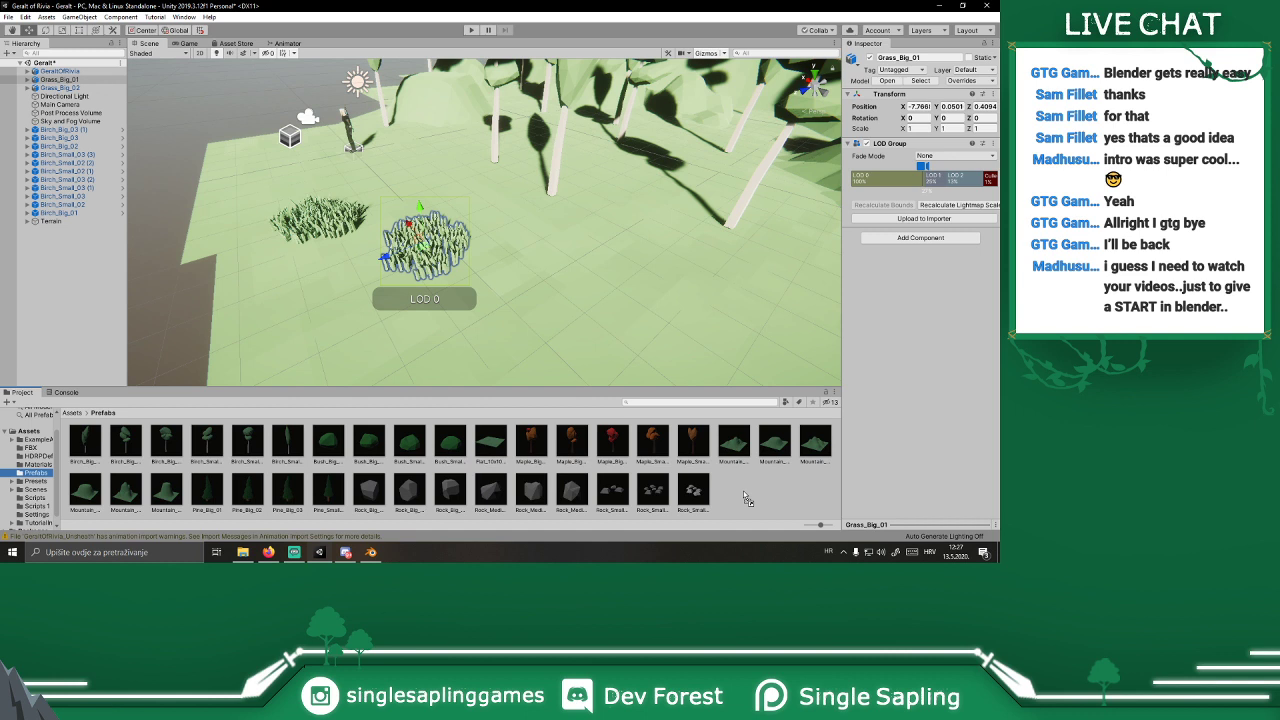
pyautogui.click(478, 293)
pyautogui.moveTo(62, 88); pyautogui.dragTo(775, 490)
pyautogui.click(482, 298)
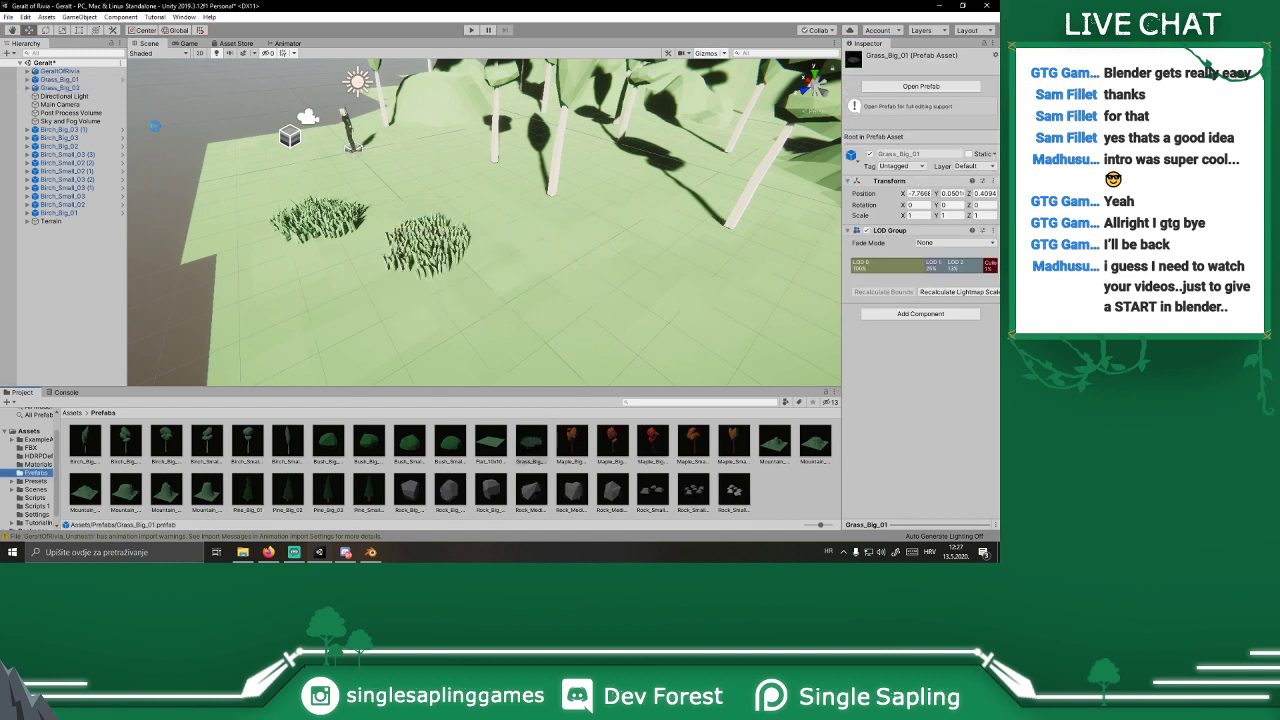
# Step: Delete the Grass_Big_01 and Grass_Big_02 objects from the scene
pyautogui.click(84, 80)
pyautogui.keyDown('shift'); pyautogui.click(85, 88); pyautogui.keyUp('shift')
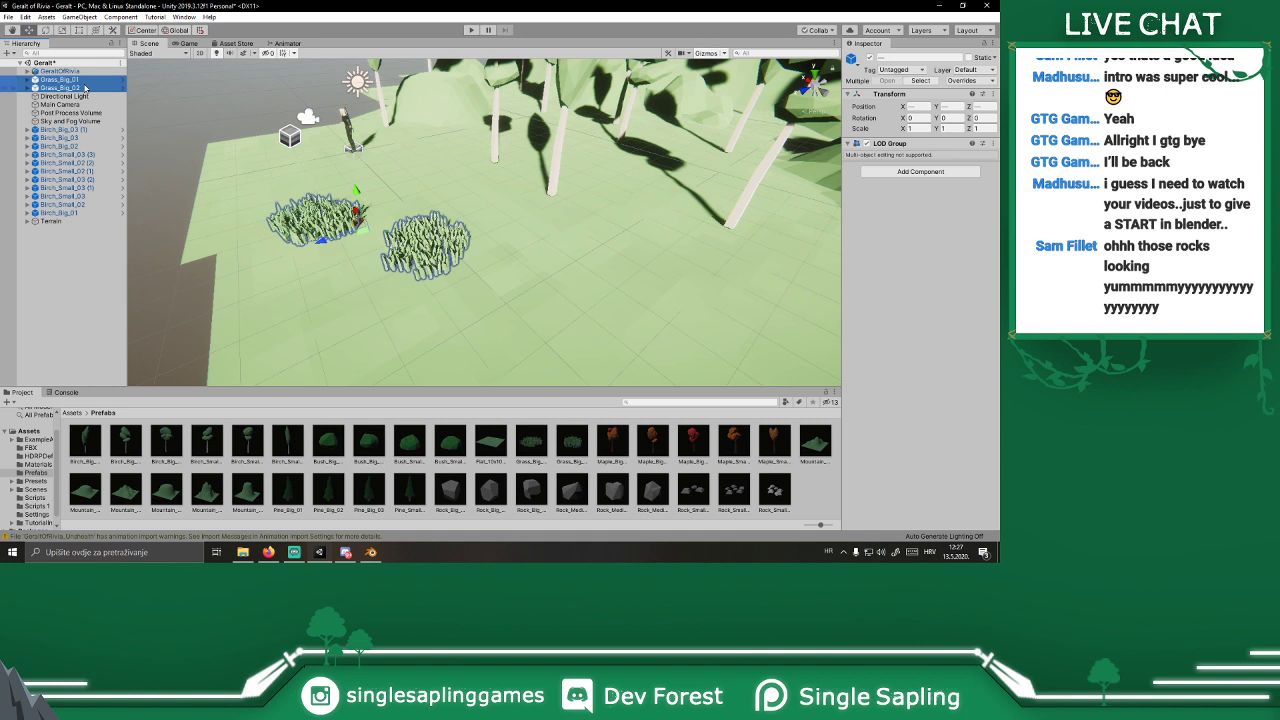
pyautogui.press('Delete')
pyautogui.moveTo(442, 142); pyautogui.dragTo(448, 89, button='right')
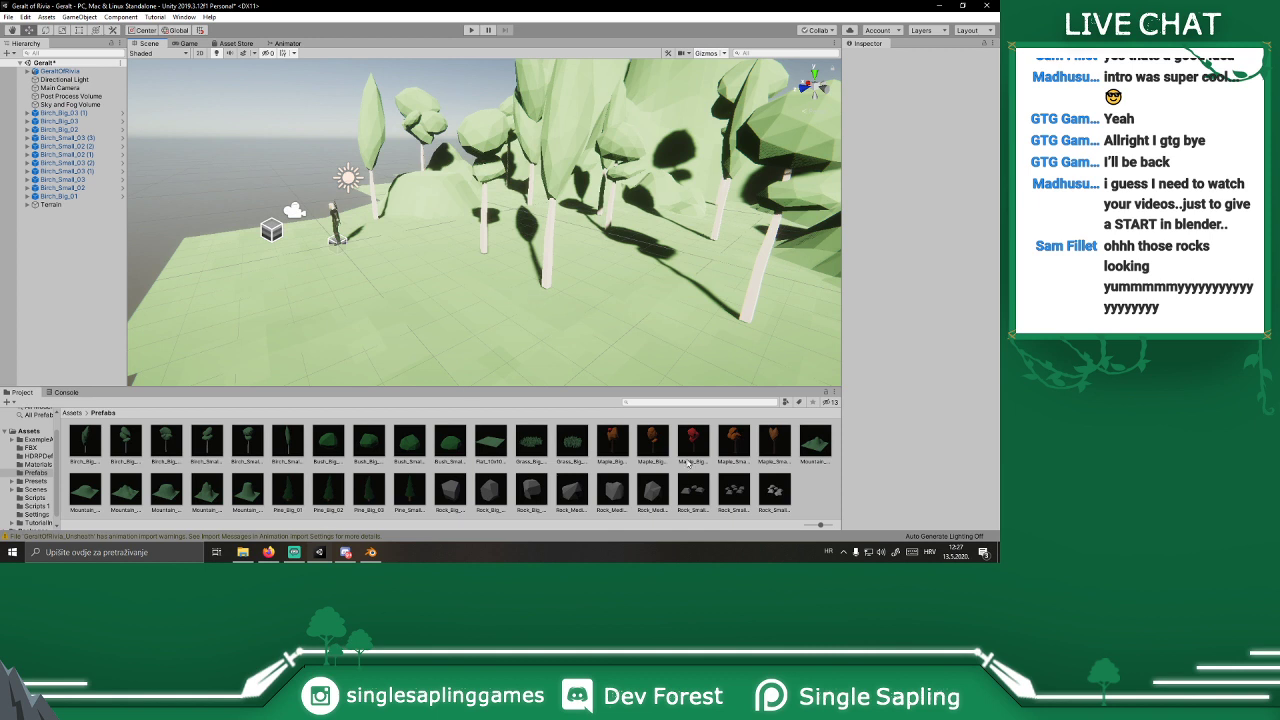
# Step: Try out the Rock_Big_03 prefab among the birches and check it from the game camera
pyautogui.moveTo(526, 484); pyautogui.dragTo(524, 229)
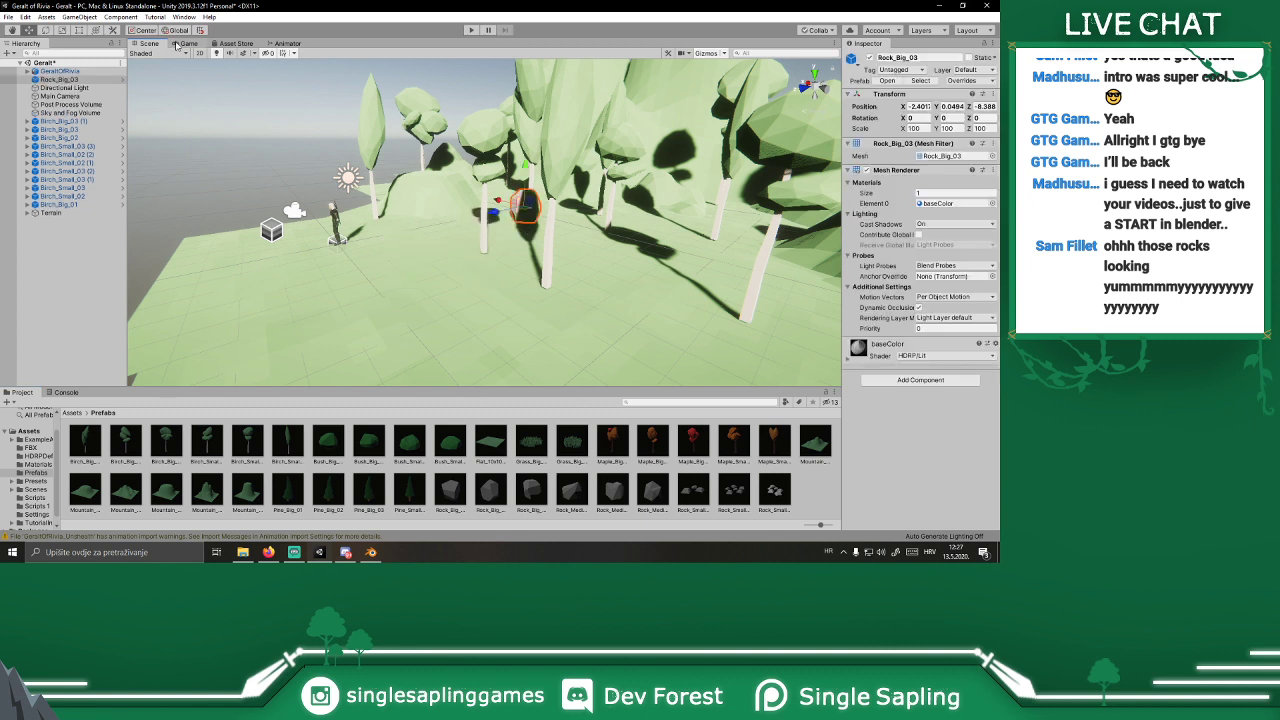
pyautogui.click(184, 44)
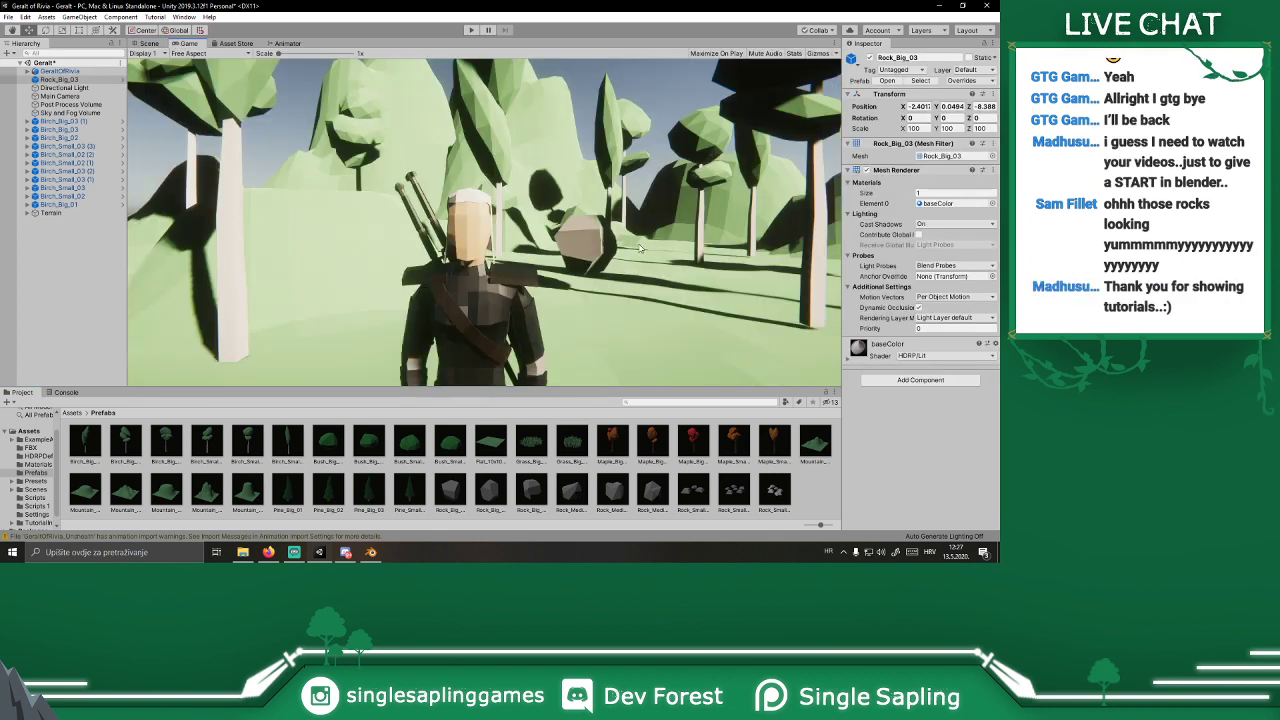
pyautogui.click(150, 44)
pyautogui.scroll(5, 538, 184)
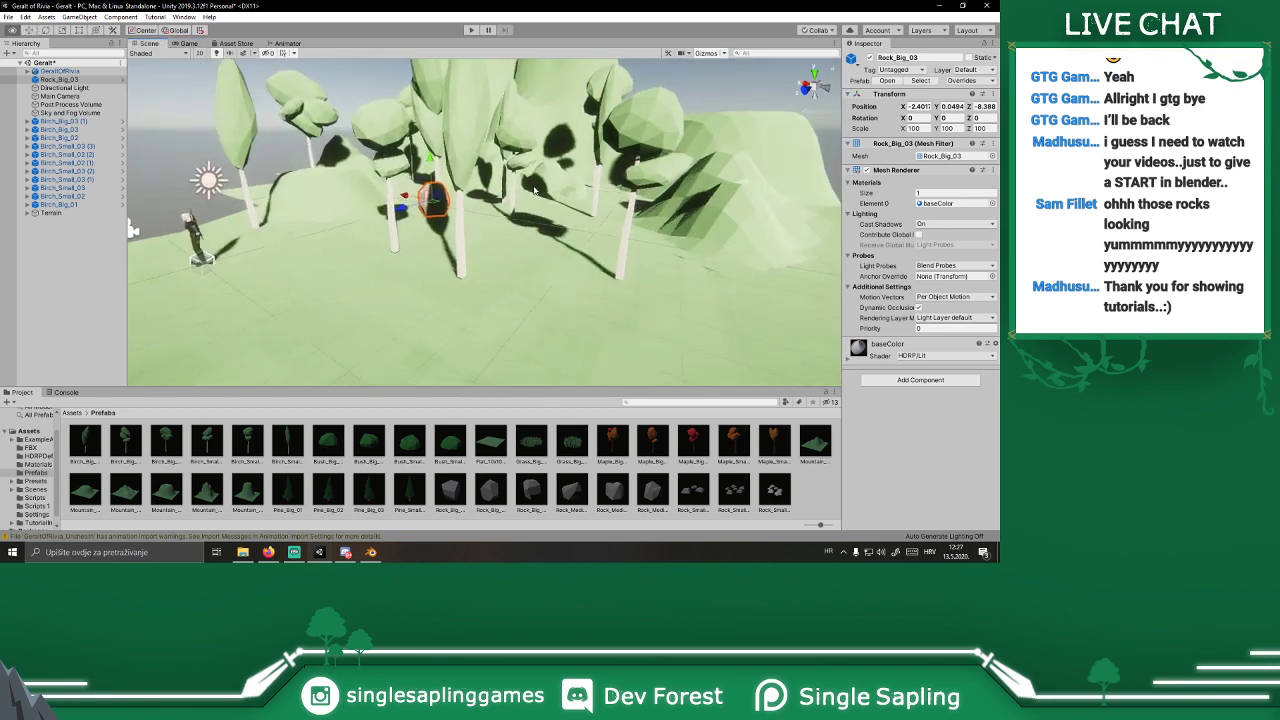
pyautogui.press('Delete')
# Step: Examine the ground between the birches in the scene and from the game camera
pyautogui.scroll(-5, 546, 237)
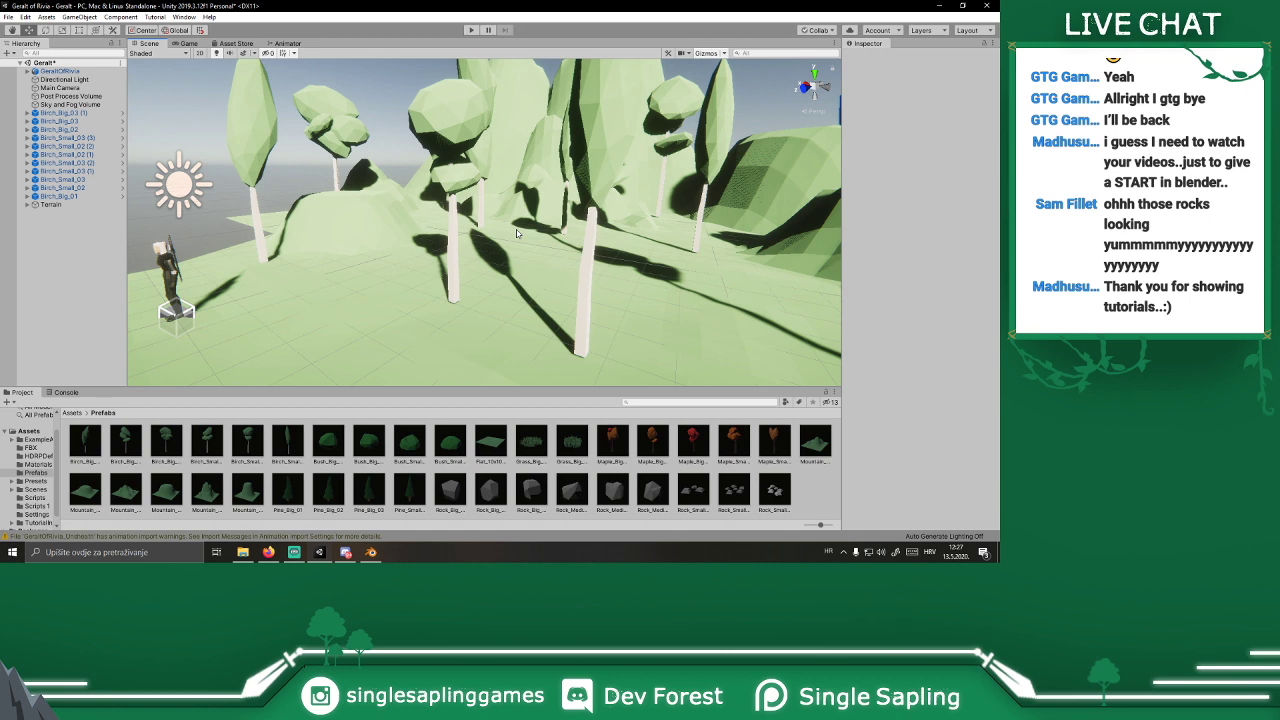
pyautogui.scroll(-3, 517, 233)
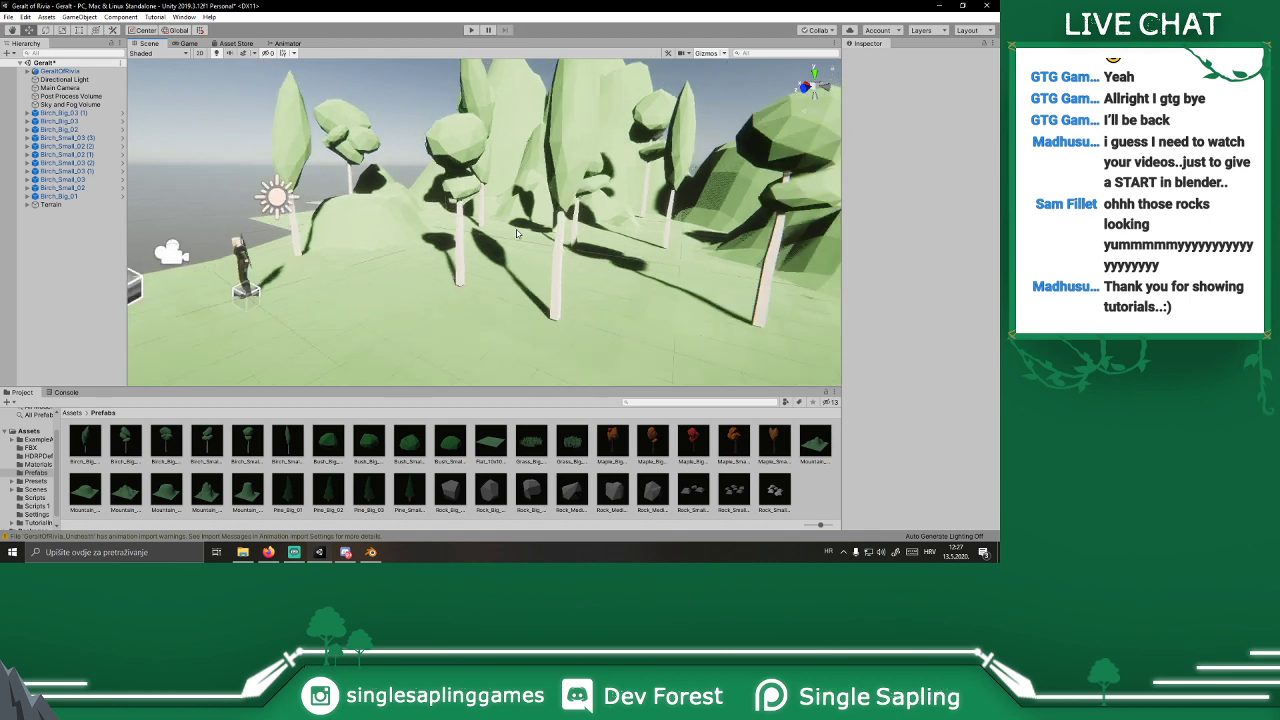
pyautogui.moveTo(517, 233); pyautogui.dragTo(633, 402, button='right')
pyautogui.press('w')
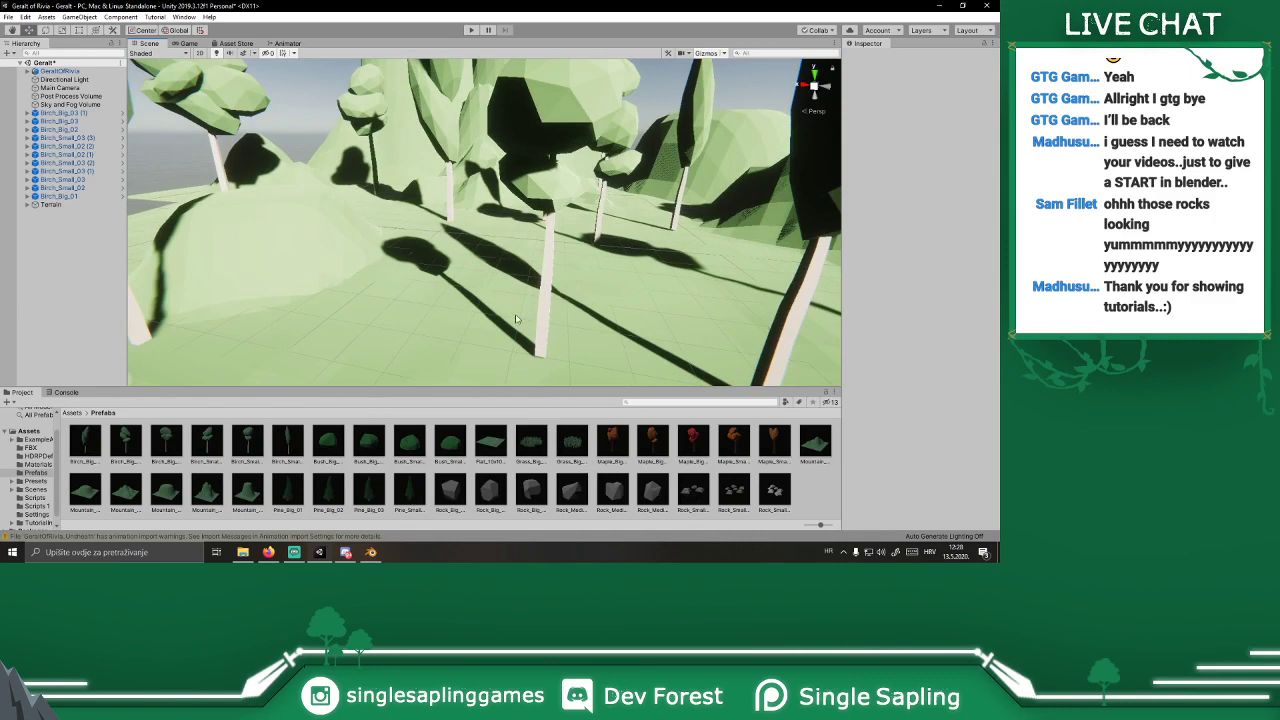
pyautogui.moveTo(528, 302); pyautogui.dragTo(500, 280, button='right')
pyautogui.click(186, 43)
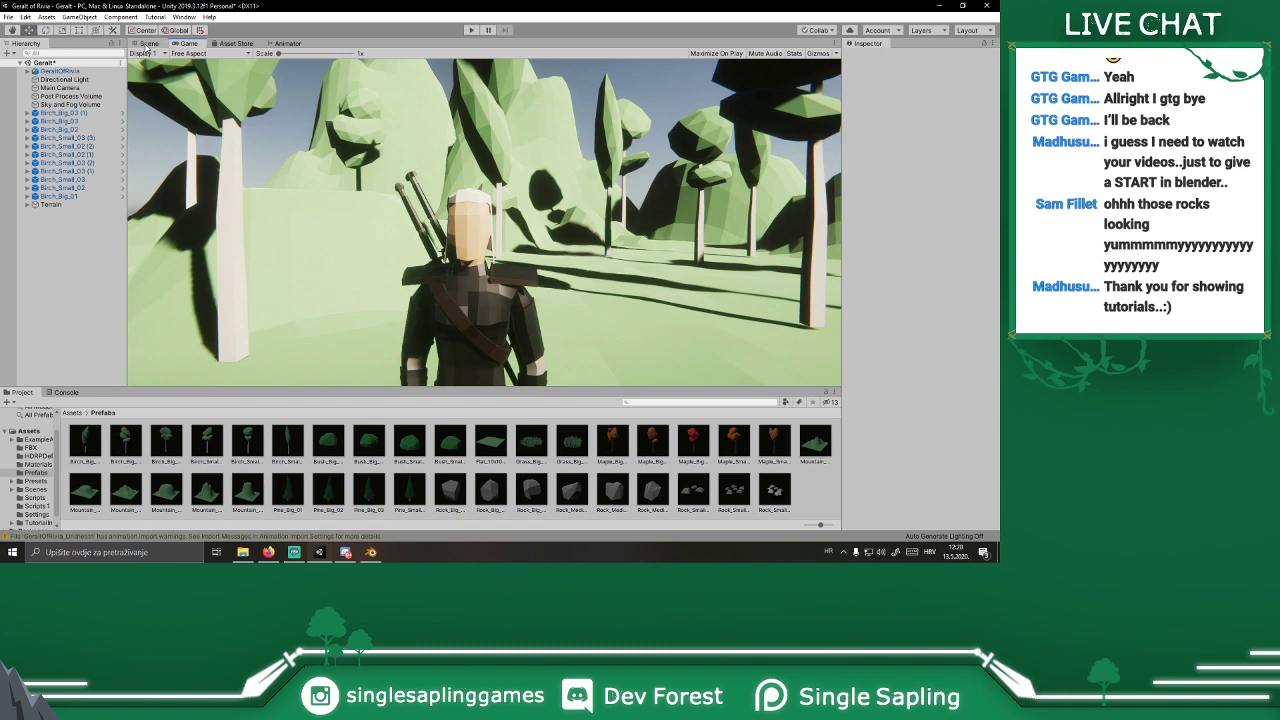
pyautogui.click(148, 45)
# Step: Place the Grass_Big_02 prefab on the ground between the birches, then duplicate it and move and rotate the copy beside it
pyautogui.moveTo(480, 215); pyautogui.dragTo(500, 236, button='right')
pyautogui.press('s')
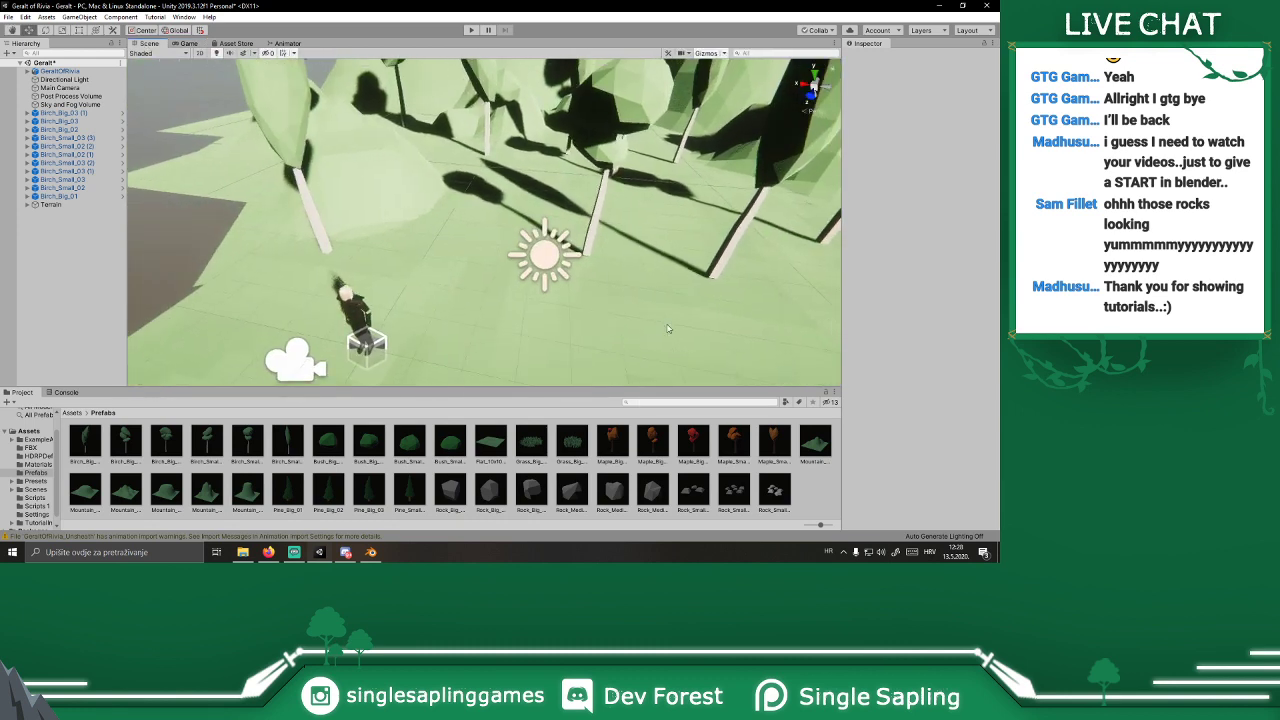
pyautogui.moveTo(557, 461); pyautogui.dragTo(578, 222)
pyautogui.hotkey('ctrl', 'd')
pyautogui.press('w')
pyautogui.press('e')
pyautogui.moveTo(578, 222); pyautogui.dragTo(600, 243, button='right')
pyautogui.press('w')
pyautogui.press('w')
pyautogui.scroll(-3, 600, 263)
pyautogui.press('s')
# Step: Add another Grass_Big_02 copy behind the first two clumps, rotated to about -130° in Y, and check it from the game camera
pyautogui.hotkey('ctrl', 'd')
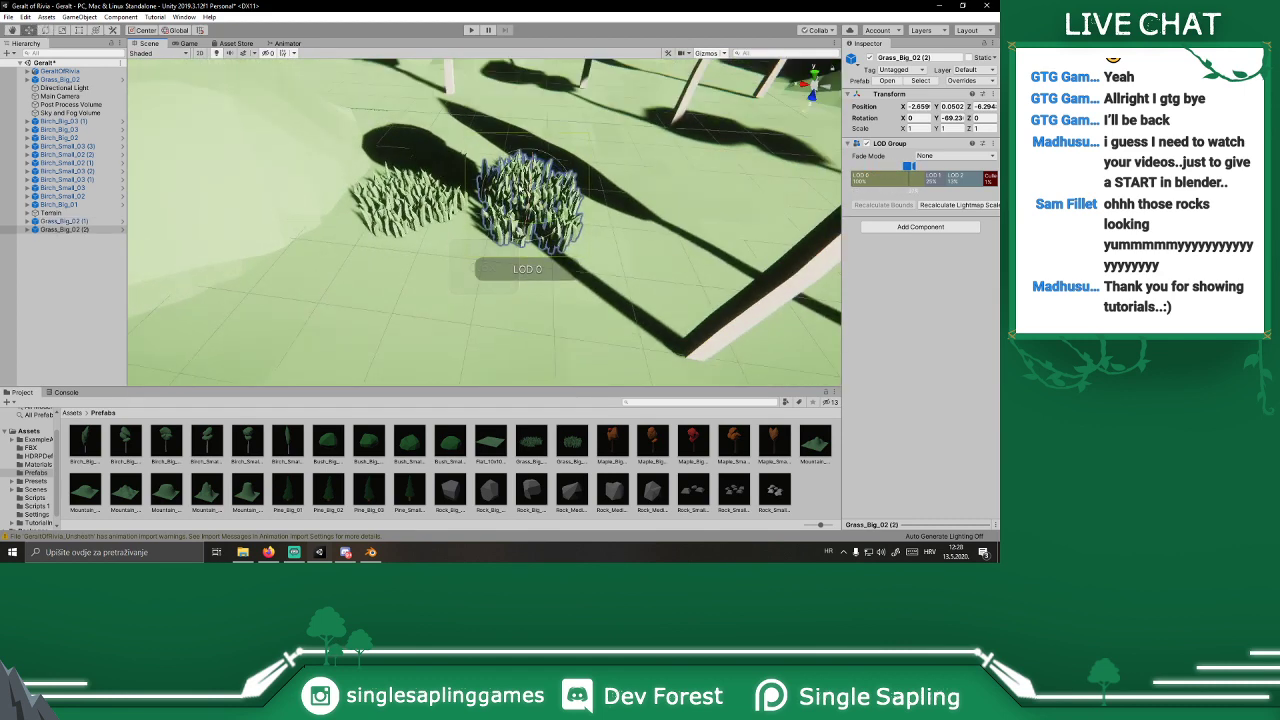
pyautogui.moveTo(527, 226); pyautogui.dragTo(423, 152)
pyautogui.press('e')
pyautogui.press('w')
pyautogui.click(186, 43)
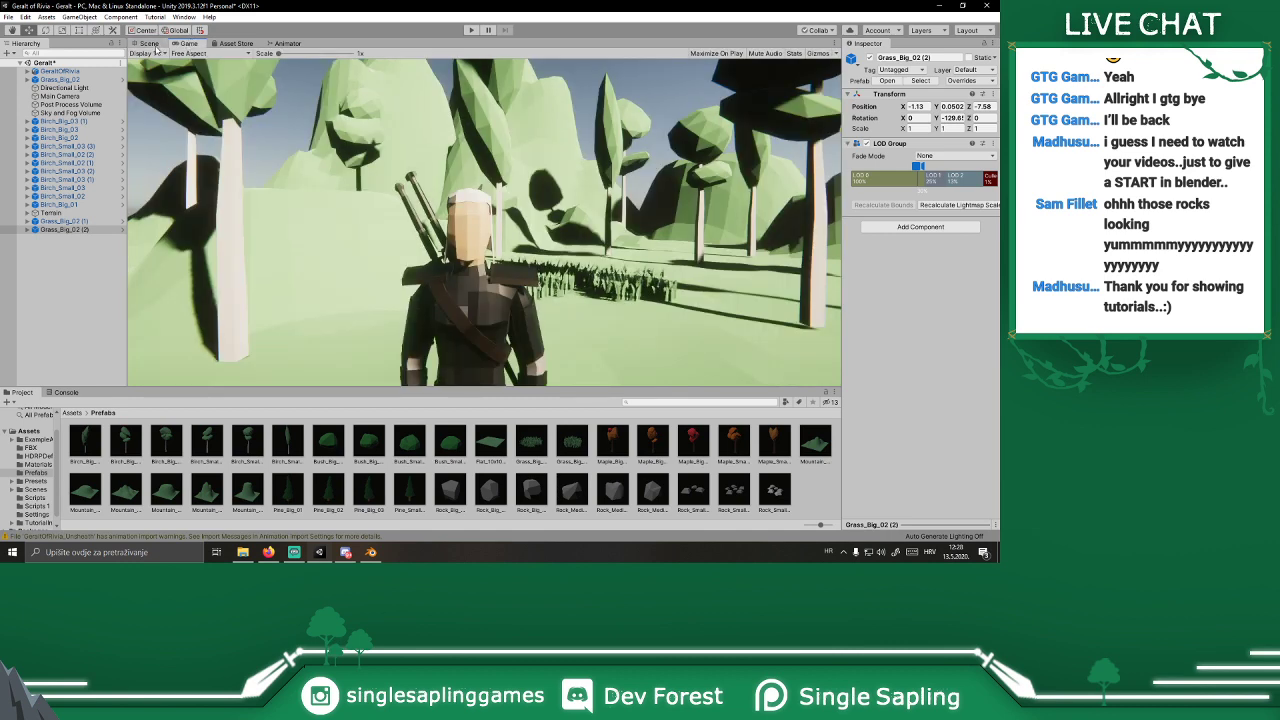
pyautogui.click(149, 43)
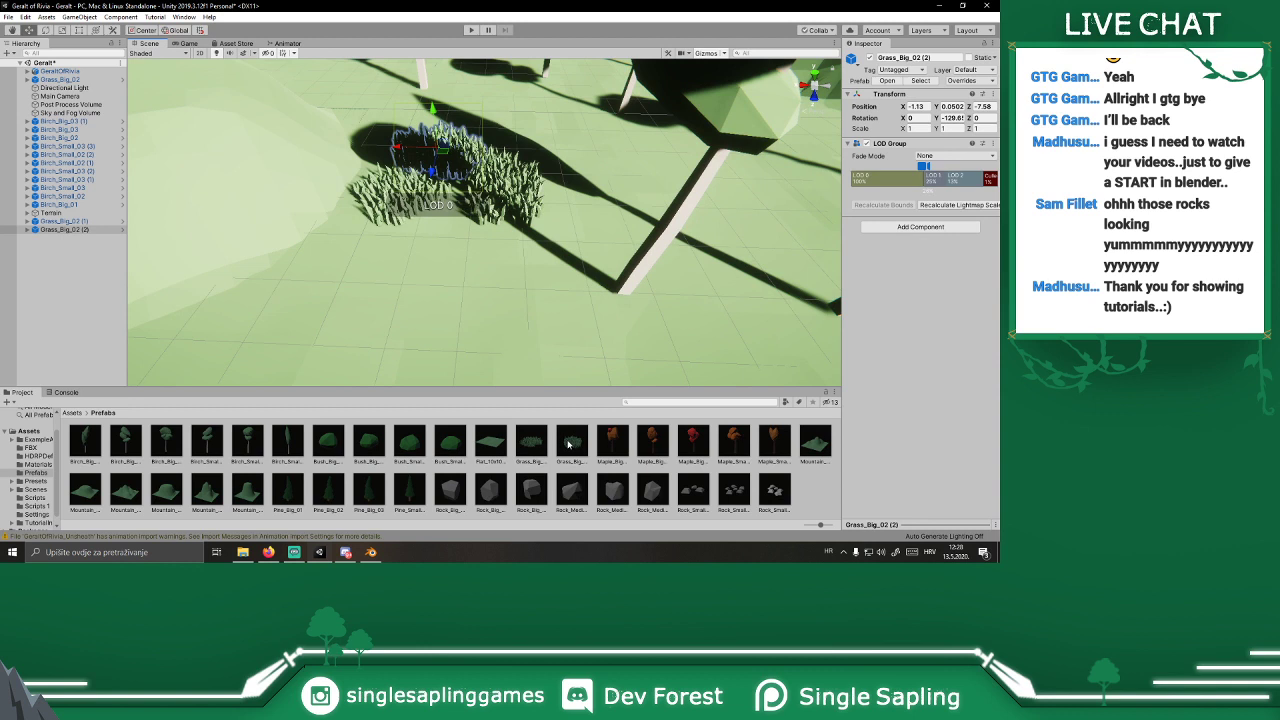
# Step: Place the Grass_Big_01 prefab behind the grass clumps, then duplicate all four clumps and move the copies beside the originals
pyautogui.moveTo(537, 447); pyautogui.dragTo(525, 141)
pyautogui.keyDown('ctrl'); pyautogui.click(60, 88); pyautogui.keyUp('ctrl')
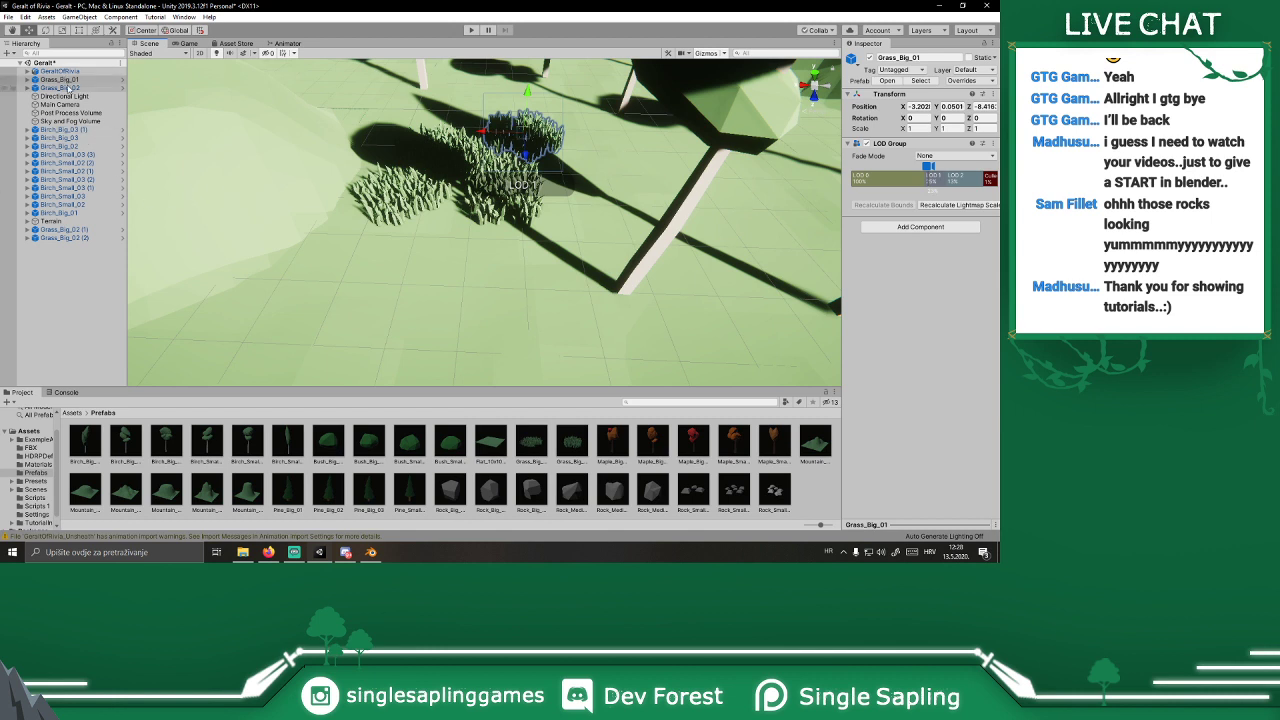
pyautogui.keyDown('ctrl'); pyautogui.click(72, 230); pyautogui.keyUp('ctrl')
pyautogui.keyDown('ctrl'); pyautogui.click(72, 238); pyautogui.keyUp('ctrl')
pyautogui.hotkey('ctrl', 'd')
pyautogui.moveTo(433, 160); pyautogui.dragTo(650, 184)
pyautogui.moveTo(650, 184); pyautogui.dragTo(445, 188, button='right')
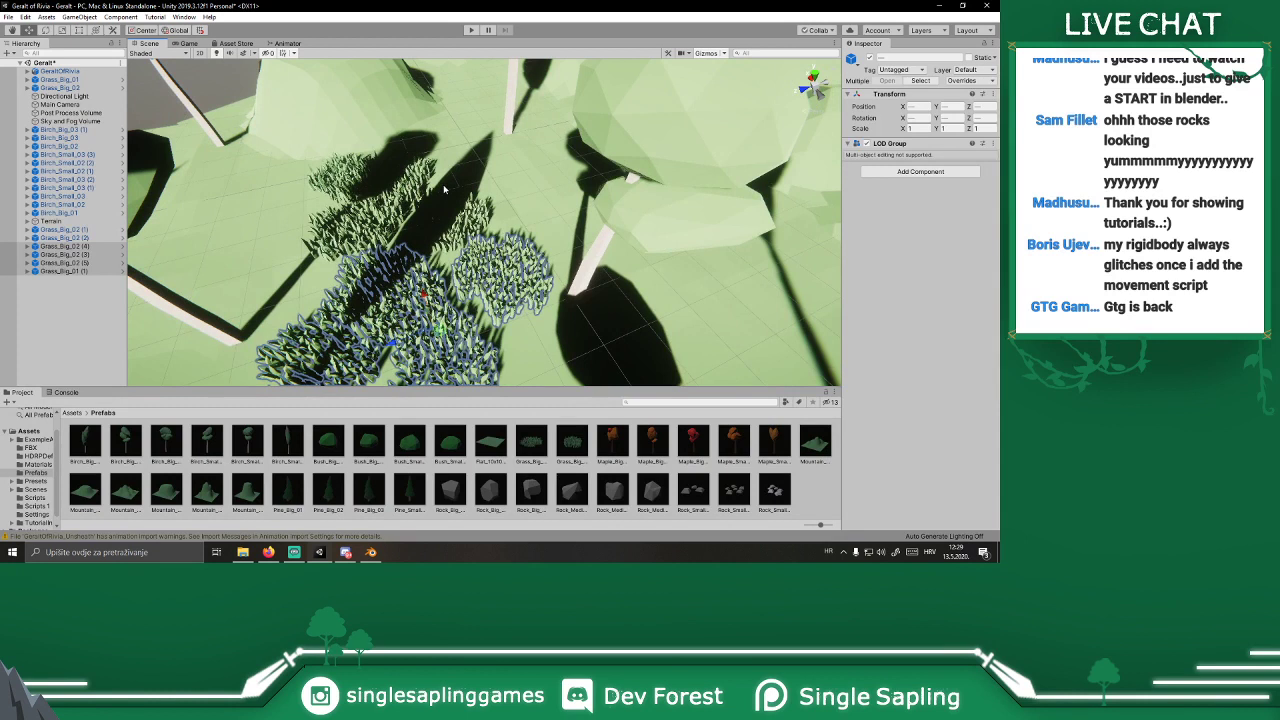
# Step: Try a Rigidbody with Is Kinematic enabled on GeraltOfRivia, then remove the component
pyautogui.click(60, 71)
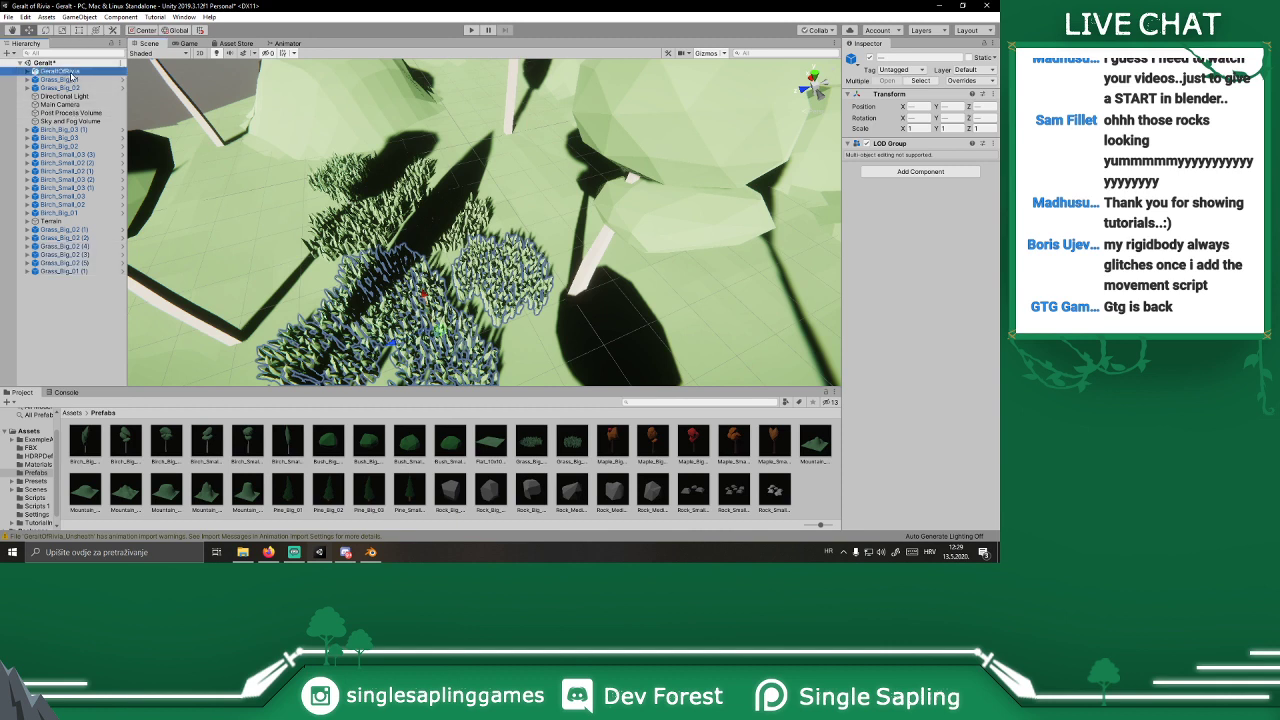
pyautogui.click(905, 258)
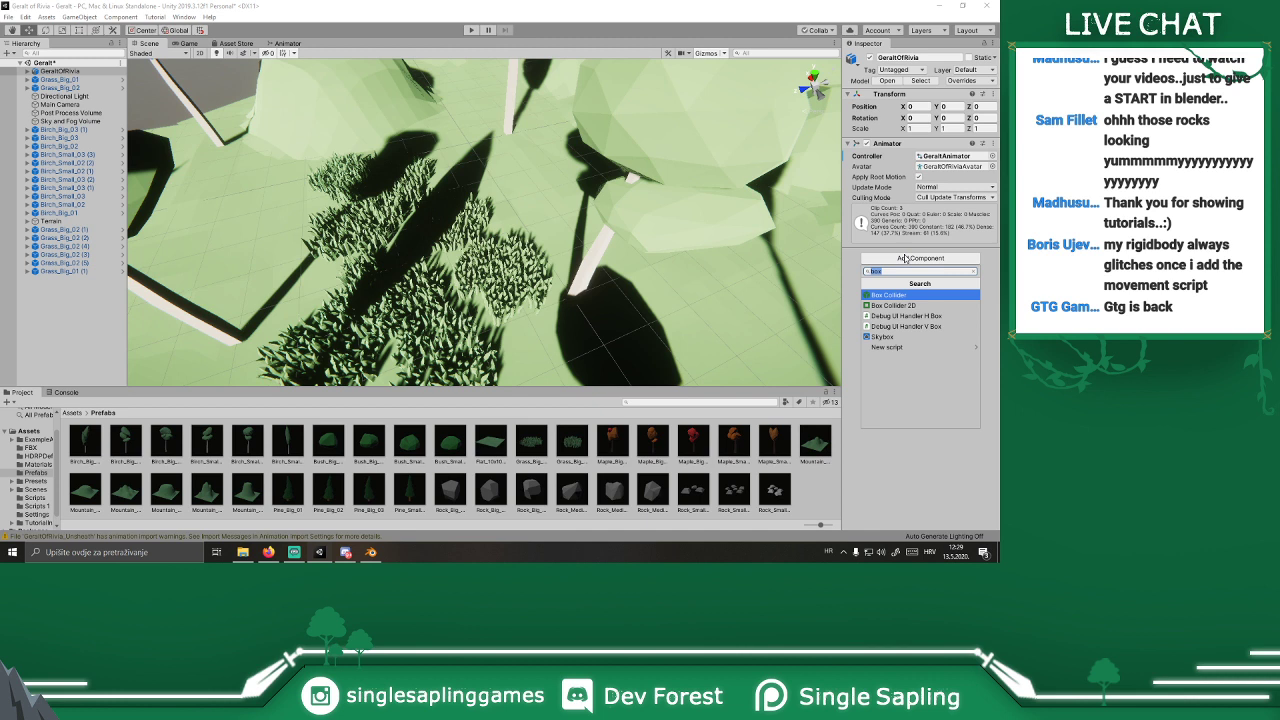
pyautogui.write('rigid')
pyautogui.press('Return')
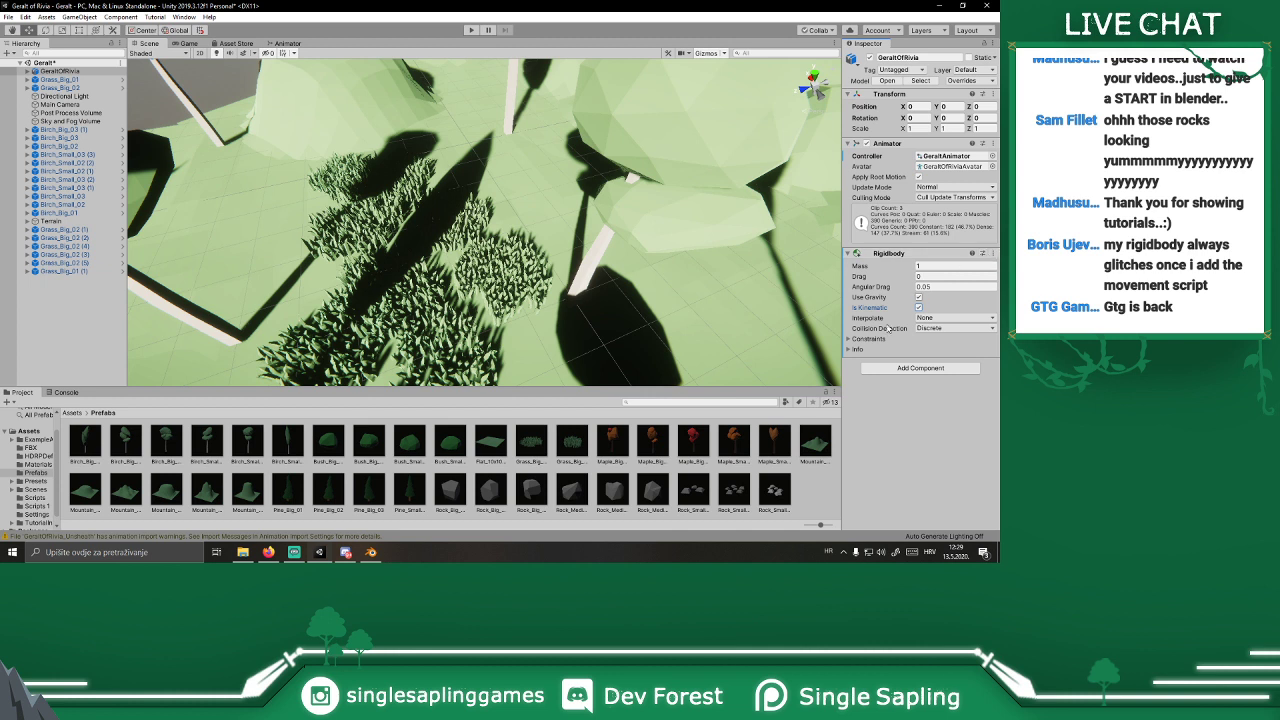
pyautogui.rightClick(974, 258)
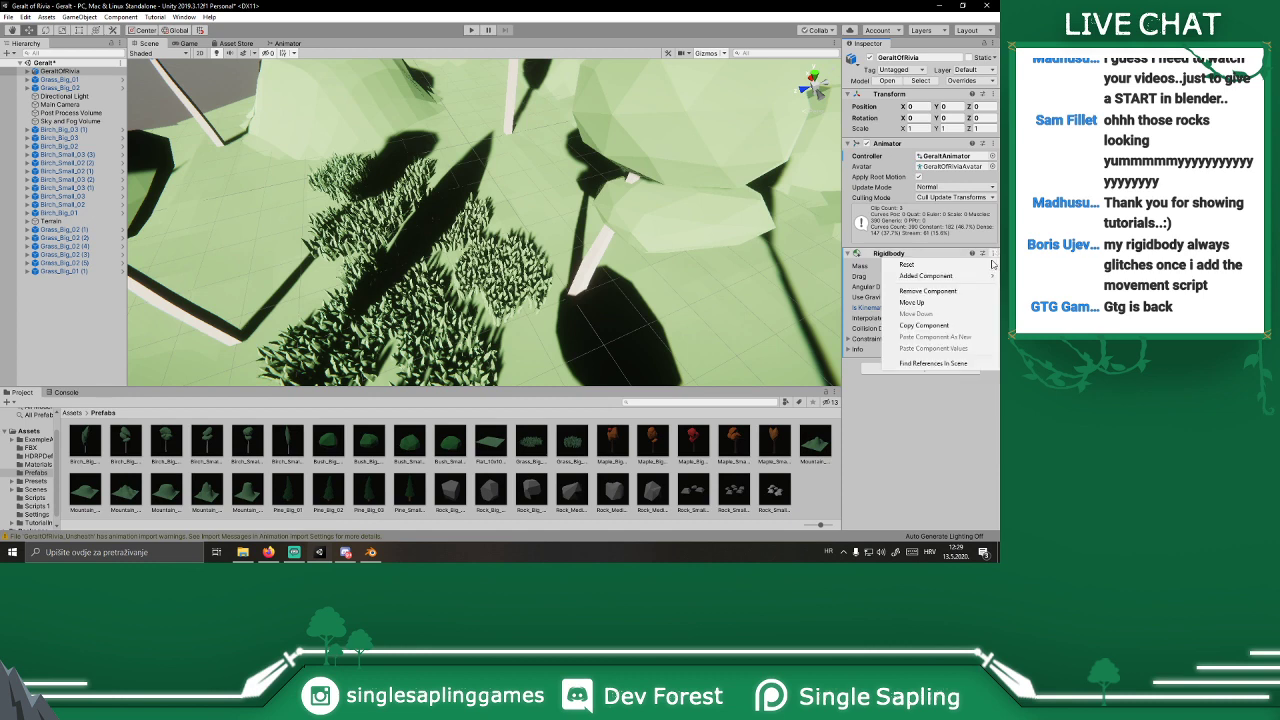
pyautogui.click(927, 291)
# Step: Duplicate the newest four grass clumps, move the copies to extend the grass patch, and check it from the game camera
pyautogui.scroll(-3, 495, 207)
pyautogui.press('a')
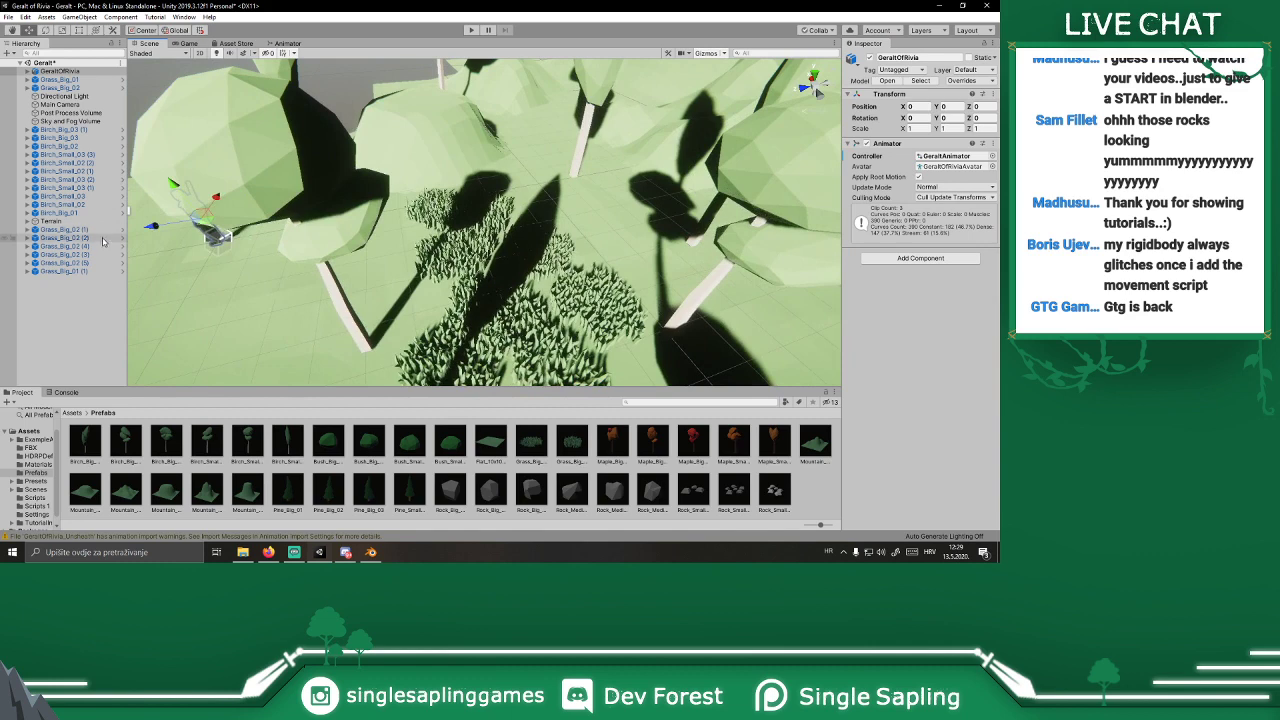
pyautogui.click(88, 246)
pyautogui.keyDown('shift'); pyautogui.click(88, 255); pyautogui.keyUp('shift')
pyautogui.keyDown('shift'); pyautogui.click(90, 272); pyautogui.keyUp('shift')
pyautogui.moveTo(400, 240); pyautogui.dragTo(520, 295, button='right')
pyautogui.hotkey('ctrl', 'd')
pyautogui.moveTo(478, 258); pyautogui.dragTo(430, 82)
pyautogui.press('w')
pyautogui.click(188, 44)
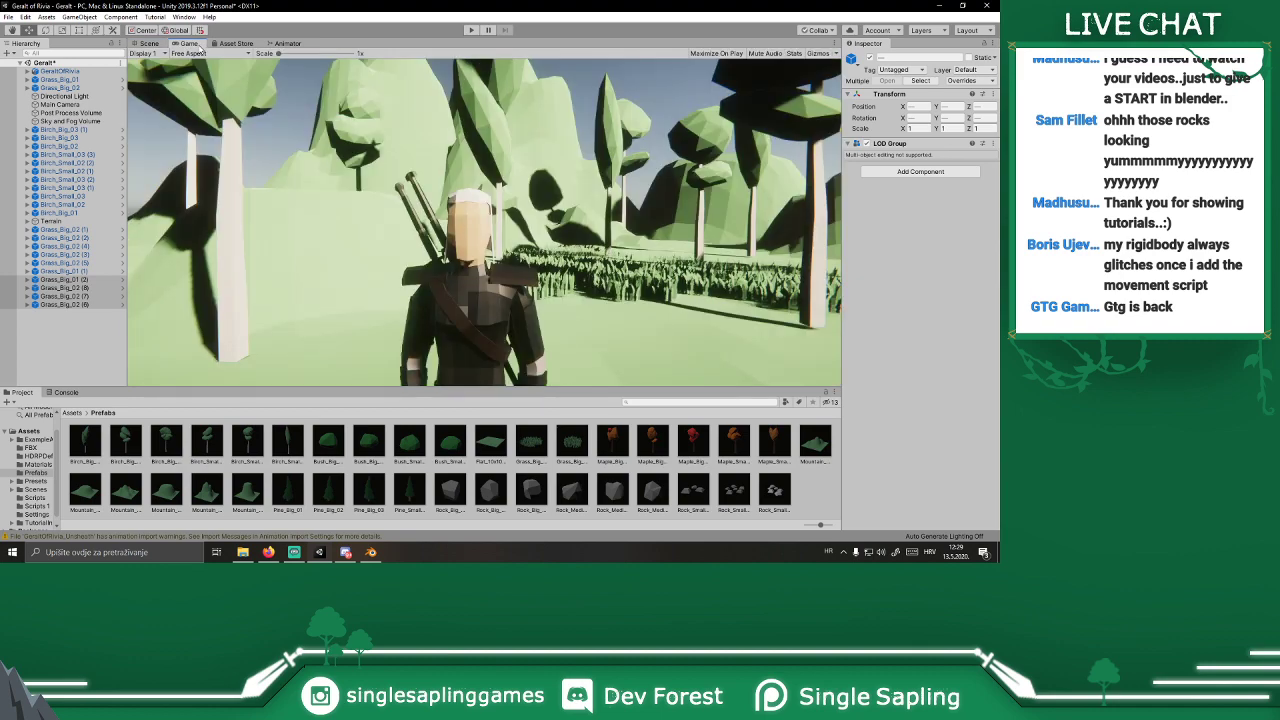
# Step: Place Bush_Big_01, Bush_Big_02, Bush_Small_01 and Bush_Small_02 by the grass patch, scaling Bush_Small_02 to about 157, and check the game camera
pyautogui.click(148, 44)
pyautogui.moveTo(388, 374); pyautogui.dragTo(430, 342, button='right')
pyautogui.moveTo(328, 440); pyautogui.dragTo(470, 232)
pyautogui.moveTo(409, 440); pyautogui.dragTo(480, 240)
pyautogui.moveTo(450, 440); pyautogui.dragTo(478, 253)
pyautogui.press('r')
pyautogui.press('w')
pyautogui.click(183, 44)
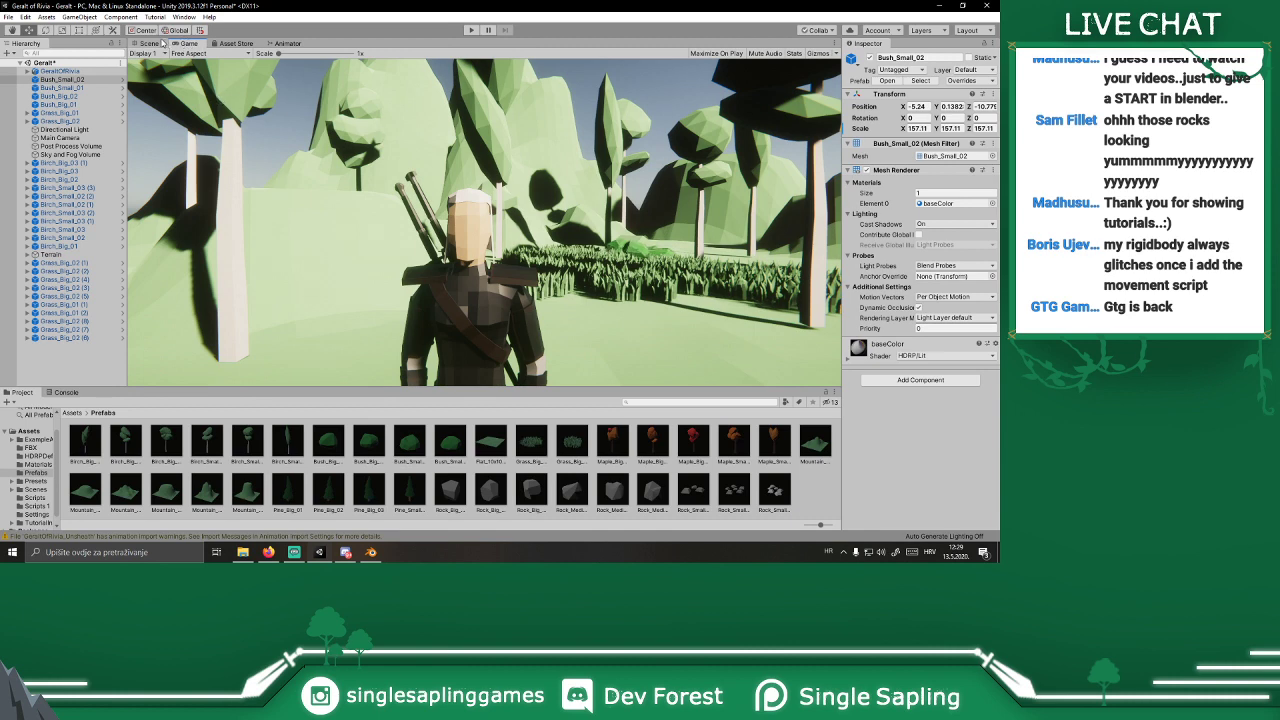
# Step: Run and stop the scene to watch Geralt's idle animation, then examine the character's animator state graph
pyautogui.hotkey('ctrl', 'p')
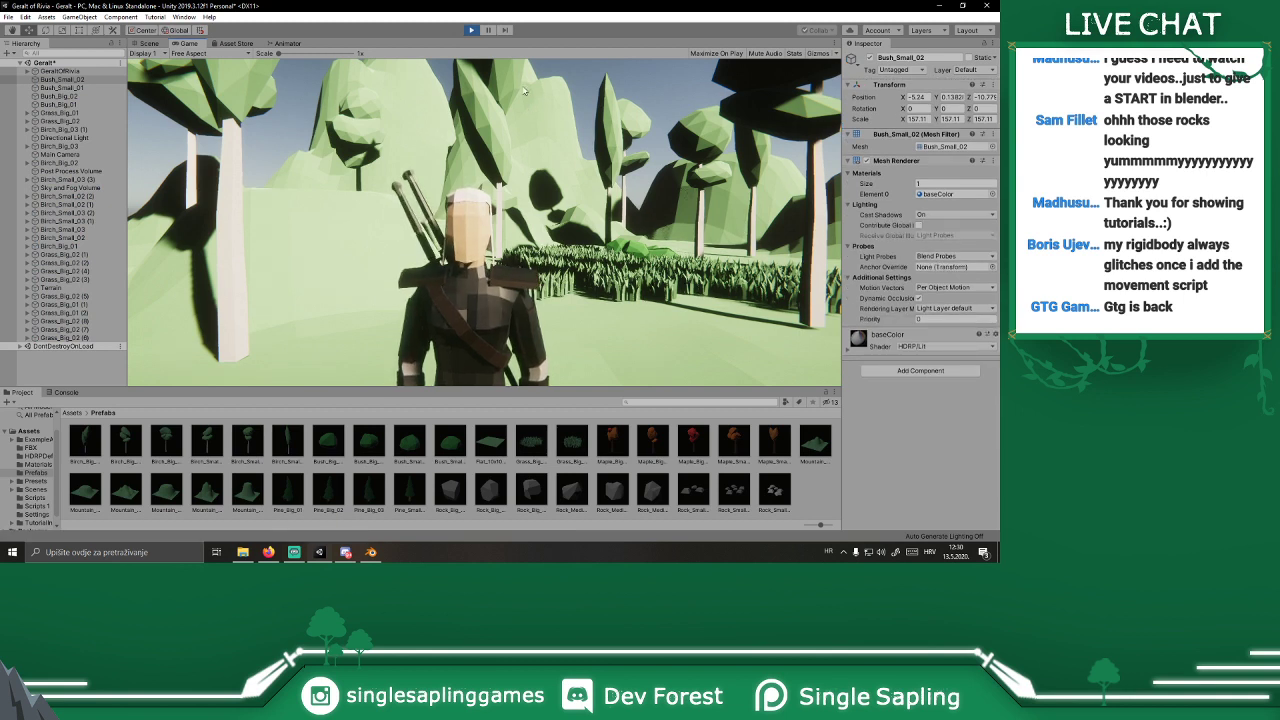
pyautogui.click(470, 31)
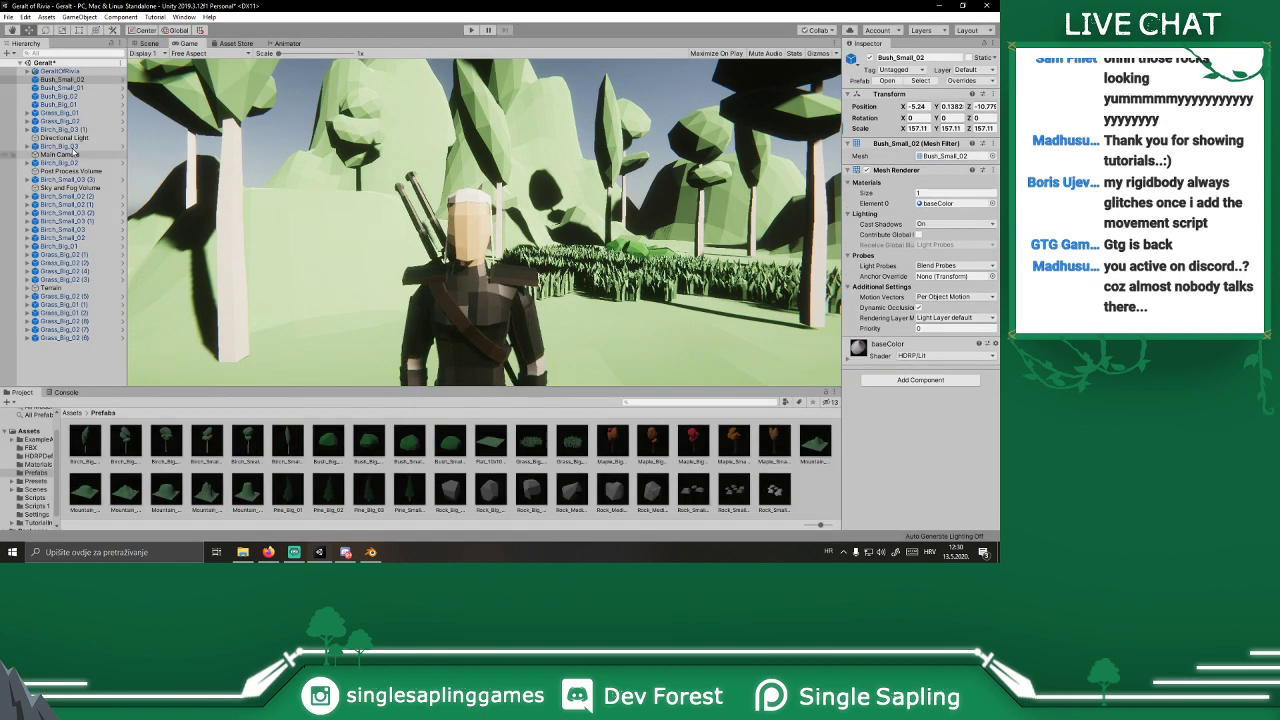
pyautogui.click(288, 43)
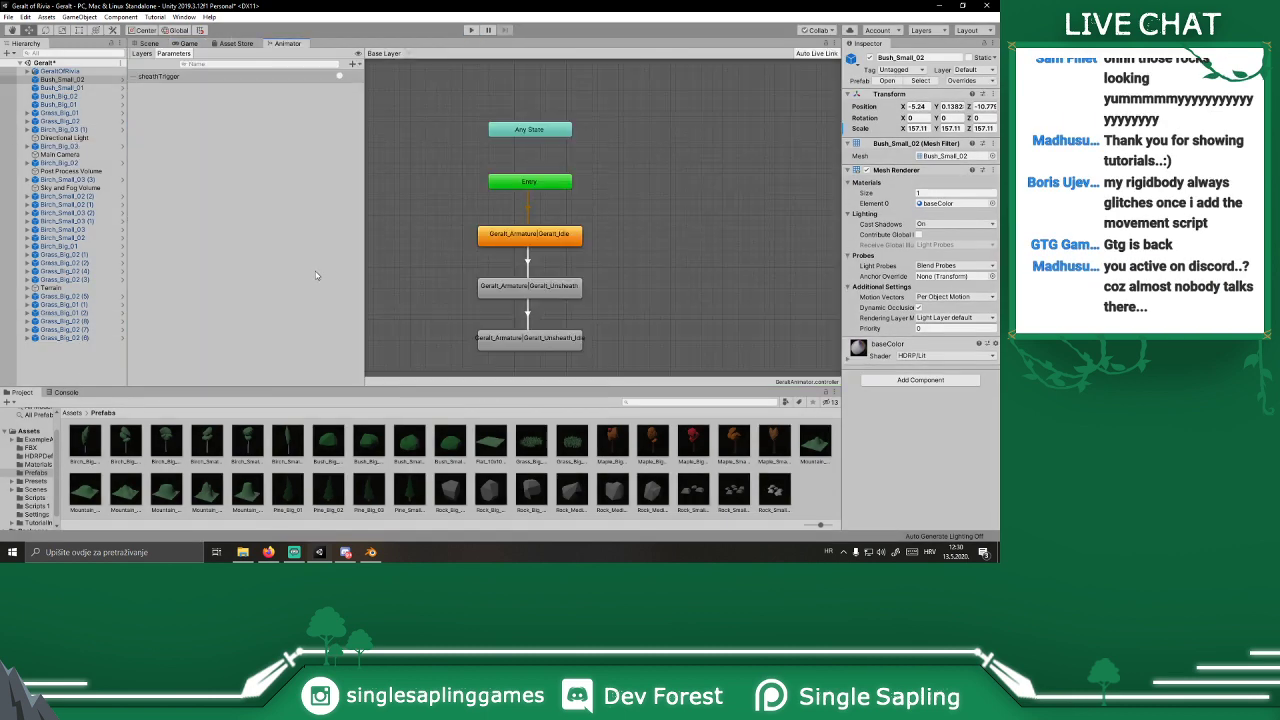
# Step: Enable Loop Time on Geralt's Idle and Unsheath_Idle animation clips in the FBX folder and apply both import settings
pyautogui.click(34, 448)
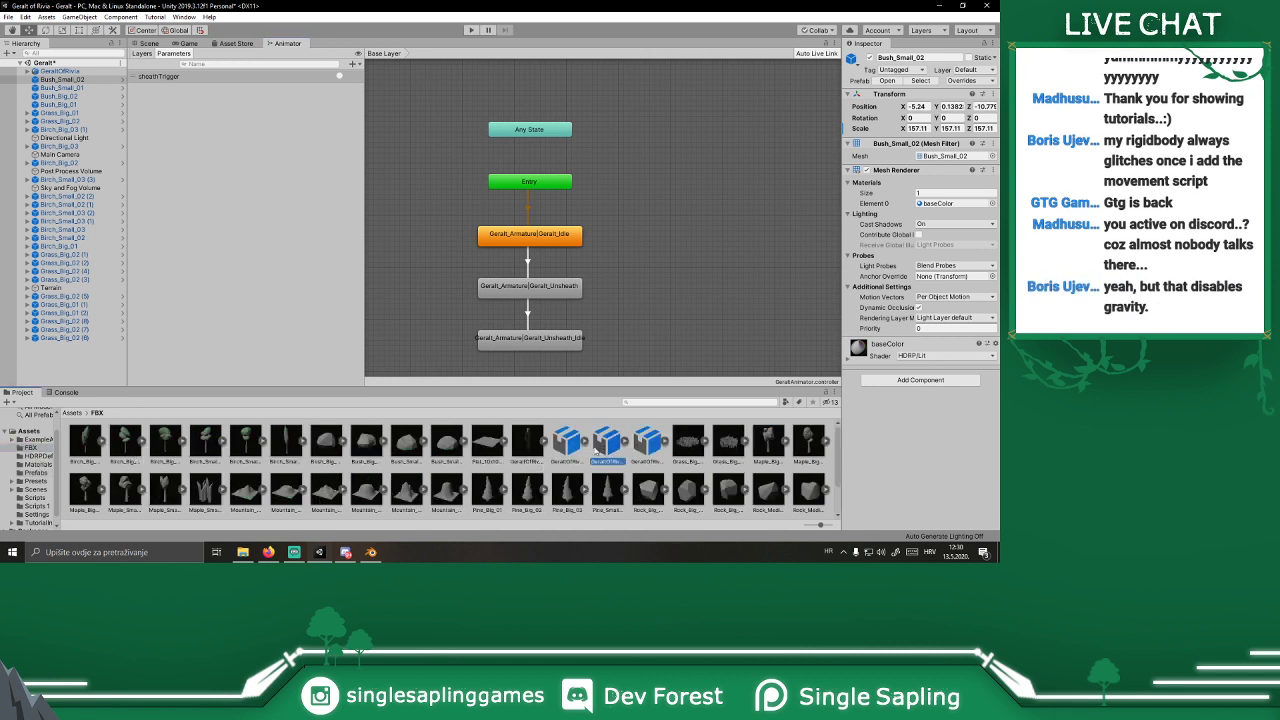
pyautogui.click(567, 443)
pyautogui.click(926, 84)
pyautogui.click(918, 244)
pyautogui.click(978, 511)
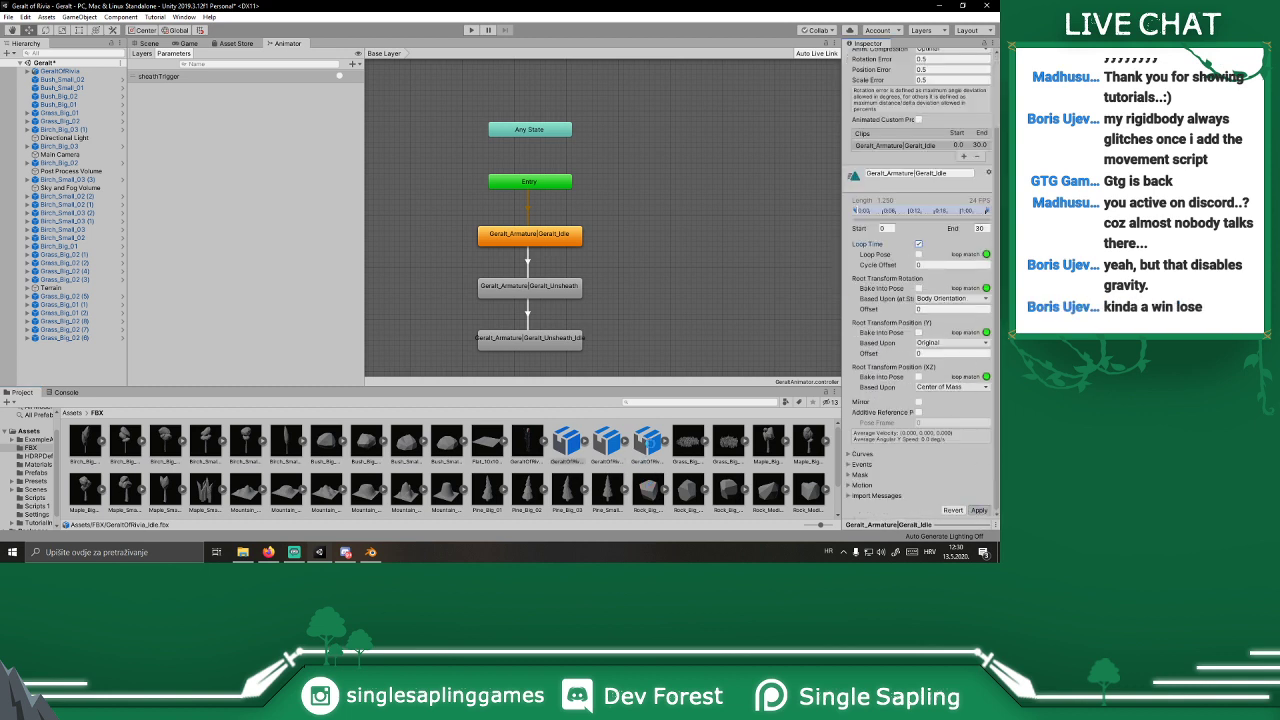
pyautogui.click(647, 442)
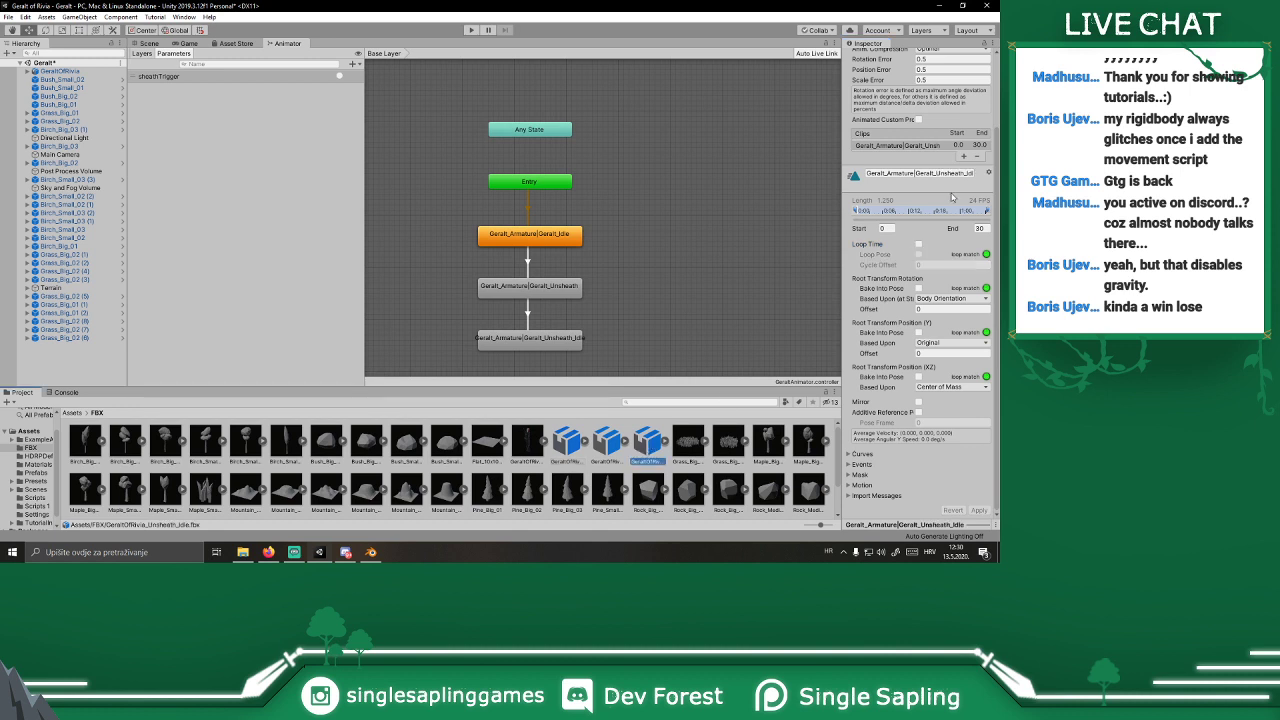
pyautogui.click(919, 245)
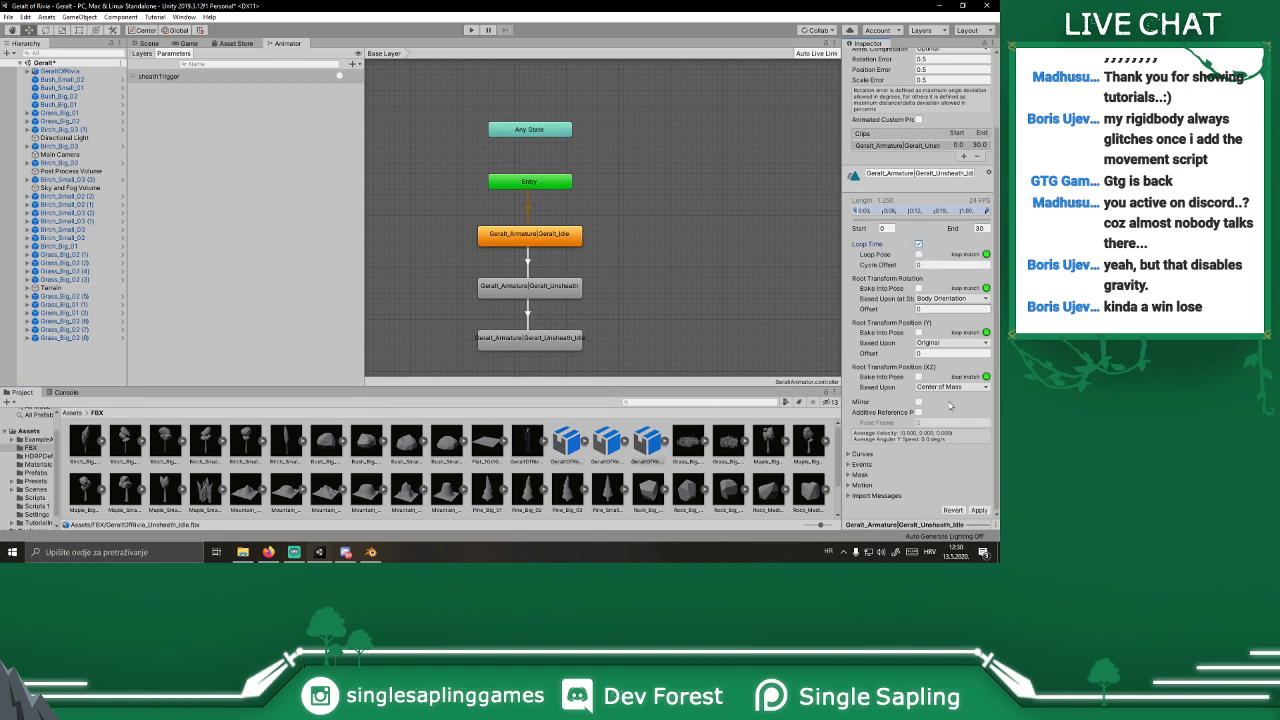
pyautogui.click(978, 511)
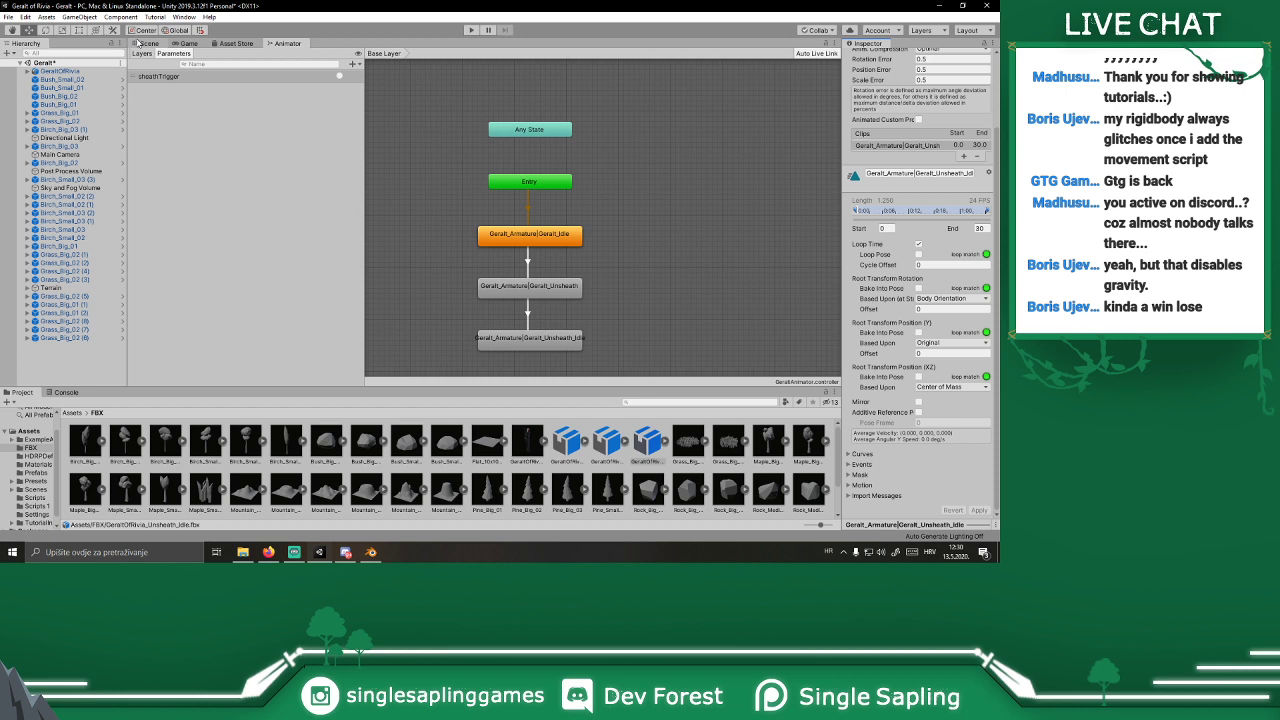
pyautogui.click(145, 43)
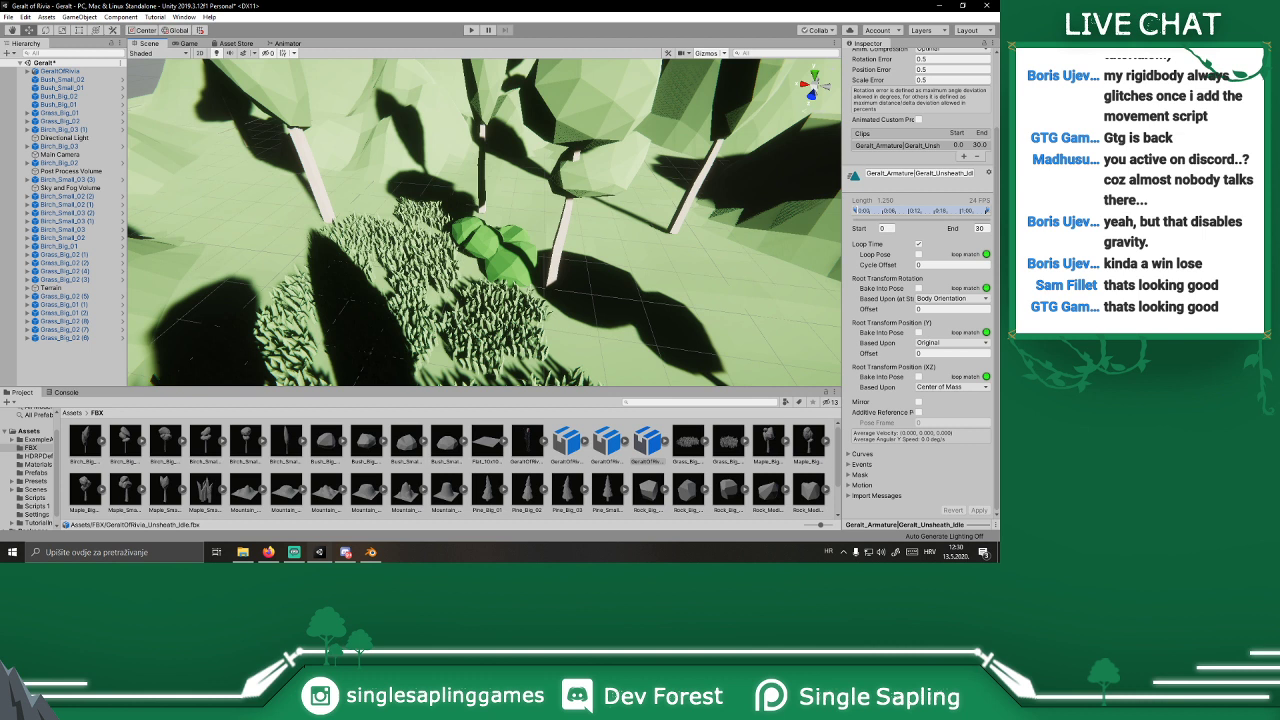
pyautogui.hotkey('alt', 'Tab')
pyautogui.click(192, 46)
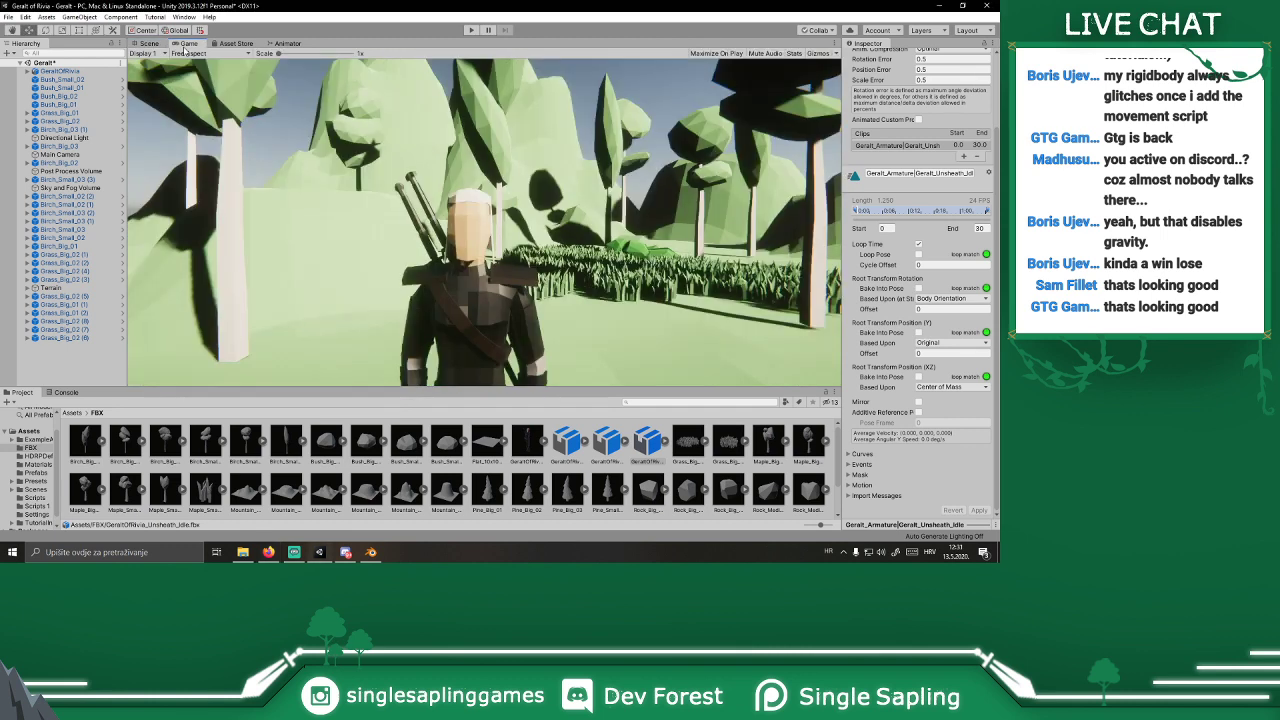
# Step: Place Rock_Big_01 and Rock_Big_02 beside the grass patch, scale Rock_Big_02 to about 152, and check them from the game camera
pyautogui.click(150, 44)
pyautogui.moveTo(573, 268); pyautogui.dragTo(535, 284, button='right')
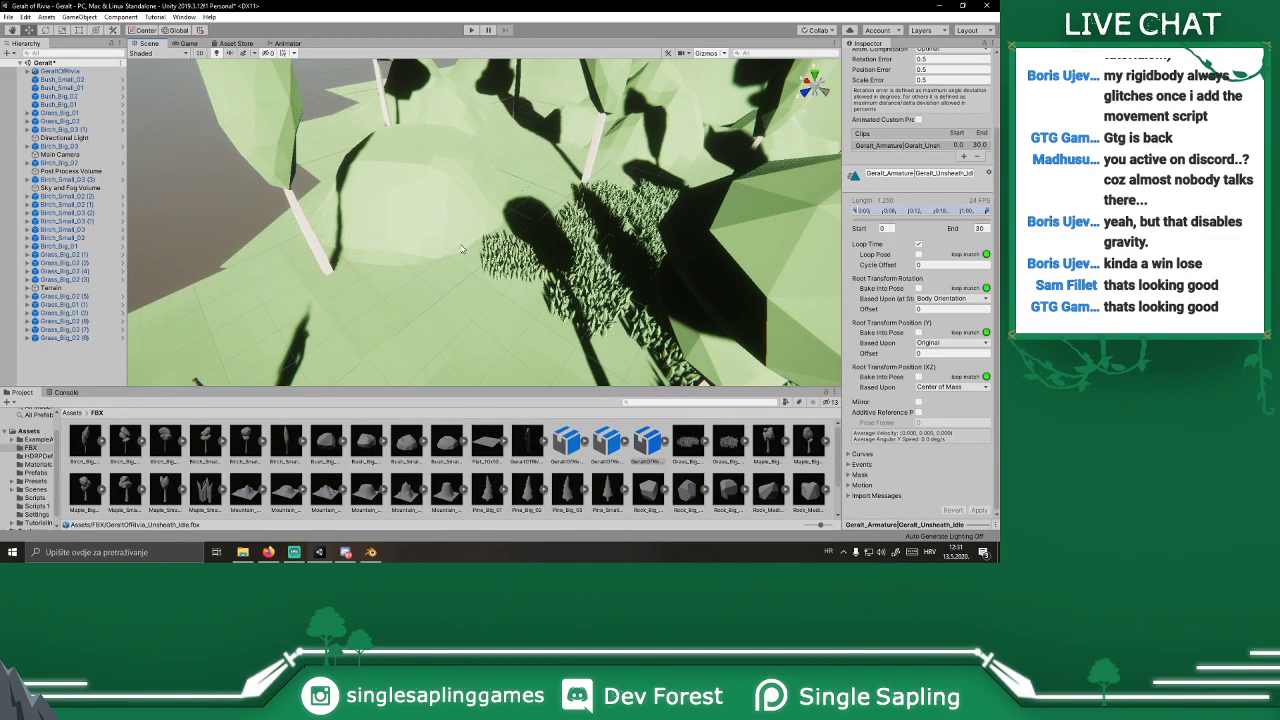
pyautogui.moveTo(650, 493); pyautogui.dragTo(460, 258)
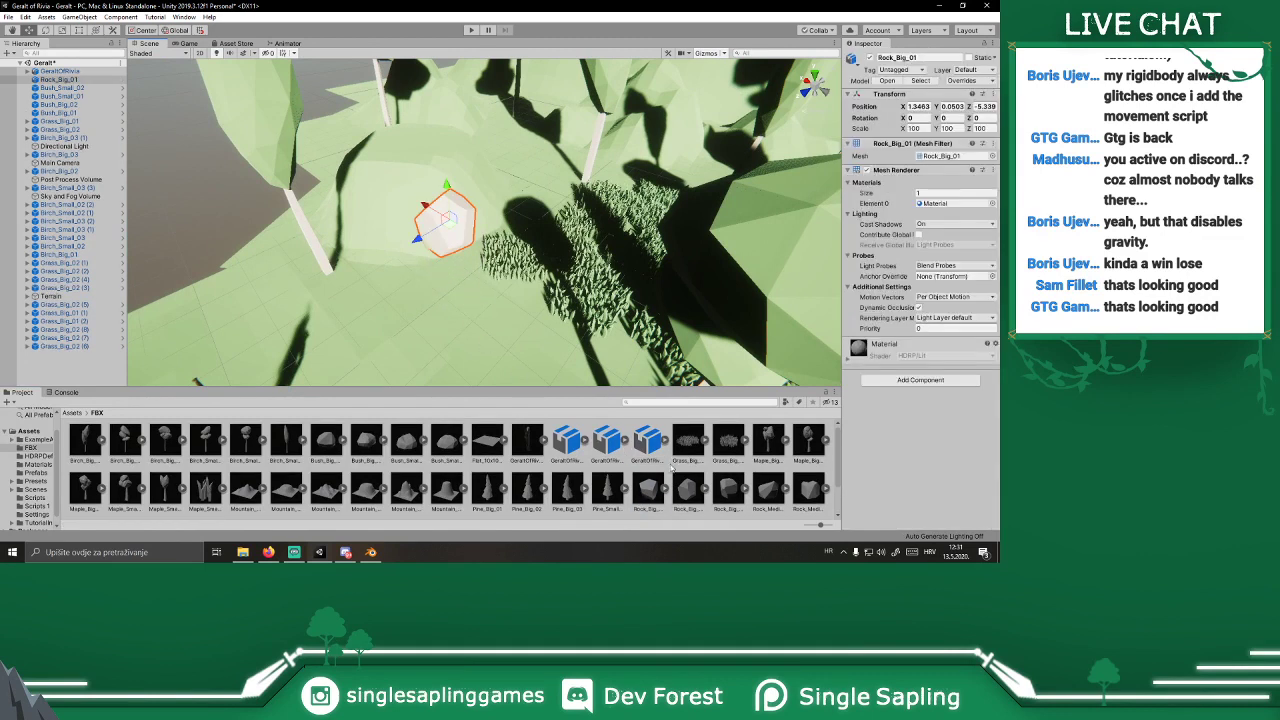
pyautogui.moveTo(466, 200); pyautogui.dragTo(498, 190)
pyautogui.press('r')
pyautogui.press('w')
pyautogui.click(190, 44)
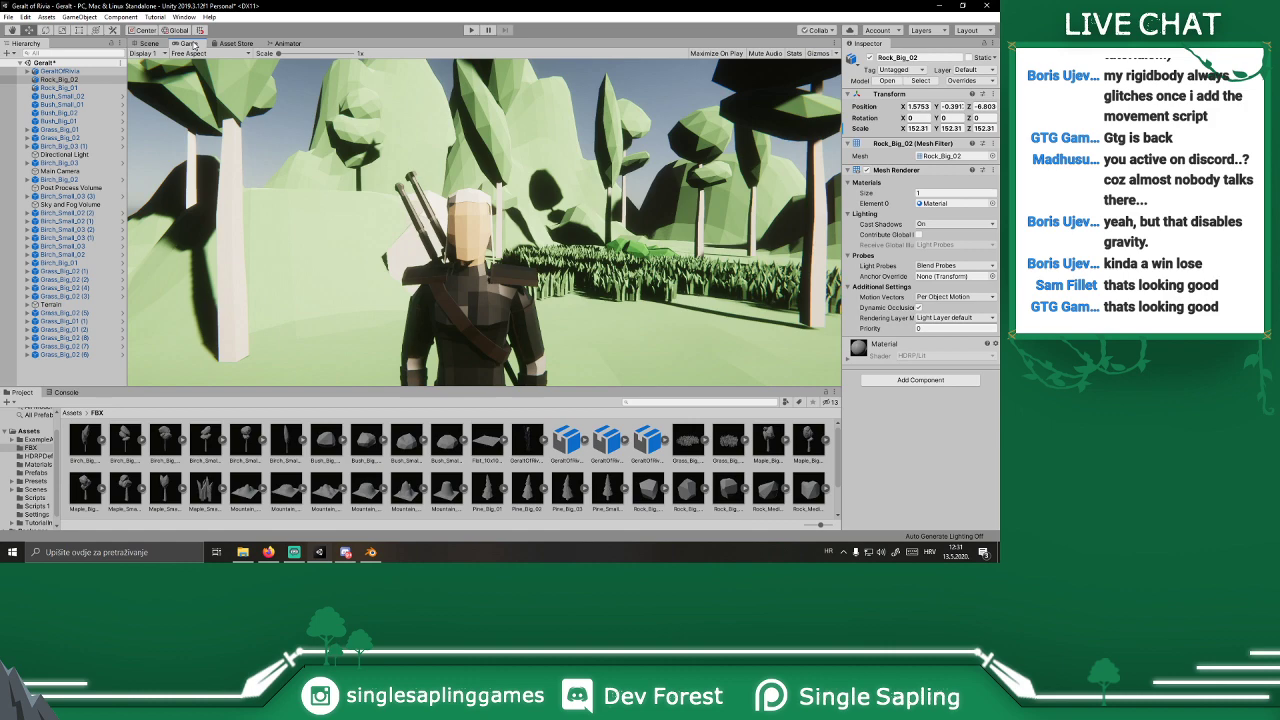
# Step: Add Rock_Medium_01 and Rock_Medium_02 around the big rocks and check the group from the game camera
pyautogui.click(148, 43)
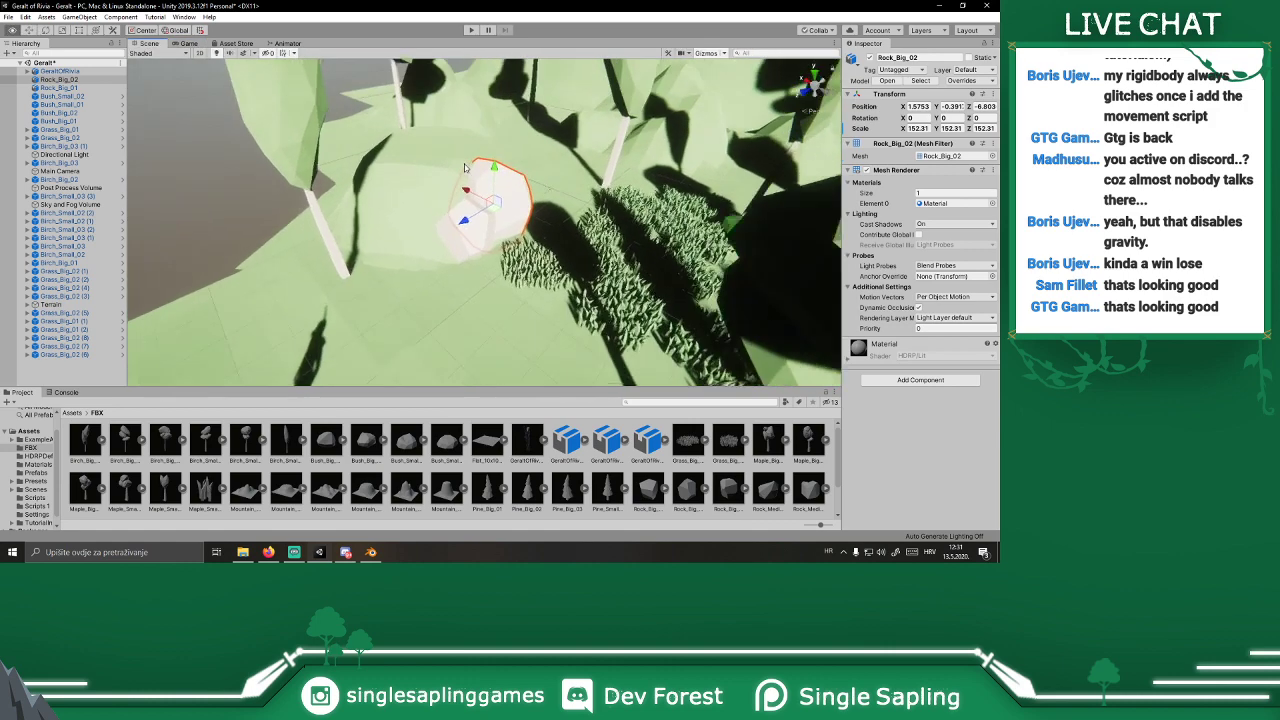
pyautogui.moveTo(768, 495); pyautogui.dragTo(475, 264)
pyautogui.press('w')
pyautogui.moveTo(486, 213); pyautogui.dragTo(500, 157)
pyautogui.hotkey('ctrl', 'd')
pyautogui.click(189, 44)
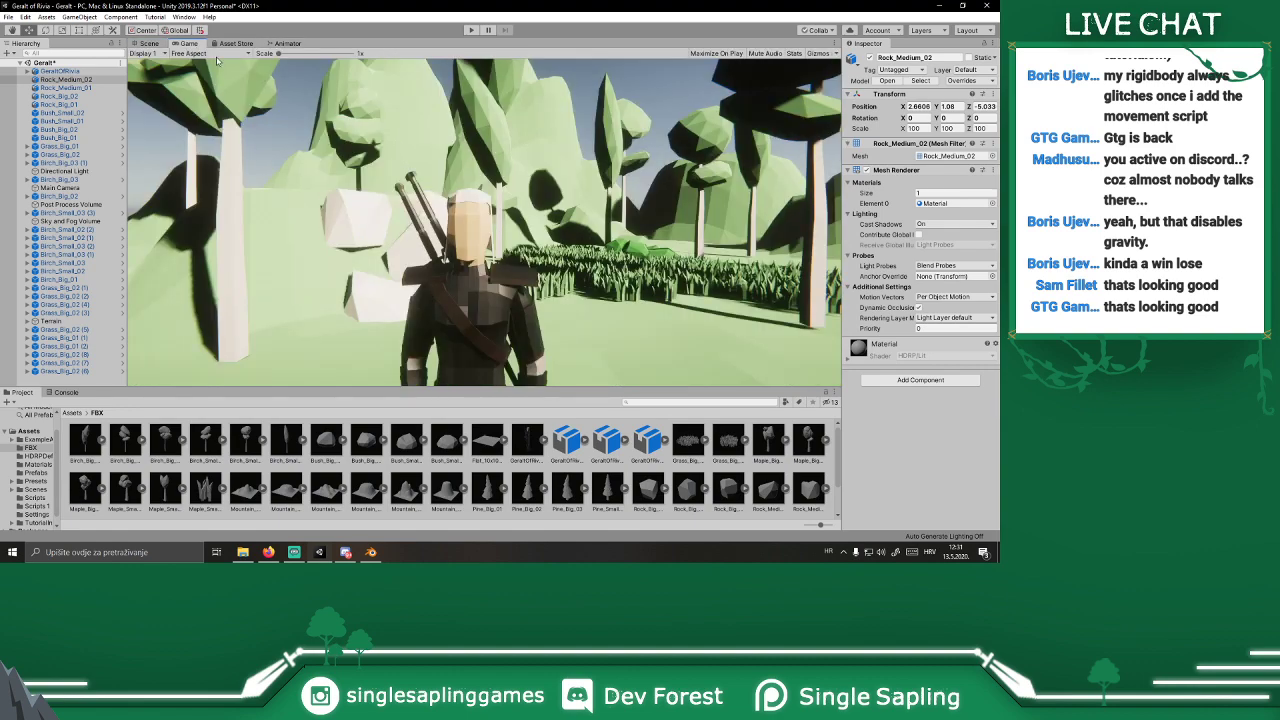
# Step: Place another Rock_Big_01 at the foot of the distant mountain, scaled to about 163, and adjust its rotation and position
pyautogui.click(149, 44)
pyautogui.moveTo(462, 220); pyautogui.dragTo(400, 180, button='right')
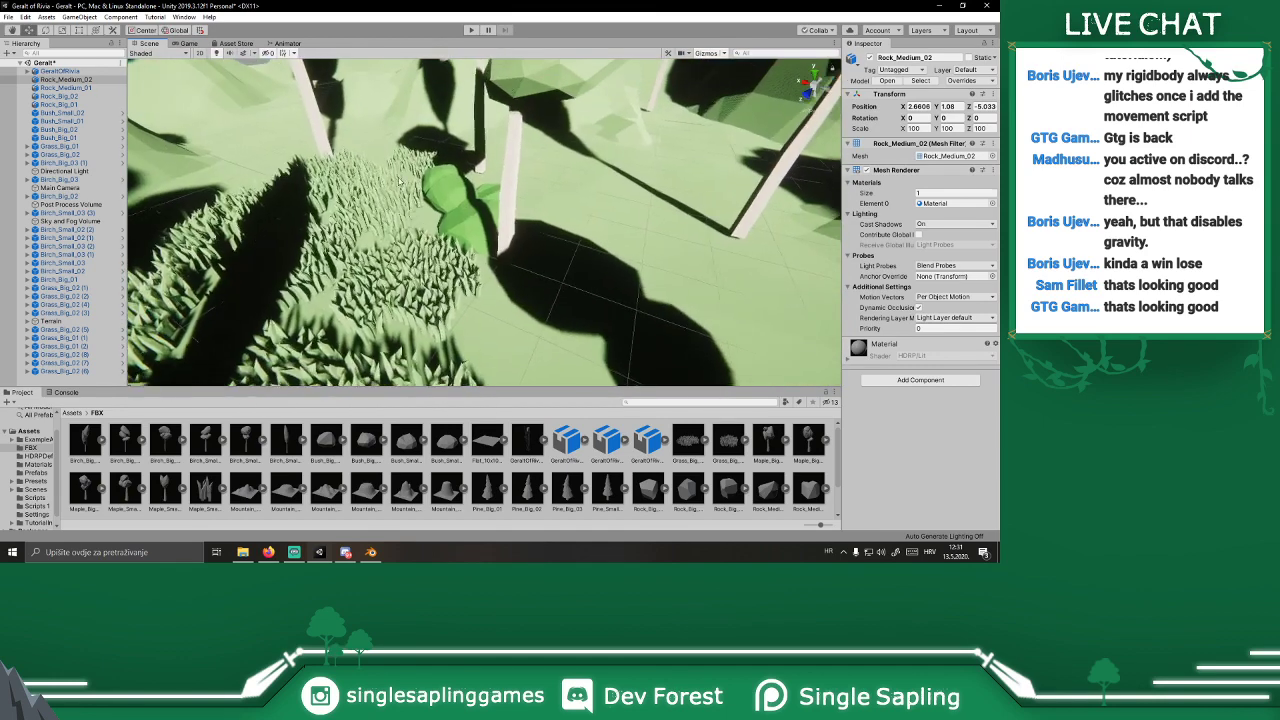
pyautogui.click(189, 44)
pyautogui.click(146, 44)
pyautogui.moveTo(420, 240); pyautogui.dragTo(703, 488, button='right')
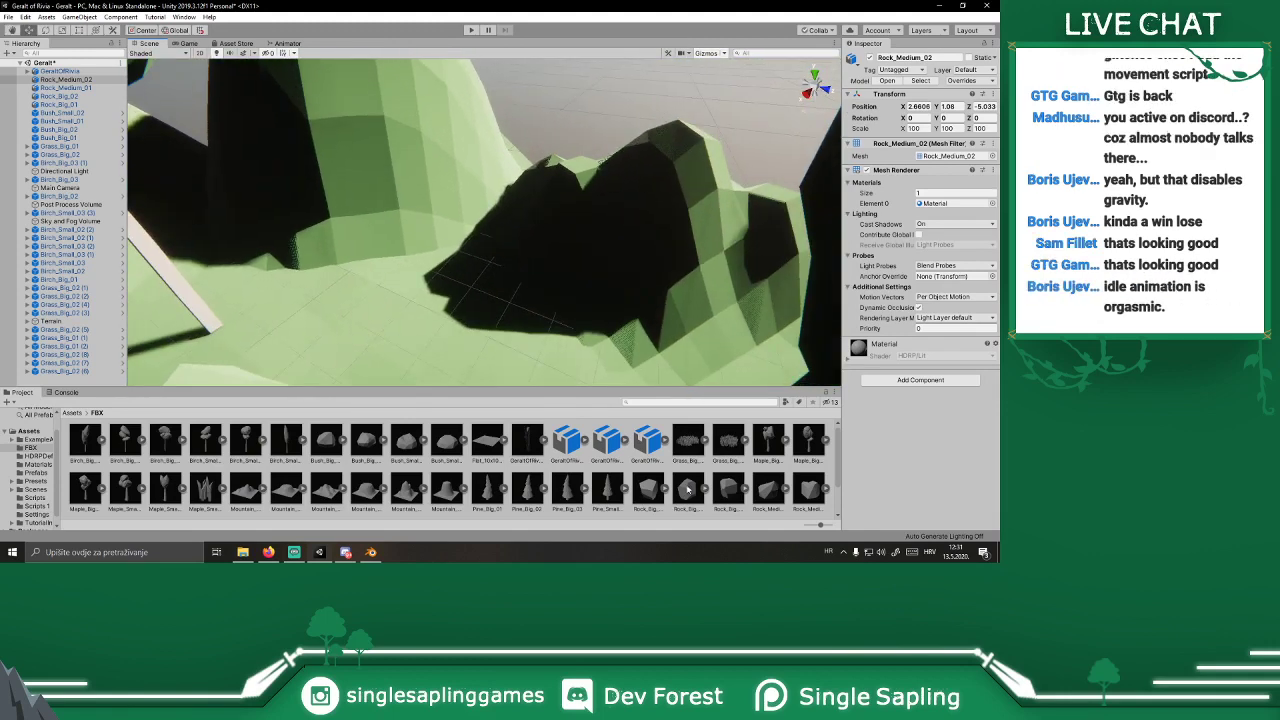
pyautogui.moveTo(516, 228); pyautogui.dragTo(407, 235)
pyautogui.press('w')
pyautogui.press('e')
pyautogui.press('w')
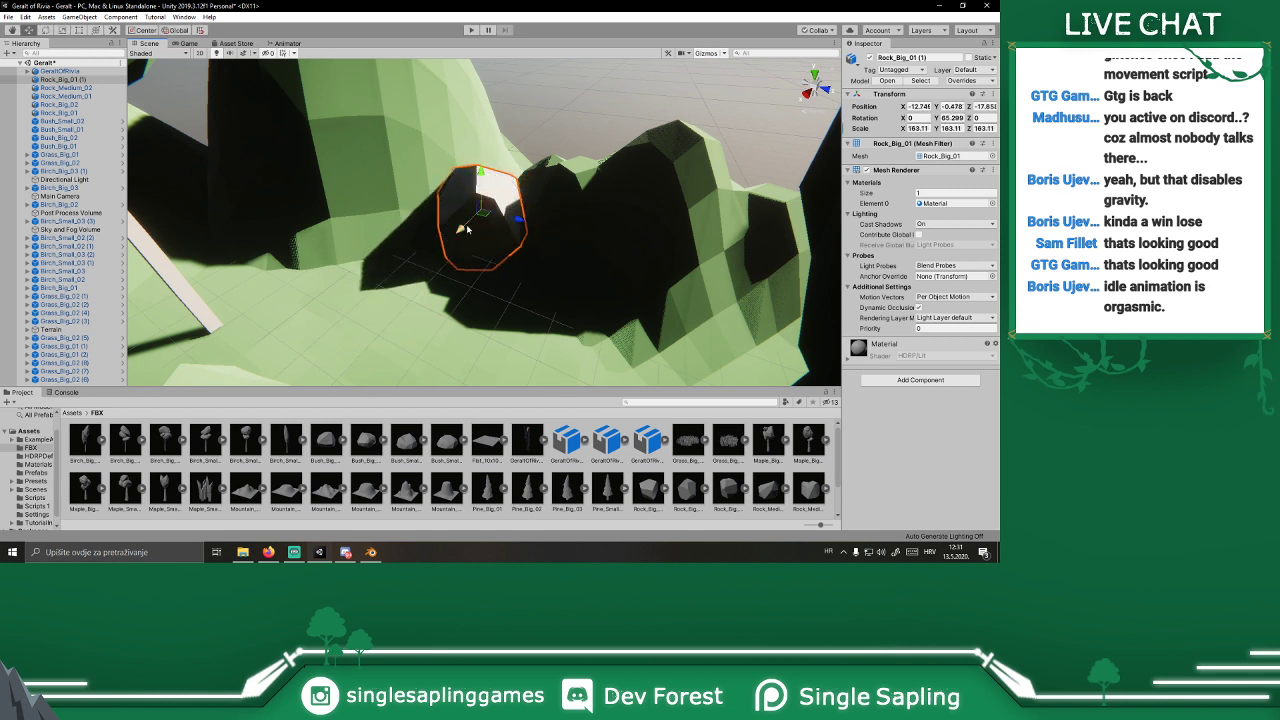
pyautogui.press('e')
pyautogui.moveTo(472, 212); pyautogui.dragTo(592, 279)
pyautogui.press('w')
# Step: Duplicate the rock at the mountain's foot, scale the copy to about 82, rotate and move it nearby, and check the game camera
pyautogui.hotkey('ctrl', 'd')
pyautogui.press('r')
pyautogui.press('w')
pyautogui.press('e')
pyautogui.press('w')
pyautogui.moveTo(541, 230); pyautogui.dragTo(512, 290)
pyautogui.click(188, 44)
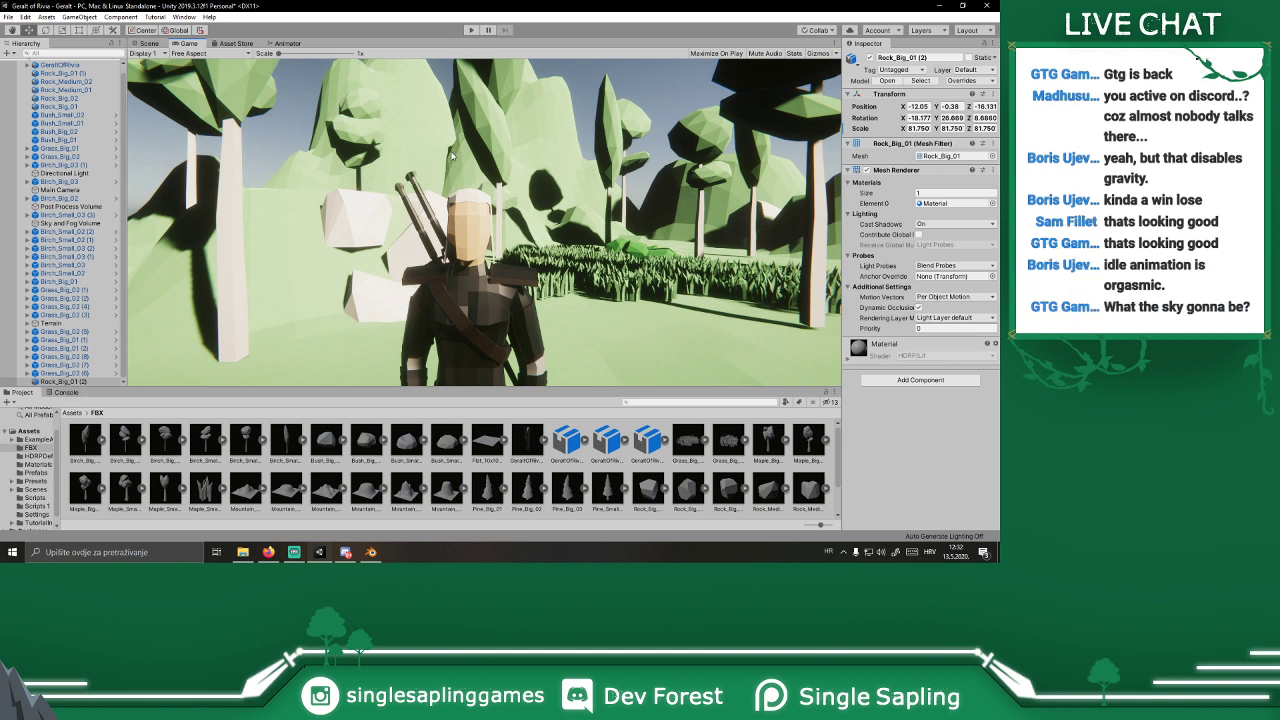
# Step: Run the scene with the Animator docked beside the game view and fire sheathTrigger to test Geralt's unsheath animation
pyautogui.click(471, 30)
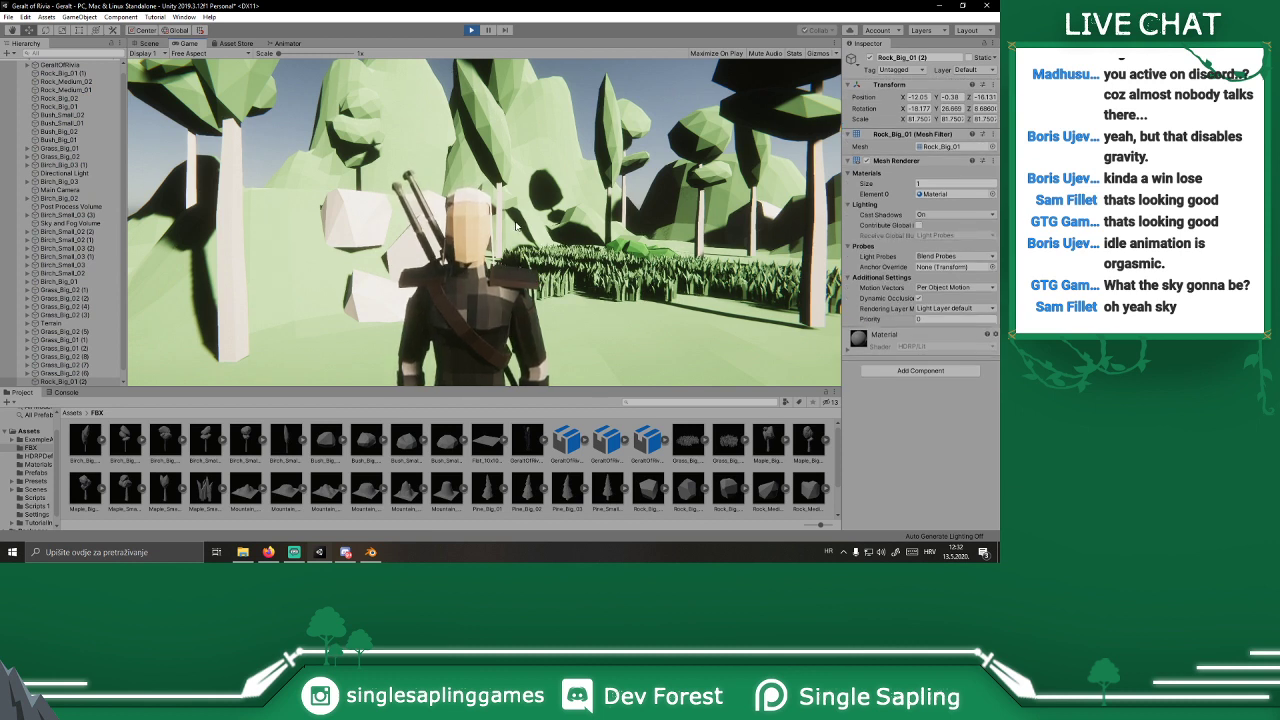
pyautogui.click(287, 44)
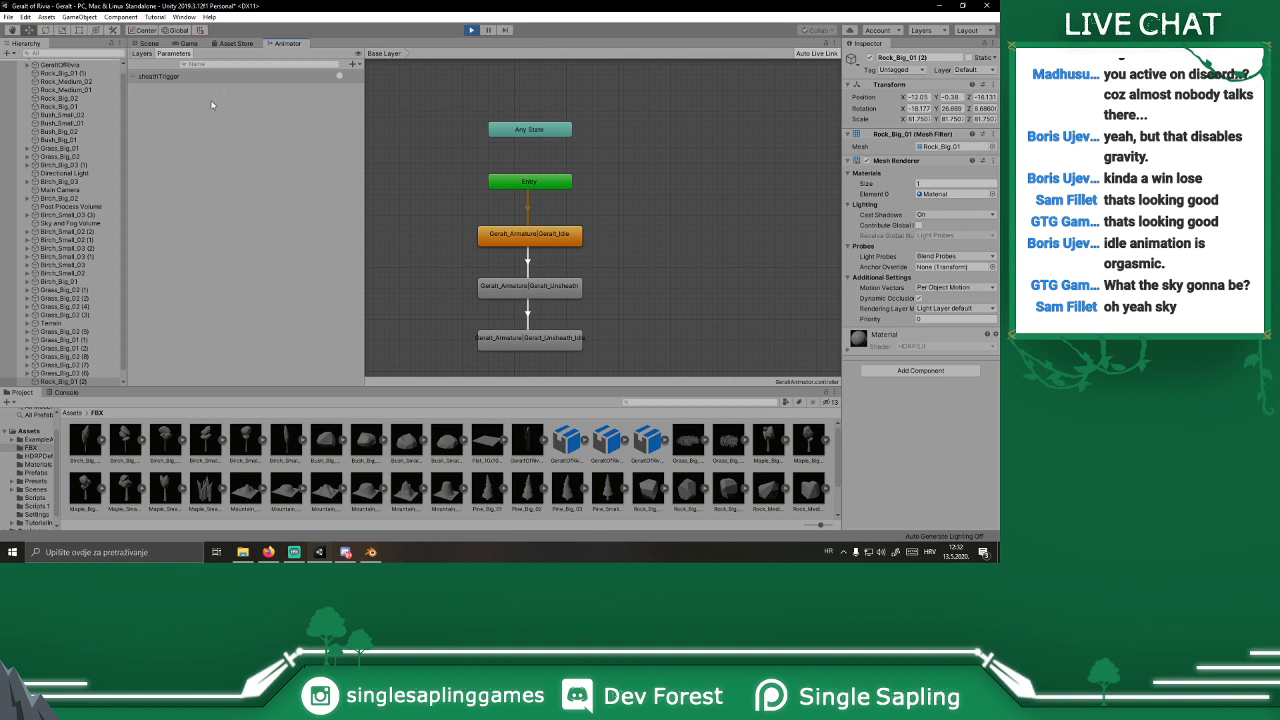
pyautogui.moveTo(276, 49); pyautogui.dragTo(800, 190)
pyautogui.click(697, 76)
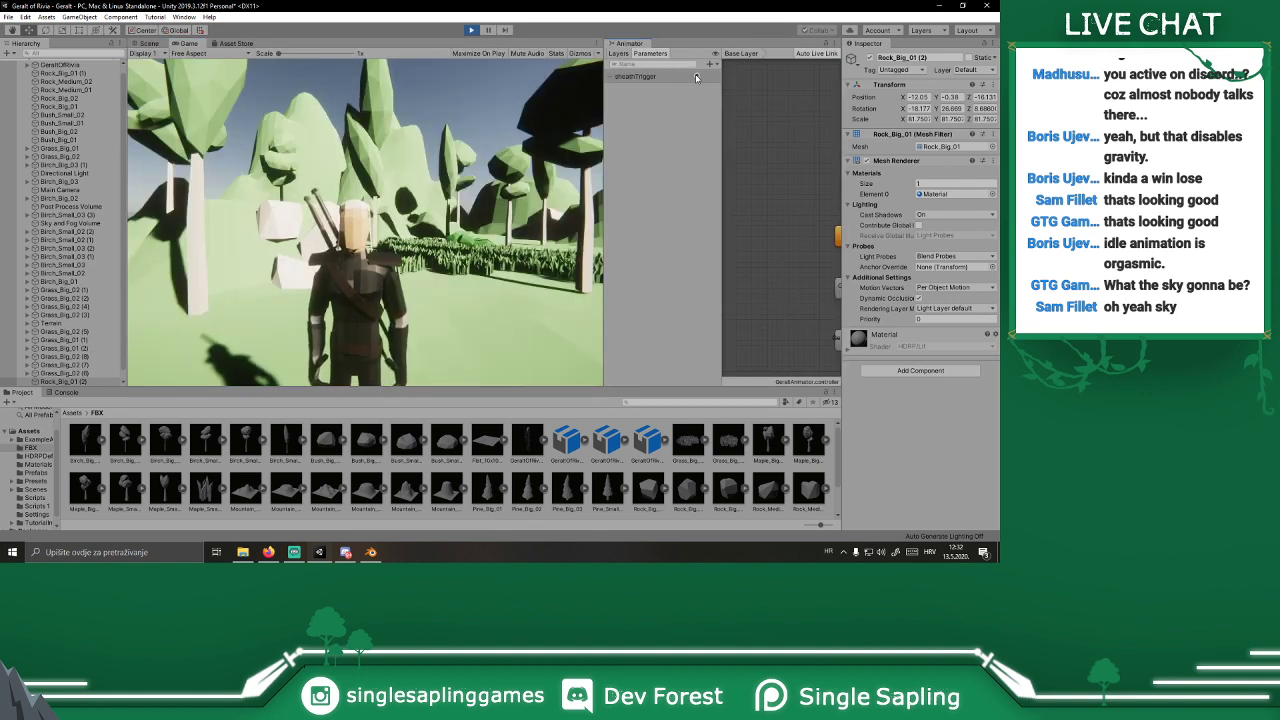
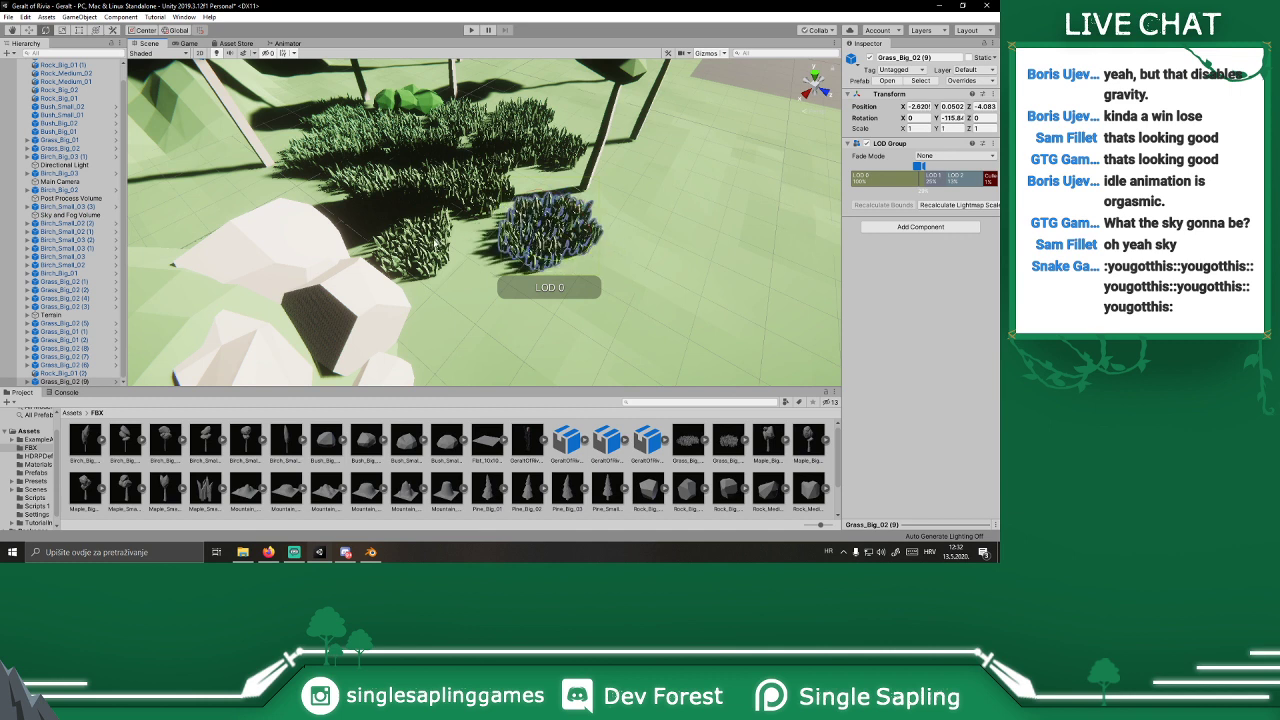
# Step: Move the newest Grass_Big_02 clump against the patch, then duplicate it, rotate the copy to about -194° in Y and position it alongside
pyautogui.click(566, 248)
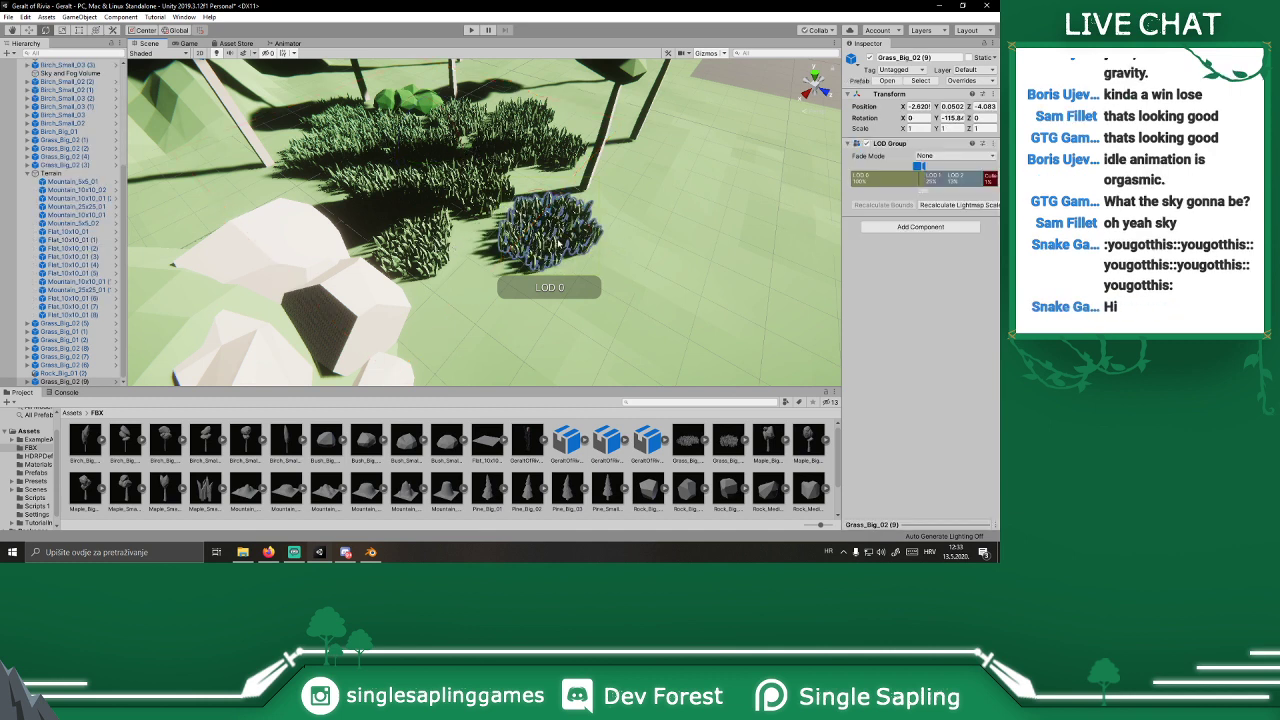
pyautogui.press('w')
pyautogui.moveTo(515, 267); pyautogui.dragTo(614, 323)
pyautogui.click(541, 240)
pyautogui.hotkey('ctrl', 'd')
pyautogui.press('e')
pyautogui.press('w')
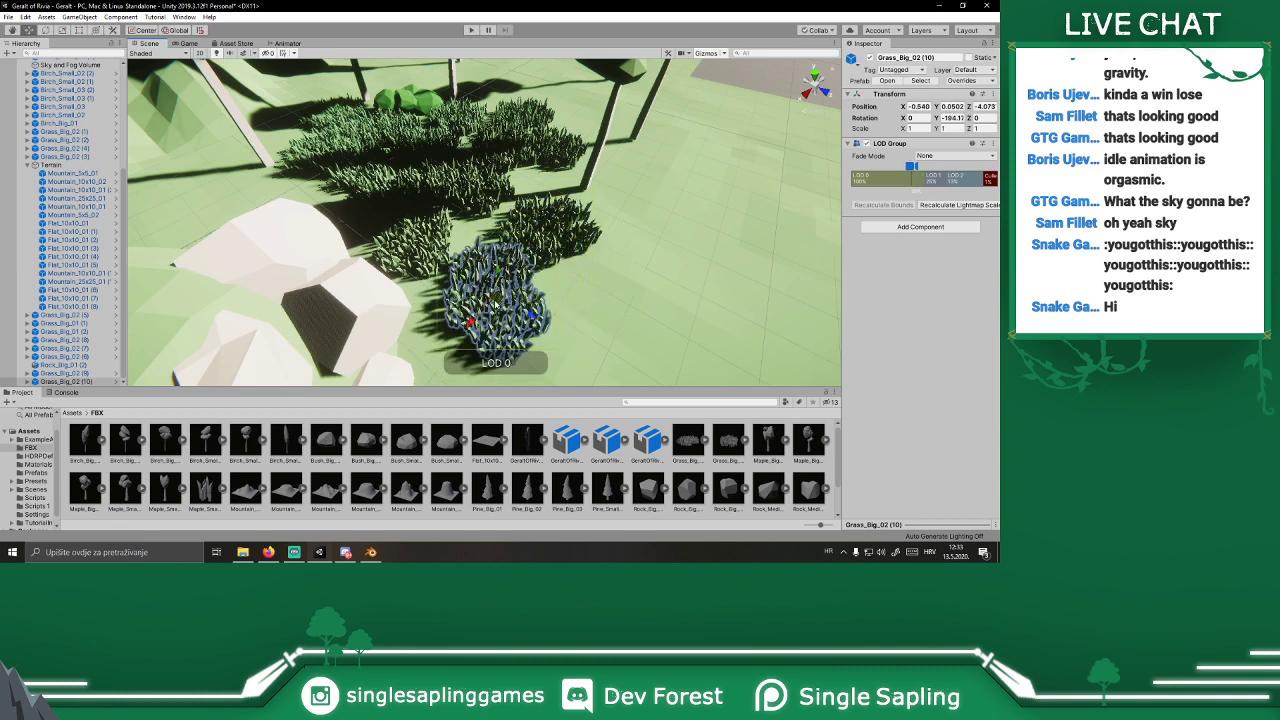
pyautogui.moveTo(522, 309); pyautogui.dragTo(463, 288)
# Step: Duplicate the two newest grass clumps together and move the copies next to the rocks
pyautogui.keyDown('shift'); pyautogui.click(545, 240); pyautogui.keyUp('shift')
pyautogui.moveTo(528, 243); pyautogui.dragTo(596, 284, button='right')
pyautogui.hotkey('ctrl', 'd')
pyautogui.moveTo(543, 222); pyautogui.dragTo(463, 337)
pyautogui.press('e')
pyautogui.moveTo(514, 287); pyautogui.dragTo(497, 296, button='right')
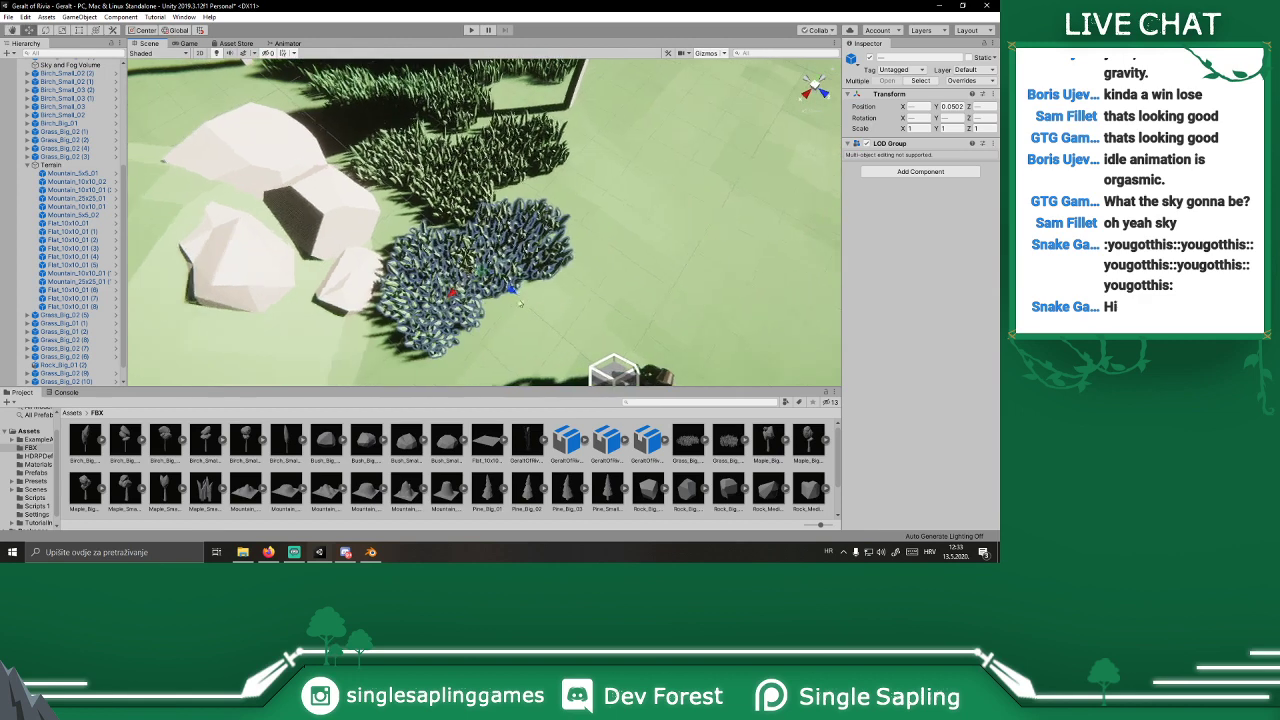
# Step: Duplicate the two selected grass clumps, move the copies to the patch's outer edge, and duplicate another clump in the patch
pyautogui.hotkey('ctrl', 'd')
pyautogui.moveTo(511, 268); pyautogui.dragTo(636, 162)
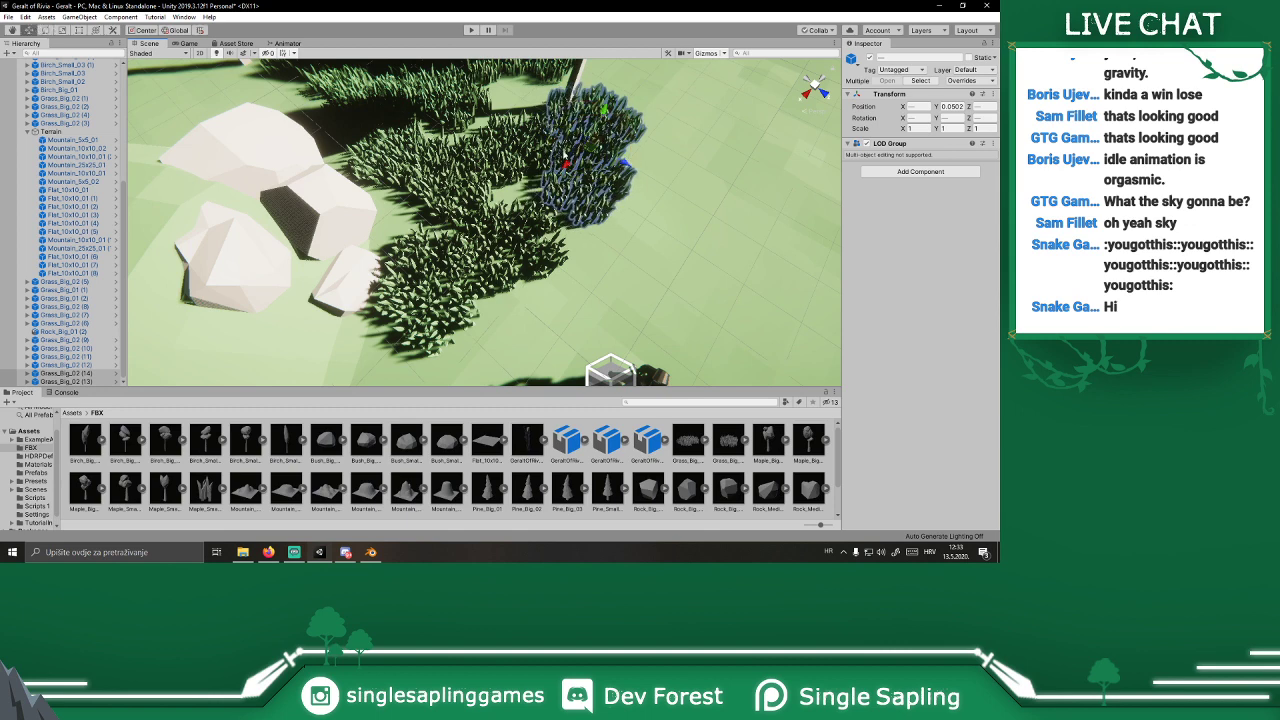
pyautogui.moveTo(595, 140); pyautogui.dragTo(640, 172)
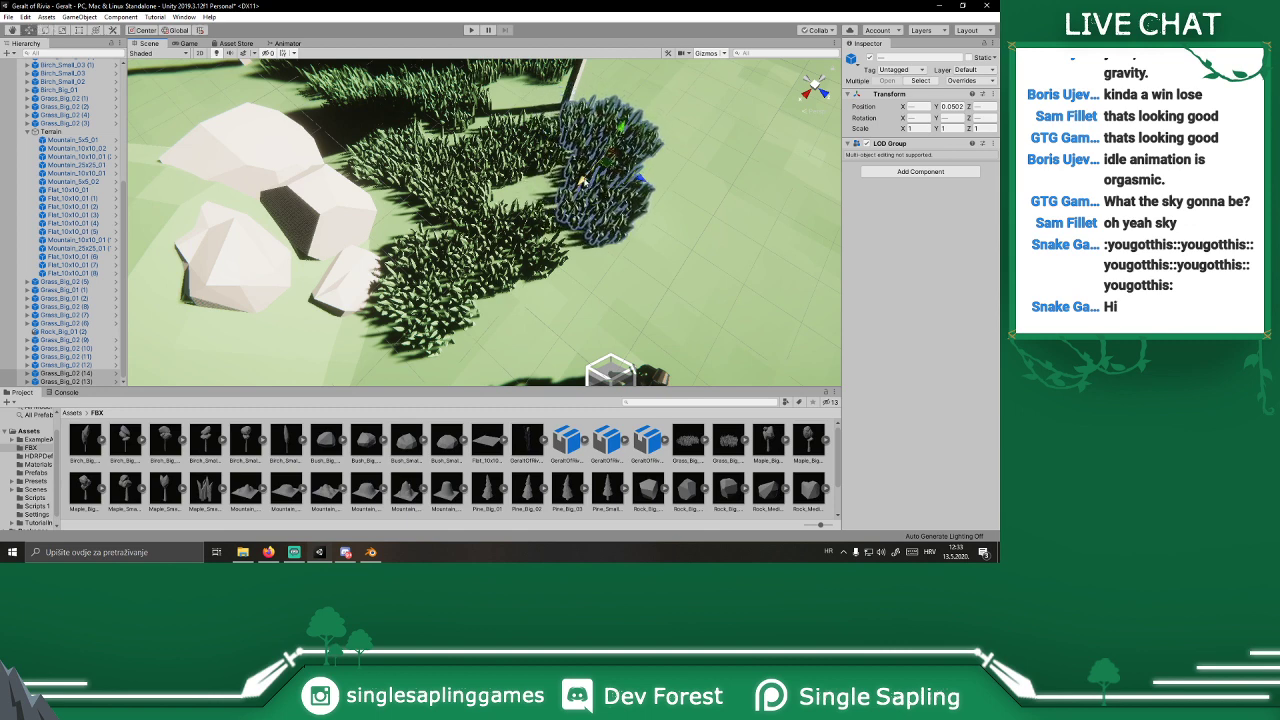
pyautogui.moveTo(488, 106)
pyautogui.keyDown('alt'); pyautogui.mouseDown()
pyautogui.moveTo(484, 148)
pyautogui.moveTo(486, 127)
pyautogui.moveTo(536, 150)
pyautogui.moveTo(492, 178)
pyautogui.moveTo(503, 170)
pyautogui.moveTo(492, 95)
pyautogui.mouseUp(); pyautogui.keyUp('alt')
pyautogui.click(484, 148)
pyautogui.hotkey('ctrl', 'd')
# Step: Open the Prefabs folder and collapse the Terrain group in the scene hierarchy
pyautogui.click(42, 475)
pyautogui.keyDown('alt'); pyautogui.moveTo(715, 197); pyautogui.dragTo(643, 240); pyautogui.keyUp('alt')
pyautogui.moveTo(643, 240); pyautogui.dragTo(200, 140, button='right')
pyautogui.click(26, 125)
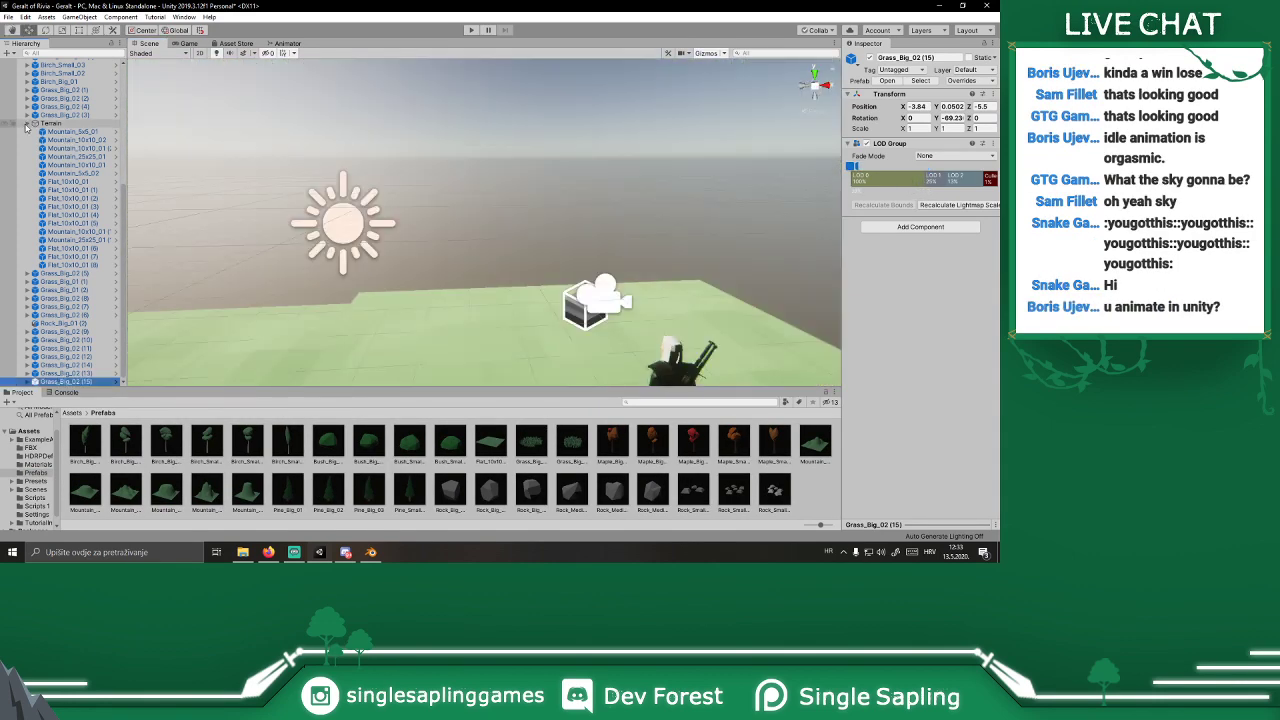
pyautogui.moveTo(591, 202); pyautogui.dragTo(274, 302, button='right')
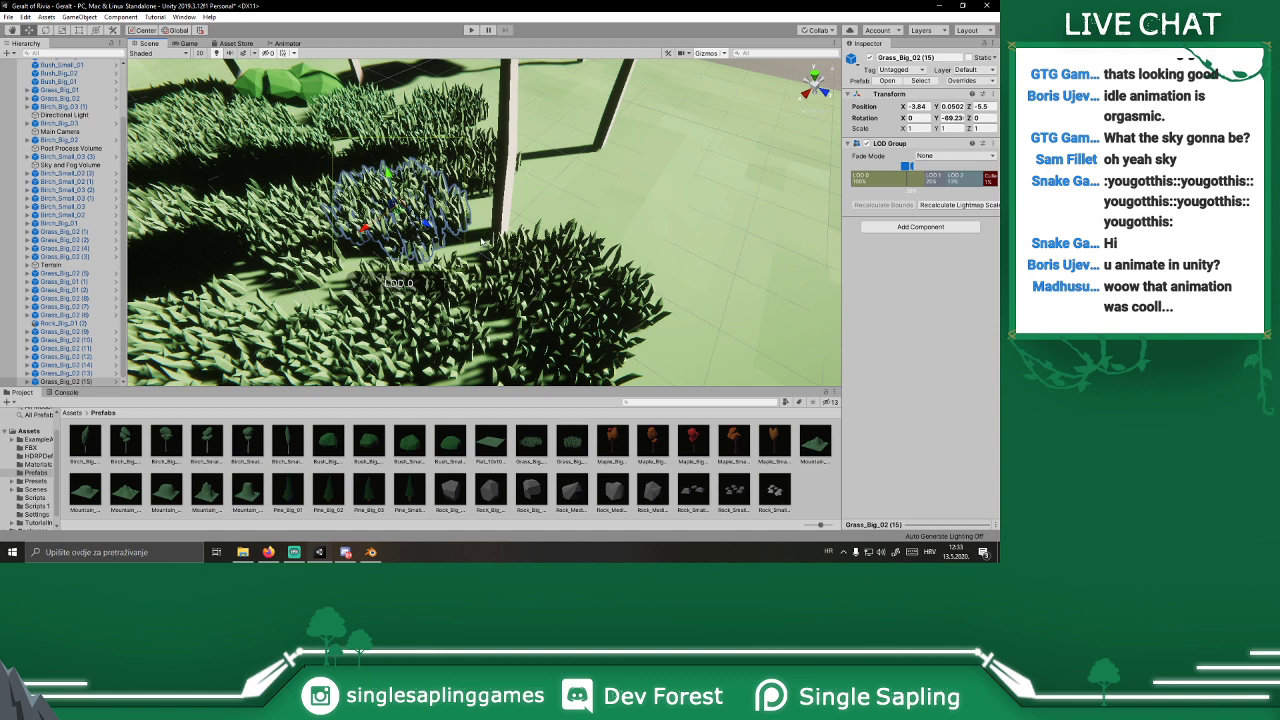
# Step: Place Bush_Big_01 and Bush_Big_02 around the birch trunk at the grass edge and check the game camera
pyautogui.moveTo(328, 440); pyautogui.dragTo(461, 243)
pyautogui.moveTo(367, 441); pyautogui.dragTo(539, 251)
pyautogui.press('r')
pyautogui.press('w')
pyautogui.click(535, 135)
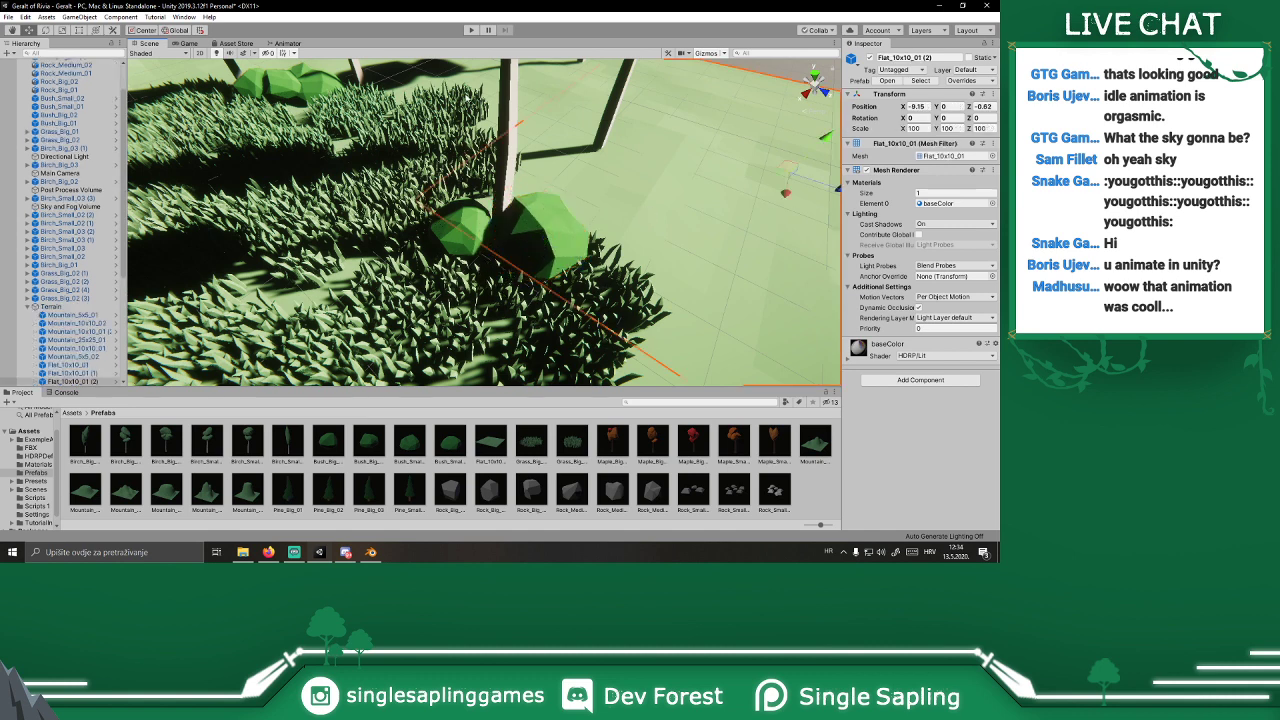
pyautogui.click(186, 43)
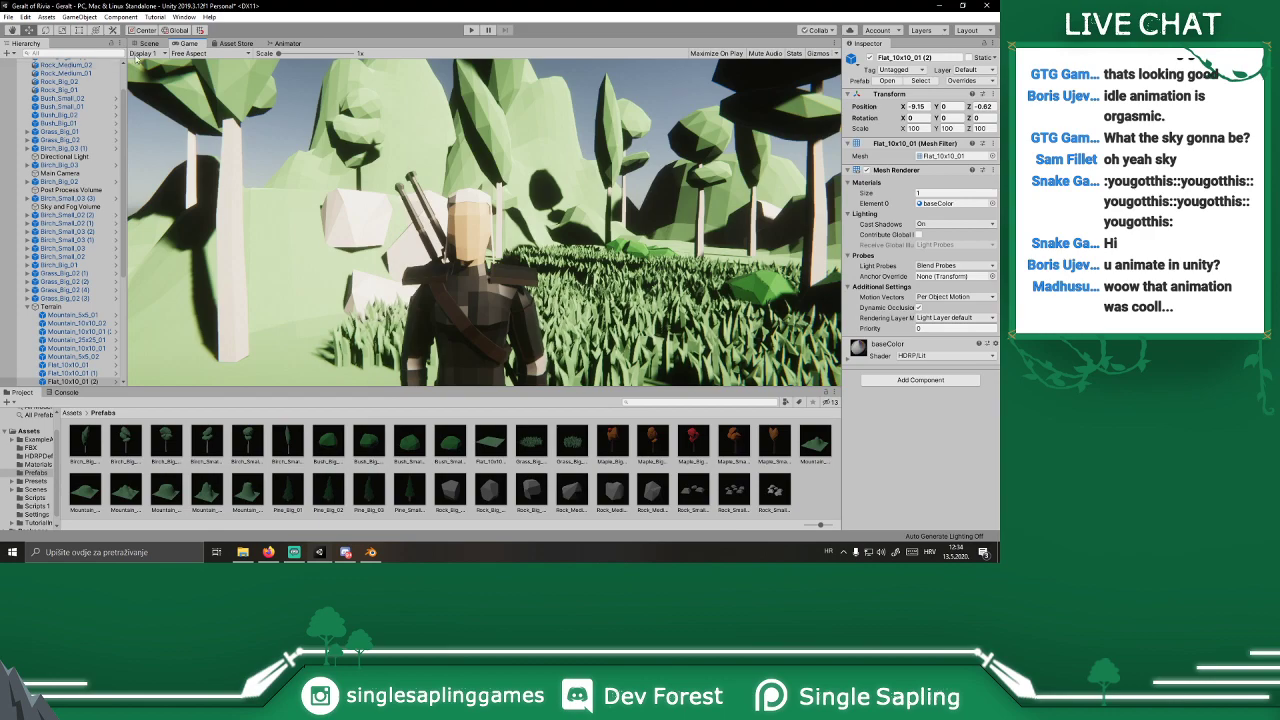
# Step: Place a Rock_Big_02 on the open ground beyond the new bushes and adjust its scale
pyautogui.click(148, 43)
pyautogui.moveTo(400, 176); pyautogui.dragTo(520, 205, button='right')
pyautogui.press('w')
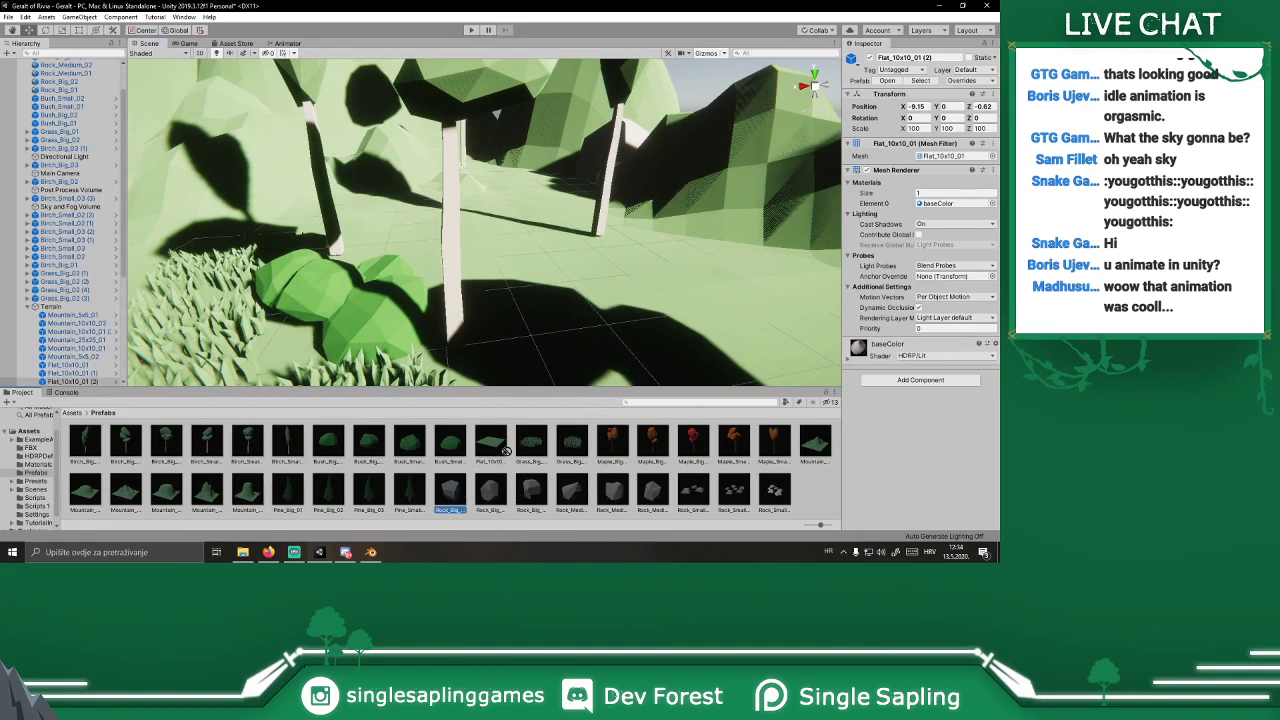
pyautogui.moveTo(489, 490); pyautogui.dragTo(626, 218)
pyautogui.press('r')
pyautogui.moveTo(636, 262); pyautogui.dragTo(580, 245)
pyautogui.moveTo(680, 256); pyautogui.dragTo(597, 225, button='middle')
# Step: Add two Bush_Small_01 bushes near the new rock, scale the second to about 60 × 125 × 66, and check the game camera
pyautogui.moveTo(415, 436); pyautogui.dragTo(456, 281)
pyautogui.moveTo(487, 347); pyautogui.dragTo(518, 288)
pyautogui.press('w')
pyautogui.moveTo(410, 444); pyautogui.dragTo(602, 280)
pyautogui.press('r')
pyautogui.press('w')
pyautogui.press('r')
pyautogui.moveTo(558, 278)
pyautogui.mouseDown()
pyautogui.moveTo(580, 279)
pyautogui.moveTo(534, 281)
pyautogui.mouseUp()
pyautogui.press('w')
pyautogui.click(188, 44)
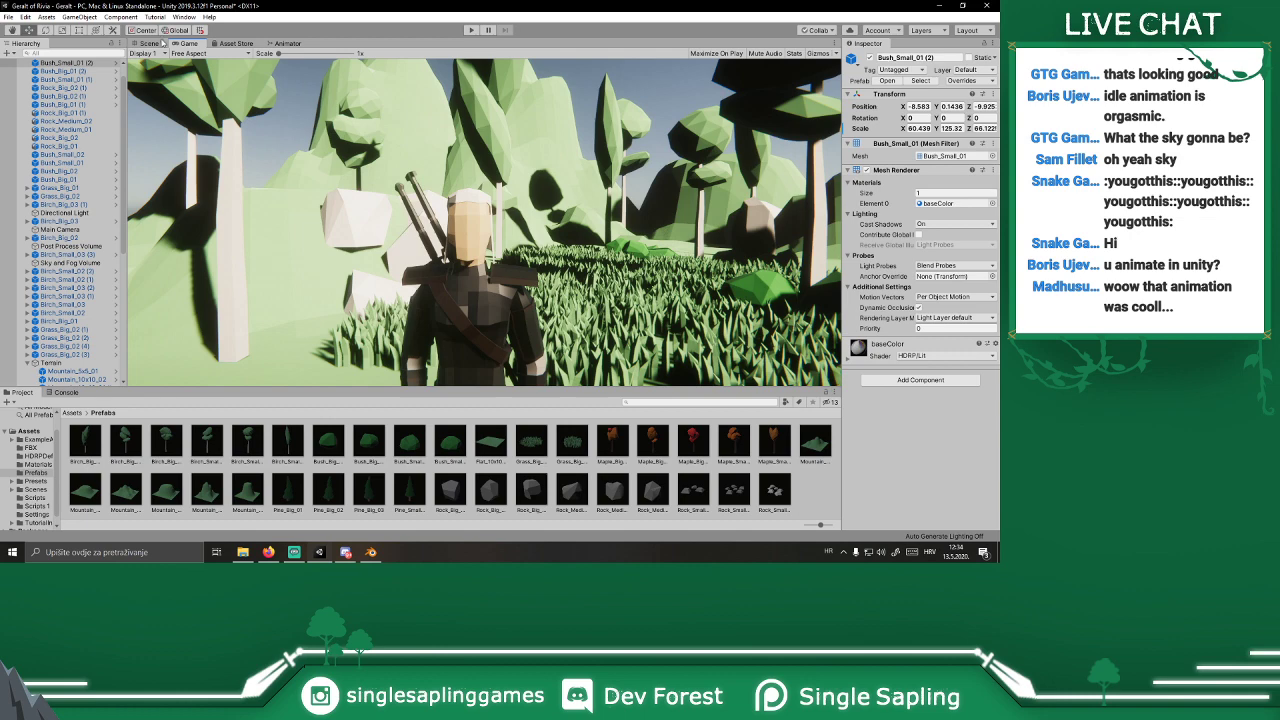
# Step: Place another Rock_Big_02 behind the far birch at the mountain's foot, scale it to about 173 and rotate it
pyautogui.click(150, 44)
pyautogui.moveTo(598, 268); pyautogui.dragTo(543, 322, button='right')
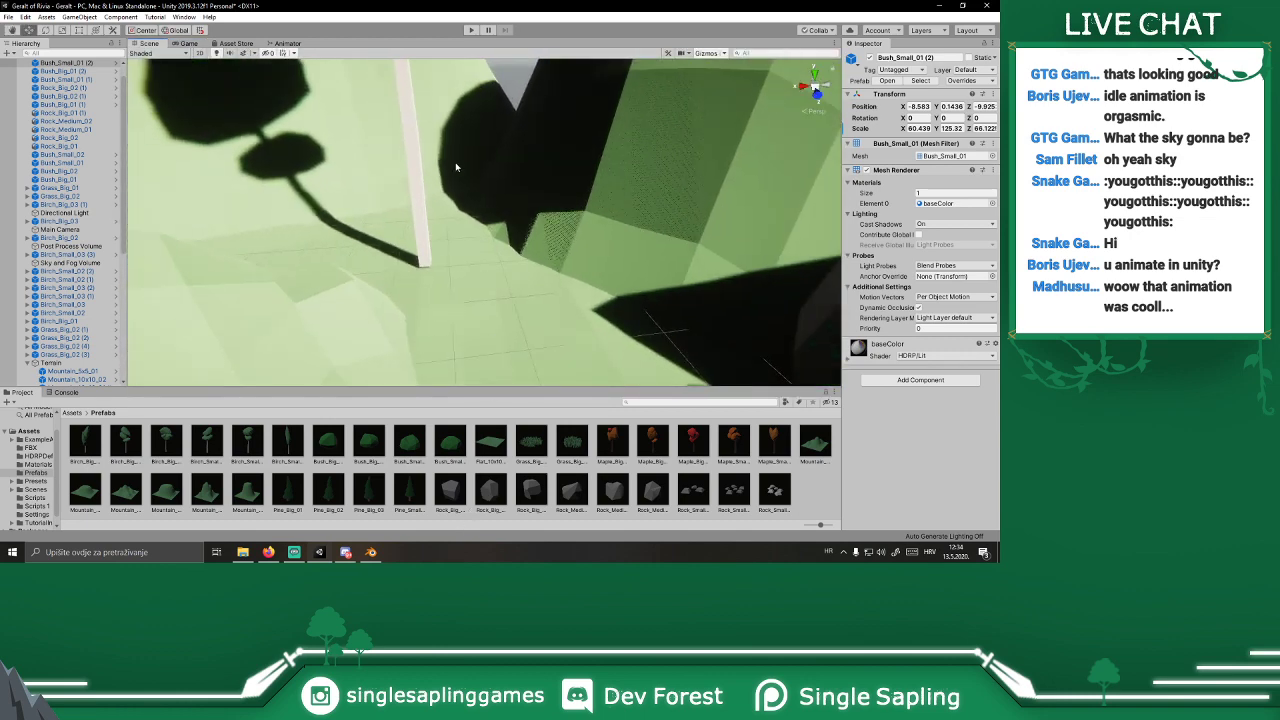
pyautogui.moveTo(489, 490); pyautogui.dragTo(434, 184)
pyautogui.press('e')
pyautogui.press('r')
pyautogui.press('e')
pyautogui.moveTo(523, 222); pyautogui.dragTo(540, 212, button='right')
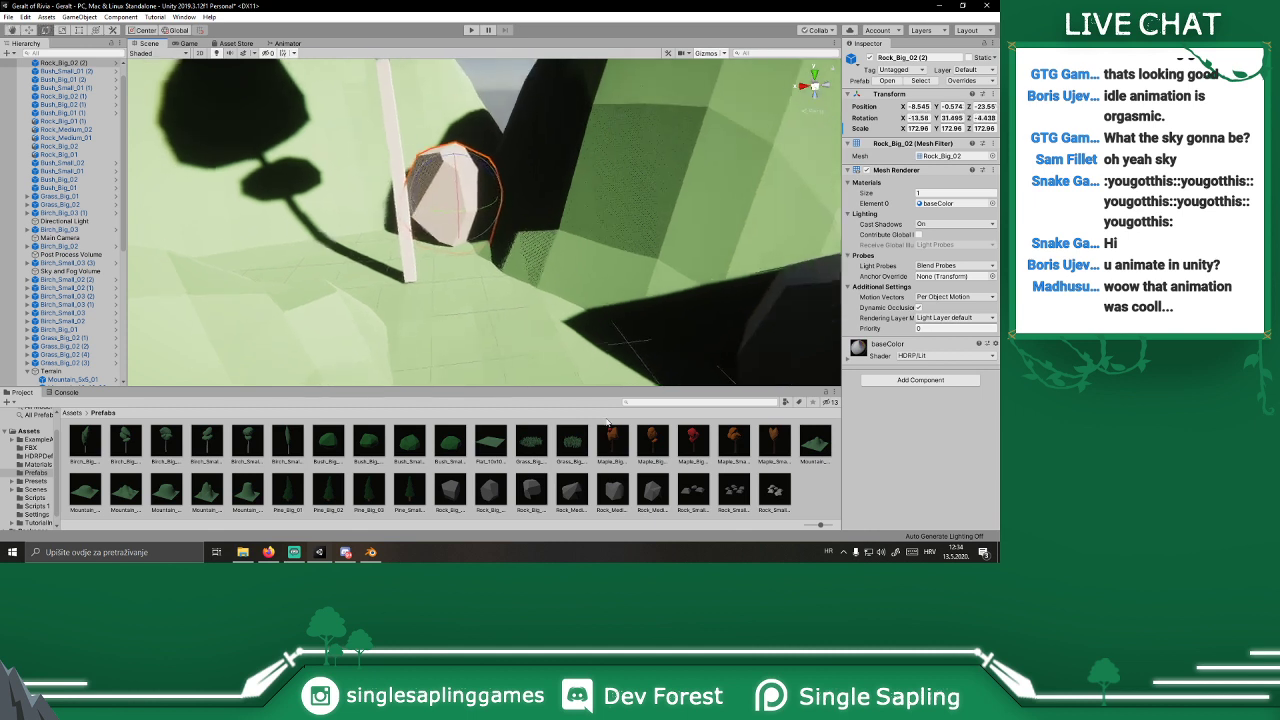
# Step: Place Rock_Medium_03 and a second medium rock in a row beside the large rock and check the game camera
pyautogui.moveTo(612, 497); pyautogui.dragTo(510, 250)
pyautogui.moveTo(601, 337); pyautogui.dragTo(594, 346, button='right')
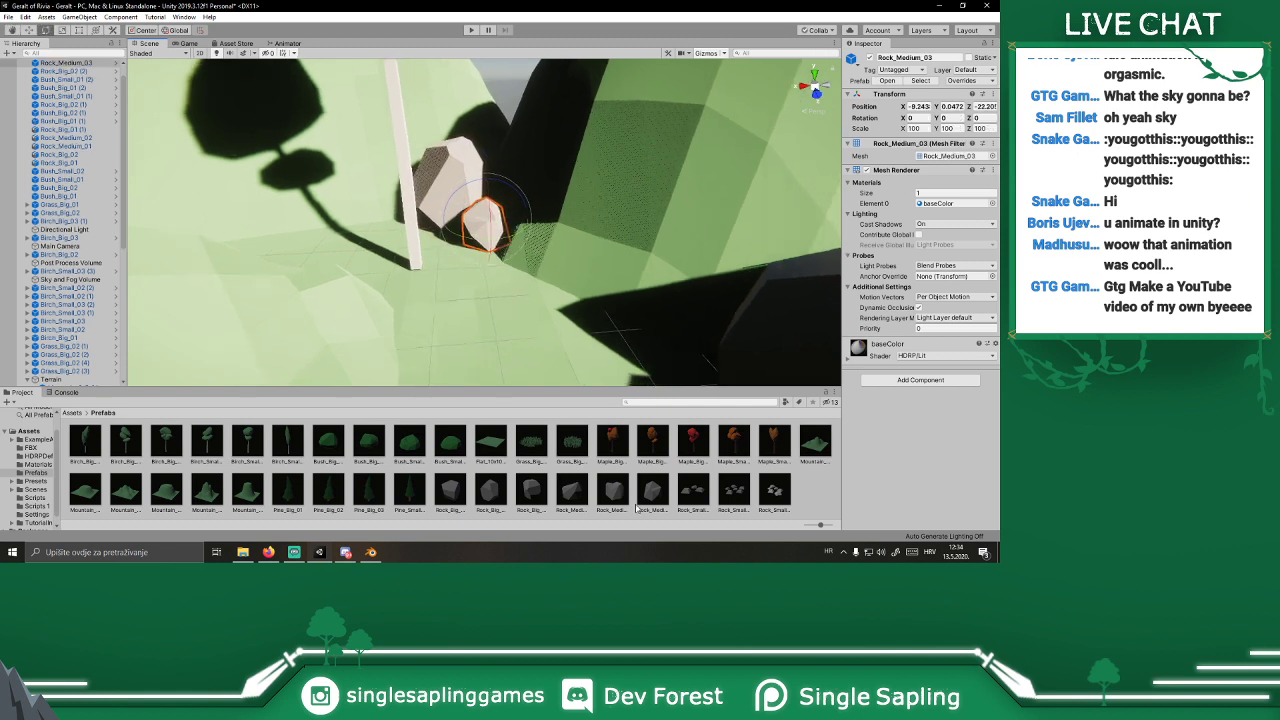
pyautogui.moveTo(567, 489); pyautogui.dragTo(520, 234)
pyautogui.press('w')
pyautogui.press('w')
pyautogui.press('e')
pyautogui.click(544, 186)
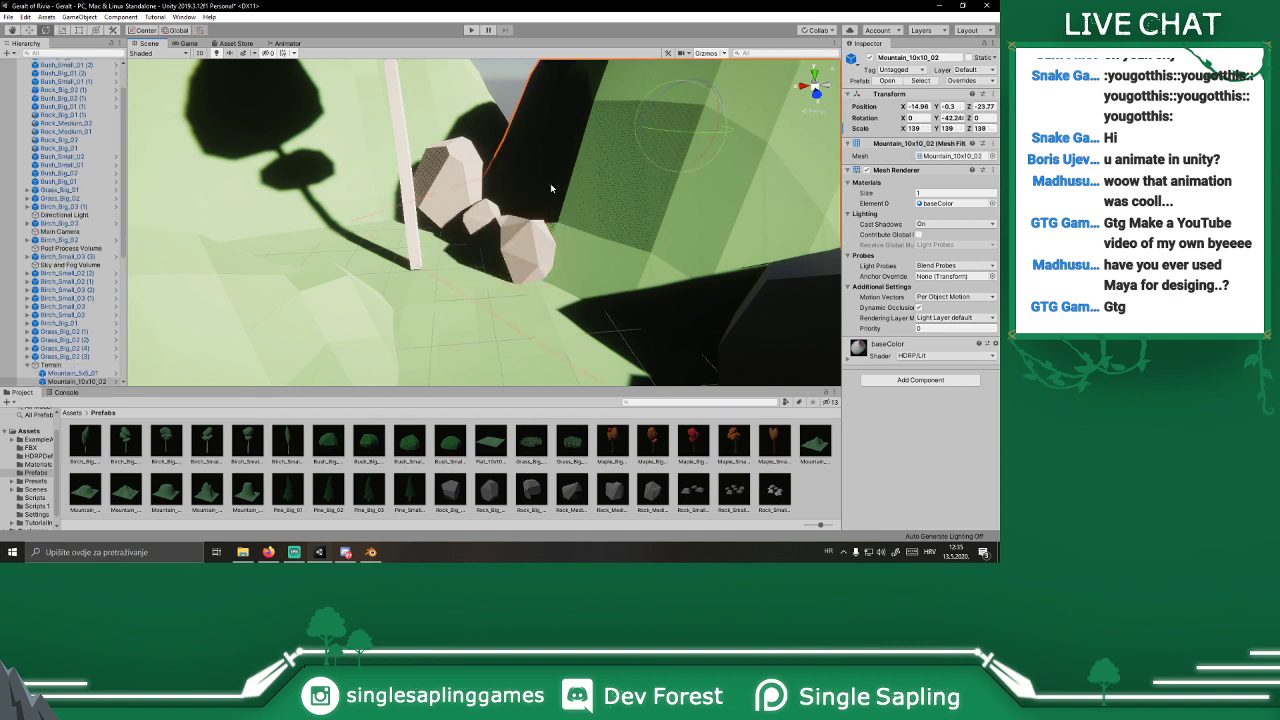
pyautogui.scroll(-3, 571, 173)
pyautogui.moveTo(571, 173); pyautogui.dragTo(516, 133, button='right')
pyautogui.click(516, 133)
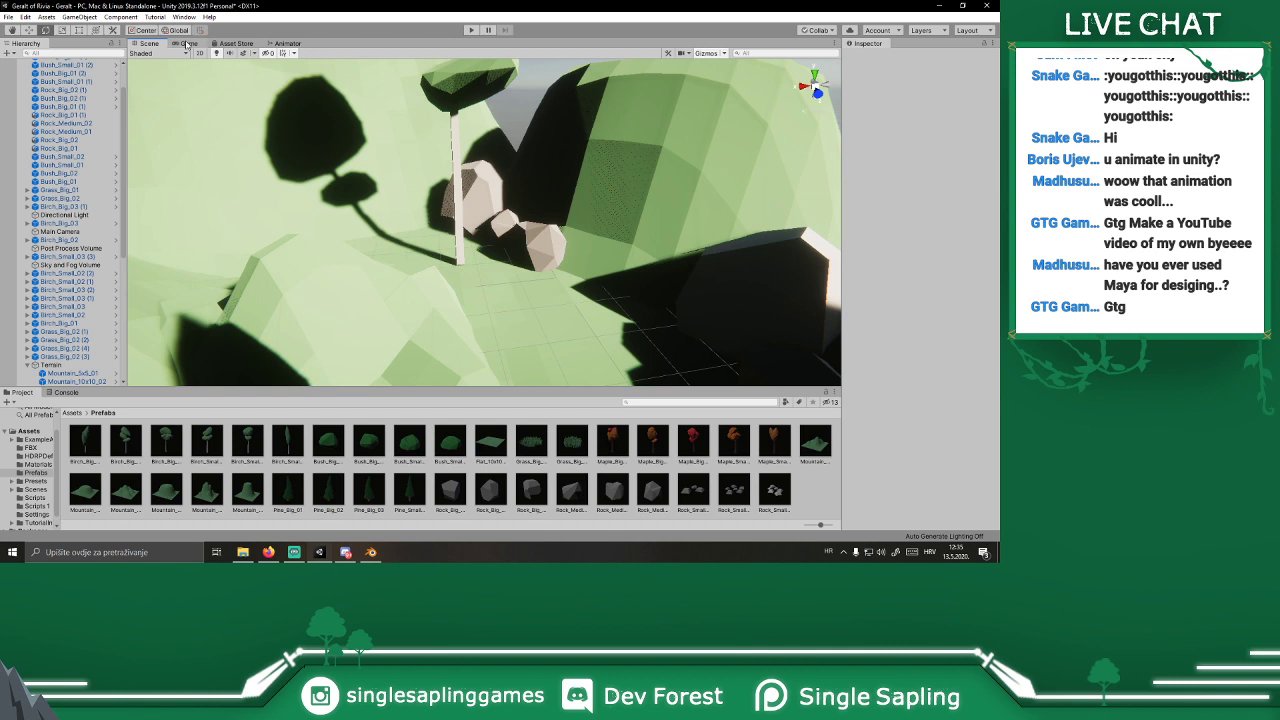
pyautogui.click(187, 44)
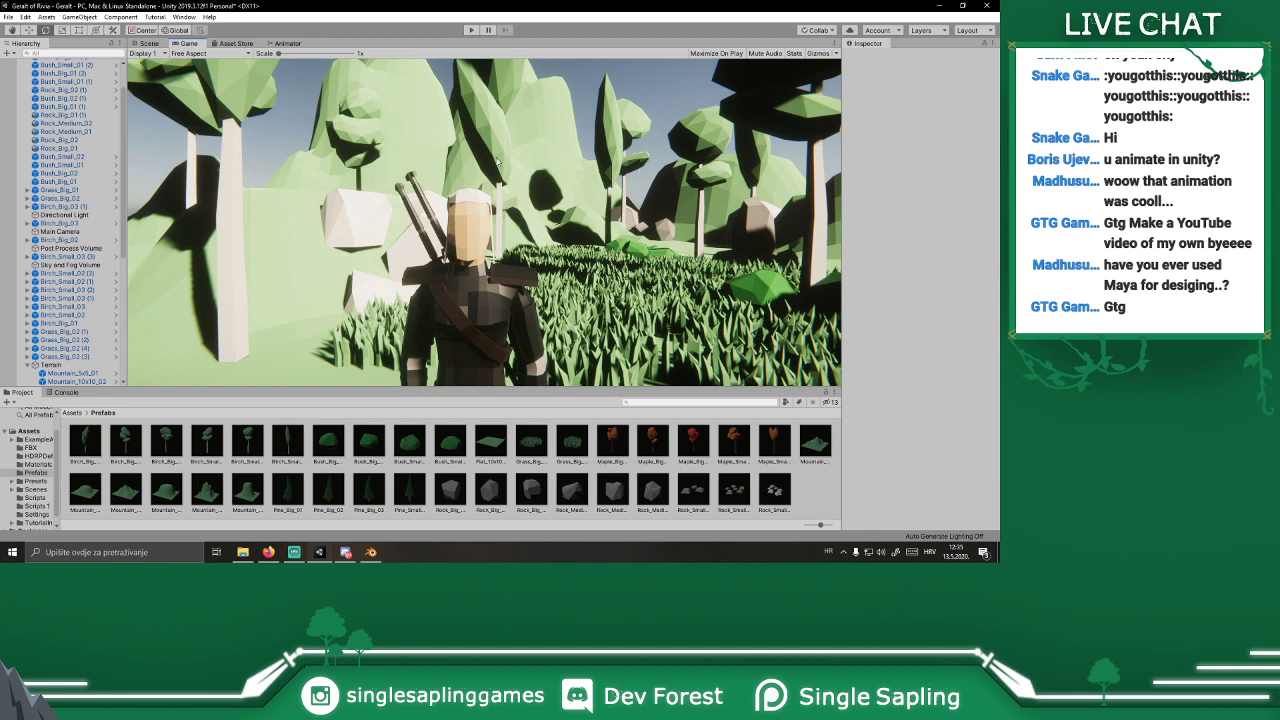
pyautogui.click(149, 43)
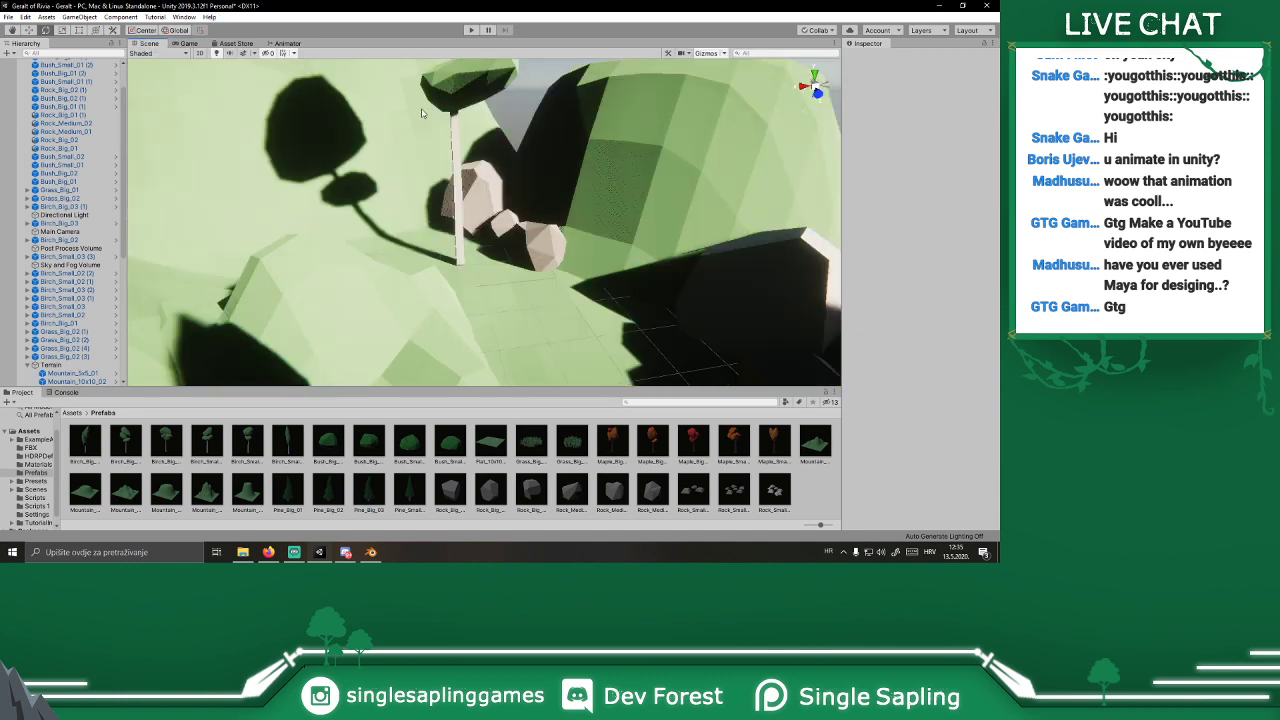
# Step: Save the scene and close the Discord, Blender and file explorer windows
pyautogui.click(345, 552)
pyautogui.click(345, 552)
pyautogui.hotkey('ctrl', 's')
pyautogui.click(987, 5)
pyautogui.click(242, 552)
pyautogui.click(780, 82)
# Step: Switch to Streamlabs OBS and select the live chat's message field
pyautogui.click(268, 552)
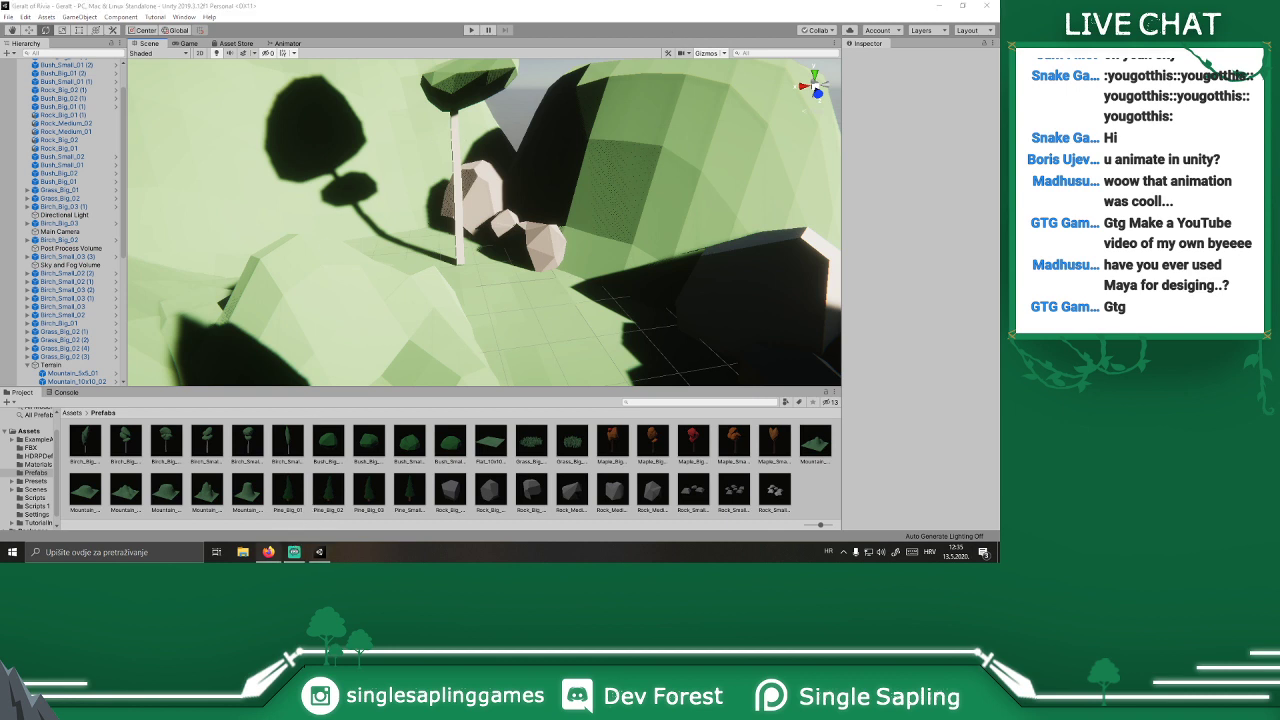
pyautogui.click(298, 552)
pyautogui.moveTo(0, 83); pyautogui.dragTo(486, 2)
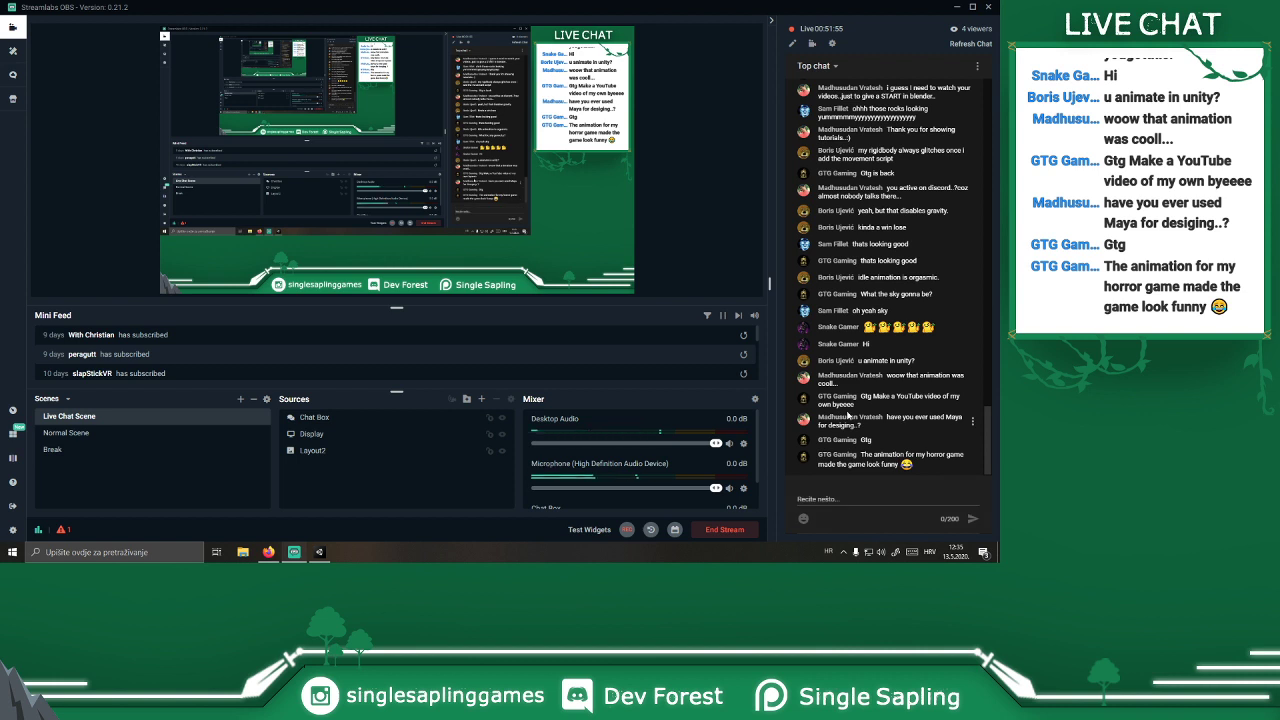
pyautogui.click(804, 499)
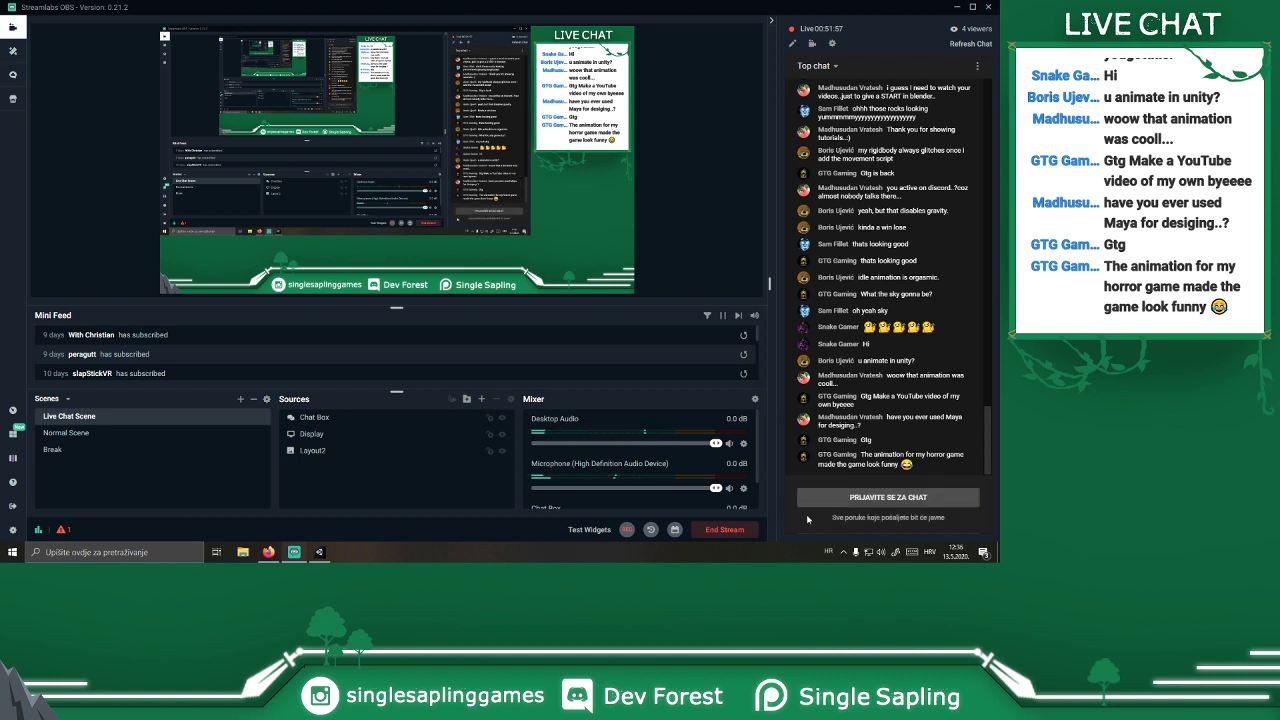